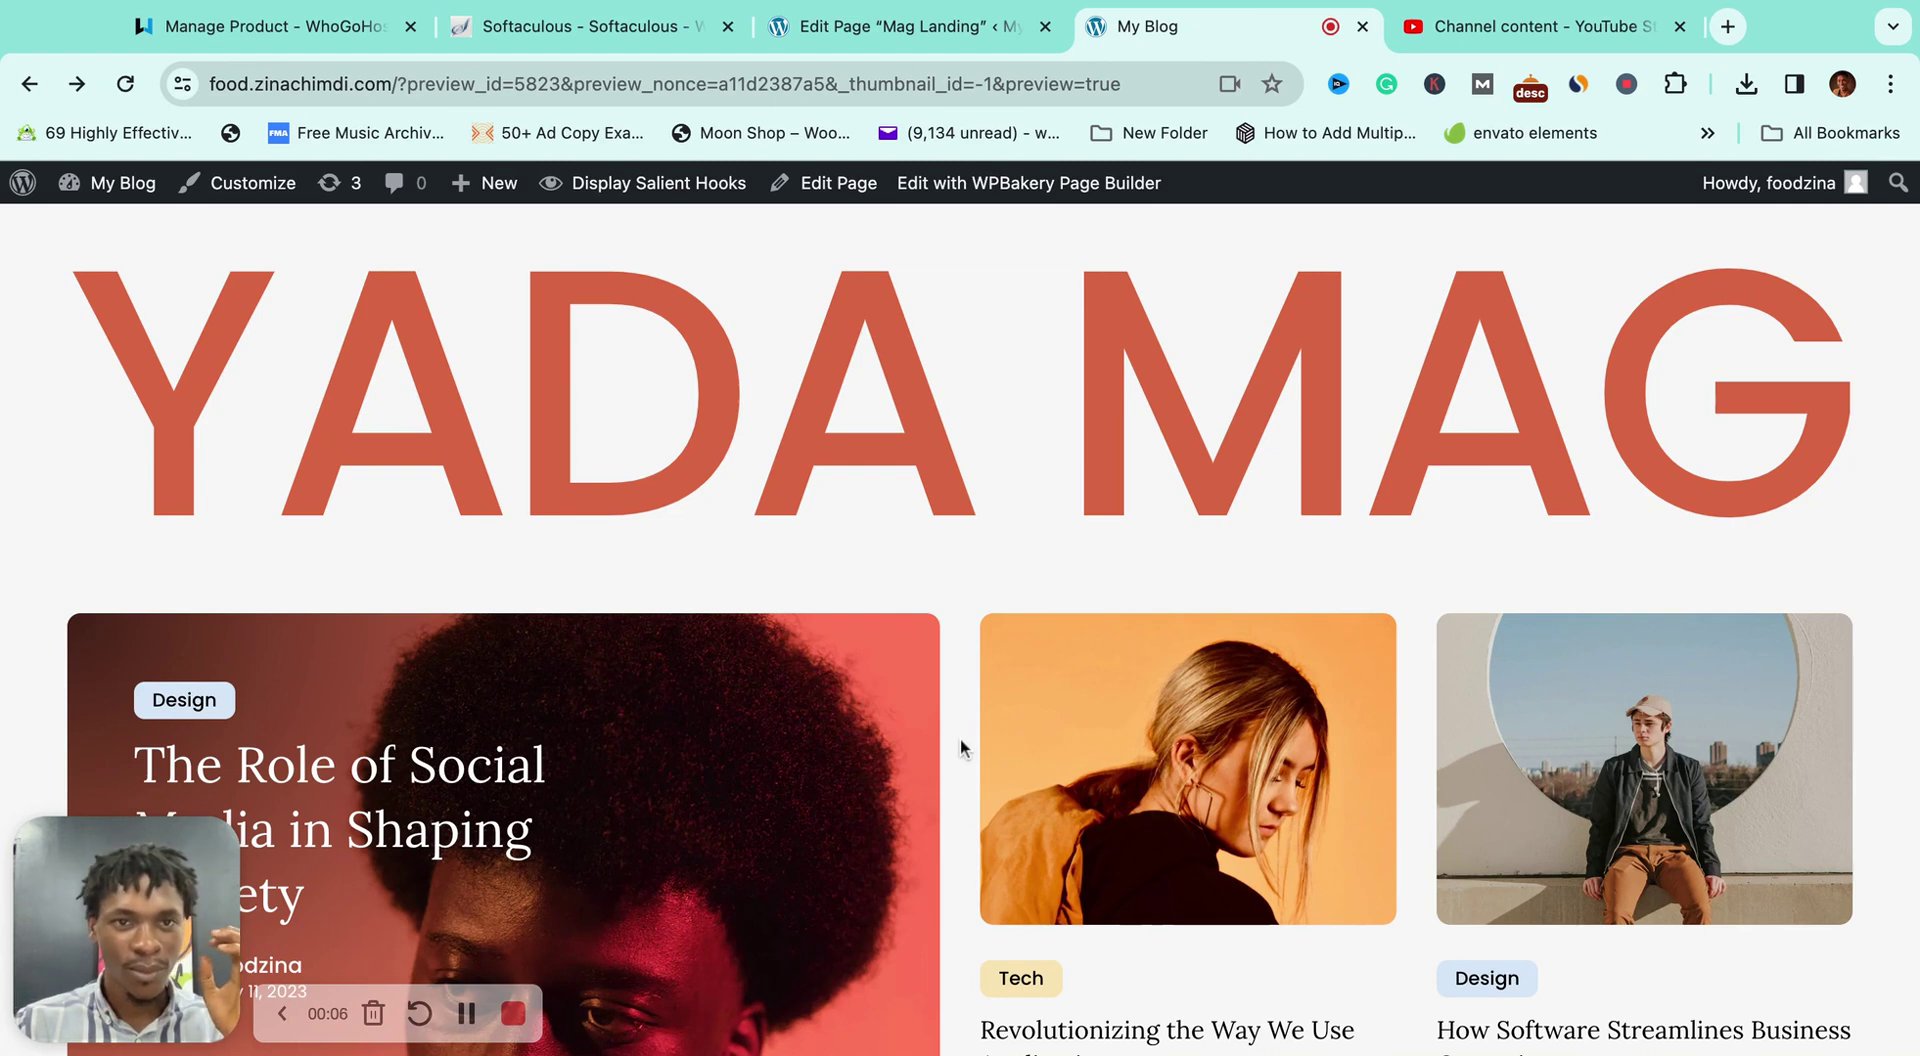
Step: Click Update in WPBakery to save the Mag Landing page, bringing it to 3 revisions
scroll(961, 747, "up", 2)
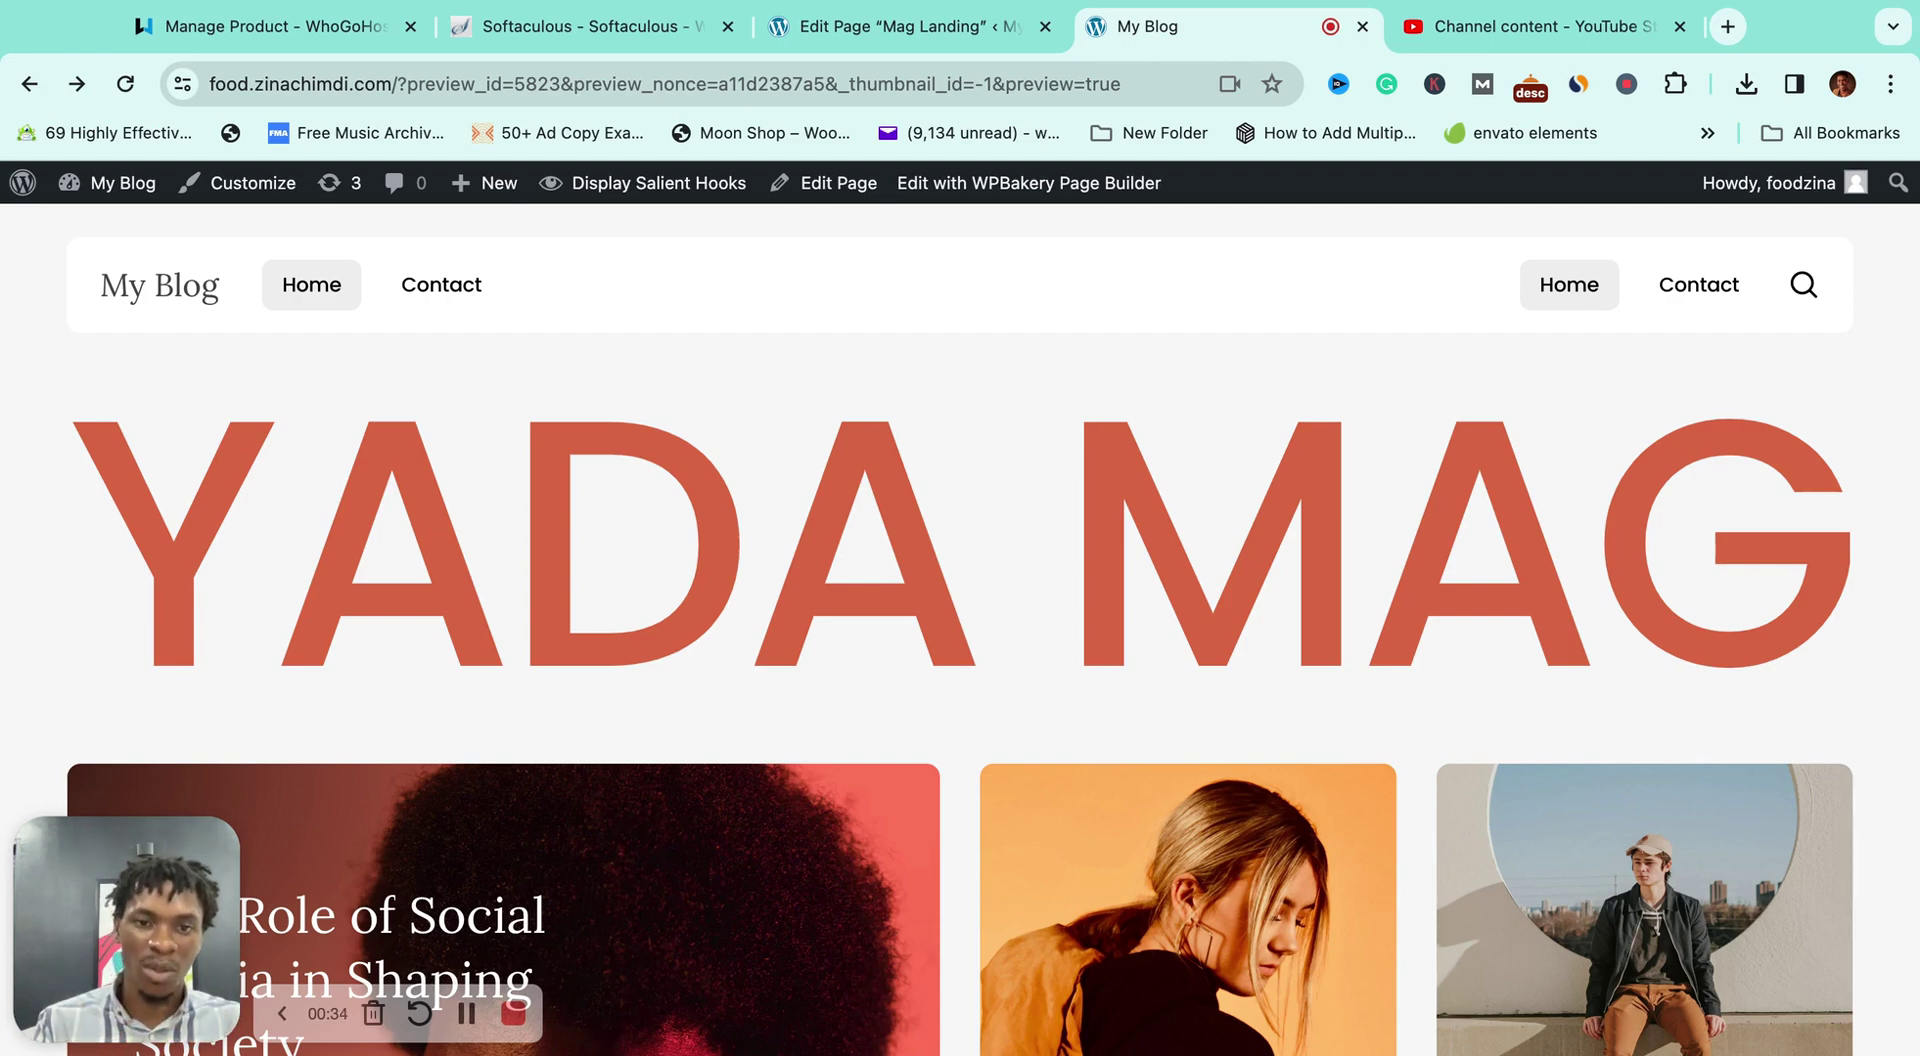
scroll(1320, 773, "down", 8)
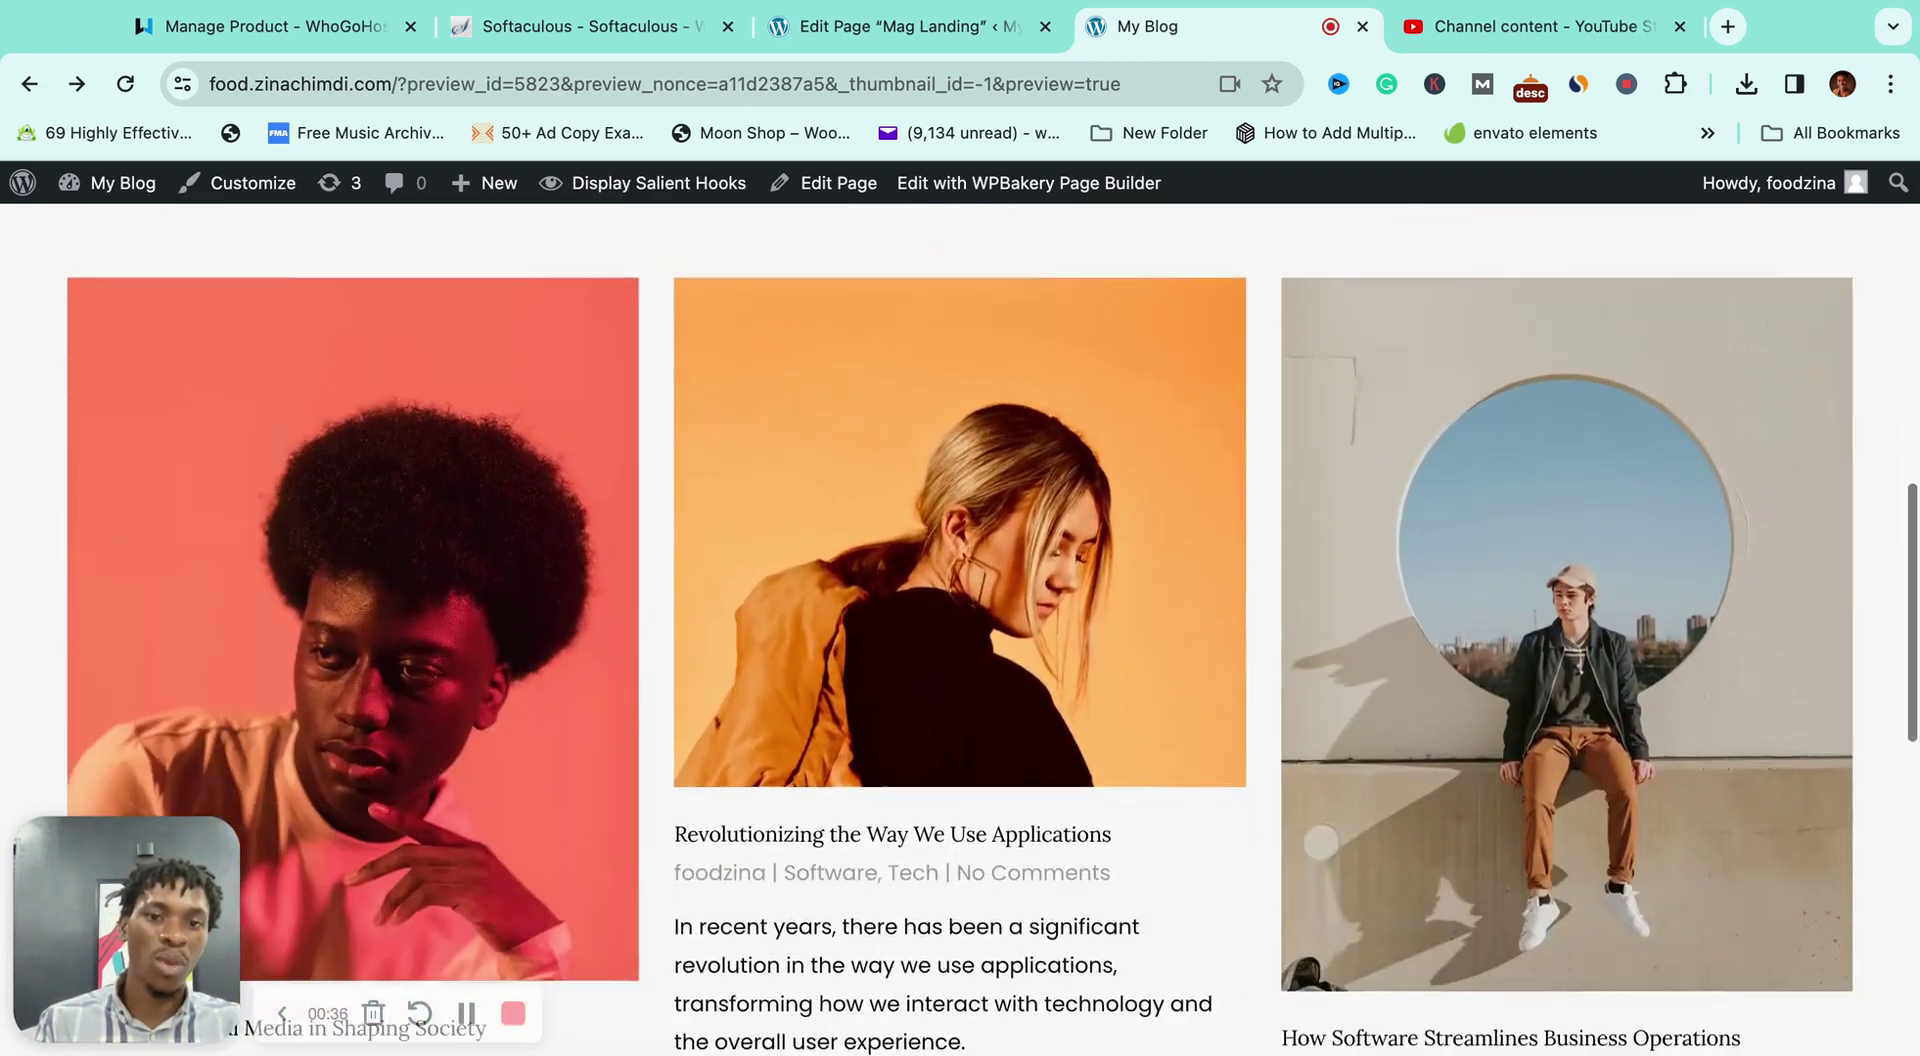
scroll(1320, 773, "up", 5)
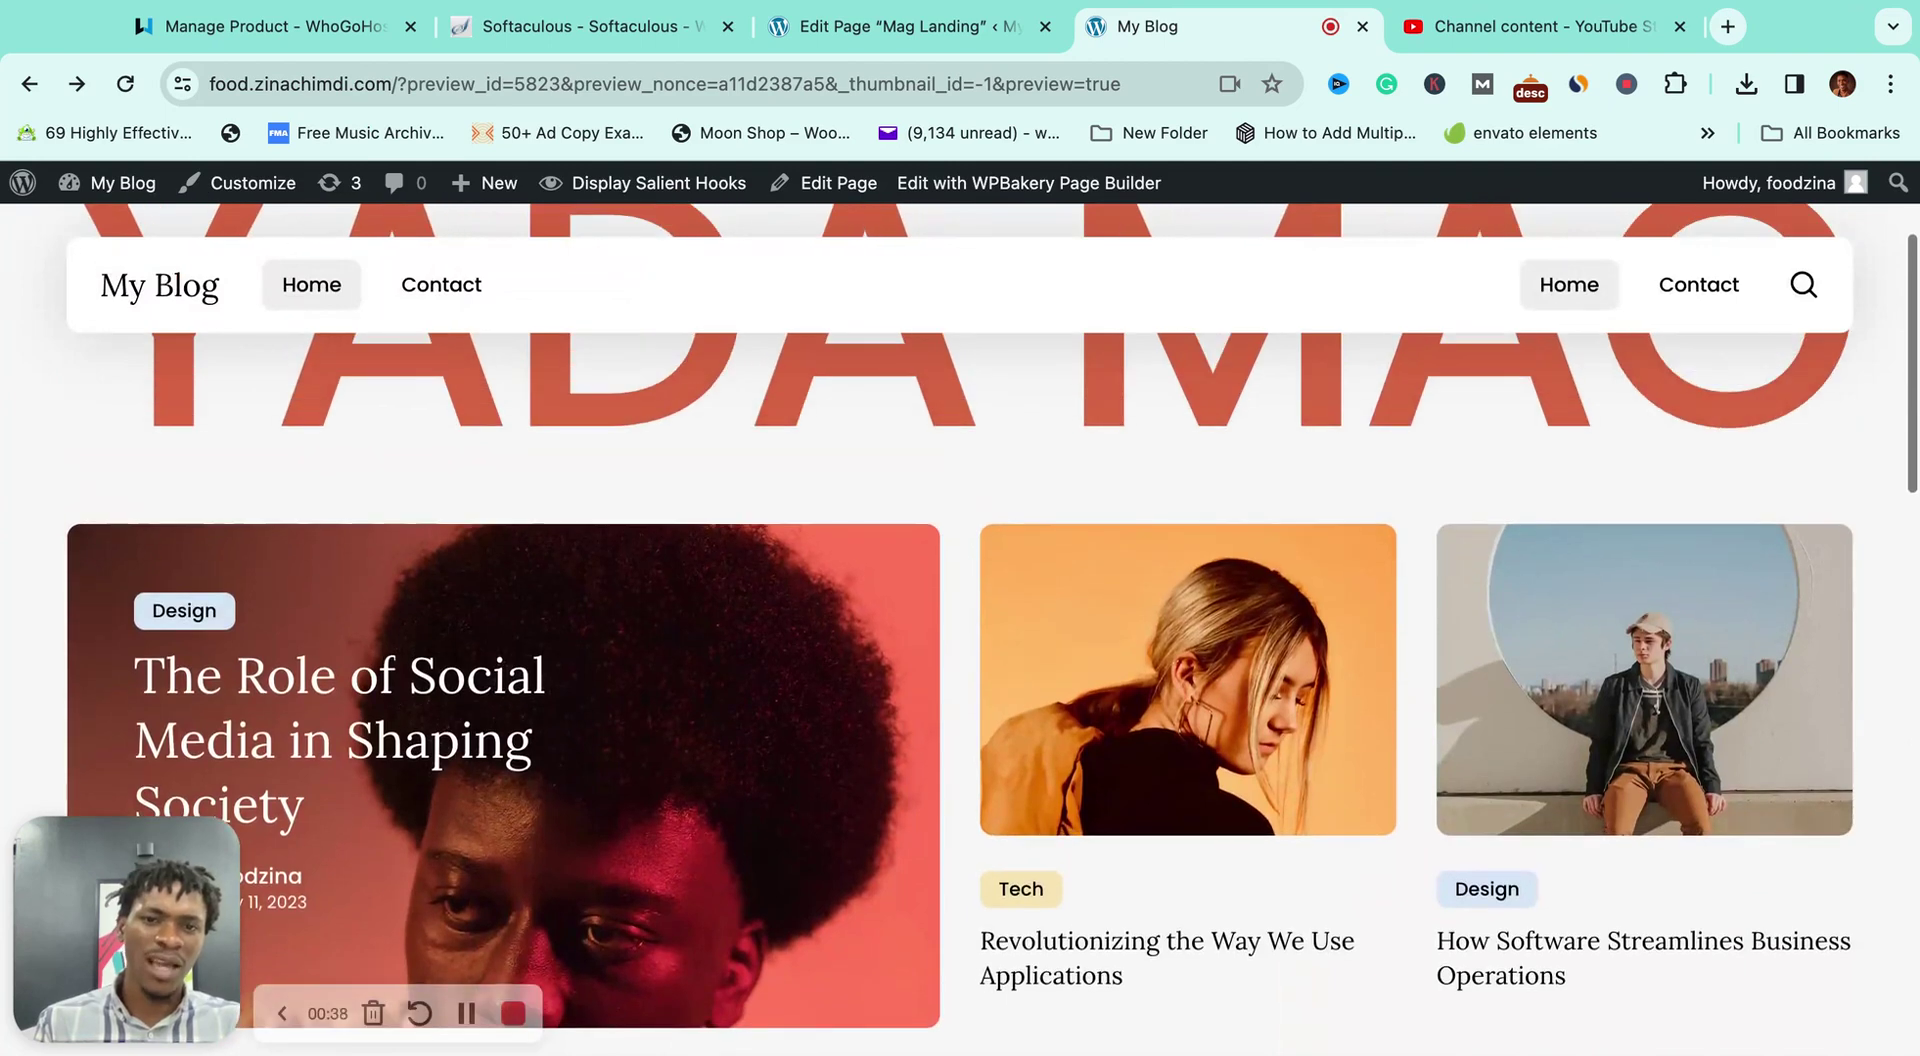
scroll(1355, 662, "up", 3)
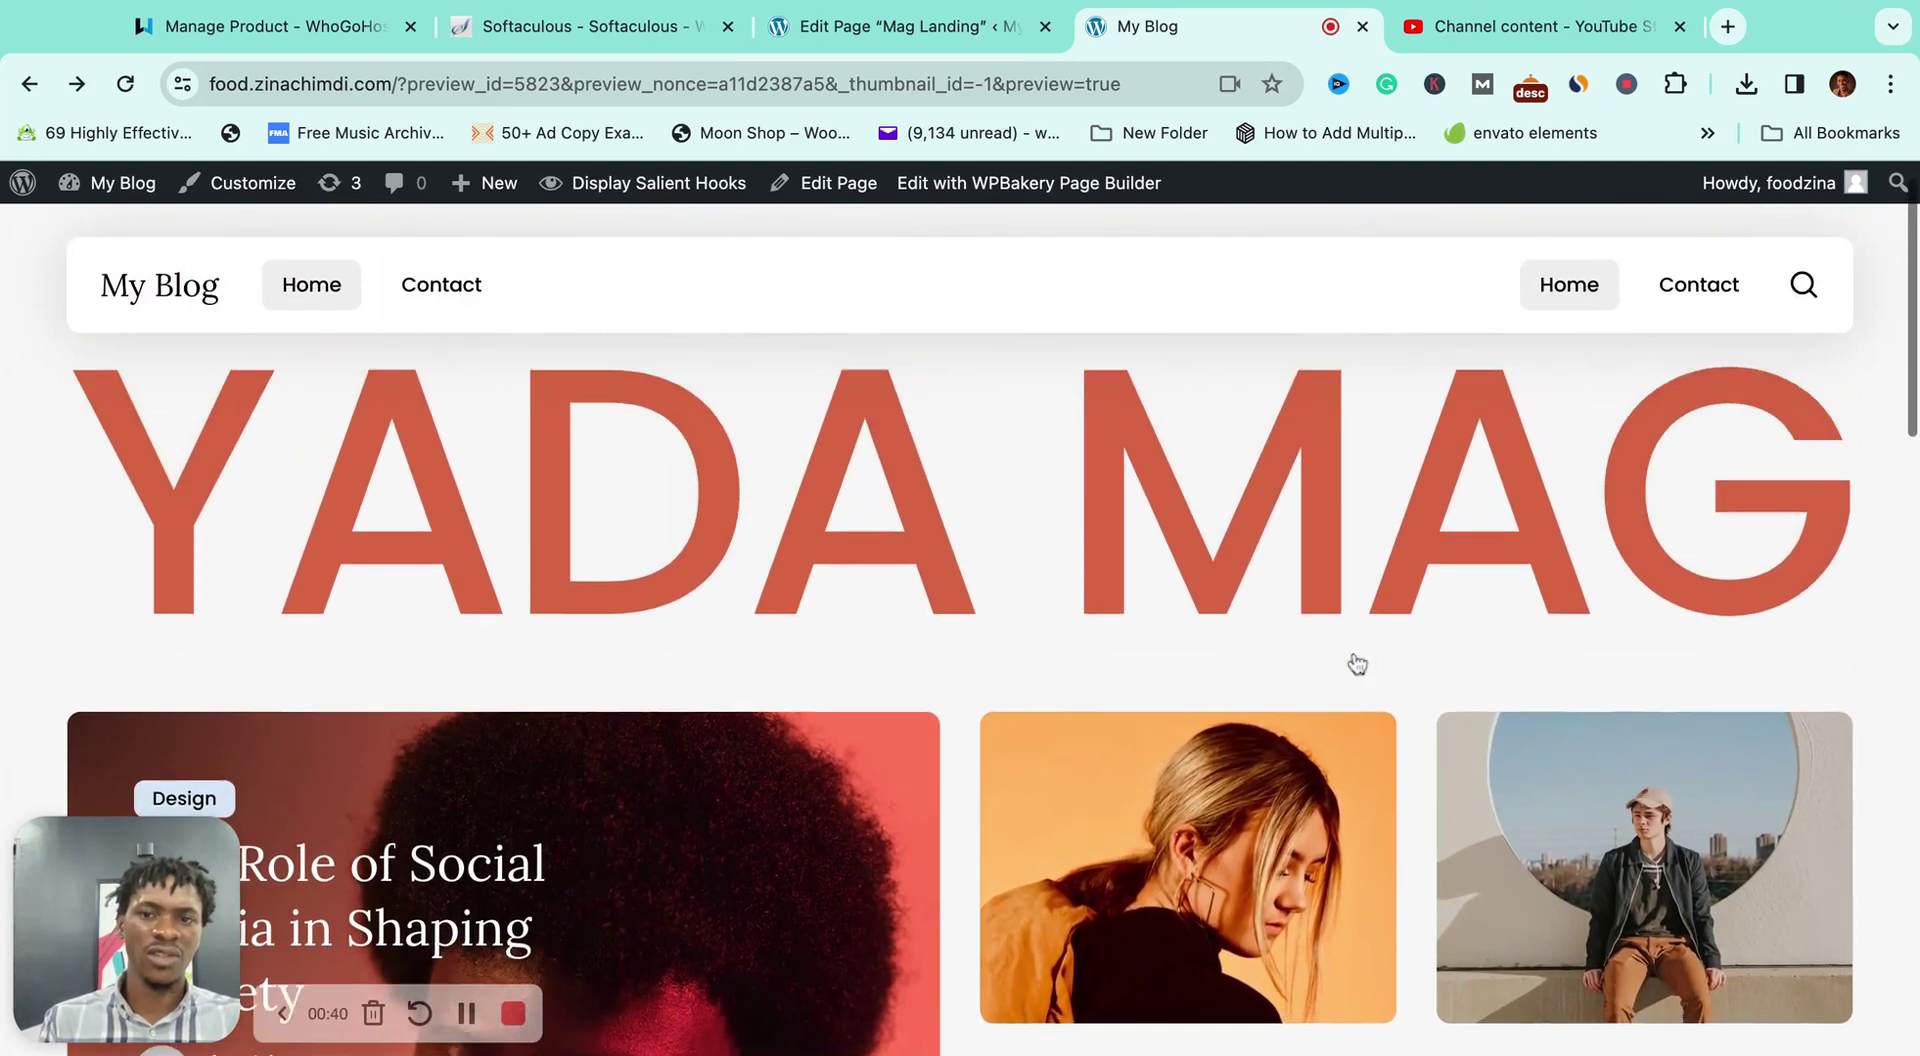
scroll(1432, 851, "down", 3)
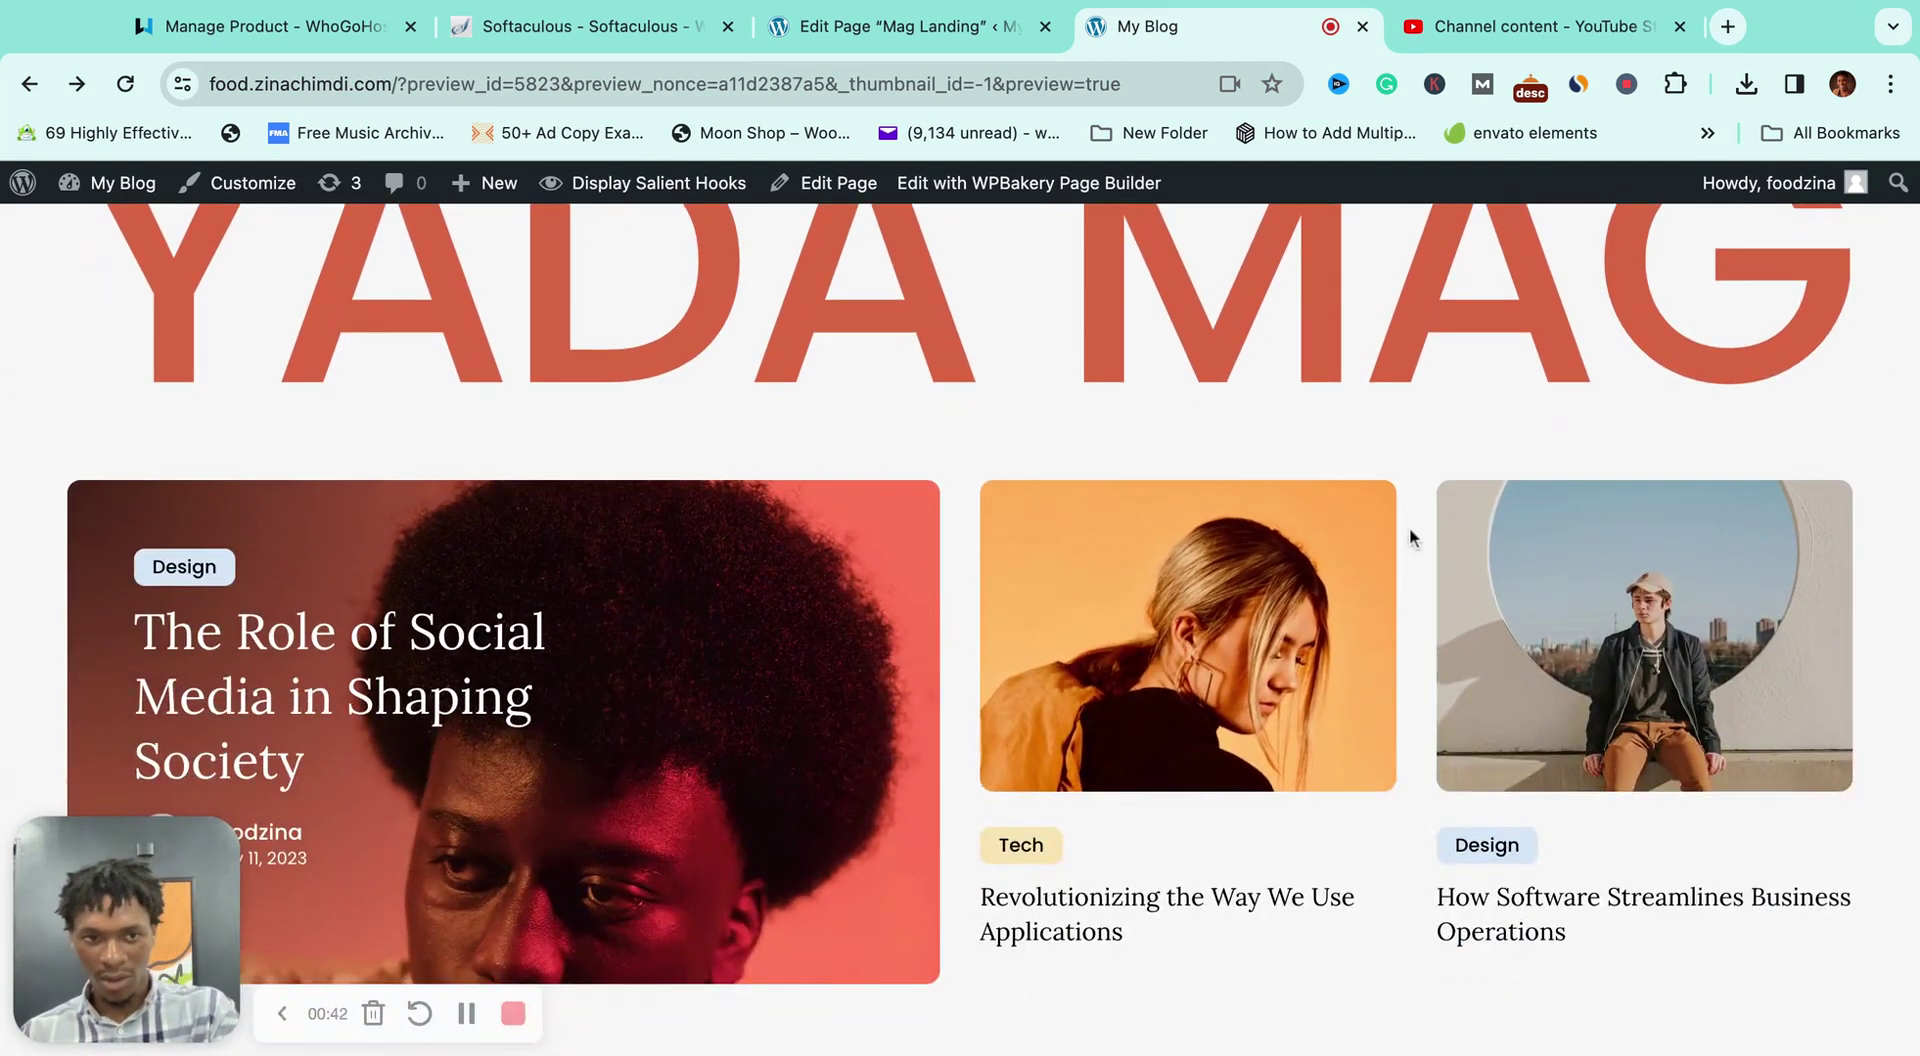
scroll(1409, 537, "down", 3)
scroll(1410, 537, "down", 5)
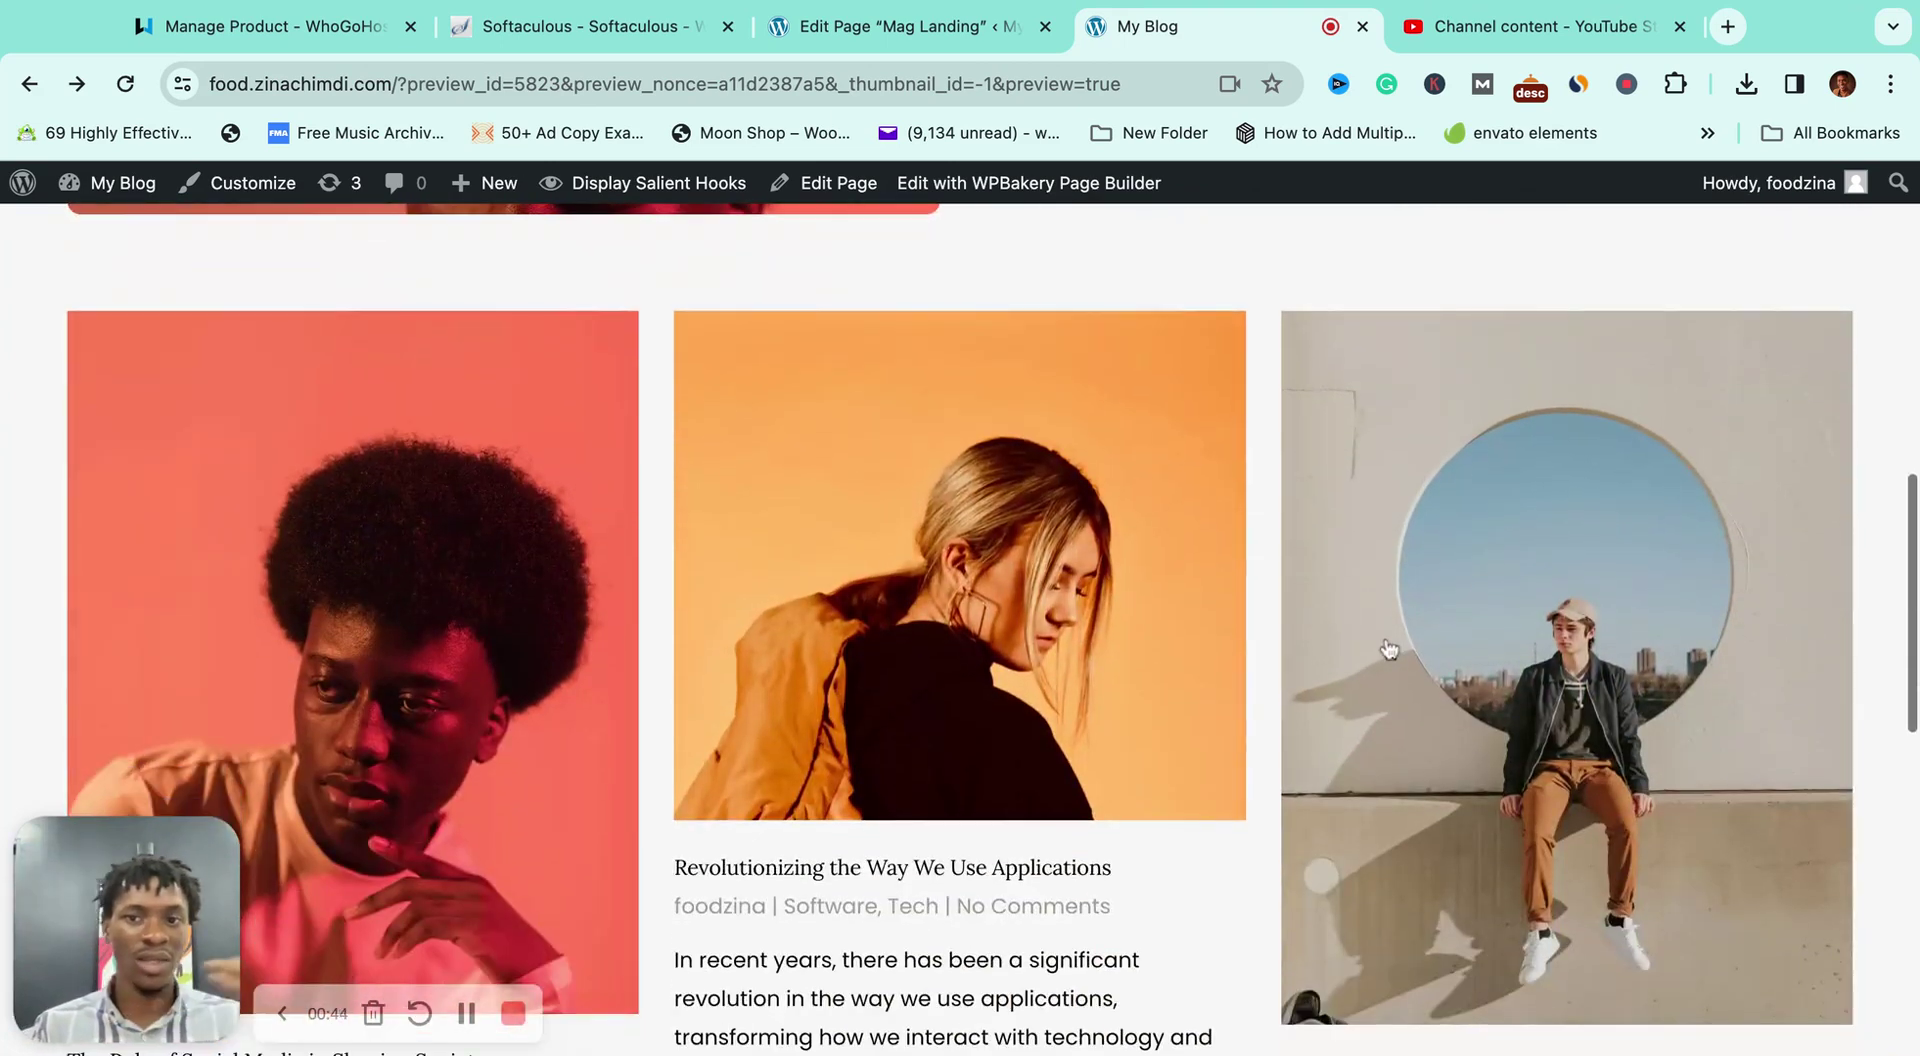
scroll(1256, 687, "up", 7)
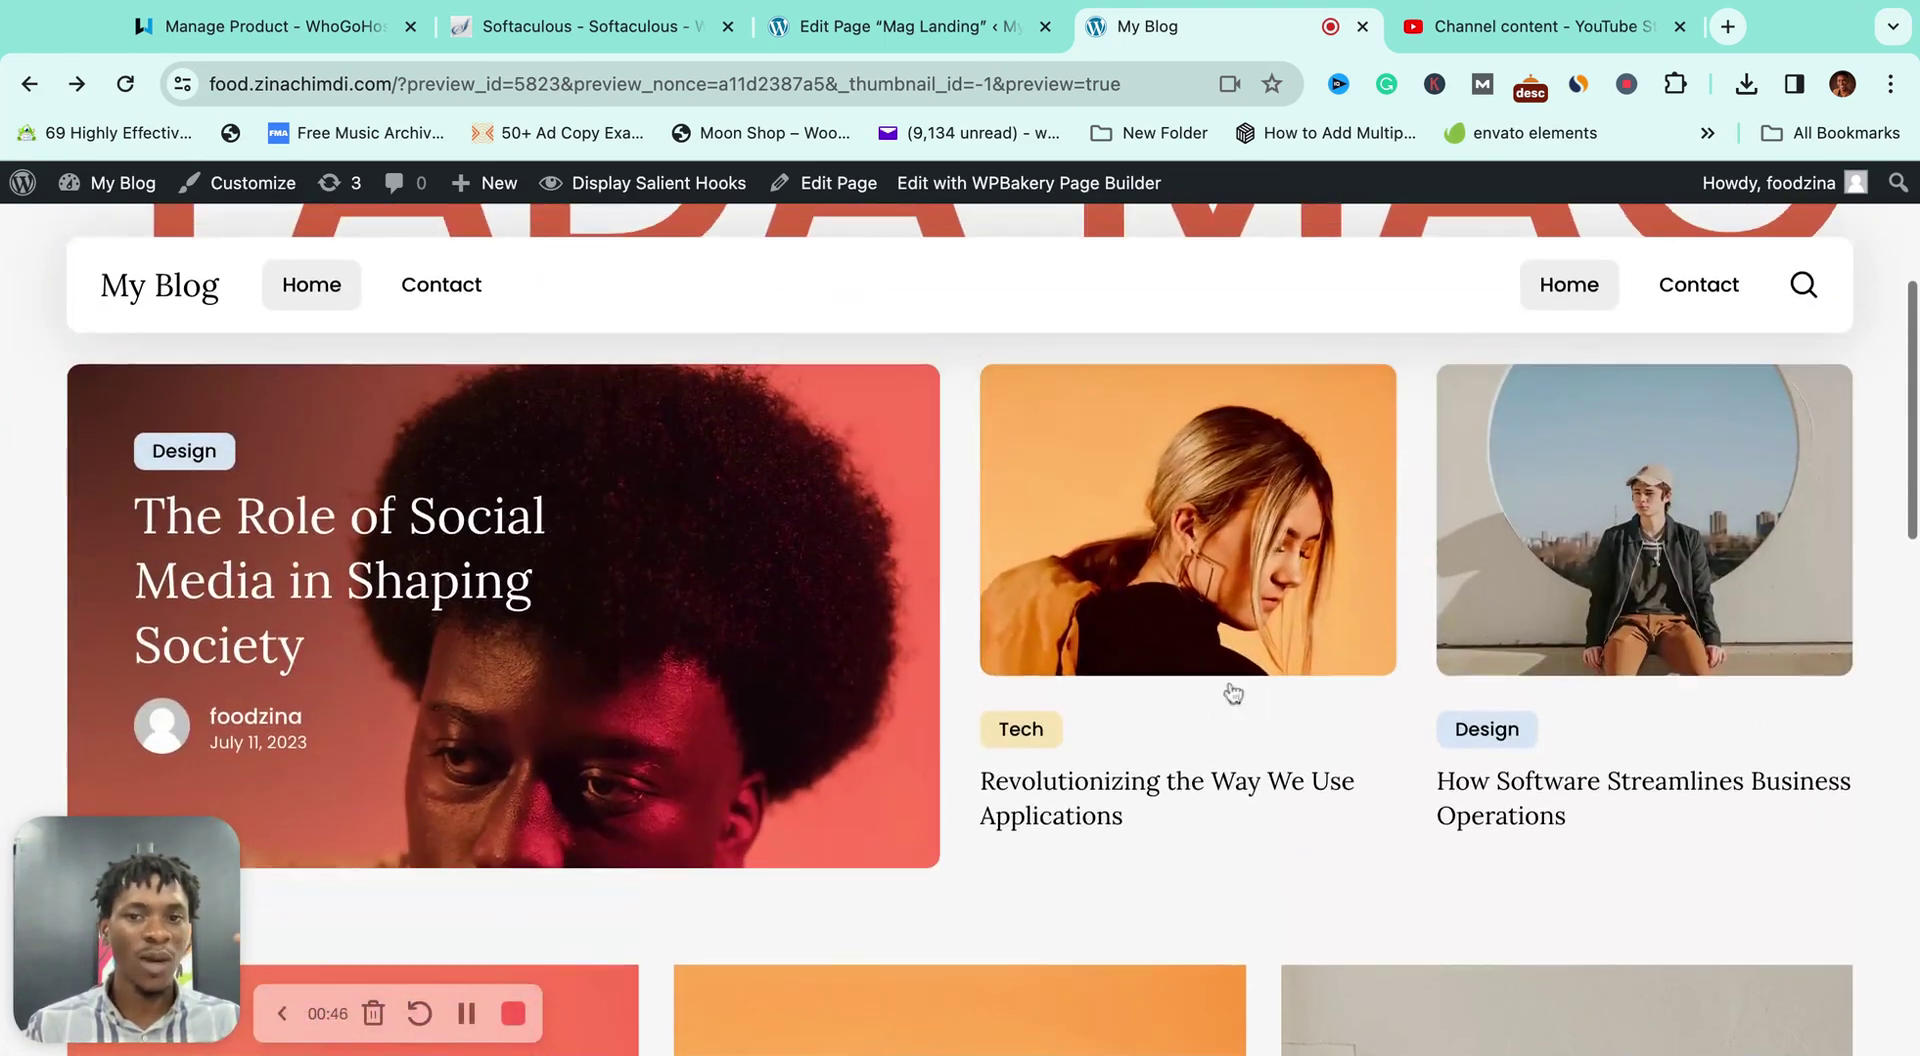
scroll(958, 660, "up", 4)
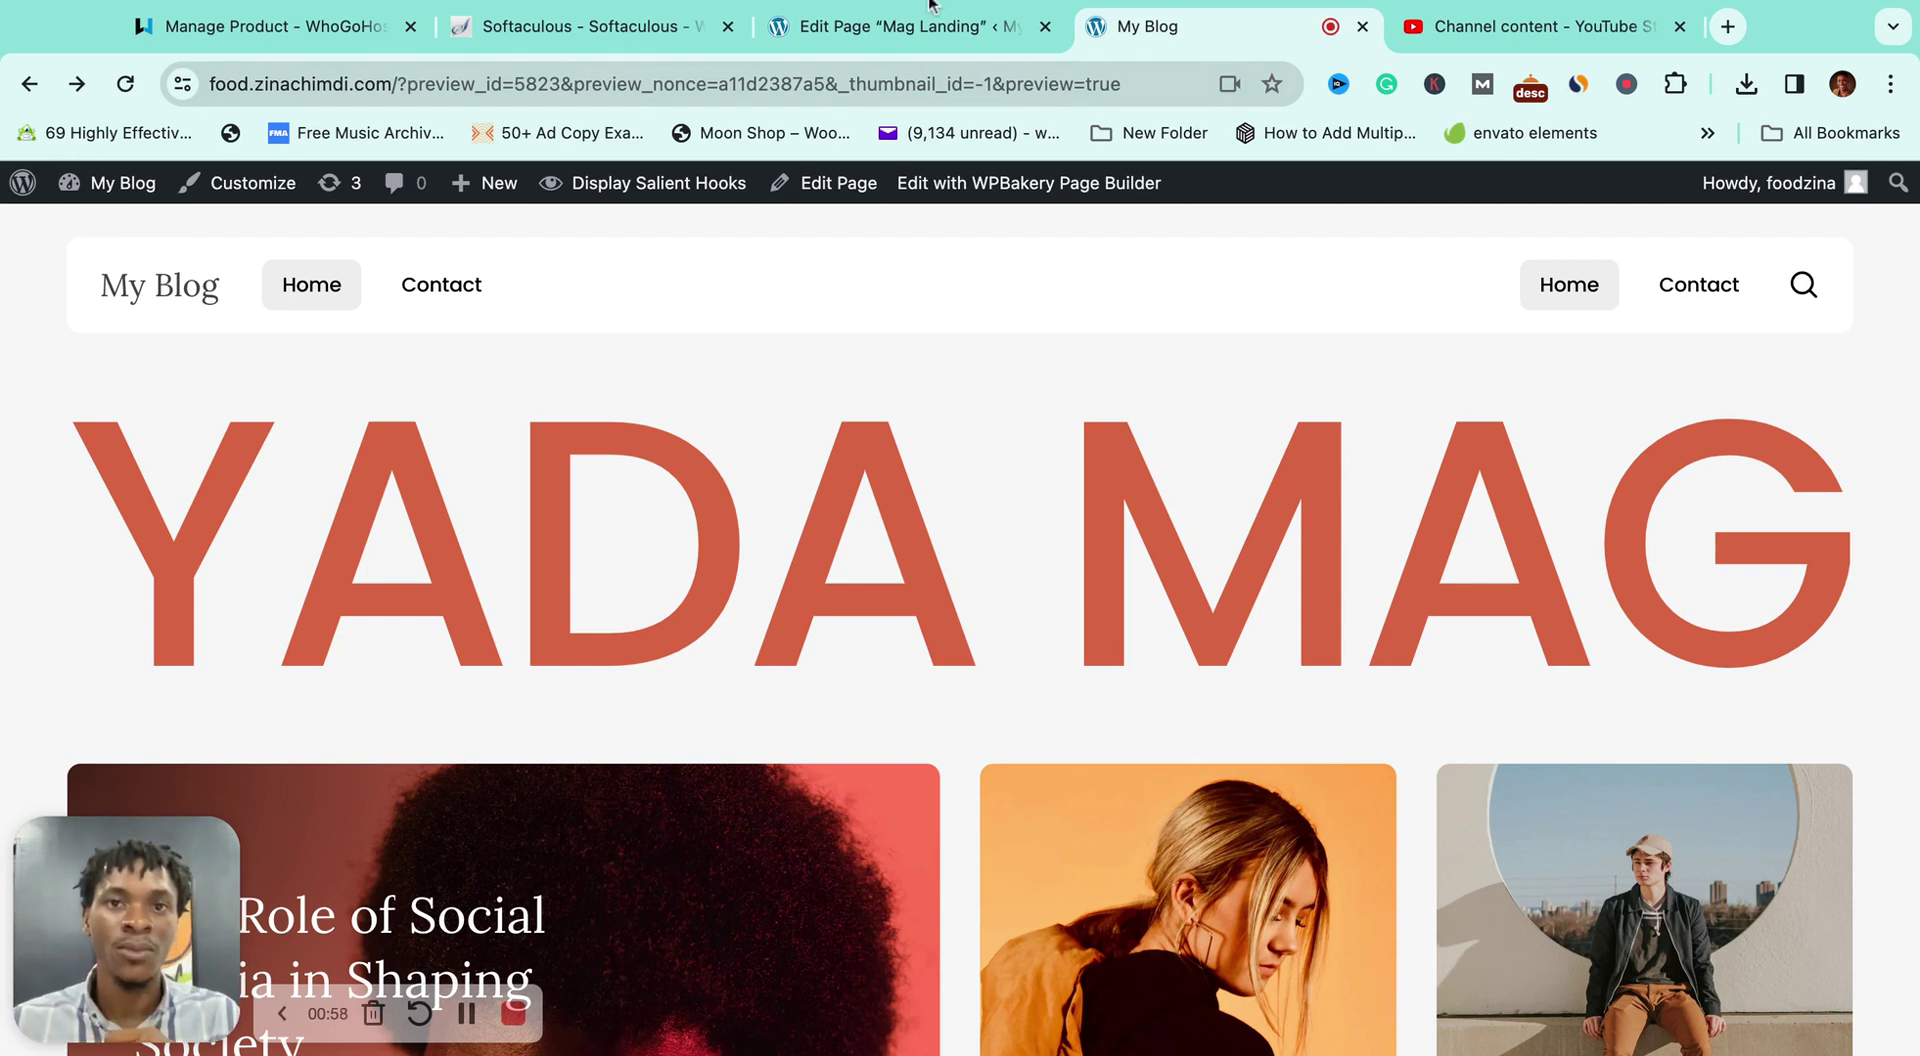
left_click(880, 26)
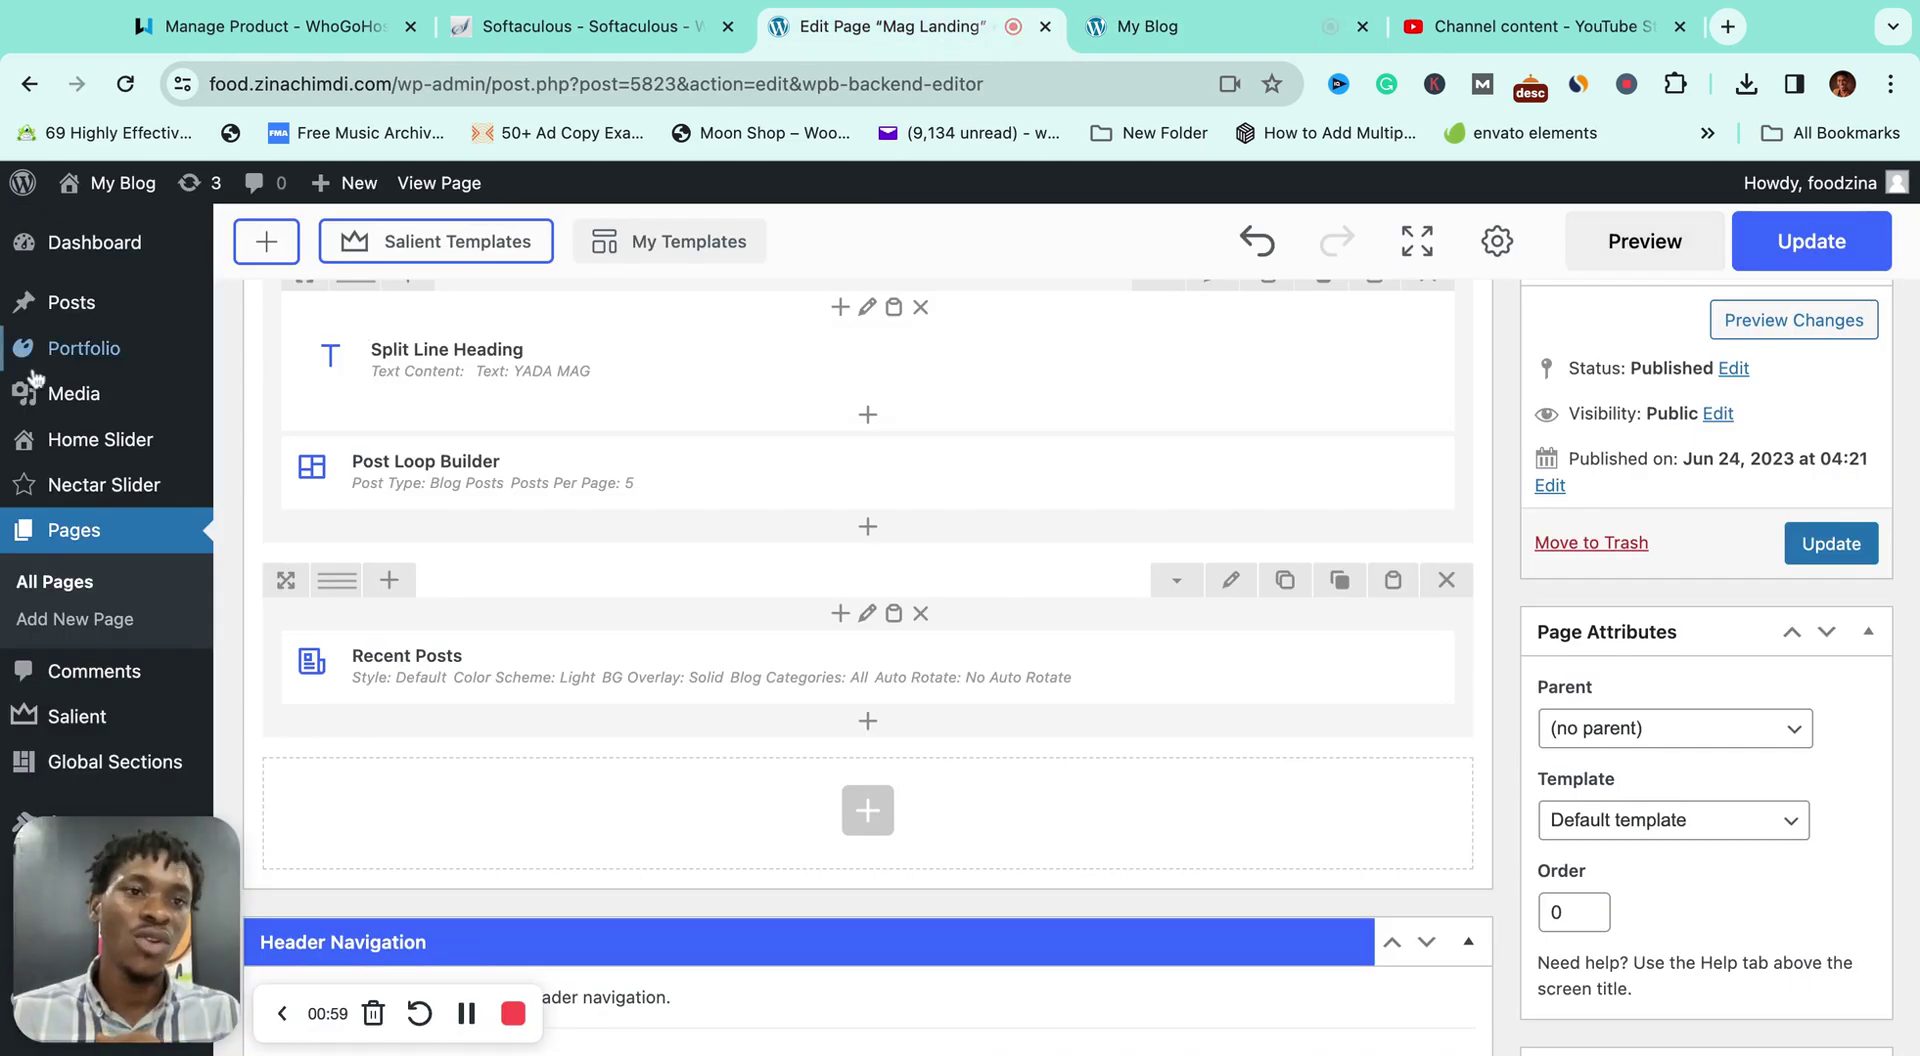
scroll(1449, 259, "up", 3)
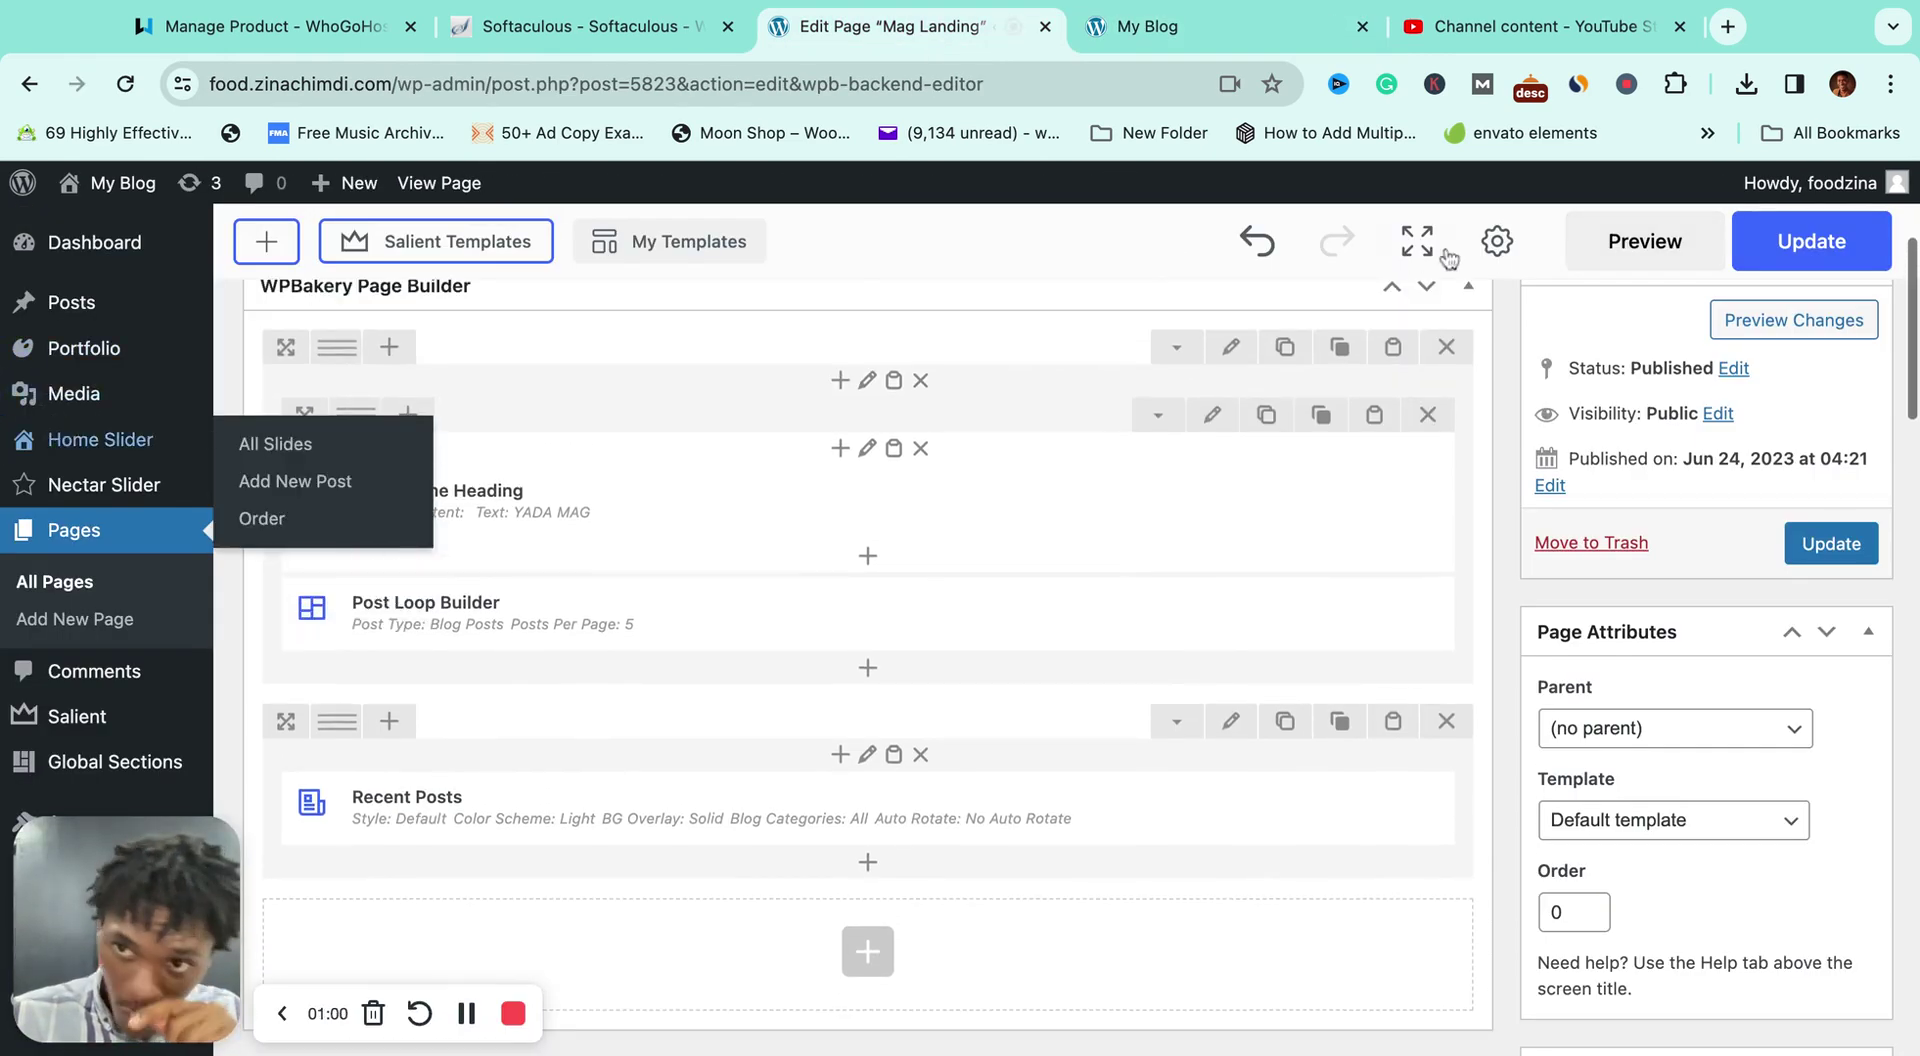
left_click(1815, 241)
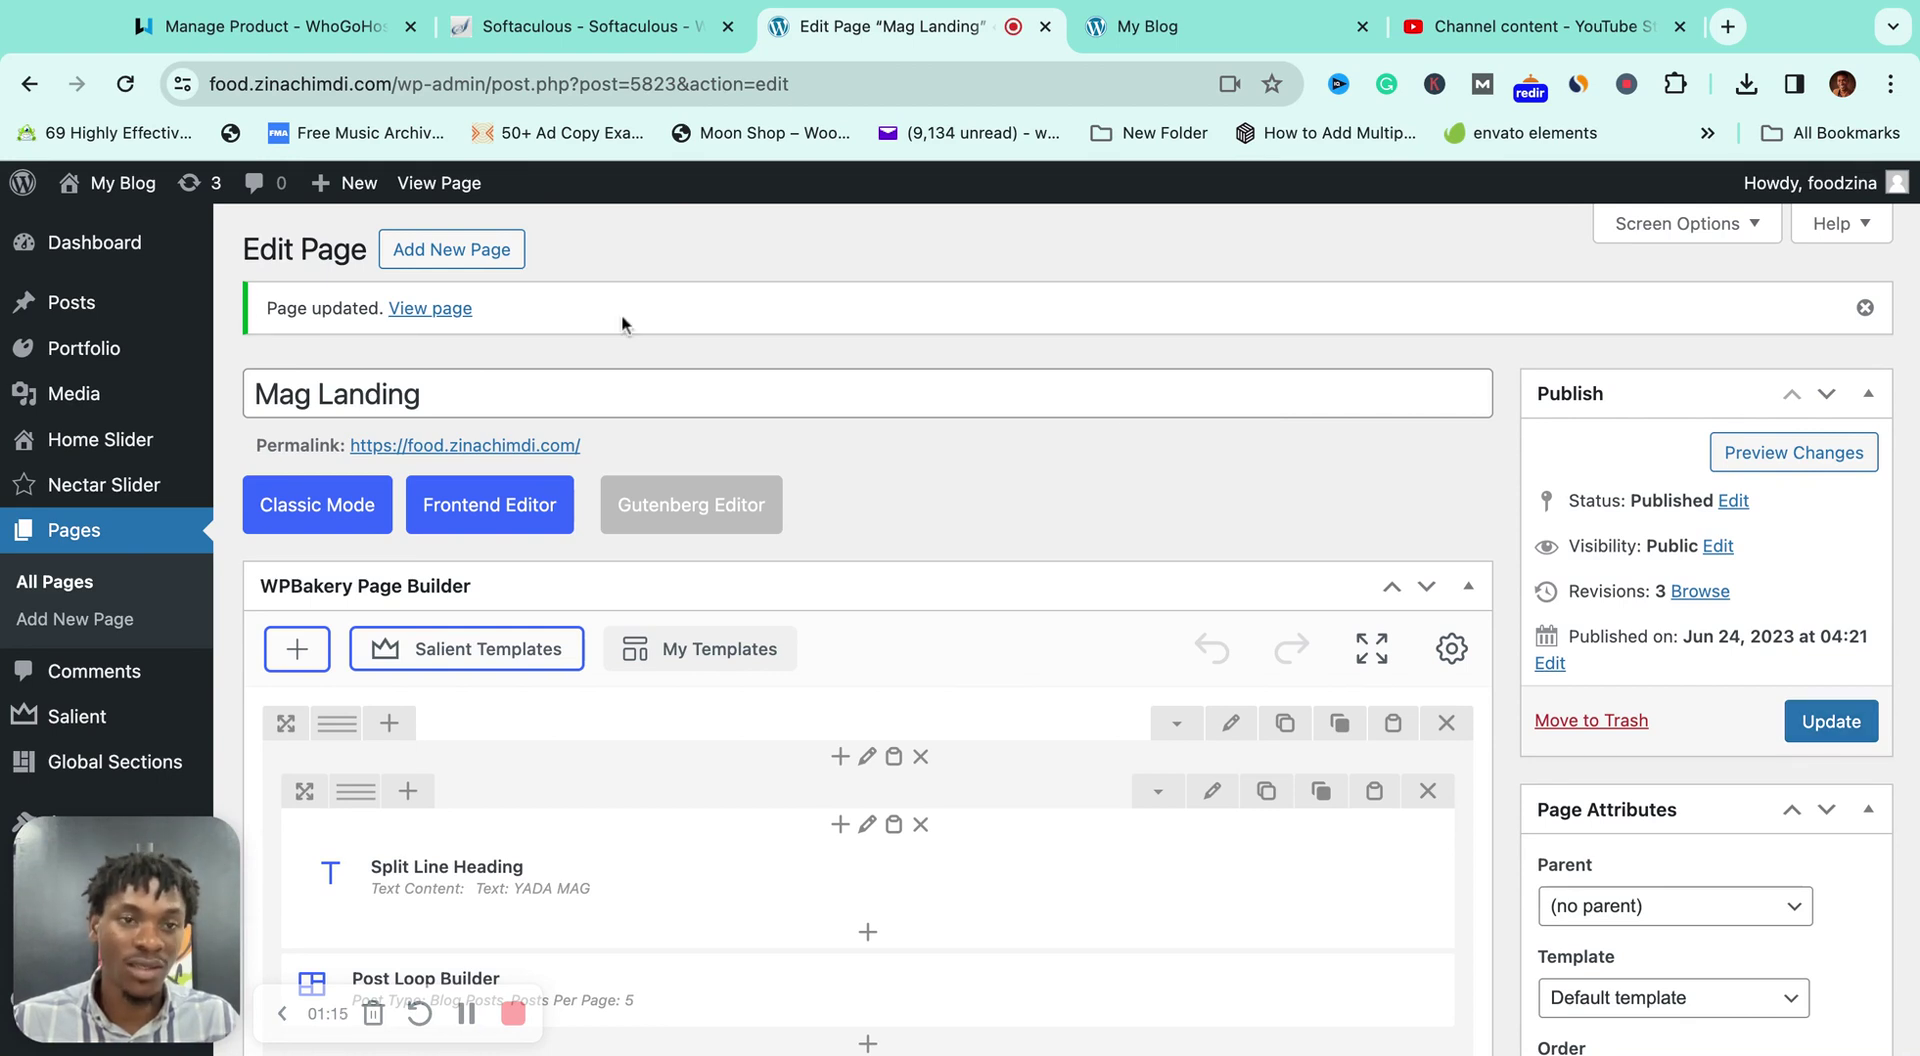
mouse_move(142, 291)
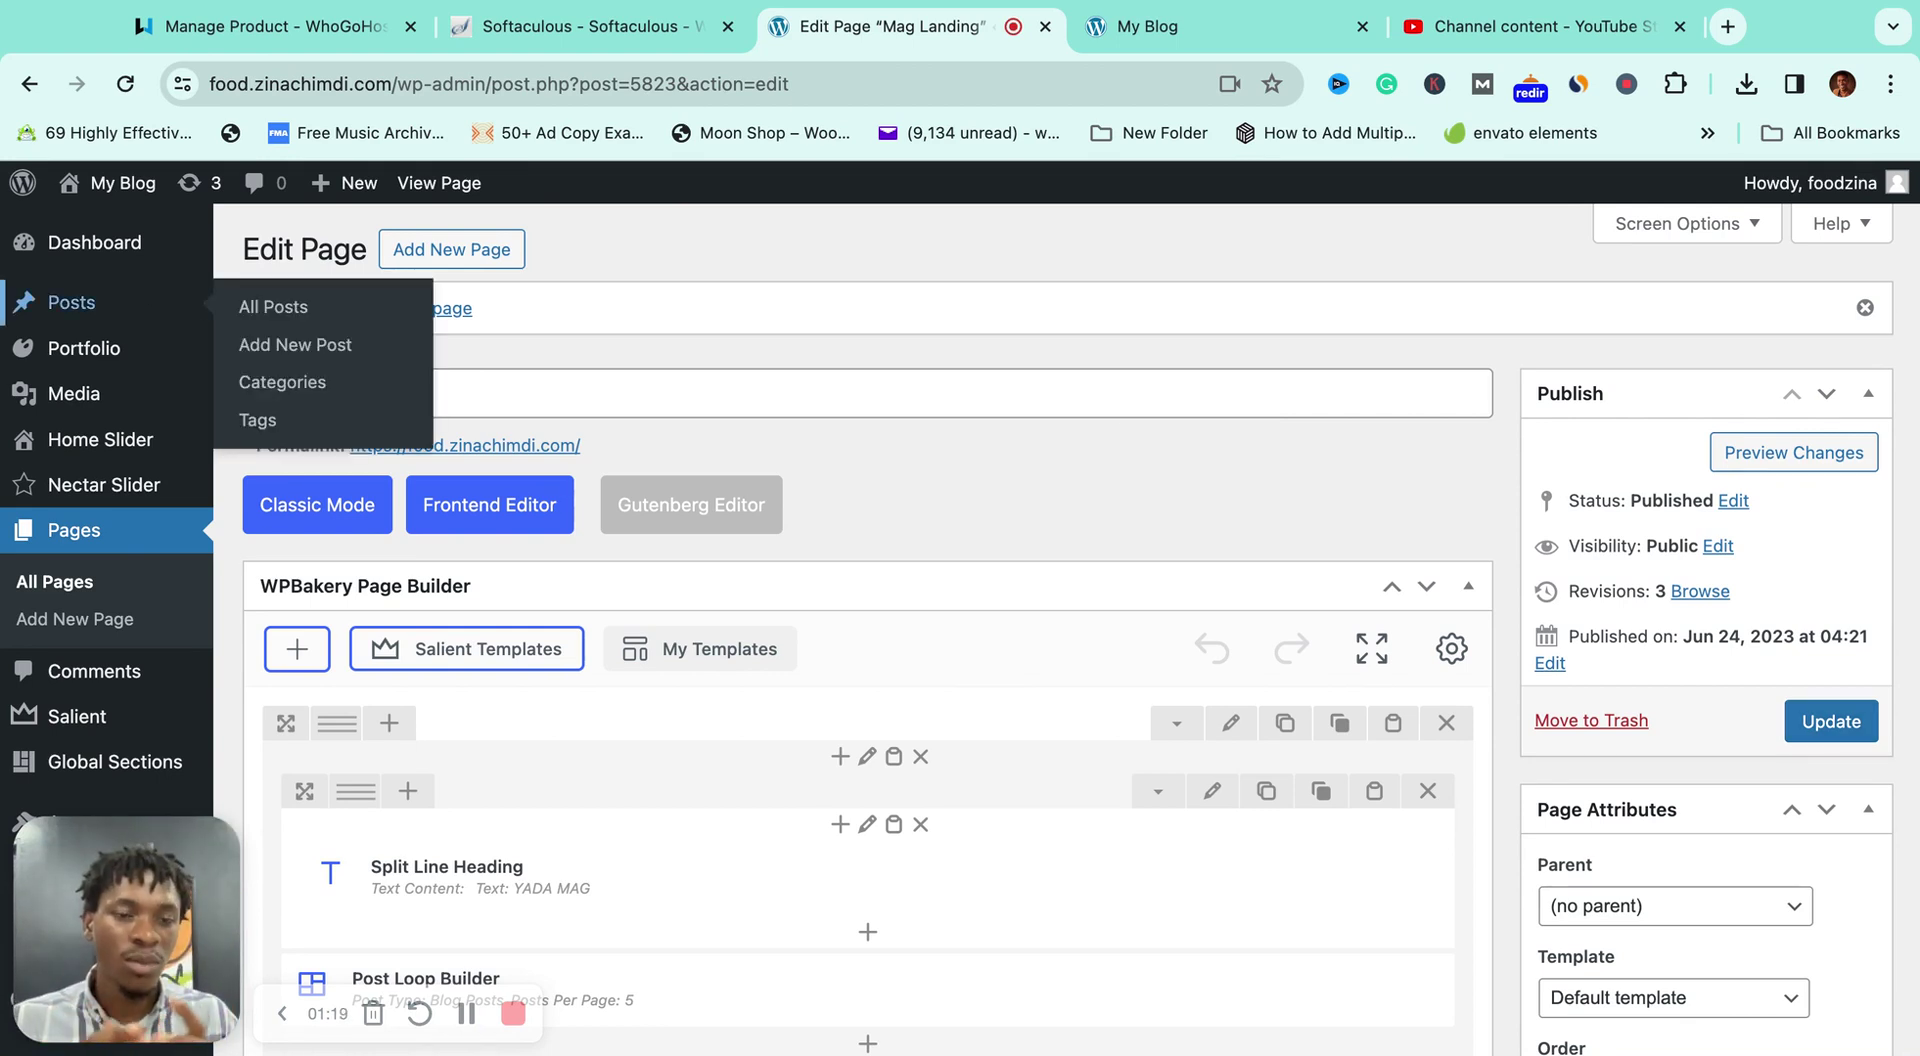
left_click(1134, 28)
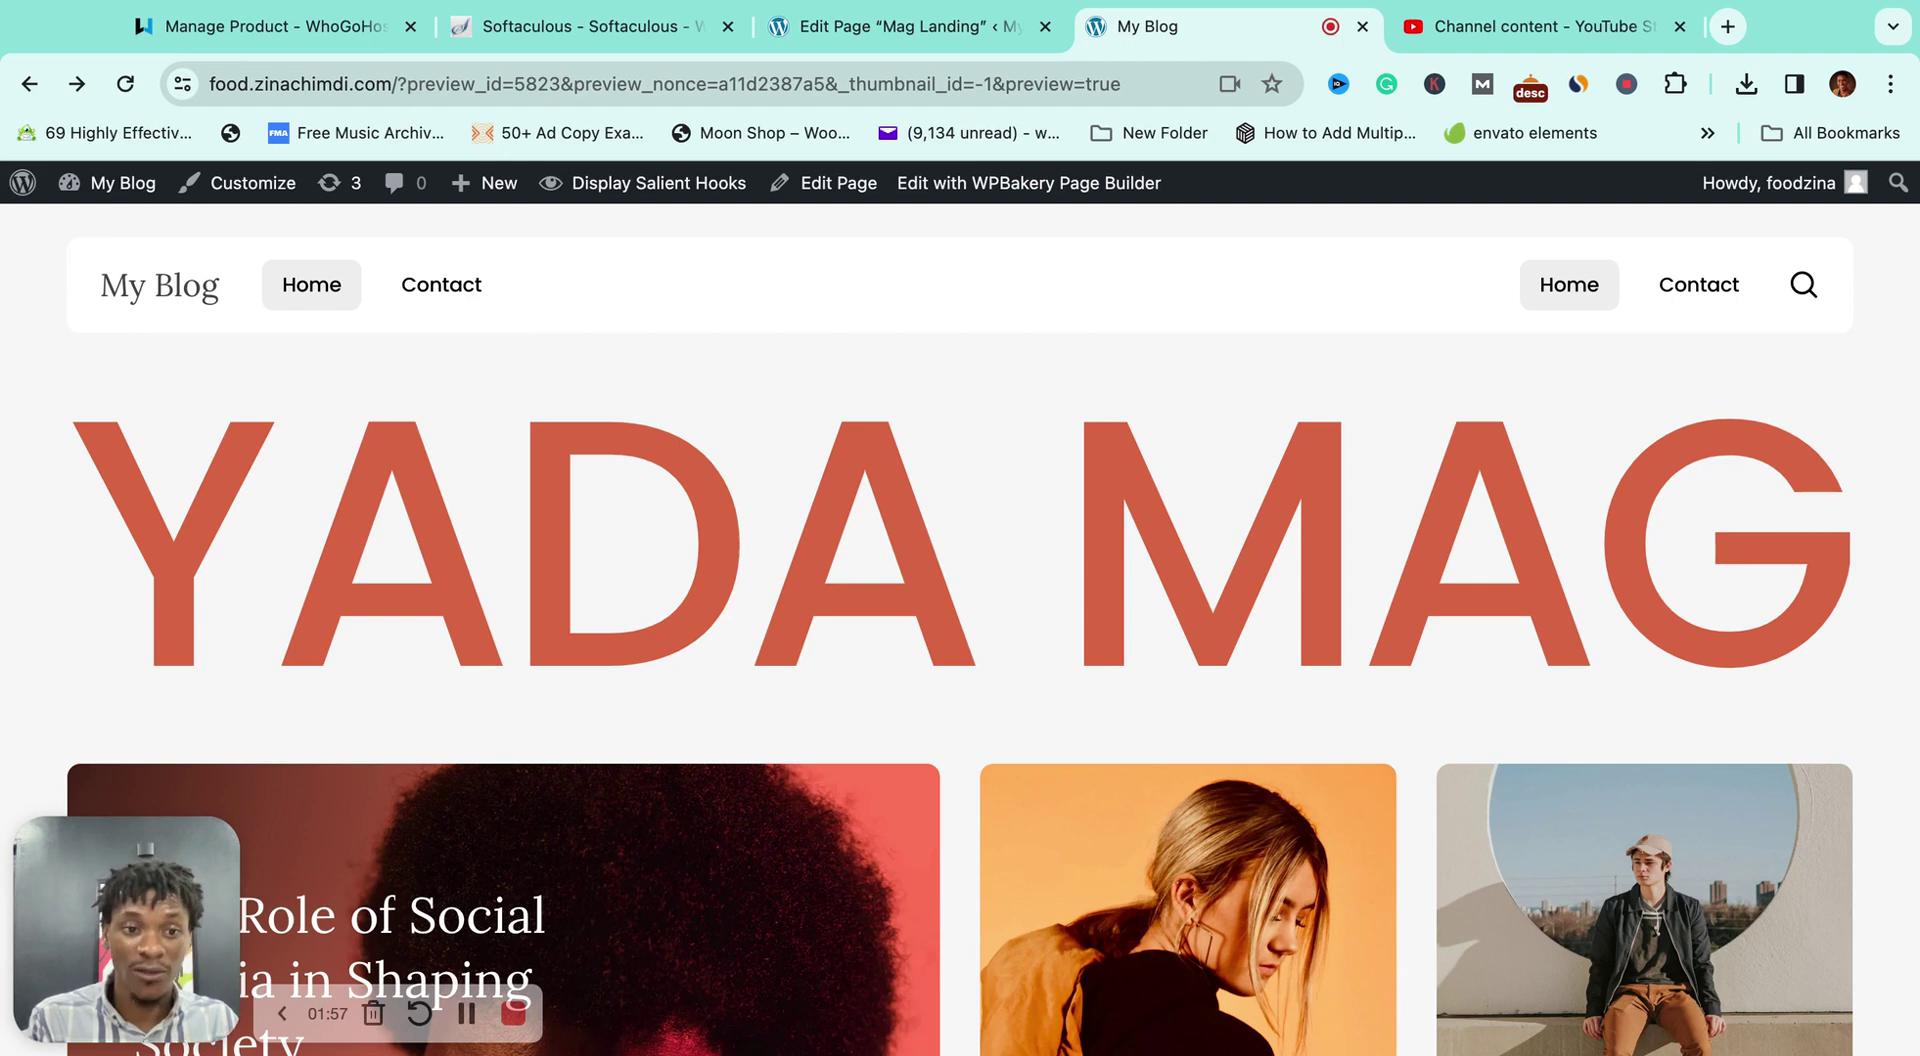
left_click(940, 30)
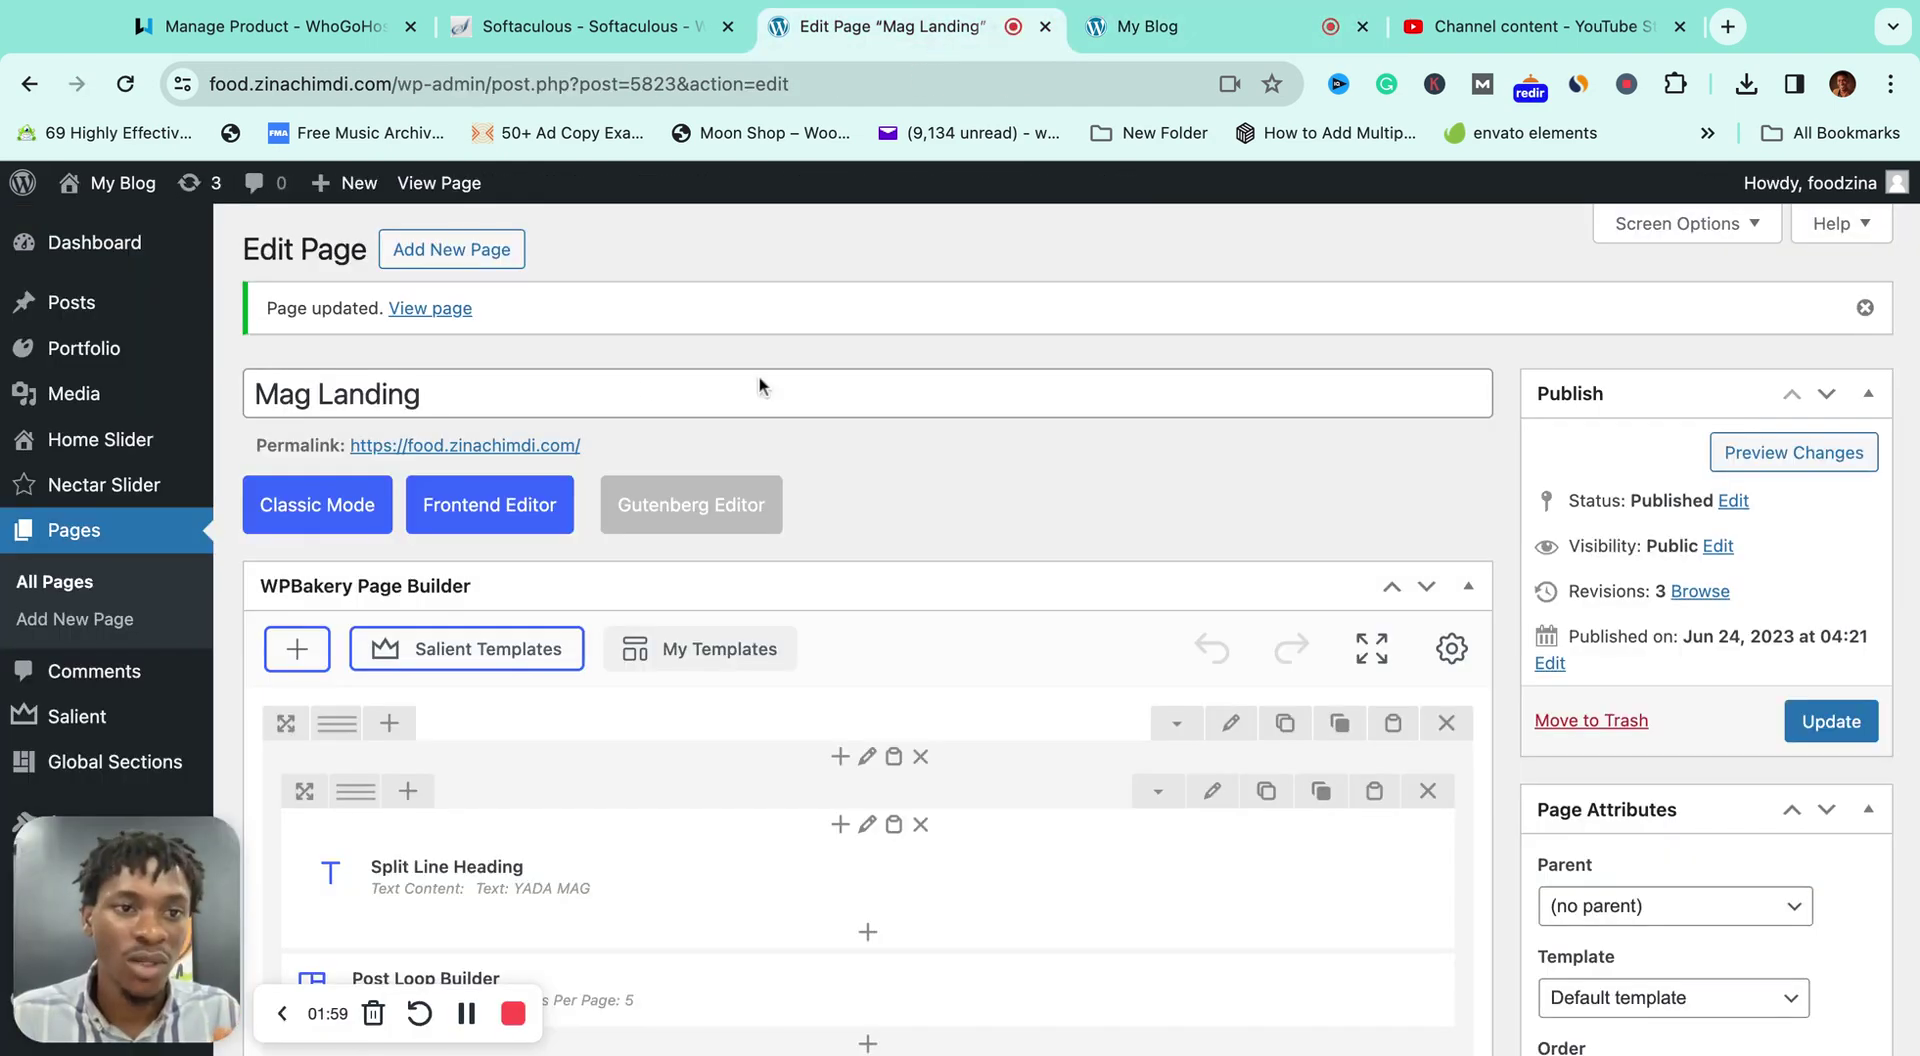
mouse_move(96, 313)
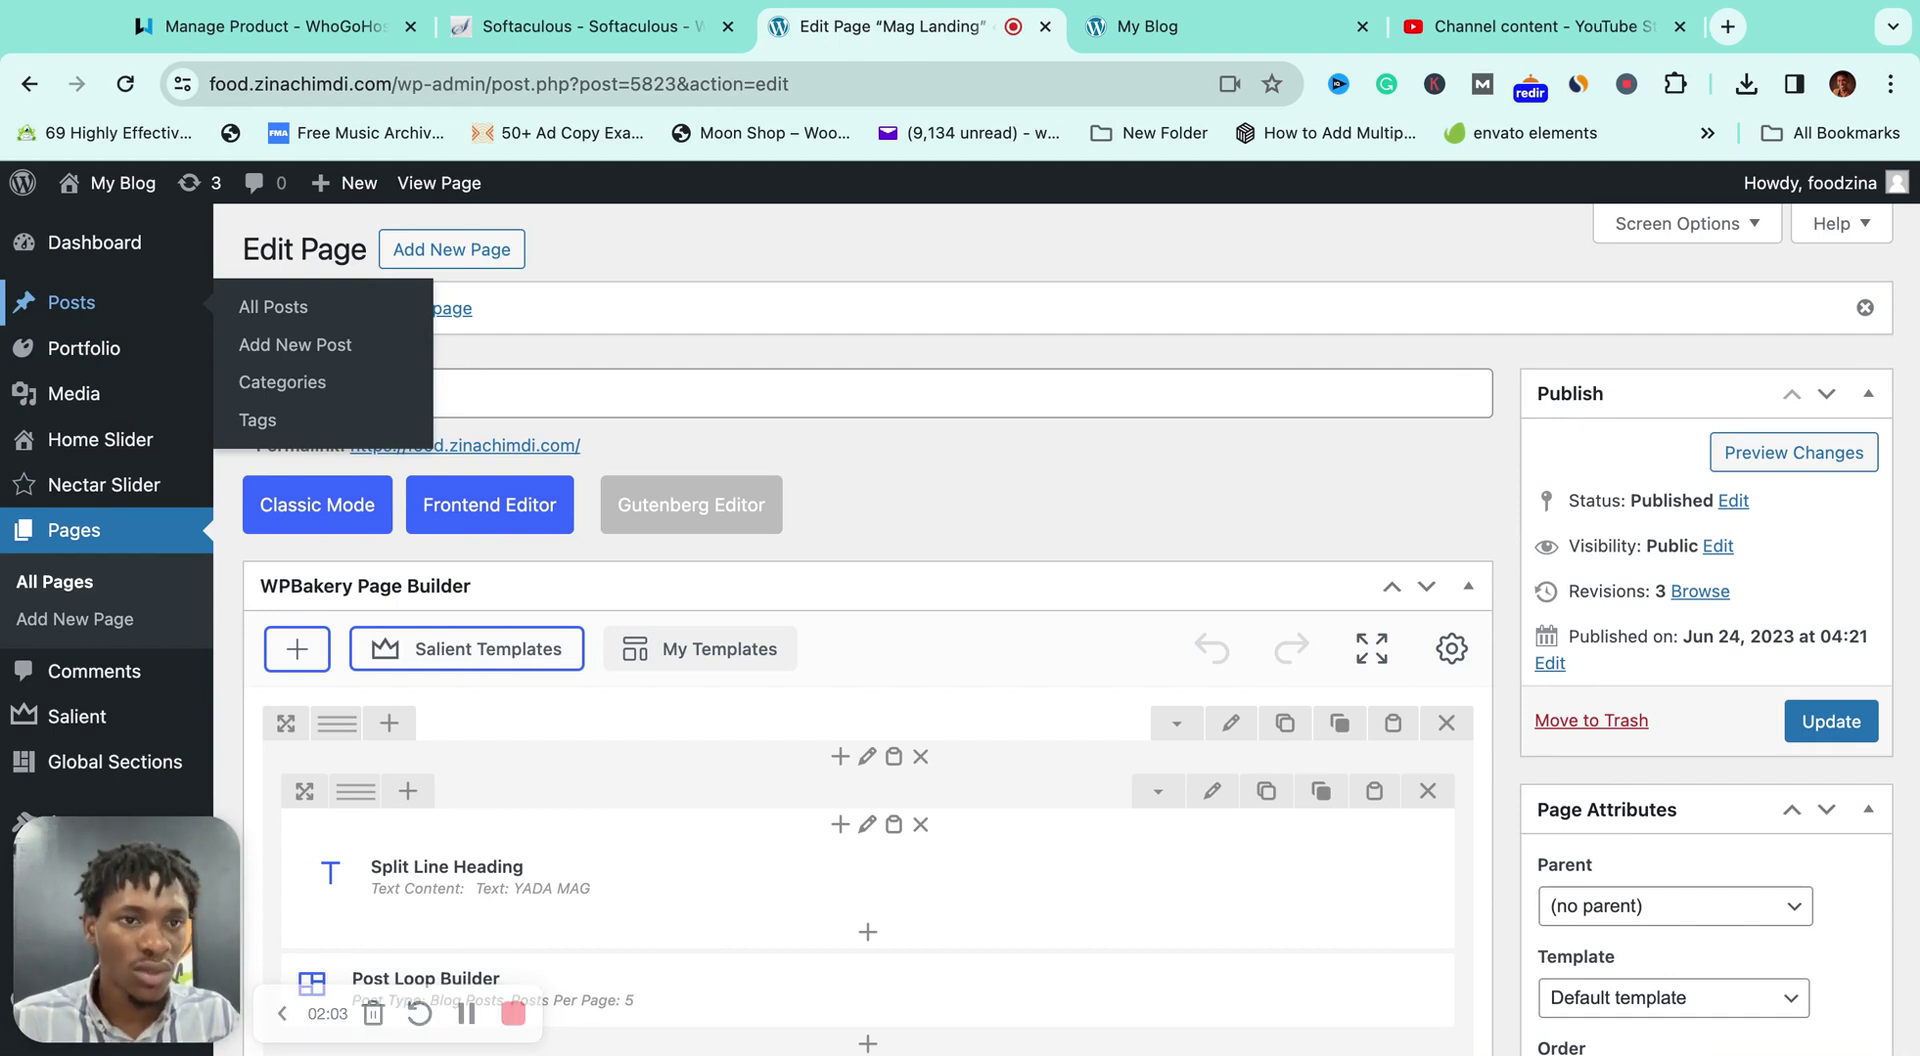
left_click(288, 390)
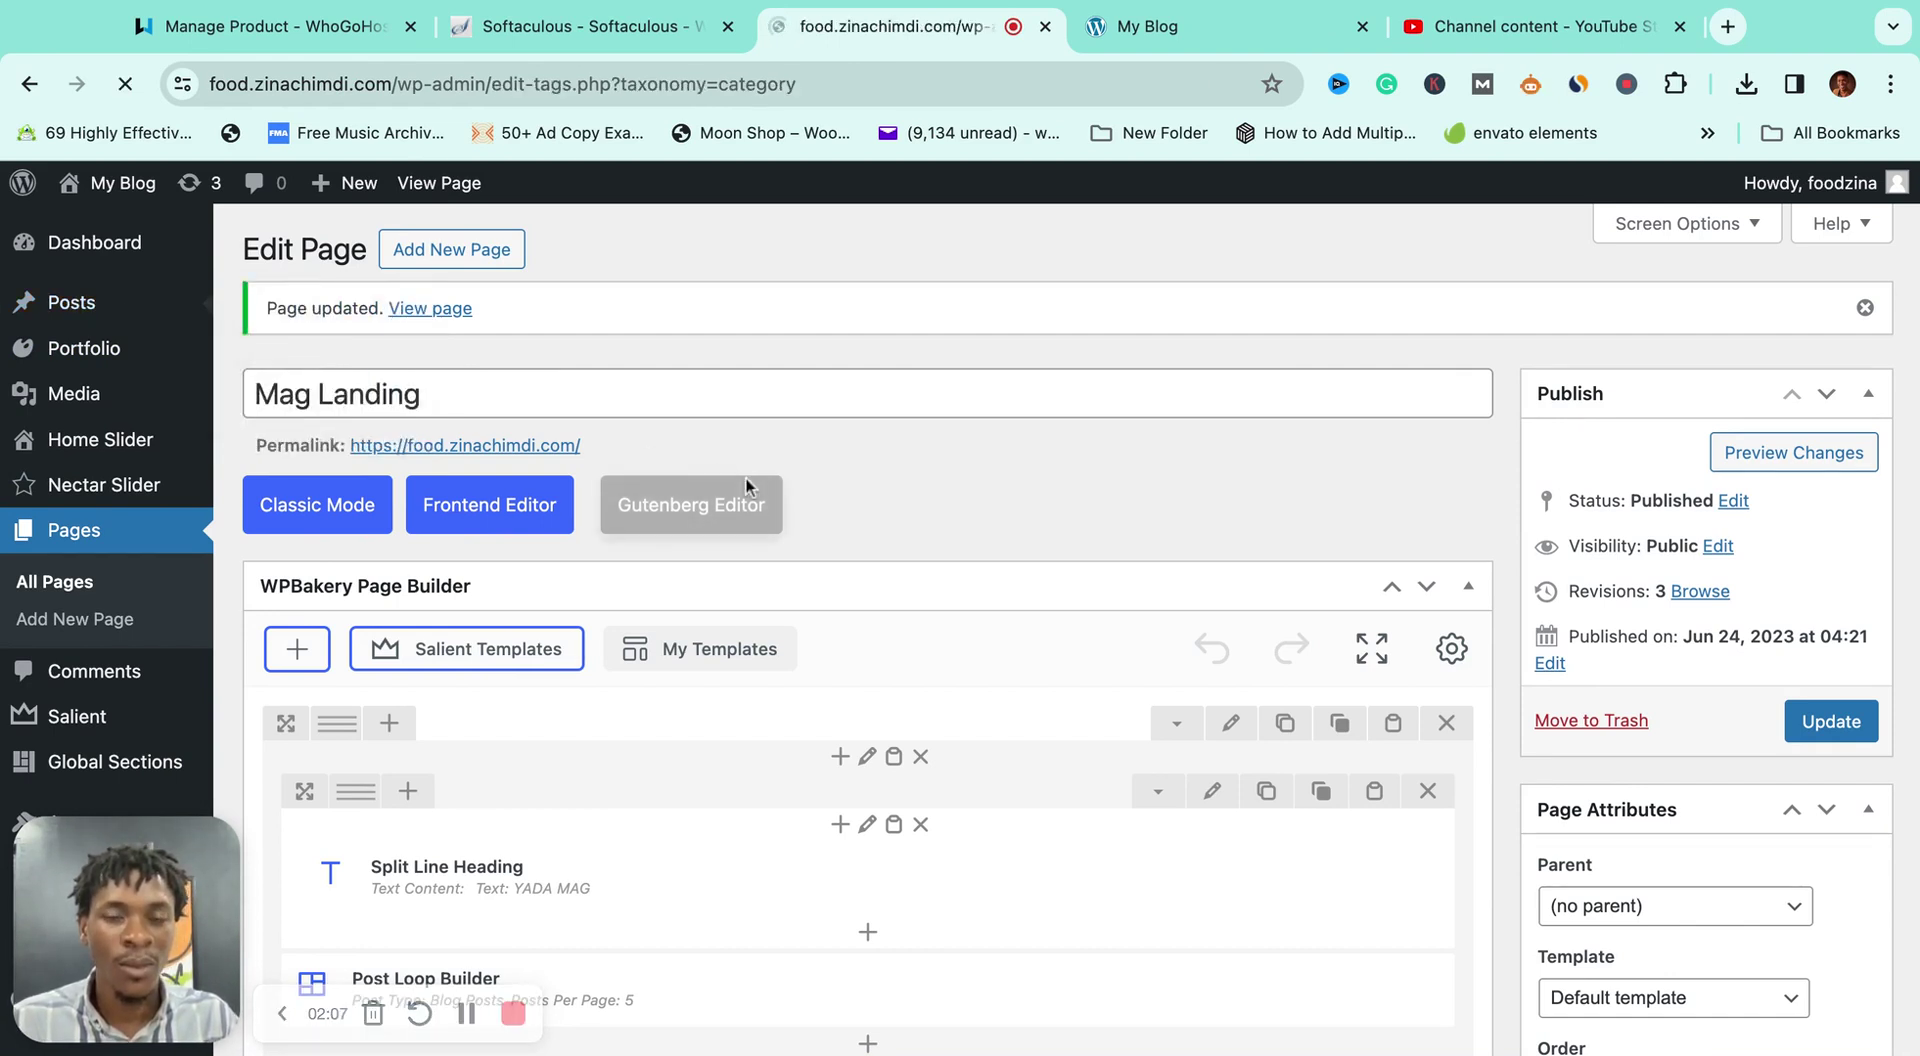
Step: Select all post categories and bulk-delete them, leaving only Uncategorized
scroll(926, 484, "down", 5)
scroll(926, 484, "down", 4)
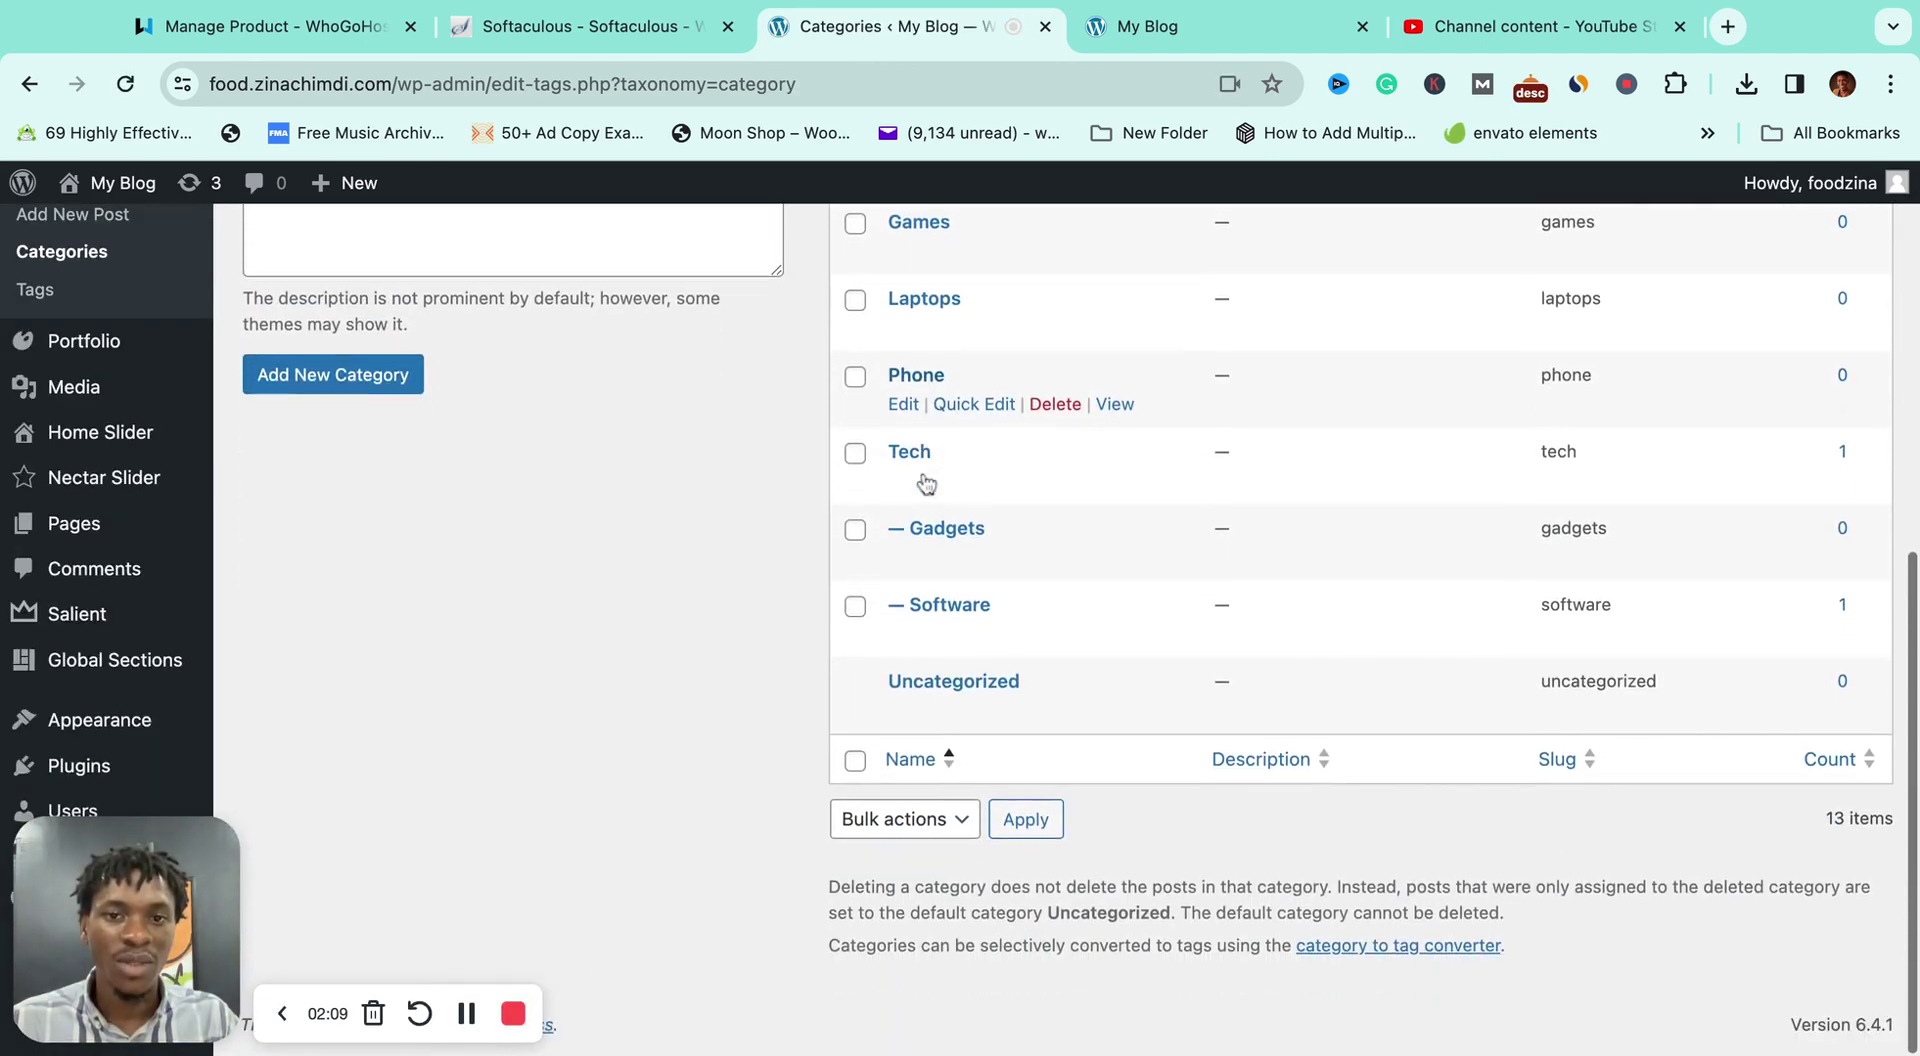
scroll(926, 484, "up", 6)
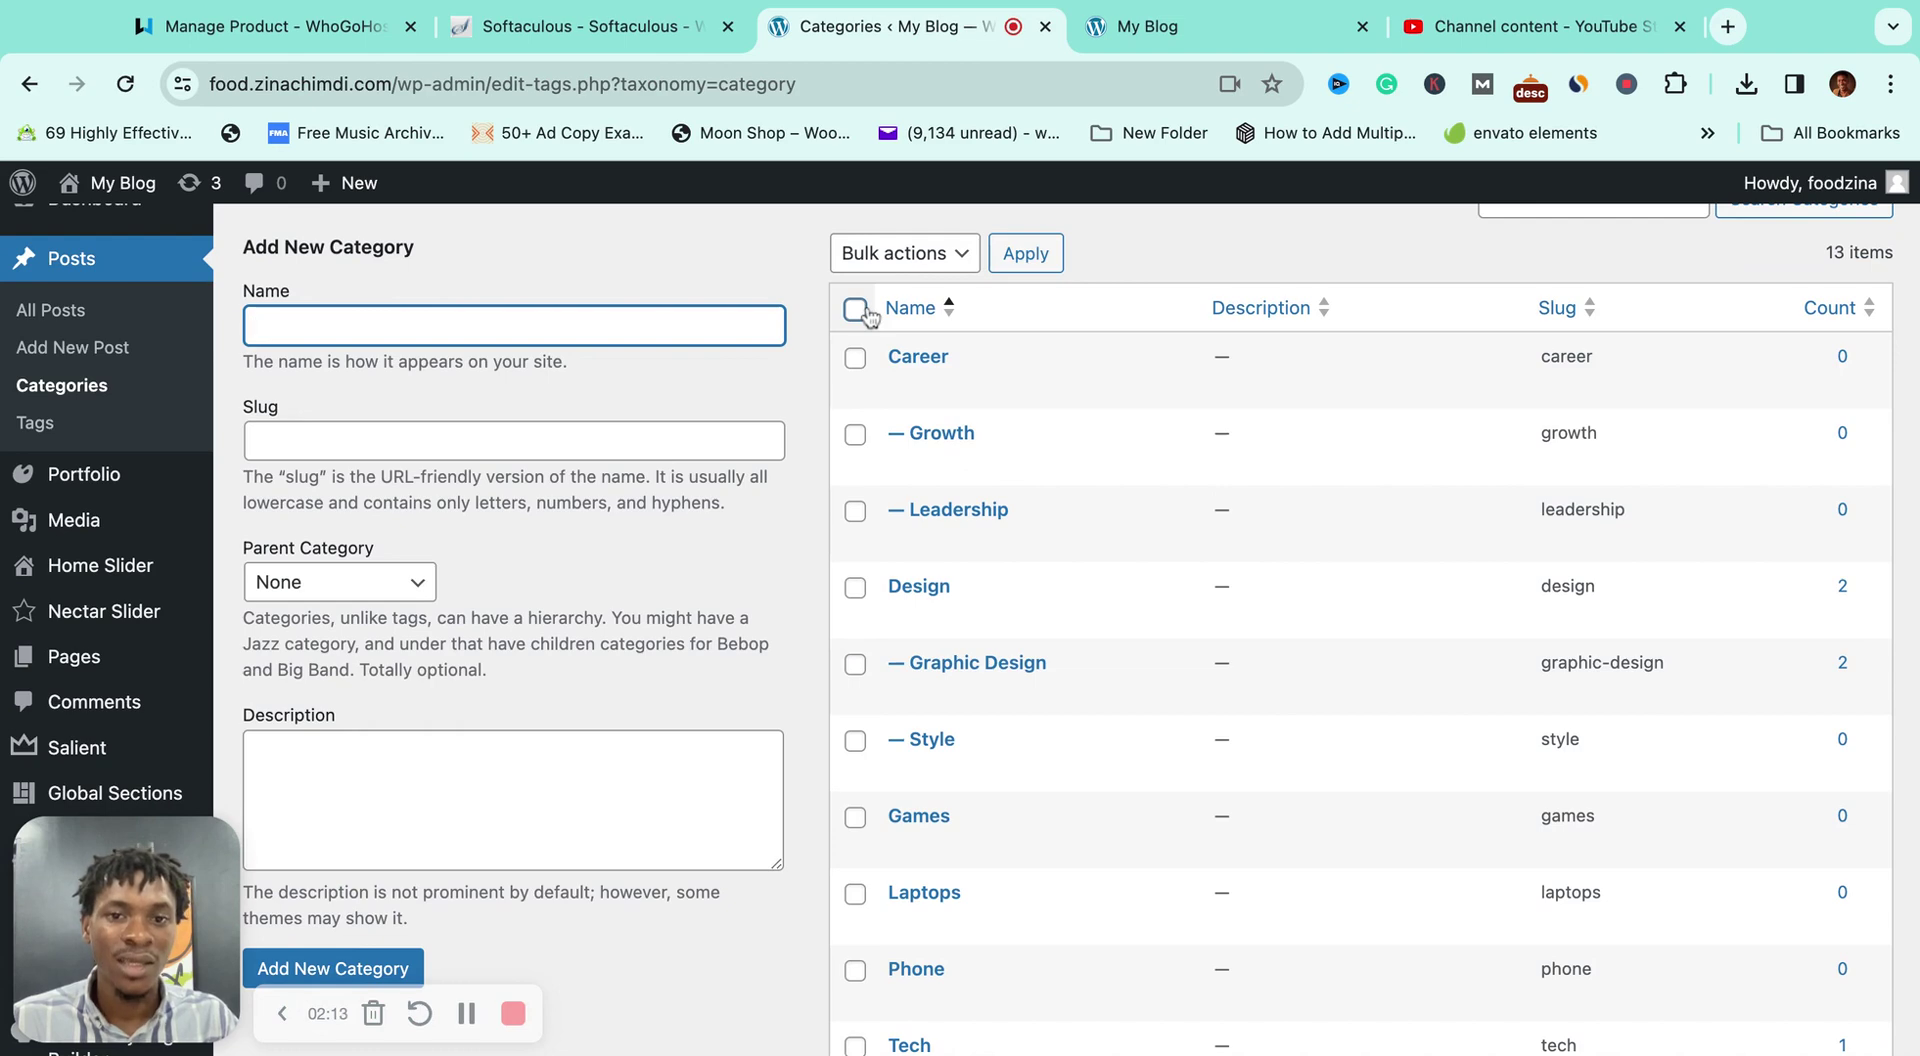
scroll(1002, 507, "down", 1)
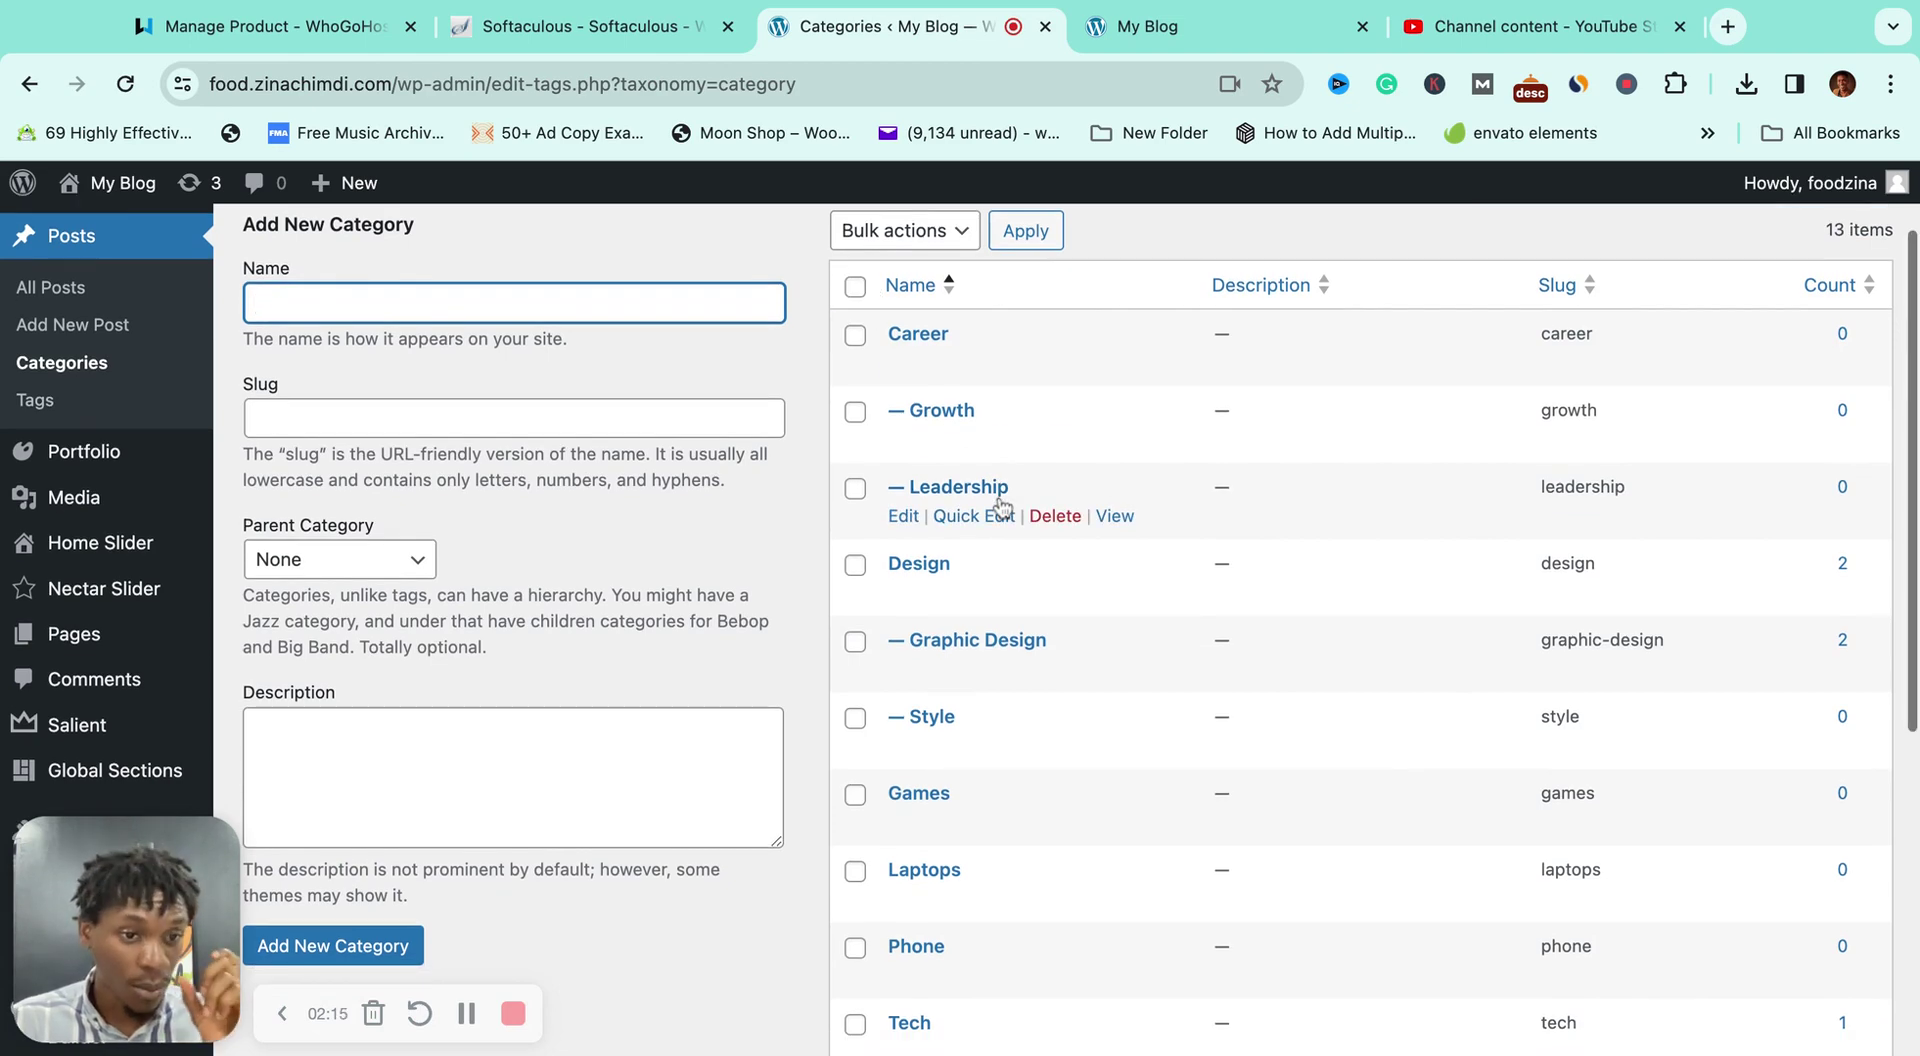
scroll(1001, 507, "down", 5)
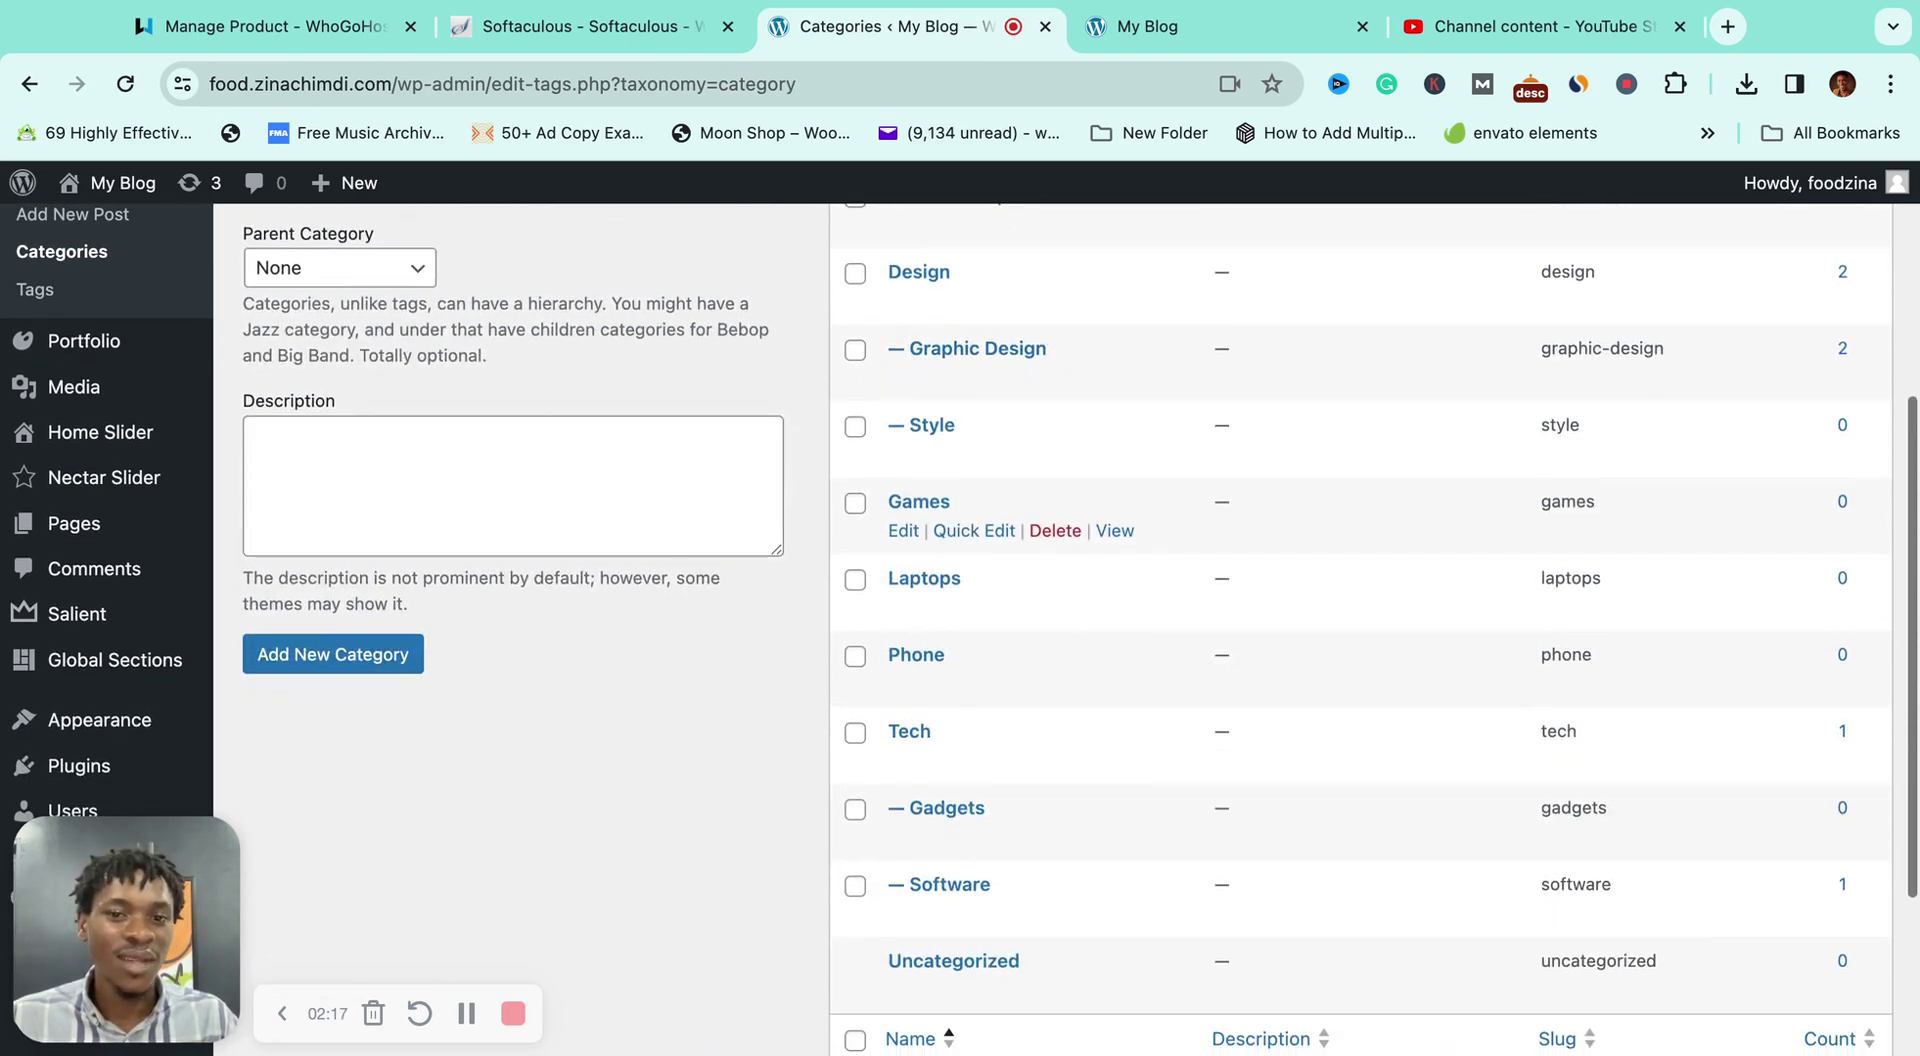
scroll(935, 505, "down", 3)
scroll(935, 501, "up", 8)
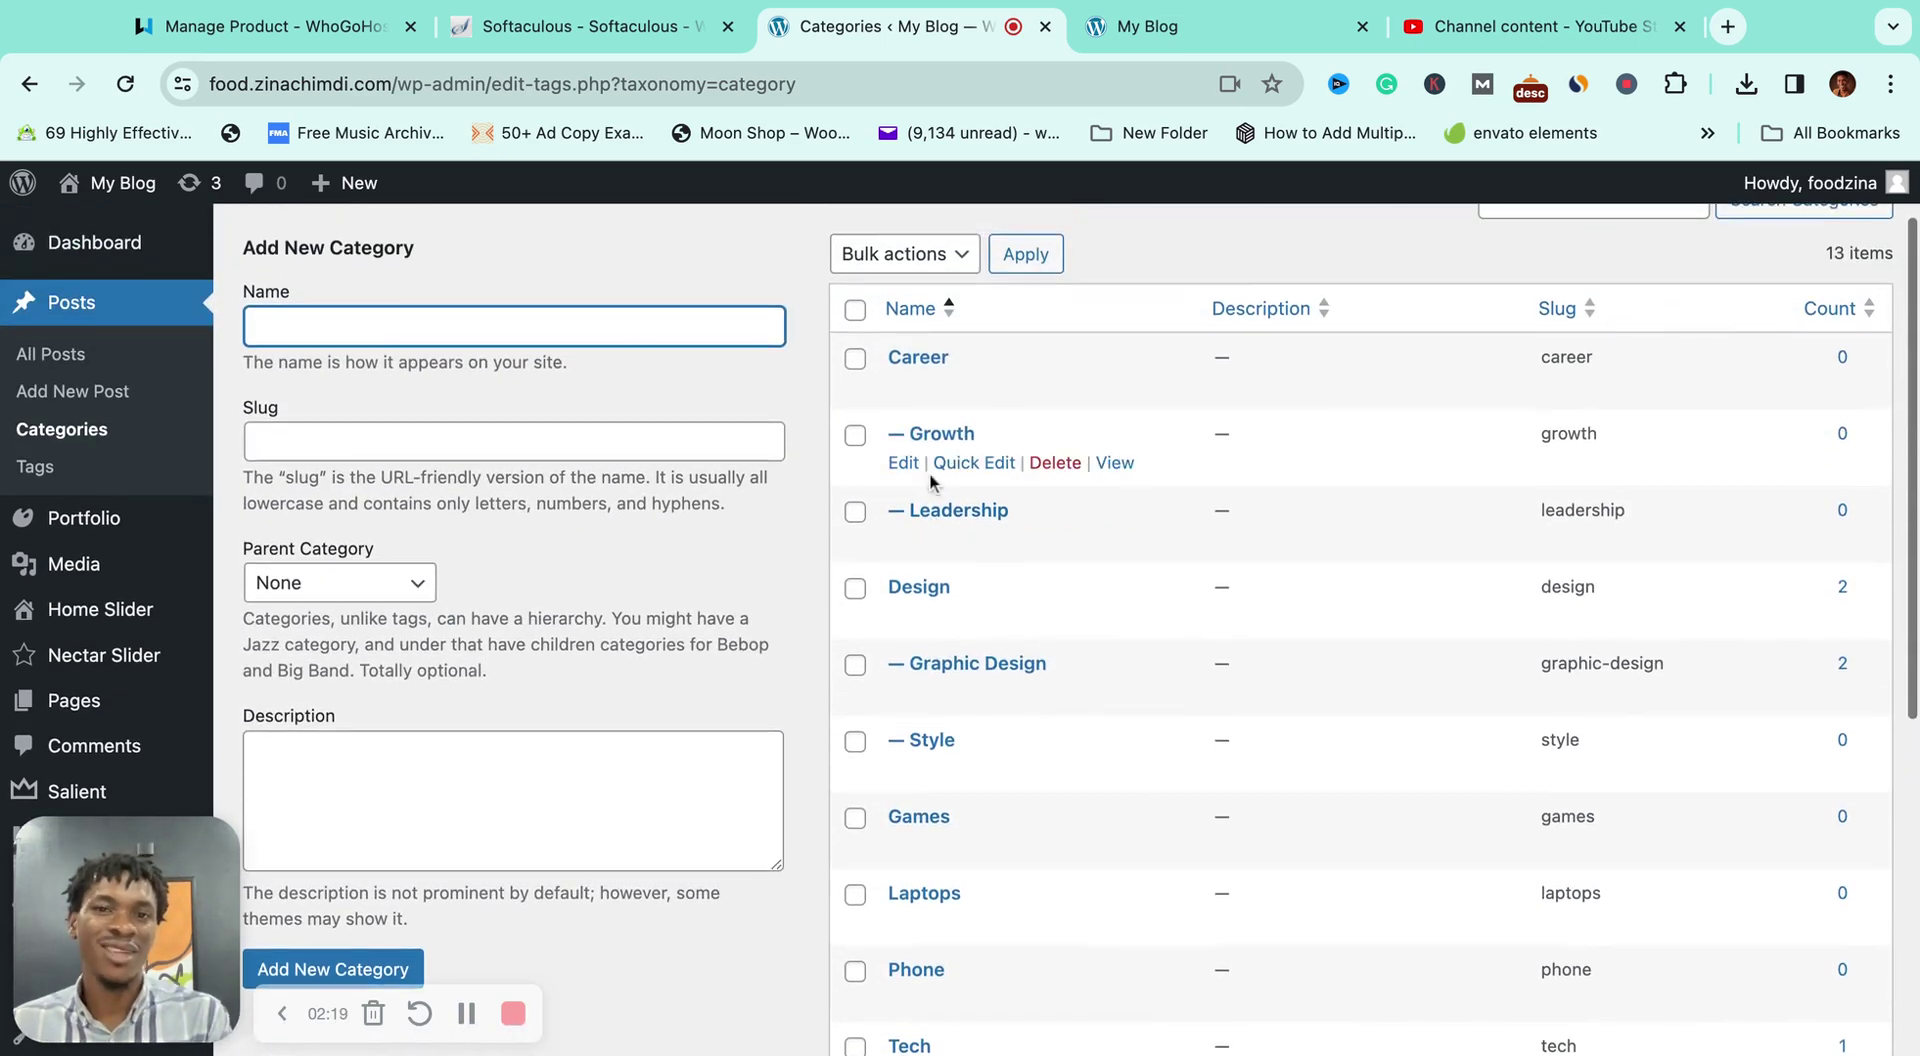
left_click(855, 310)
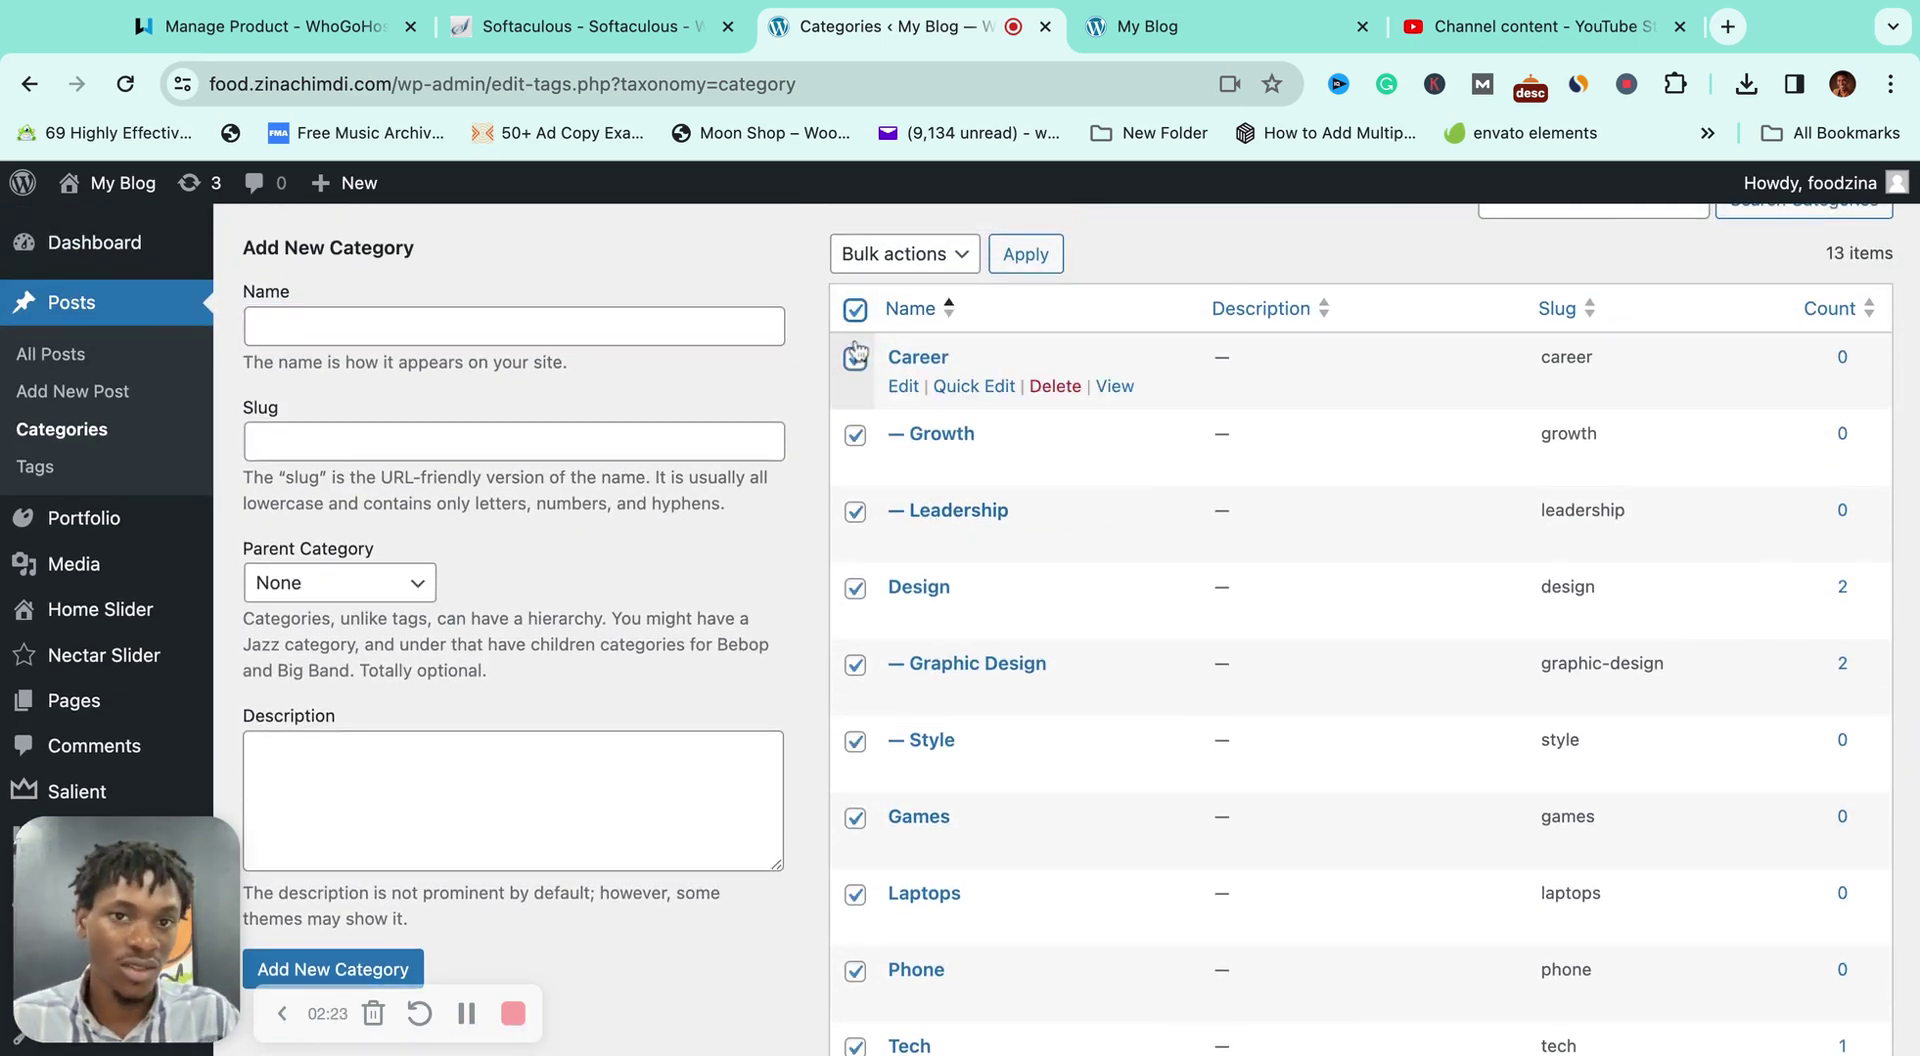
left_click(958, 262)
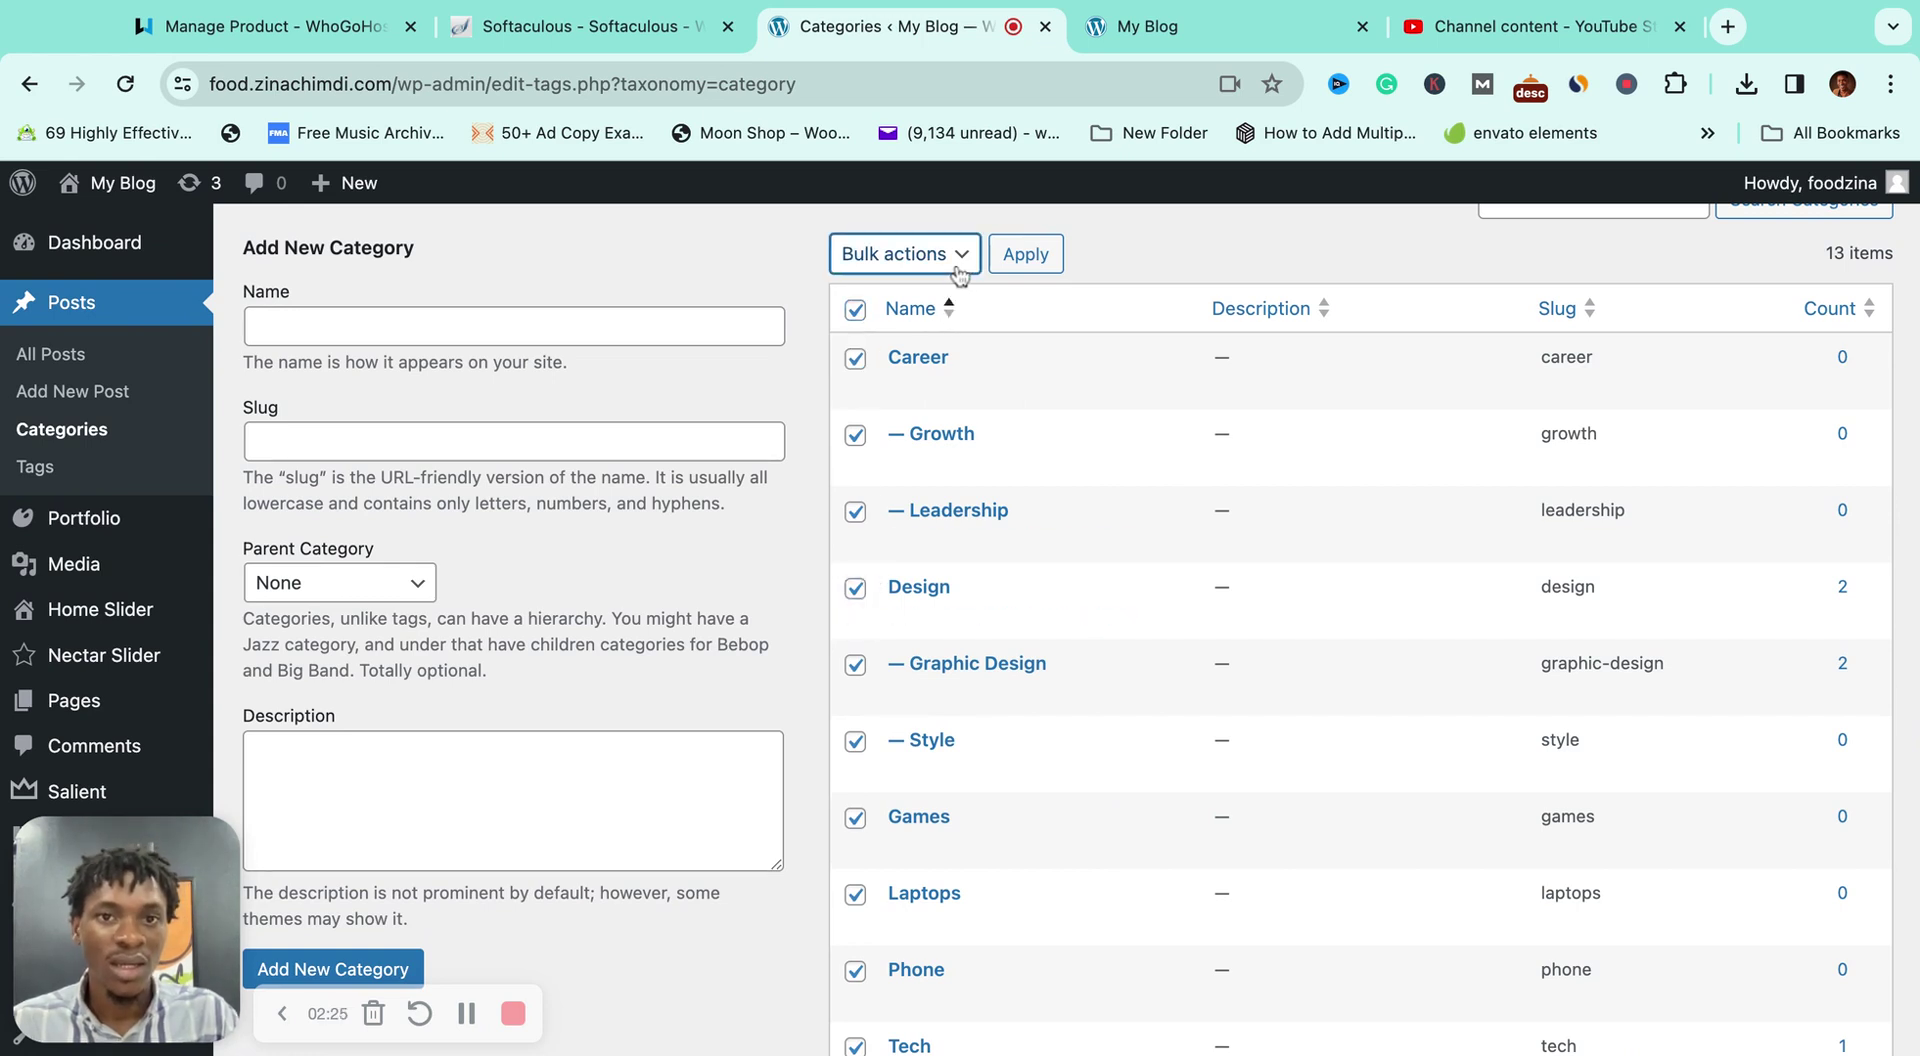
left_click(958, 272)
left_click(1025, 254)
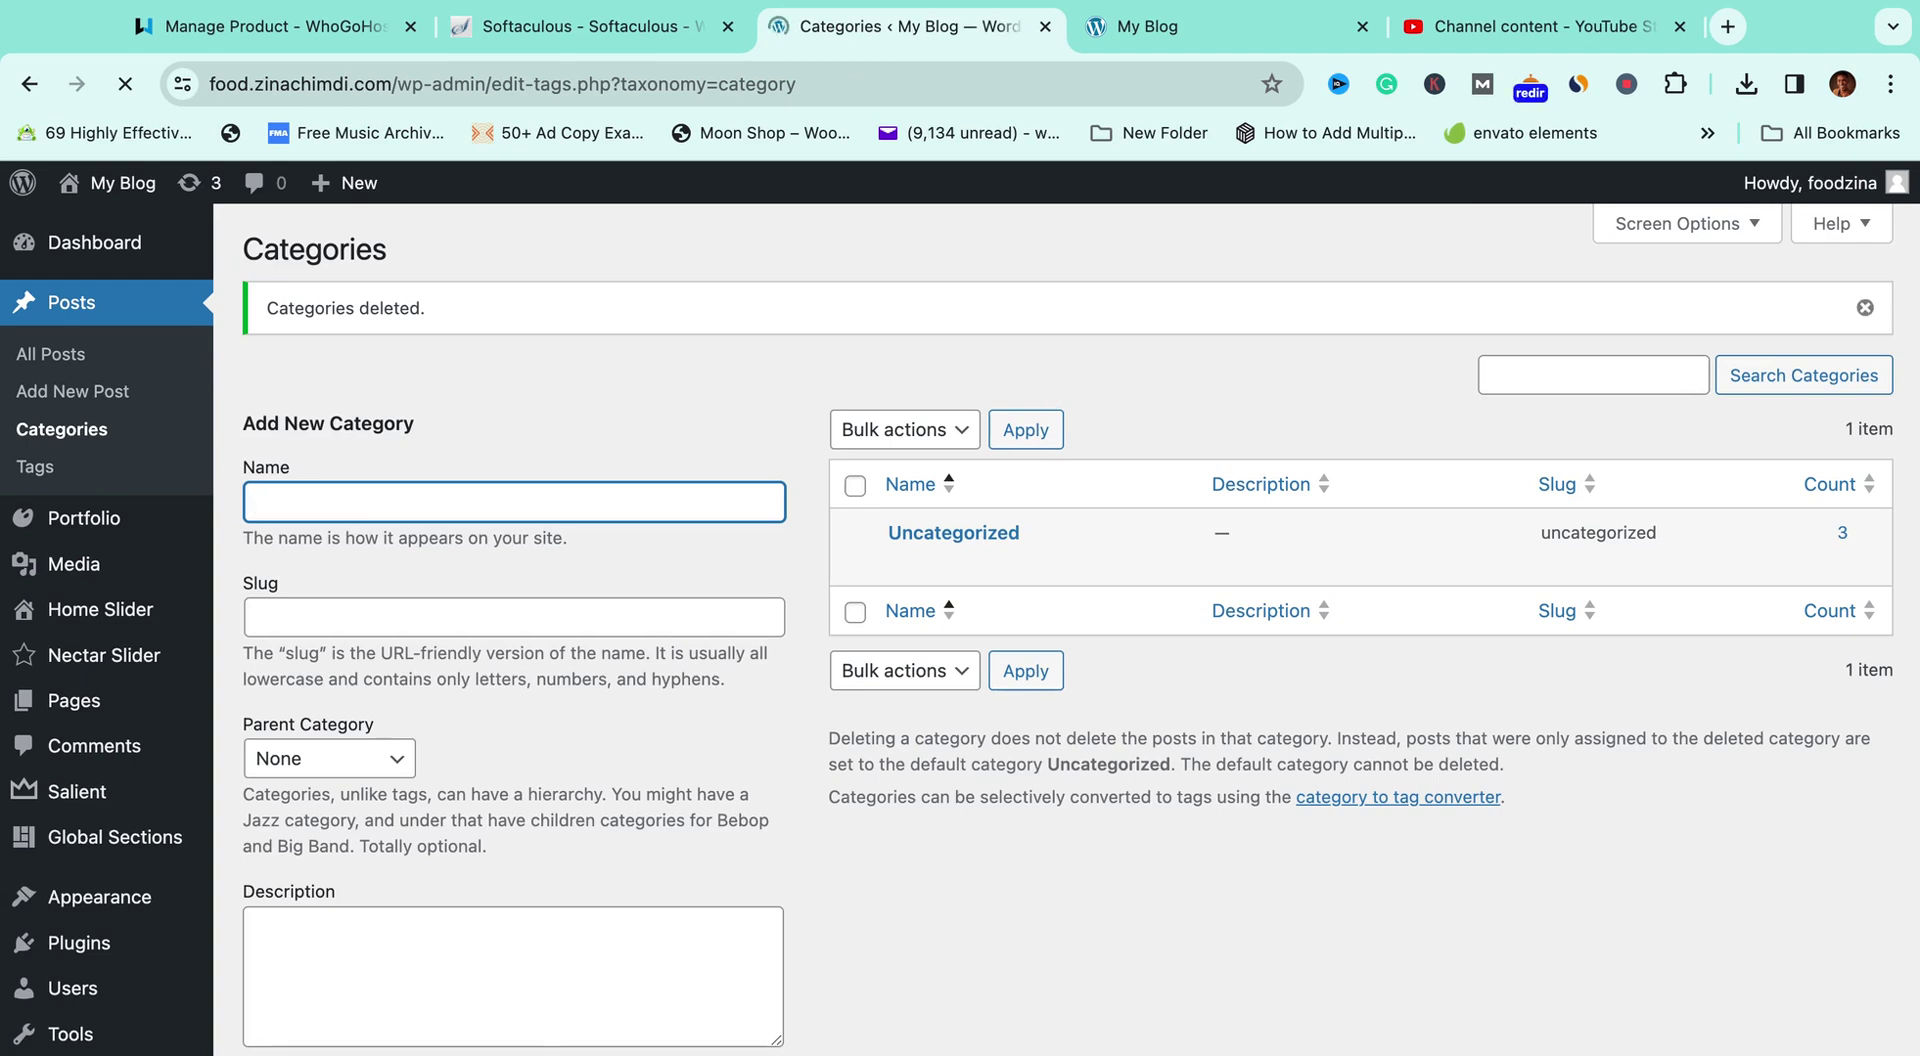
Step: Create a new post category named Bags
scroll(753, 446, "down", 1)
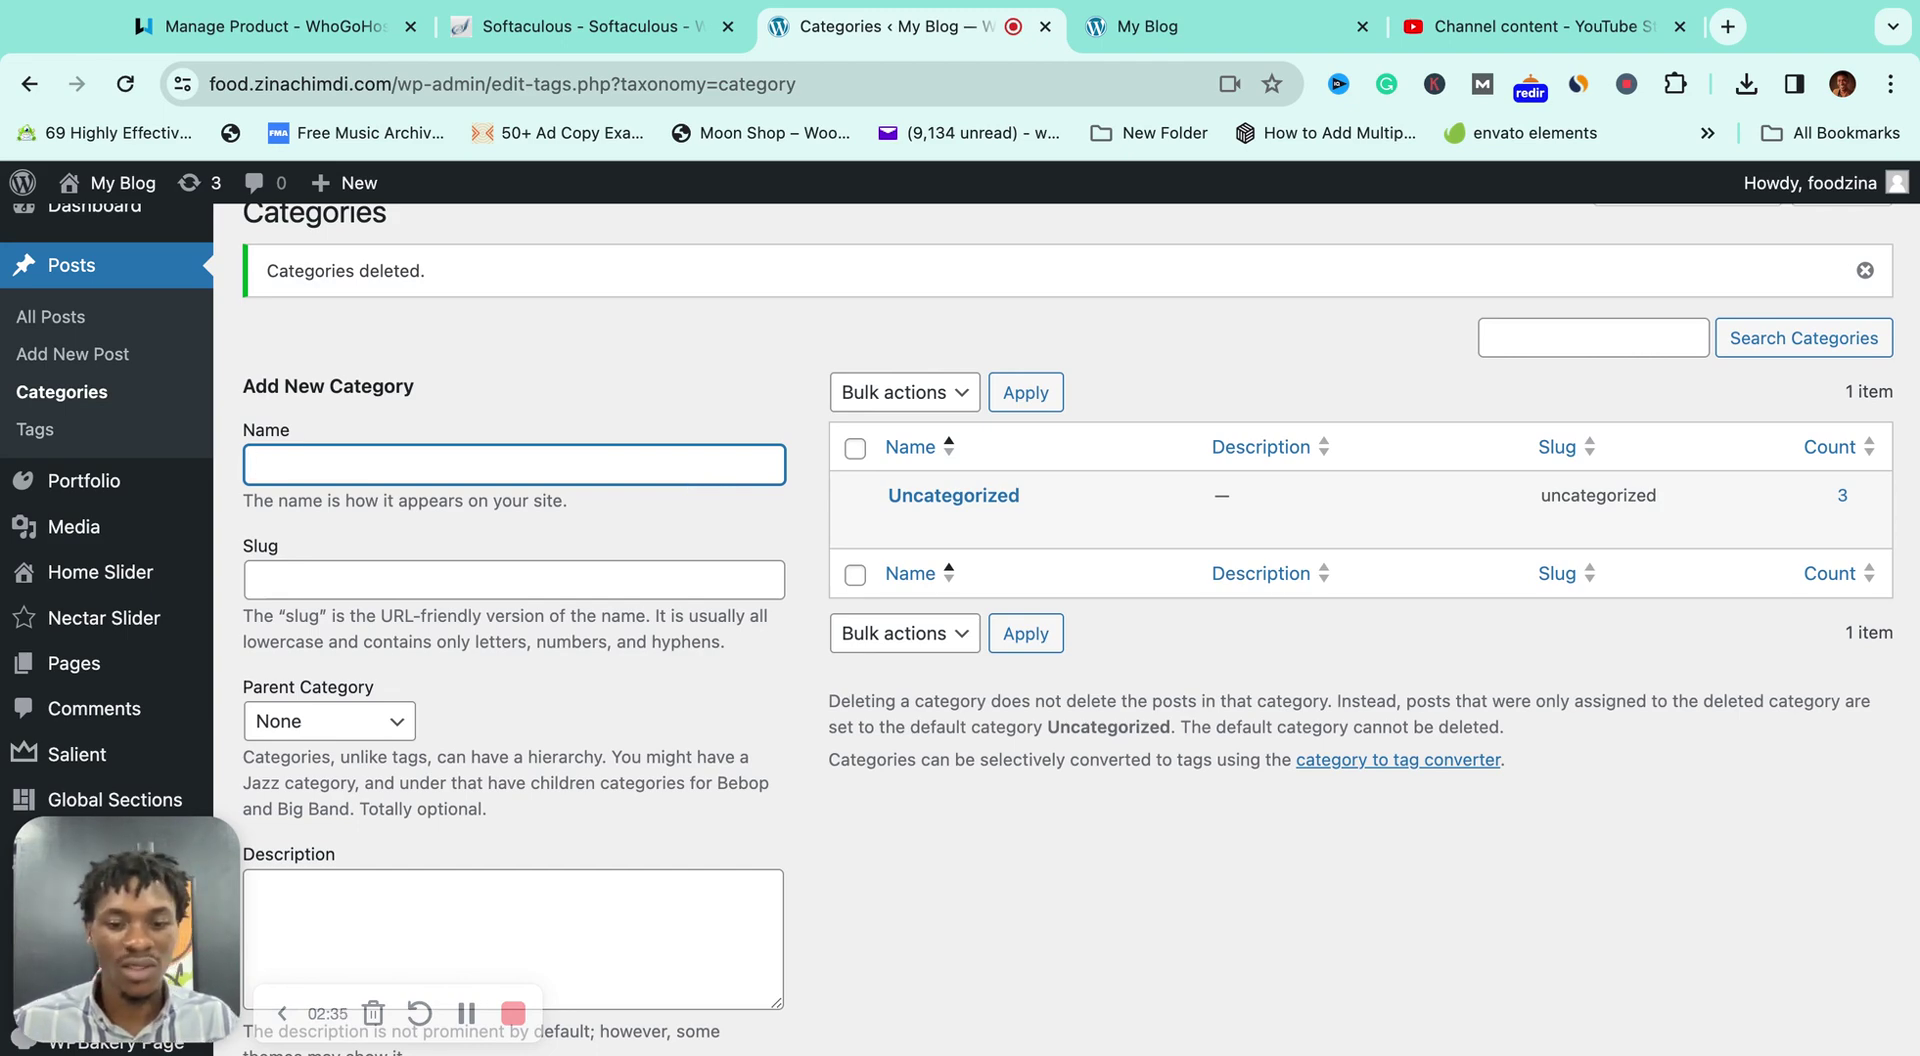
type("Bags")
scroll(628, 574, "down", 4)
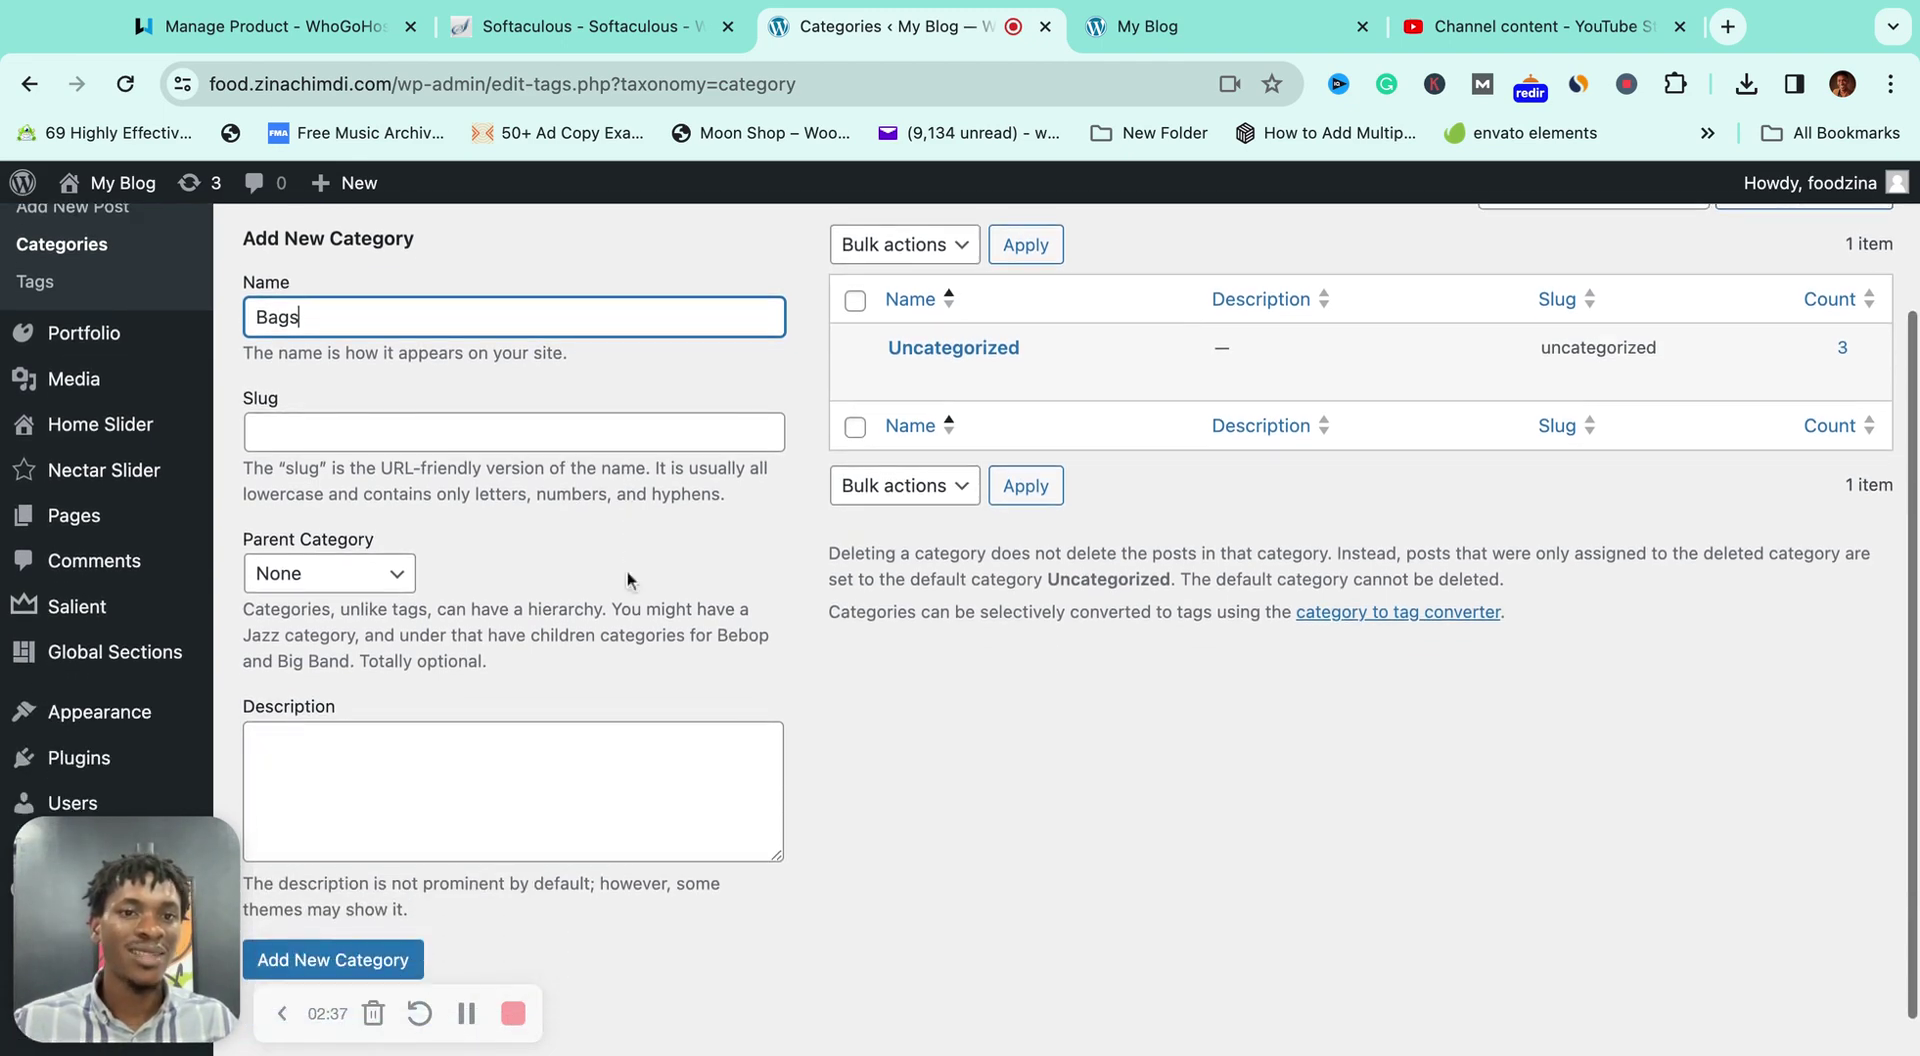
scroll(543, 545, "down", 1)
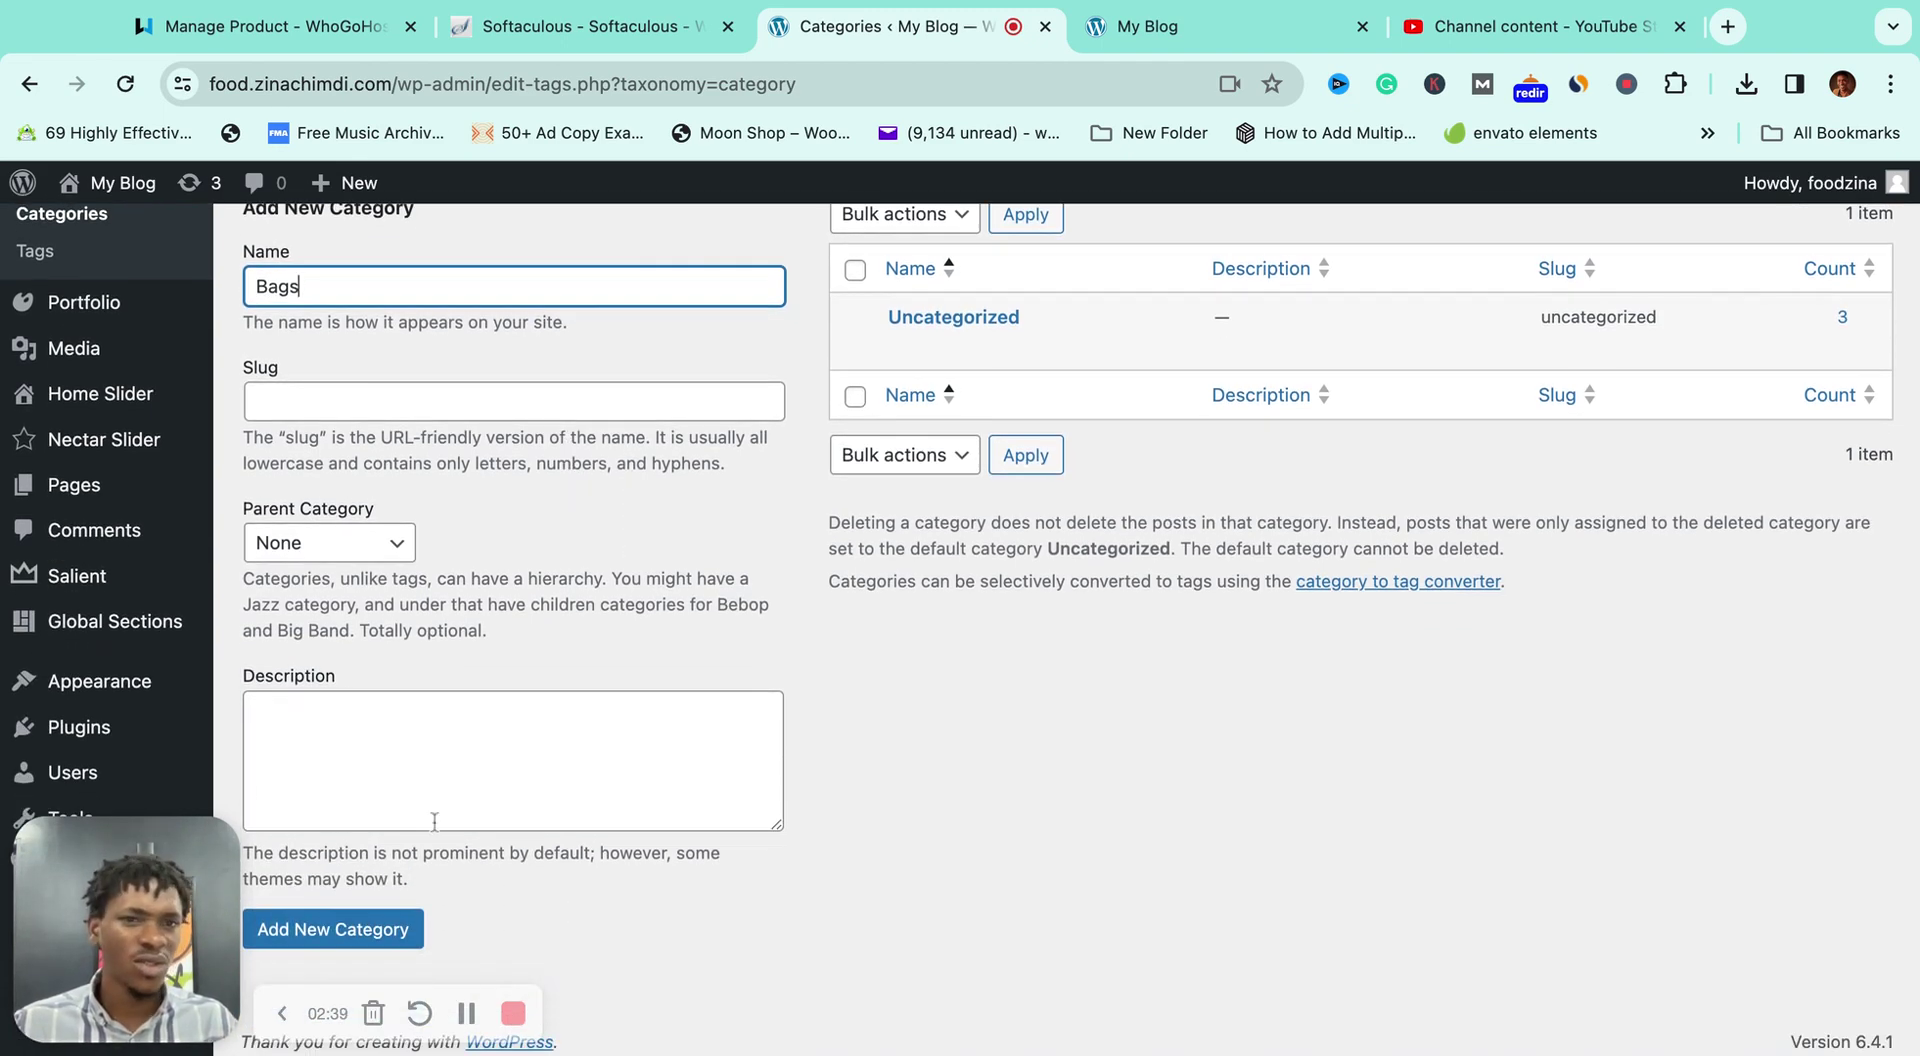
left_click(434, 760)
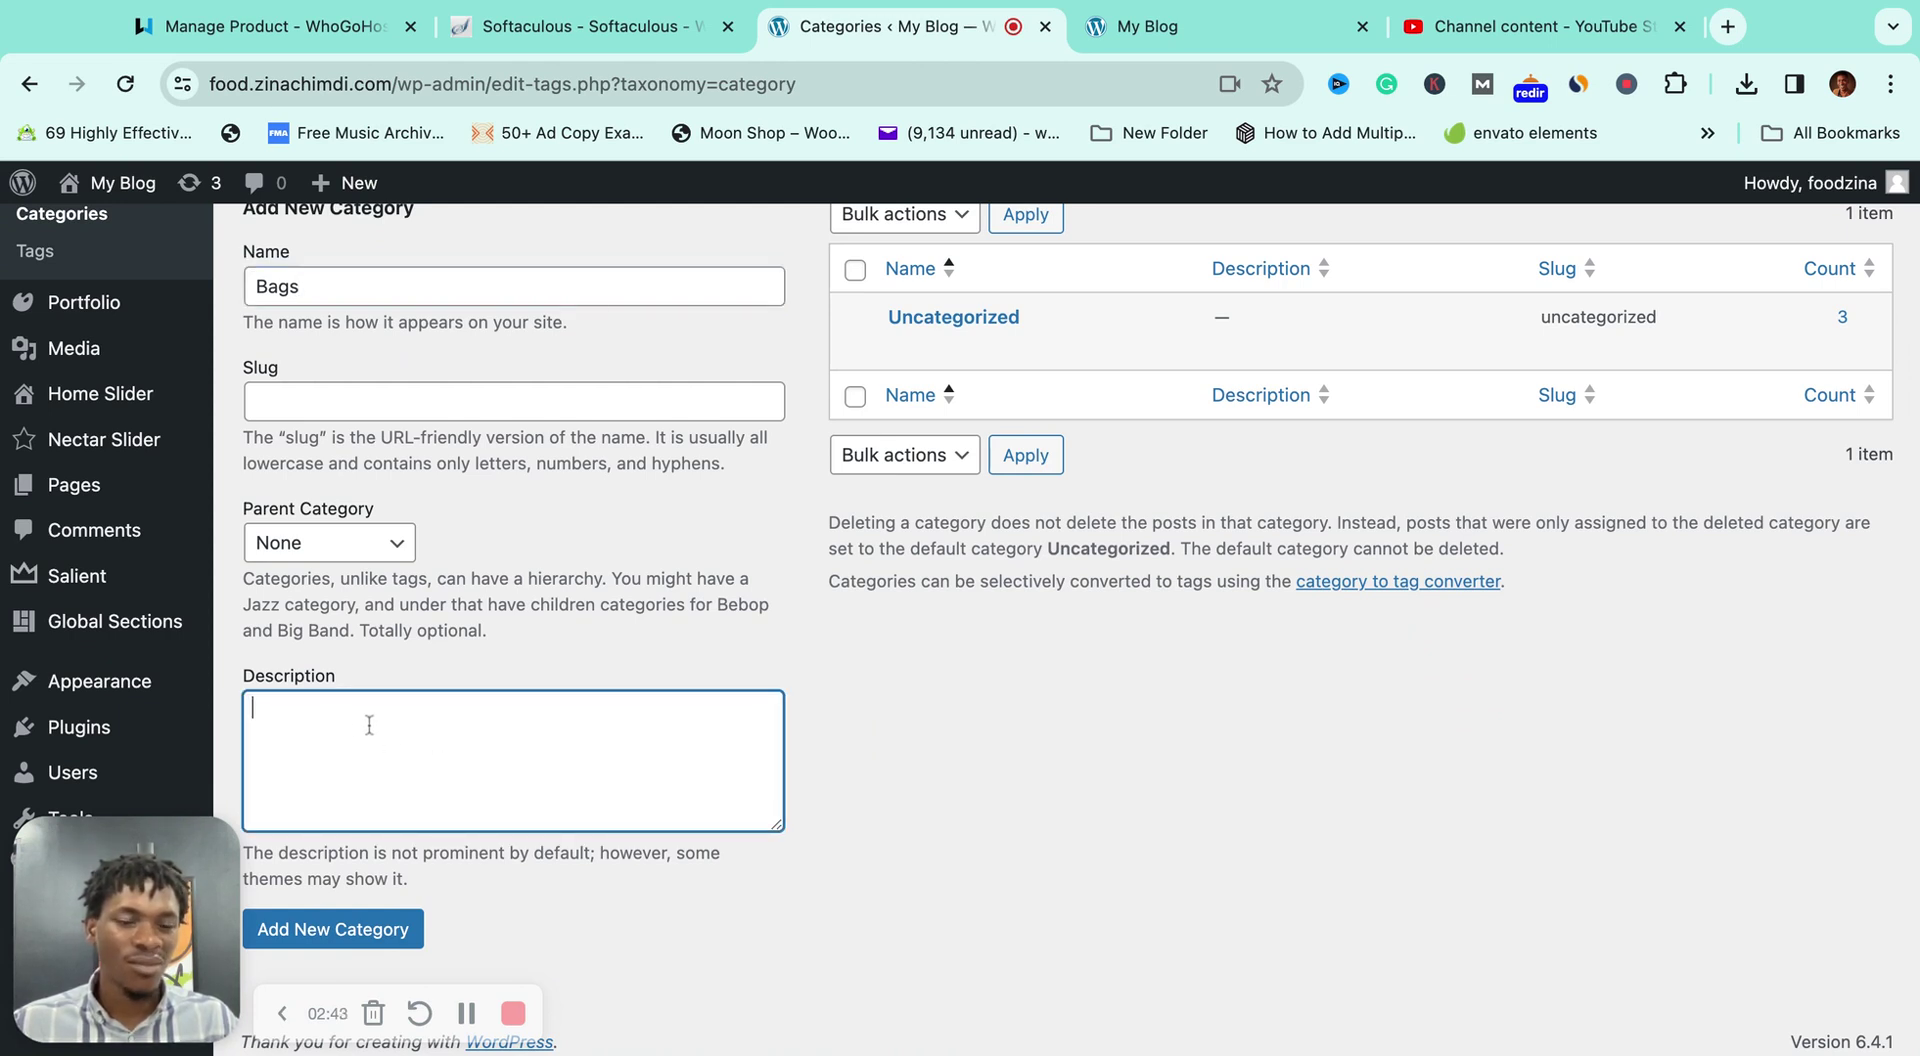
left_click(341, 933)
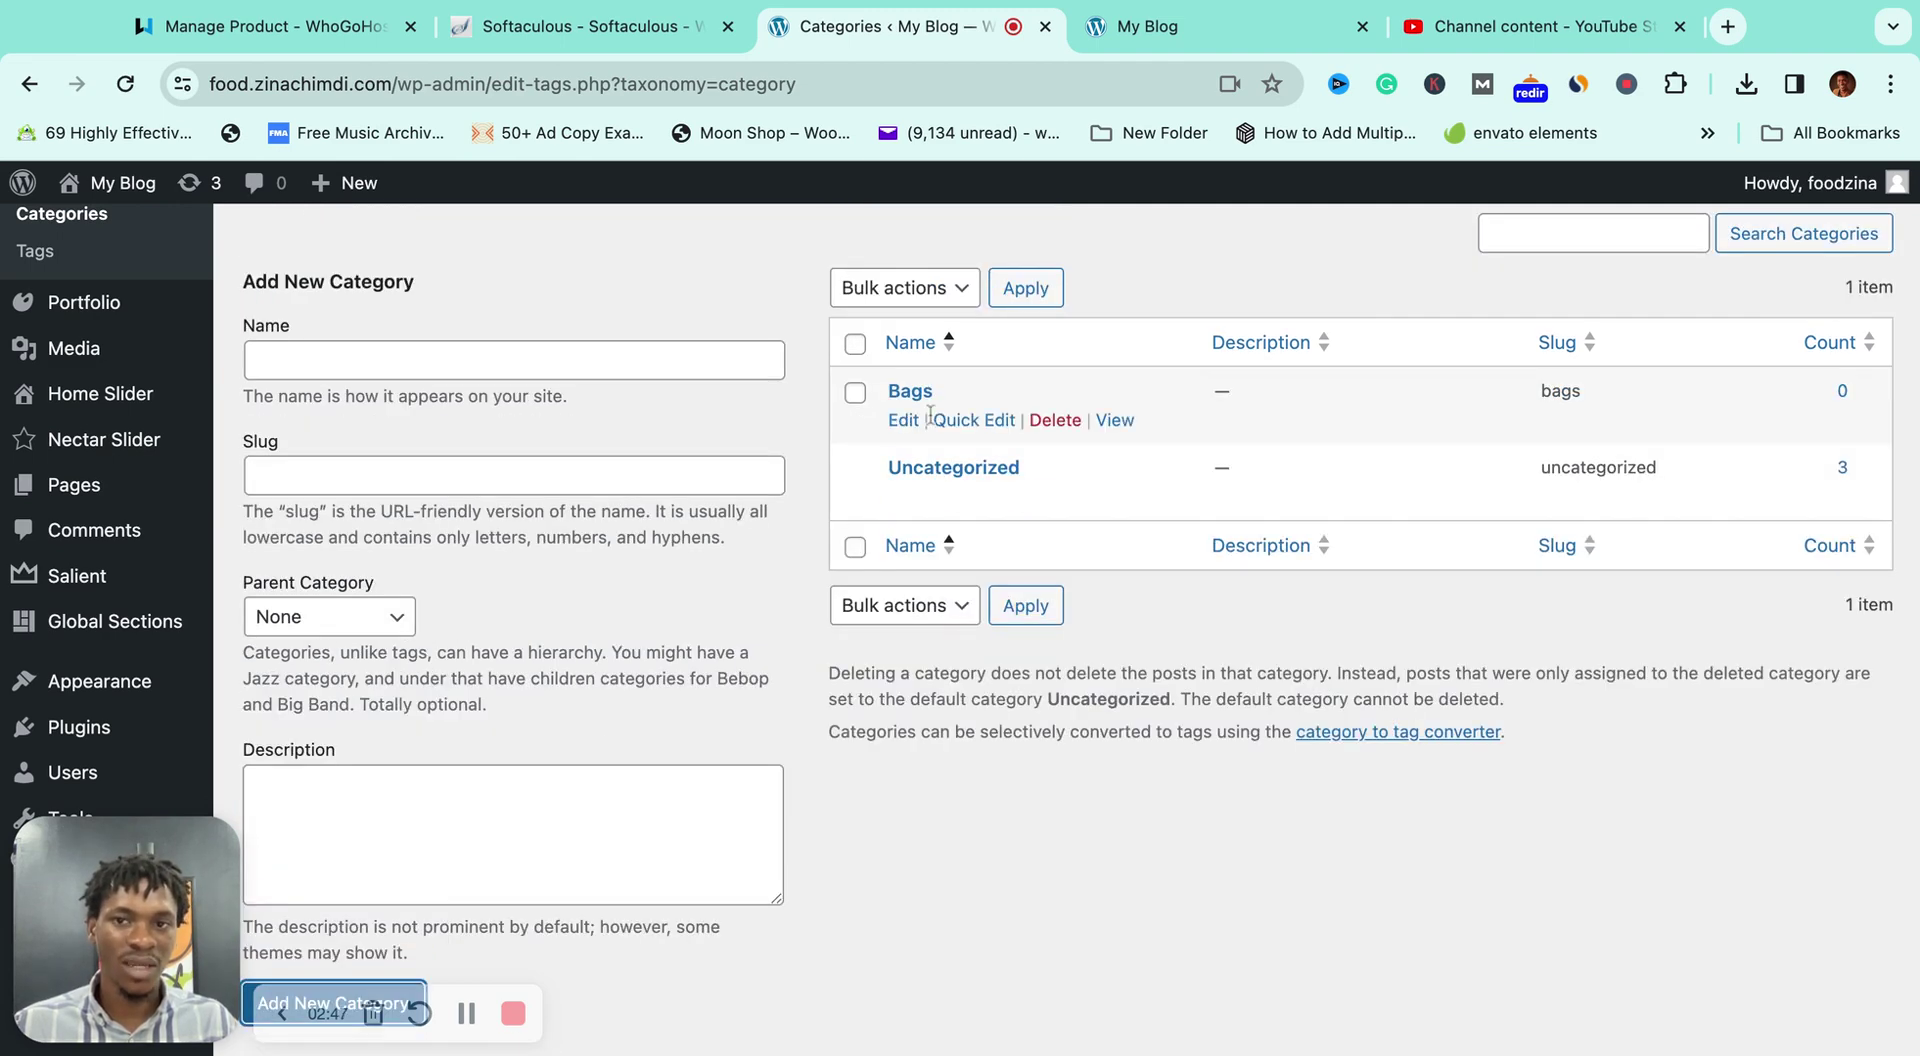
Step: Add Eyeglasses and Hair as two more post categories
left_click(644, 357)
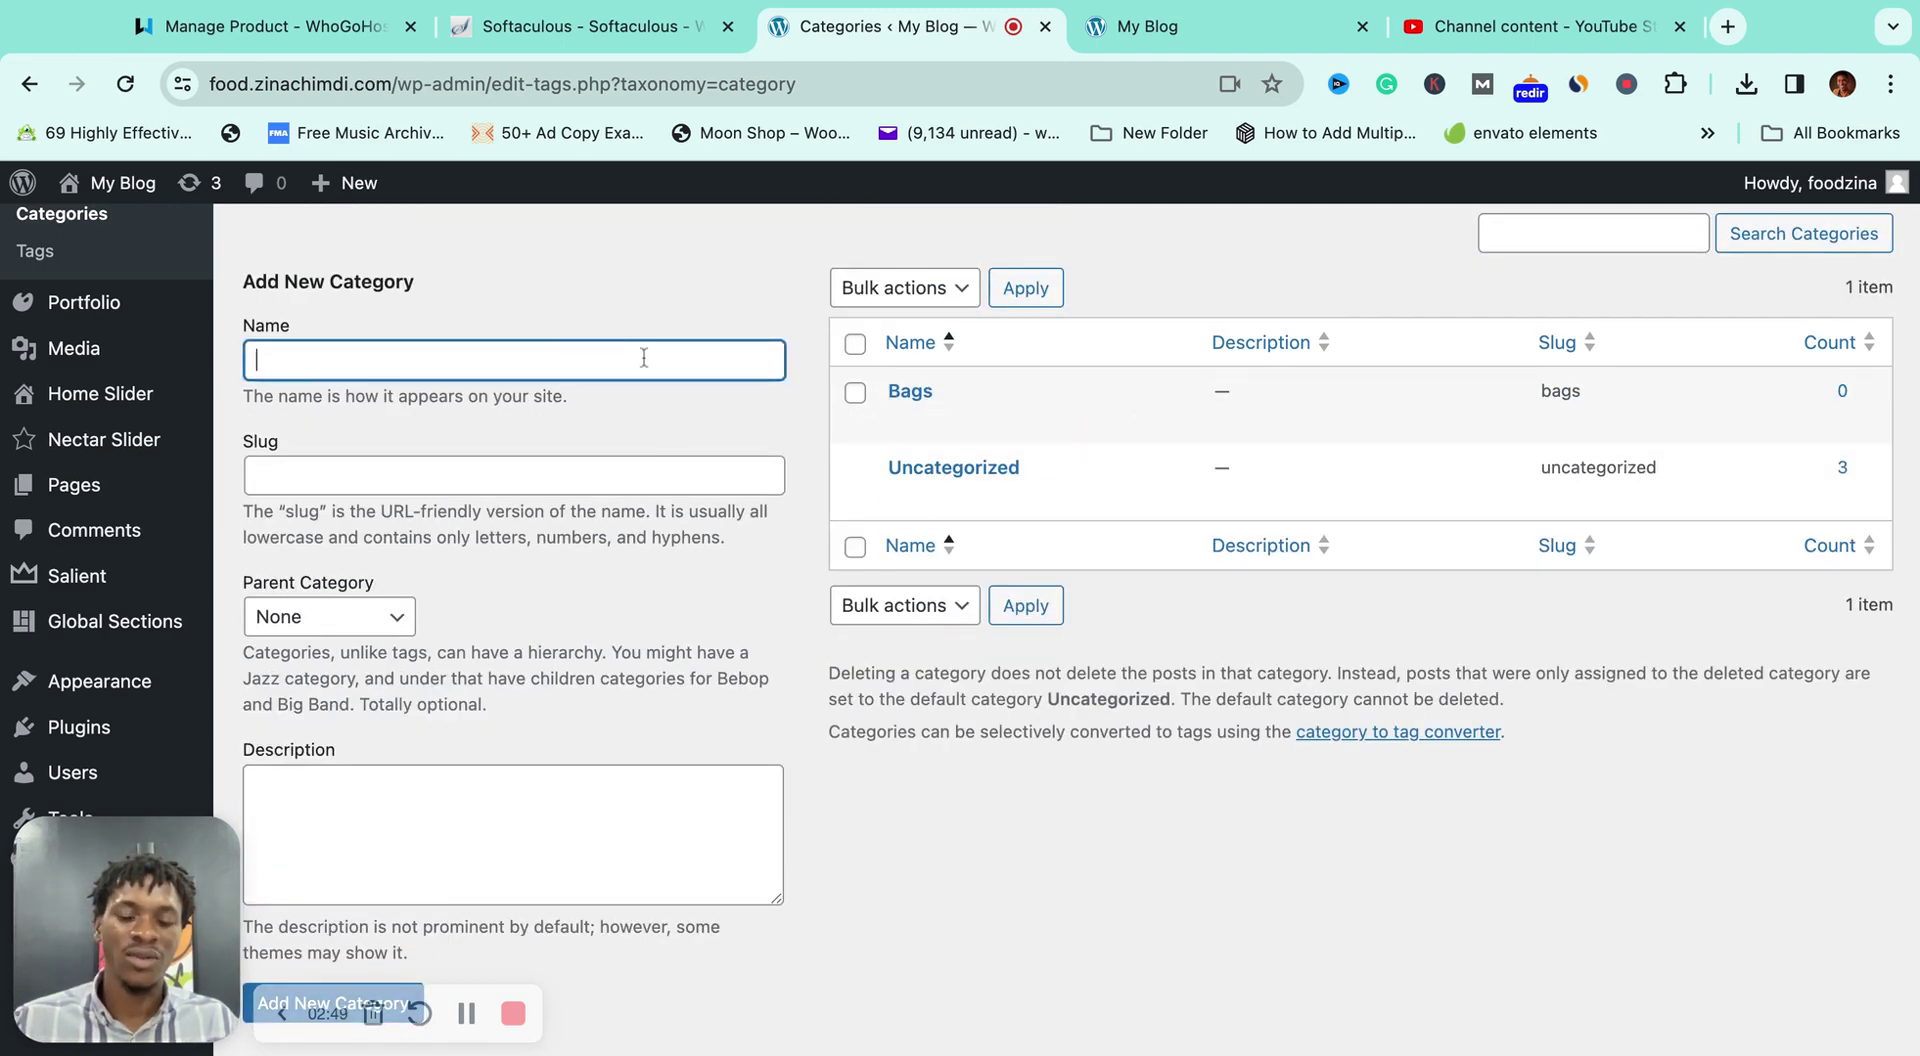
type("Eye")
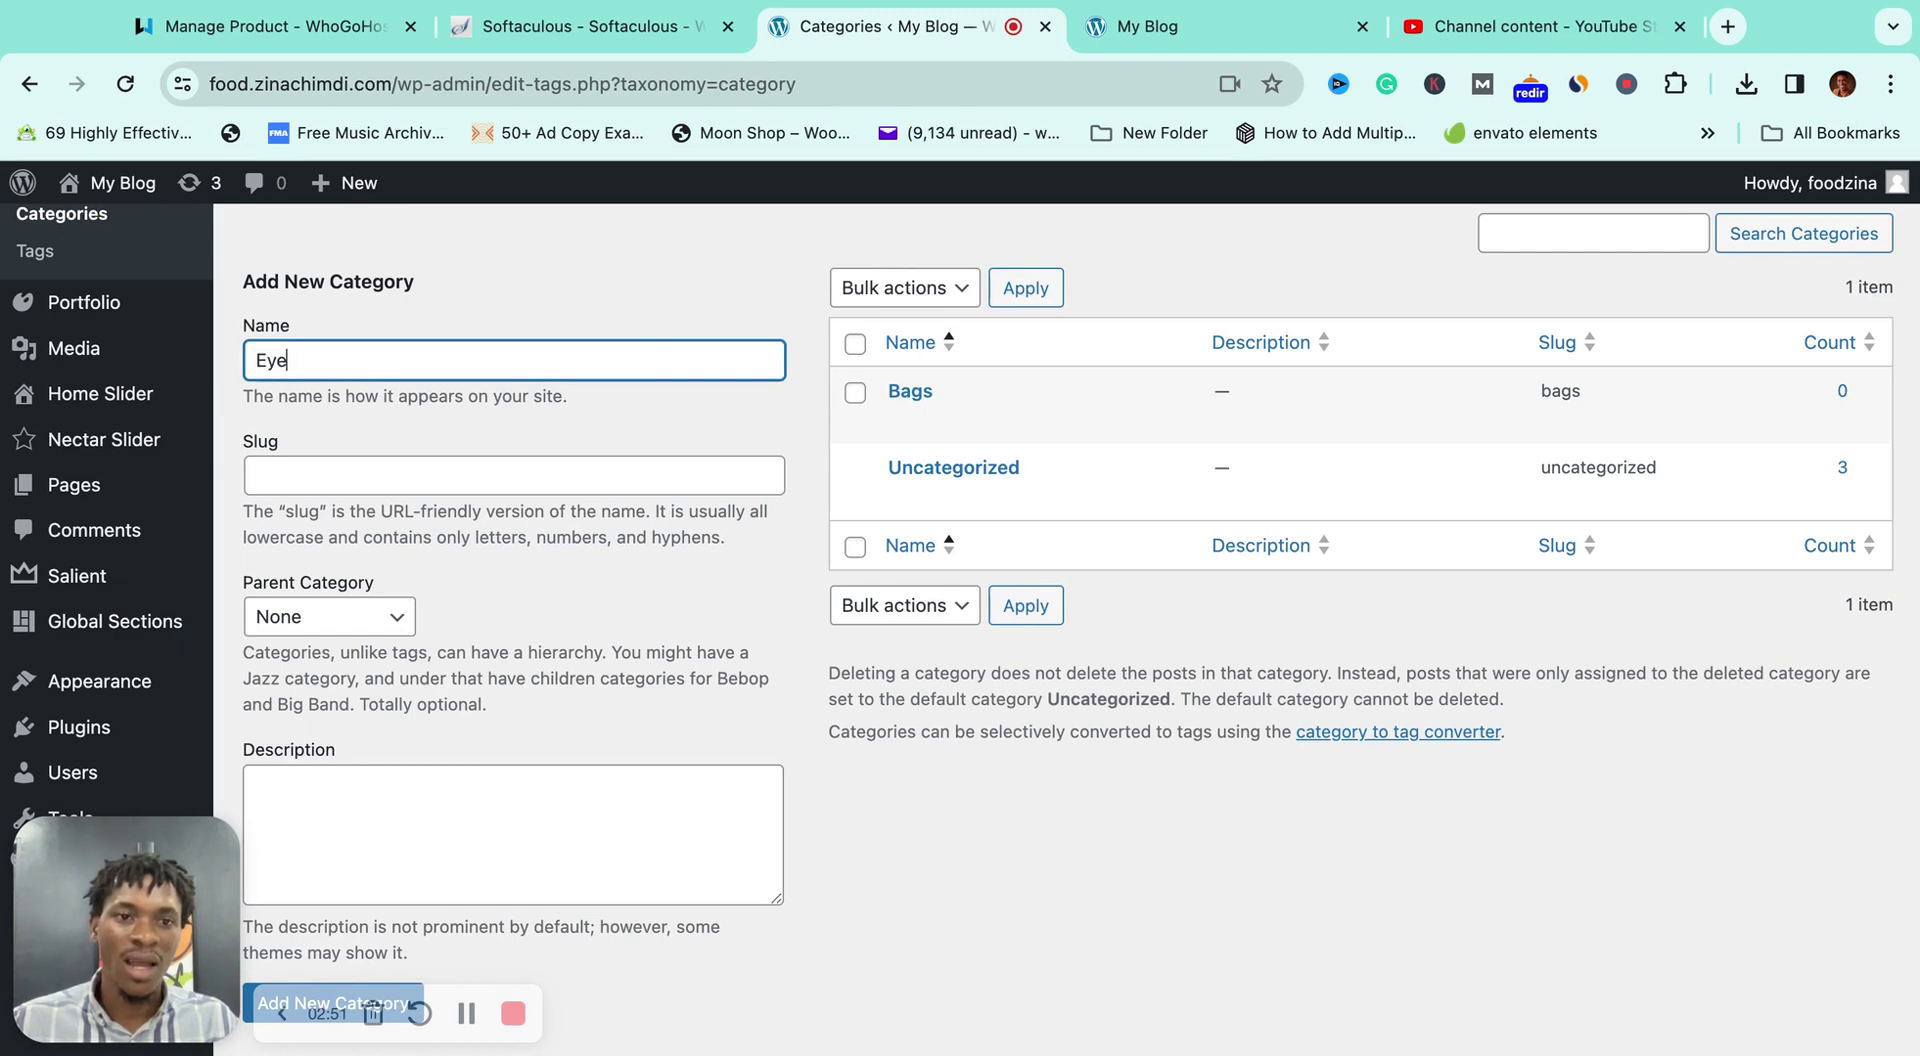
type("glasses")
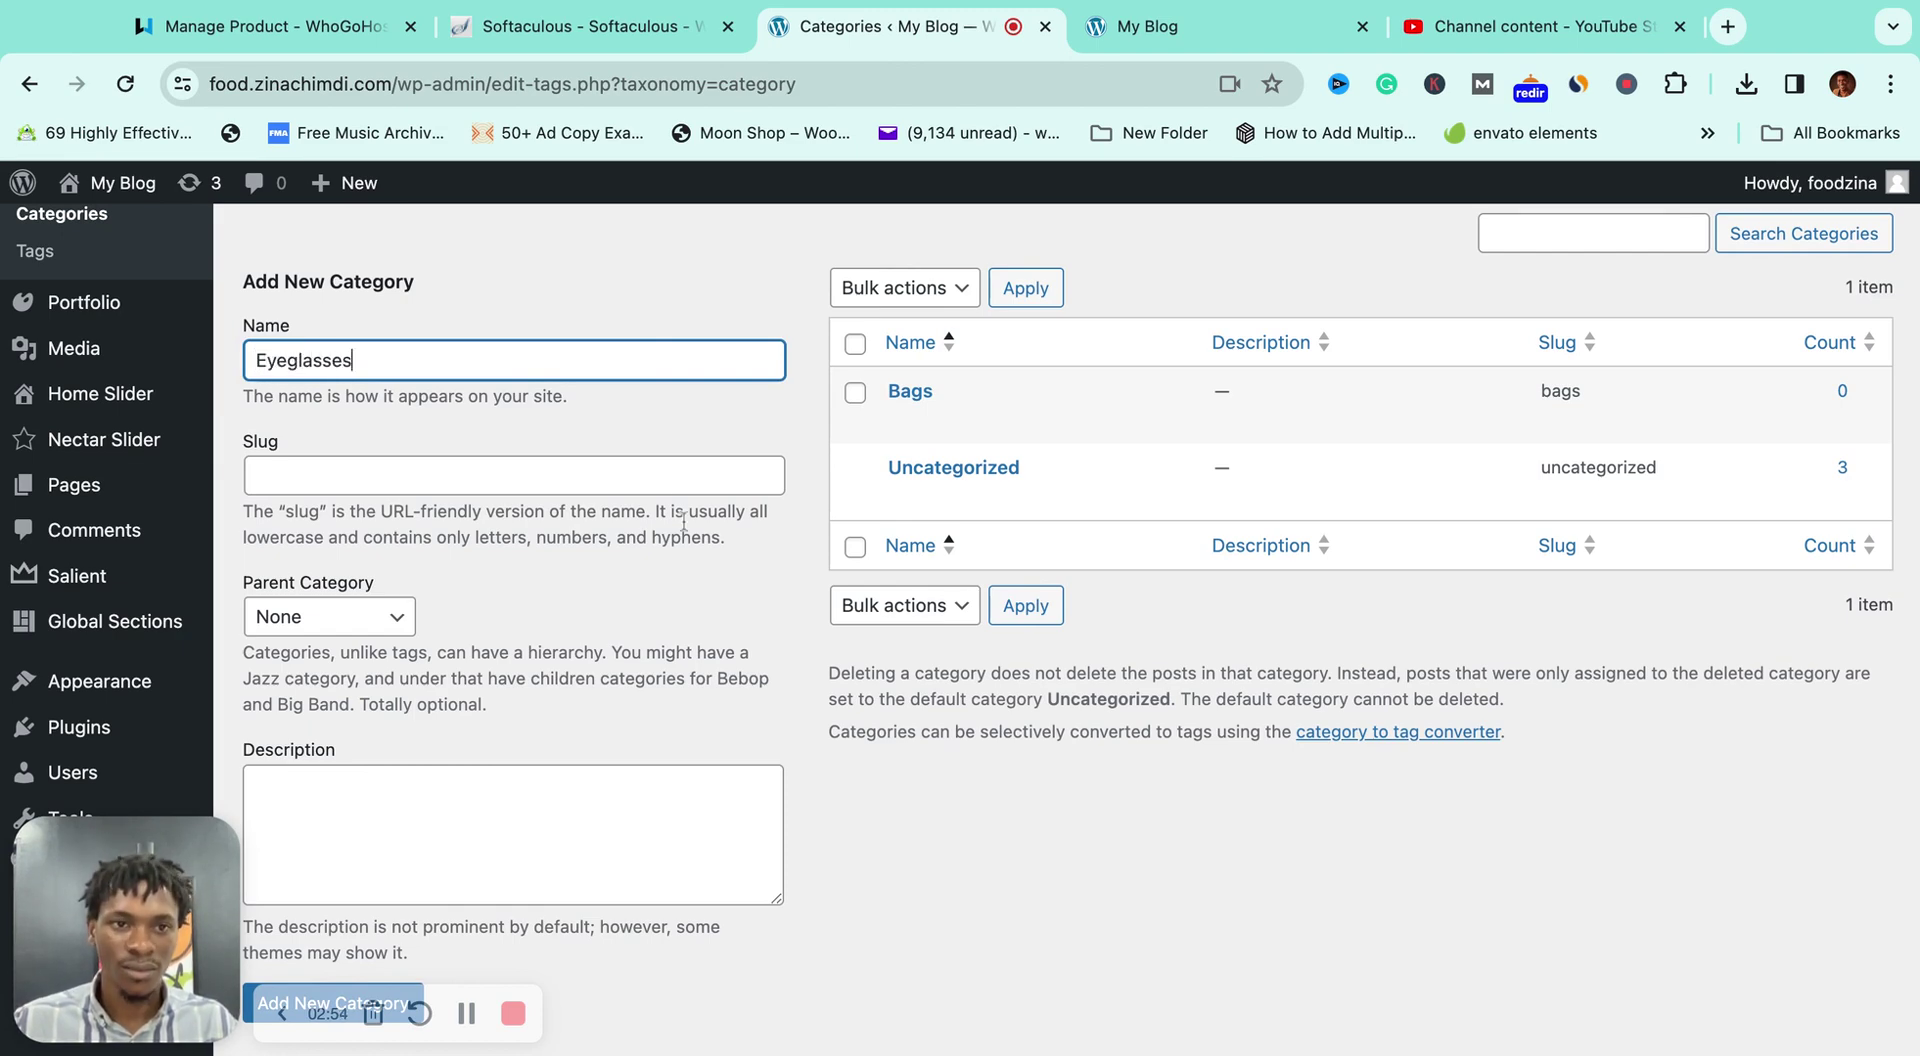
scroll(600, 565, "down", 1)
left_click(354, 916)
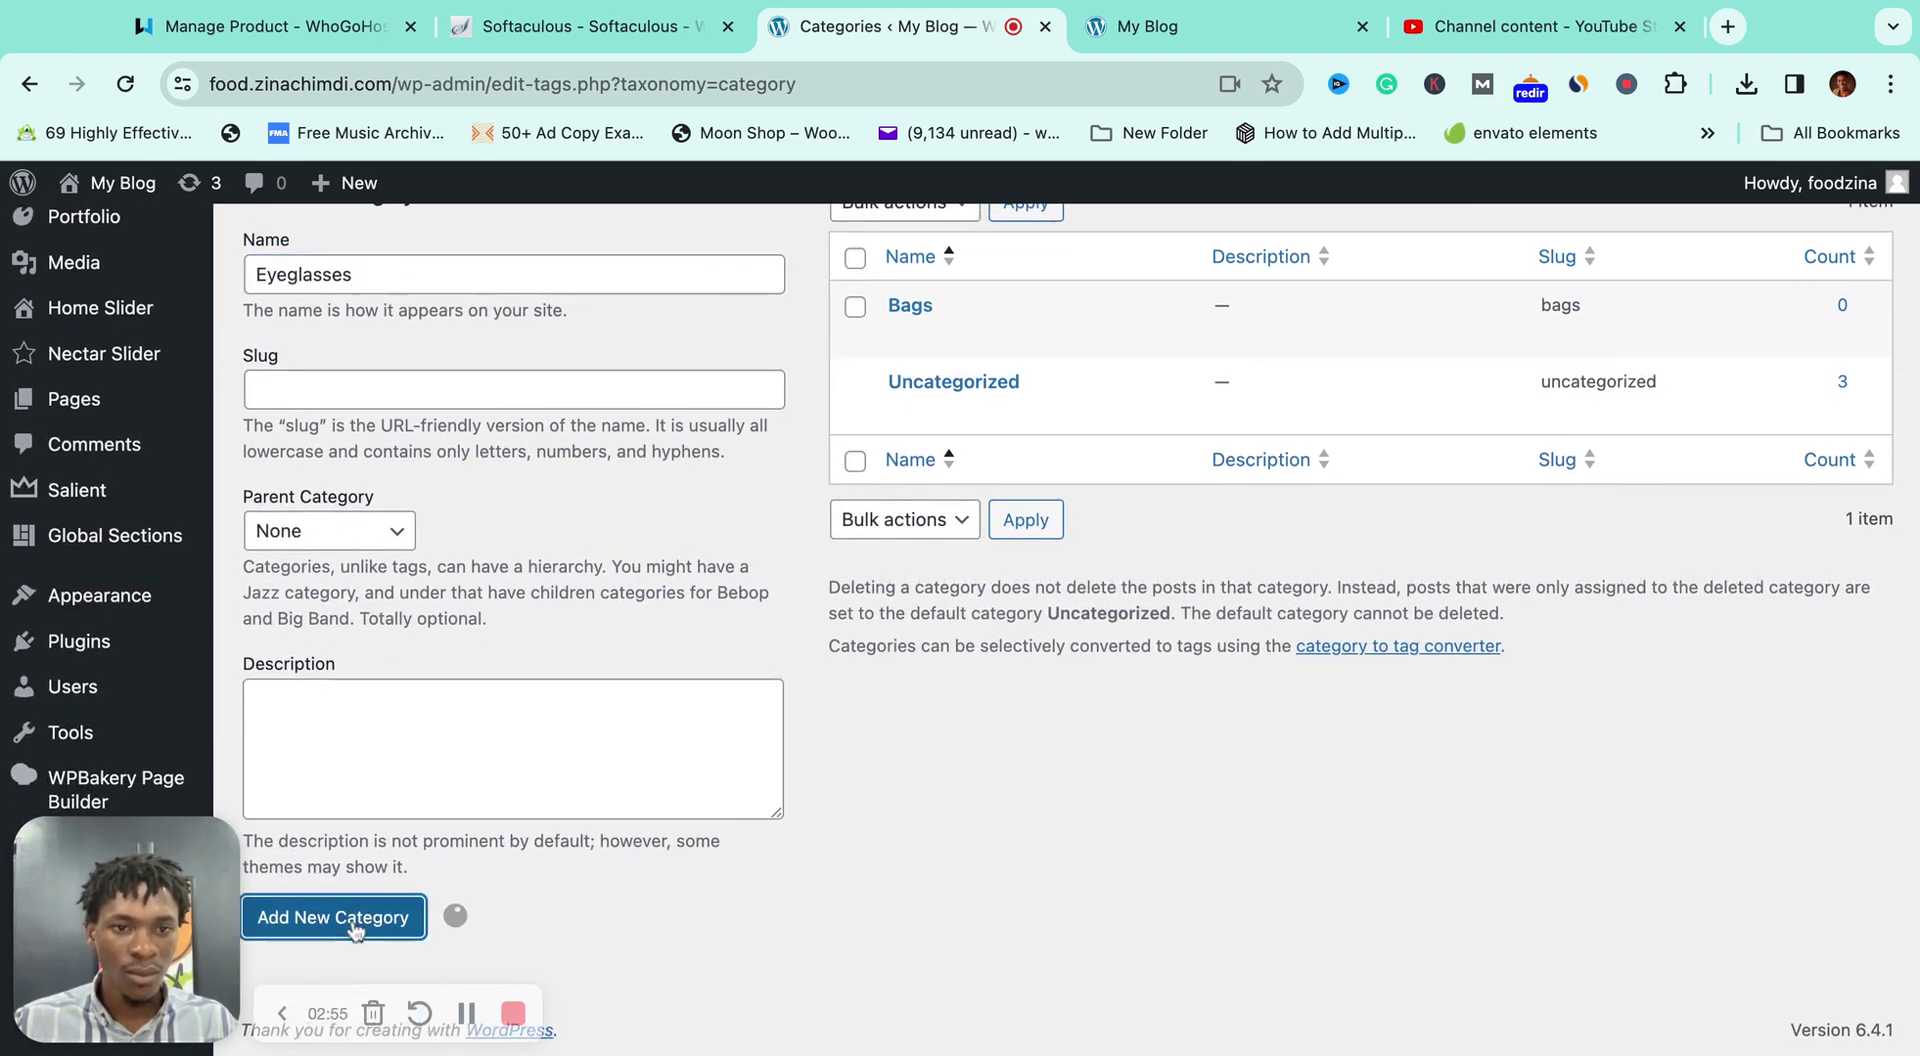
left_click(486, 284)
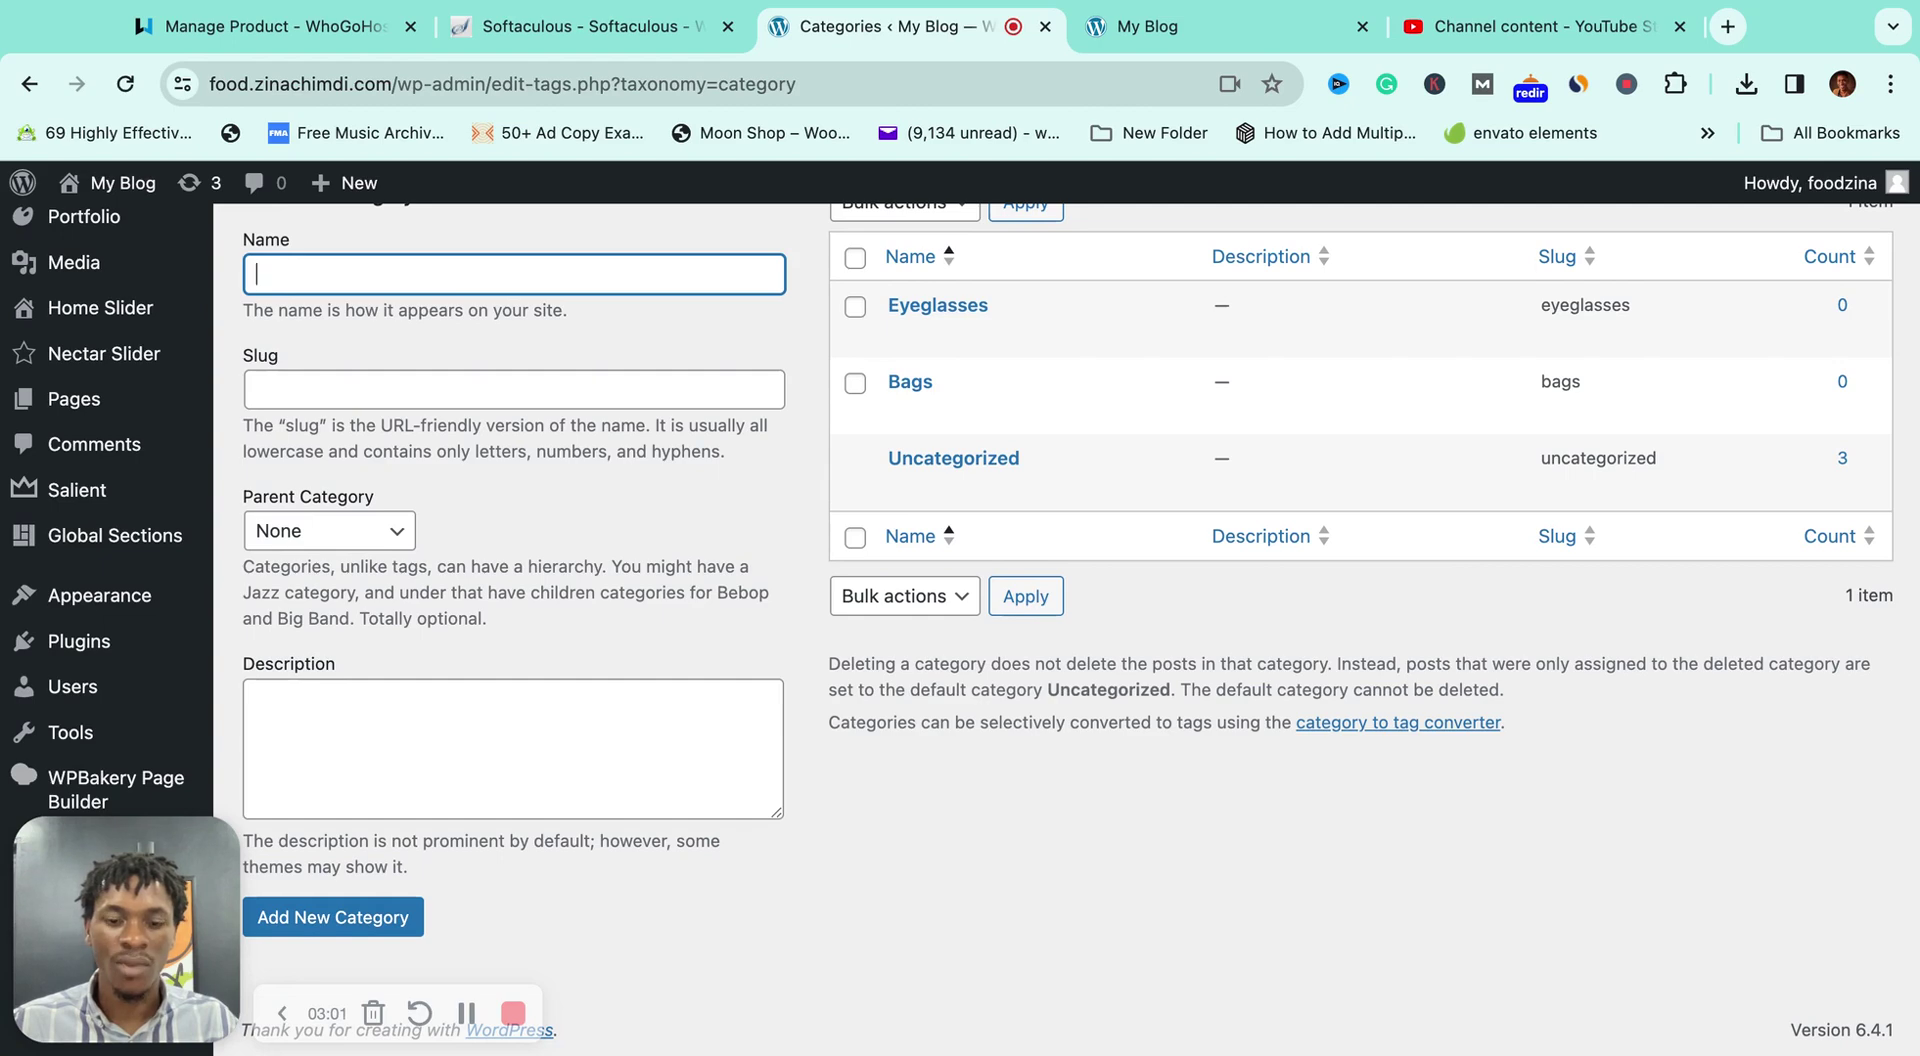
type("Hair")
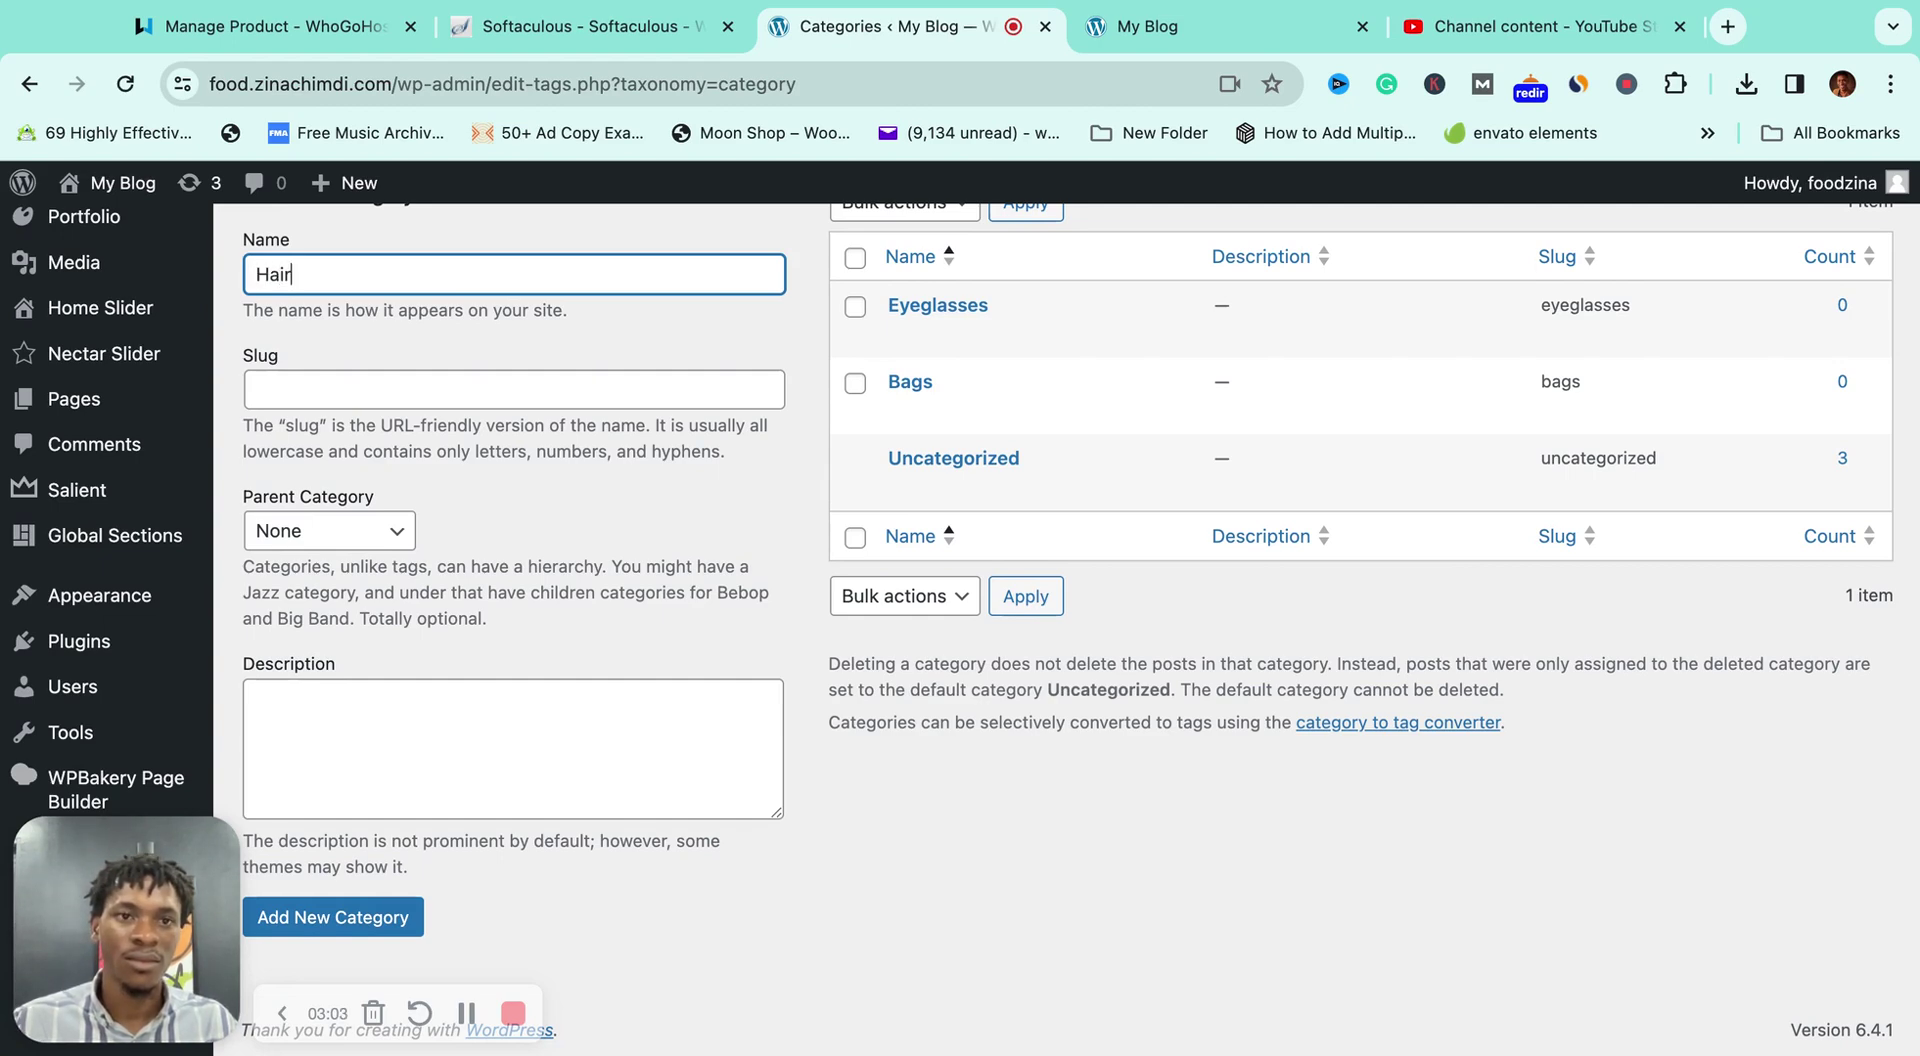
left_click(373, 919)
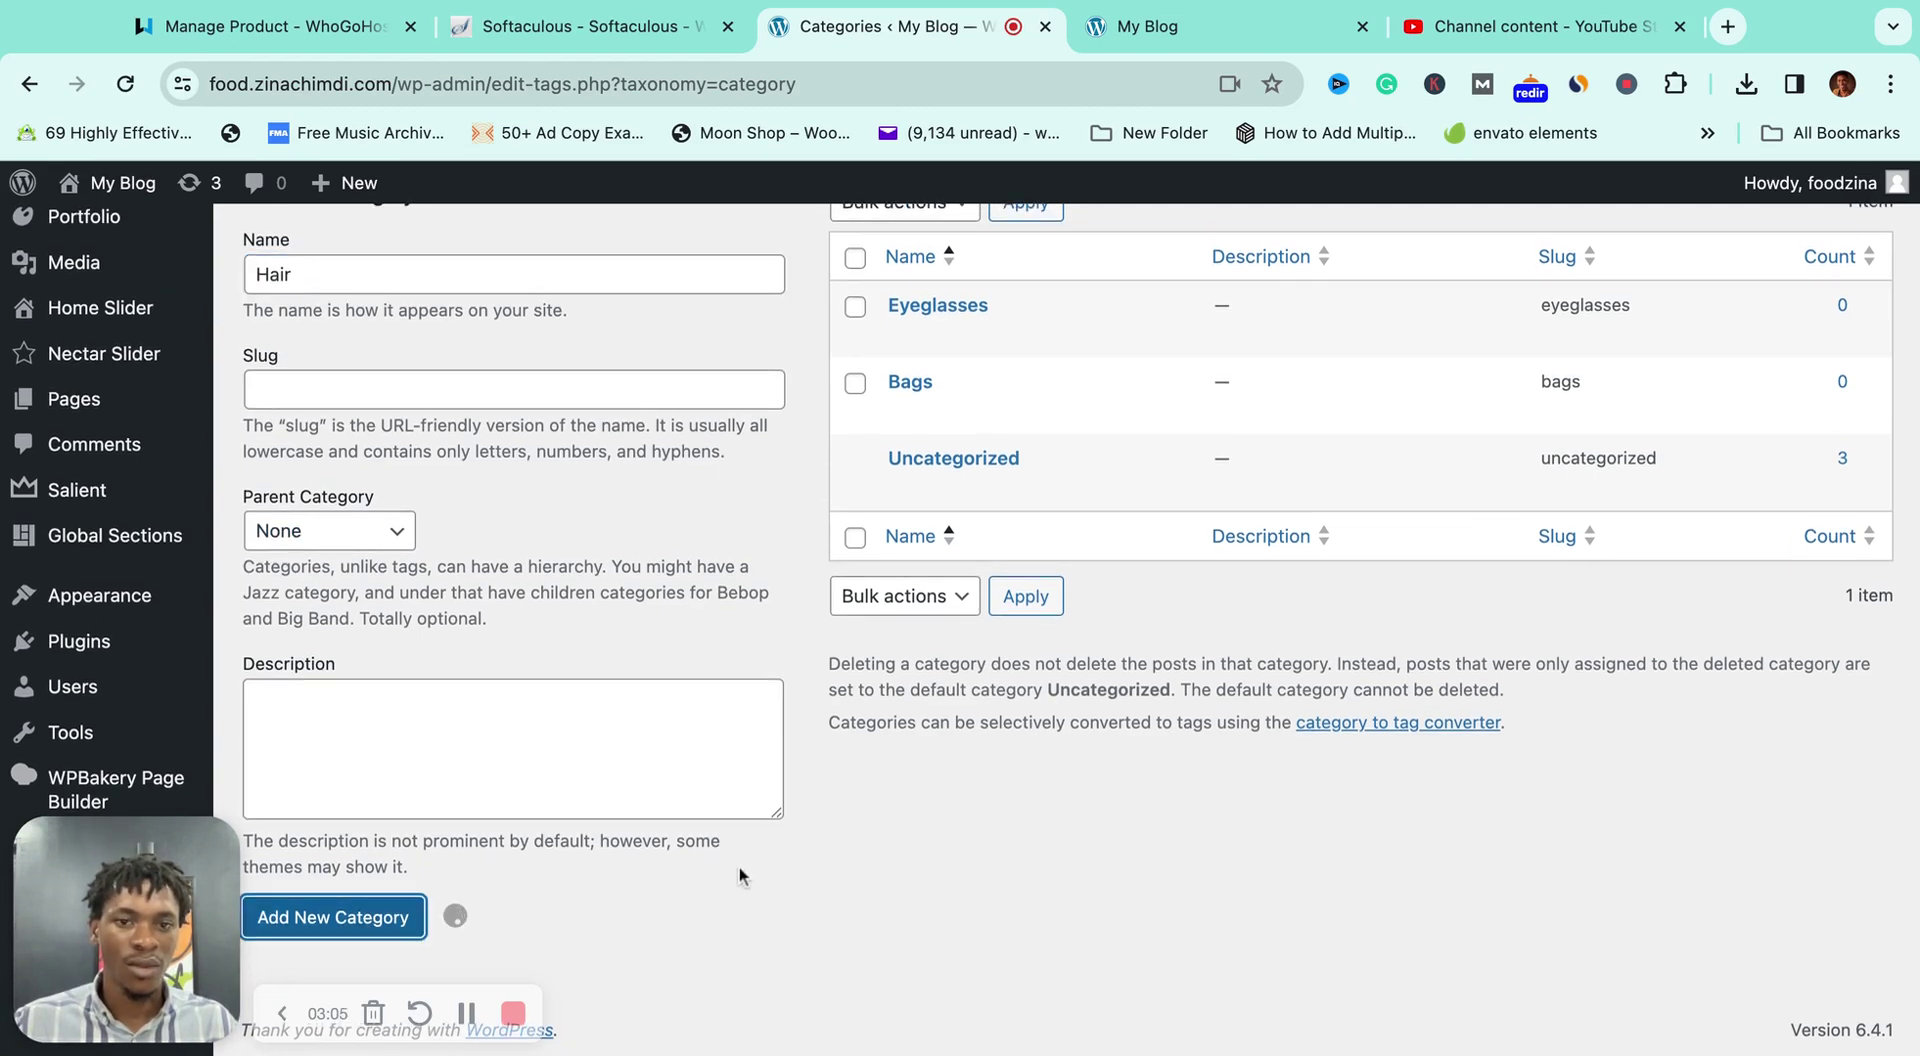
scroll(737, 700, "up", 4)
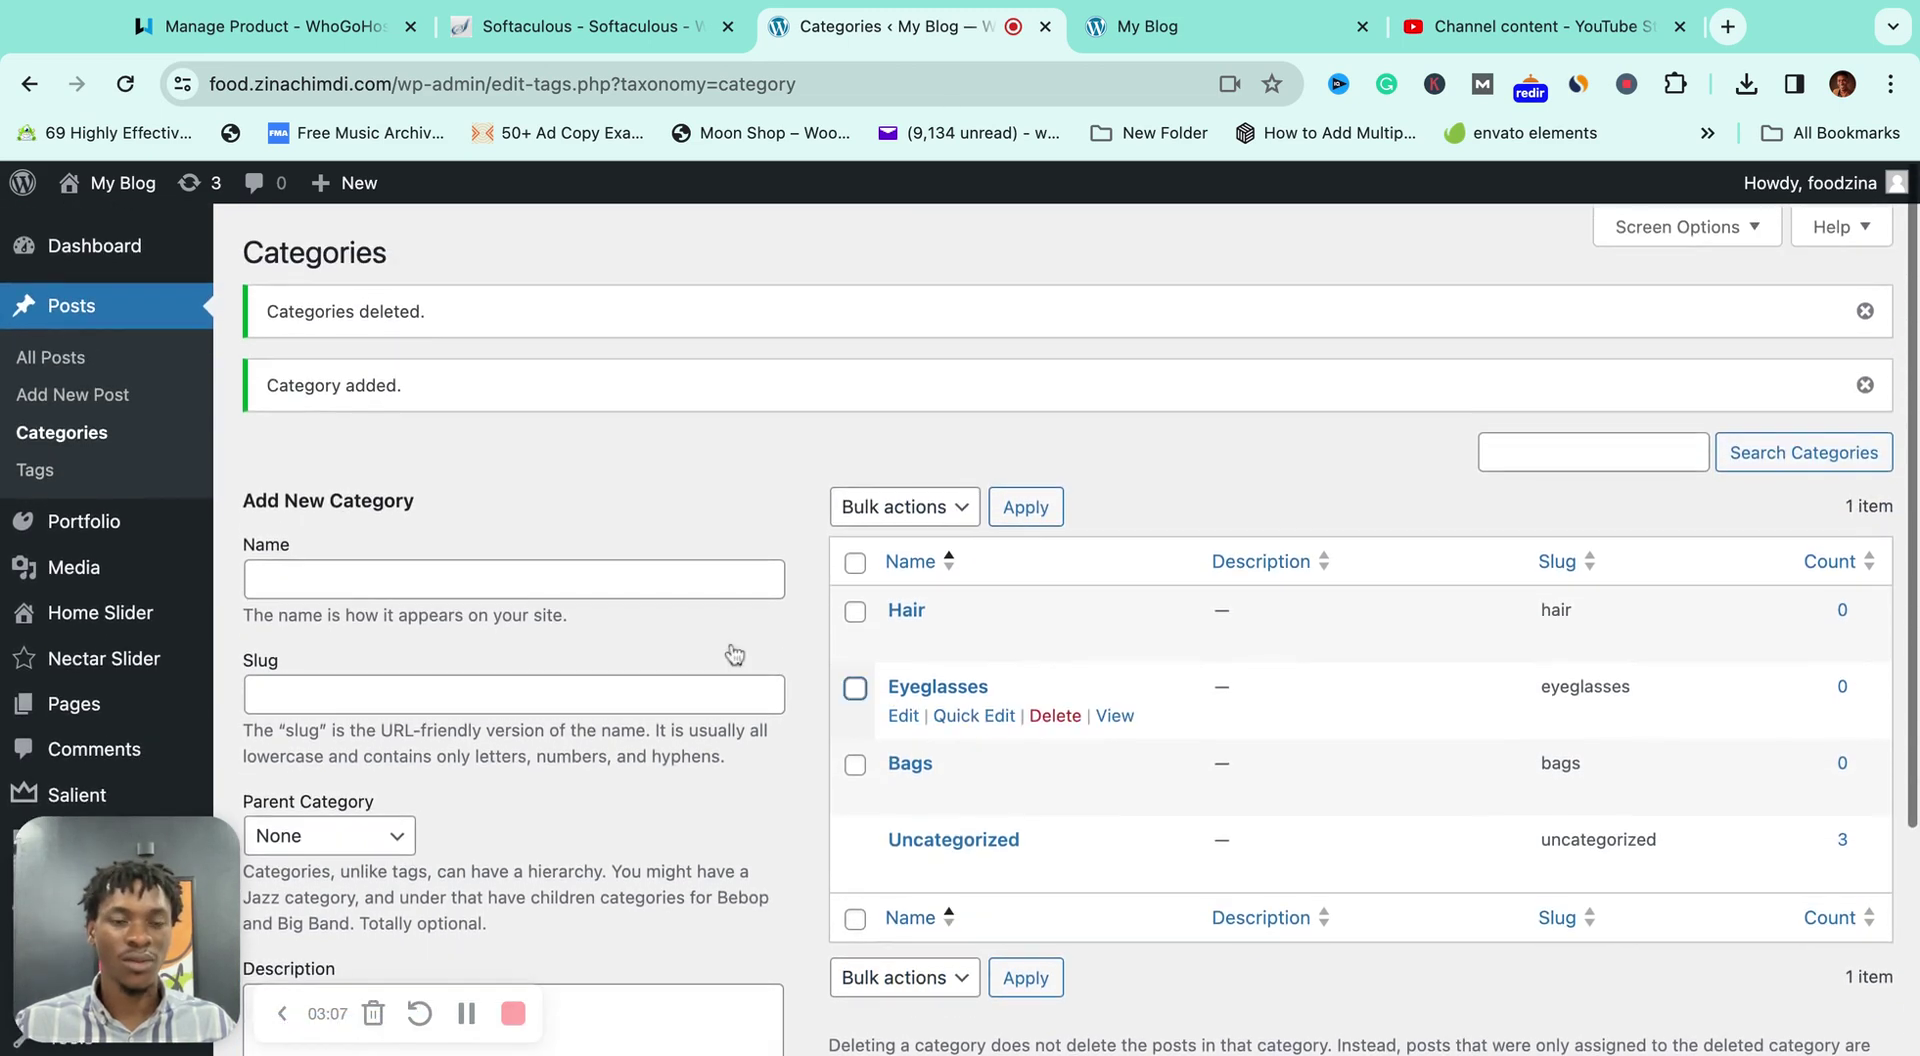
left_click(74, 357)
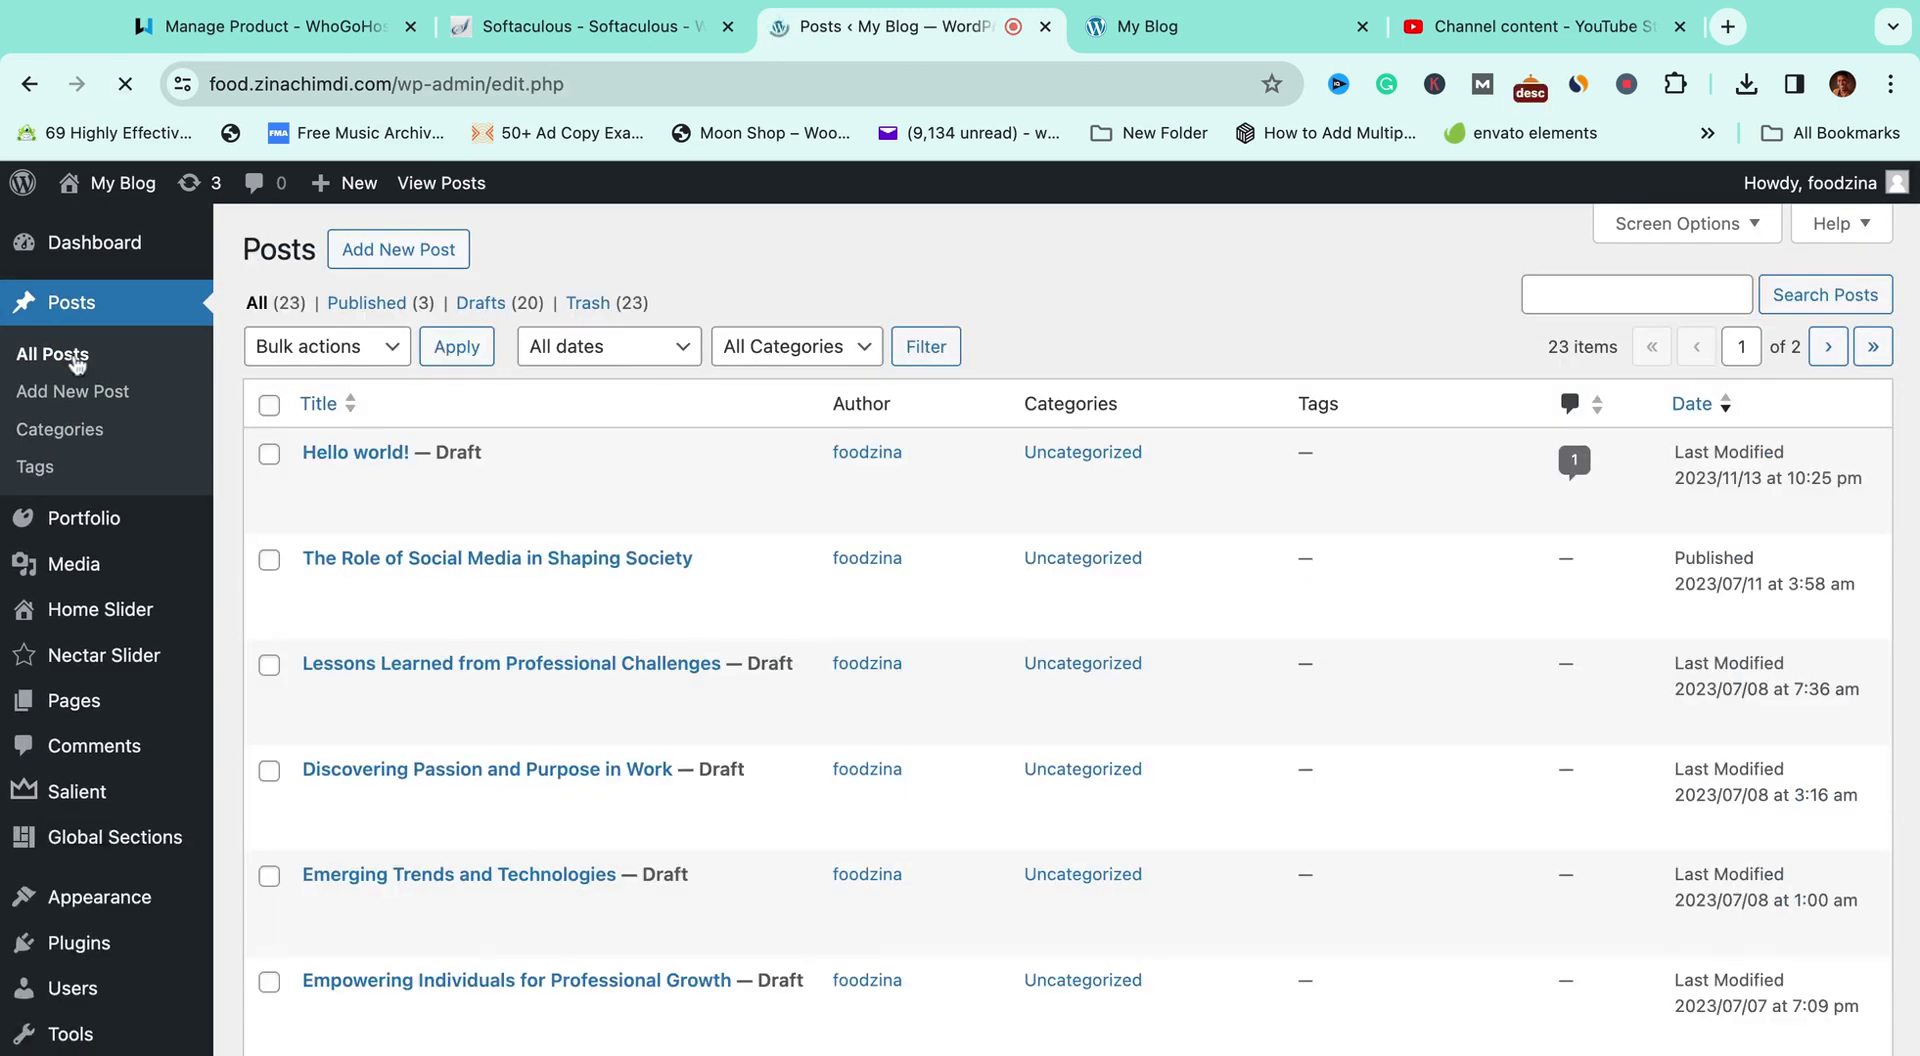
Step: Skim the posts list, start a blank new post, and type 'fashion blogs' in a new browser tab
scroll(828, 711, "down", 10)
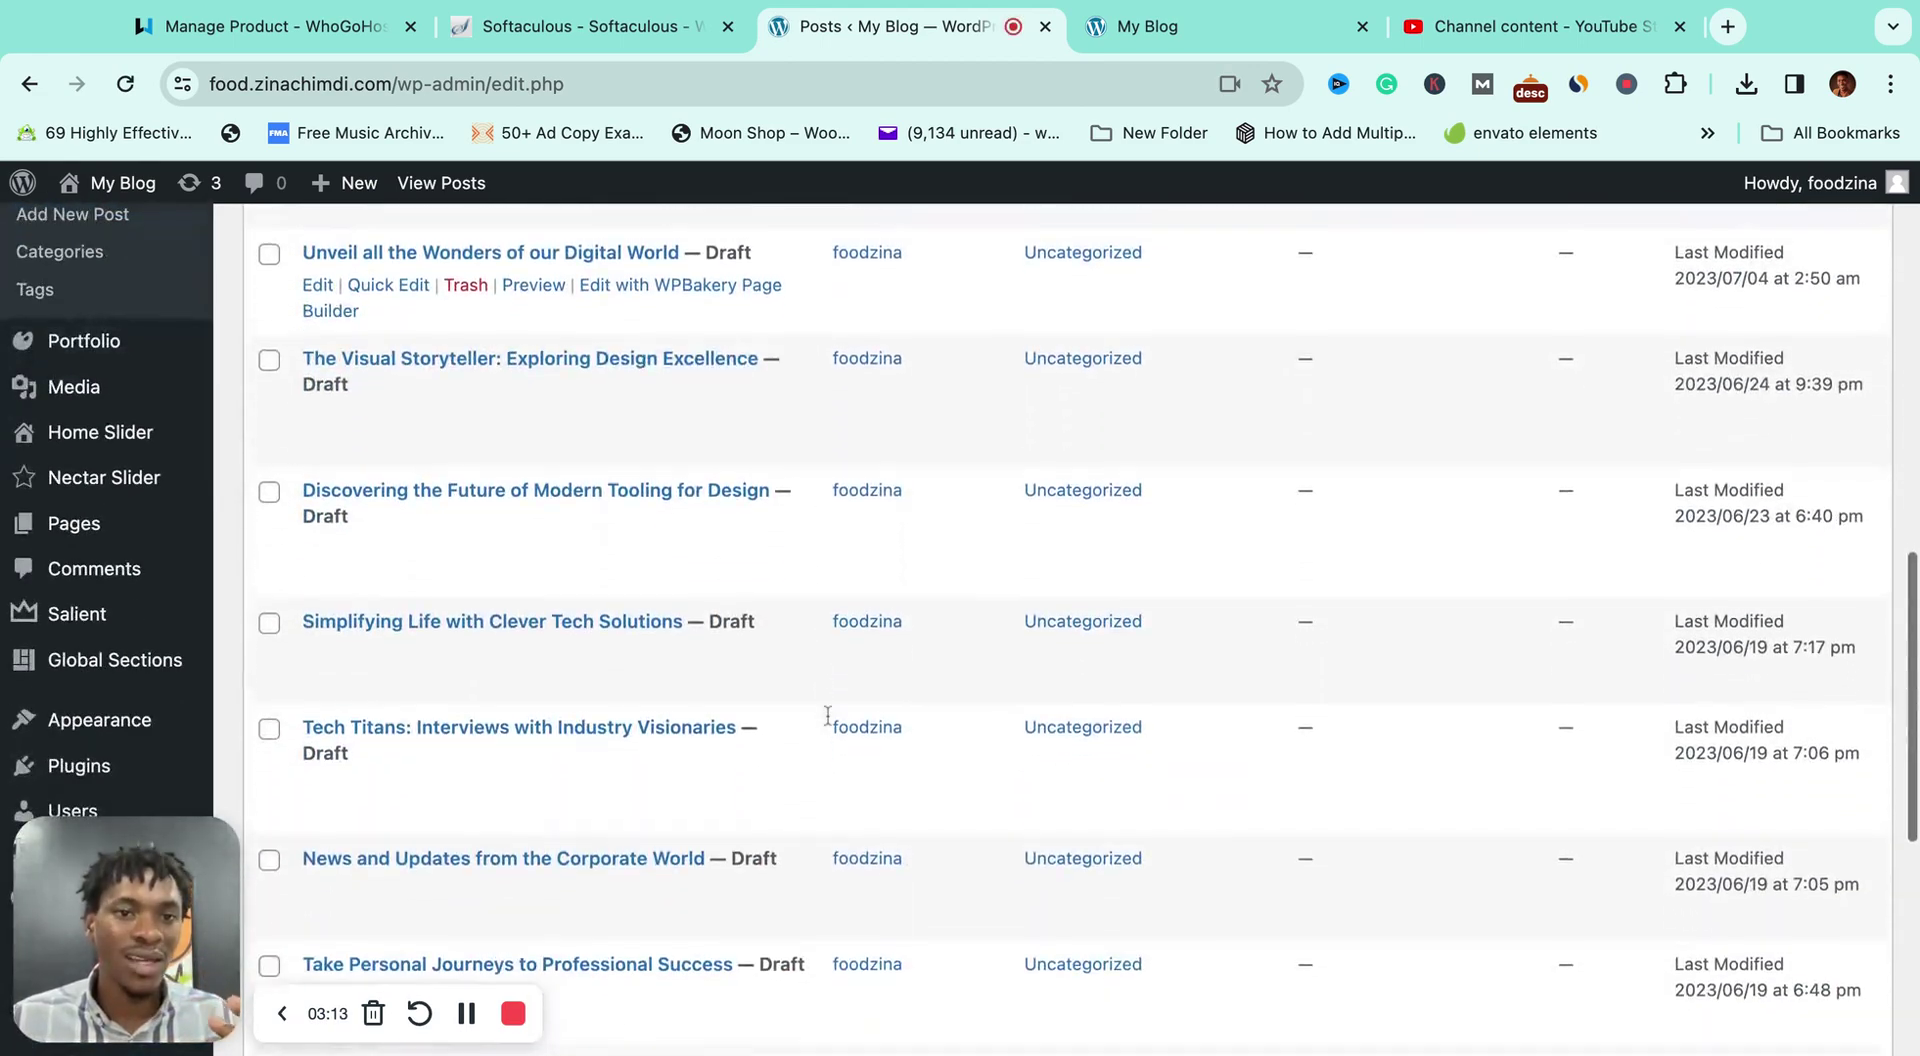
scroll(828, 715, "down", 5)
scroll(828, 715, "up", 7)
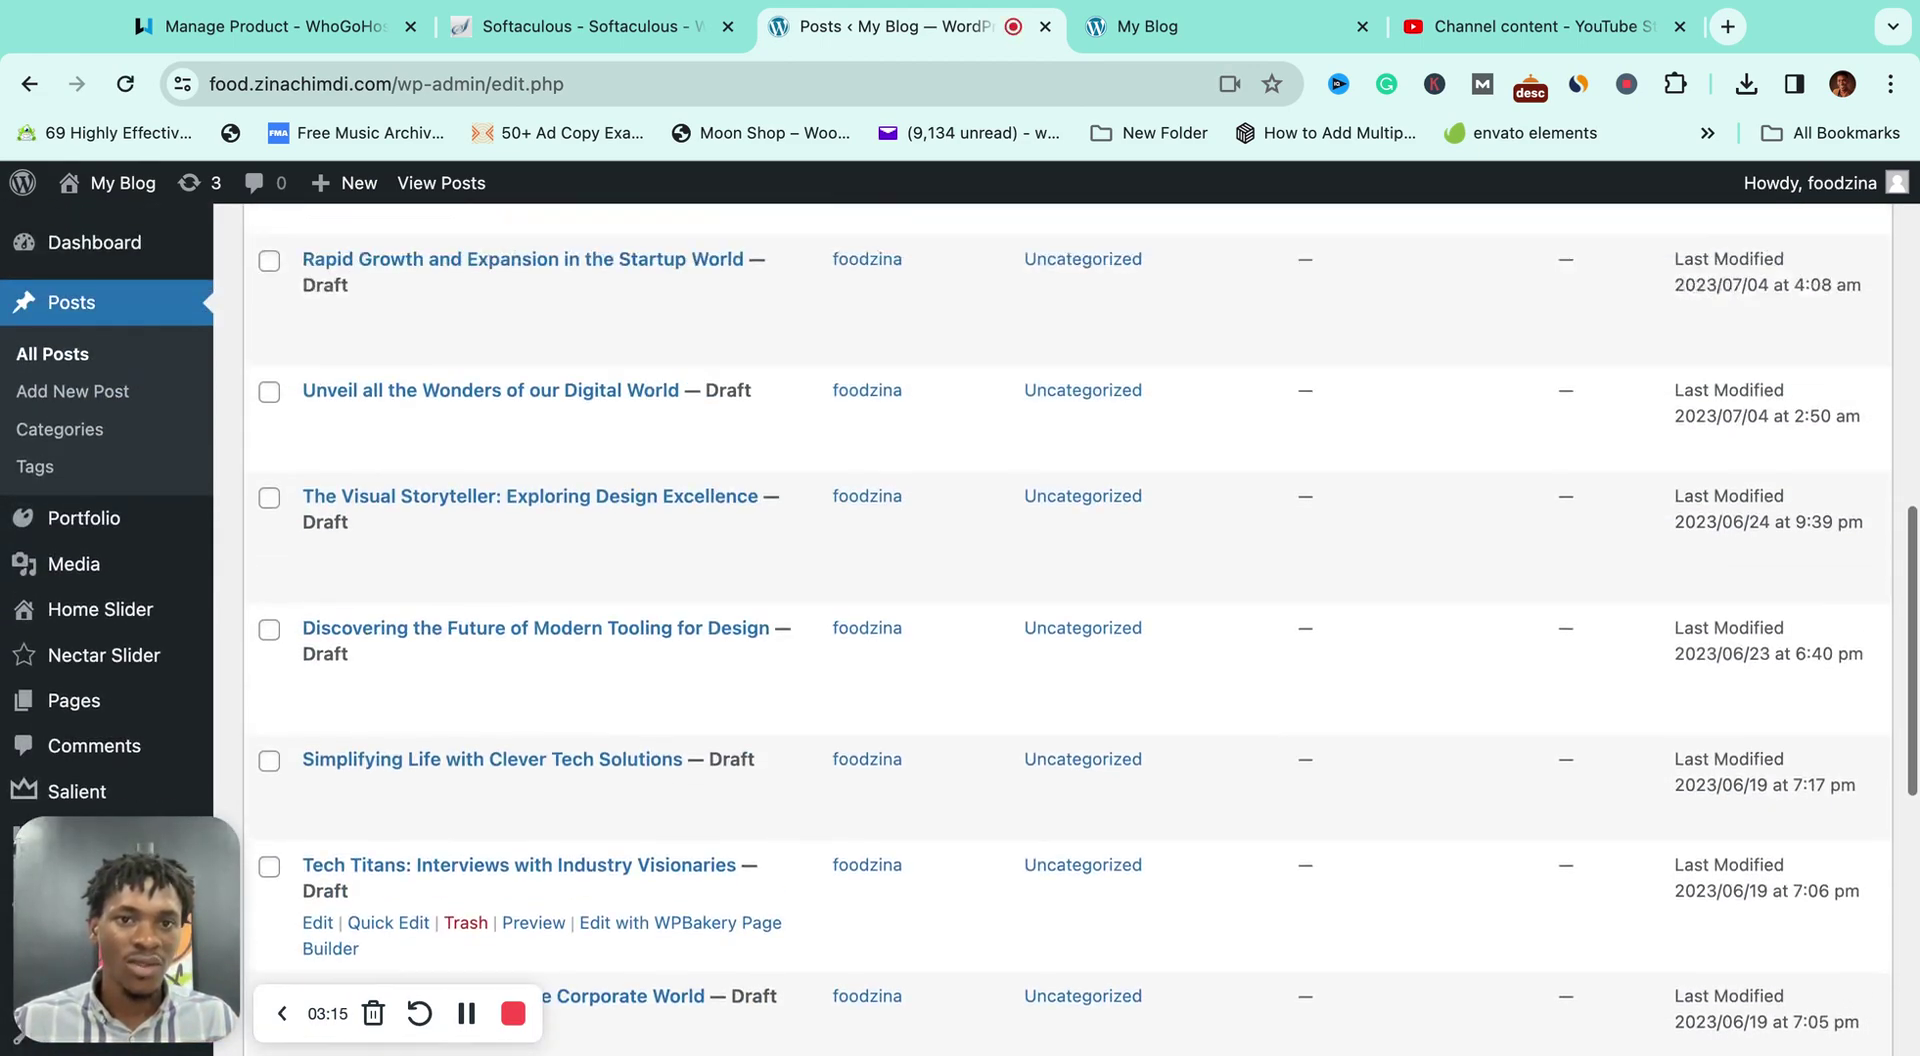
scroll(687, 572, "up", 10)
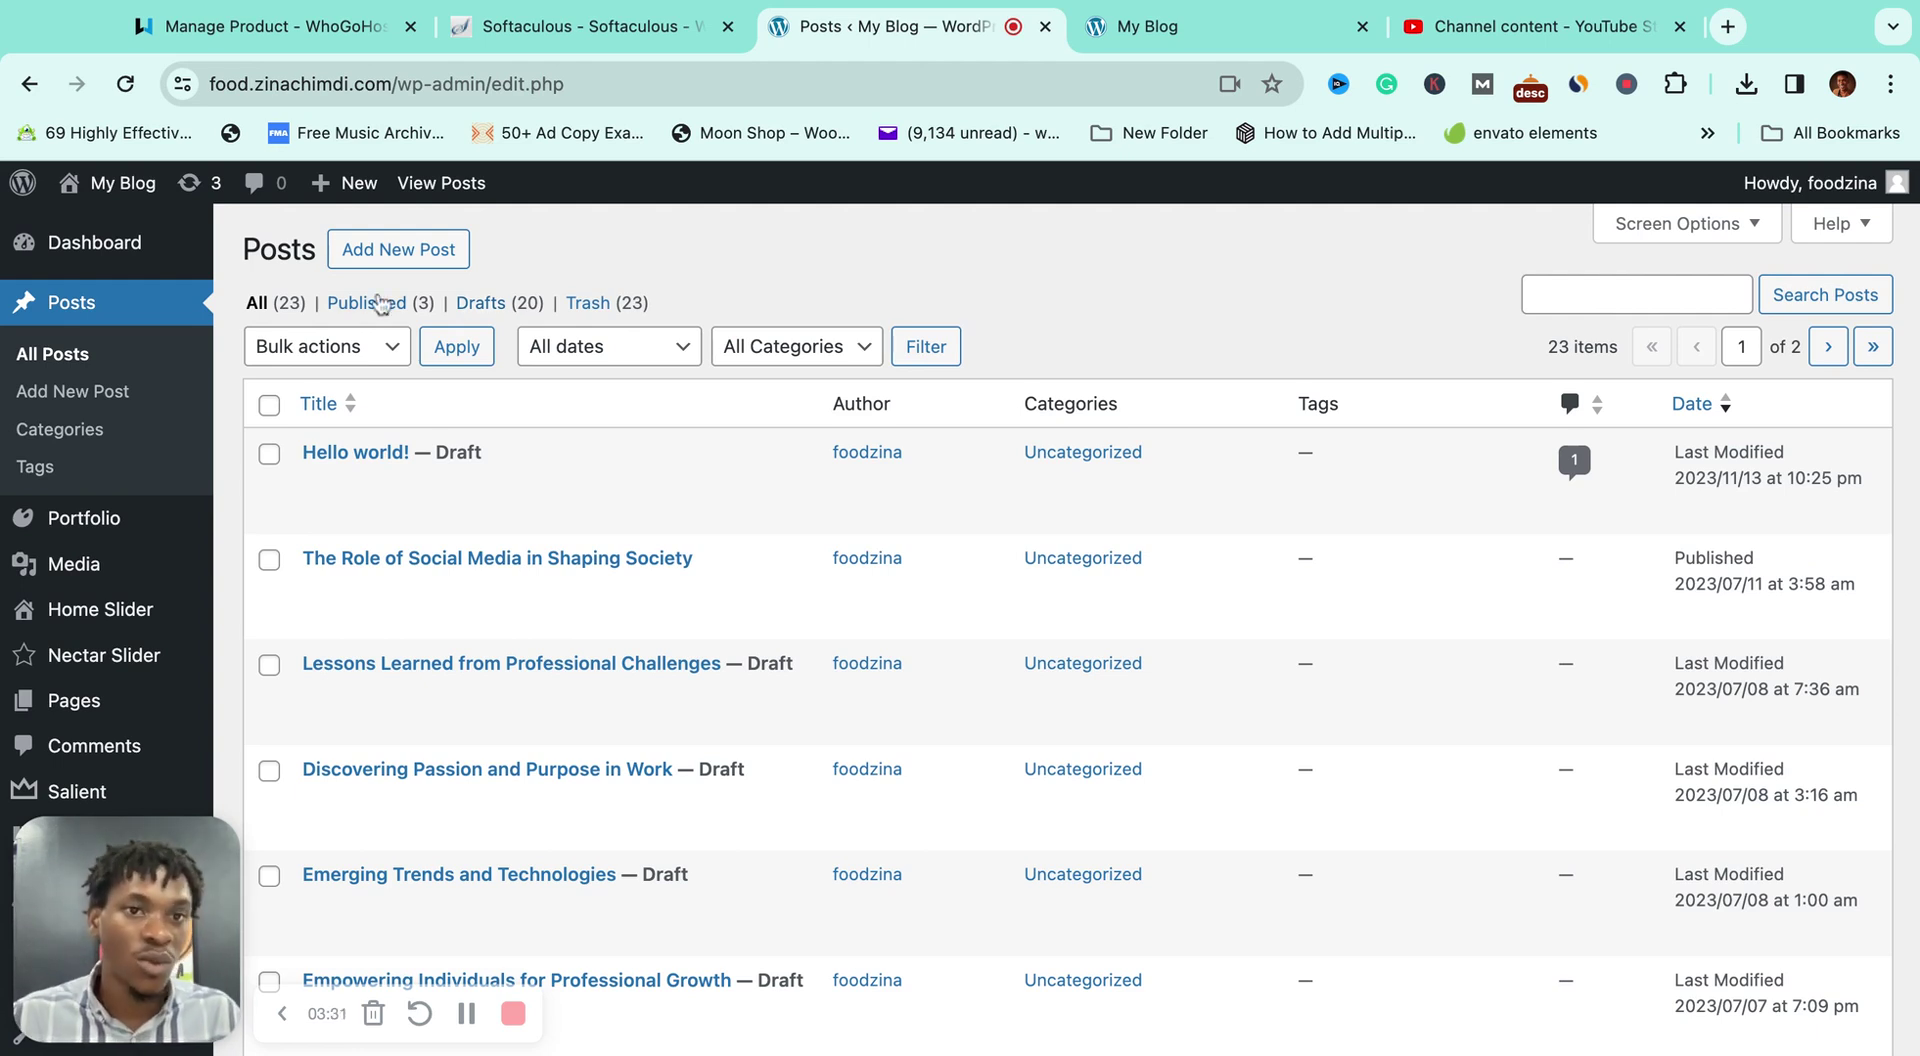
left_click(410, 253)
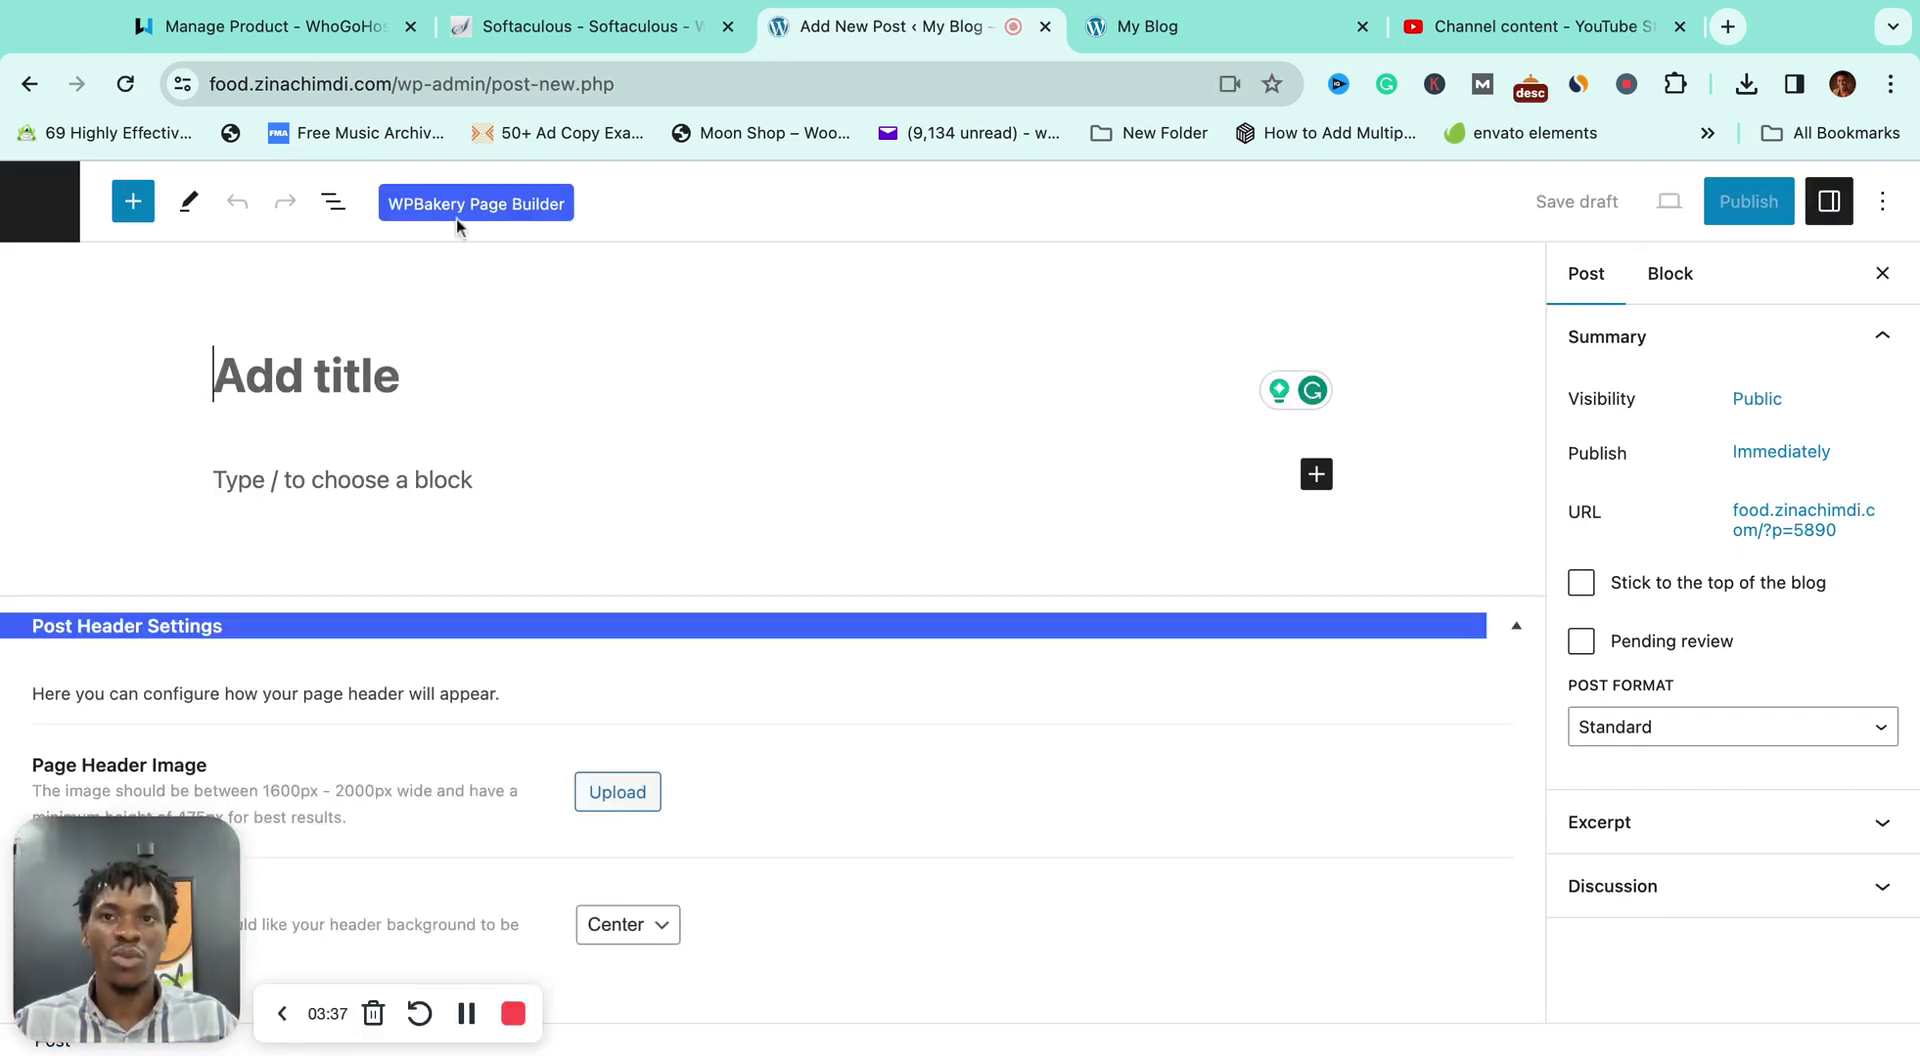
left_click(1728, 26)
type("fash")
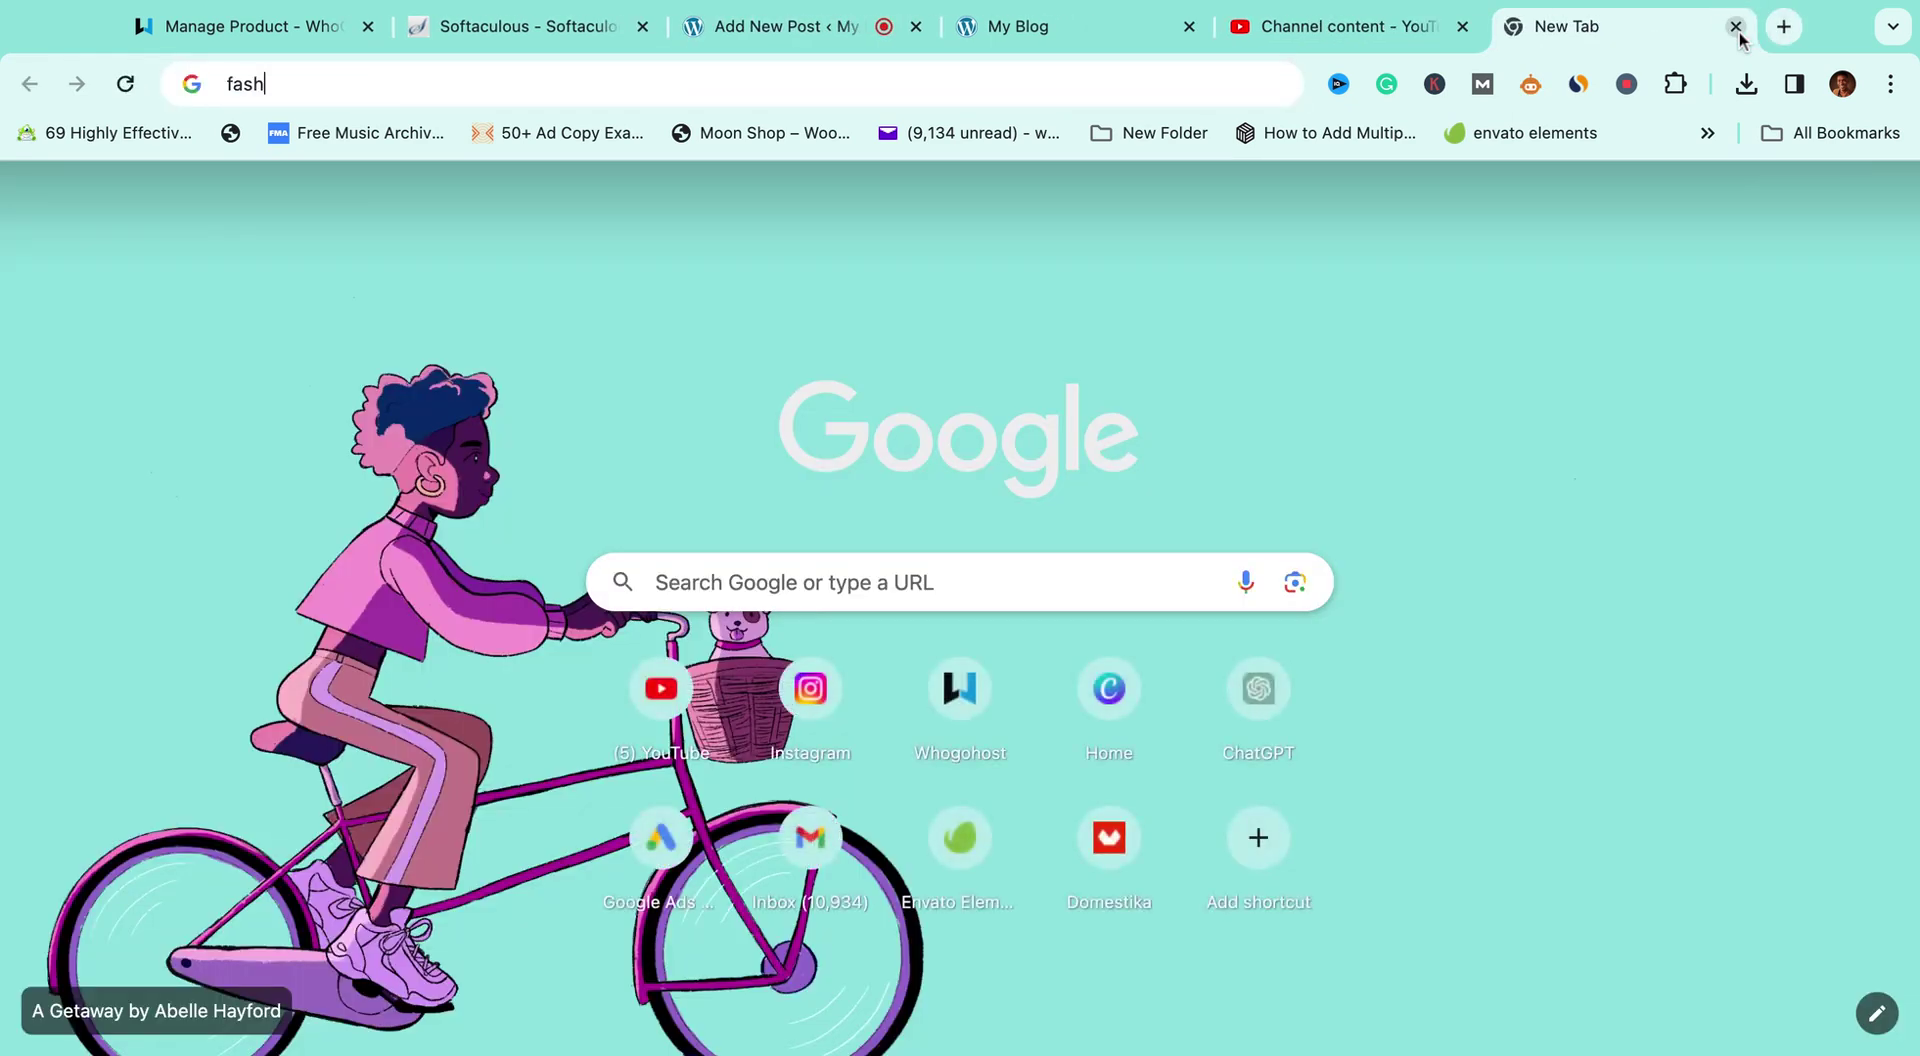
type("ion blogs")
Step: Search Google for 'fashion blogs' and open FeedSpot's 35 Best Nigeria Fashion Blogs list
key("Return")
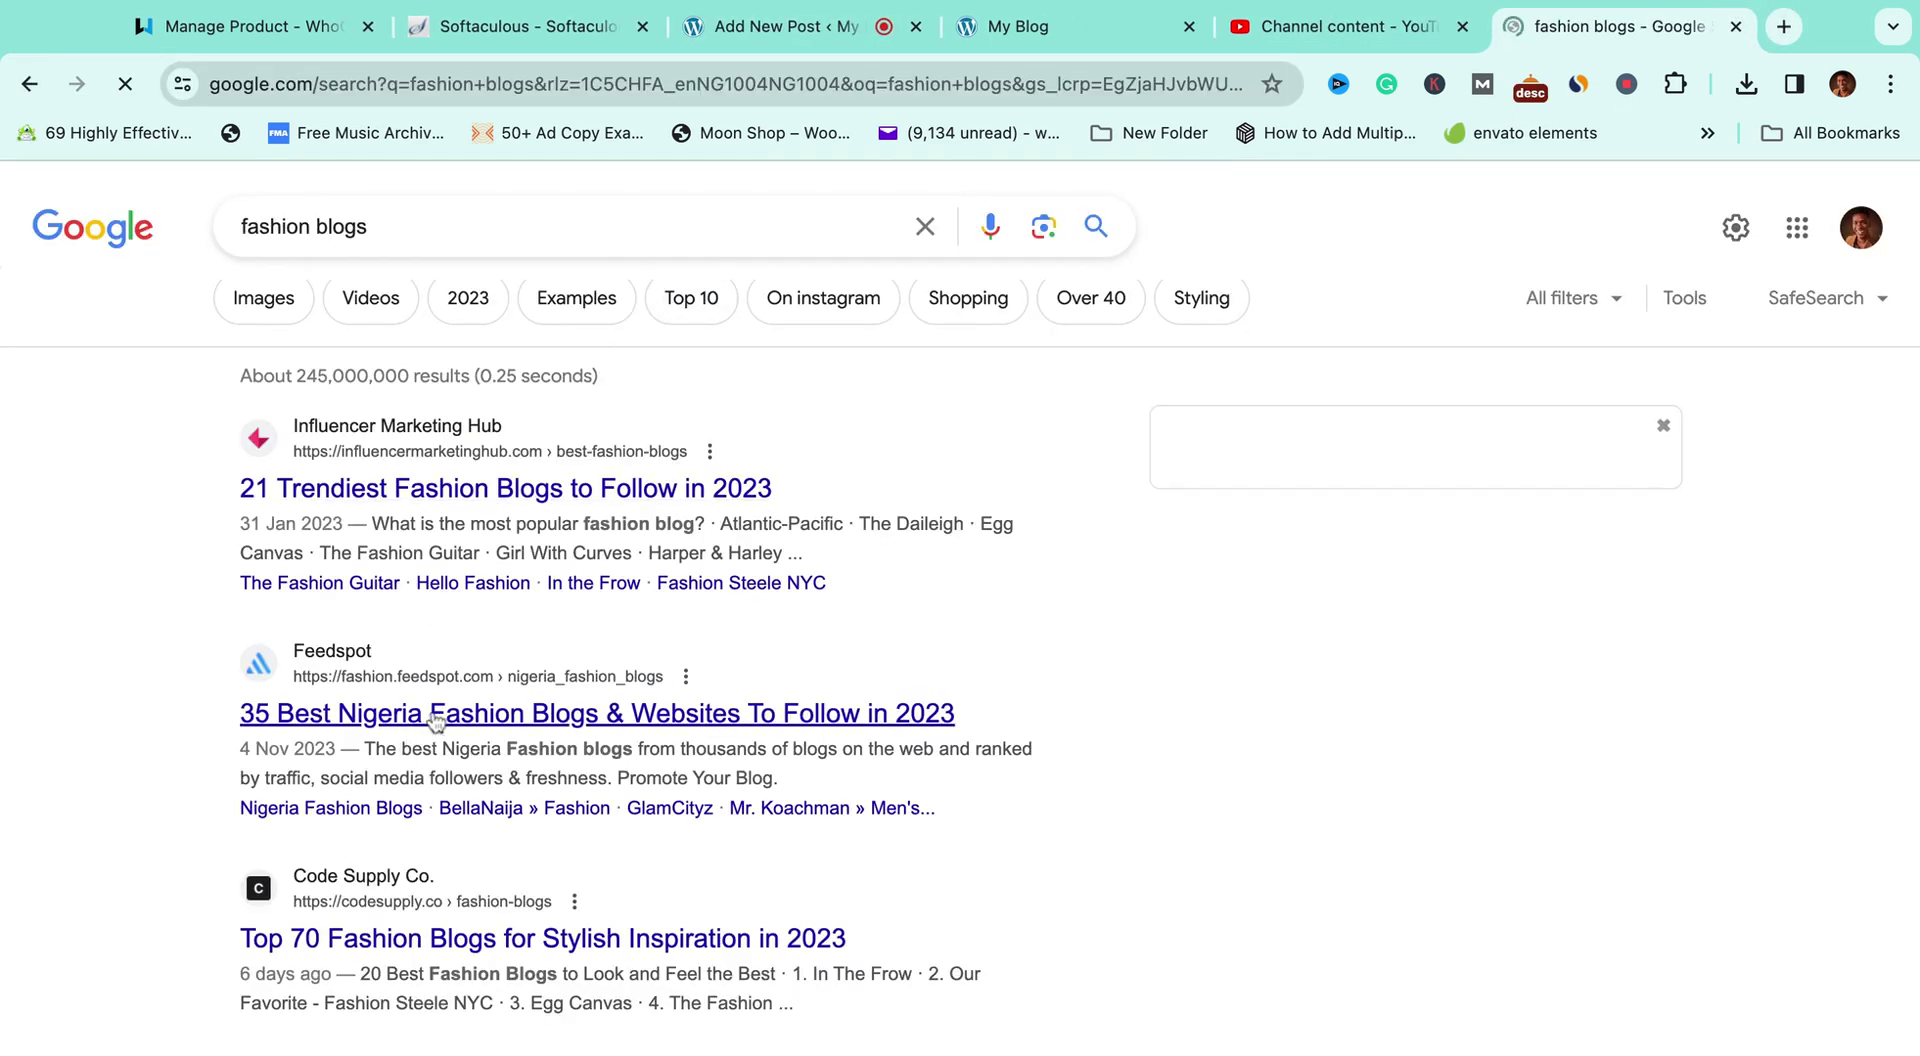
scroll(469, 625, "down", 3)
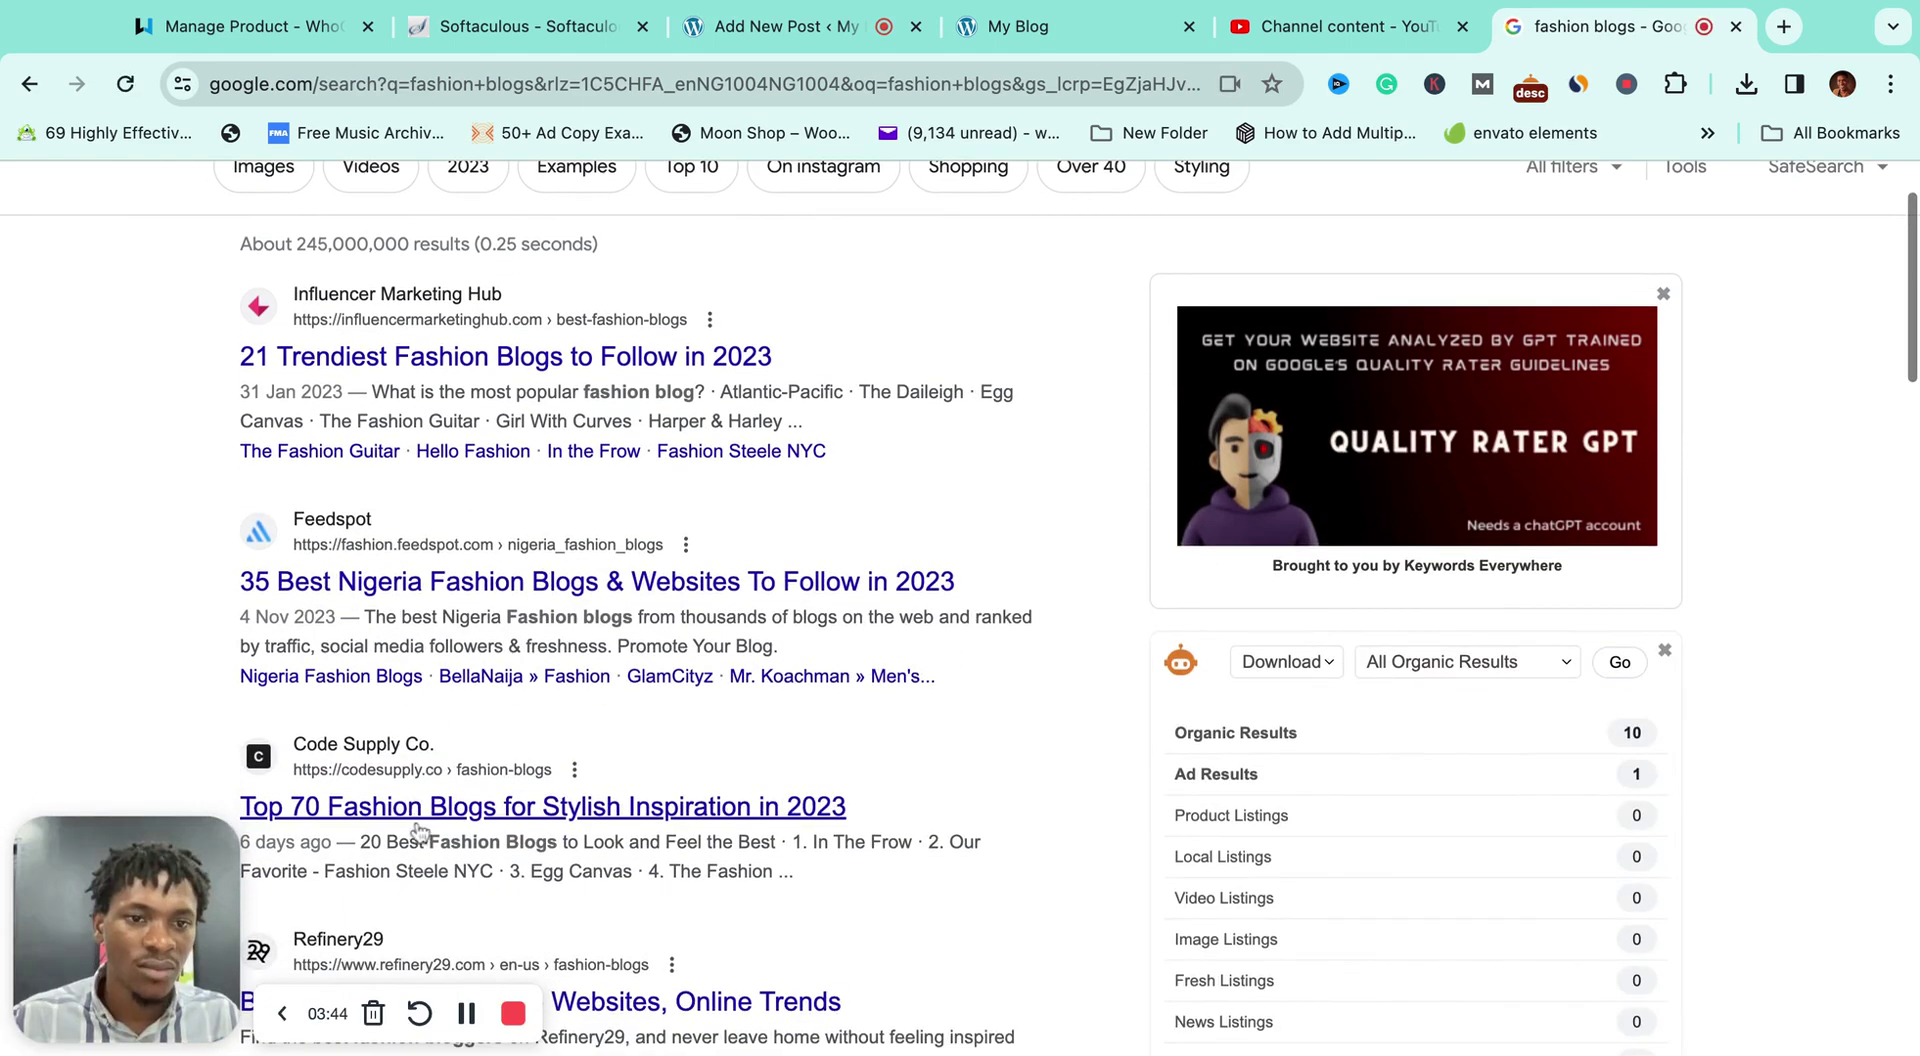
left_click(478, 582)
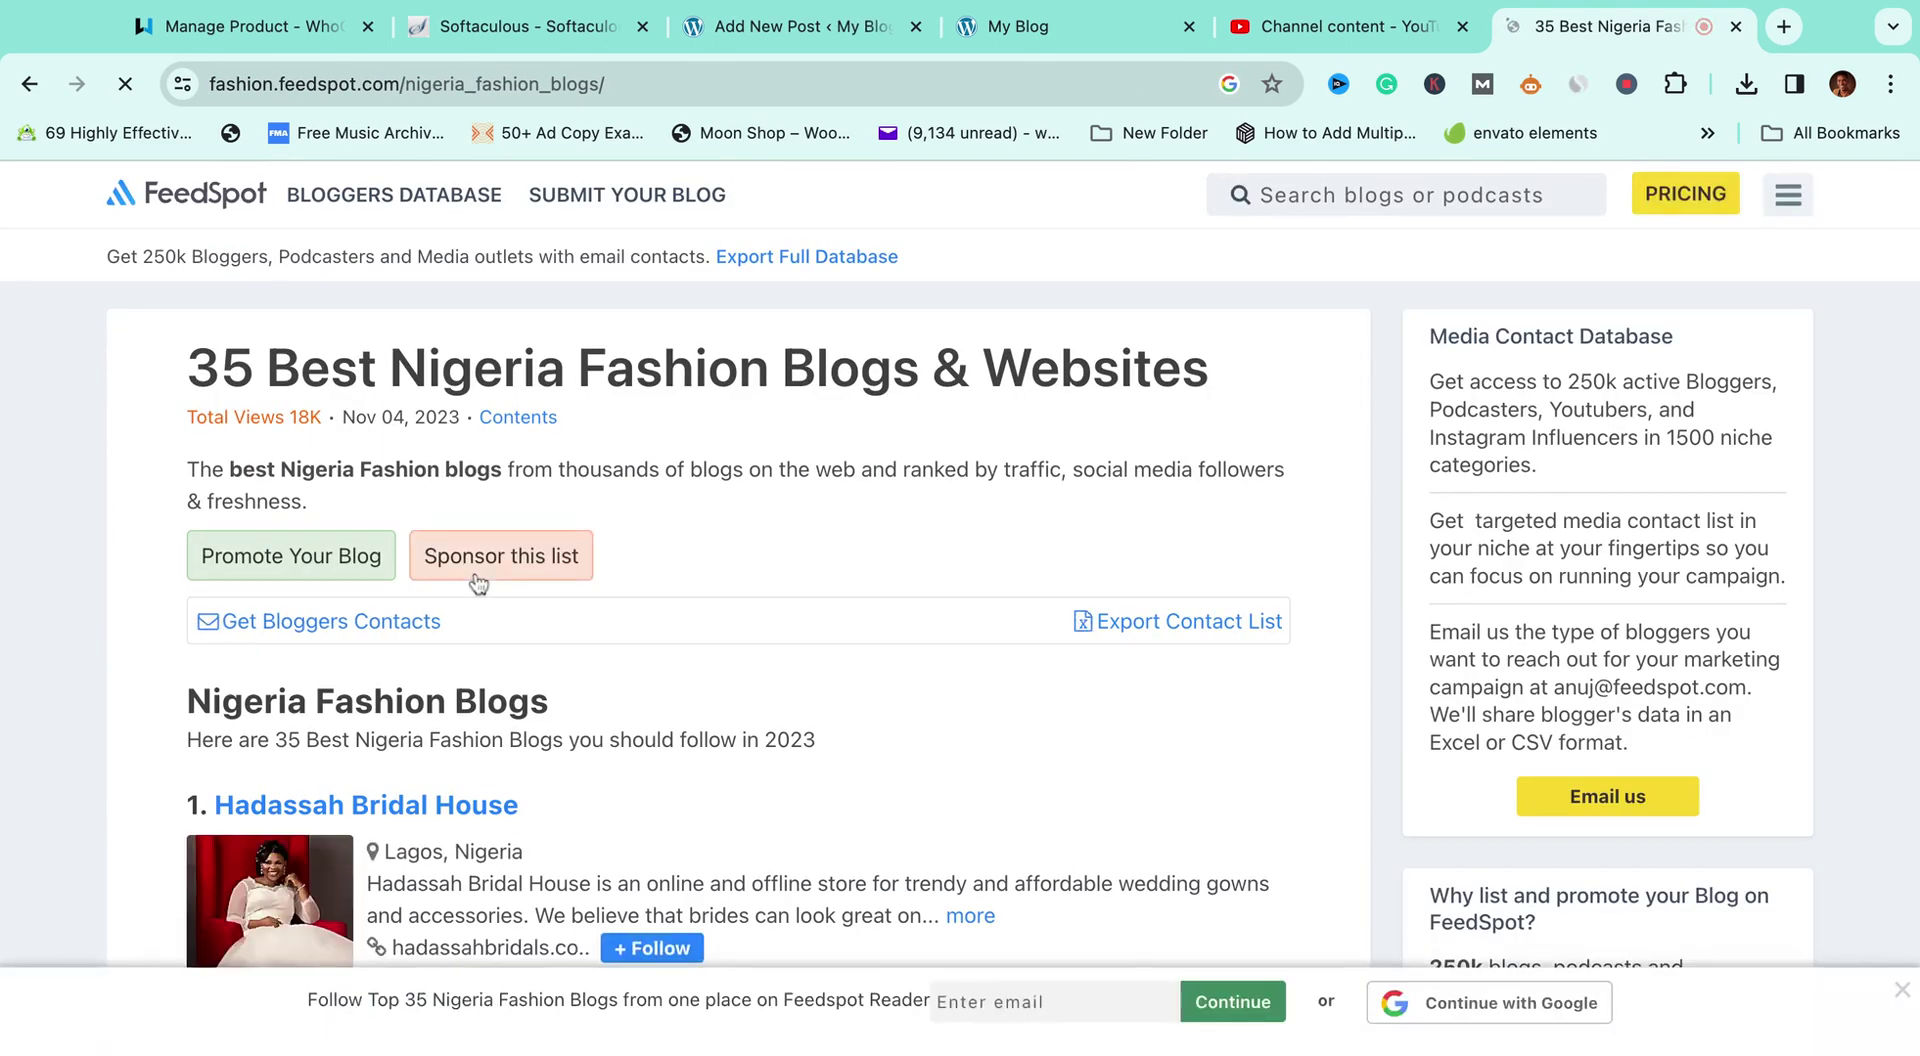
scroll(472, 580, "down", 2)
Step: View the Hadassah Bridal House blog page, dismissing the sign-in prompt, then close it
left_click(420, 603)
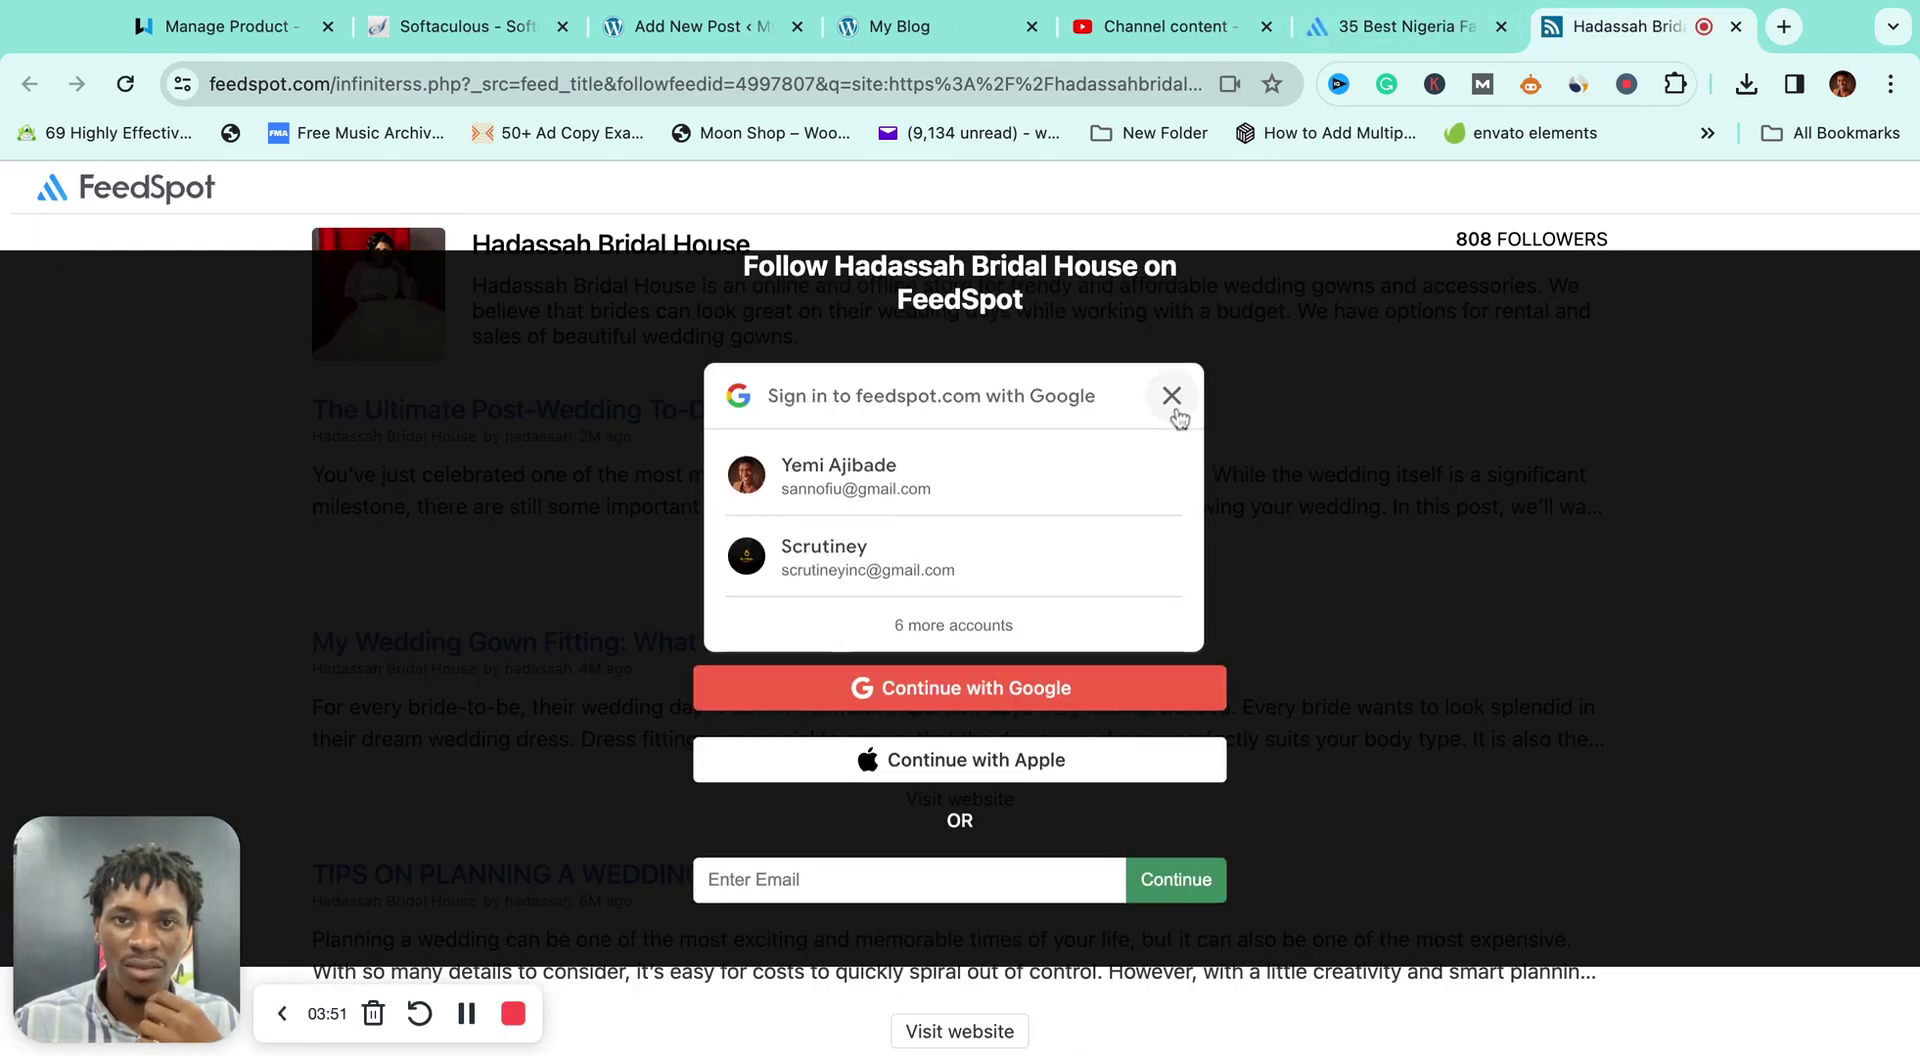
left_click(1171, 396)
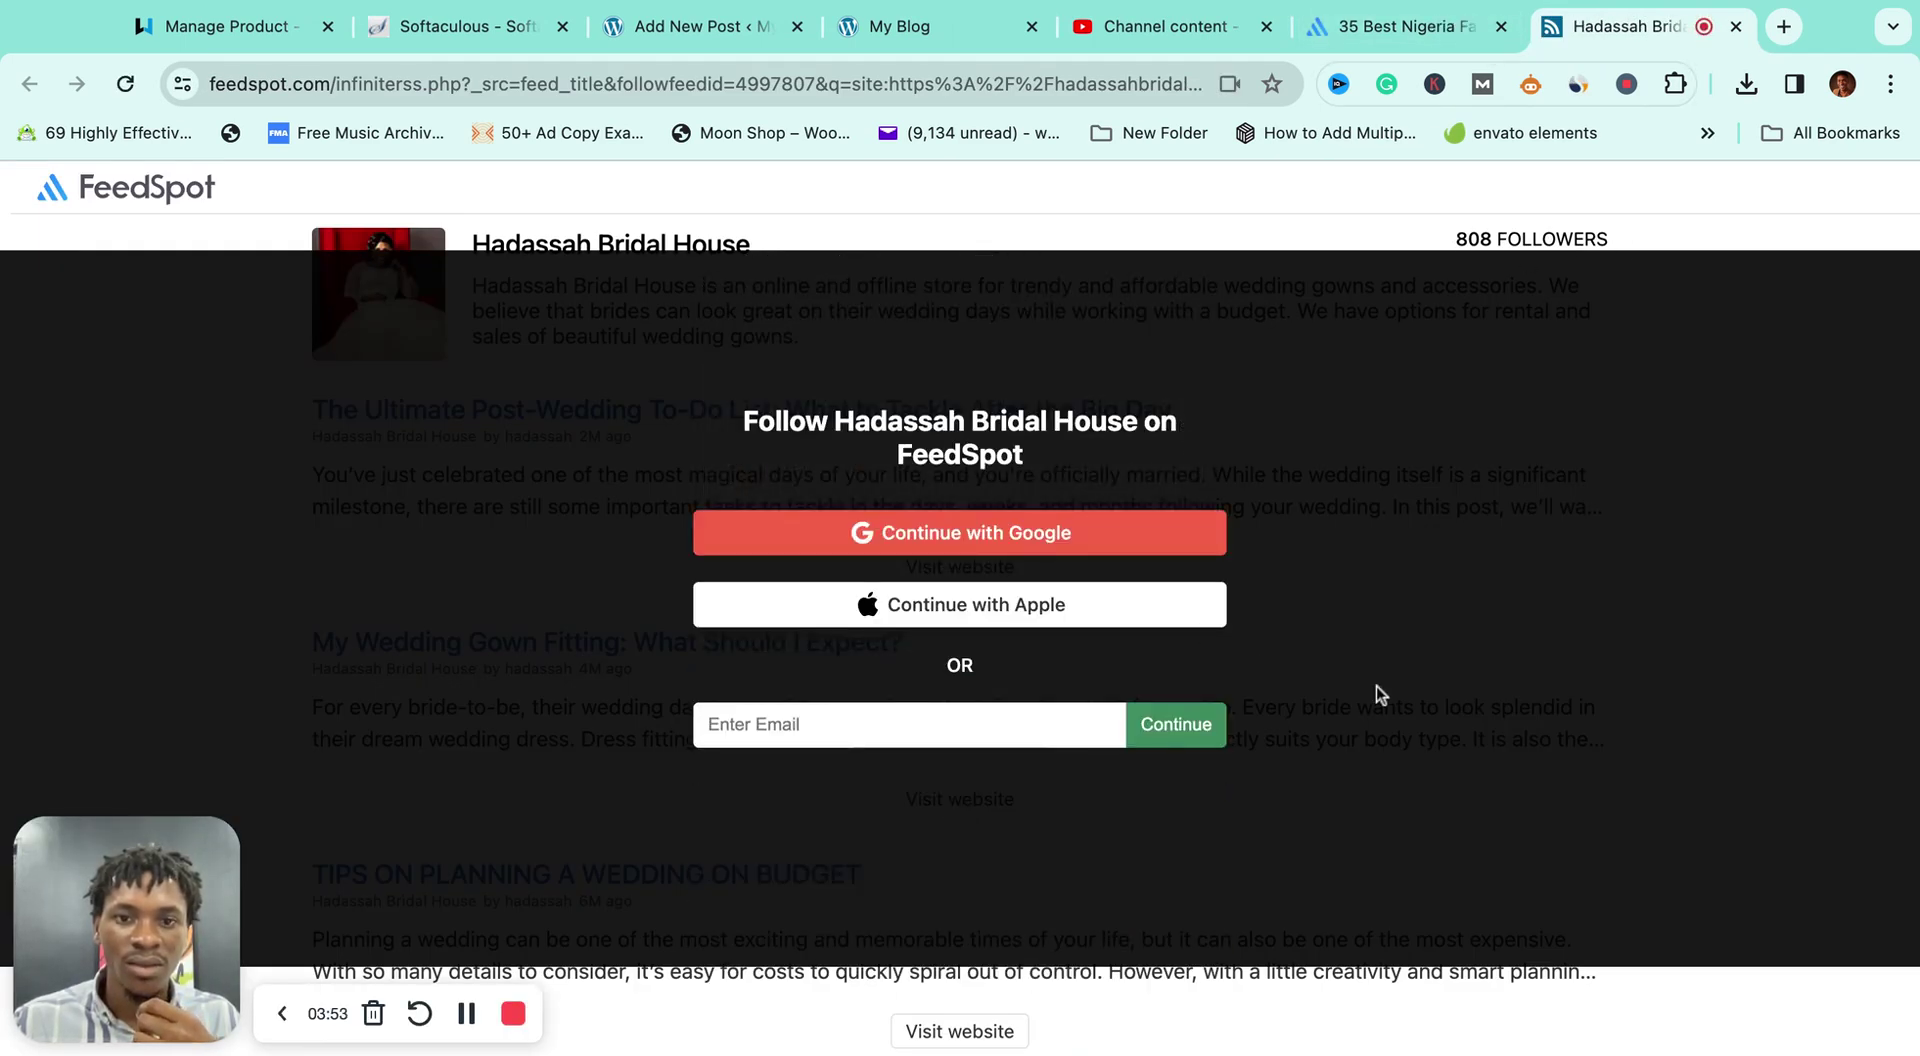
scroll(1376, 685, "down", 6)
scroll(1374, 554, "up", 6)
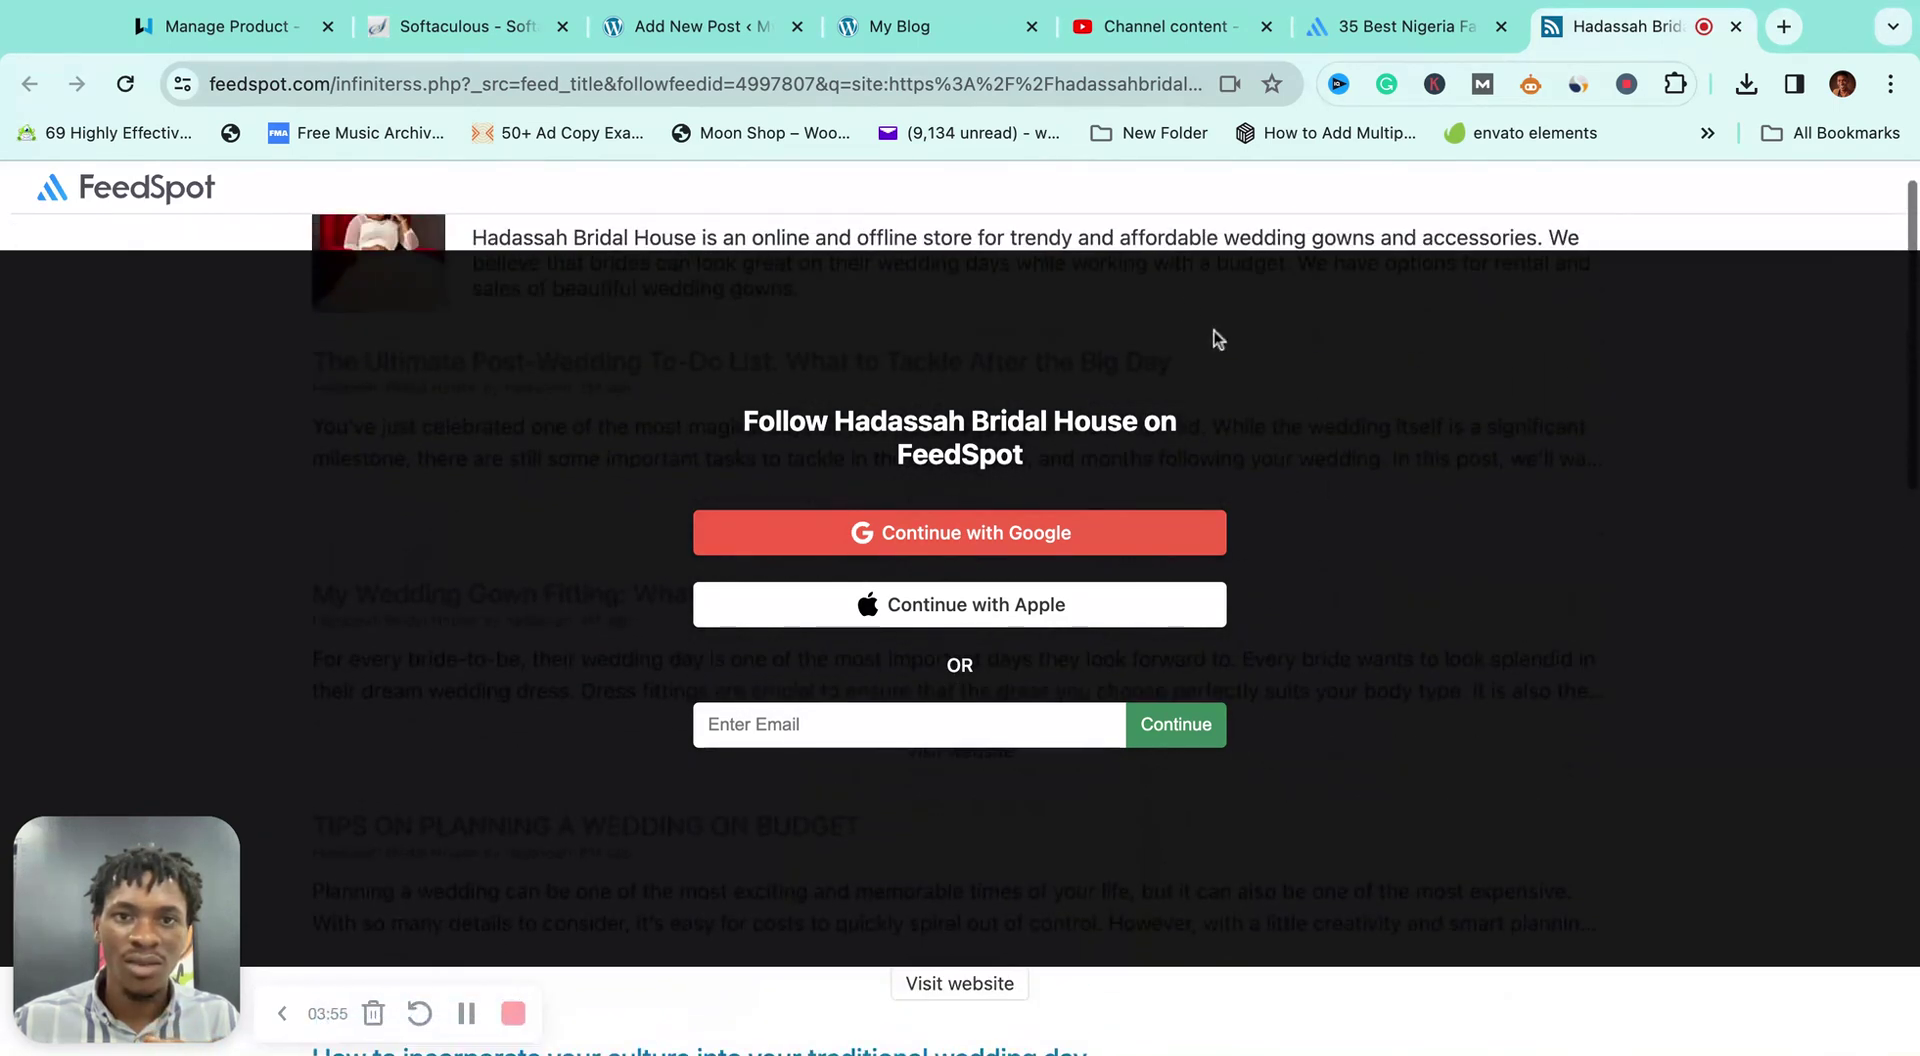
scroll(1300, 300, "down", 7)
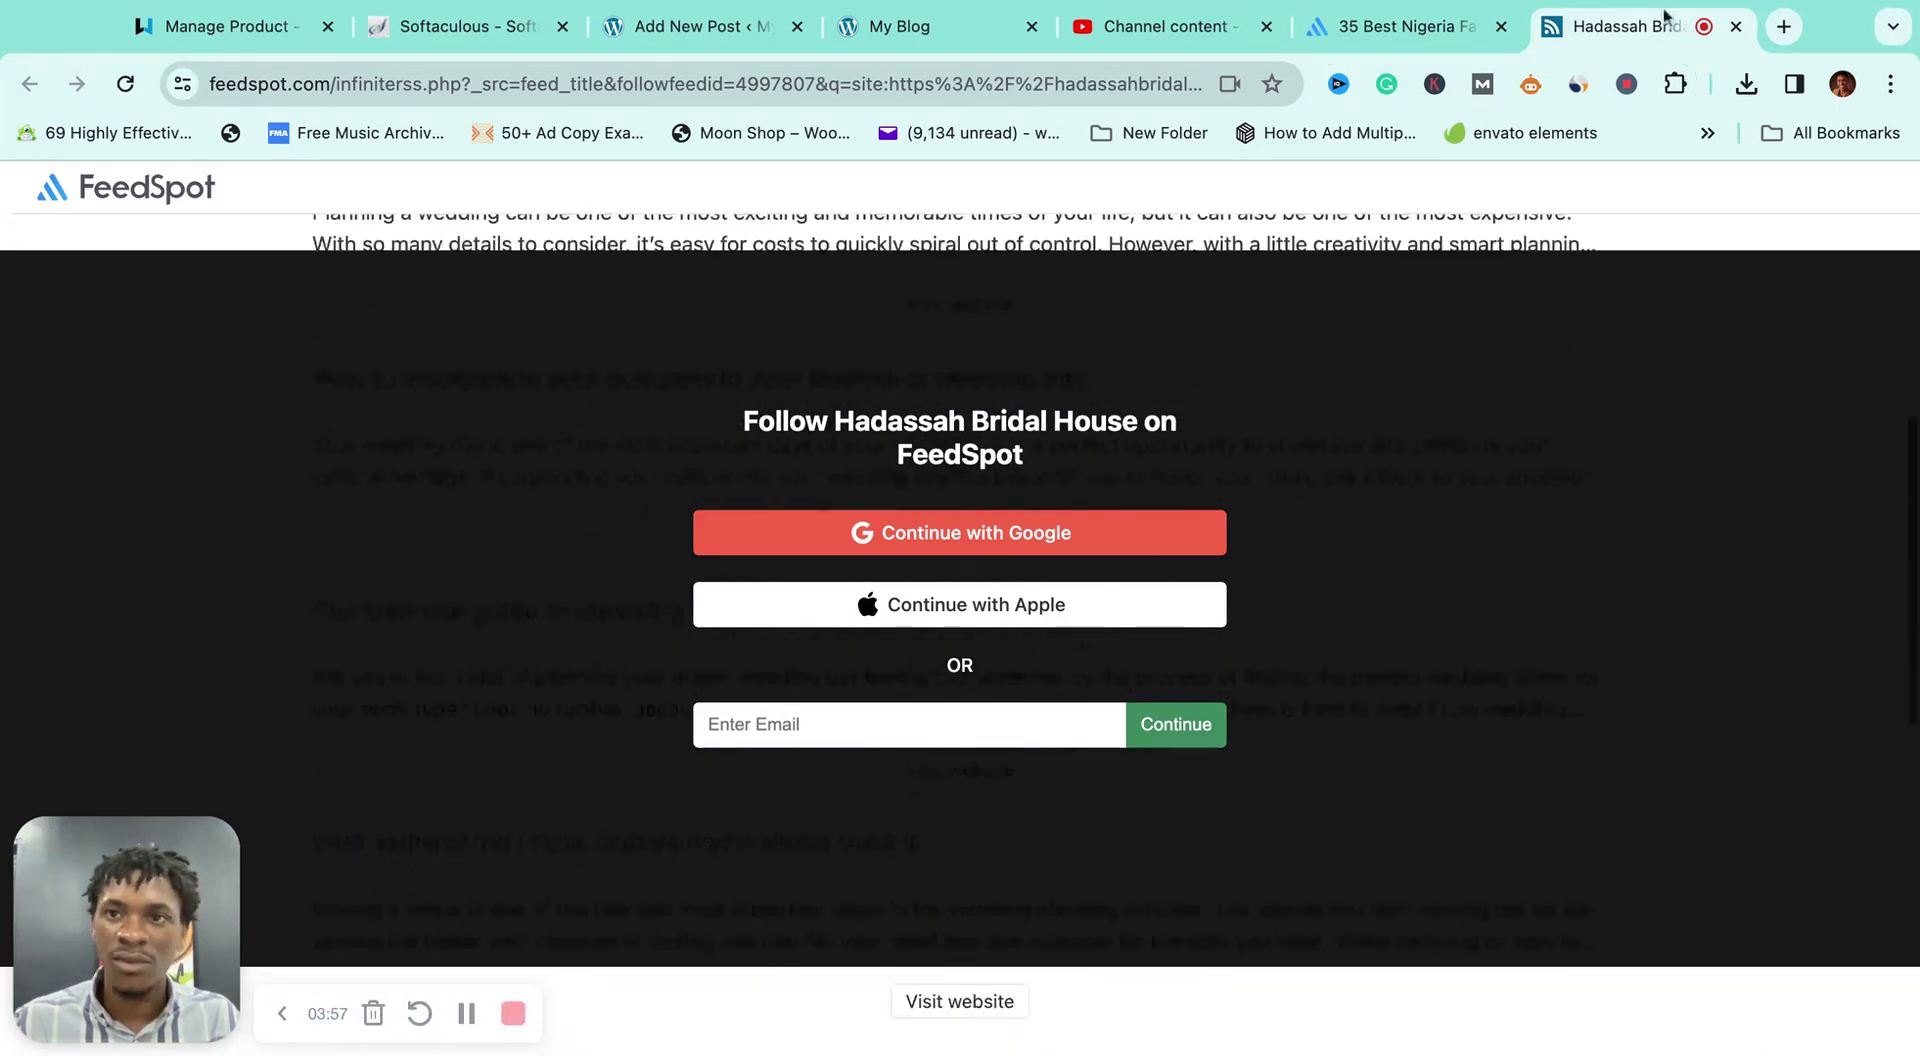
left_click(1735, 28)
Step: Open the Africa Fashion Law blog page and close it again
scroll(915, 532, "down", 7)
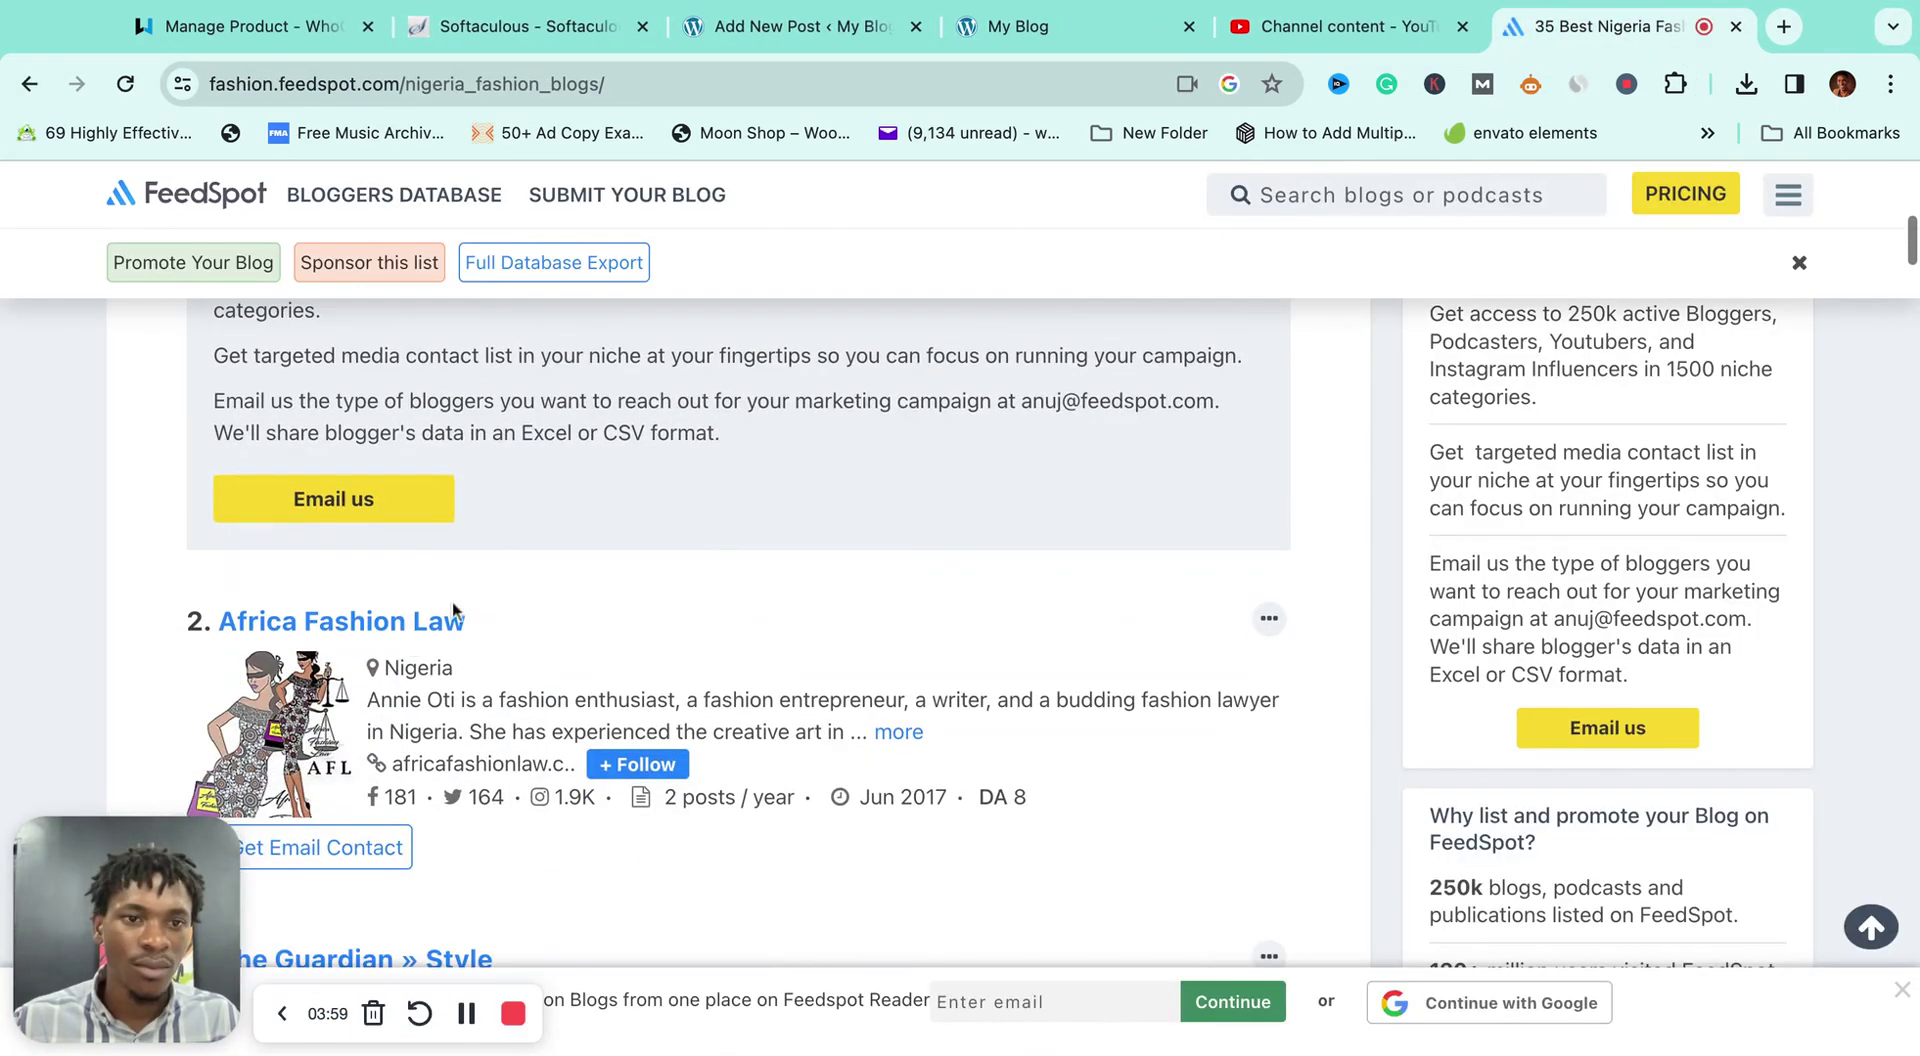
scroll(453, 610, "down", 1)
left_click(440, 549)
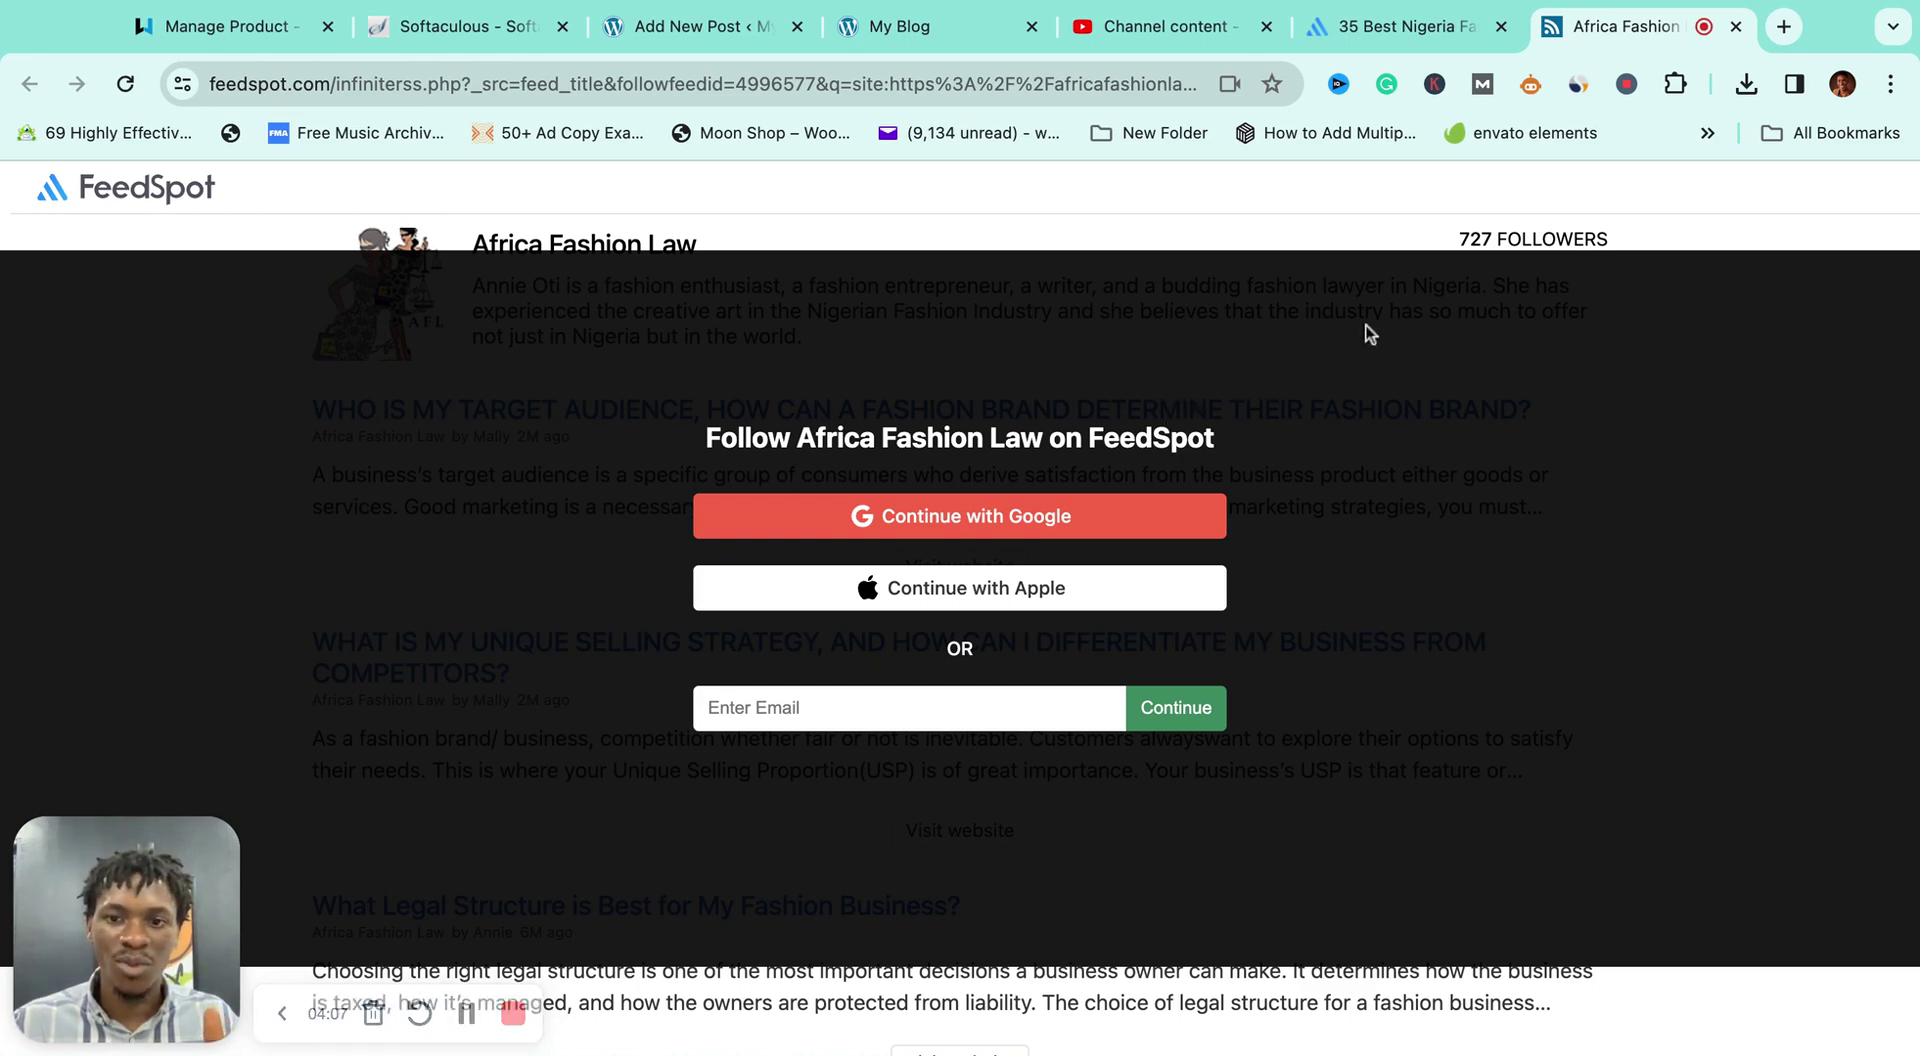
left_click(1737, 27)
Step: Return to the 'fashion blogs' results and open Refinery29's fashion-blogs page
left_click(28, 88)
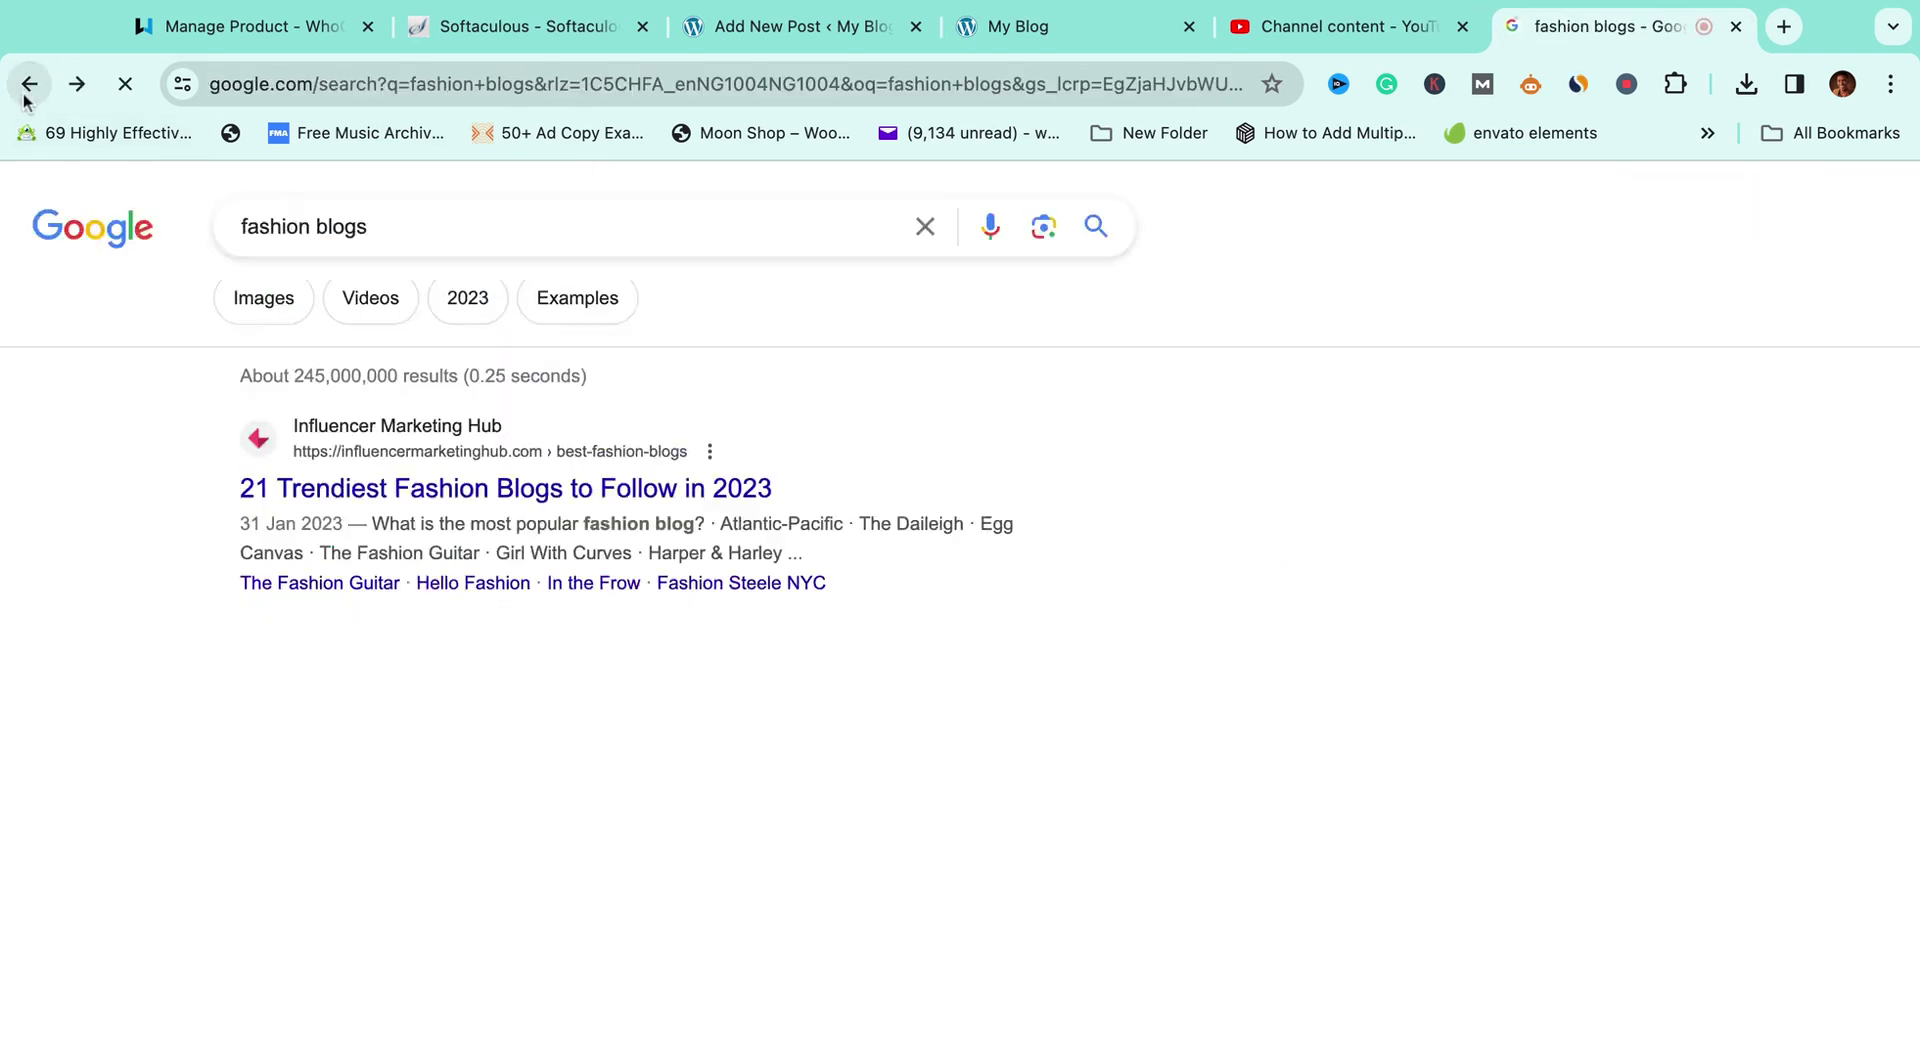
scroll(410, 468, "down", 5)
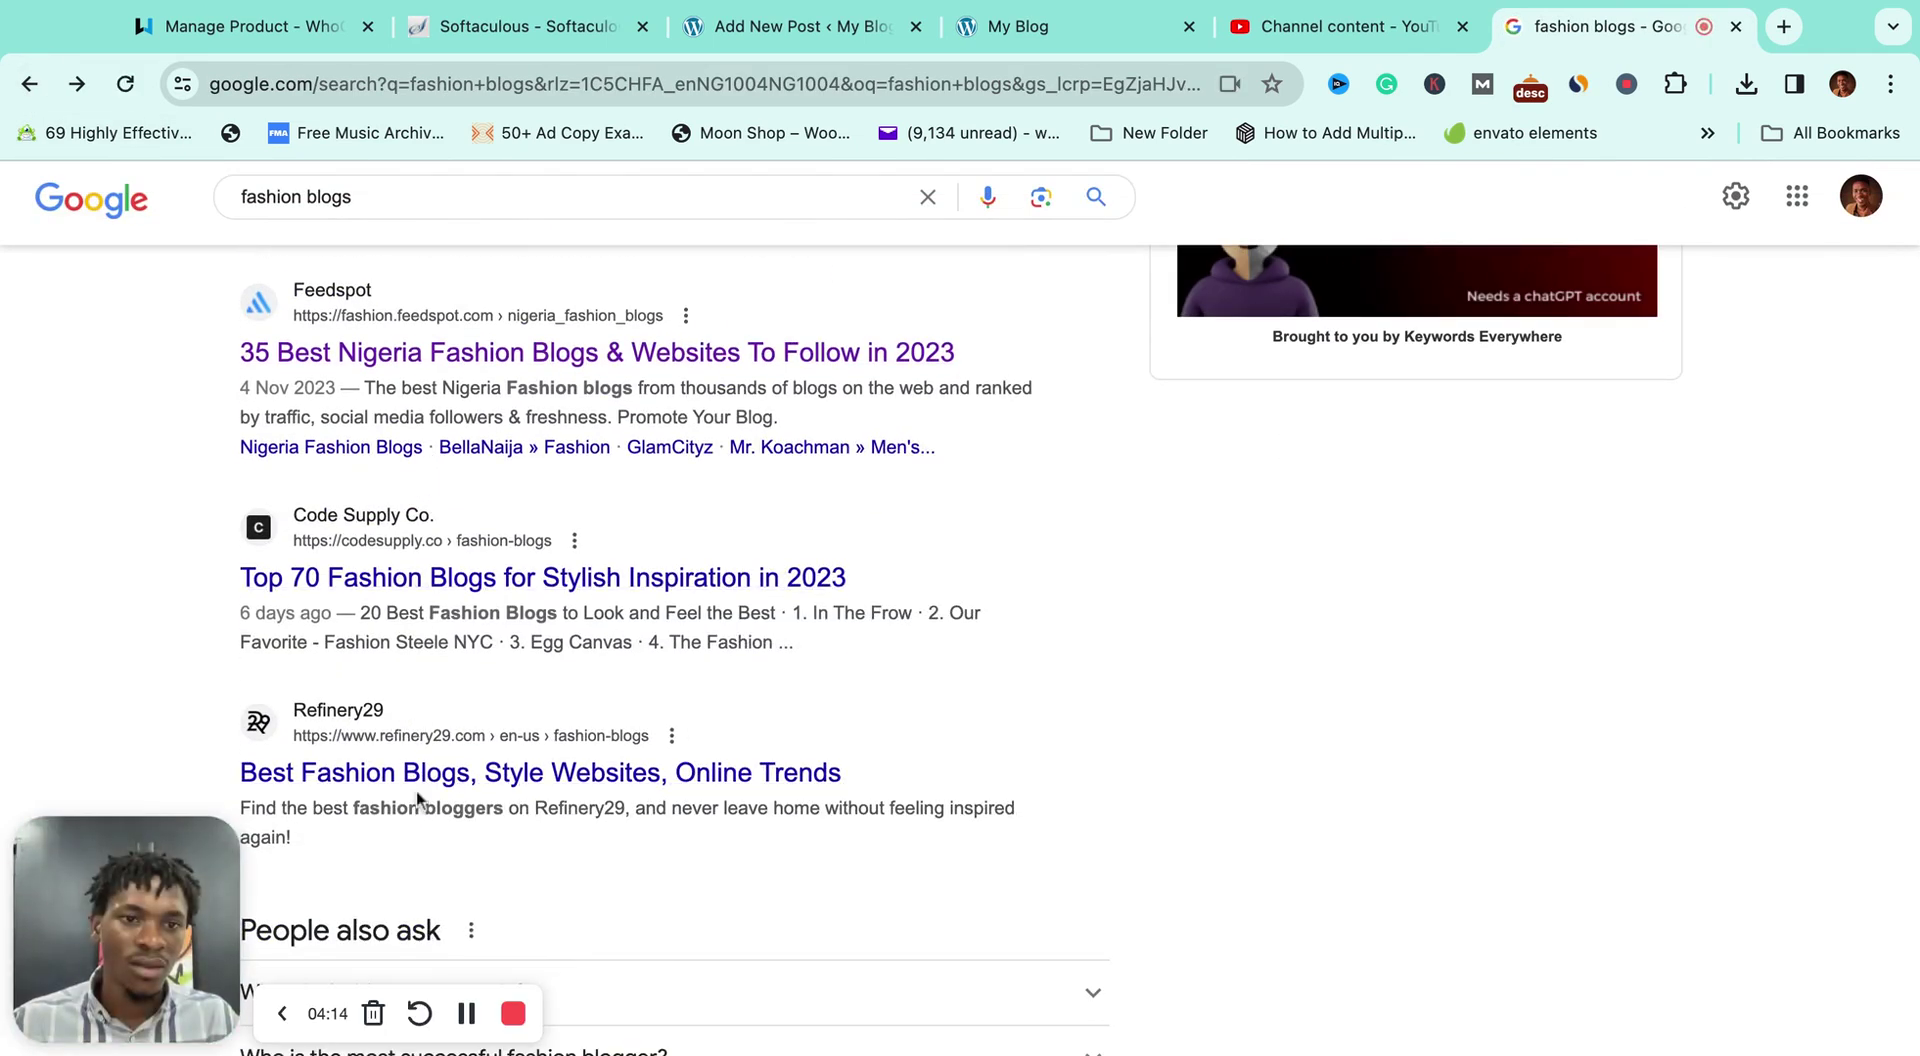
left_click(422, 790)
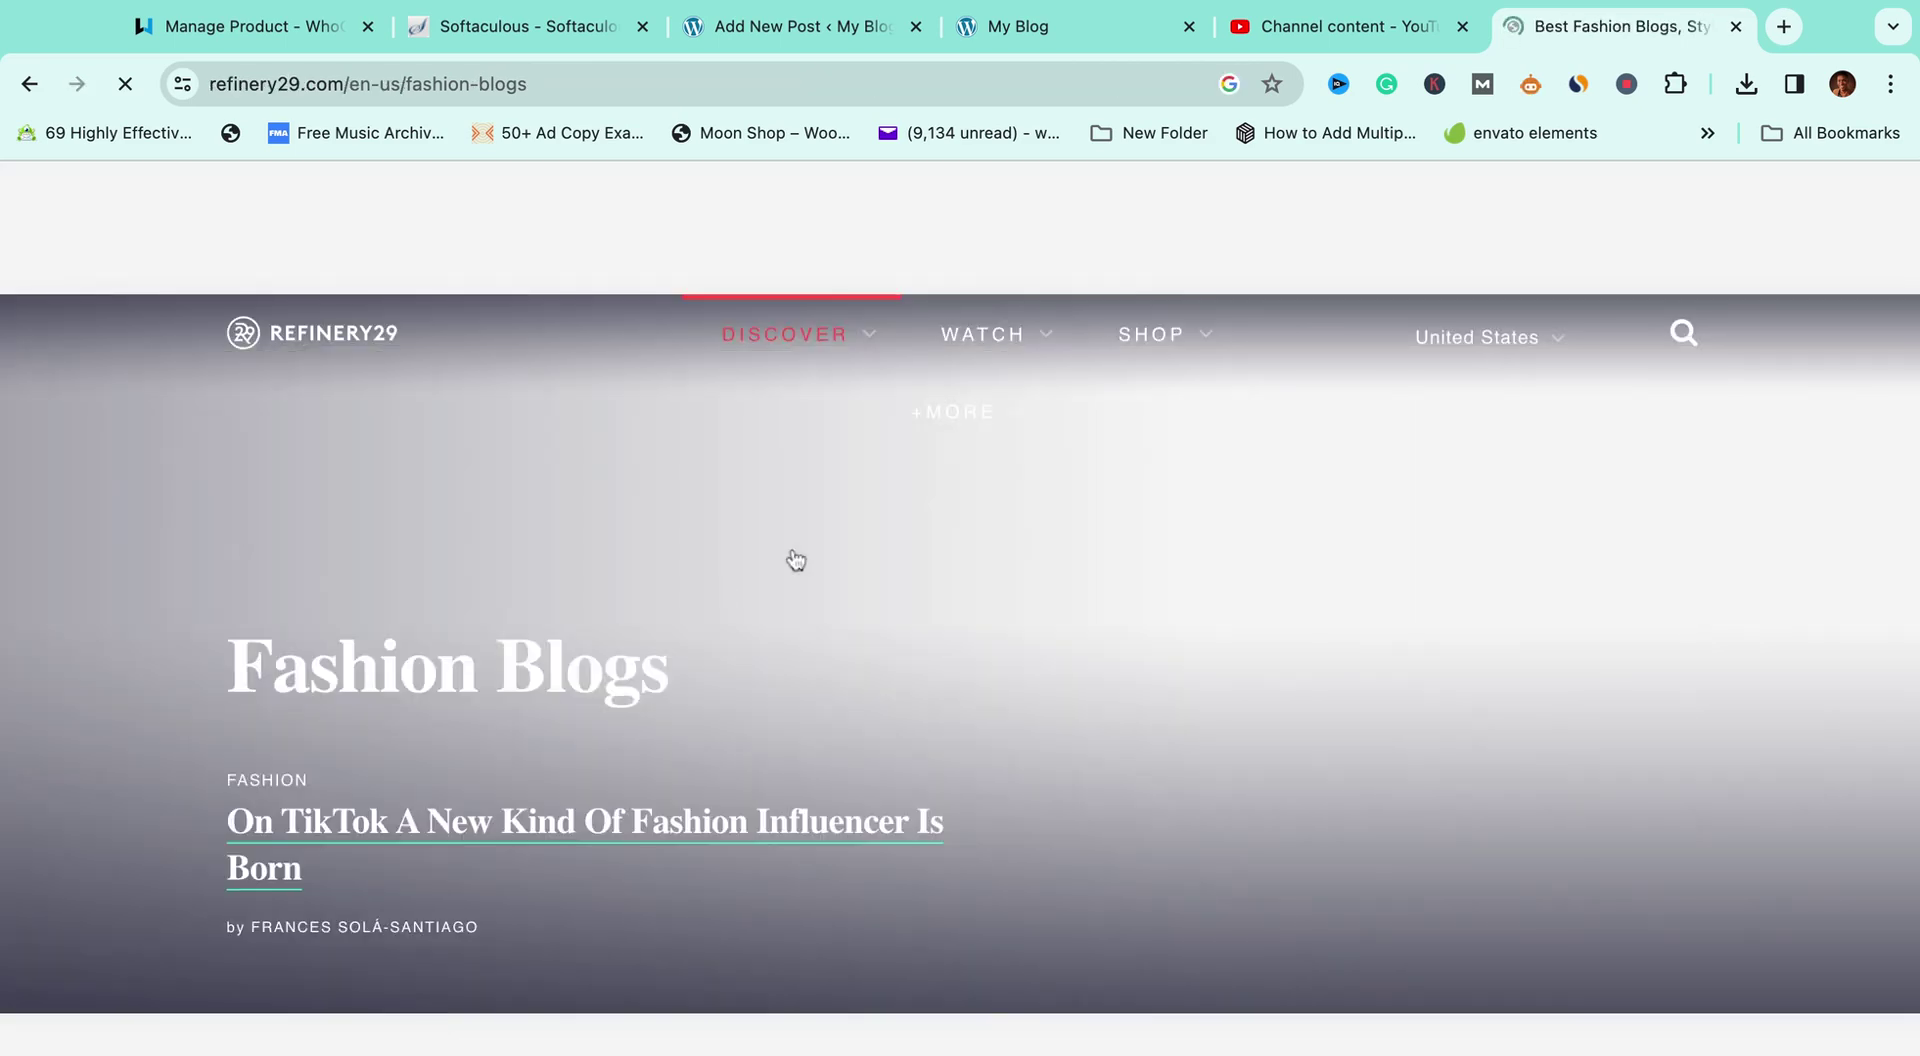
scroll(800, 555, "down", 2)
scroll(813, 553, "down", 10)
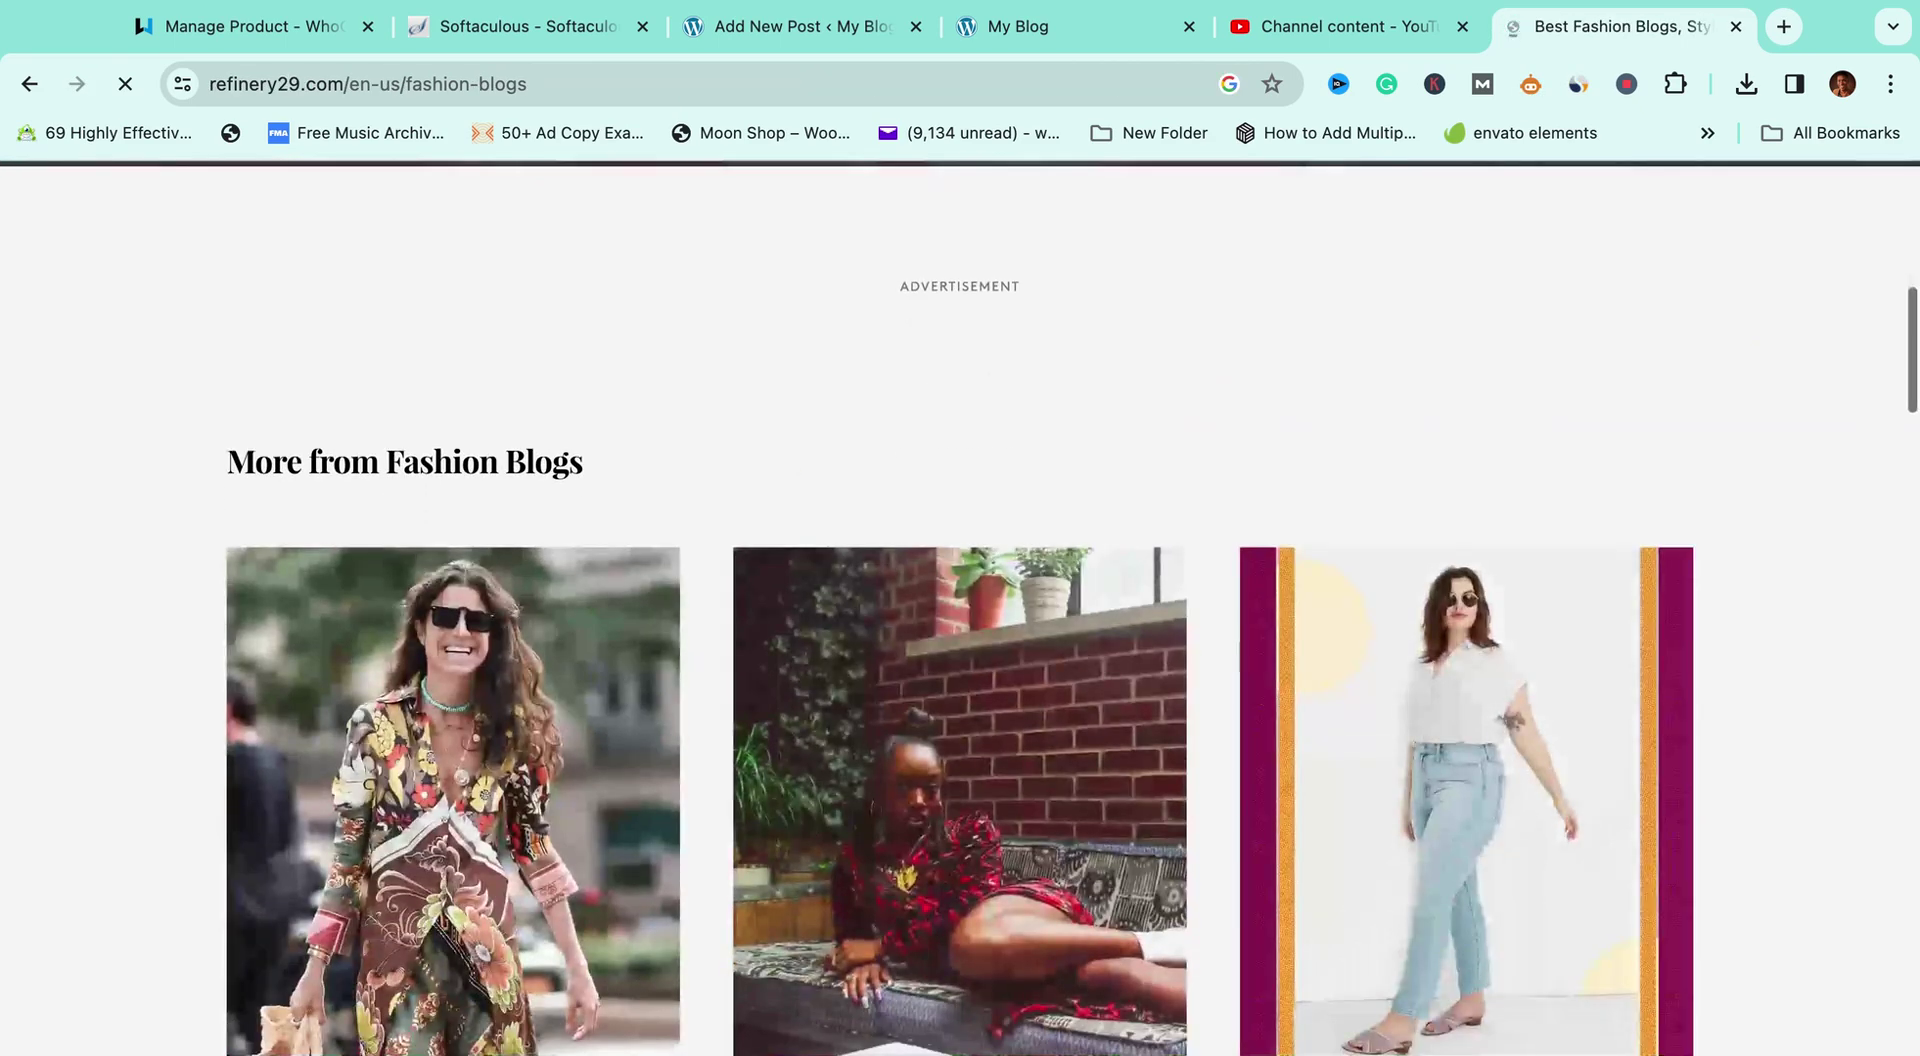
scroll(645, 497, "up", 10)
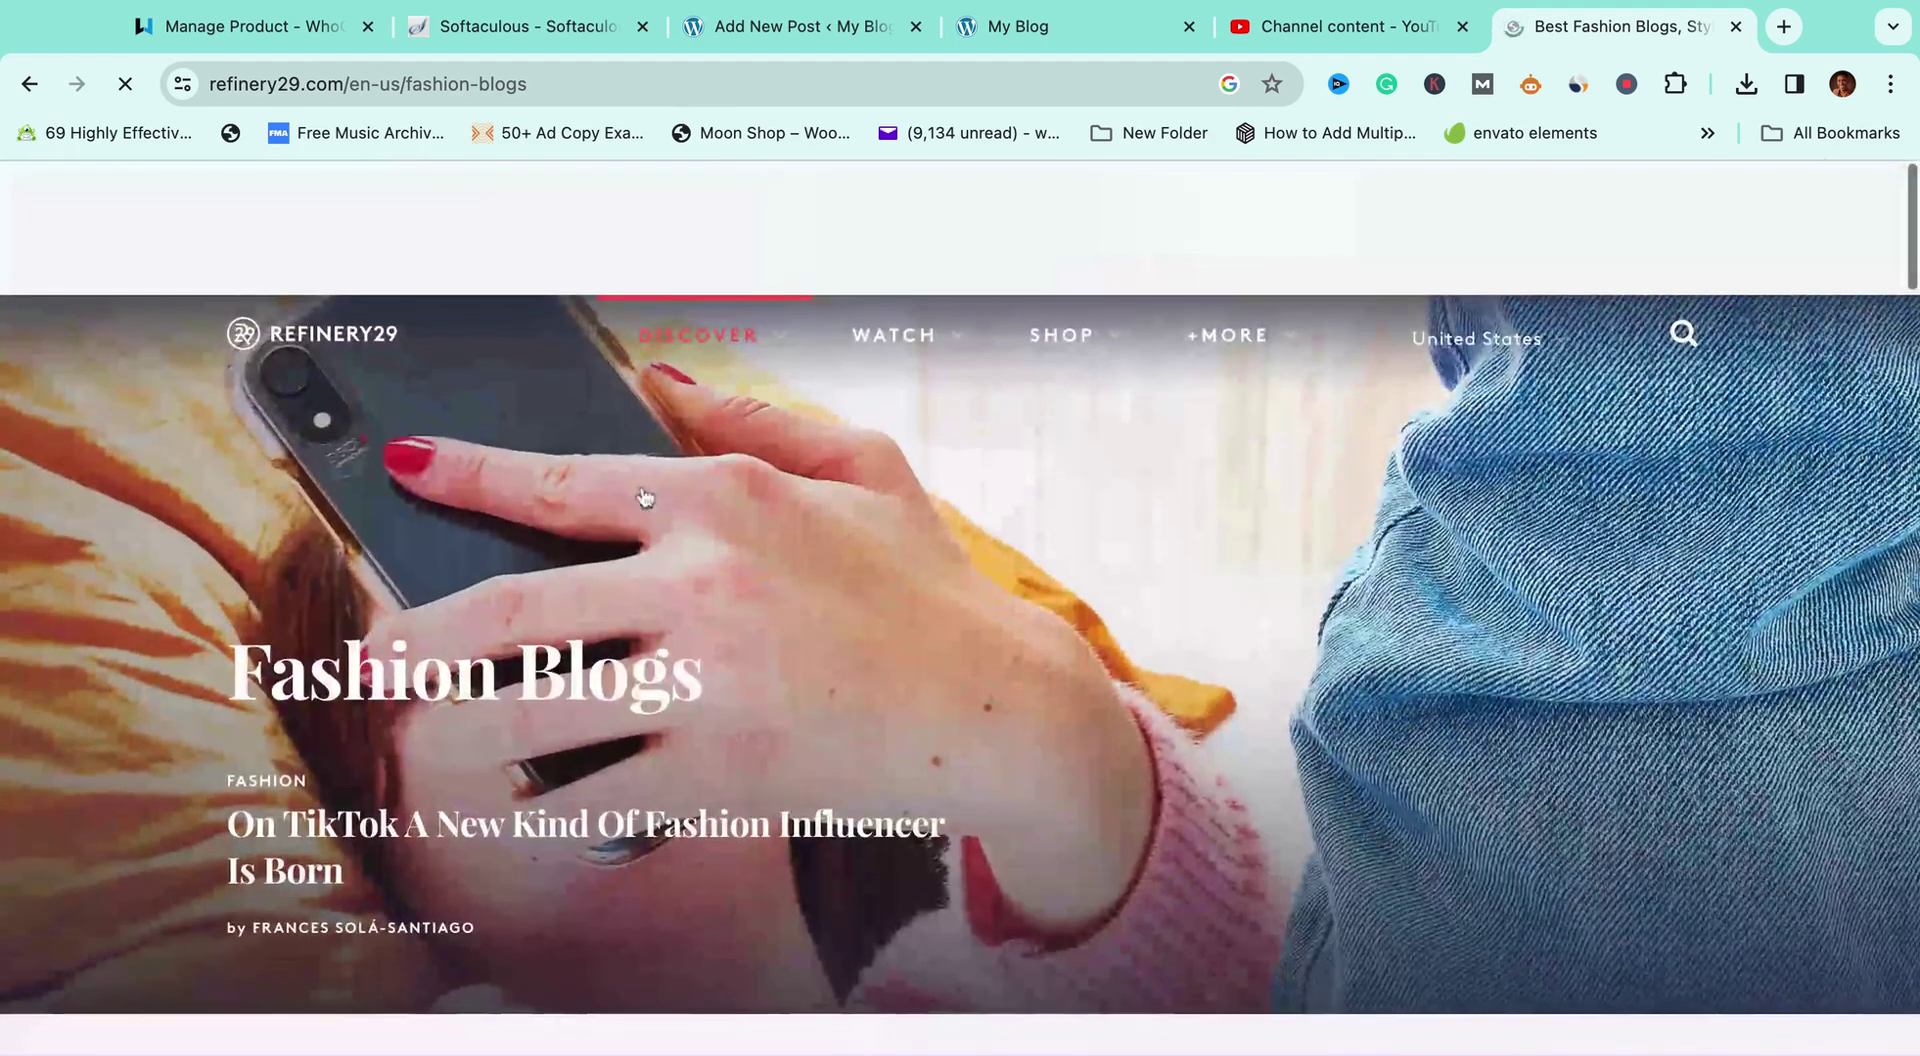
left_click(756, 335)
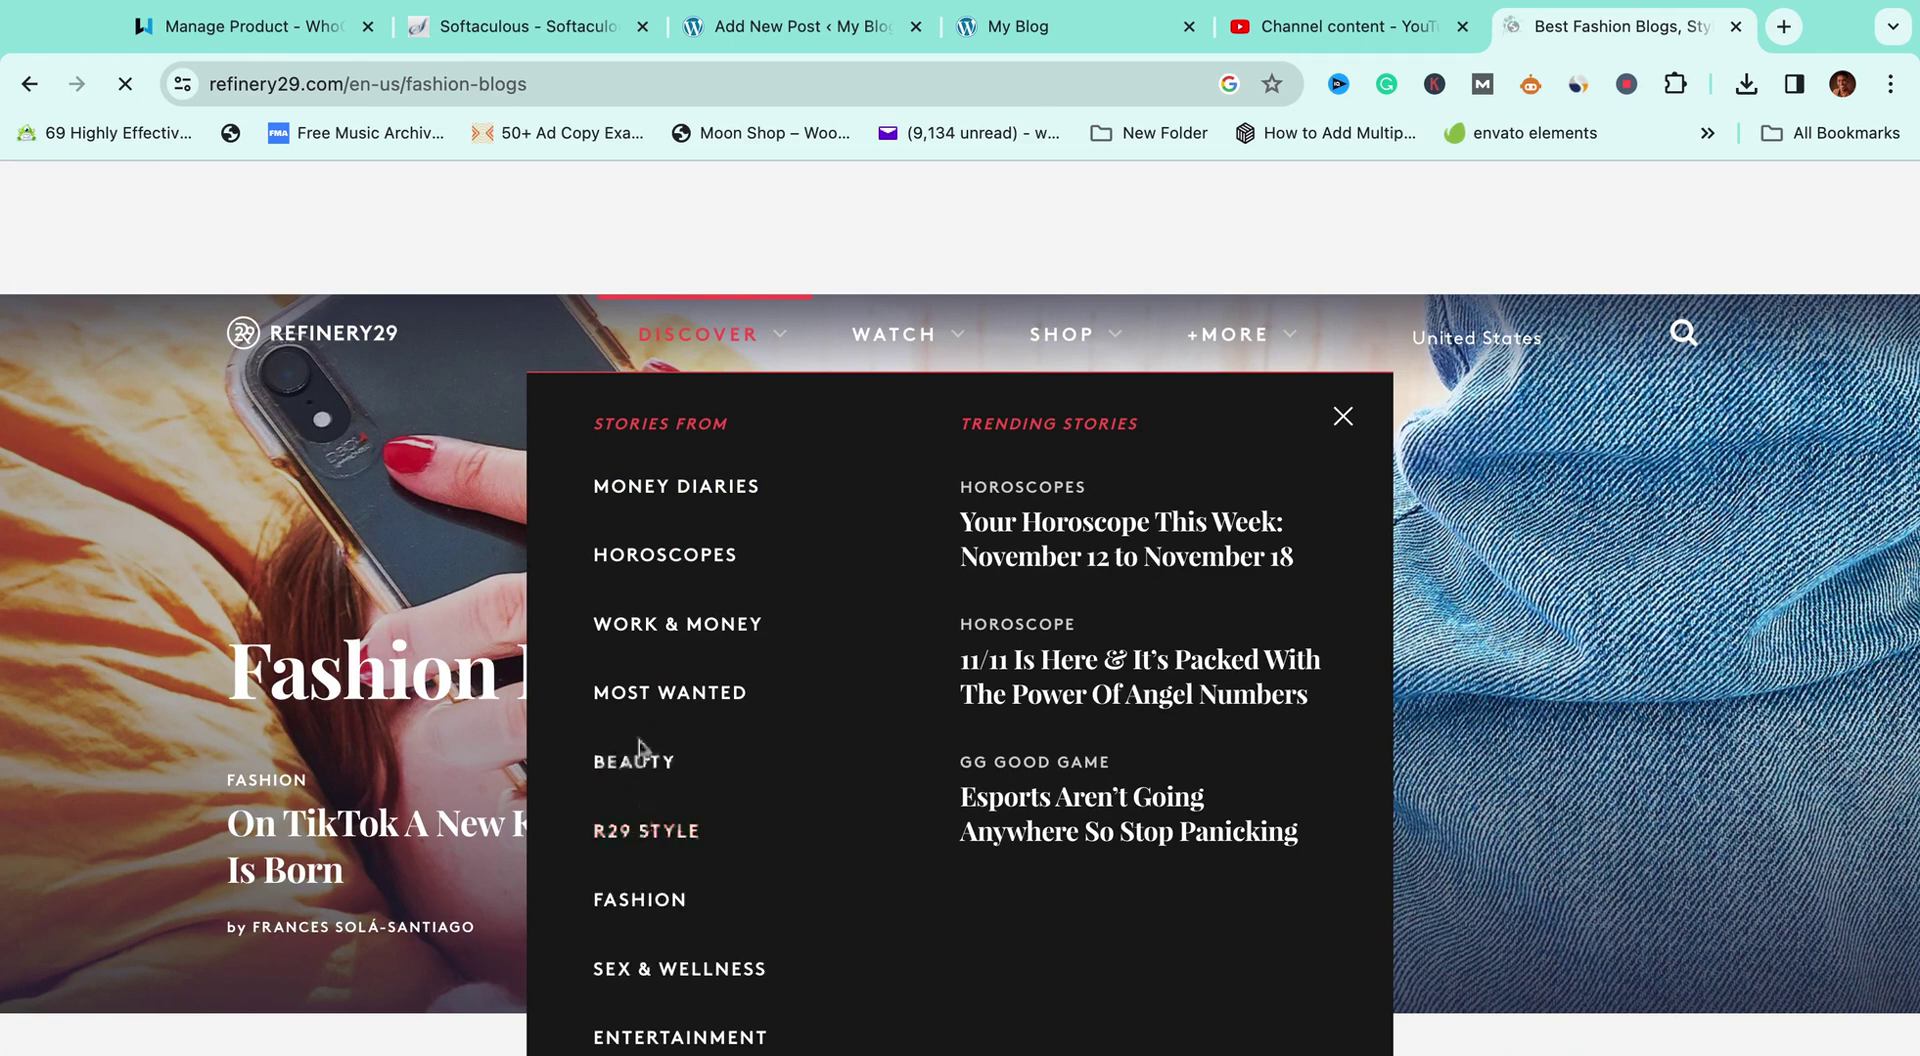
Step: Open the Leandra Medine personal-style article and select its headline
scroll(894, 506, "down", 10)
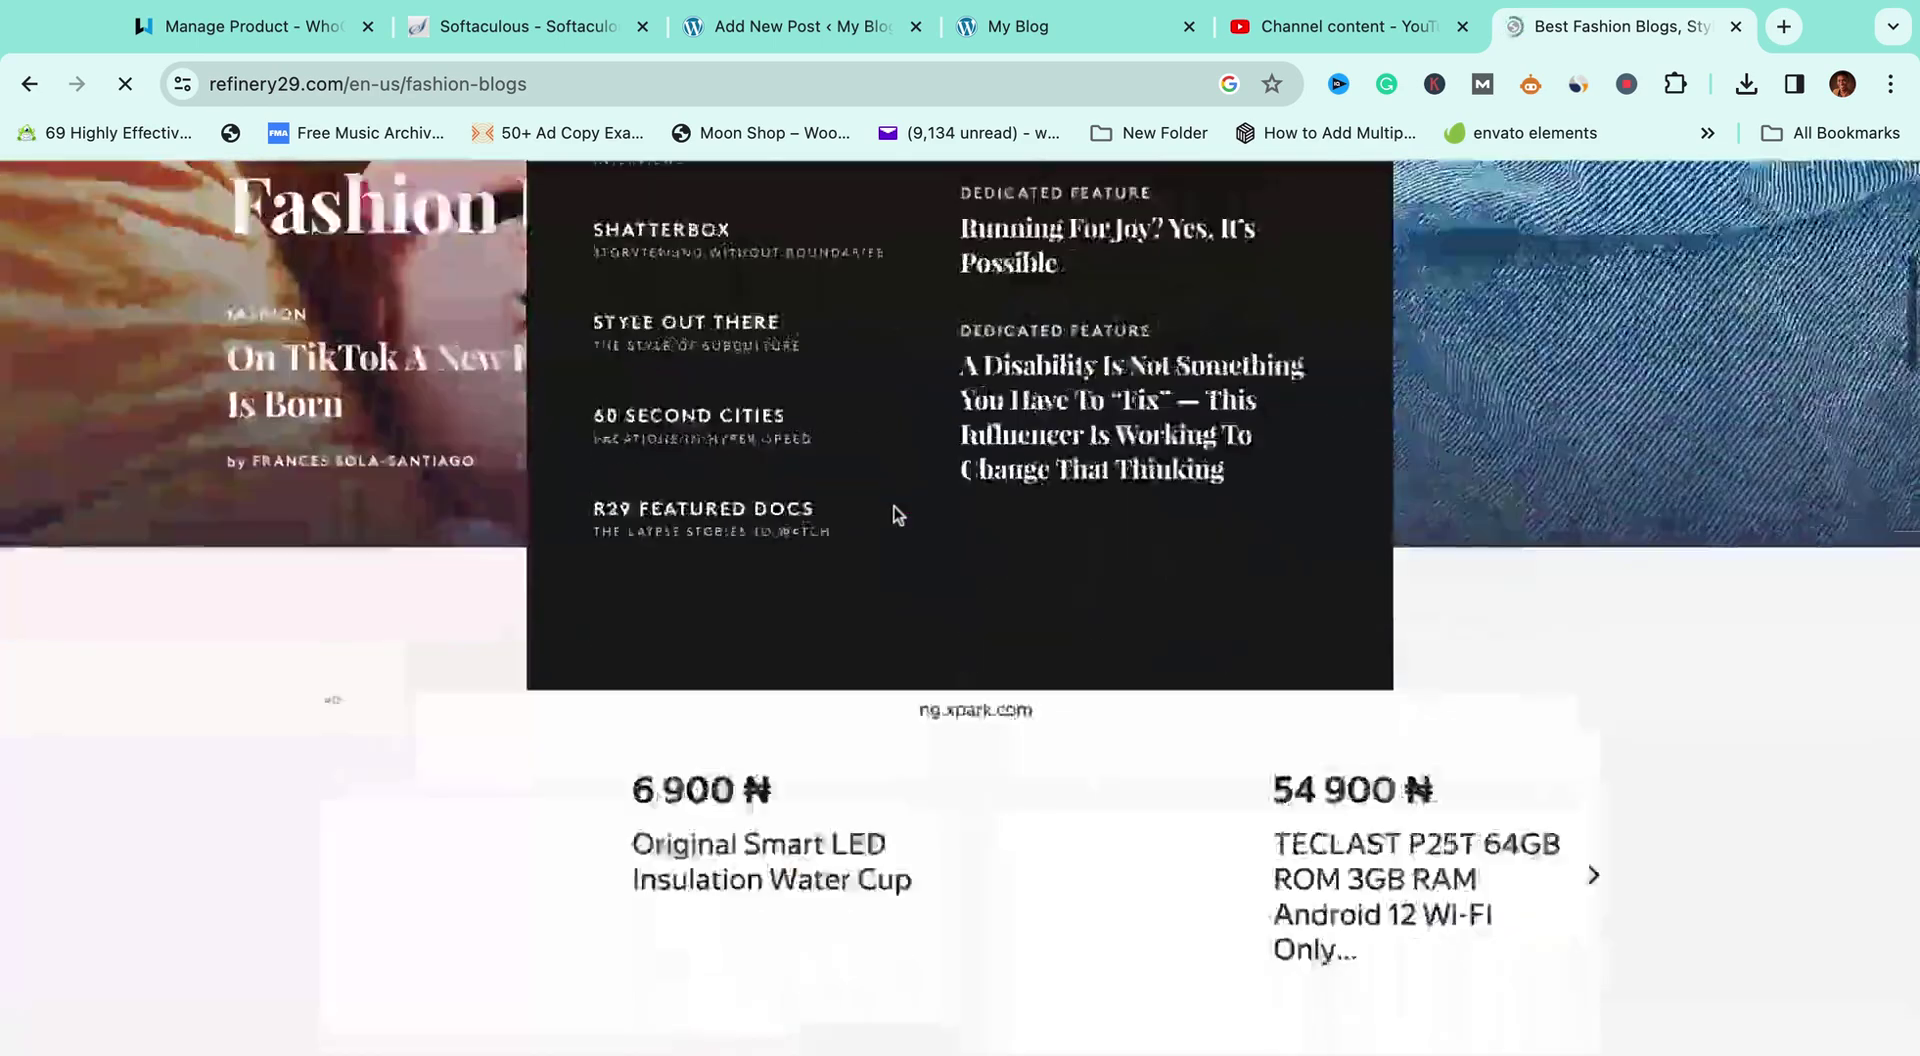
scroll(518, 755, "down", 10)
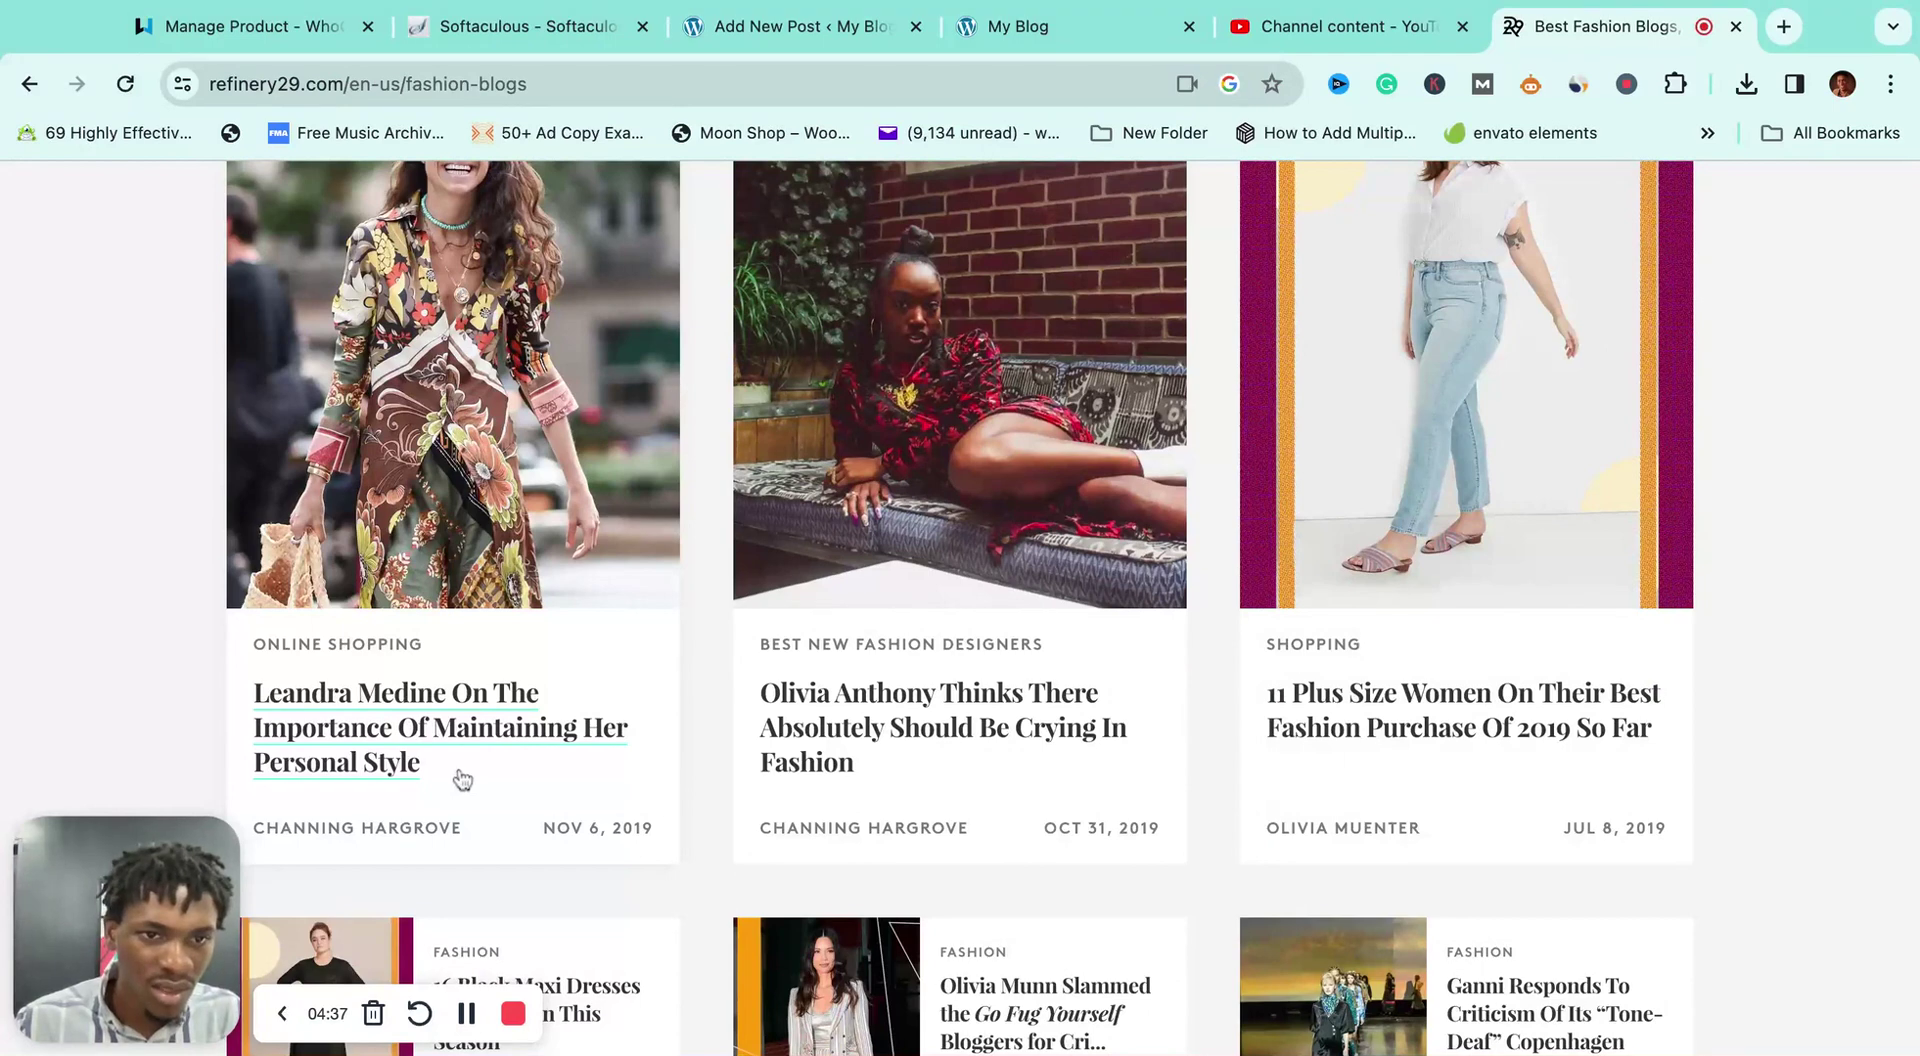
triple_click(185, 680)
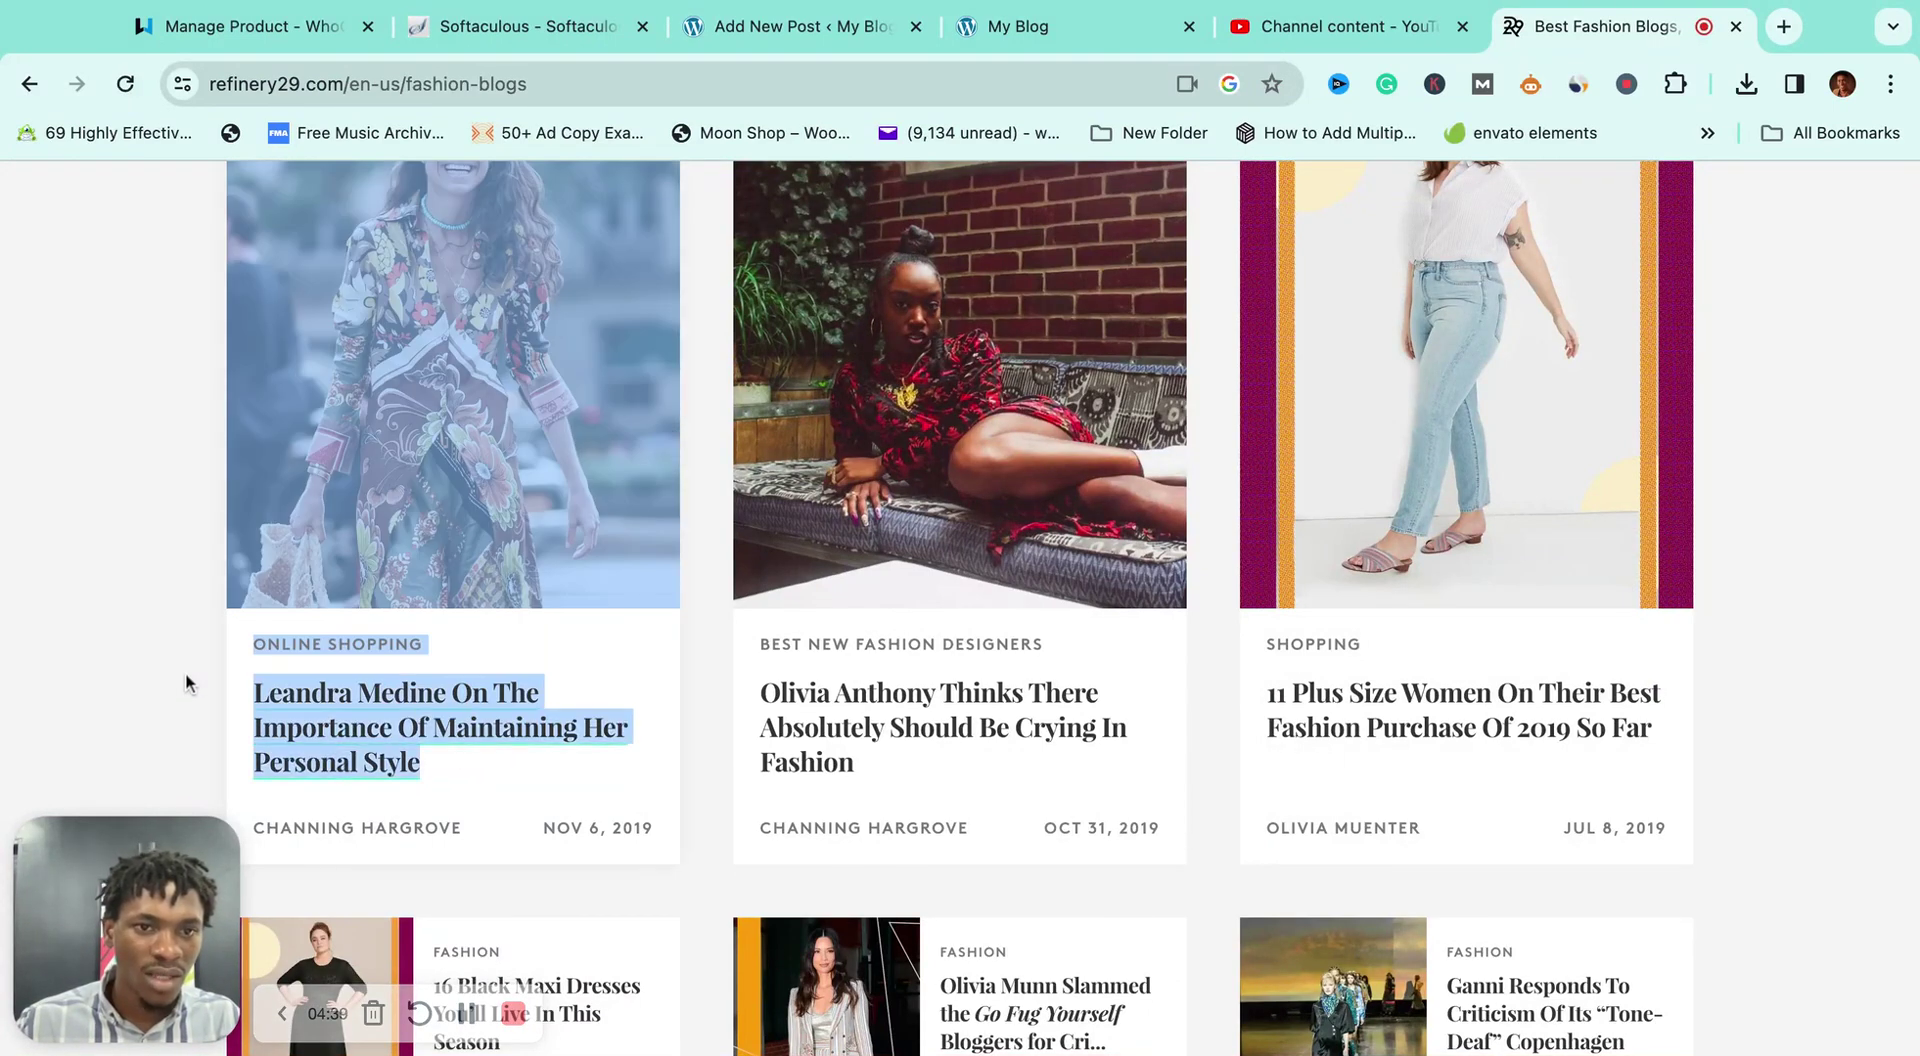
left_click(458, 798)
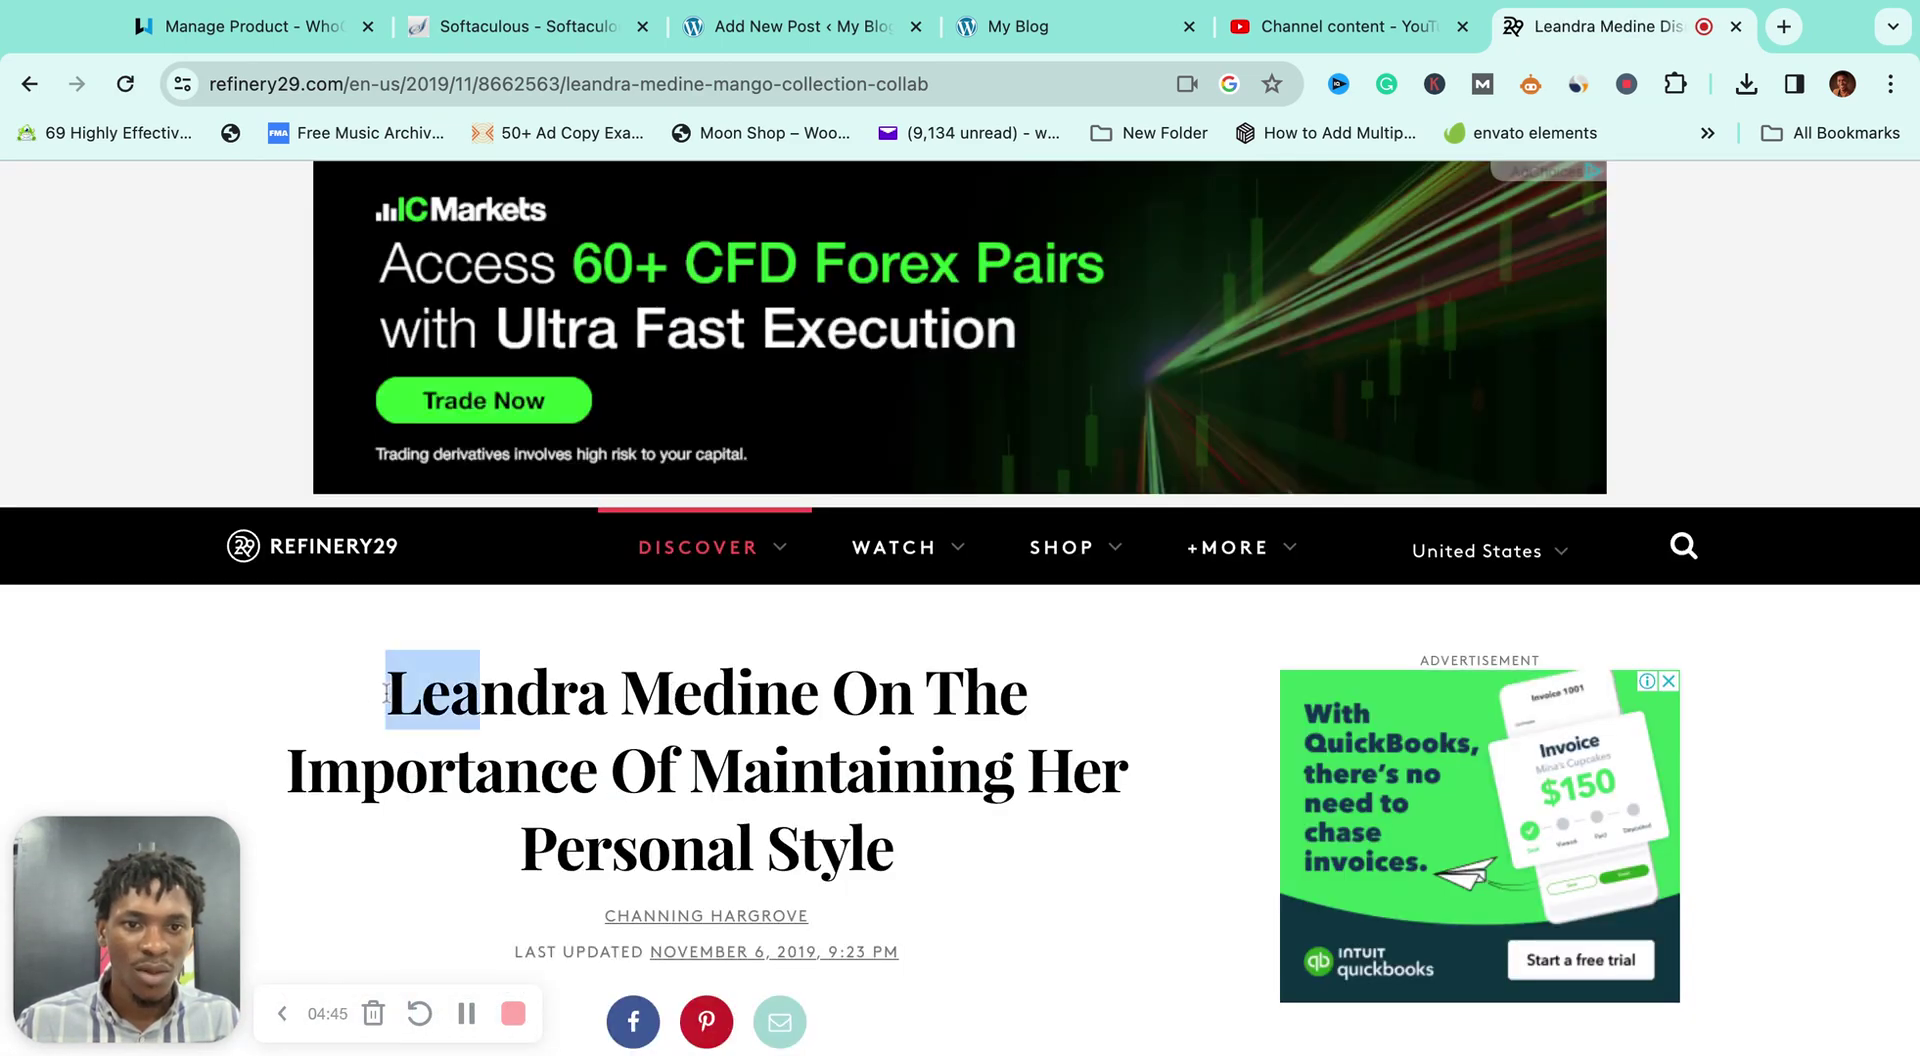
triple_click(386, 692)
key("ctrl+c")
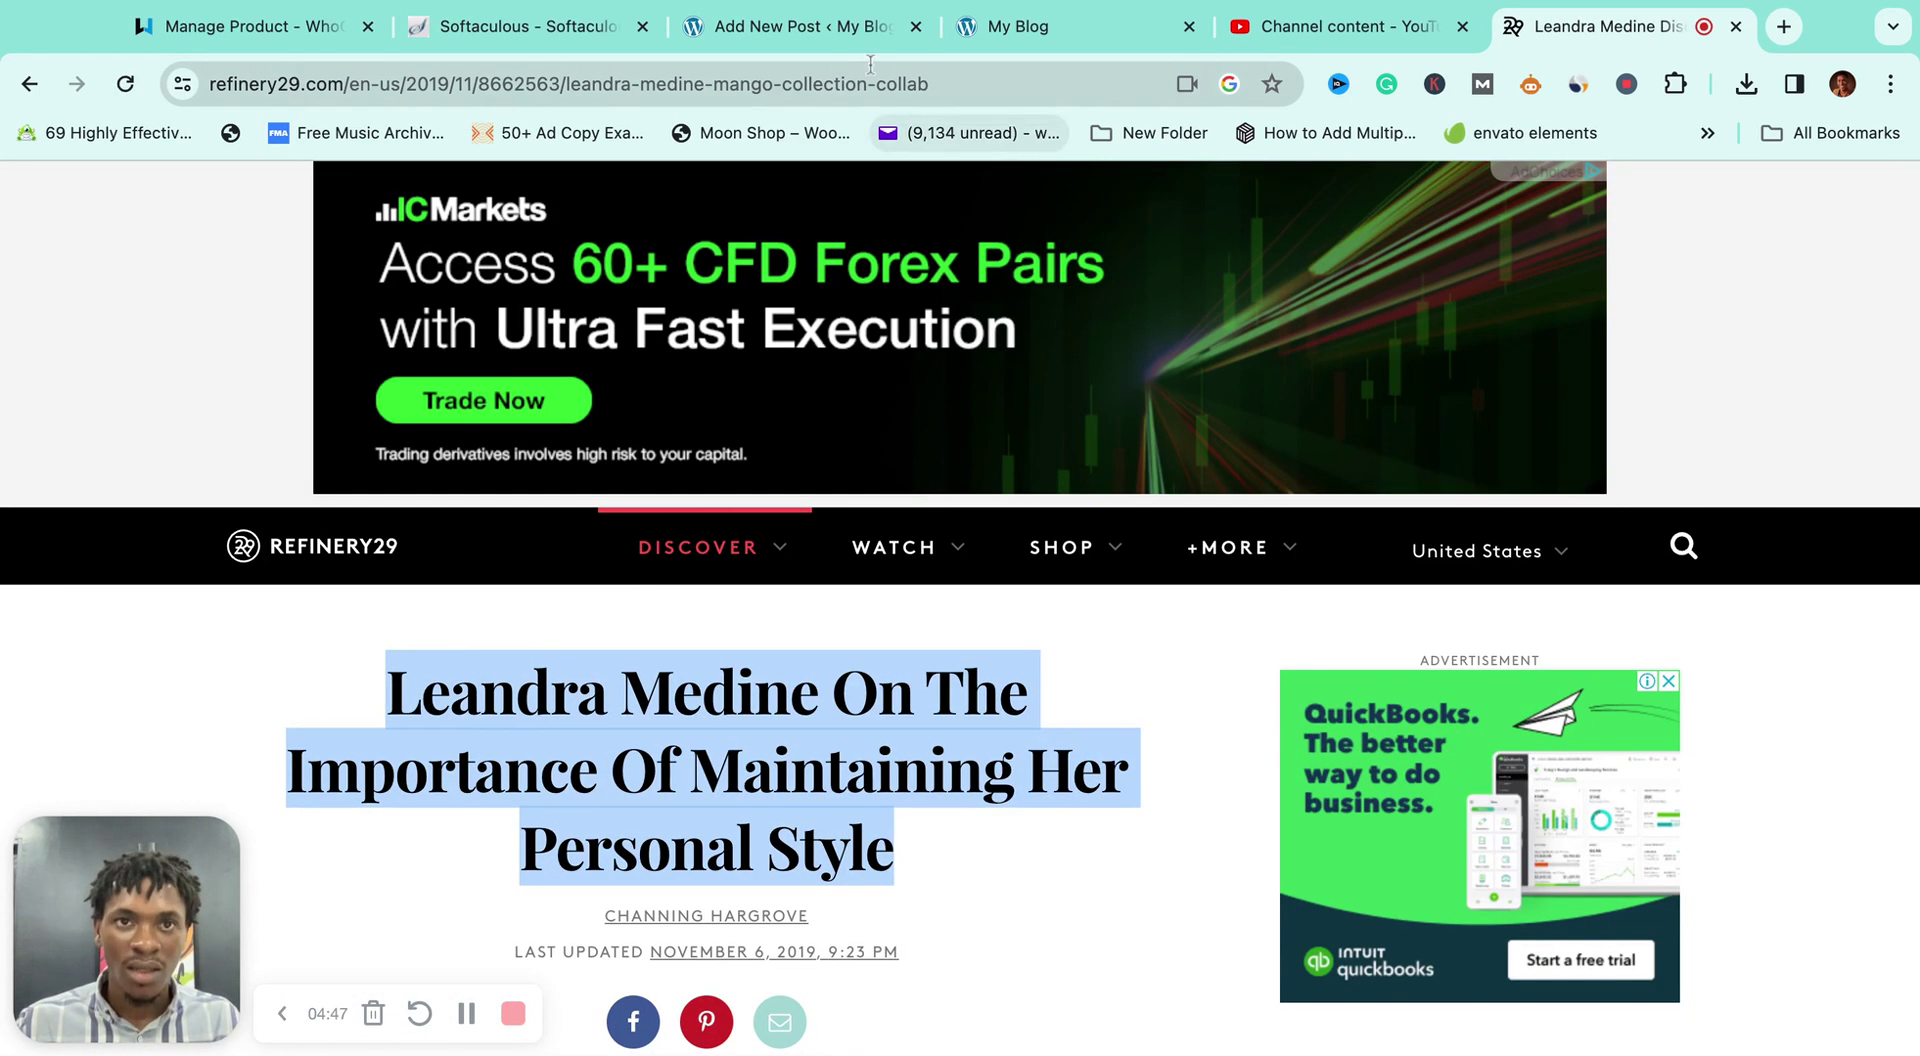
Step: Paste 'Leandra Medine On The Importance Of Maintaining Her Personal Style' as the post title
left_click(840, 28)
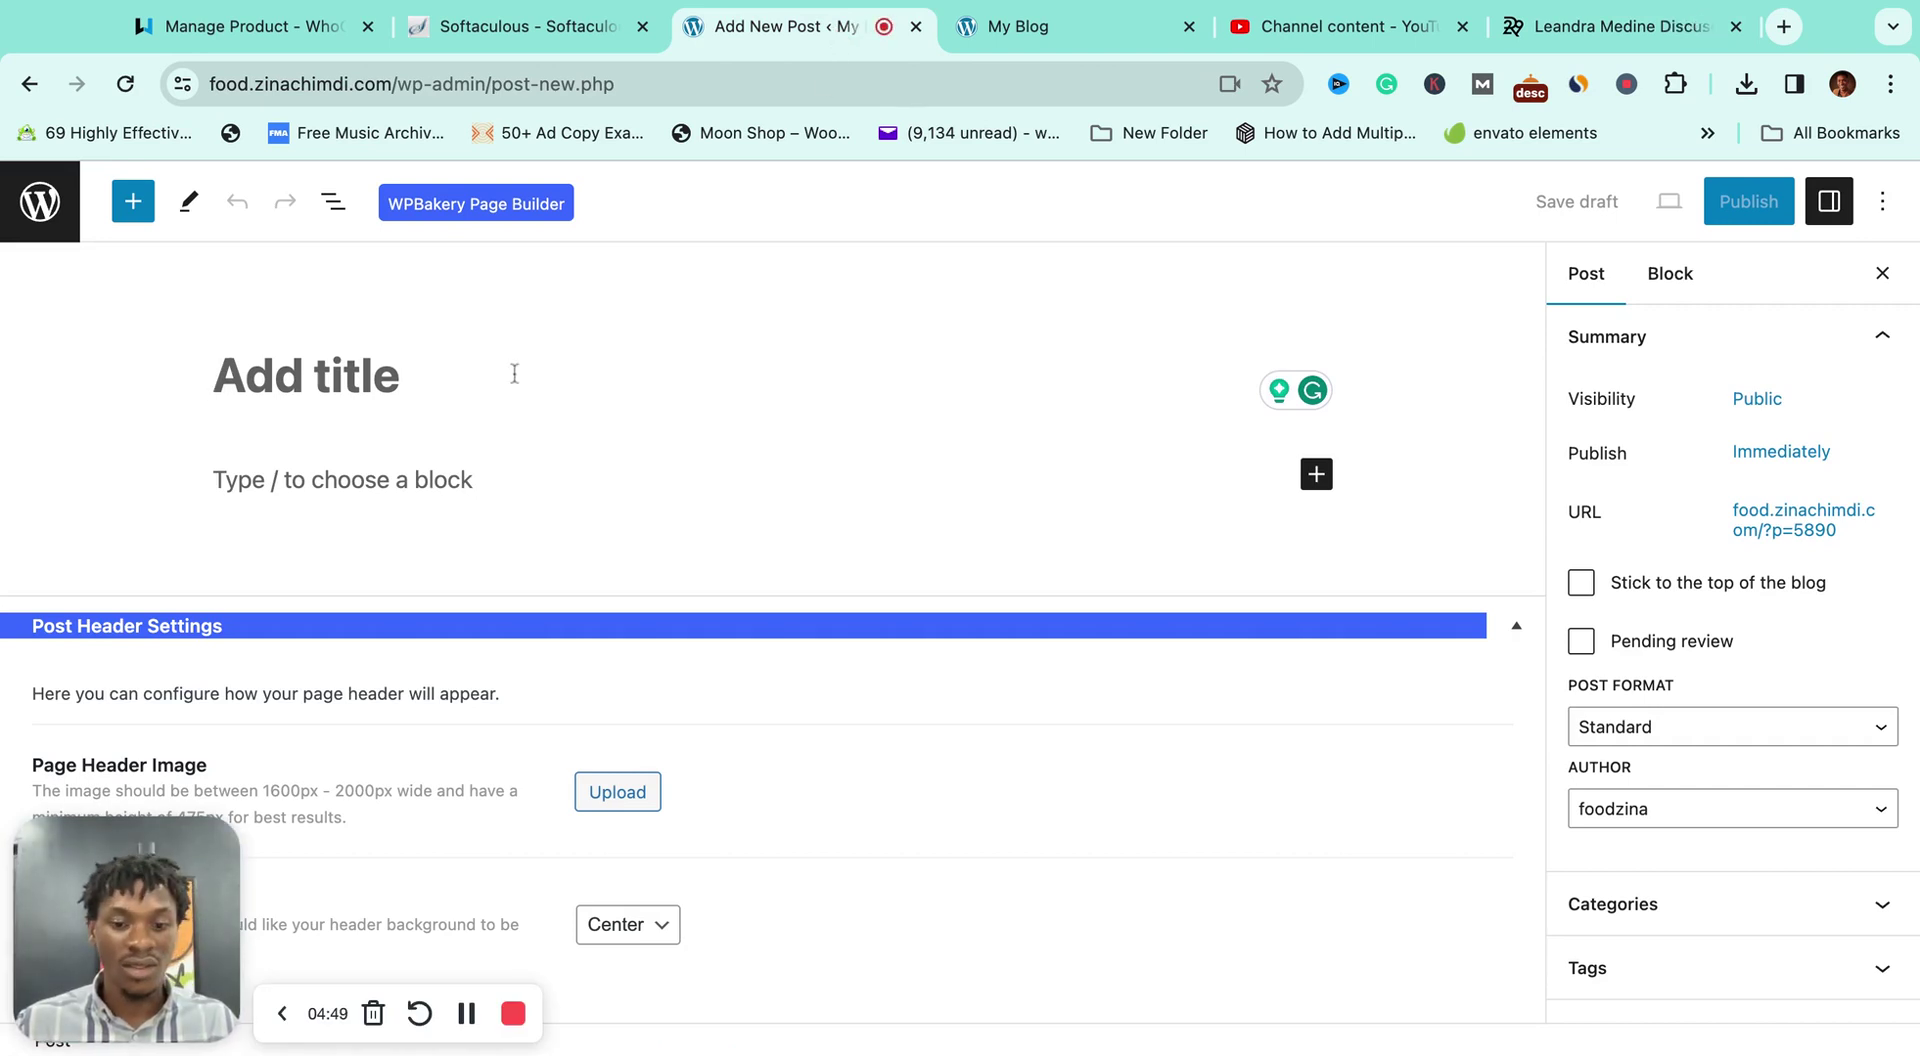
key("ctrl+v")
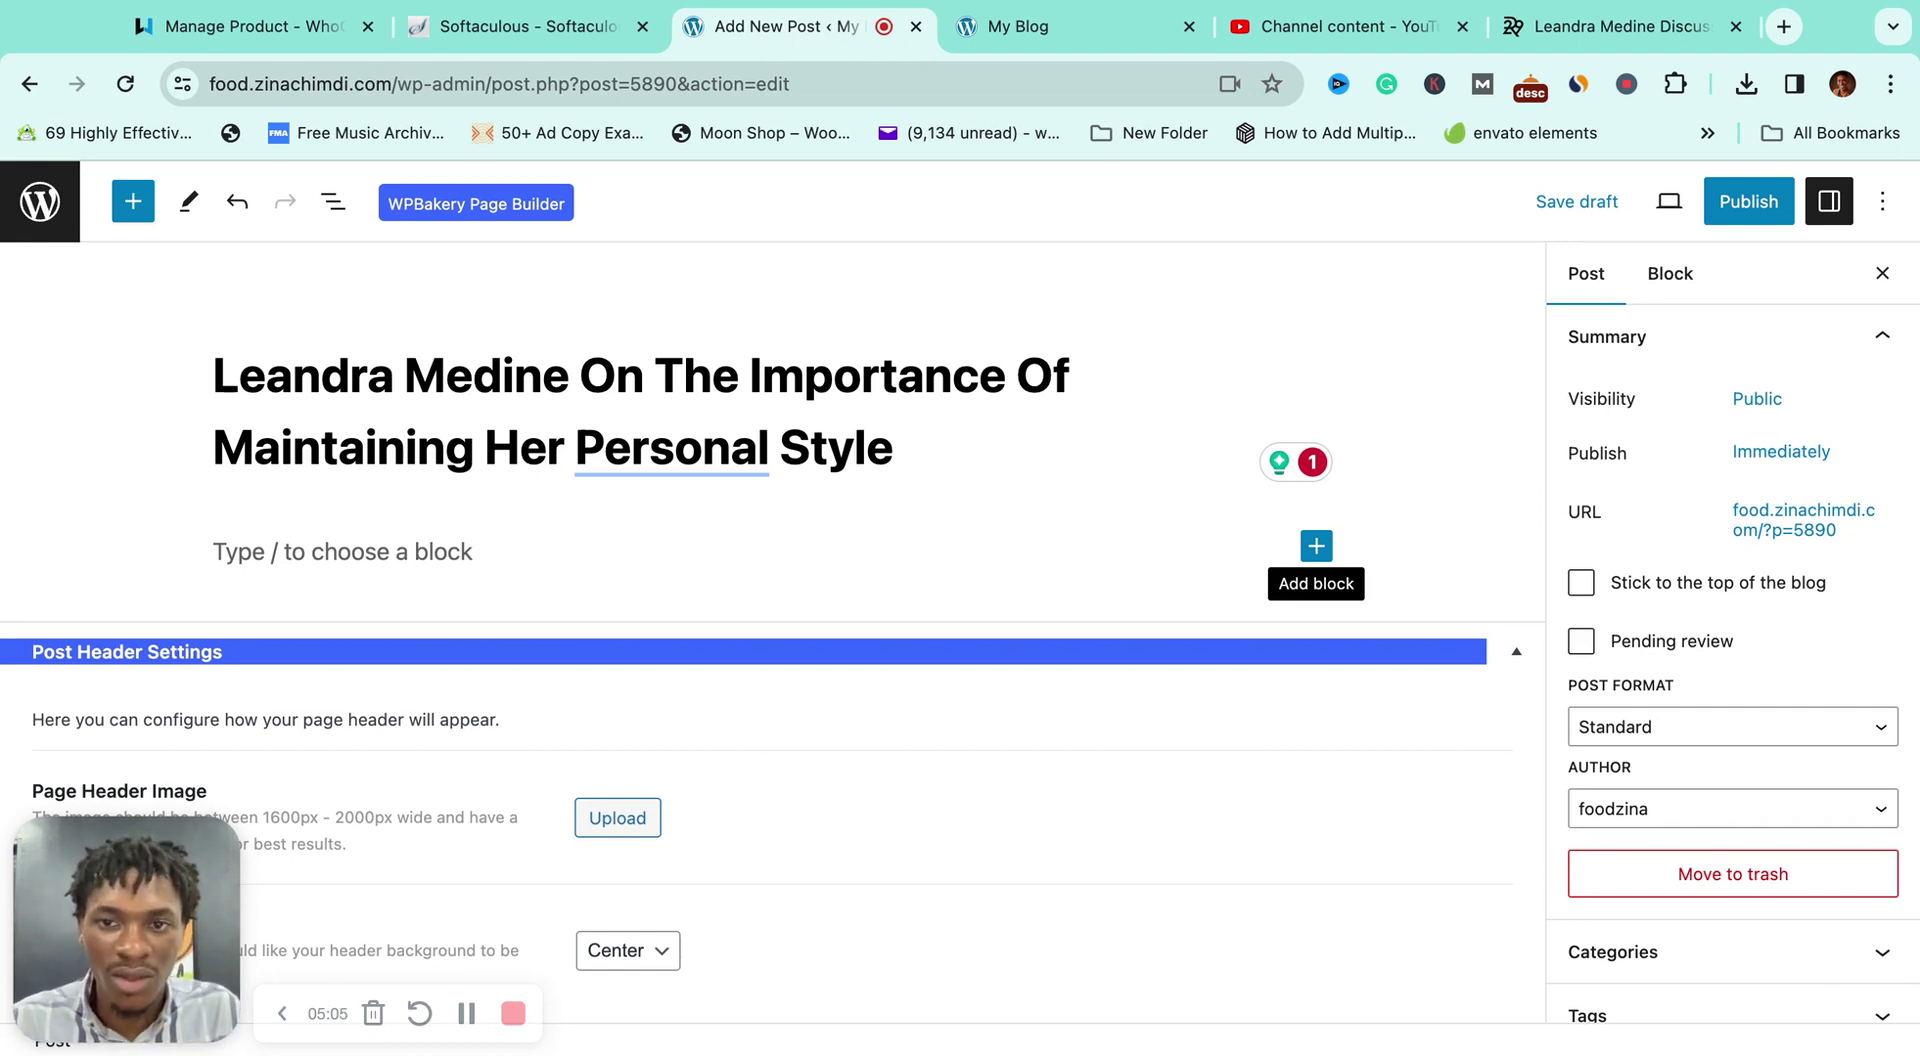
left_click(1316, 546)
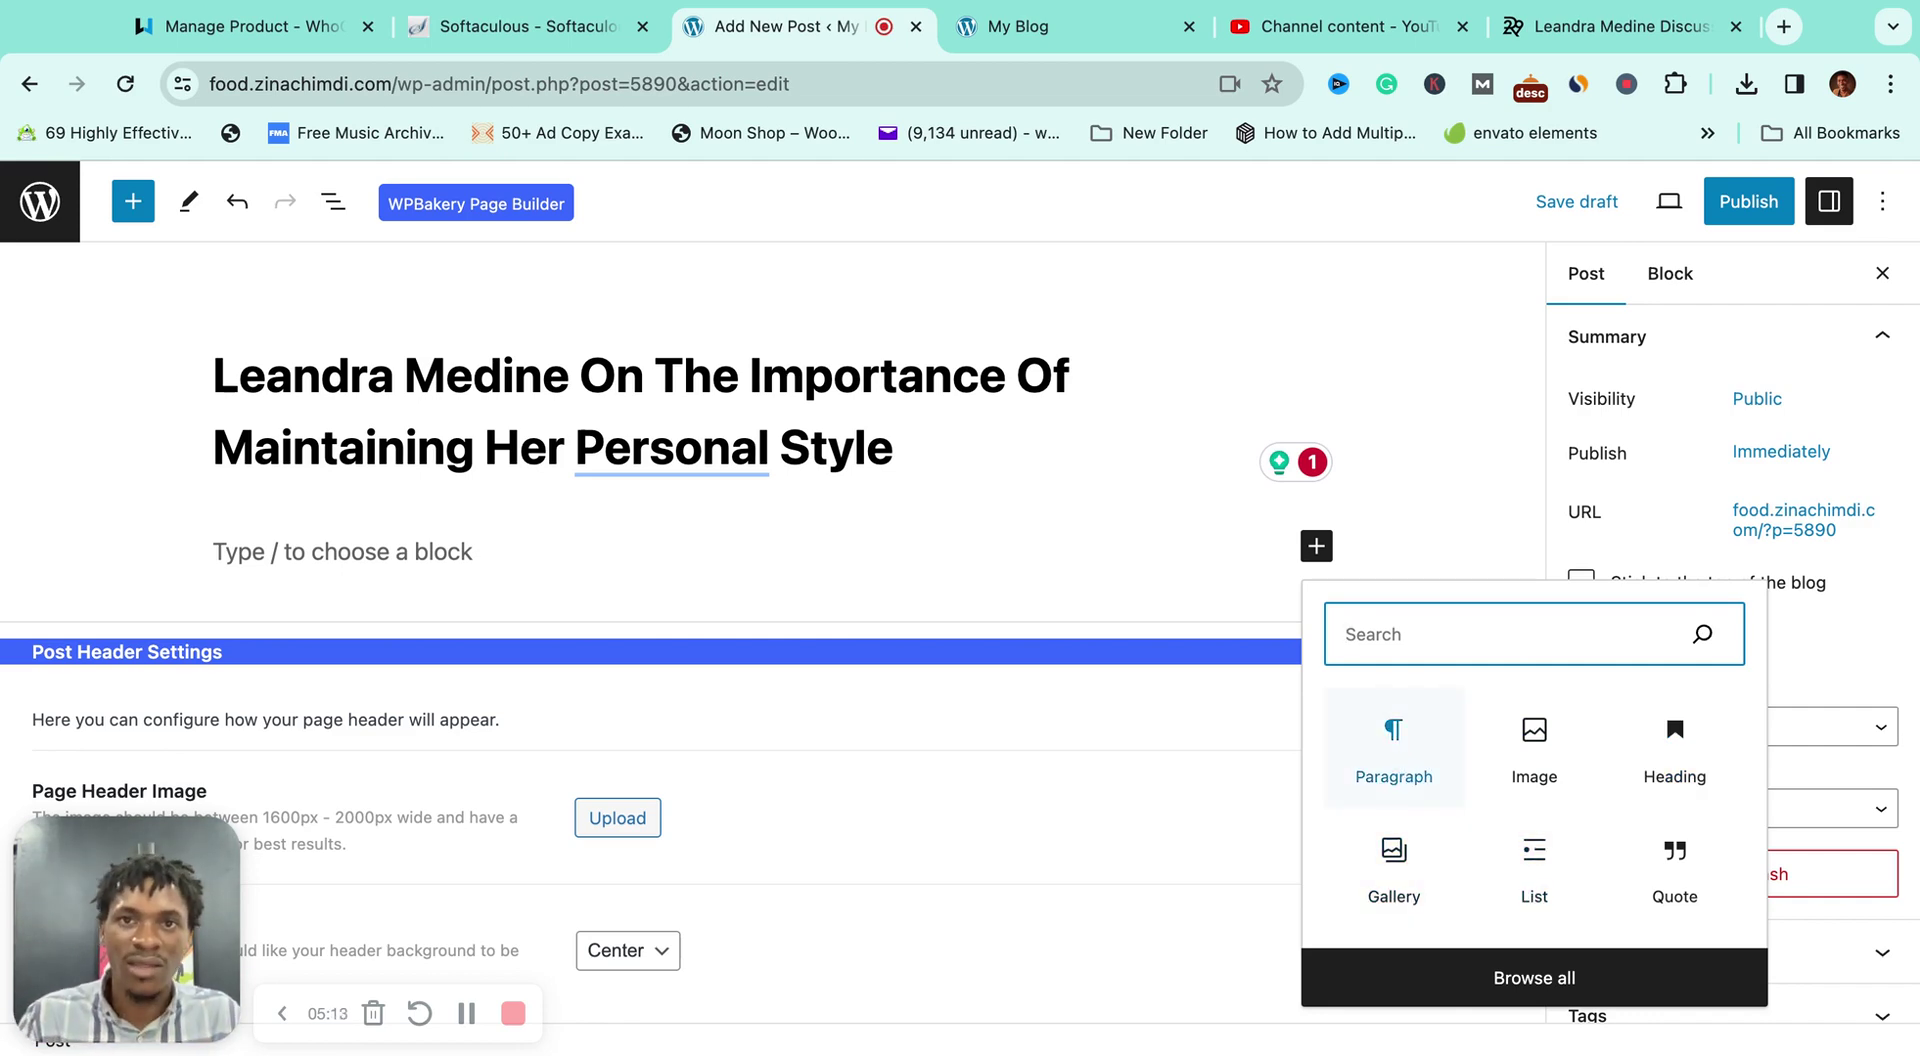
Step: Select the Refinery29 article's whole first paragraph for copying
left_click(1610, 26)
left_click(1238, 545)
scroll(1054, 800, "down", 7)
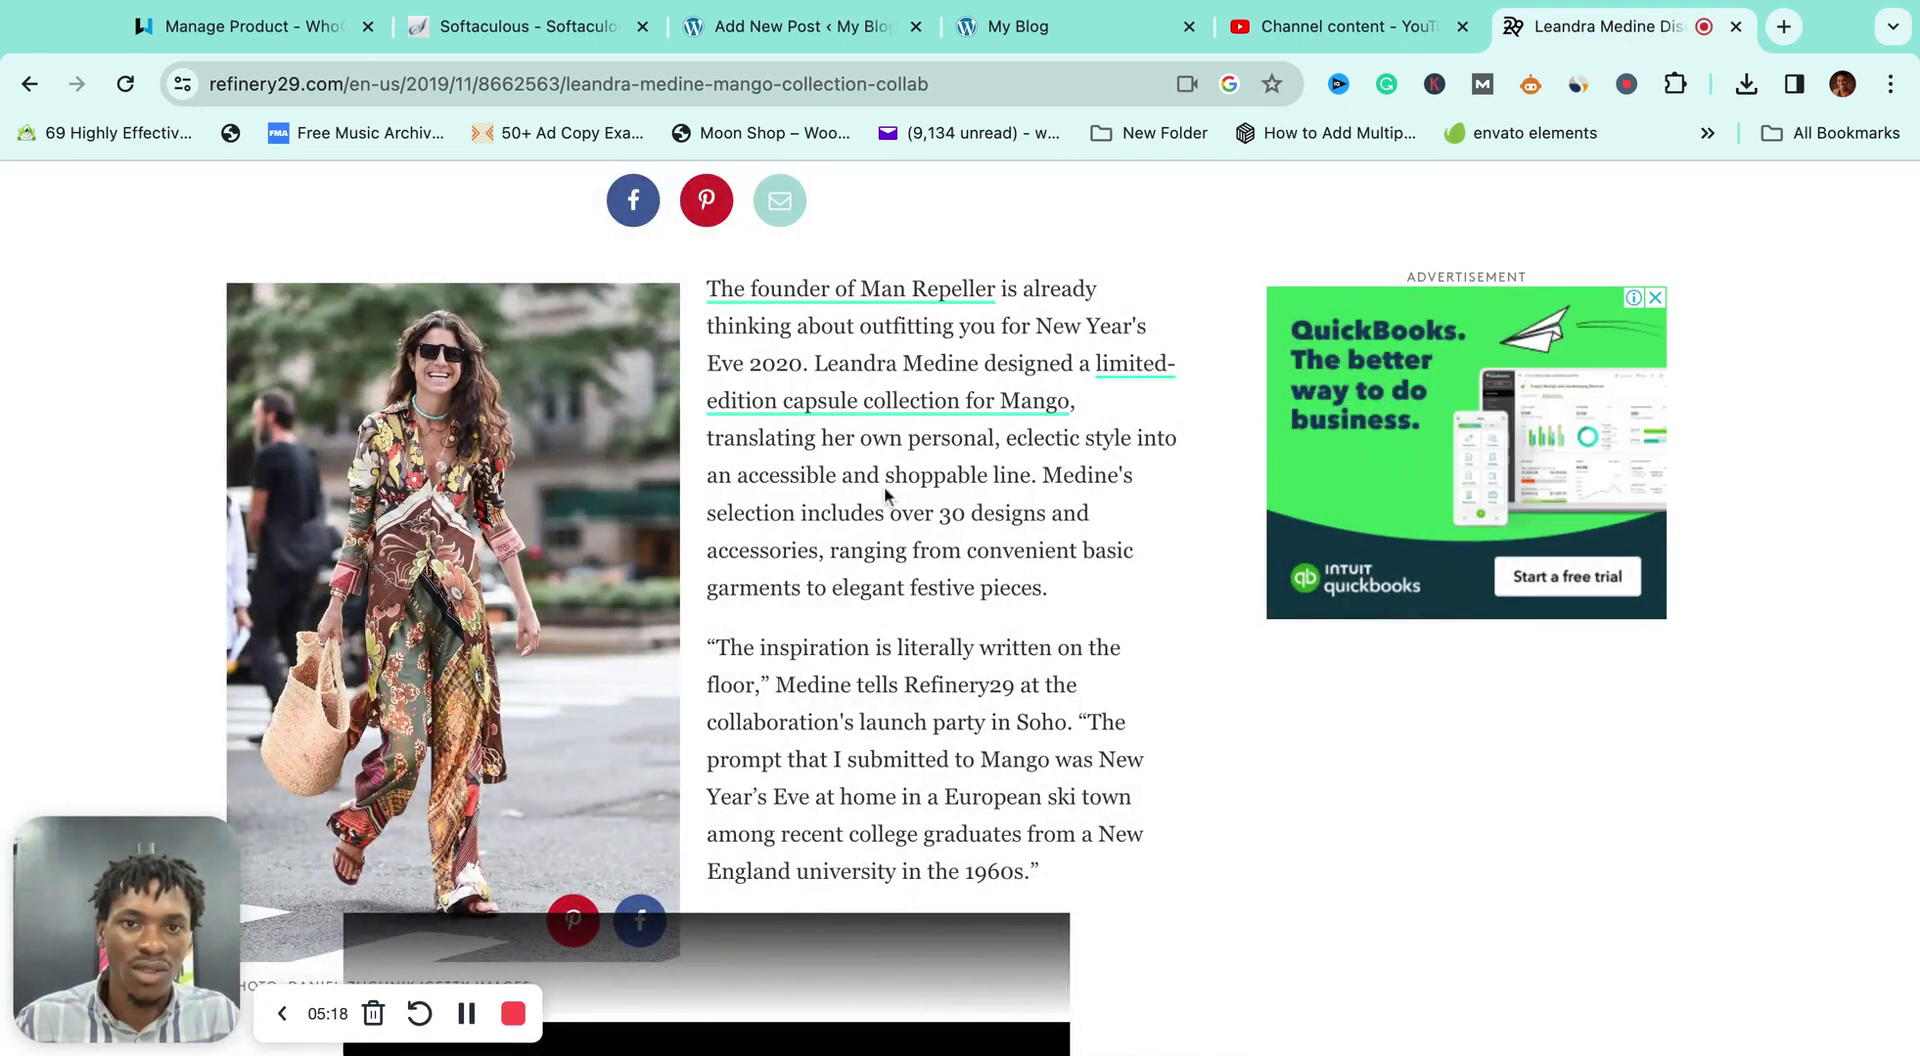
left_click_drag(884, 484, 1035, 795)
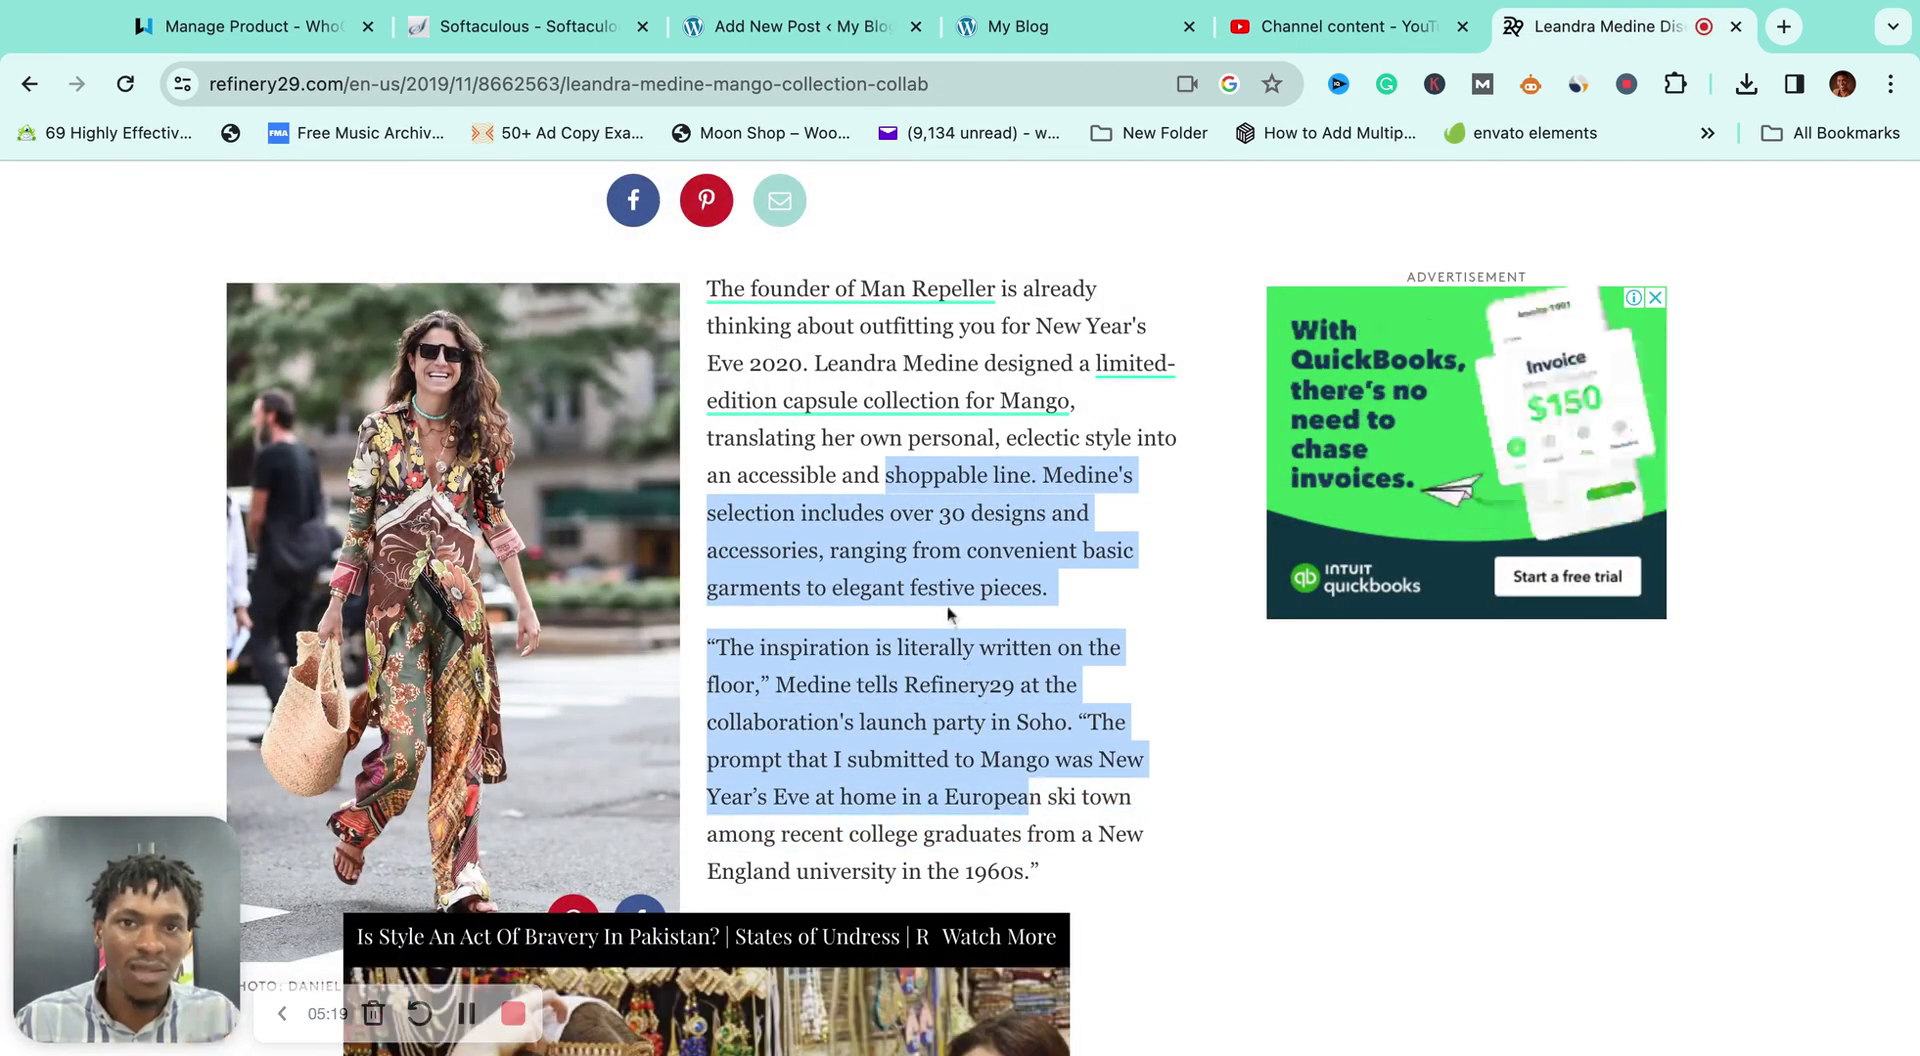
left_click(1127, 601)
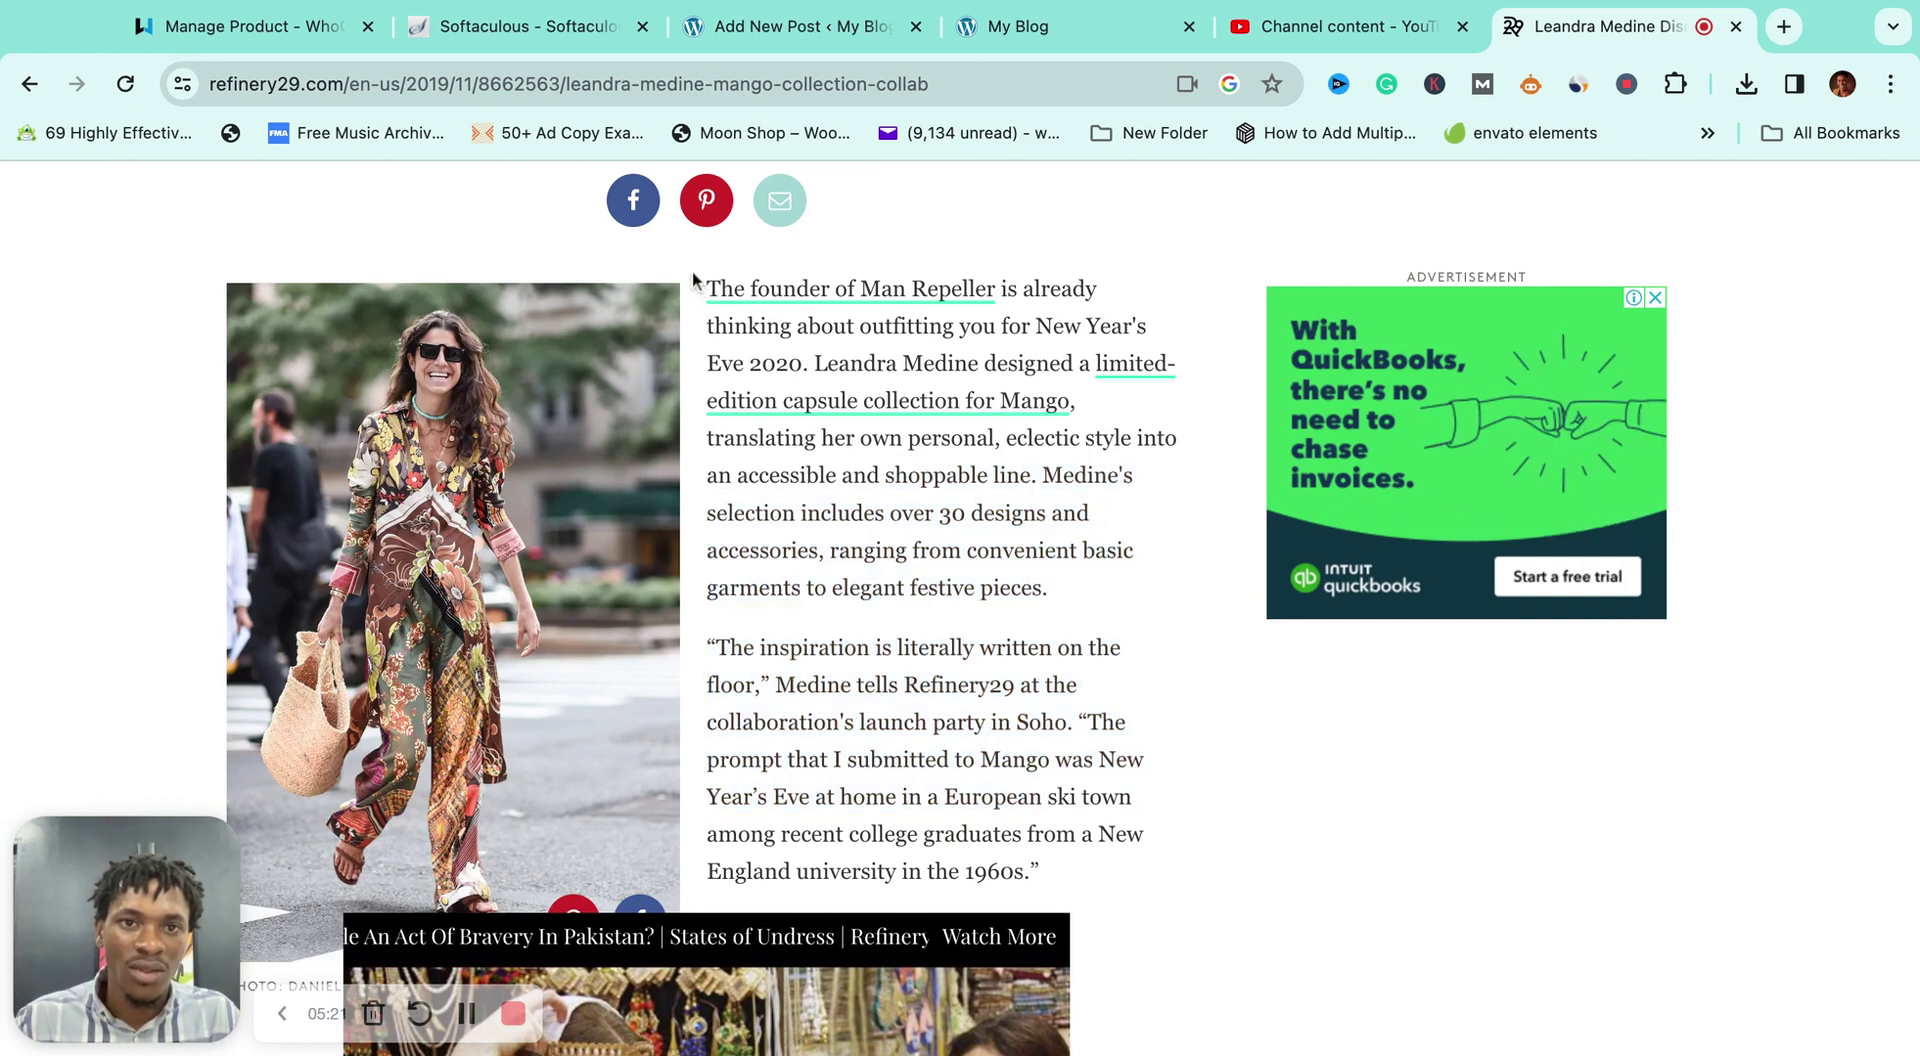
left_click_drag(692, 279, 1055, 590)
key("super+c")
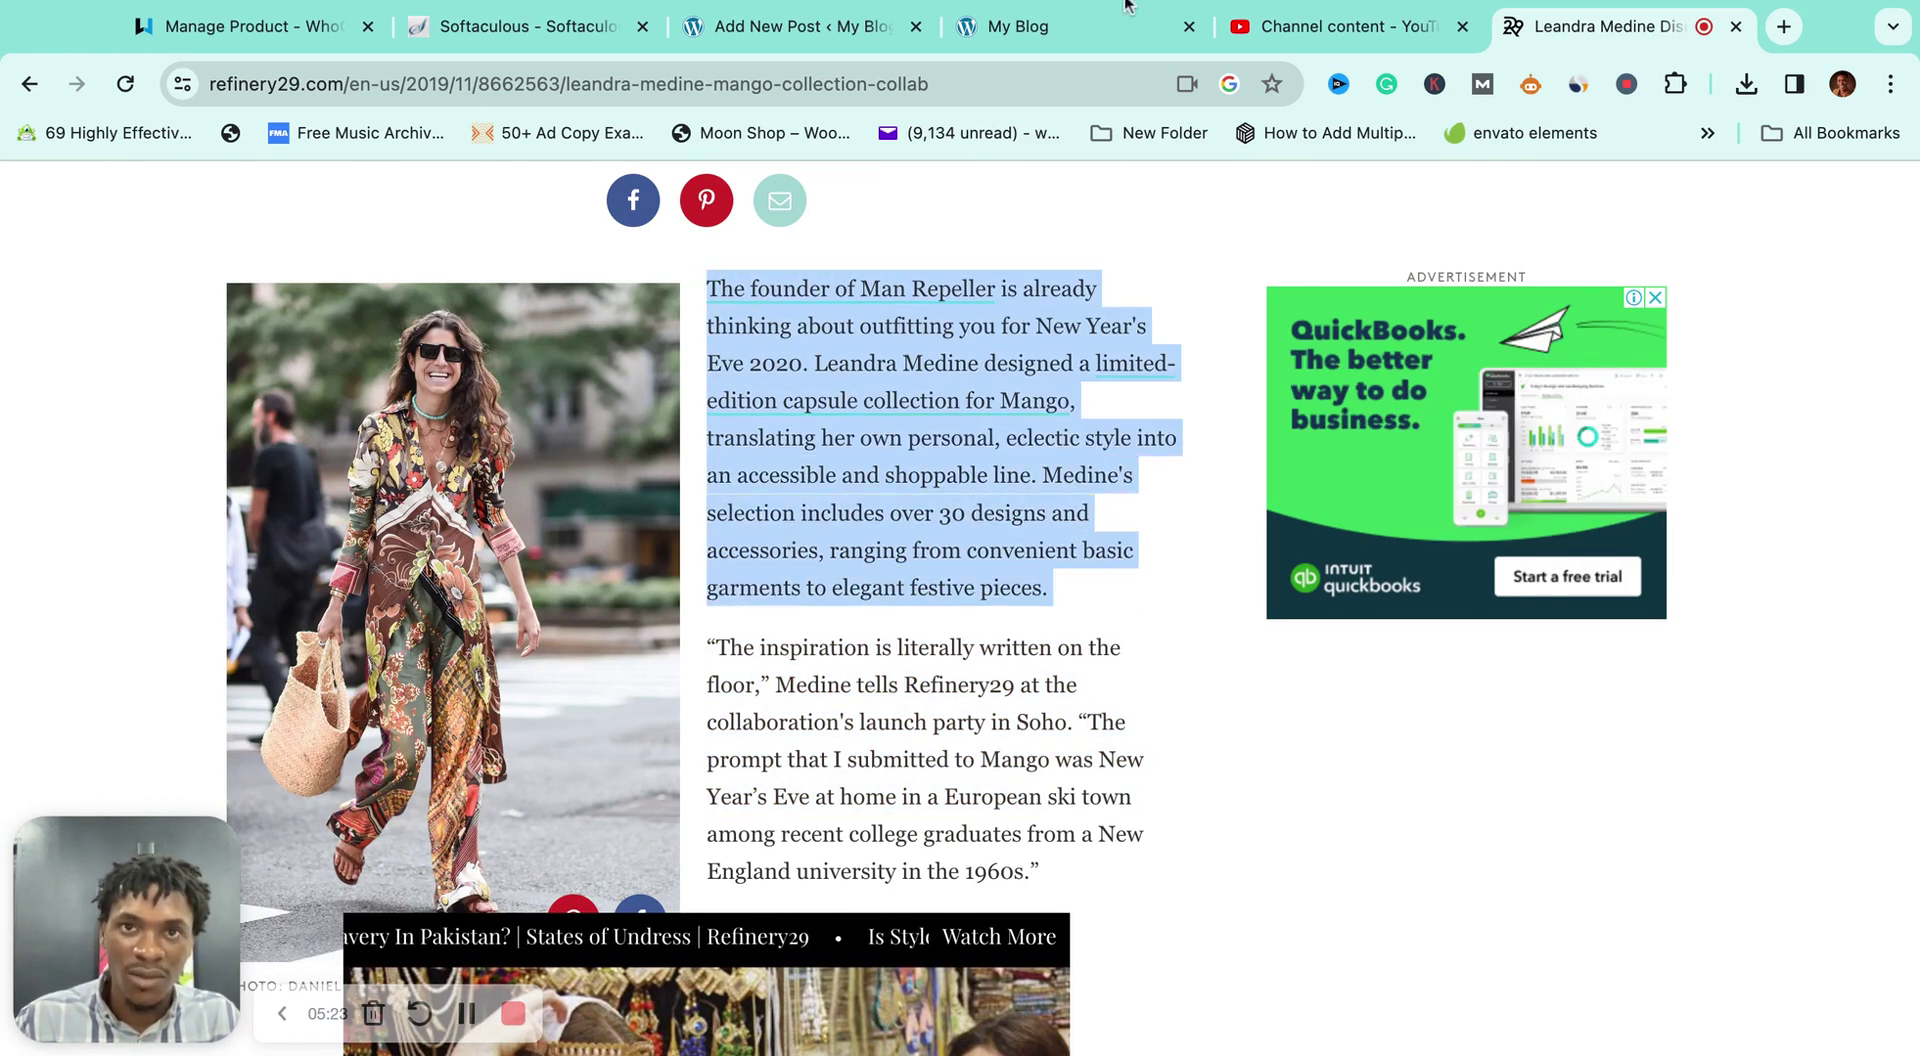
Step: Paste the Mango capsule collection paragraph into a new paragraph block in the post
left_click(790, 26)
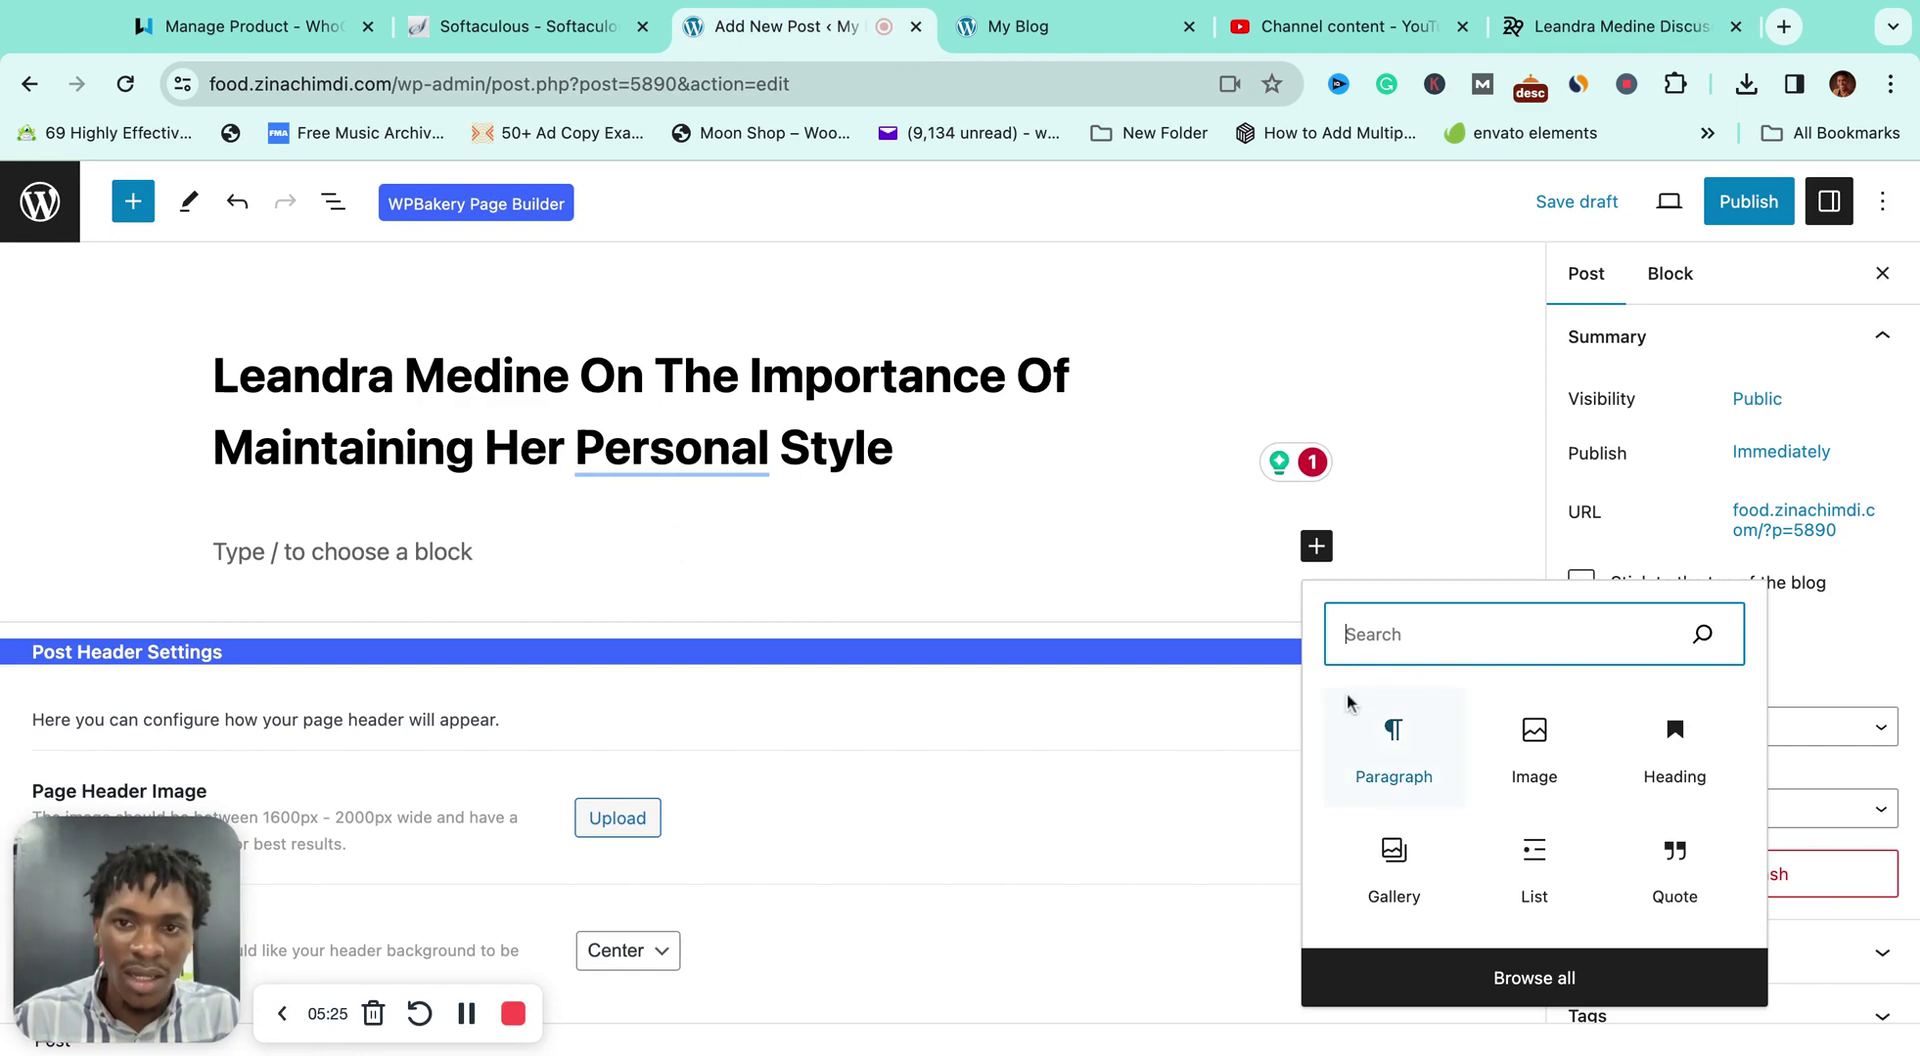
left_click(1393, 745)
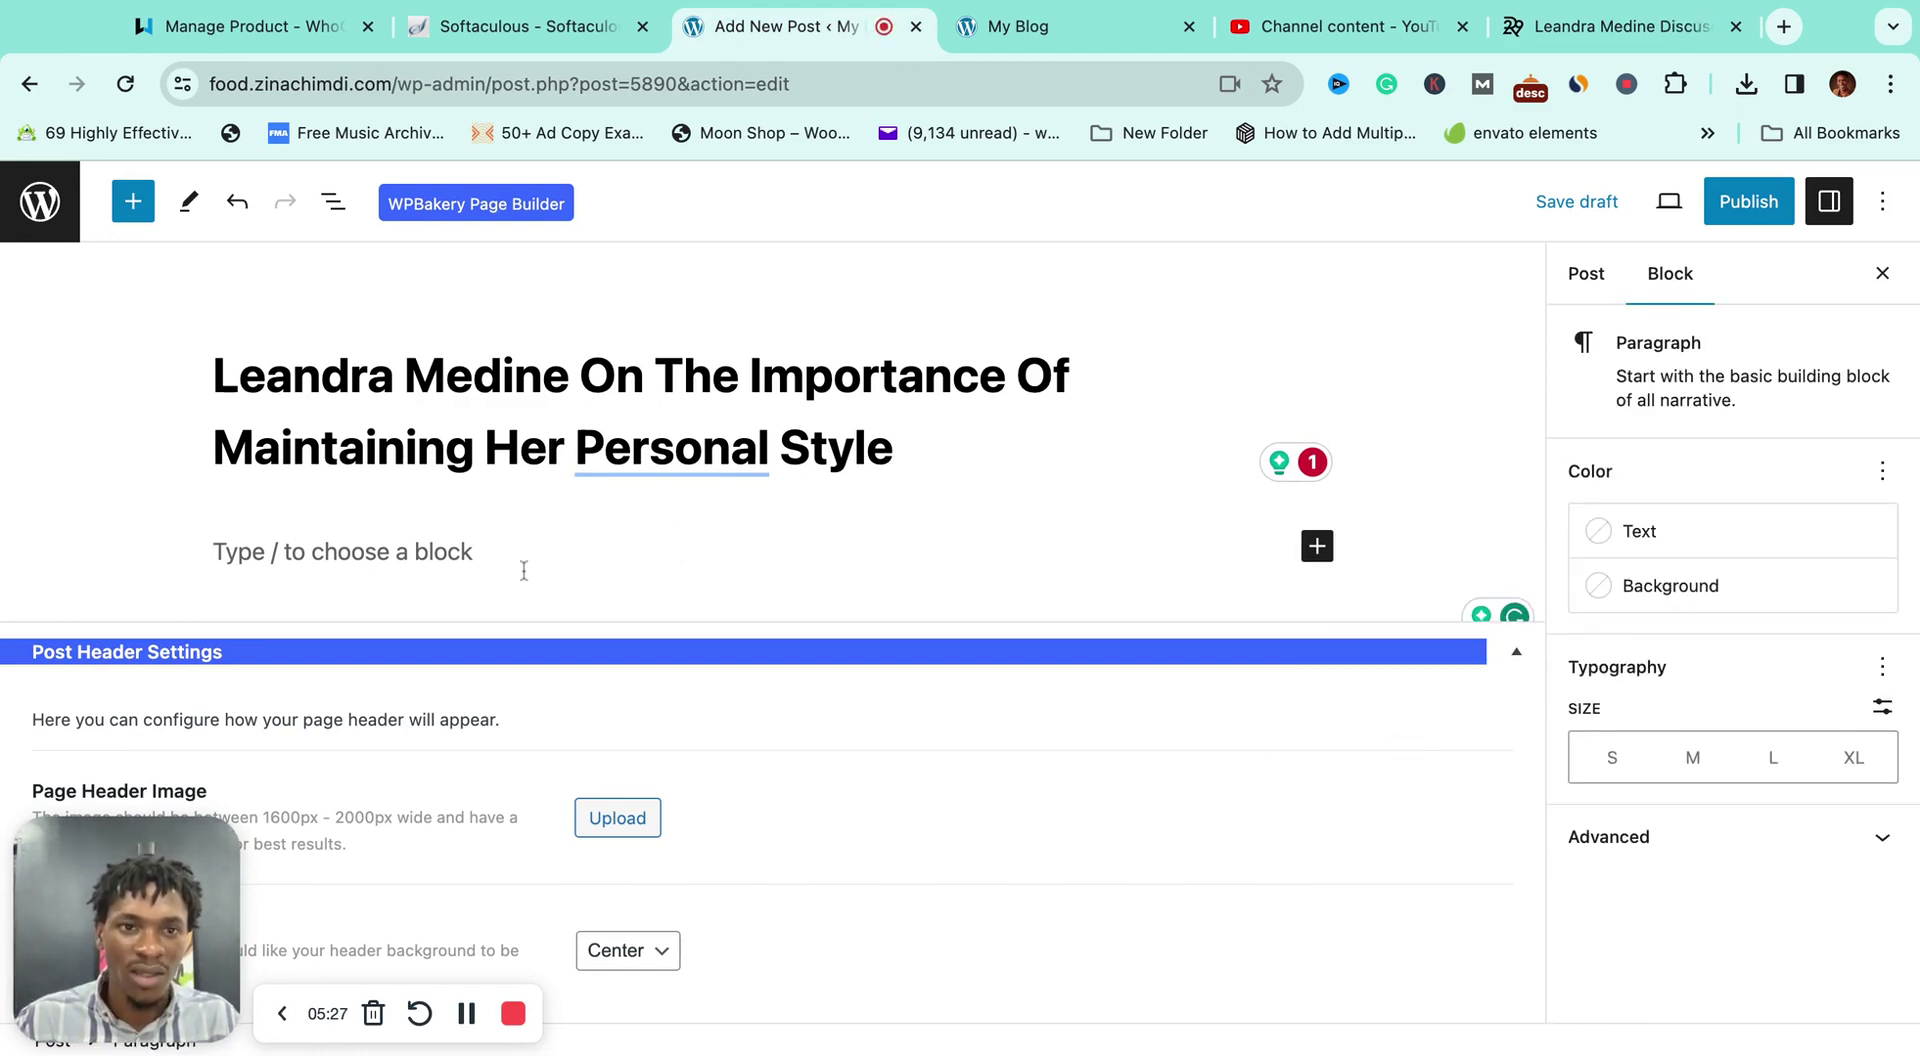
key("super+v")
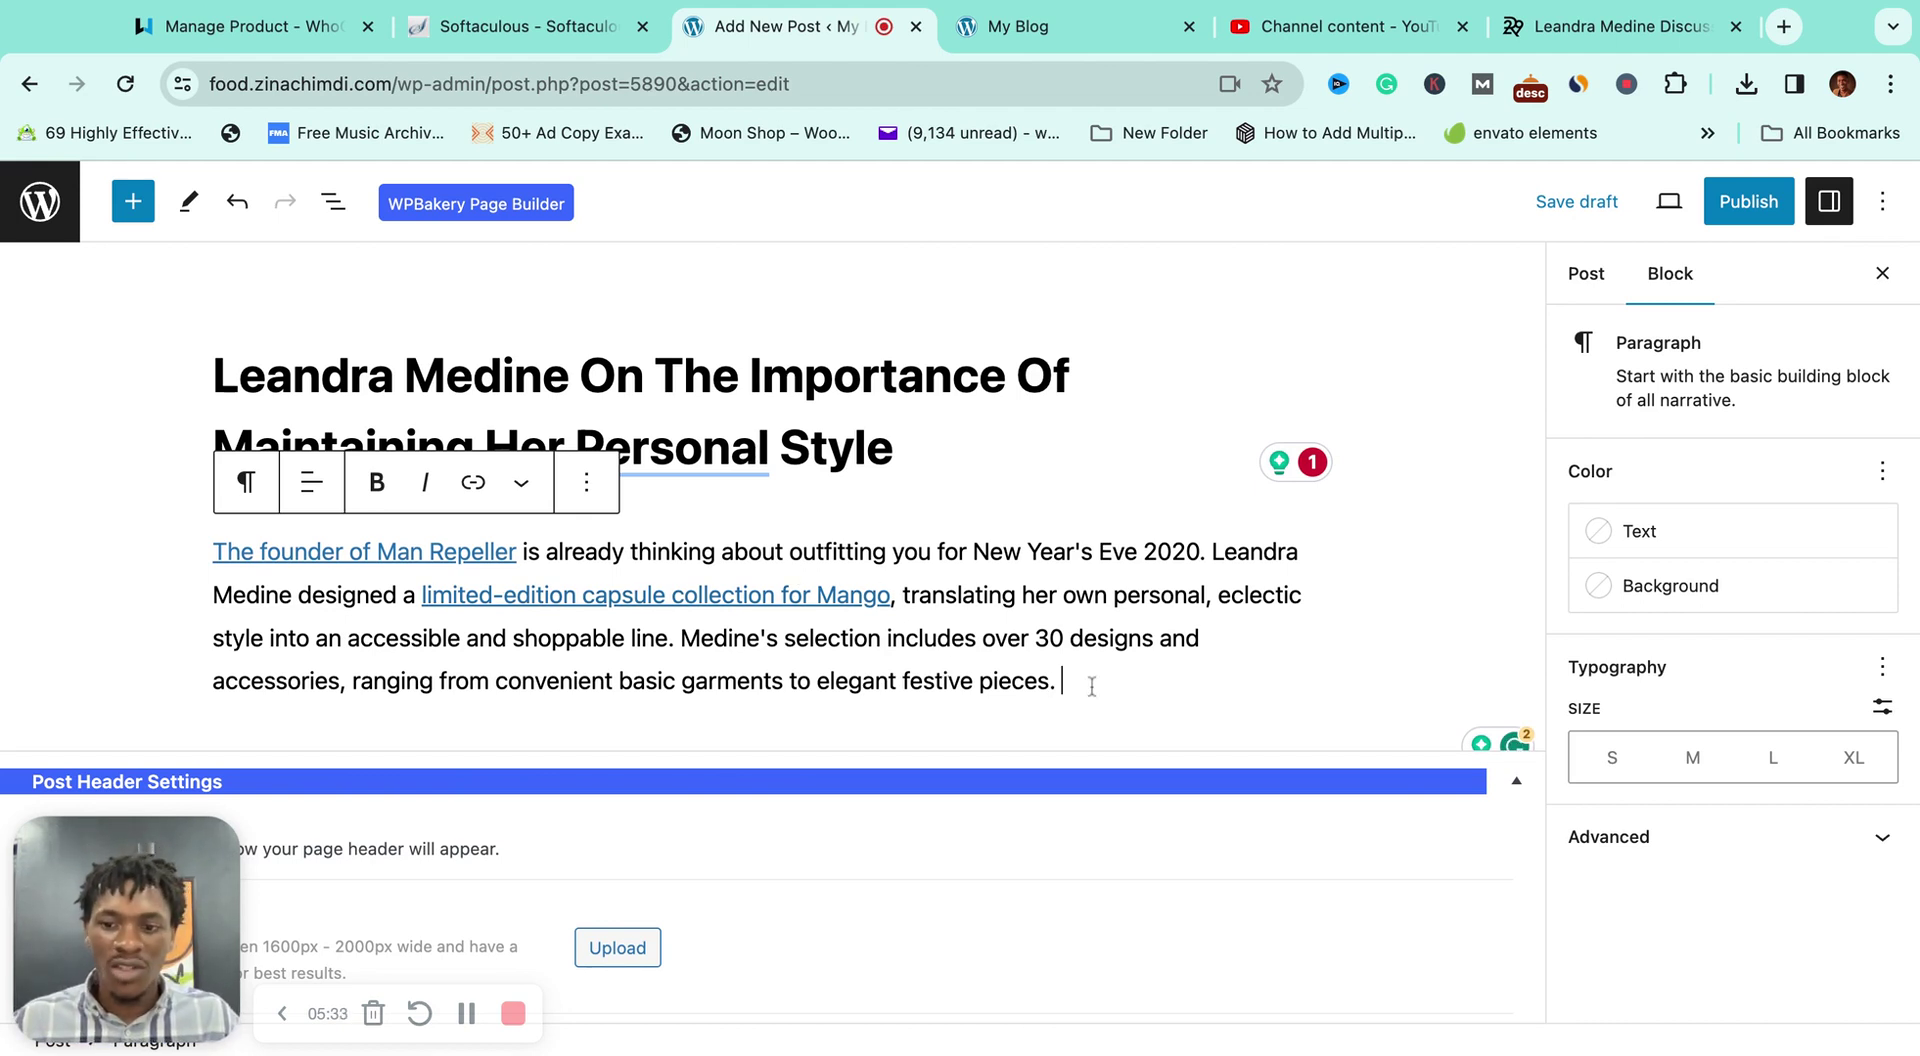
key("Return")
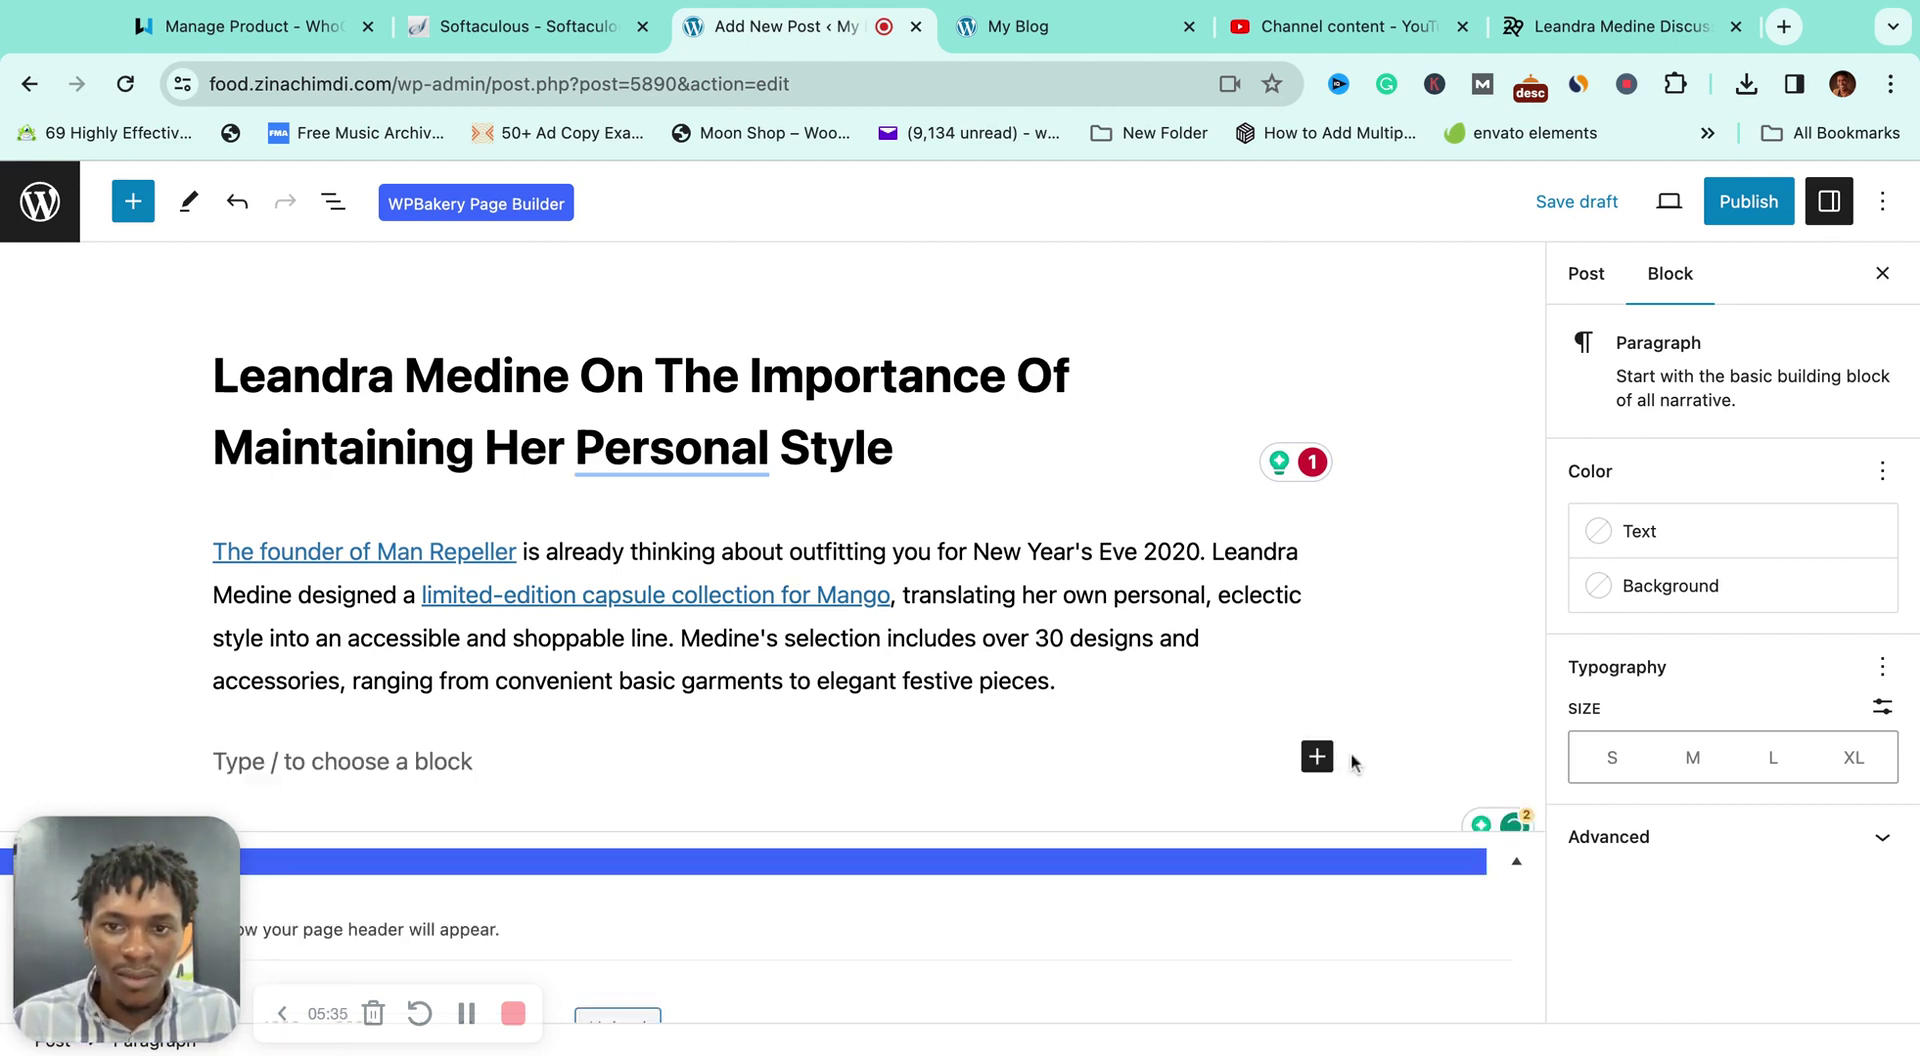
scroll(1350, 758, "down", 1)
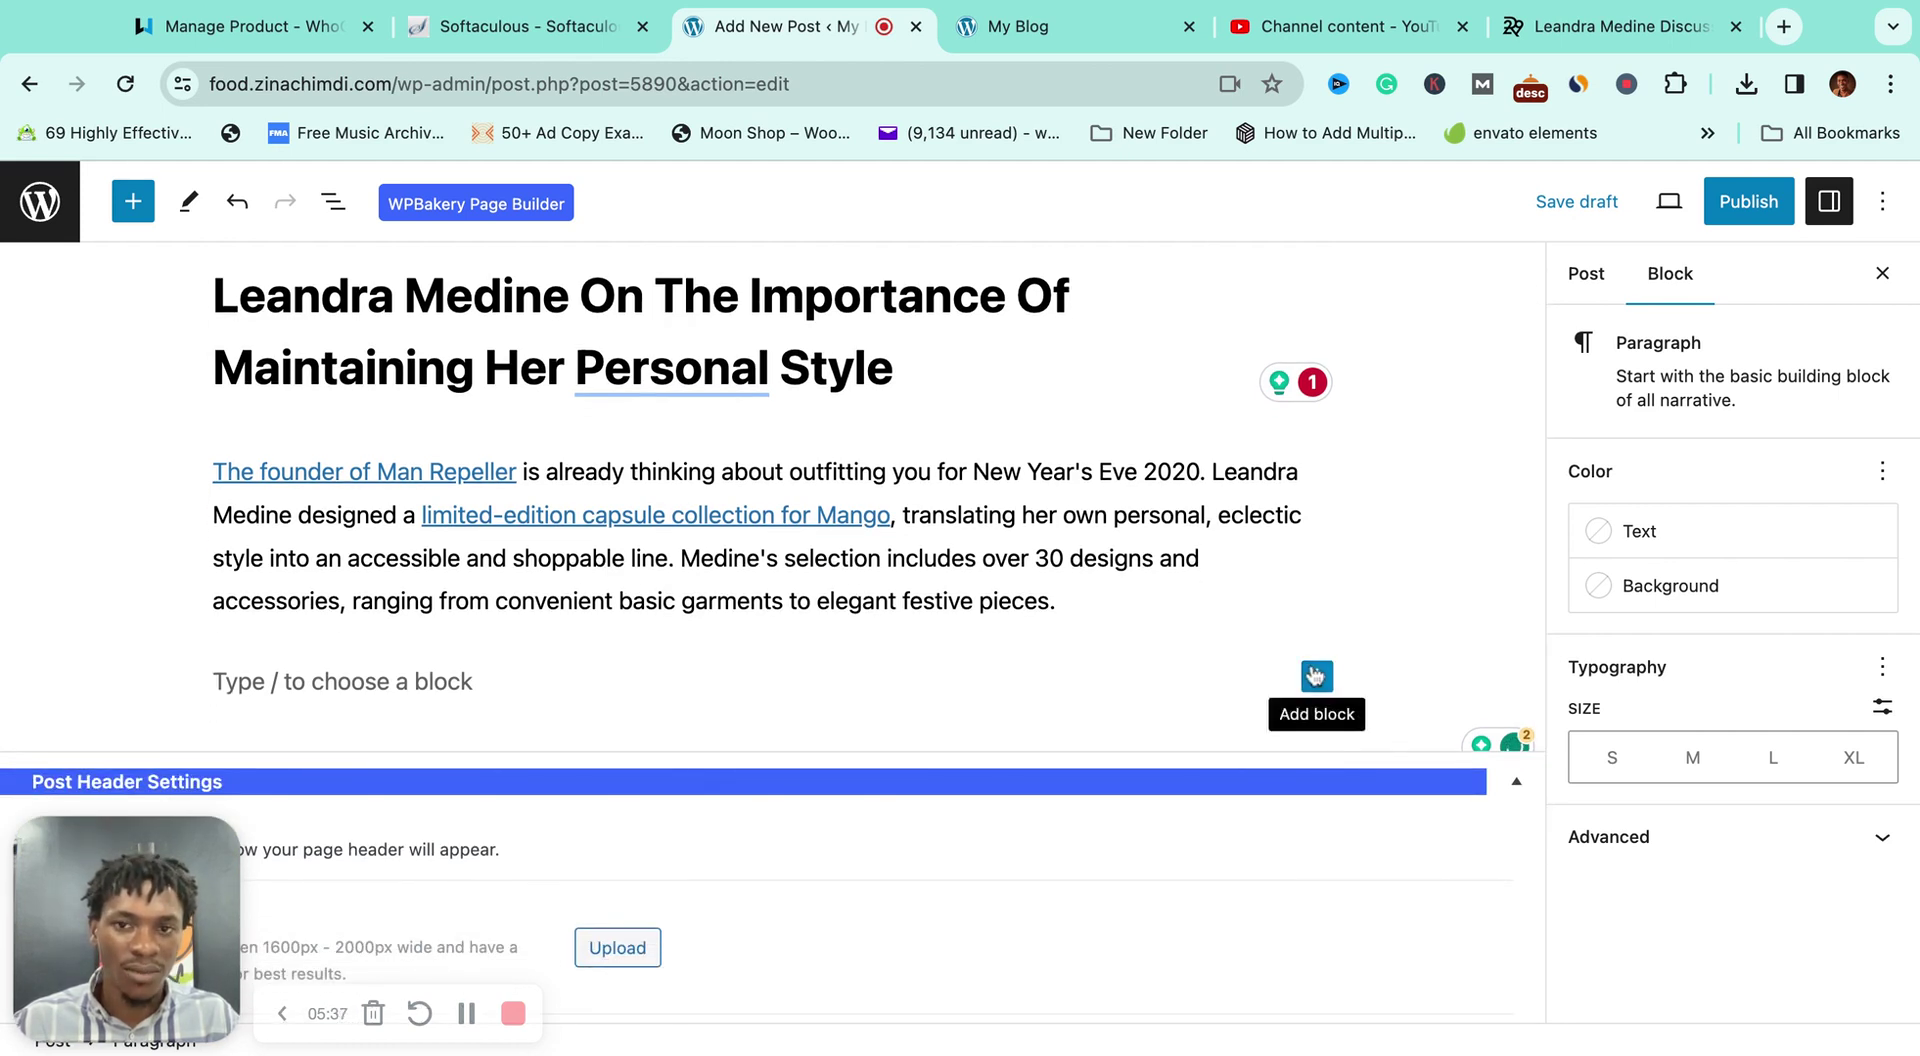
left_click(1315, 676)
Step: Insert the Media Library portrait of a man against a yellow wall as an image block
scroll(1527, 869, "down", 1)
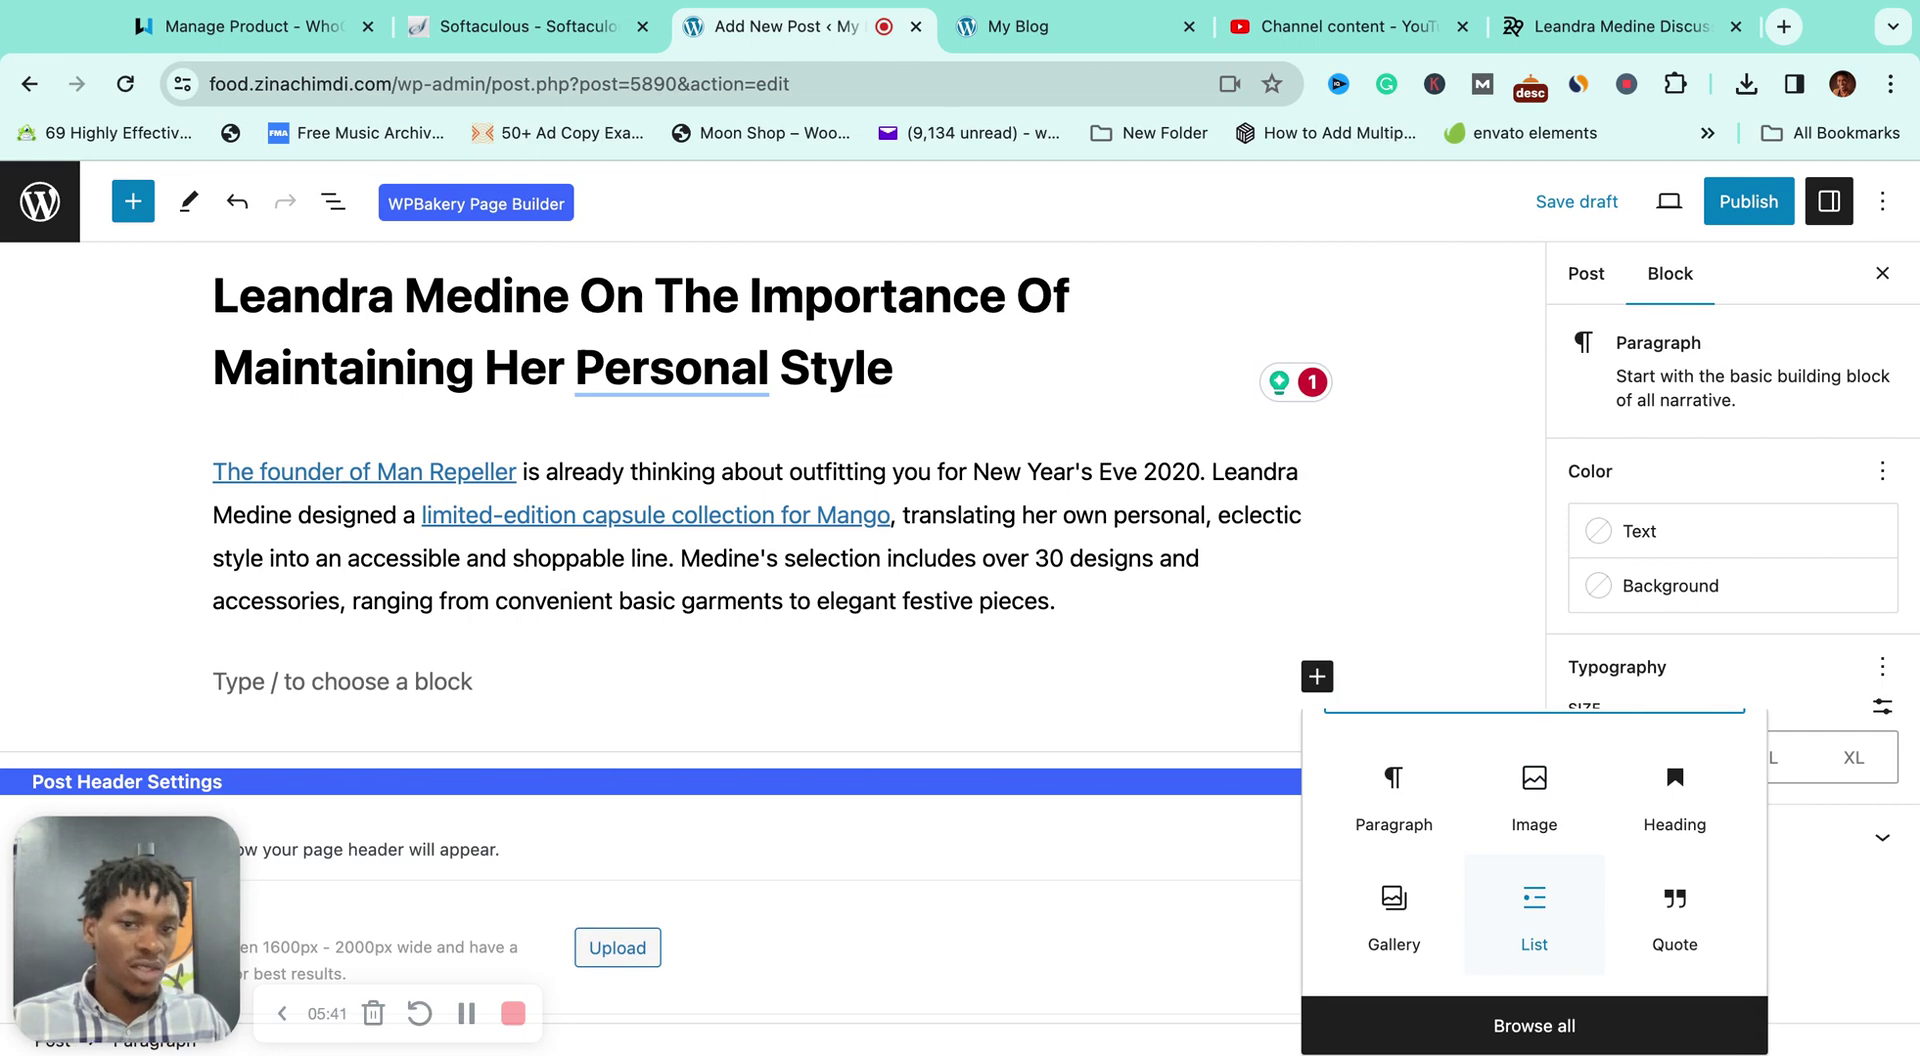
left_click(1534, 790)
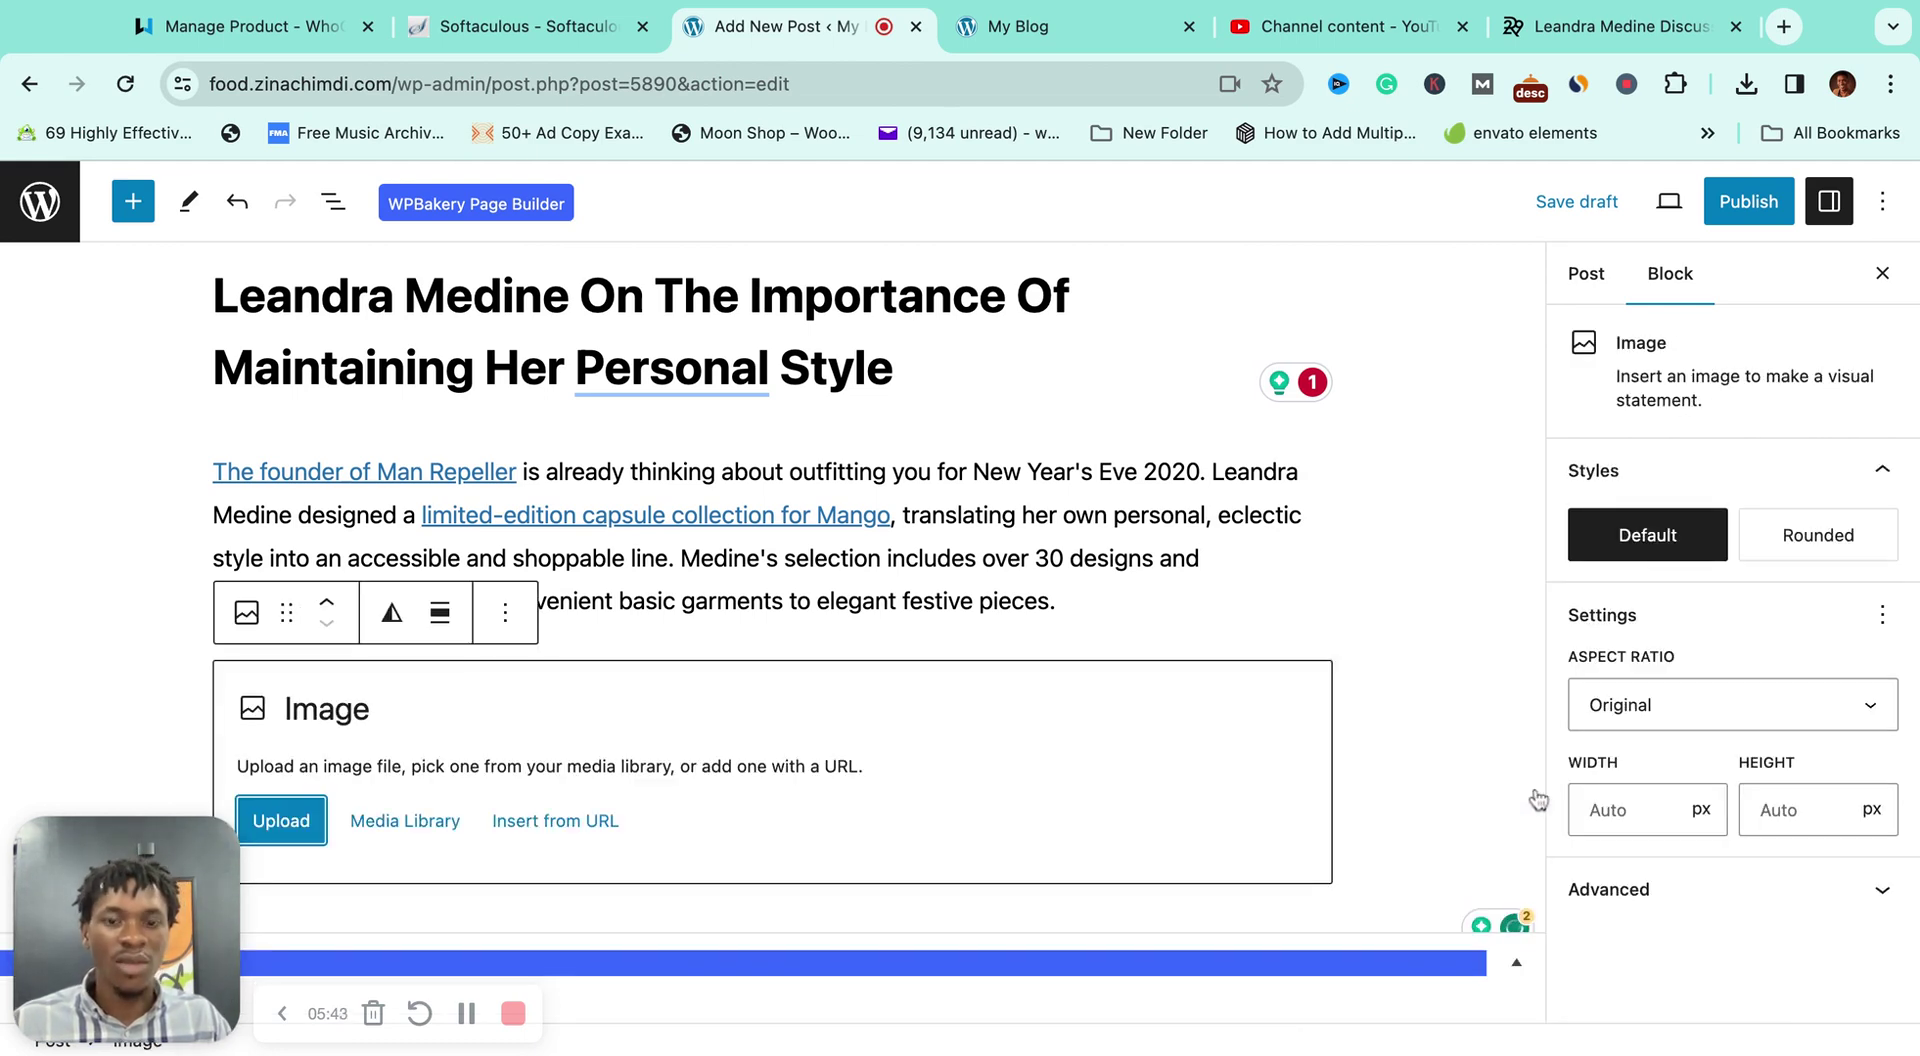
left_click(408, 821)
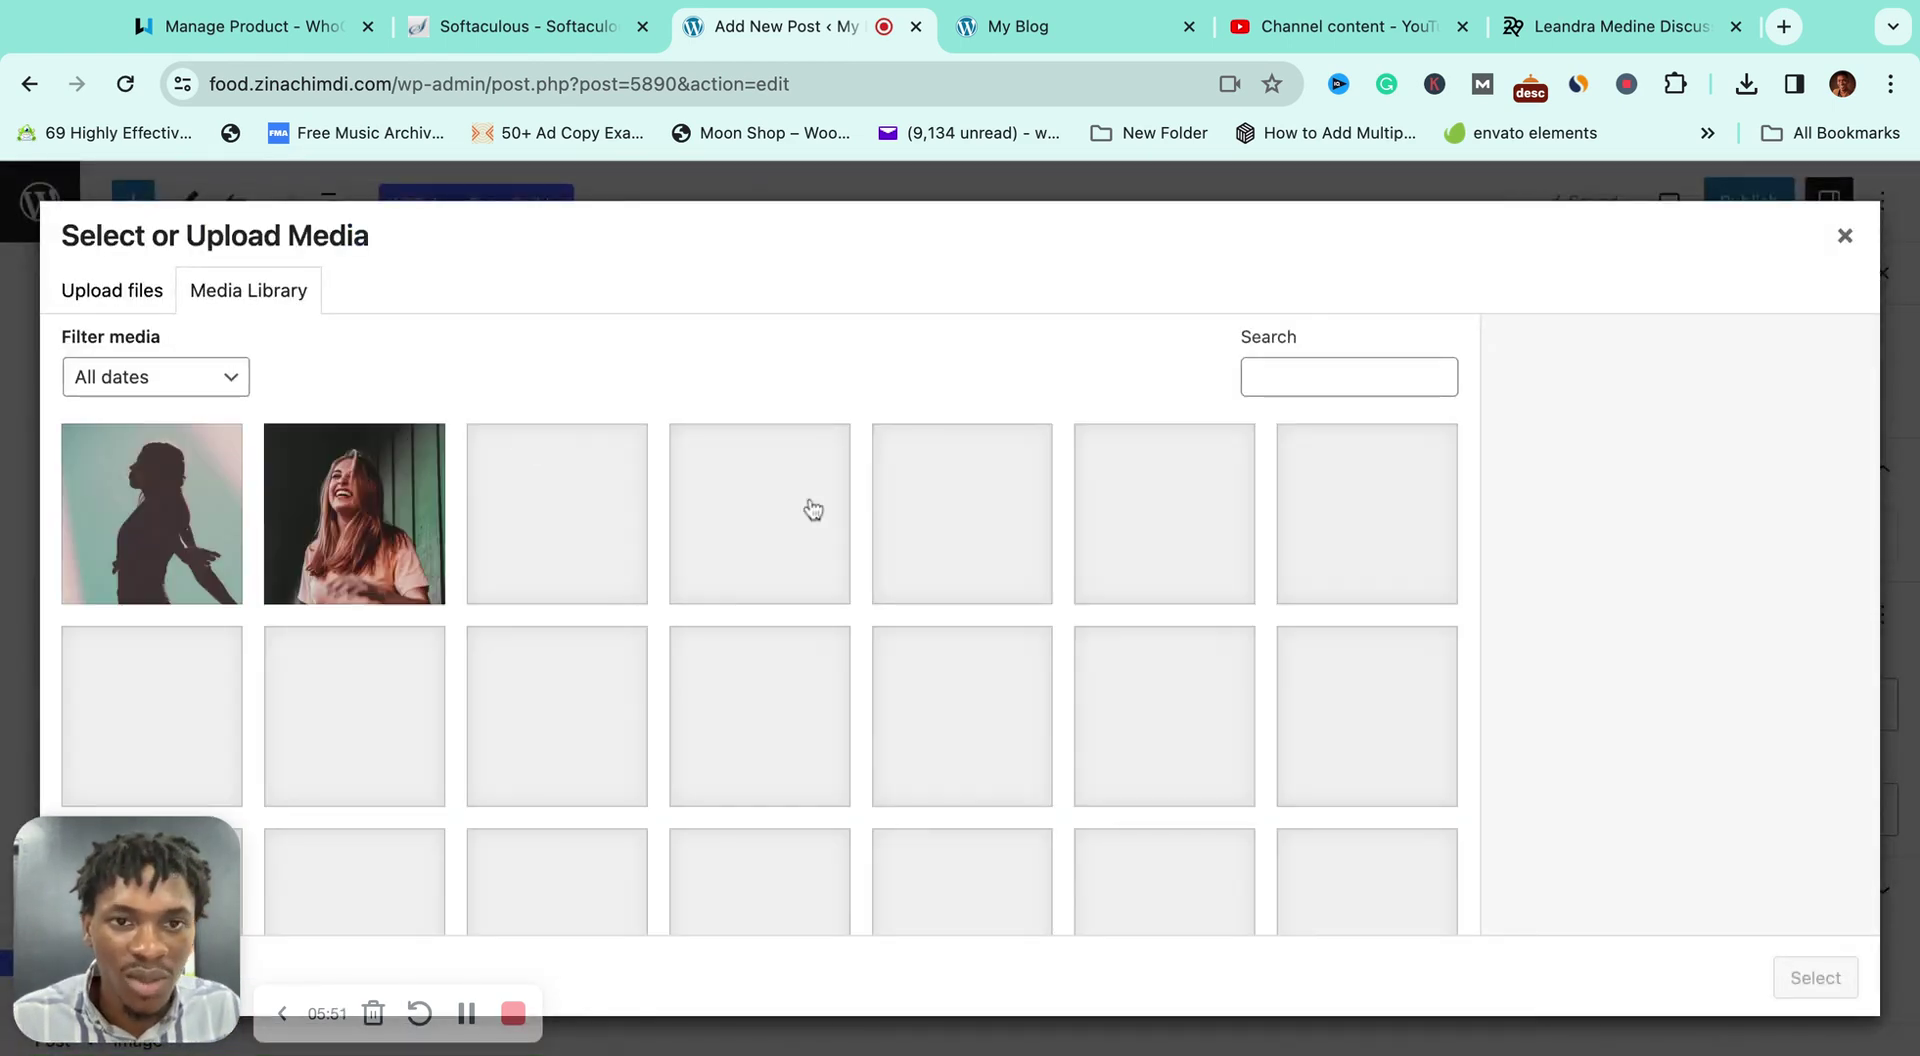
left_click(192, 530)
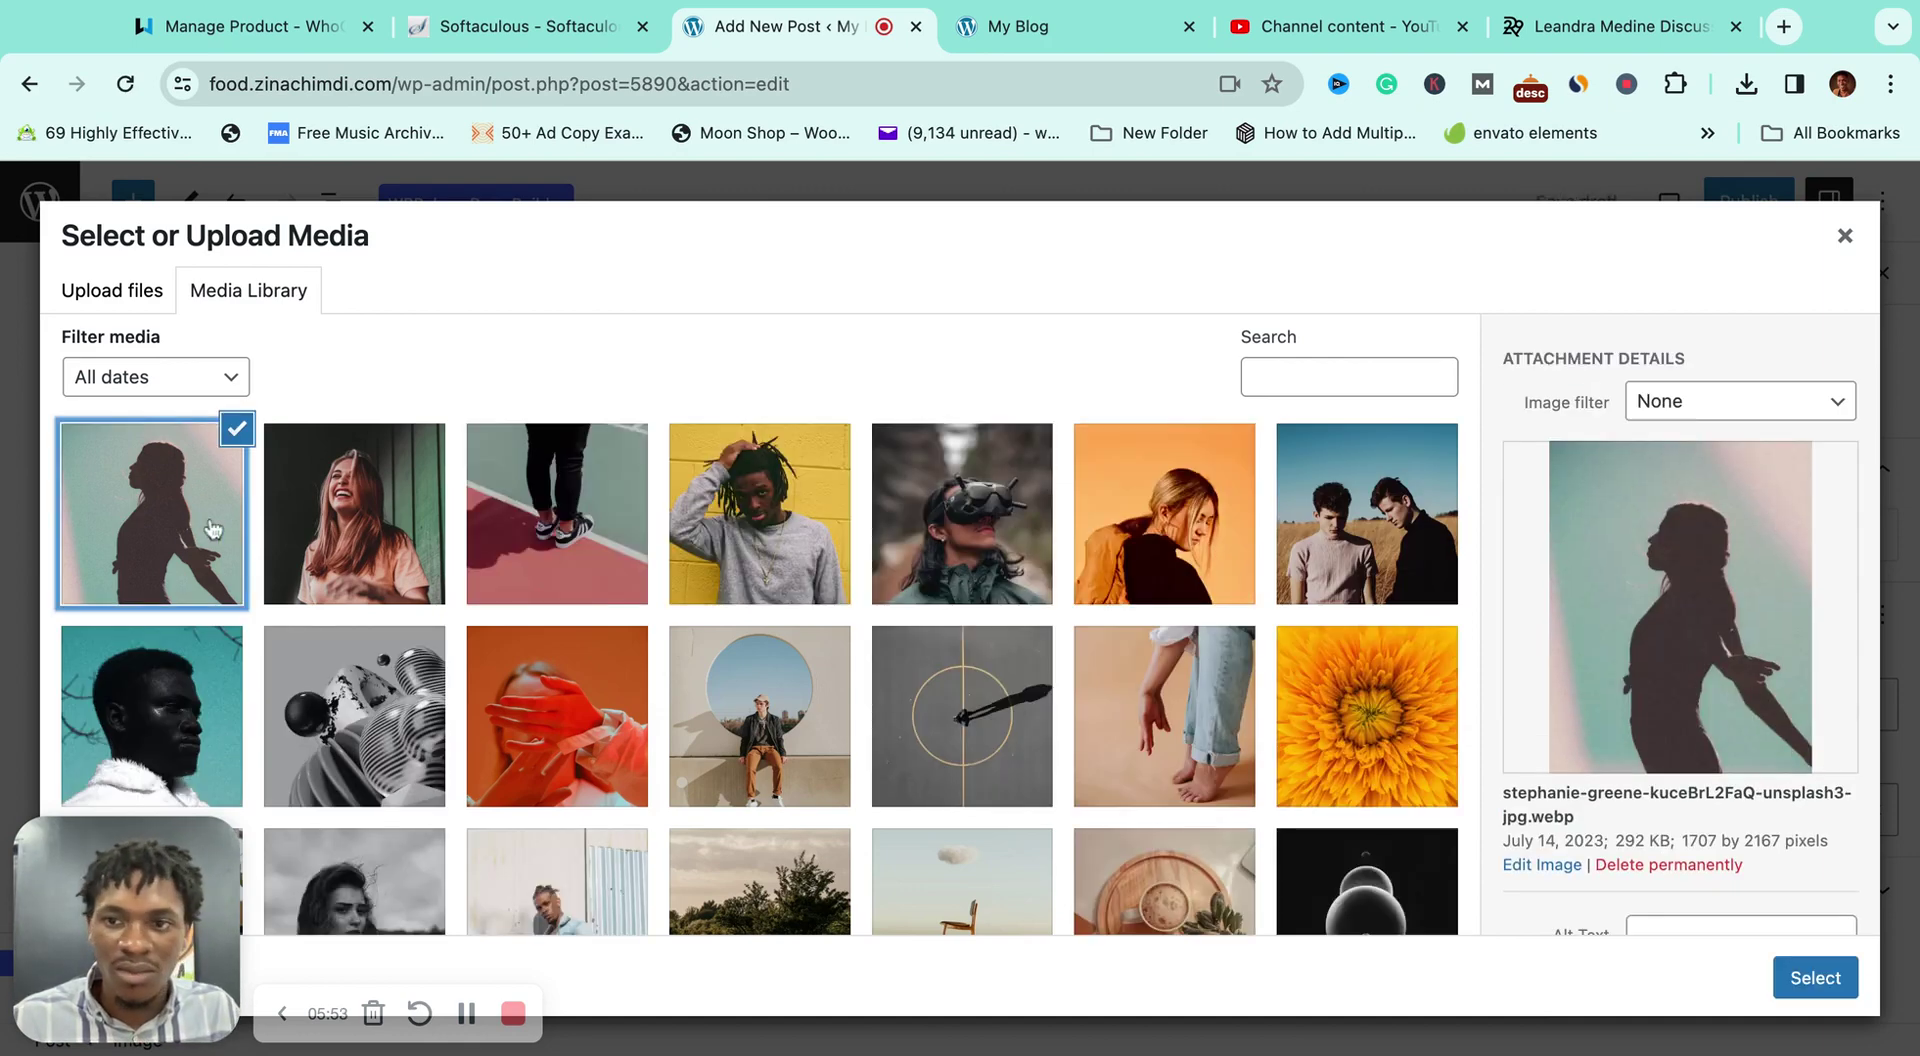
left_click(672, 528)
left_click(580, 522)
left_click(730, 516)
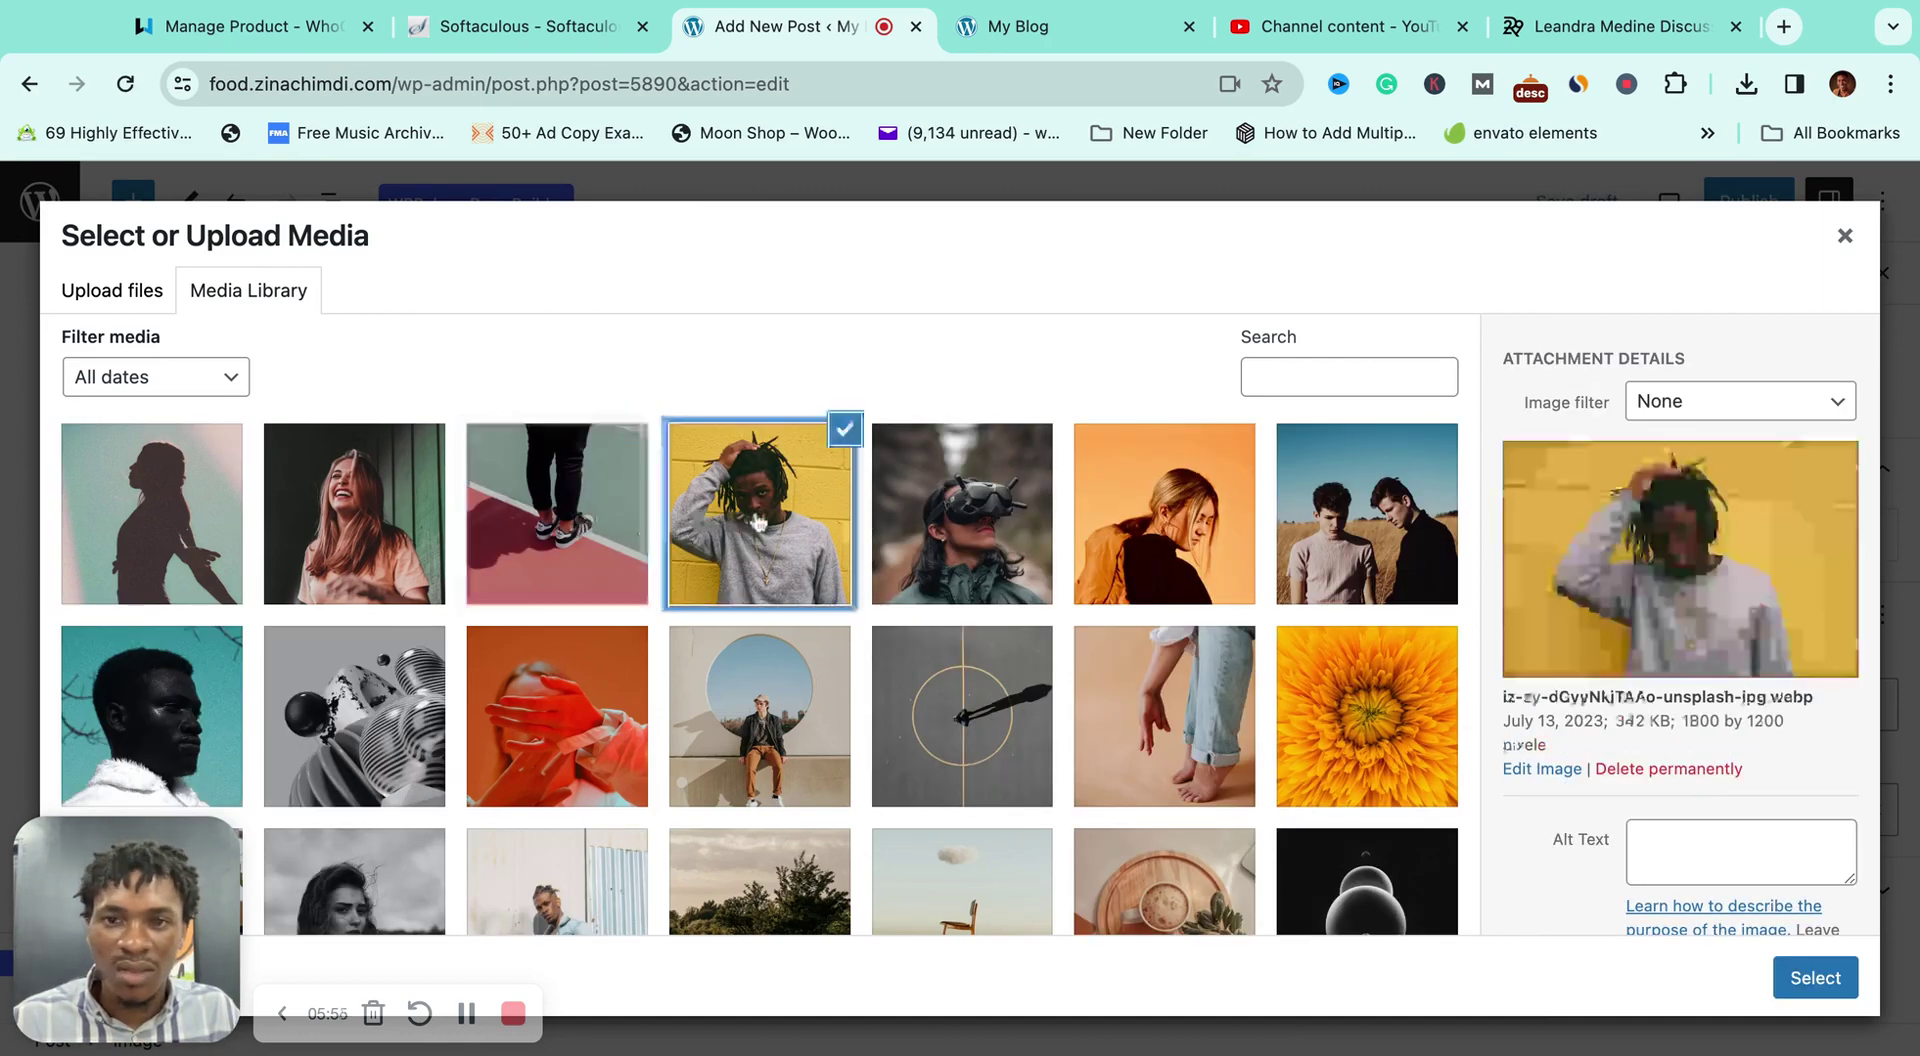
left_click(1812, 978)
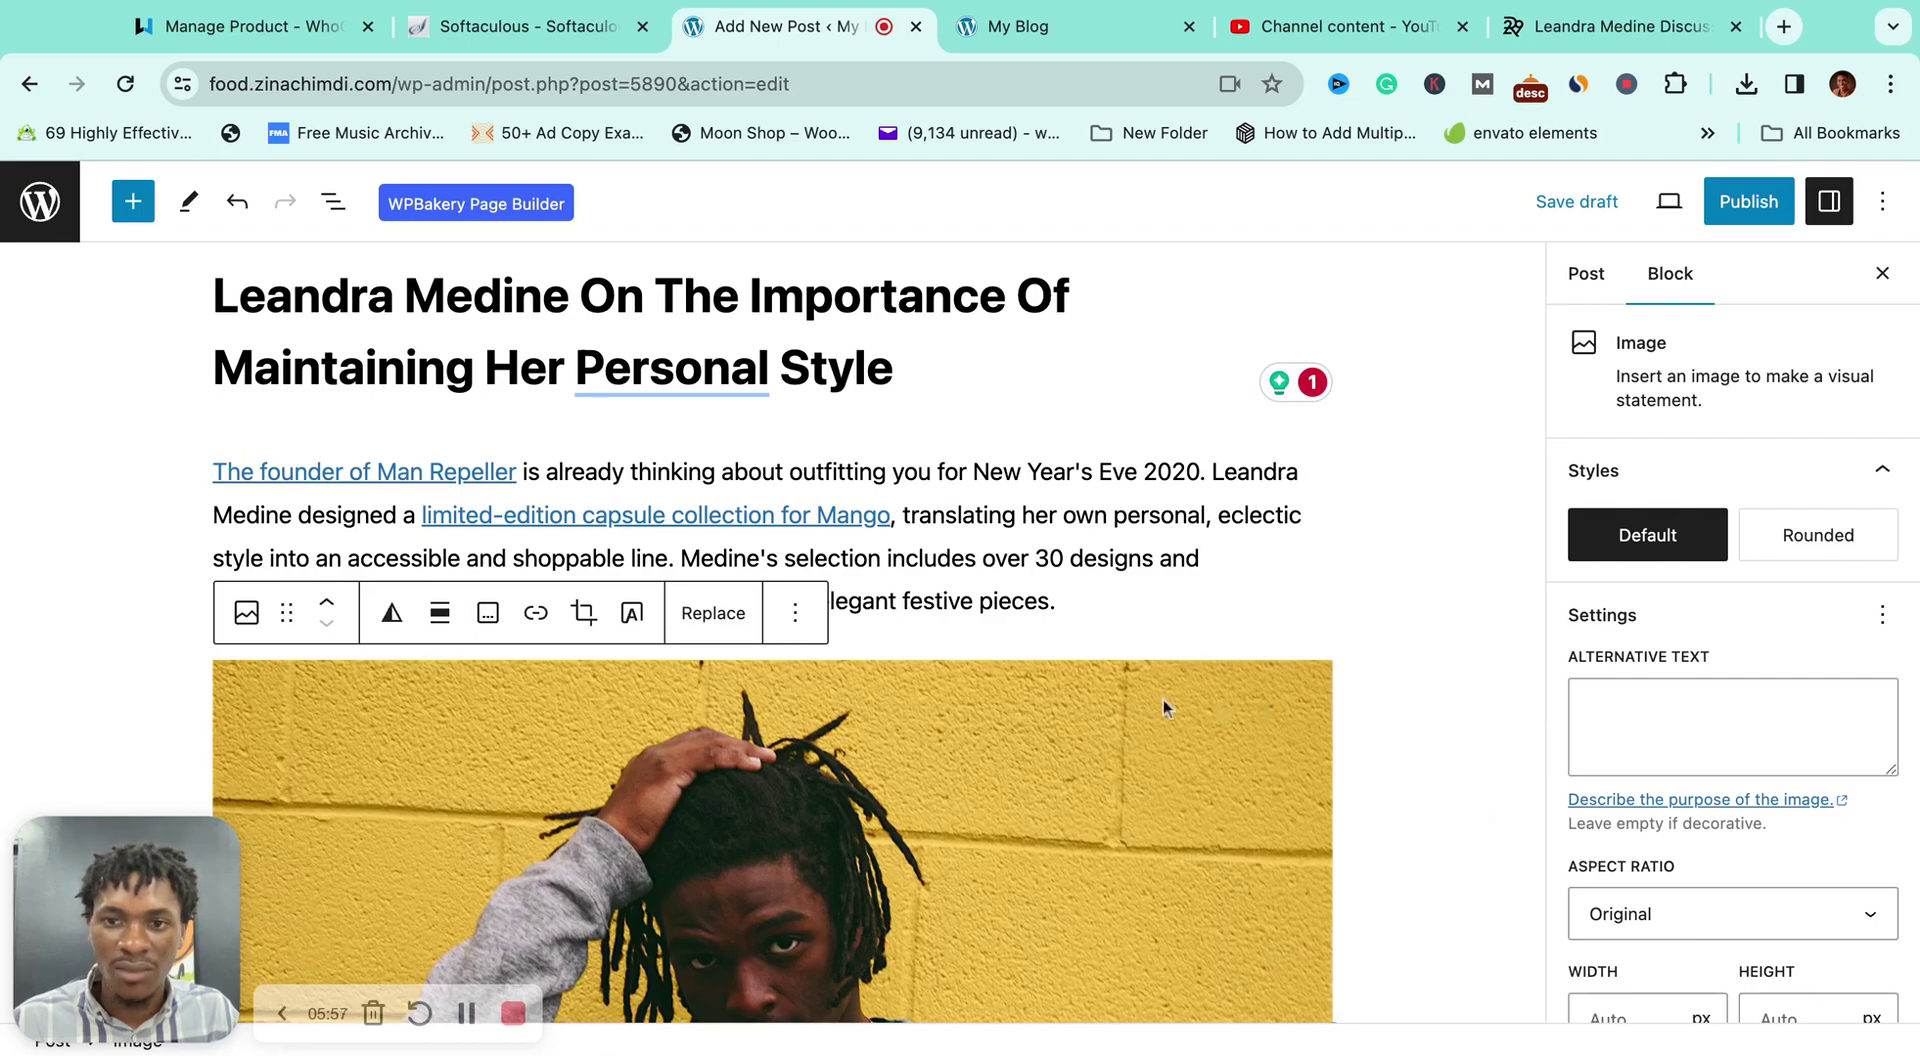
scroll(1161, 698, "down", 10)
scroll(1162, 699, "up", 10)
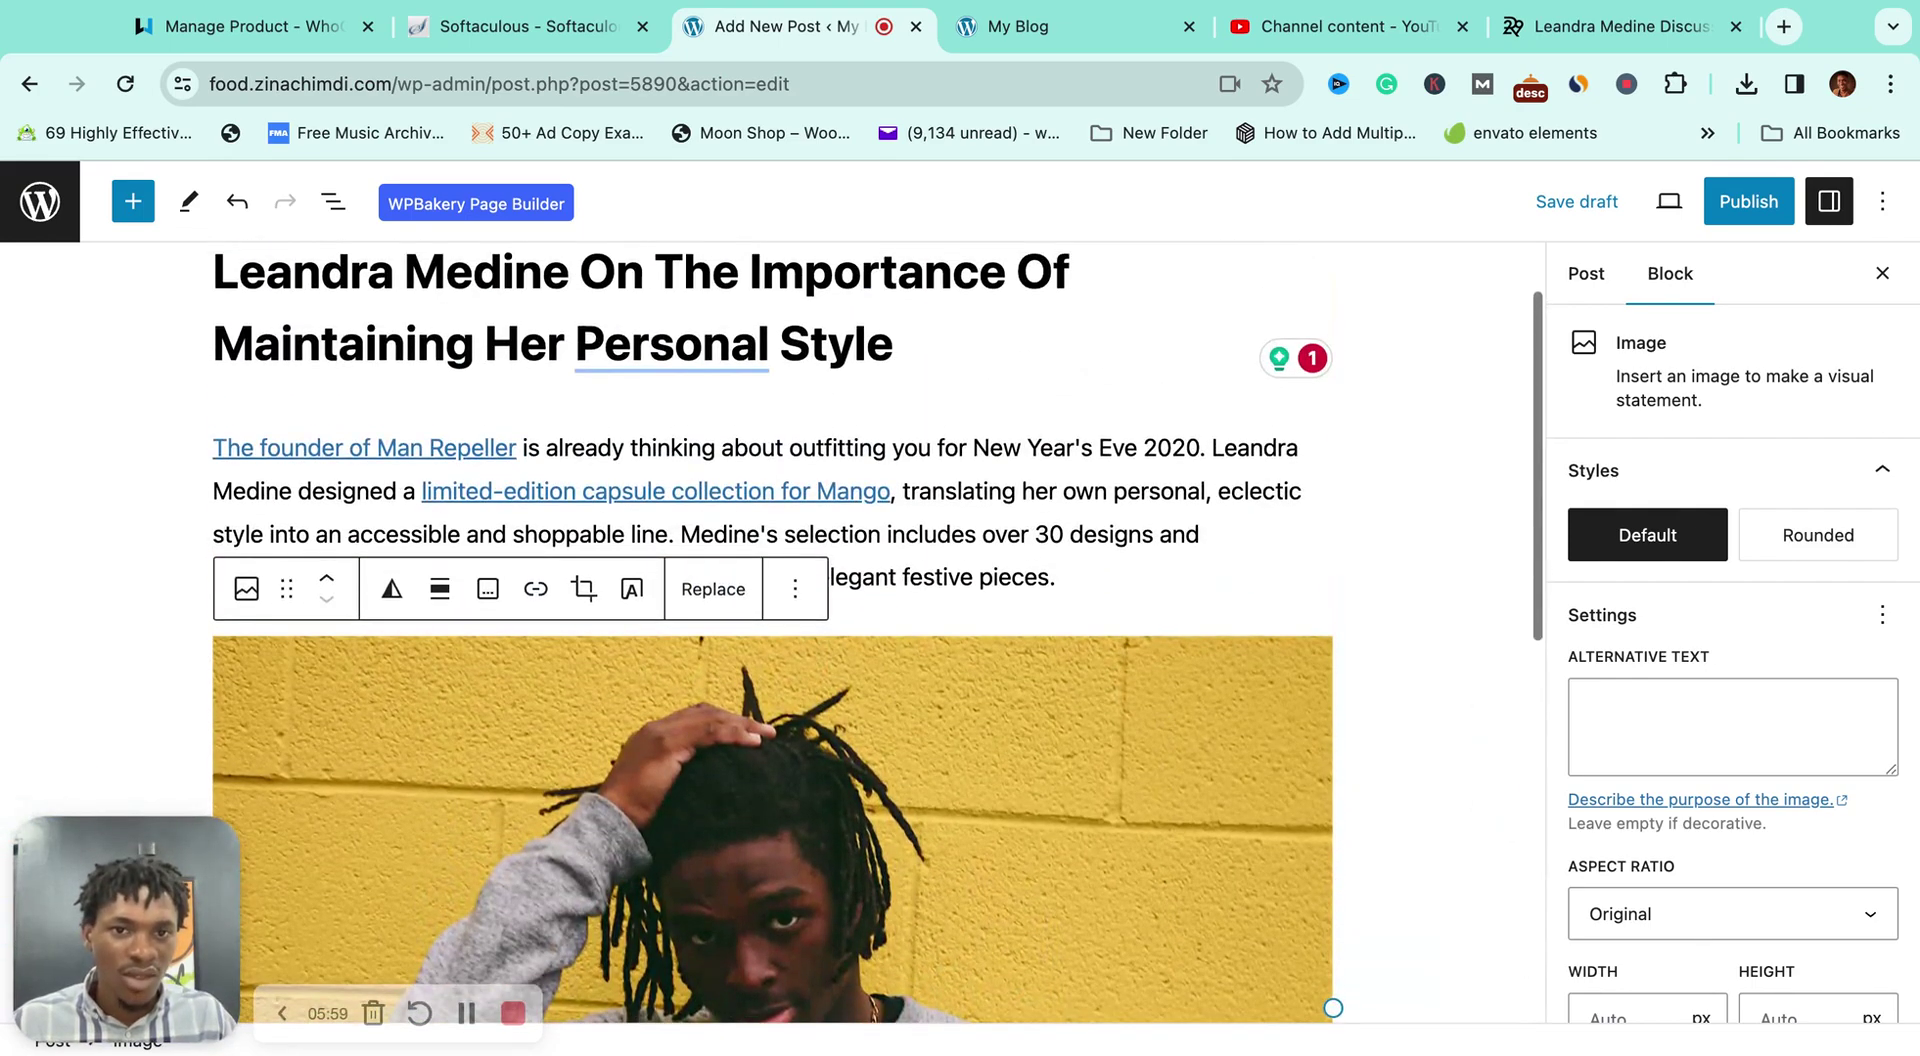
left_click(1187, 625)
scroll(1187, 625, "down", 5)
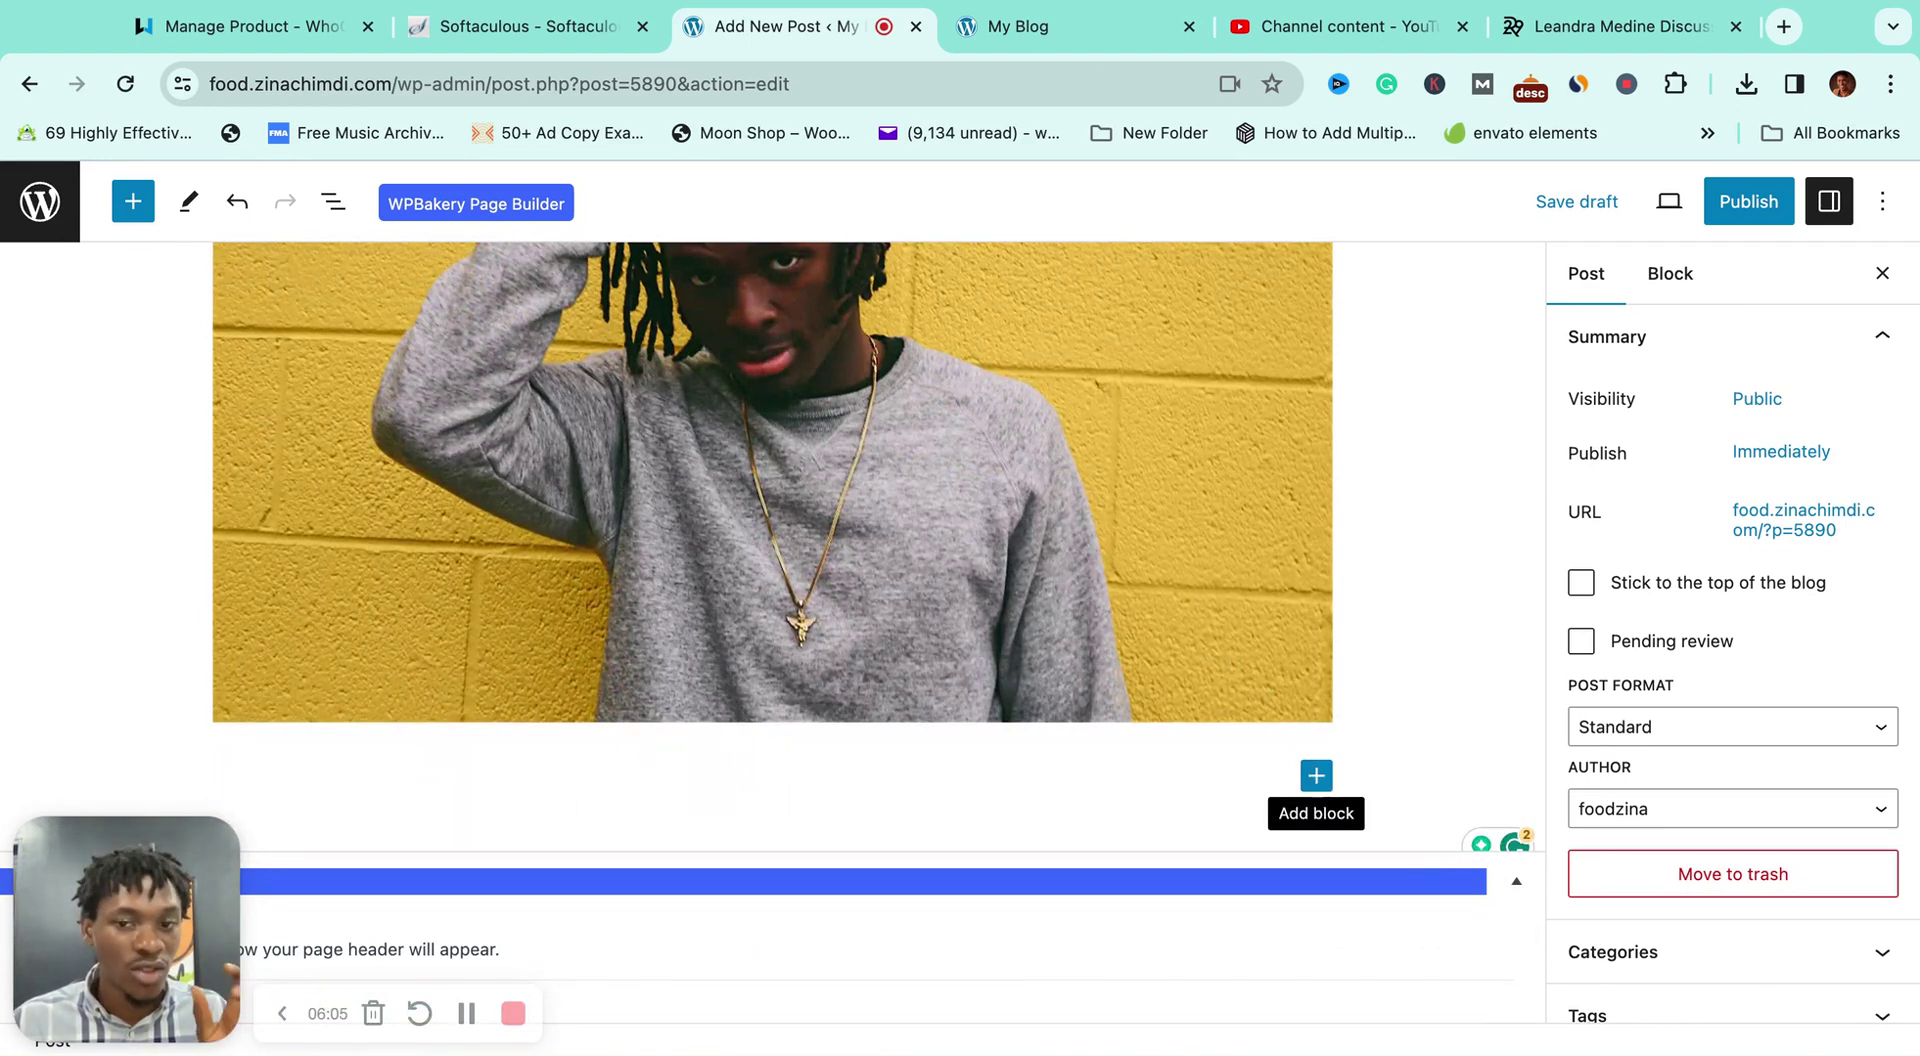
Step: Add a '1. Sweaters' heading below the image, followed by an empty paragraph
left_click(1316, 774)
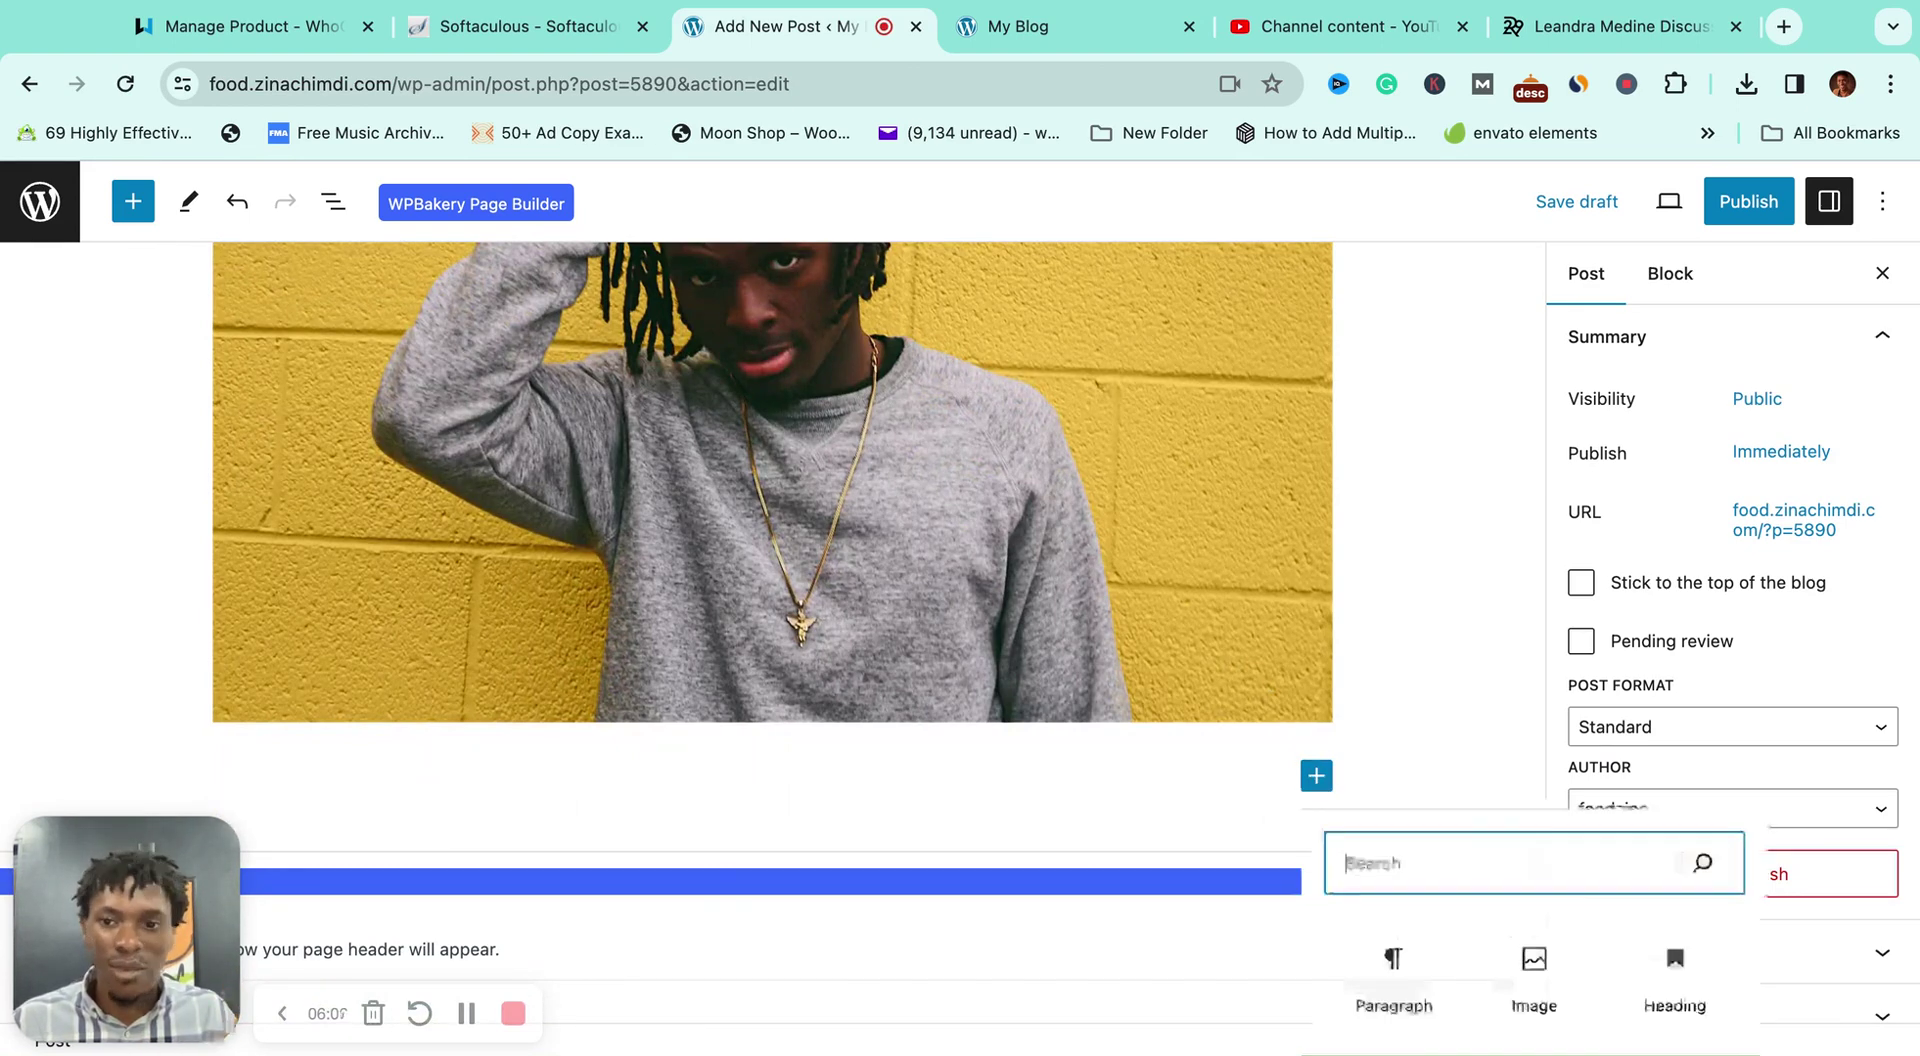
scroll(1570, 850, "down", 2)
scroll(1642, 874, "up", 1)
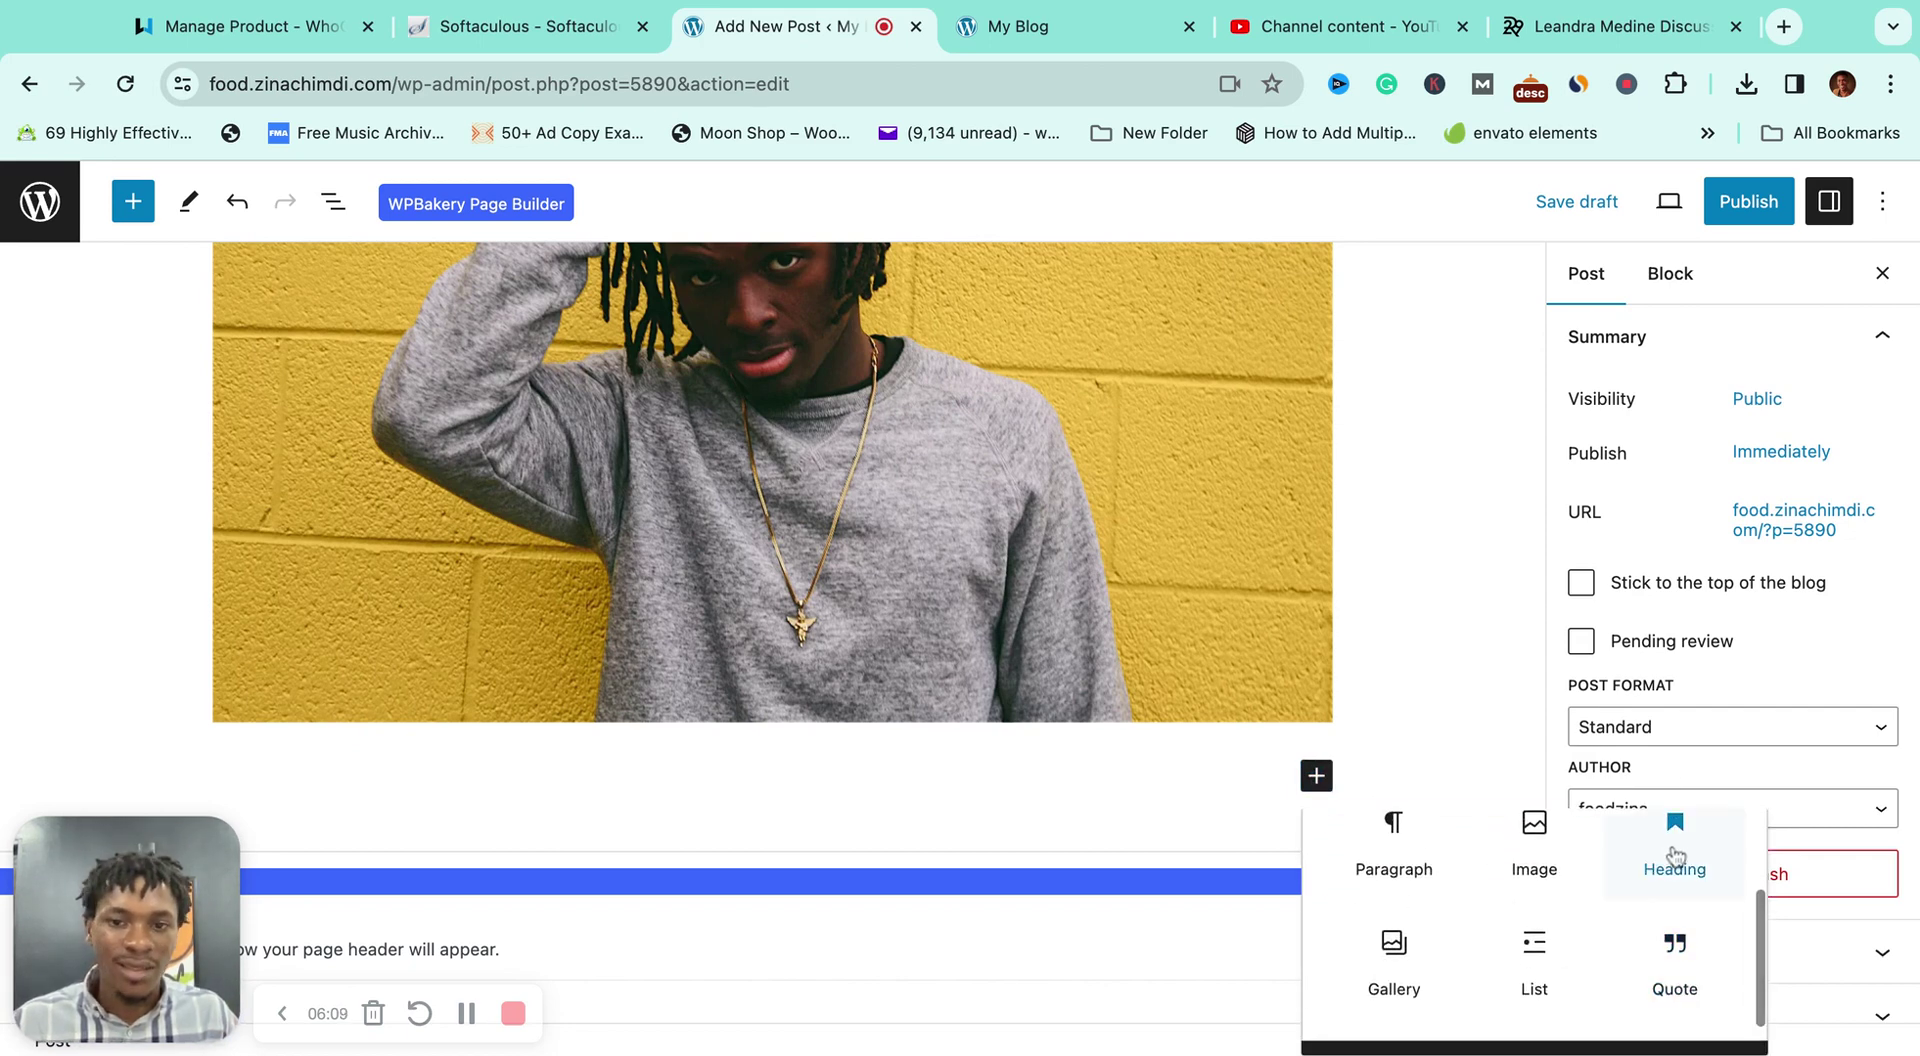
left_click(1675, 855)
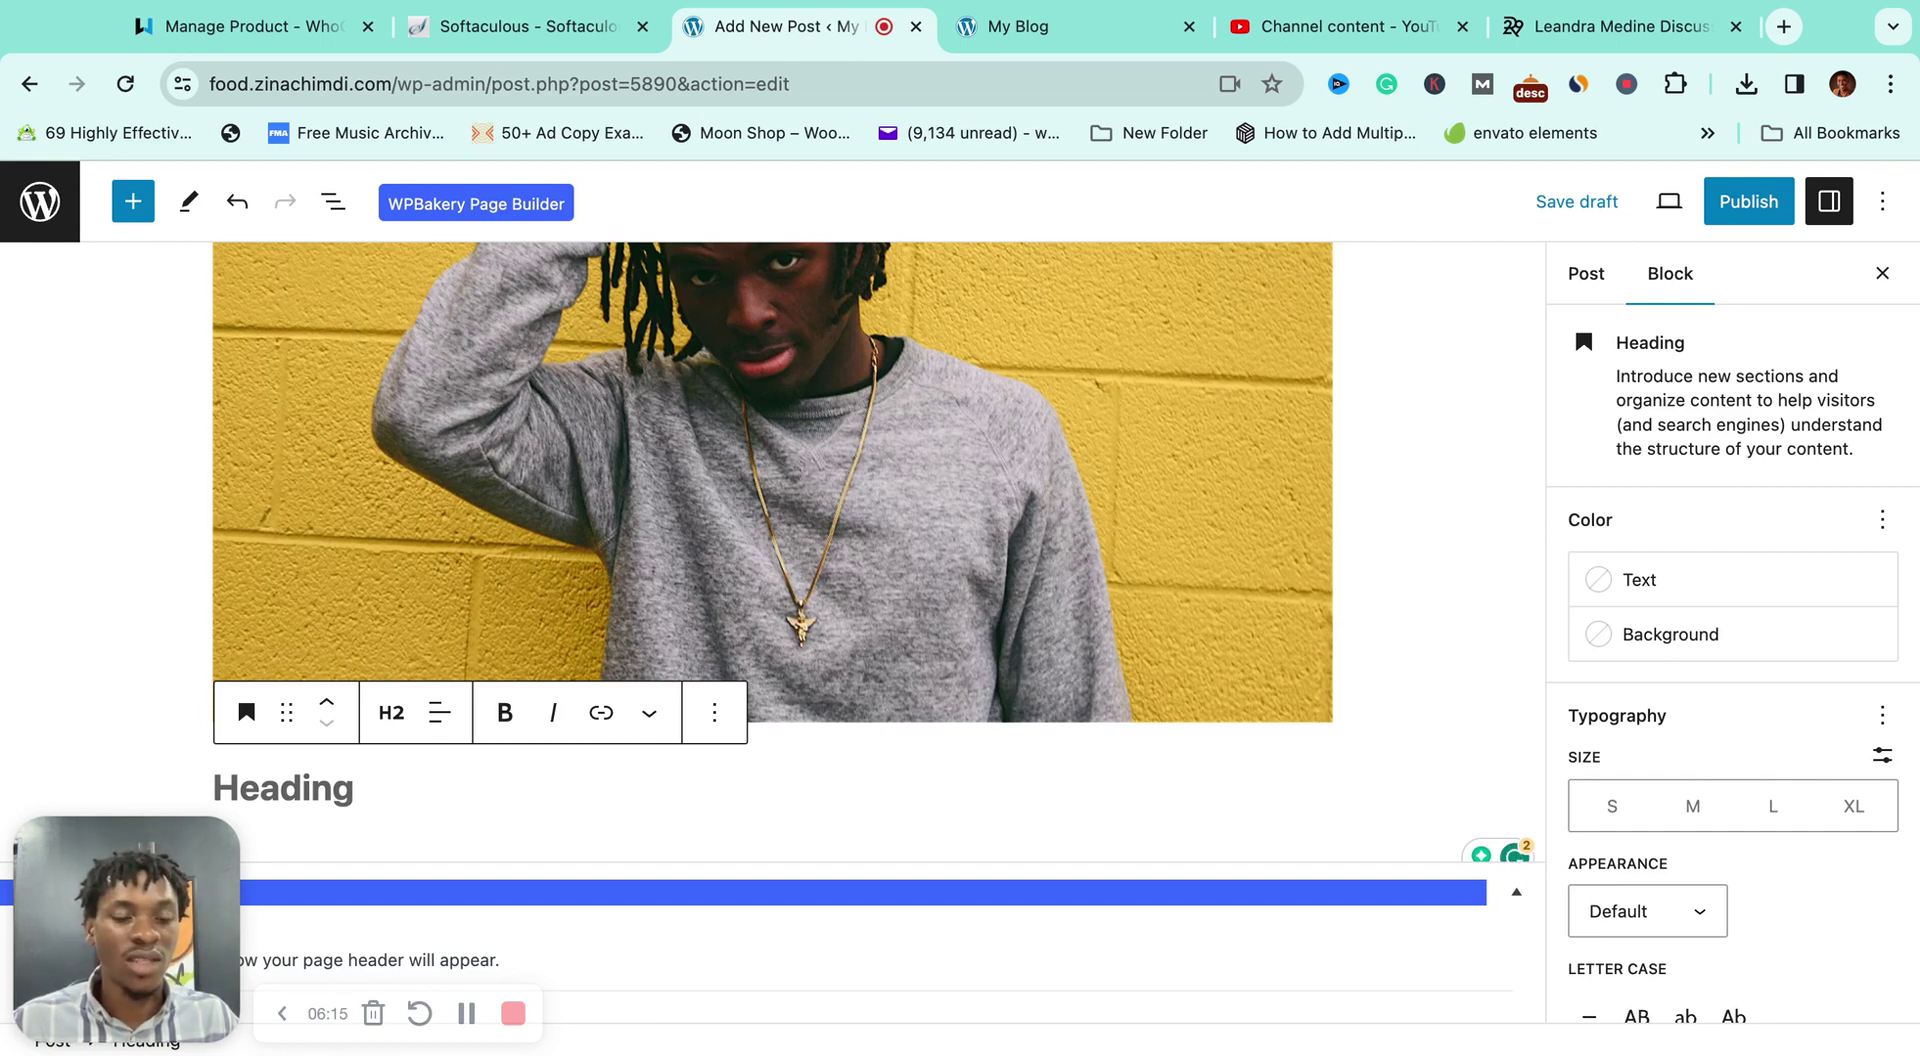
type("1.")
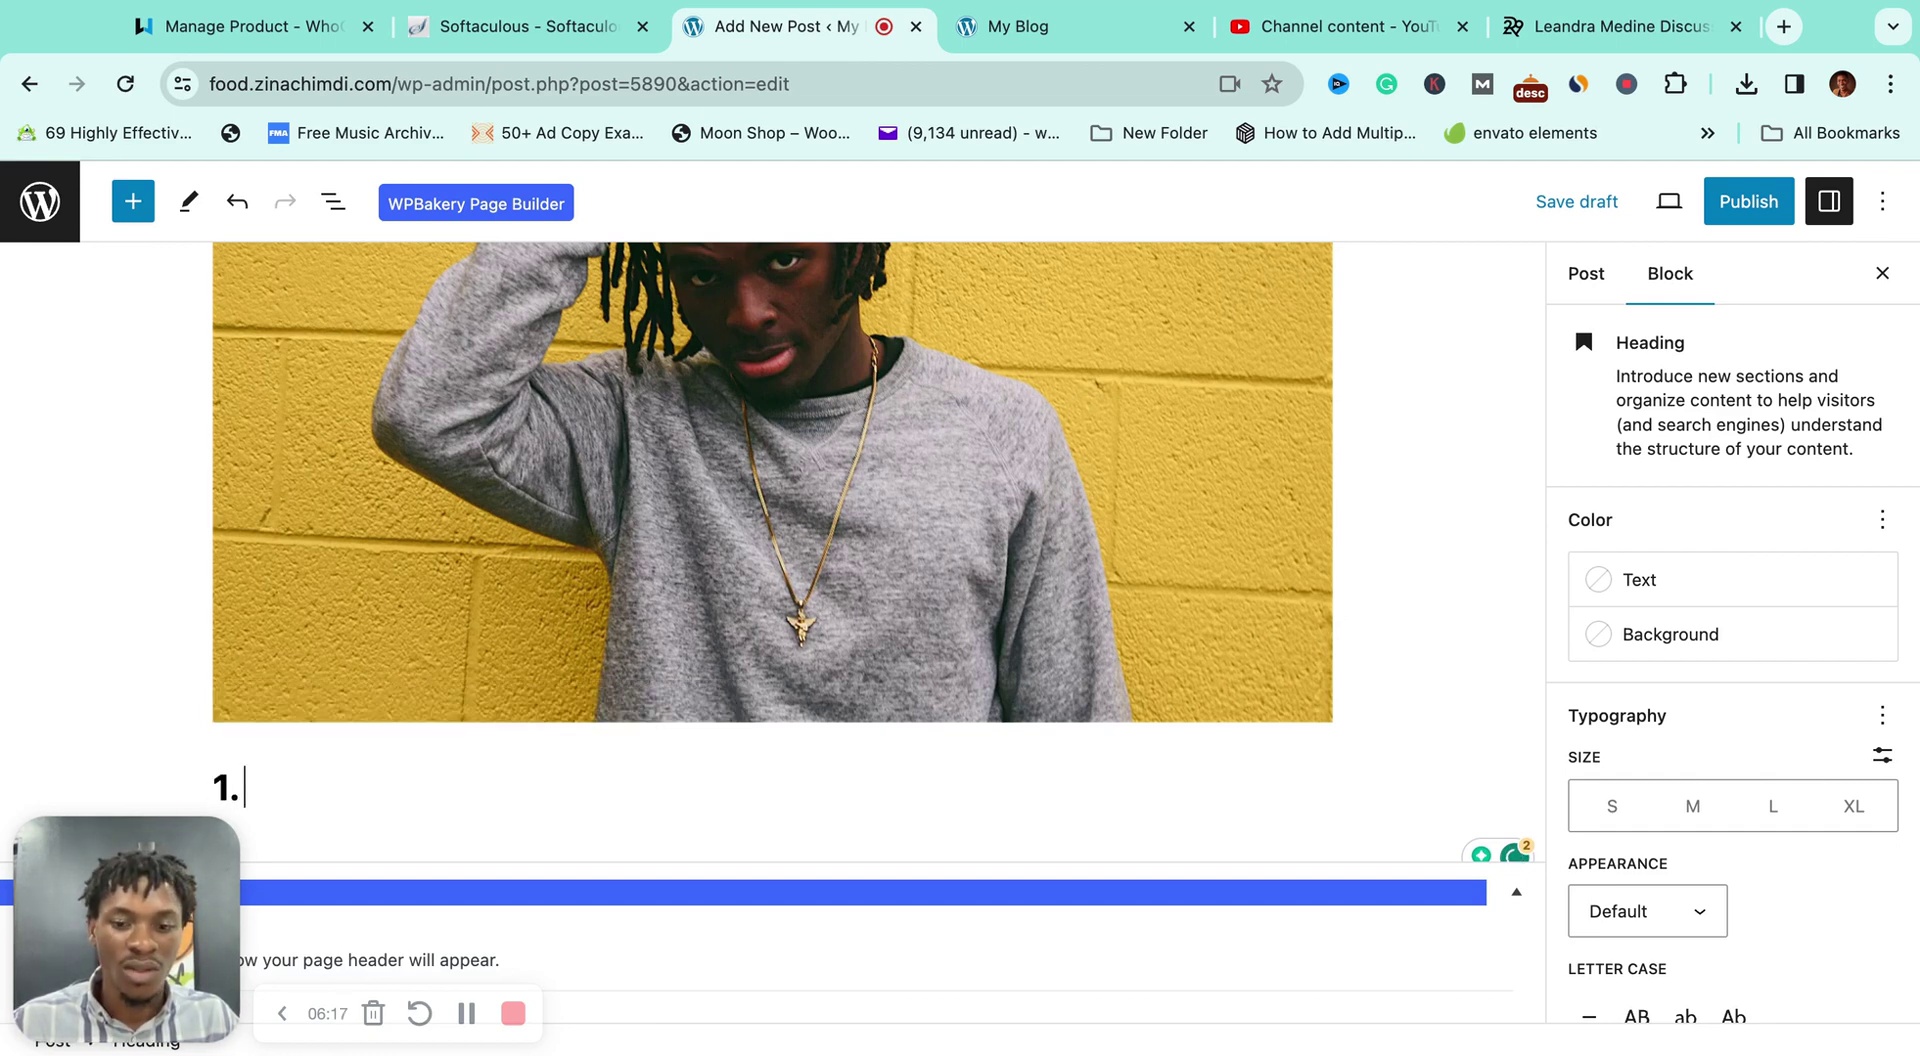
type(" Sweaters")
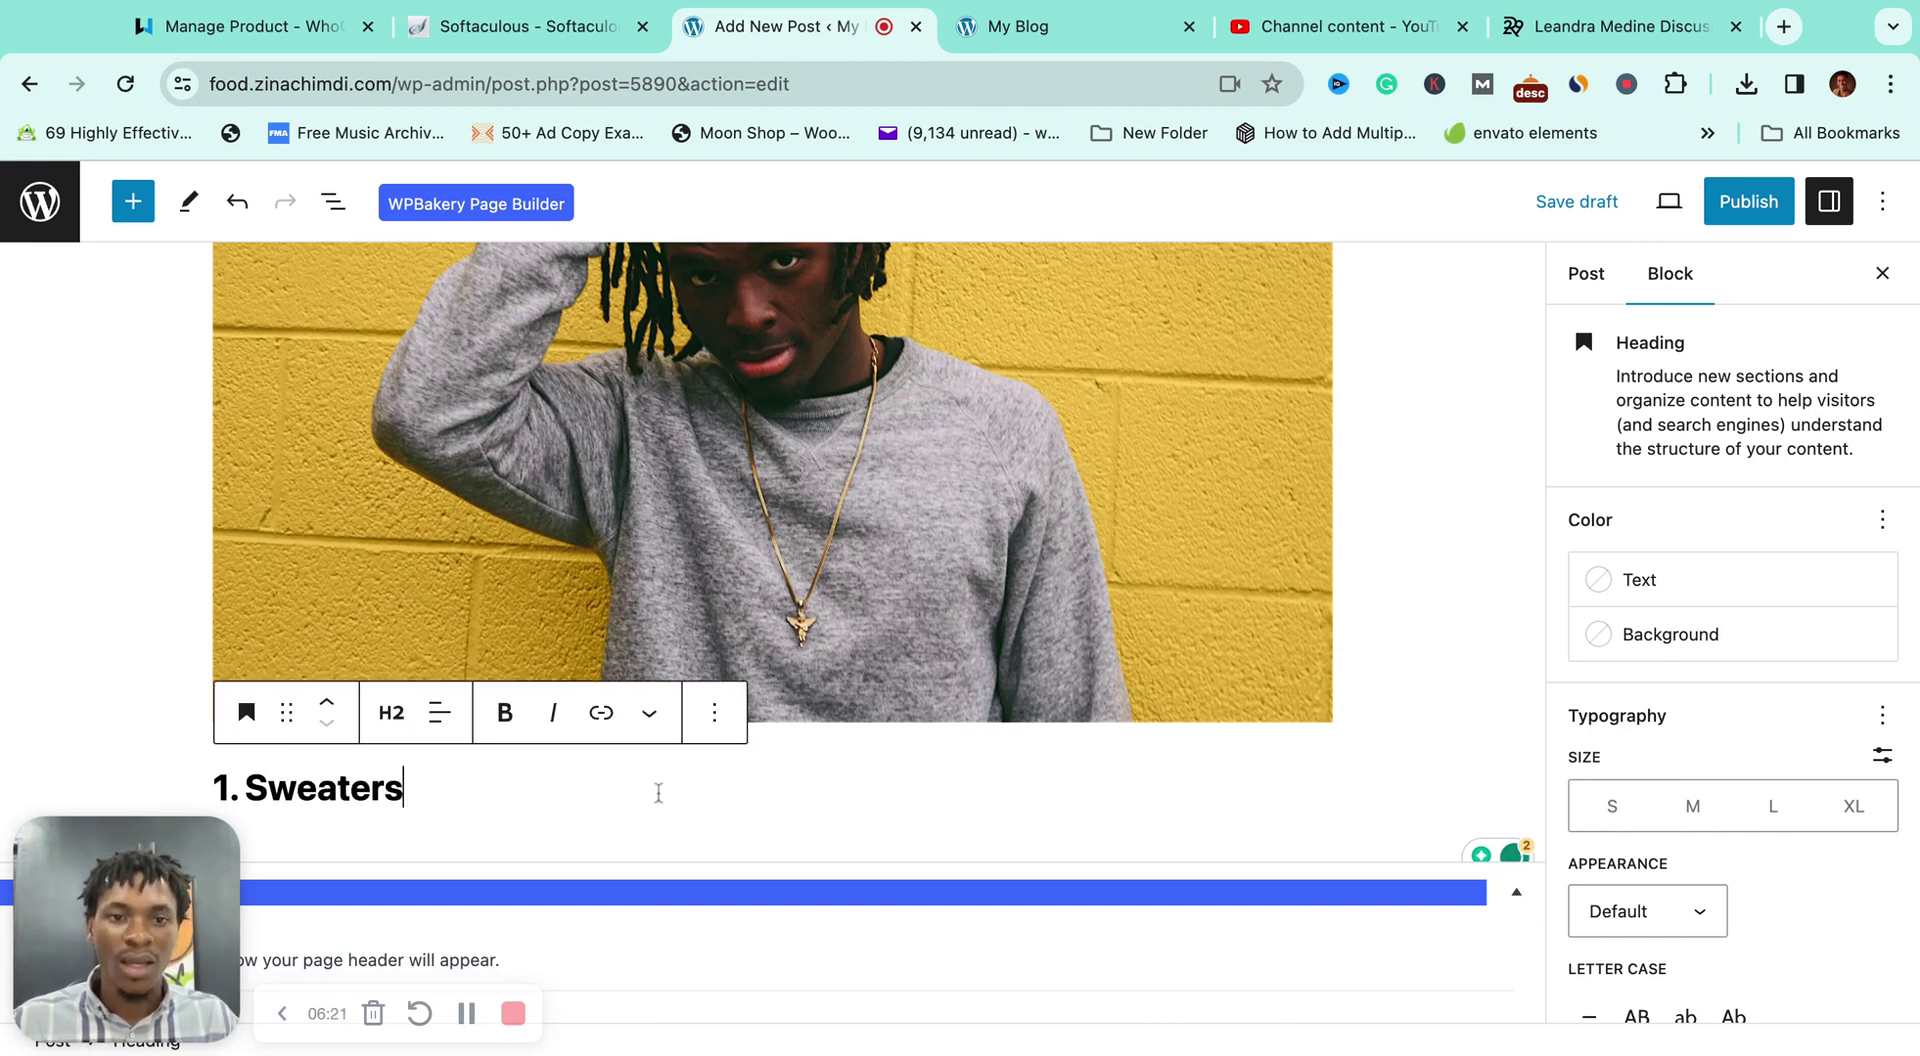
key("Return")
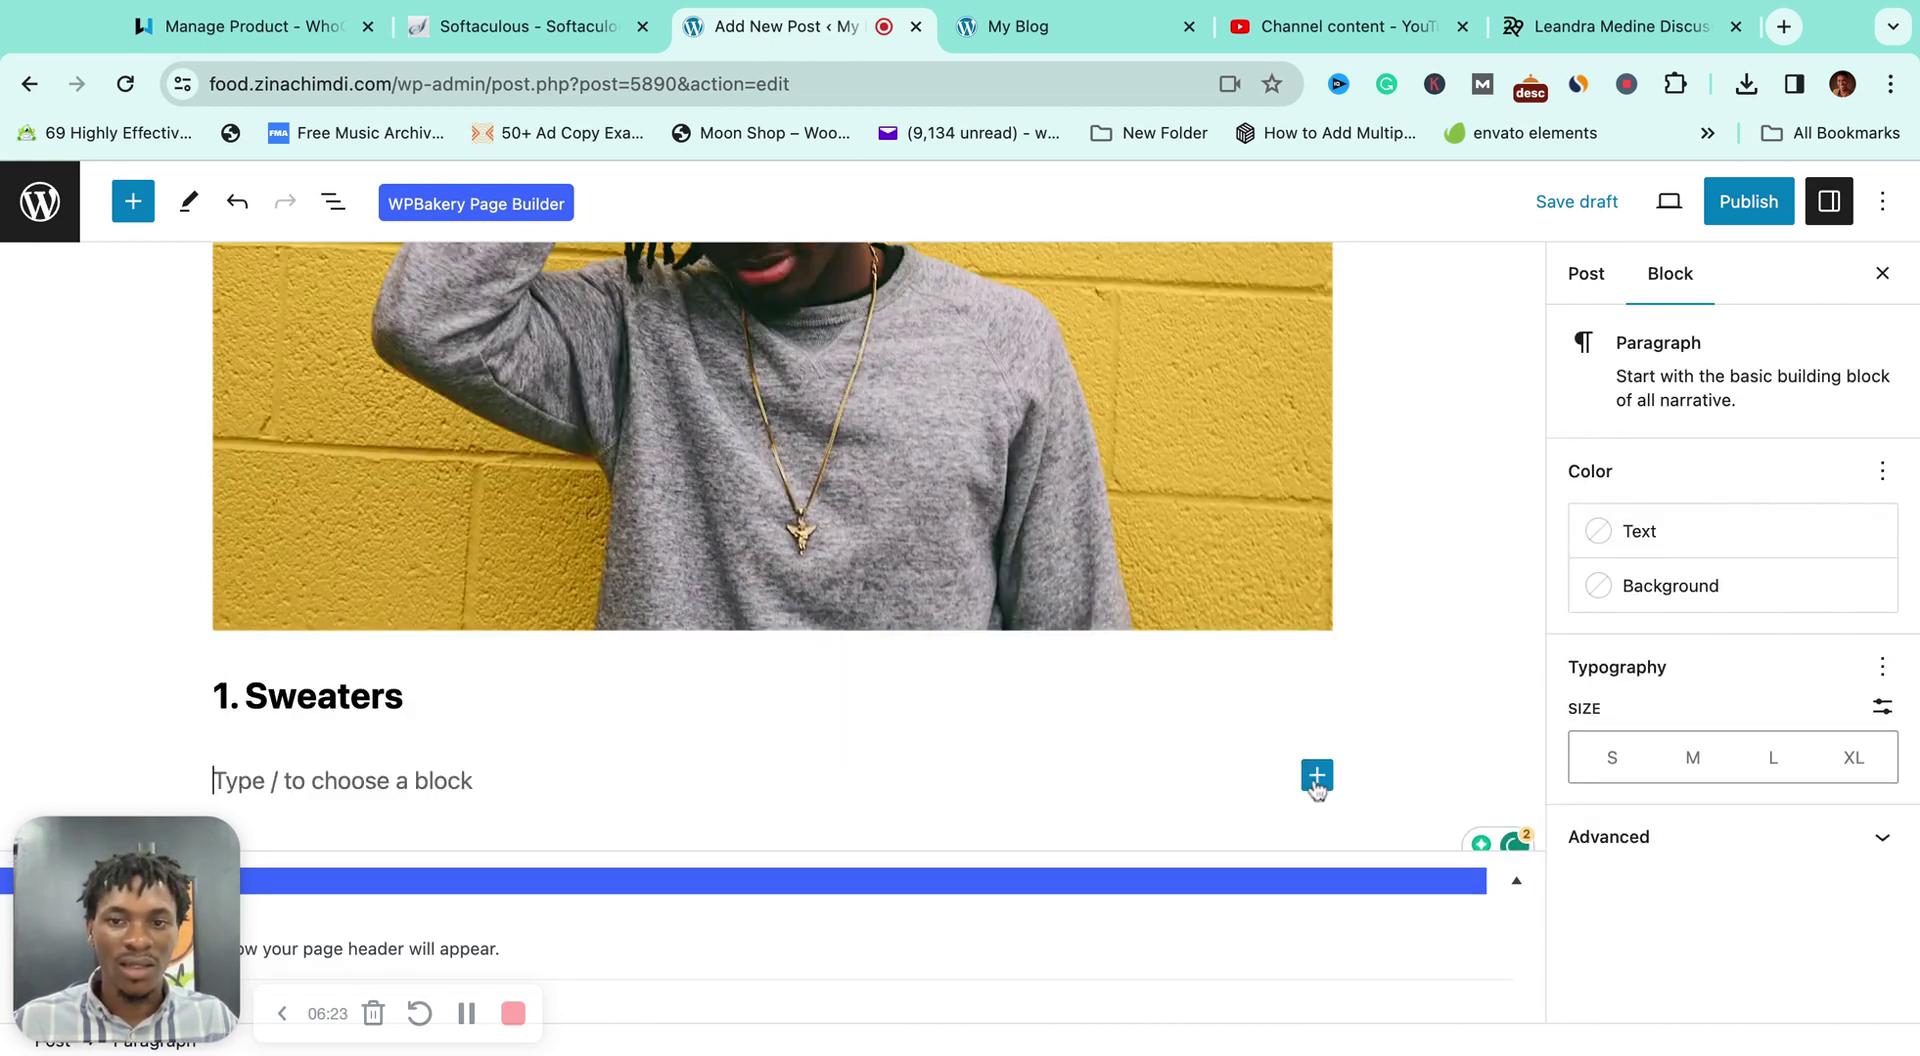
left_click(1315, 776)
scroll(1390, 960, "down", 1)
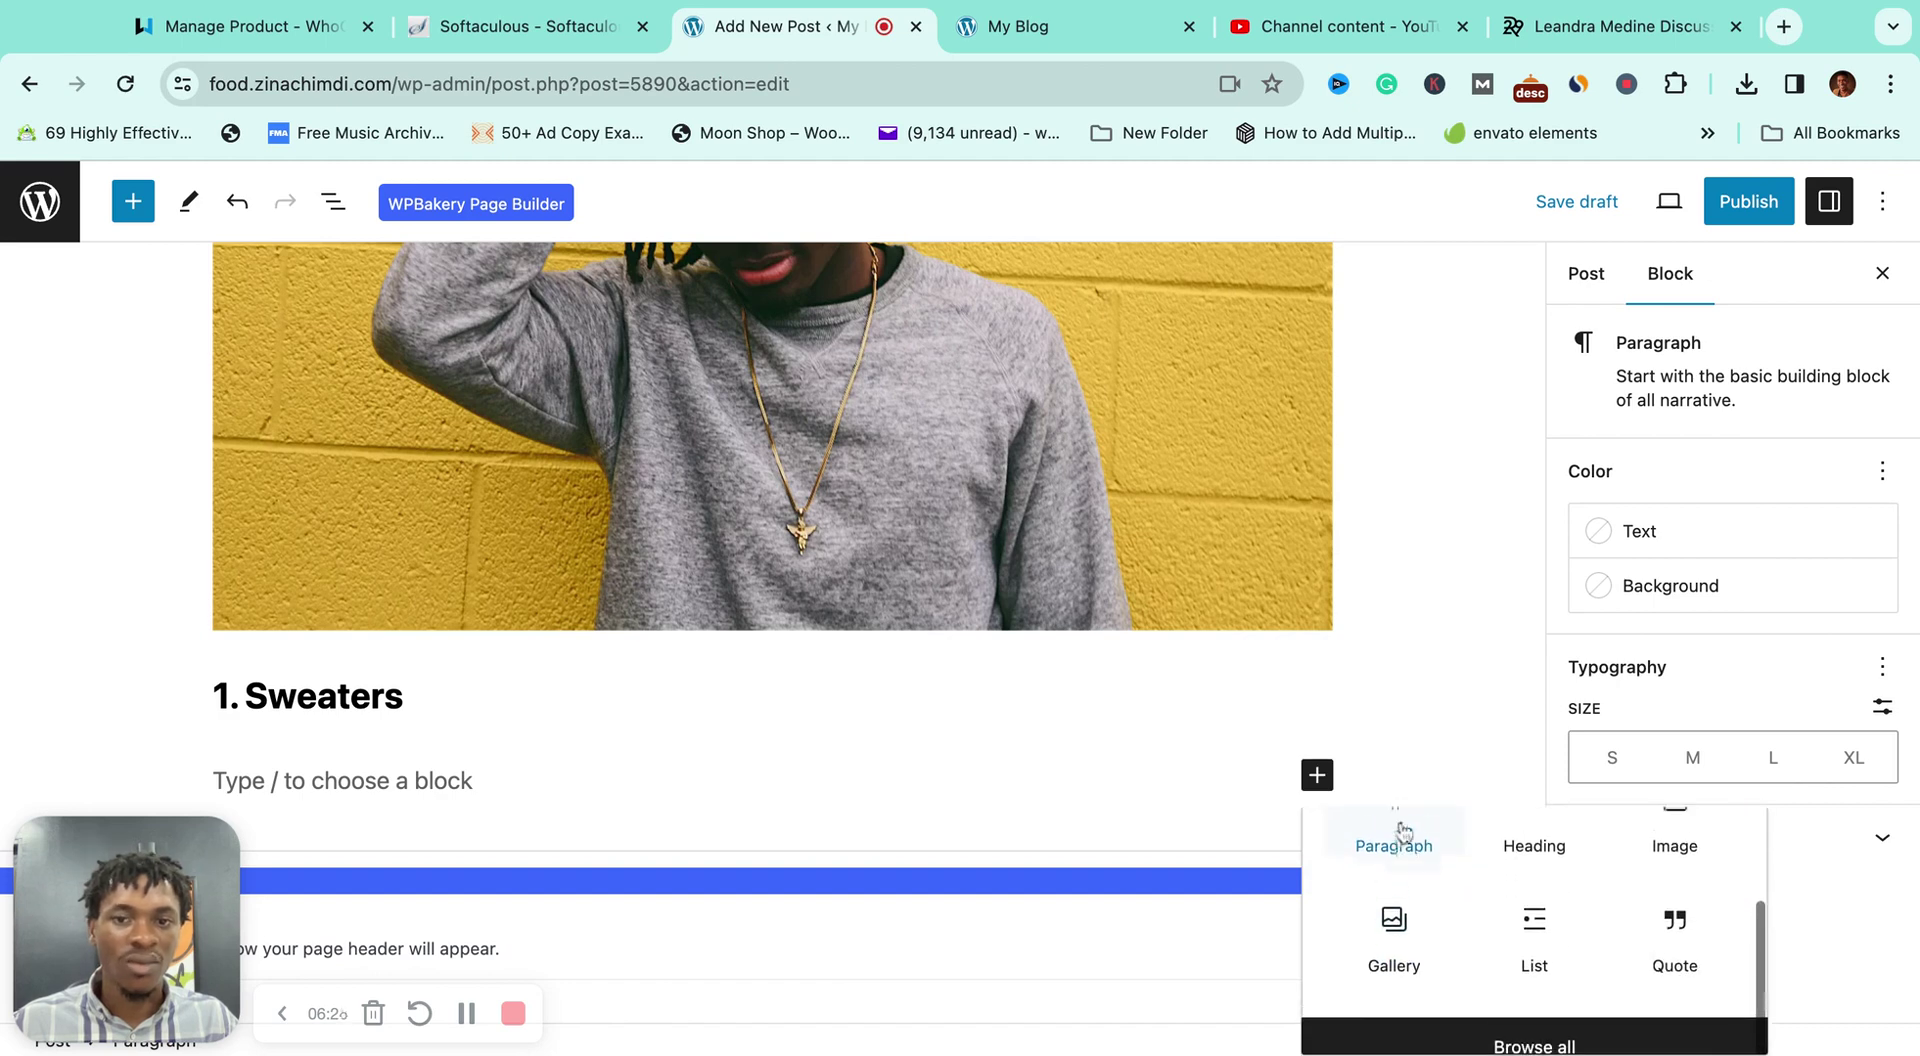
left_click(1393, 870)
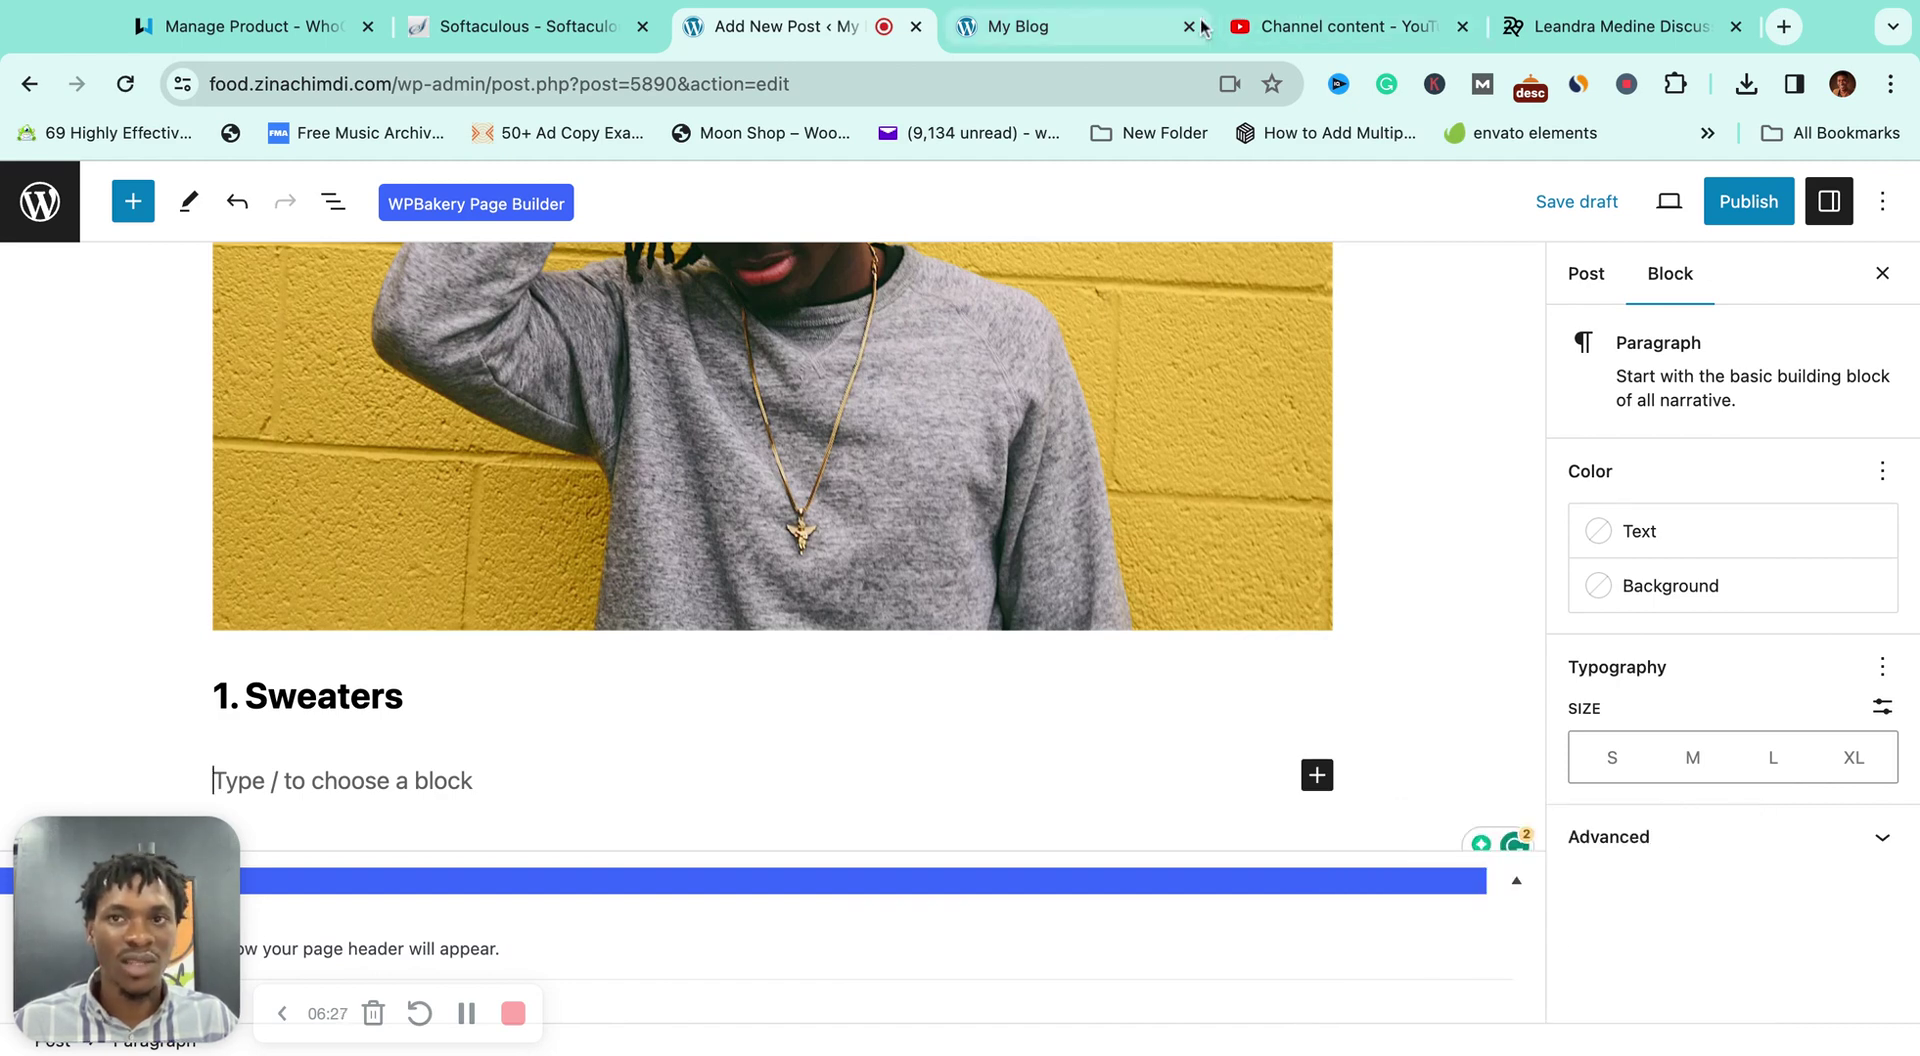
Step: Copy the Mango collaboration quote from Refinery29 and paste it under the heading
left_click(1590, 25)
scroll(855, 492, "down", 2)
scroll(855, 492, "down", 1)
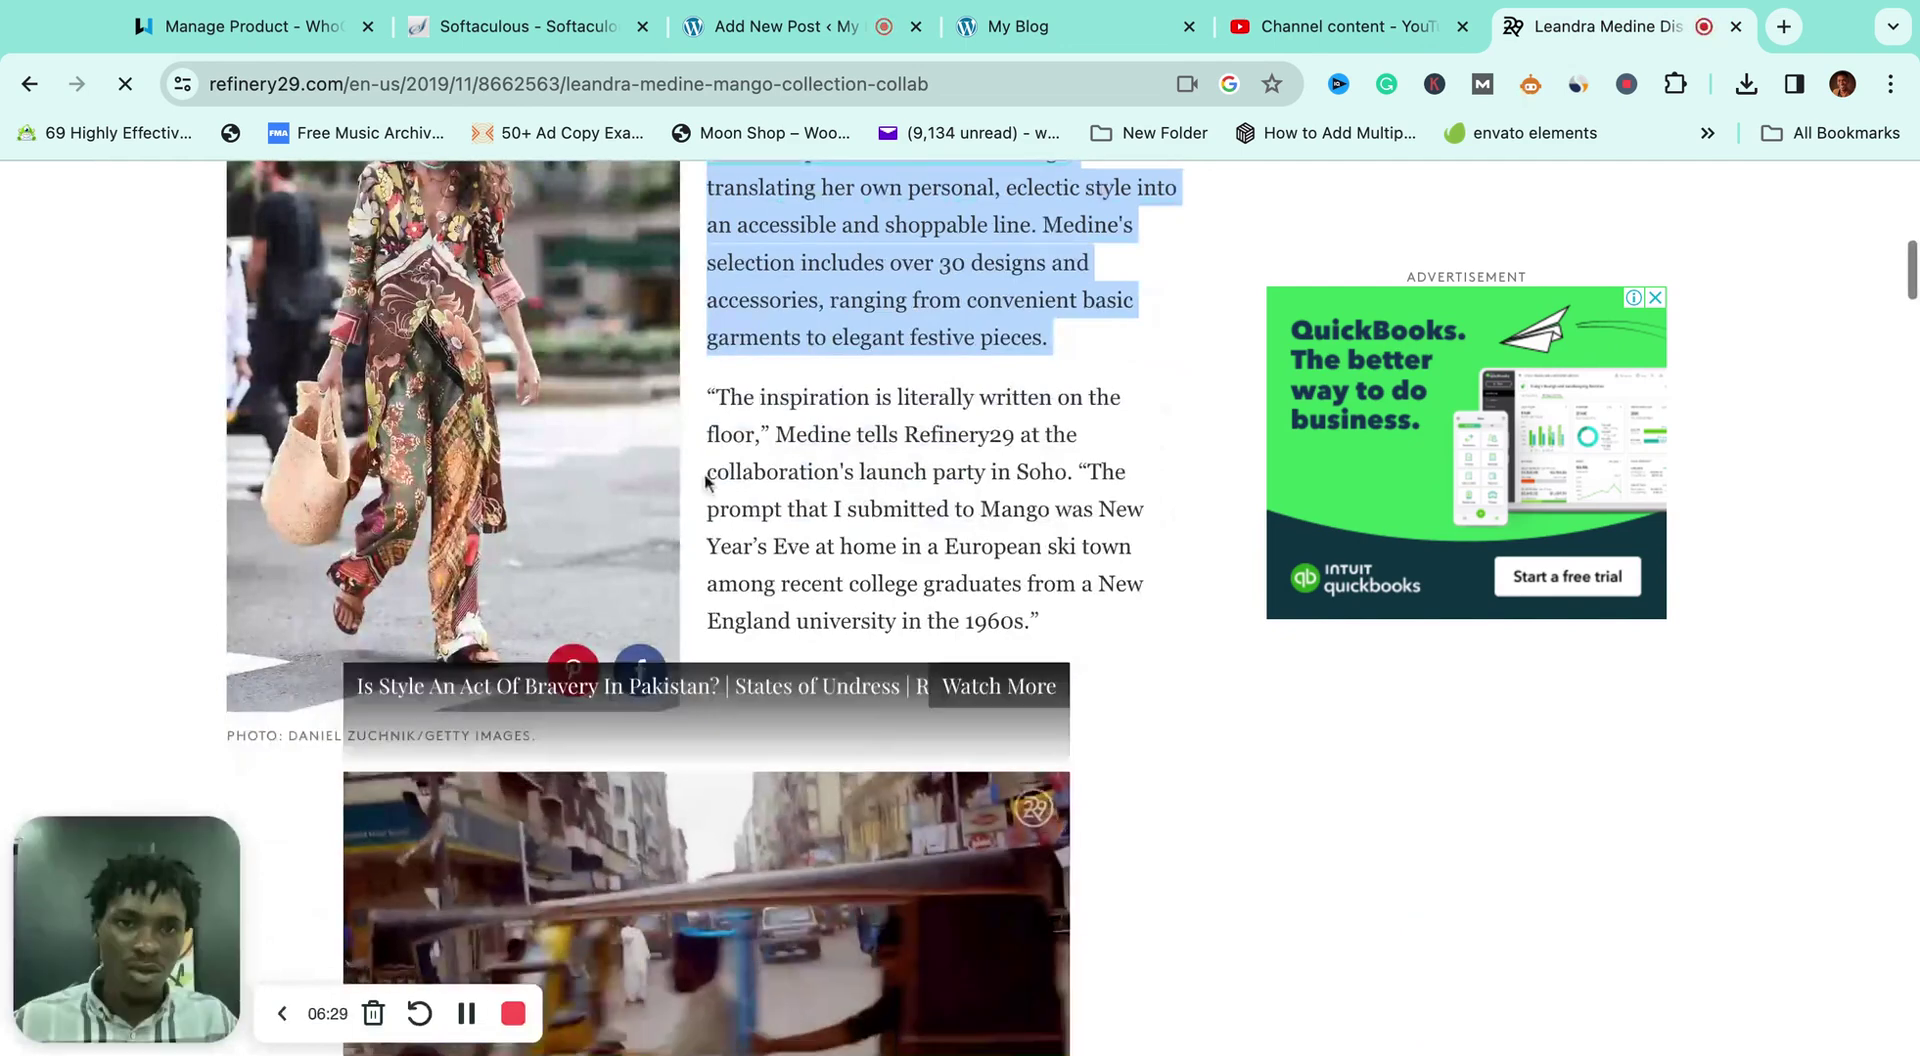
left_click_drag(958, 547, 718, 395)
triple_click(718, 395)
key("ctrl+c")
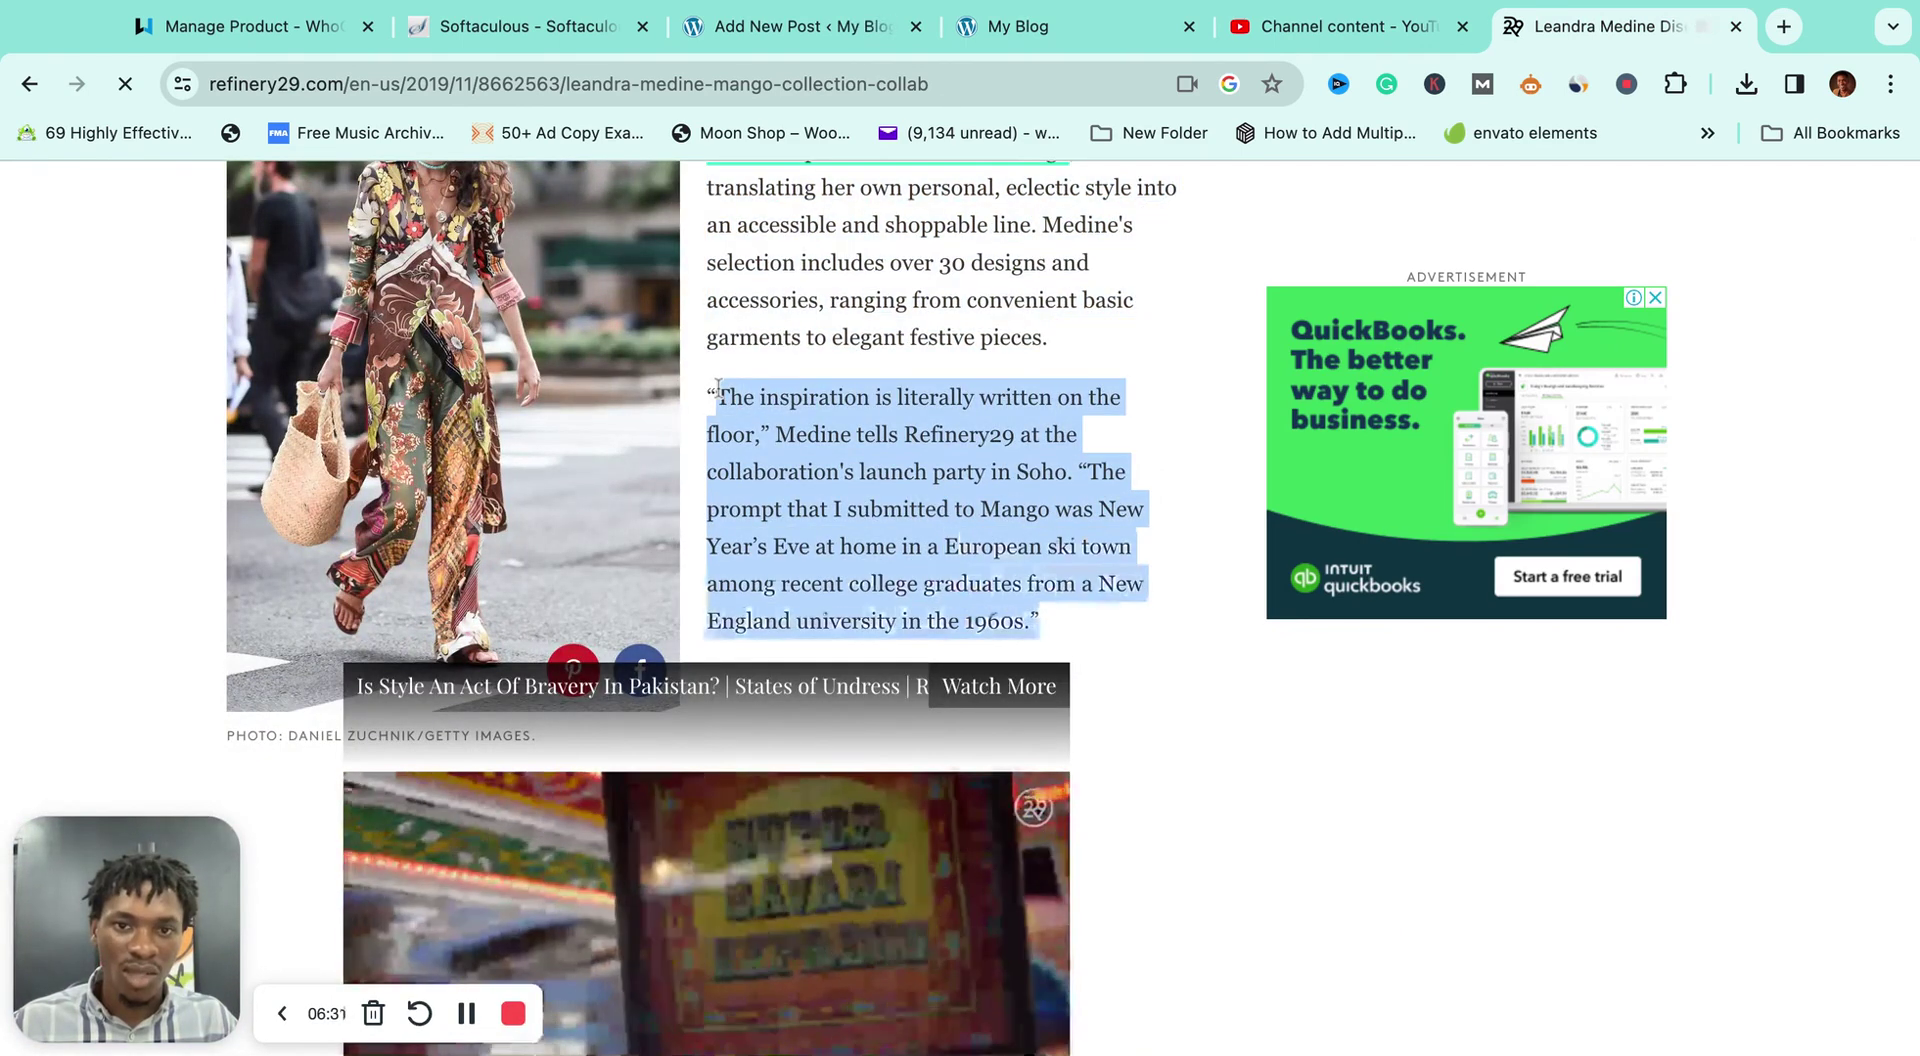
left_click(838, 30)
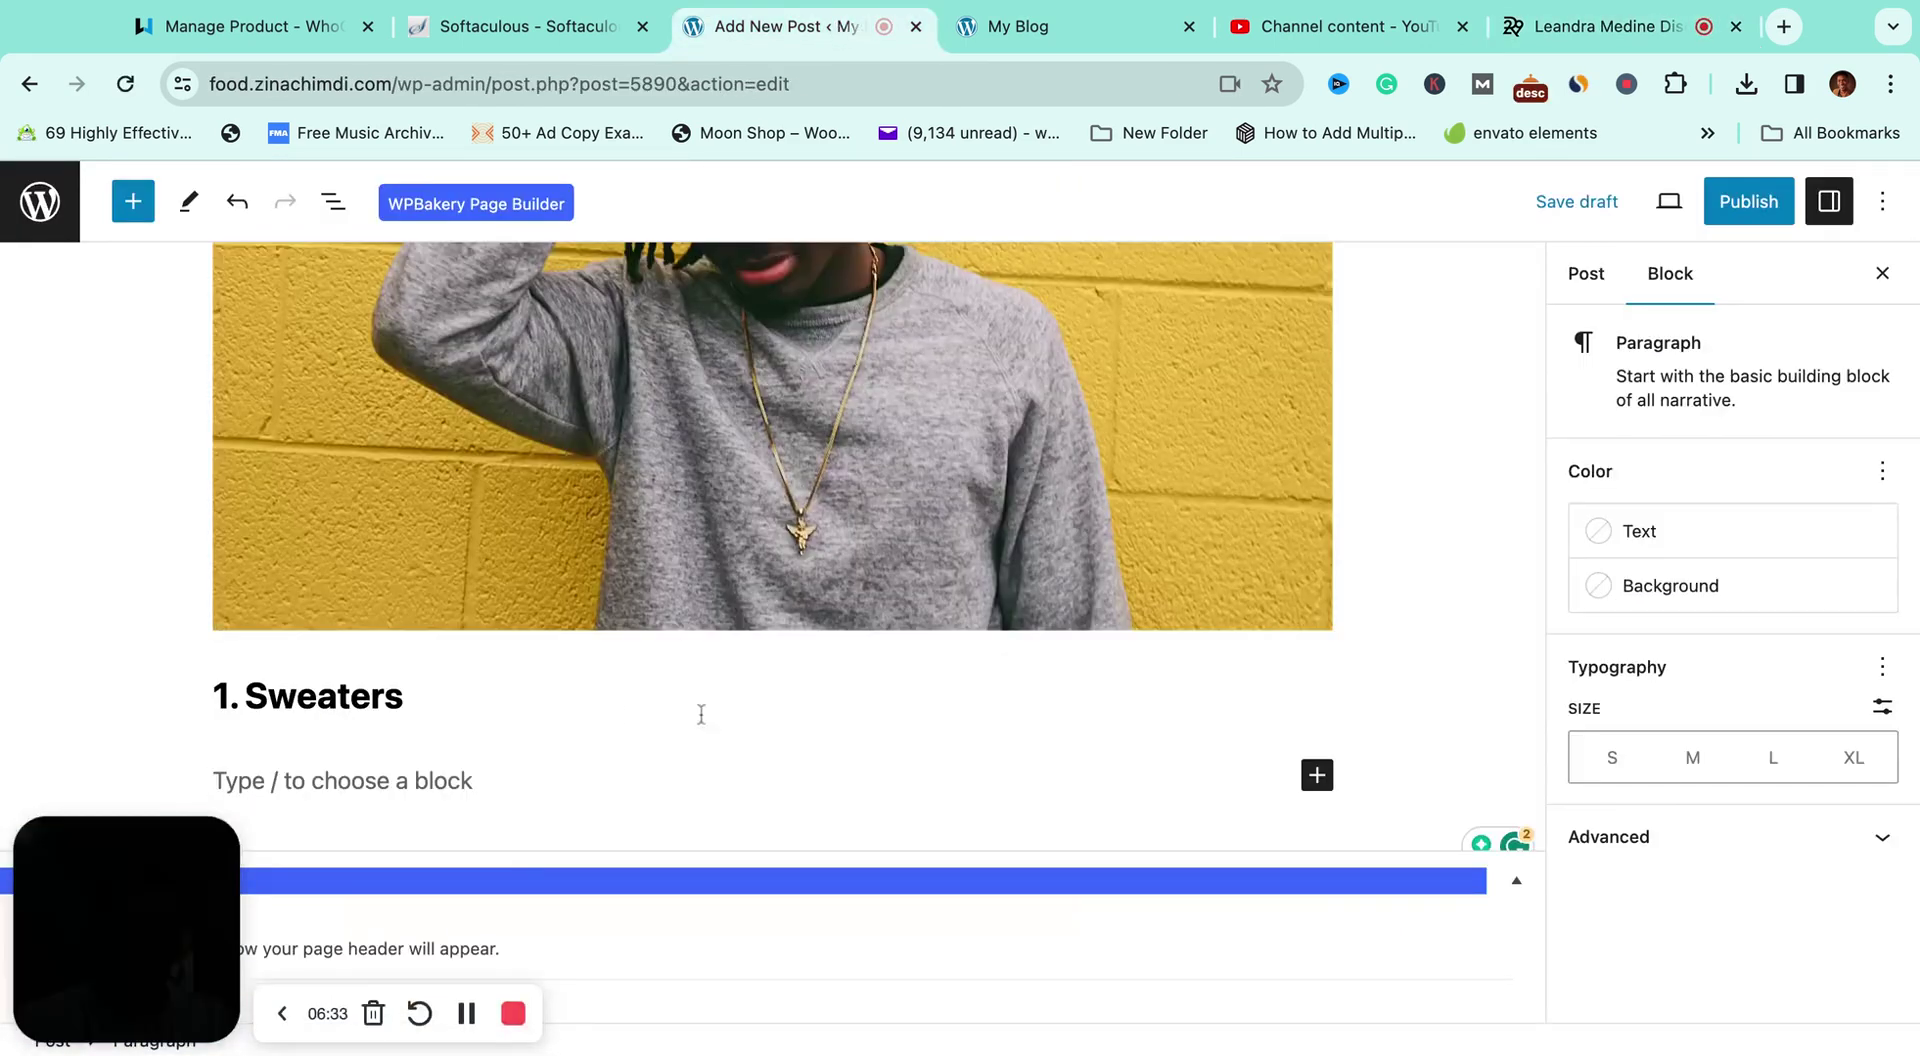
left_click(489, 768)
key("ctrl+v")
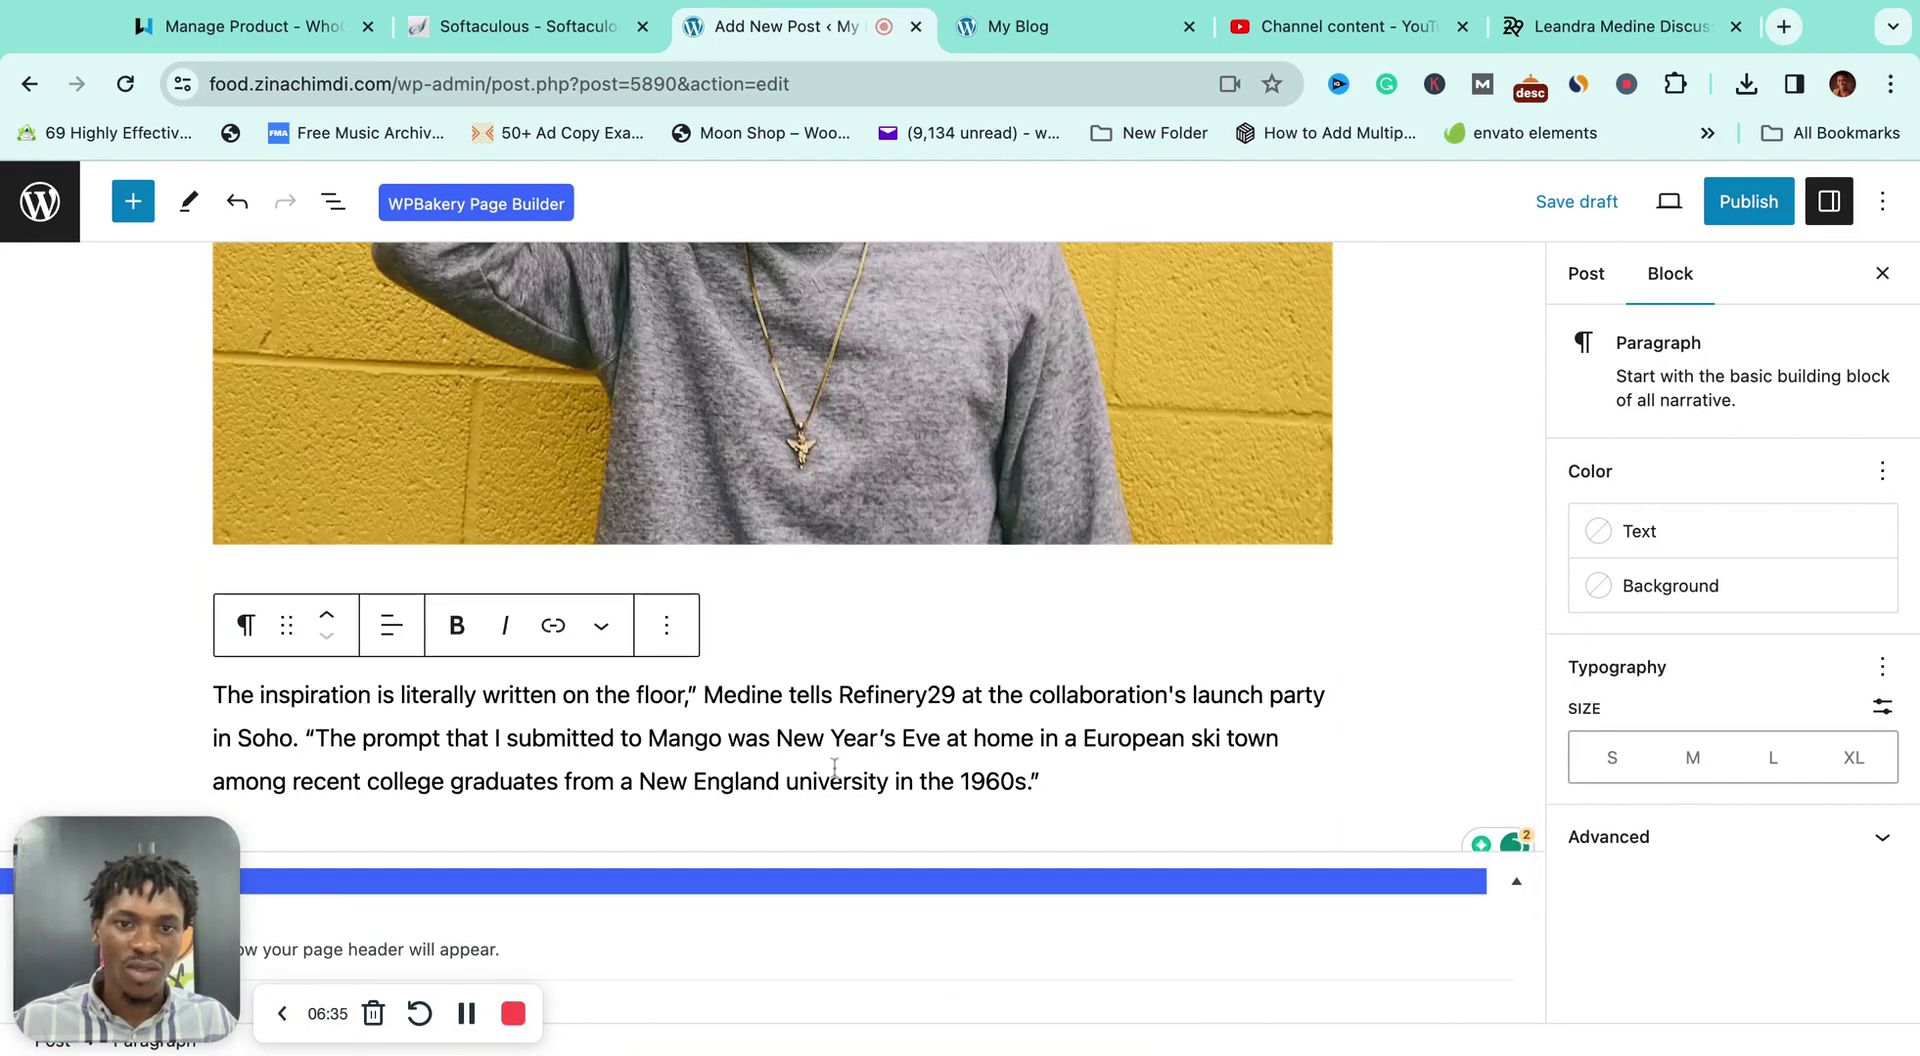
scroll(1123, 732, "down", 2)
Step: Search Google for 'dummytext' in a new Chrome tab
left_click(1784, 26)
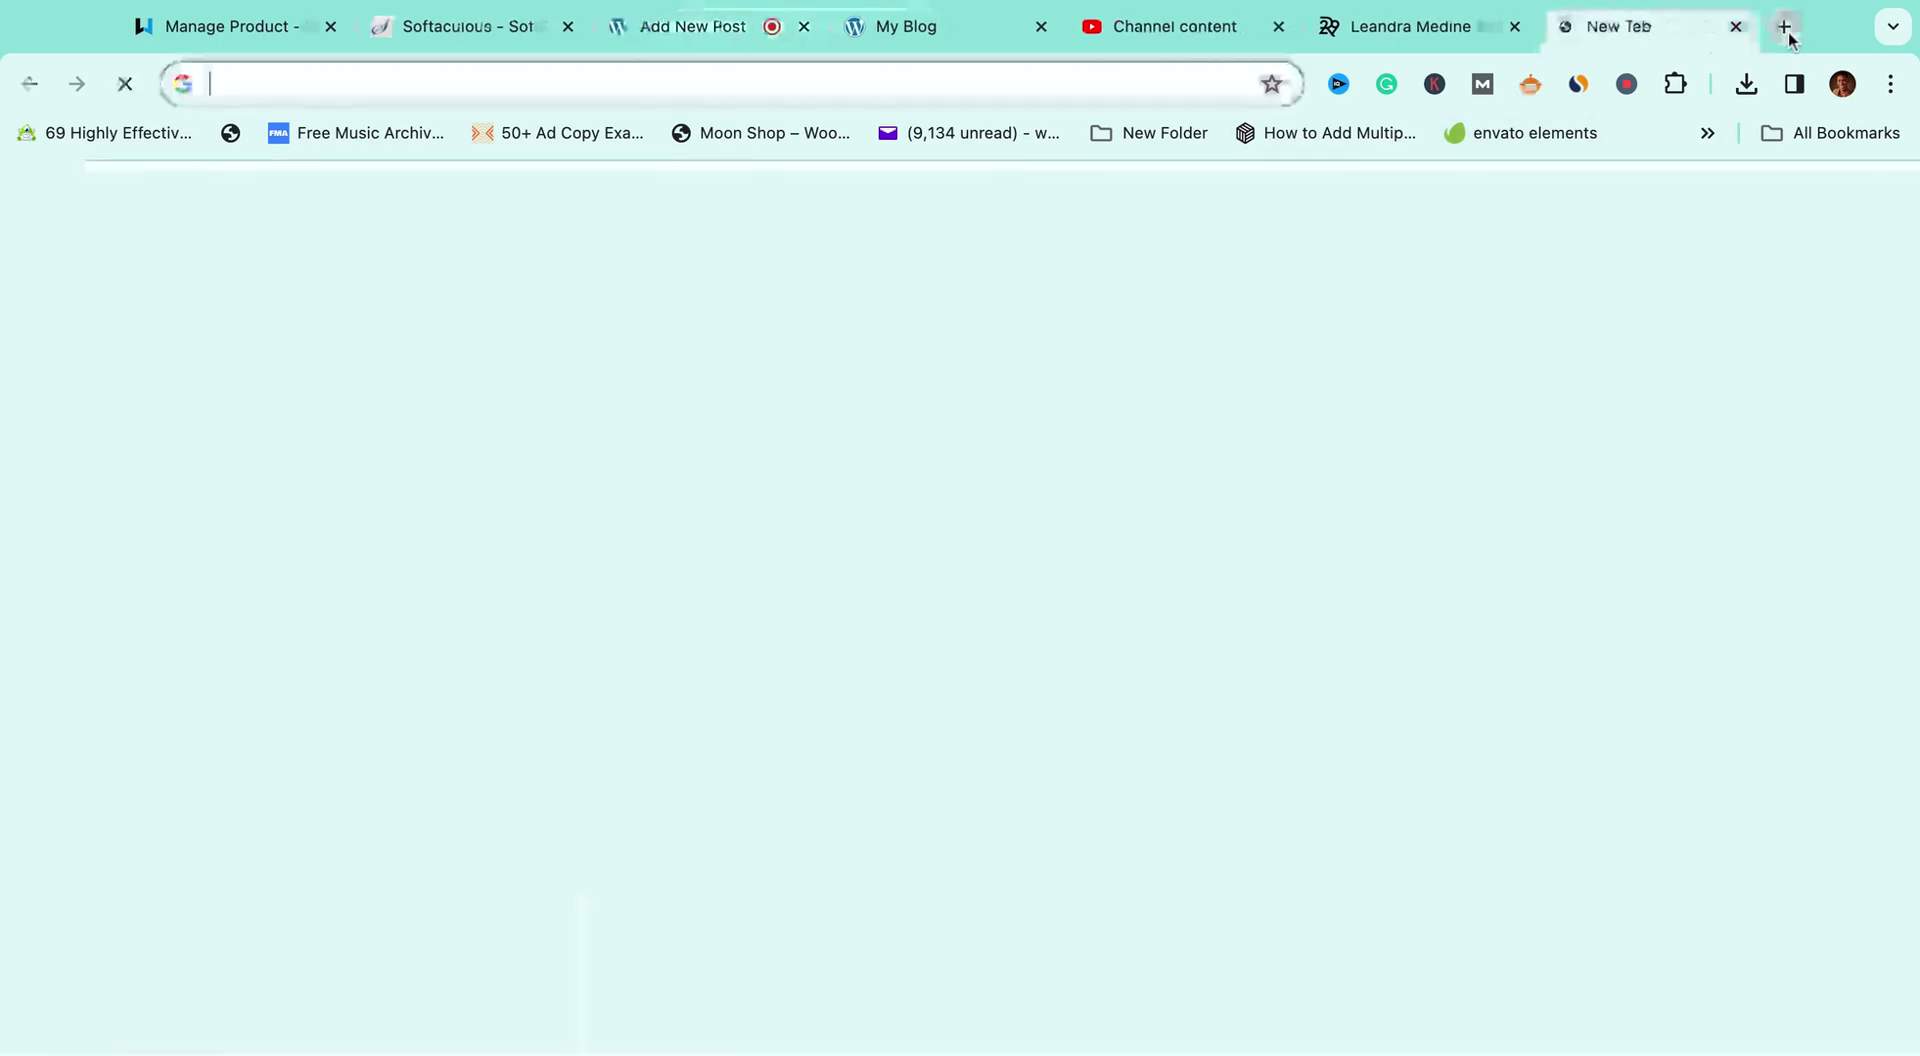
type("dummytex")
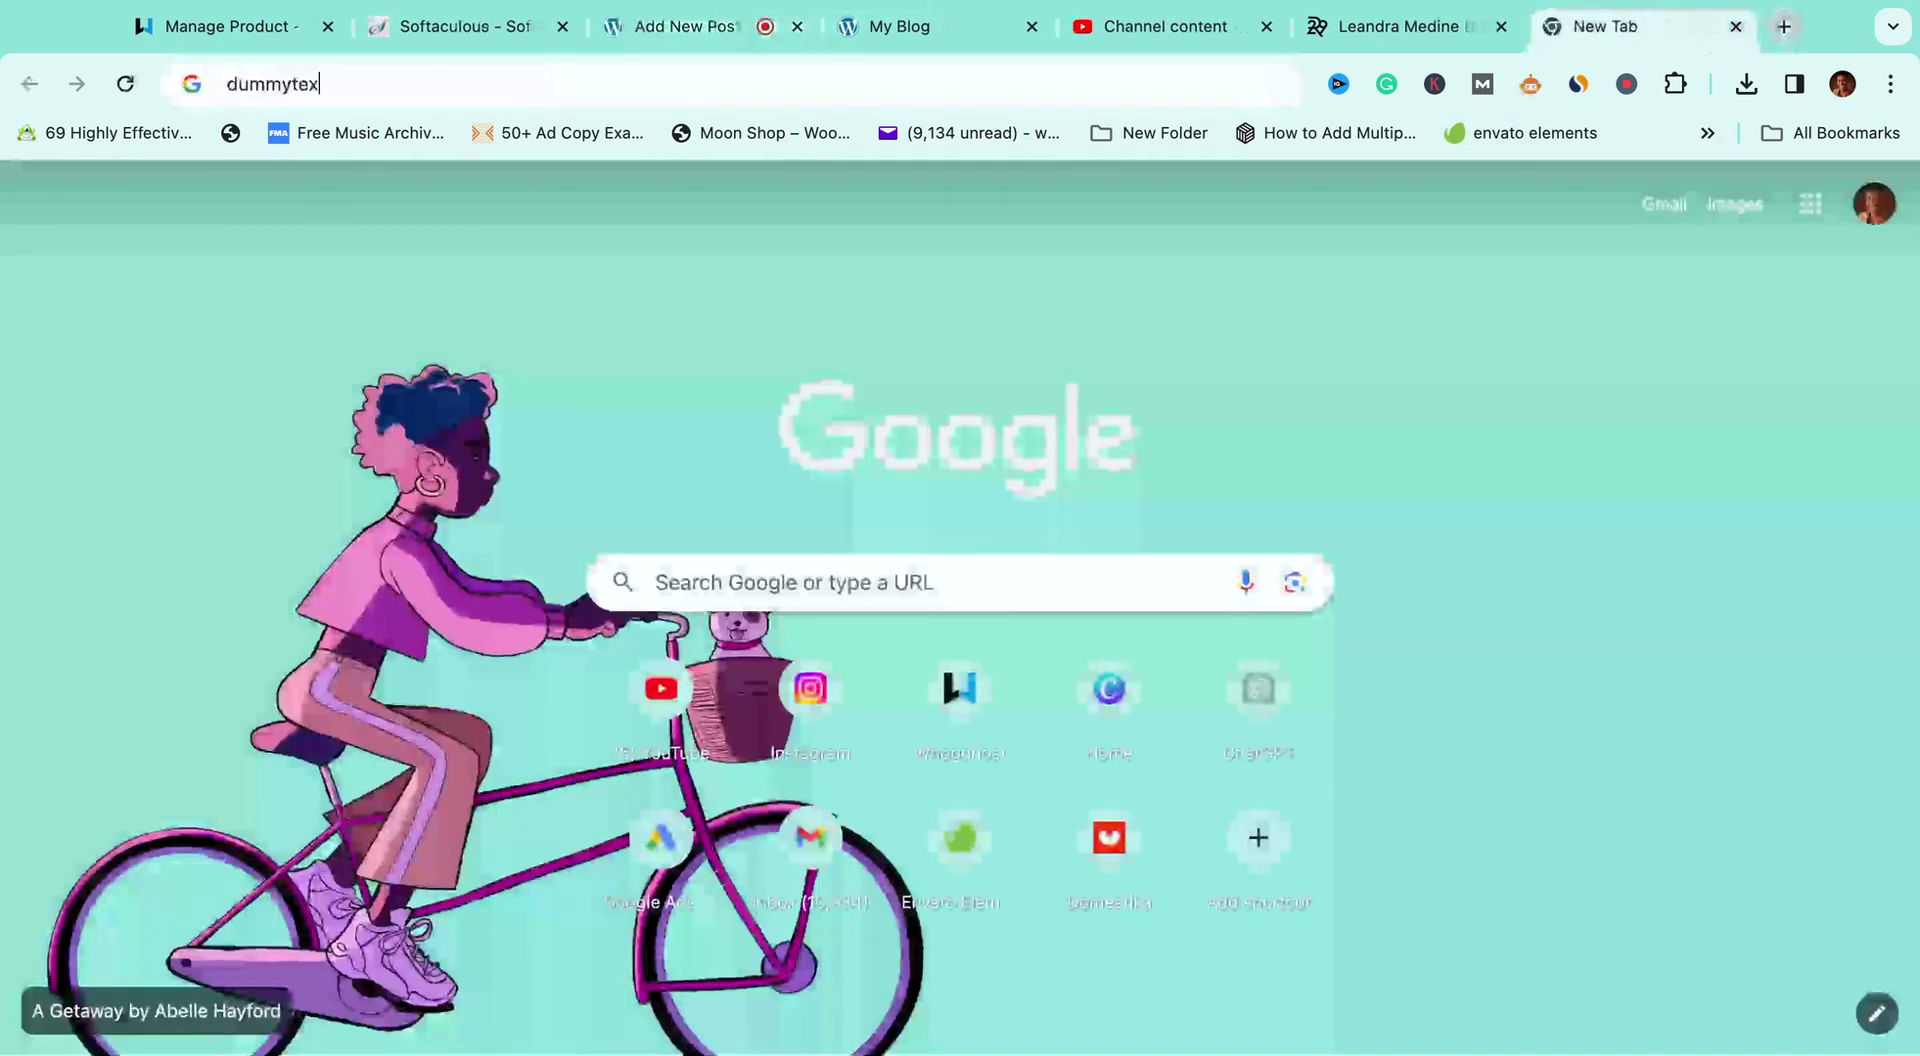
type("t")
key("Return")
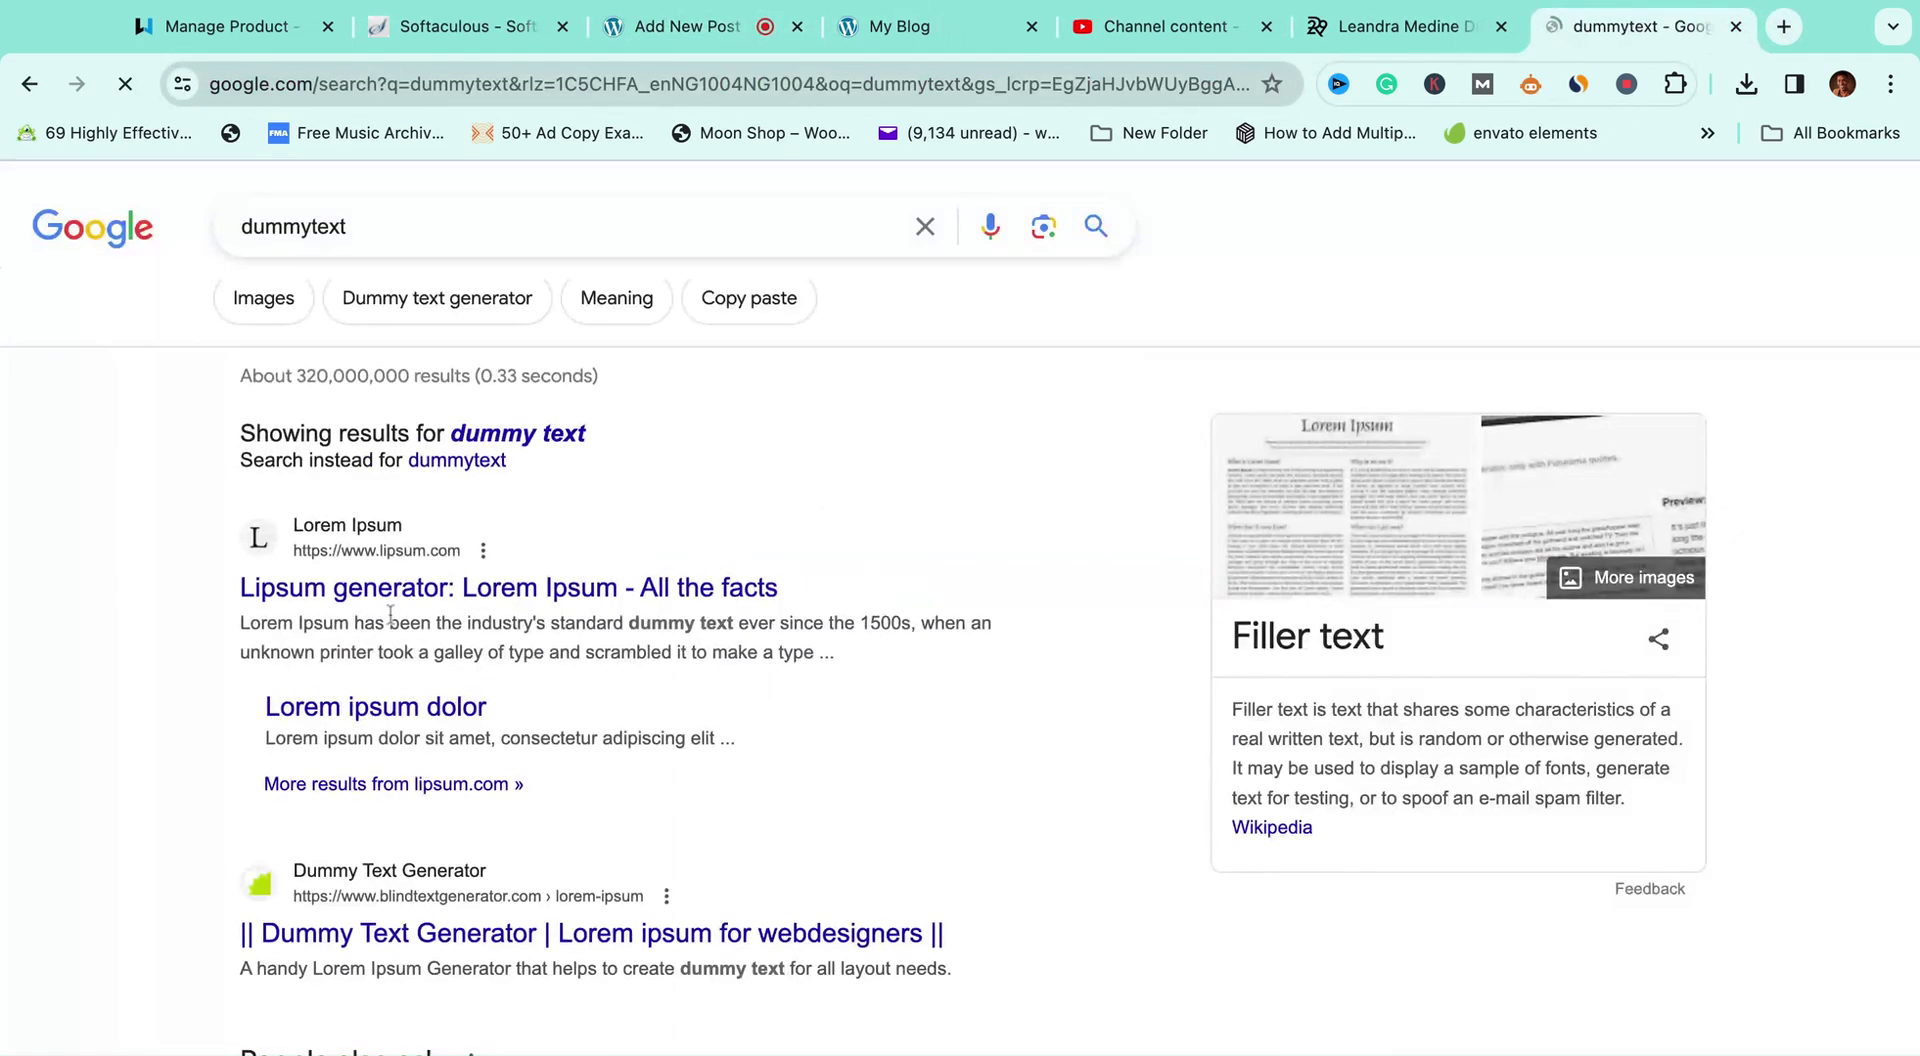
Step: Open the lipsum.com result and select its first Lorem Ipsum paragraph
left_click(457, 596)
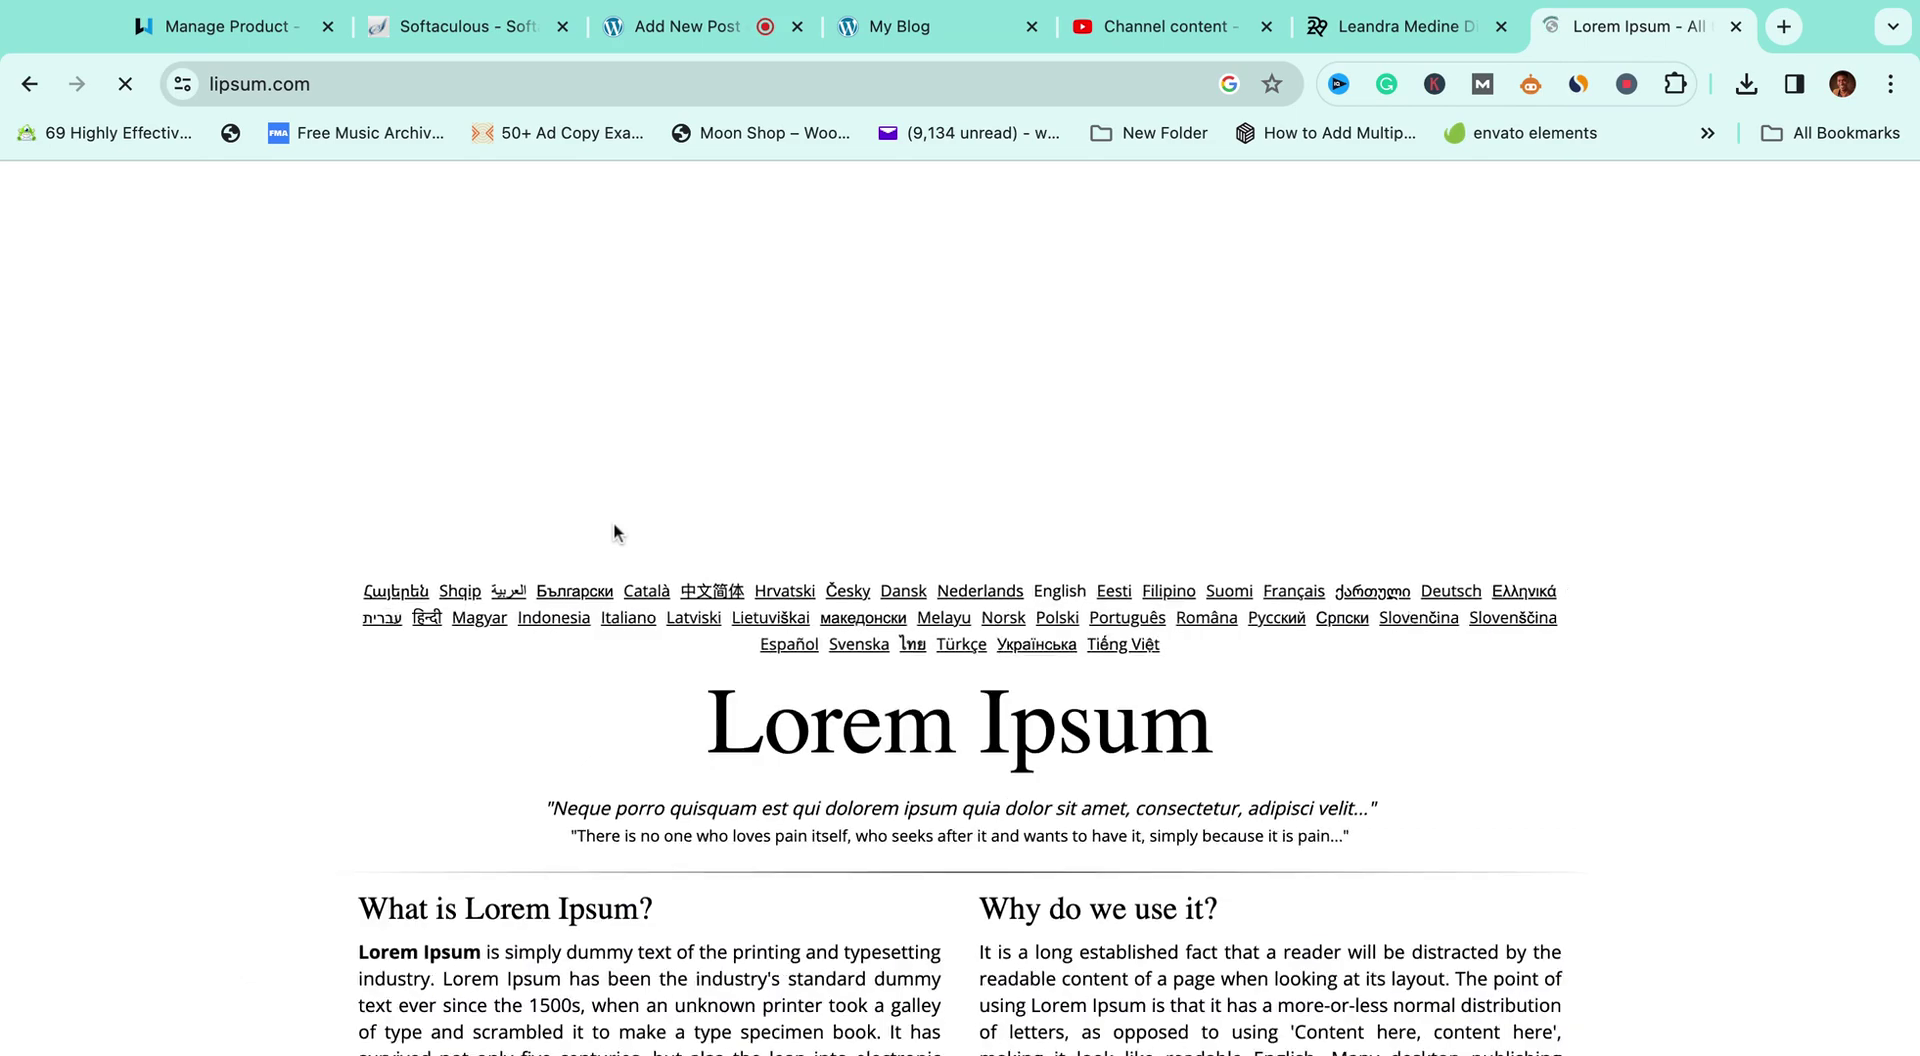
scroll(560, 520, "down", 7)
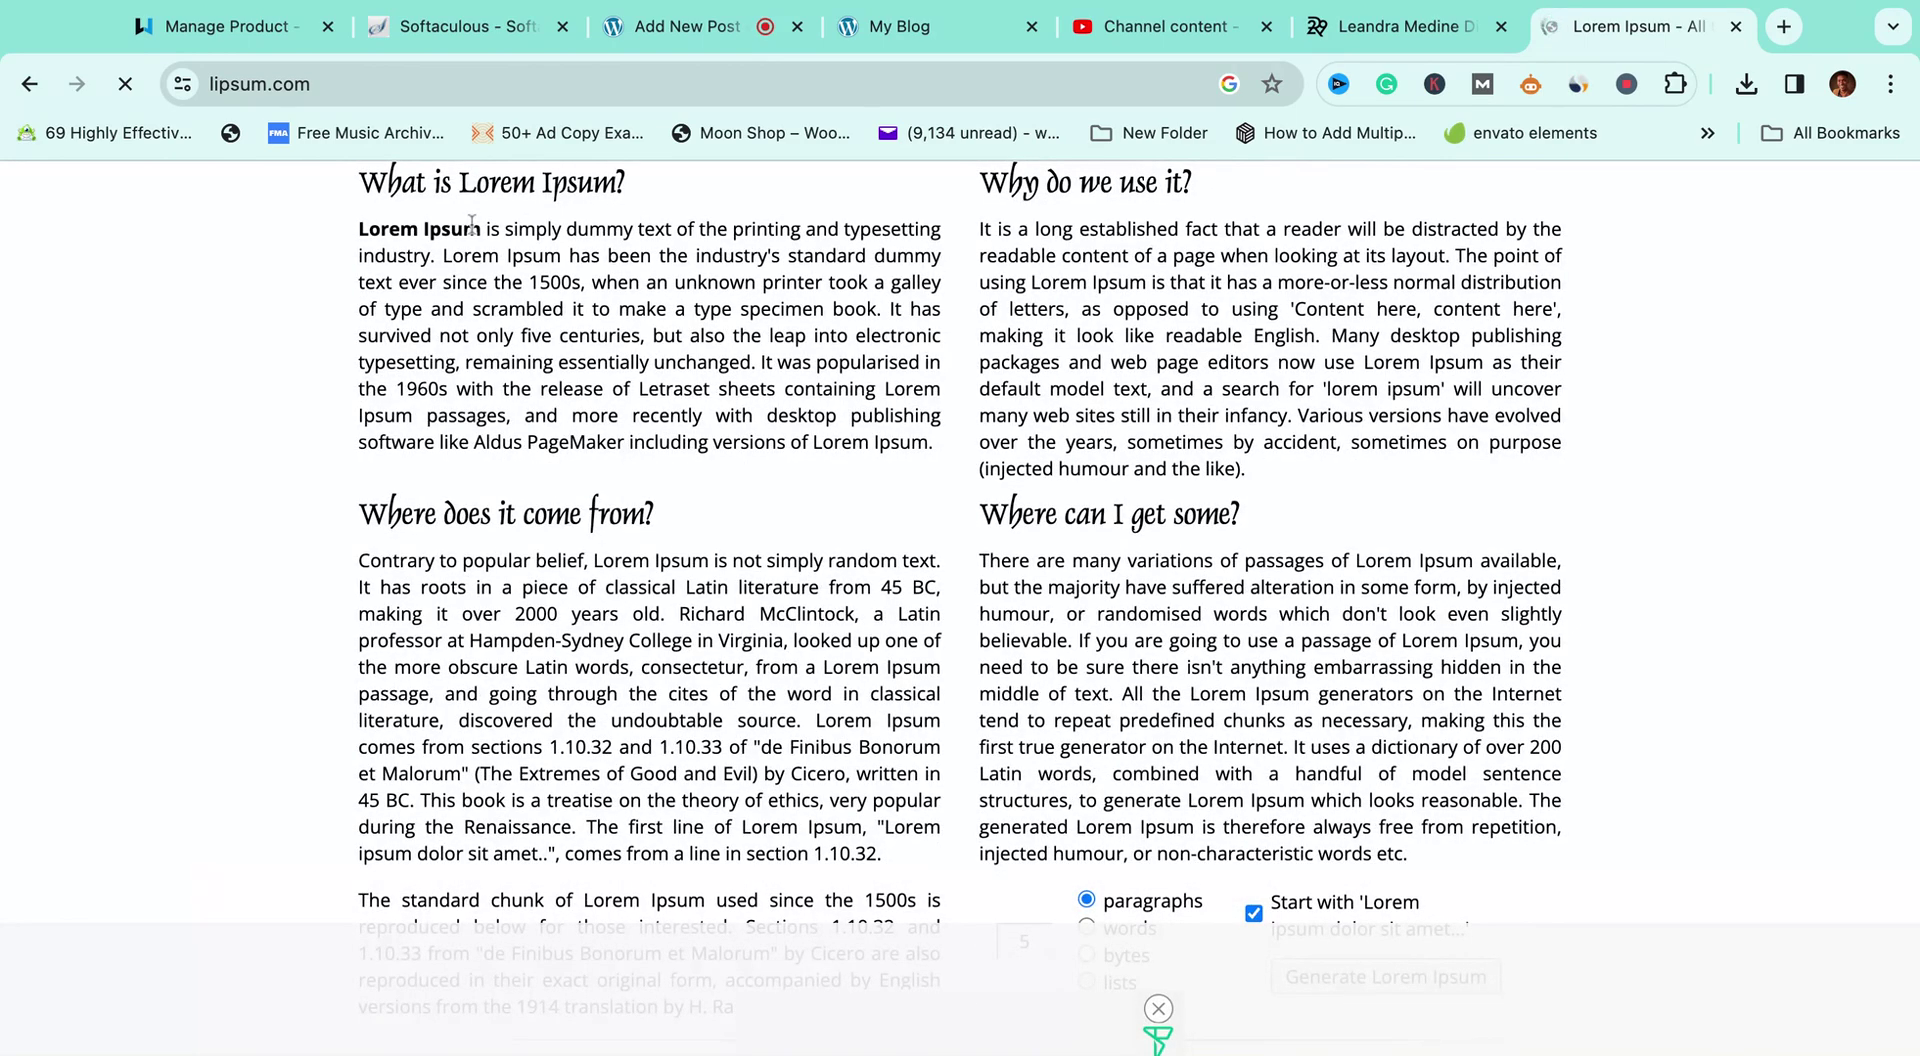
left_click_drag(472, 228, 934, 441)
scroll(640, 578, "up", 5)
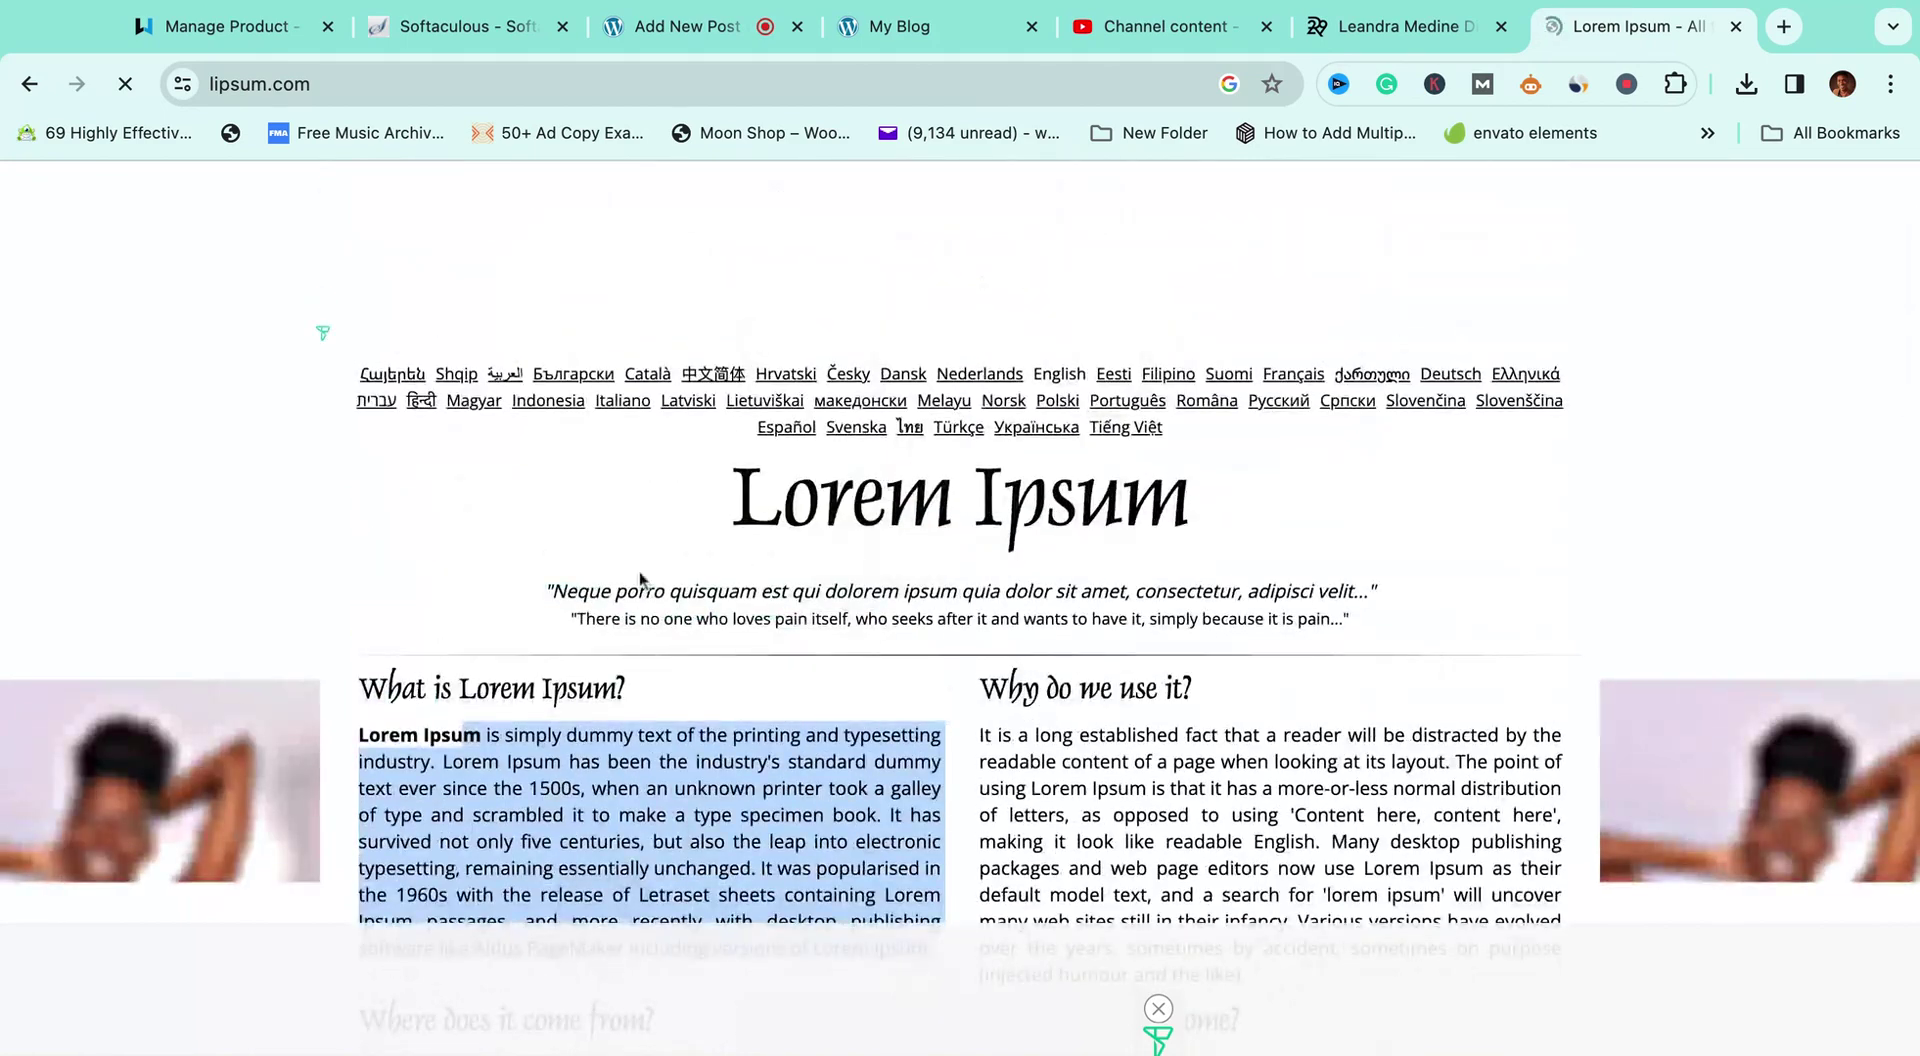
Step: Back in the post editor, start a new empty block after the Sweaters quote
left_click(724, 27)
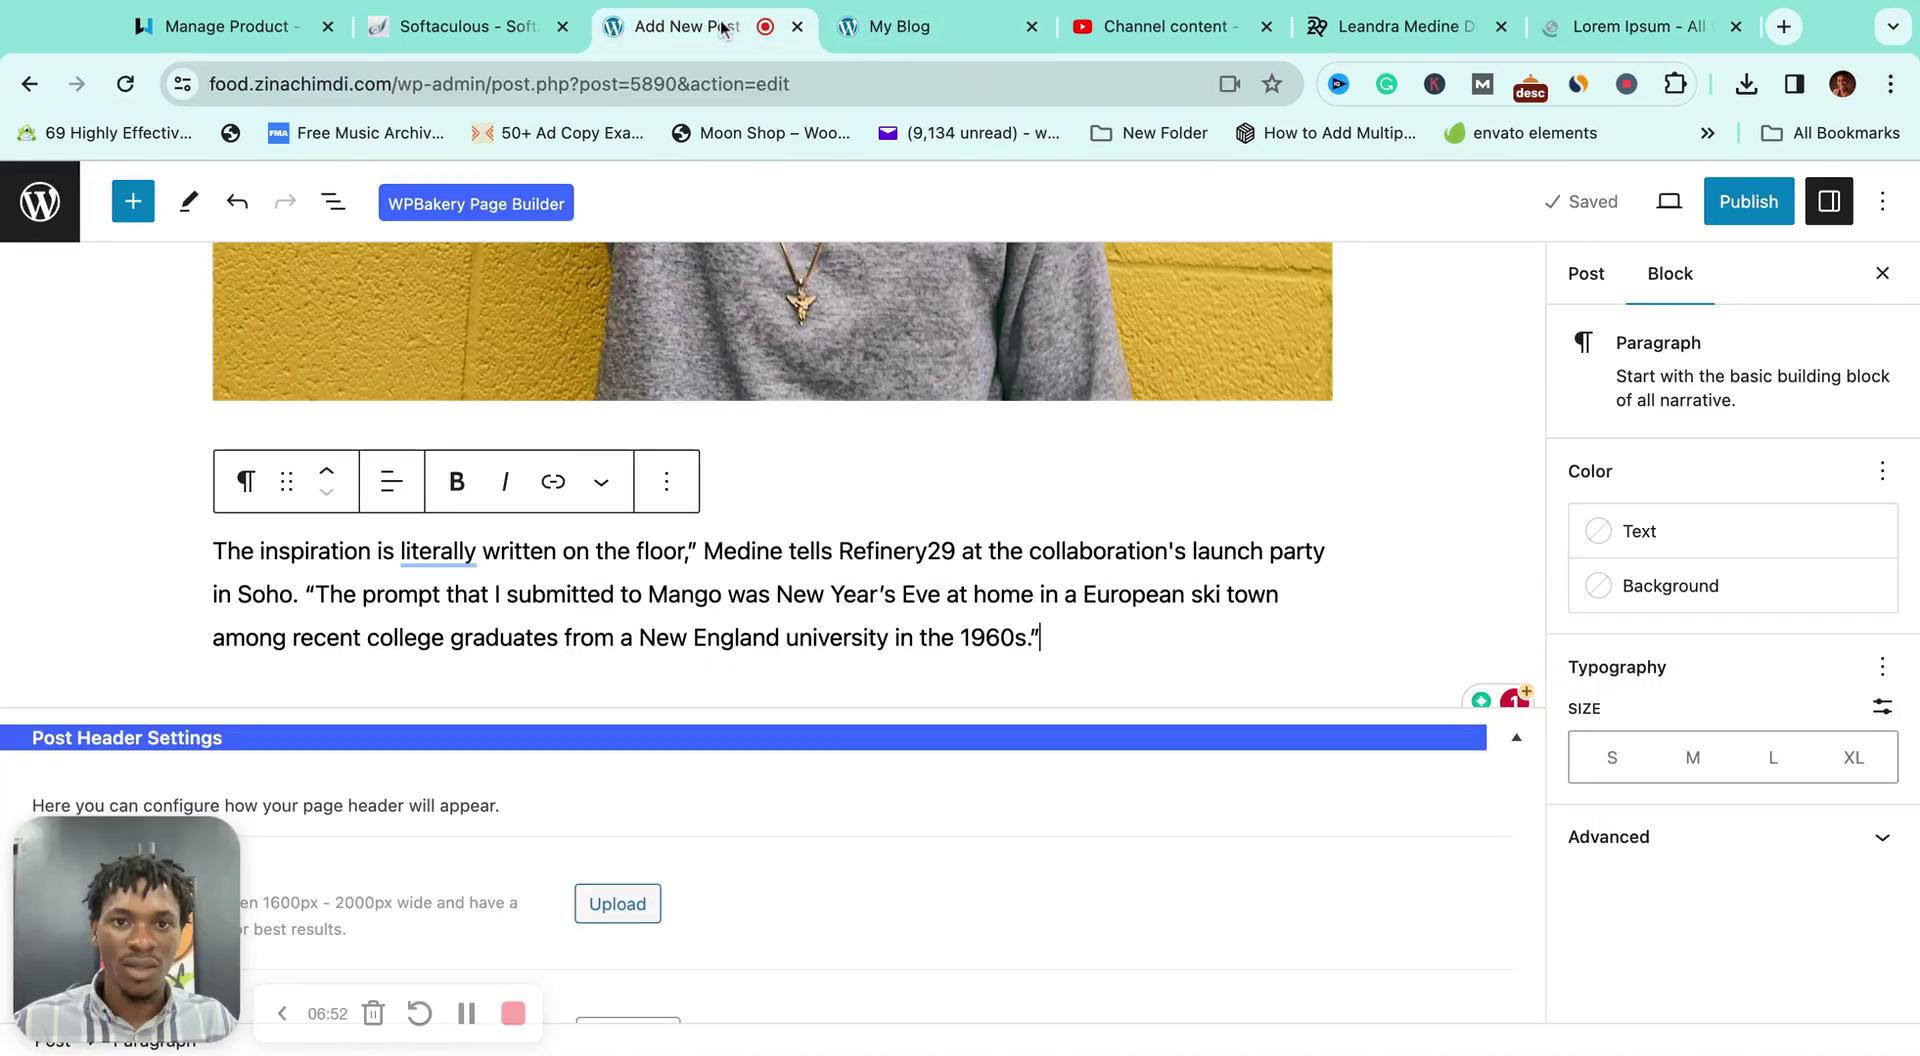
scroll(866, 572, "down", 1)
scroll(950, 600, "up", 3)
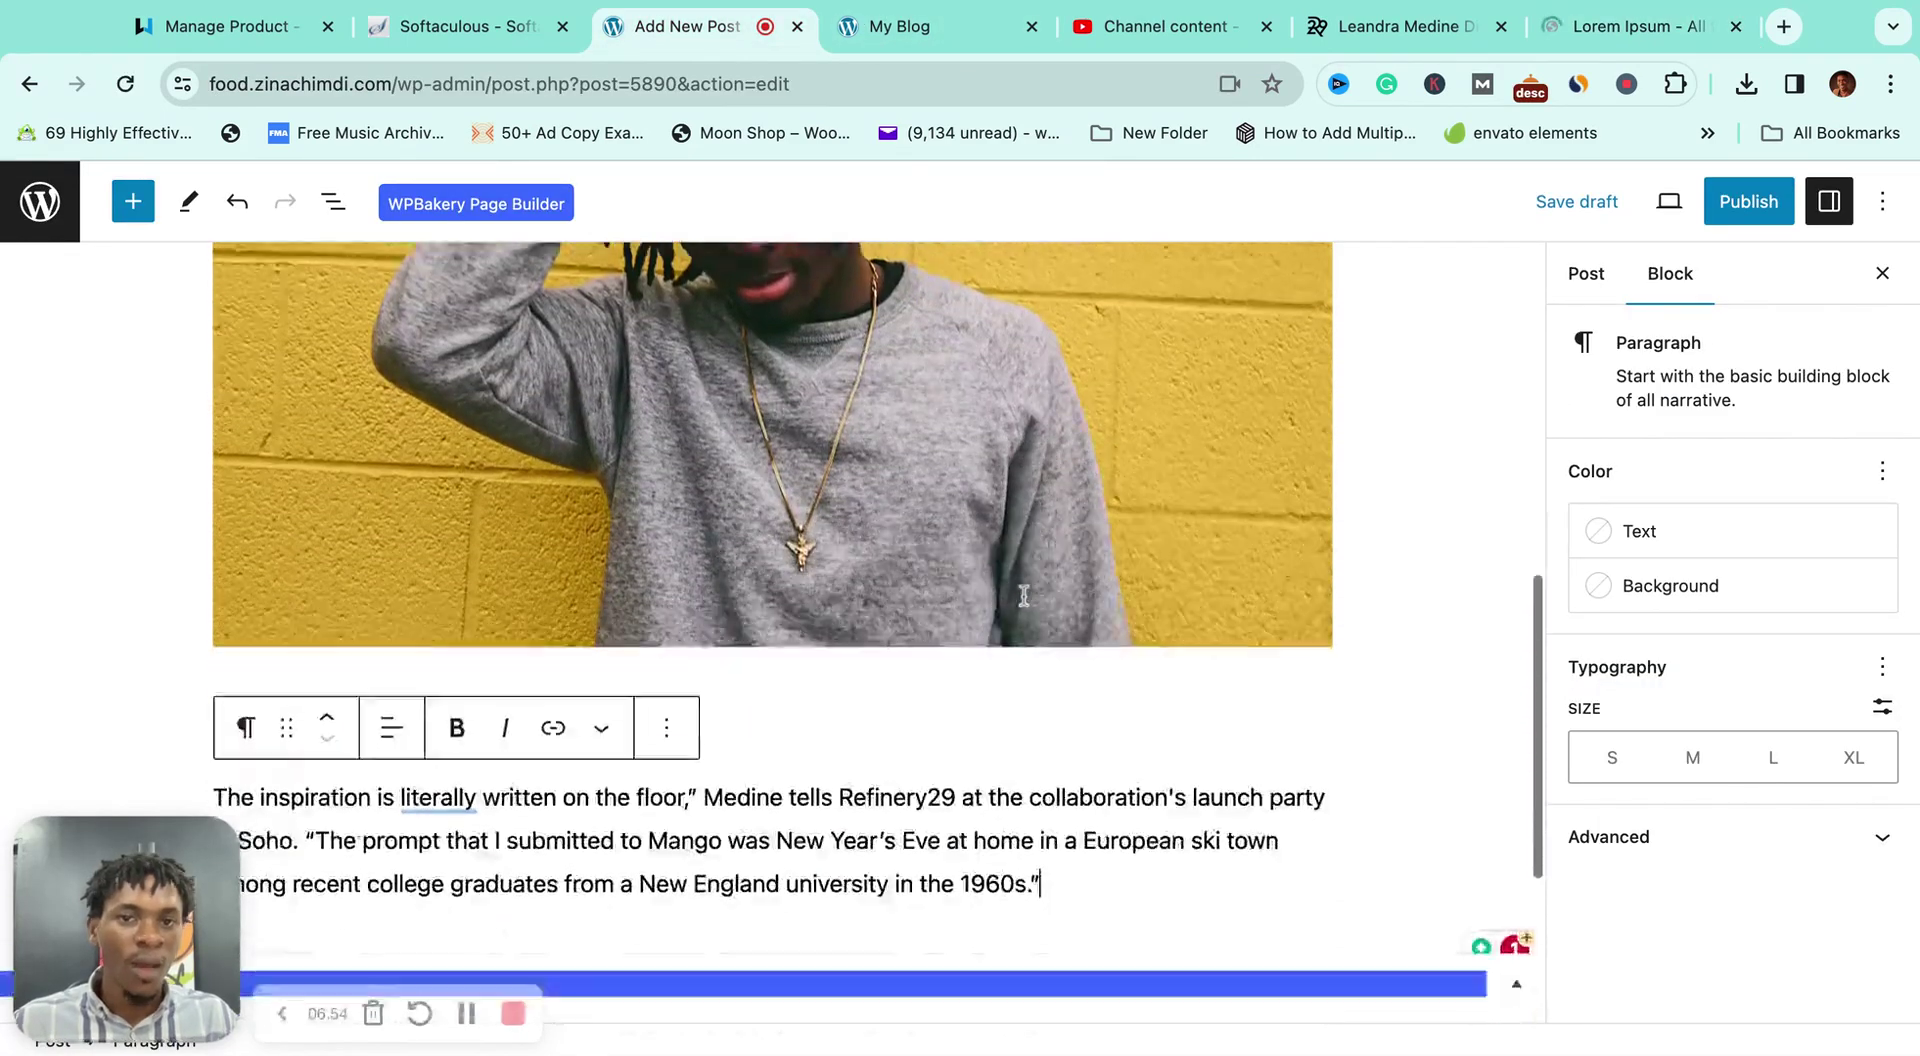
scroll(1065, 655, "down", 3)
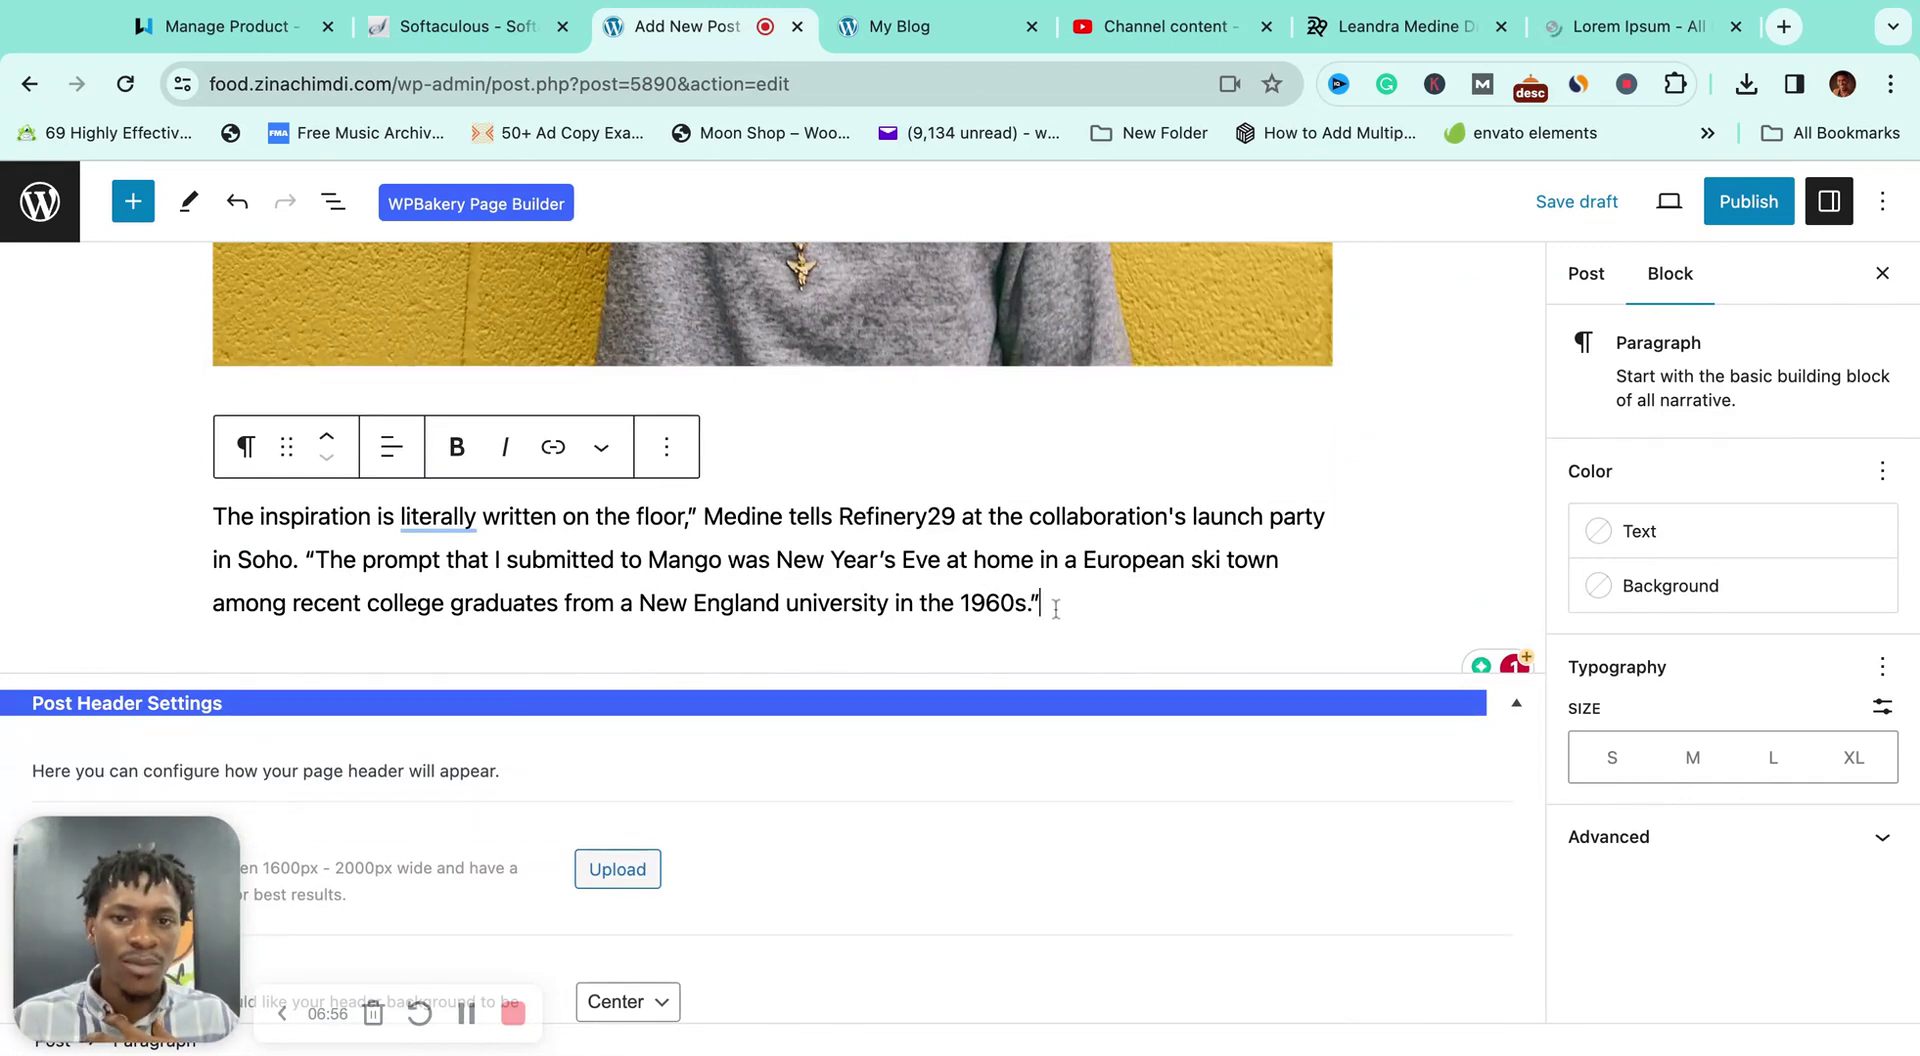
key("Return")
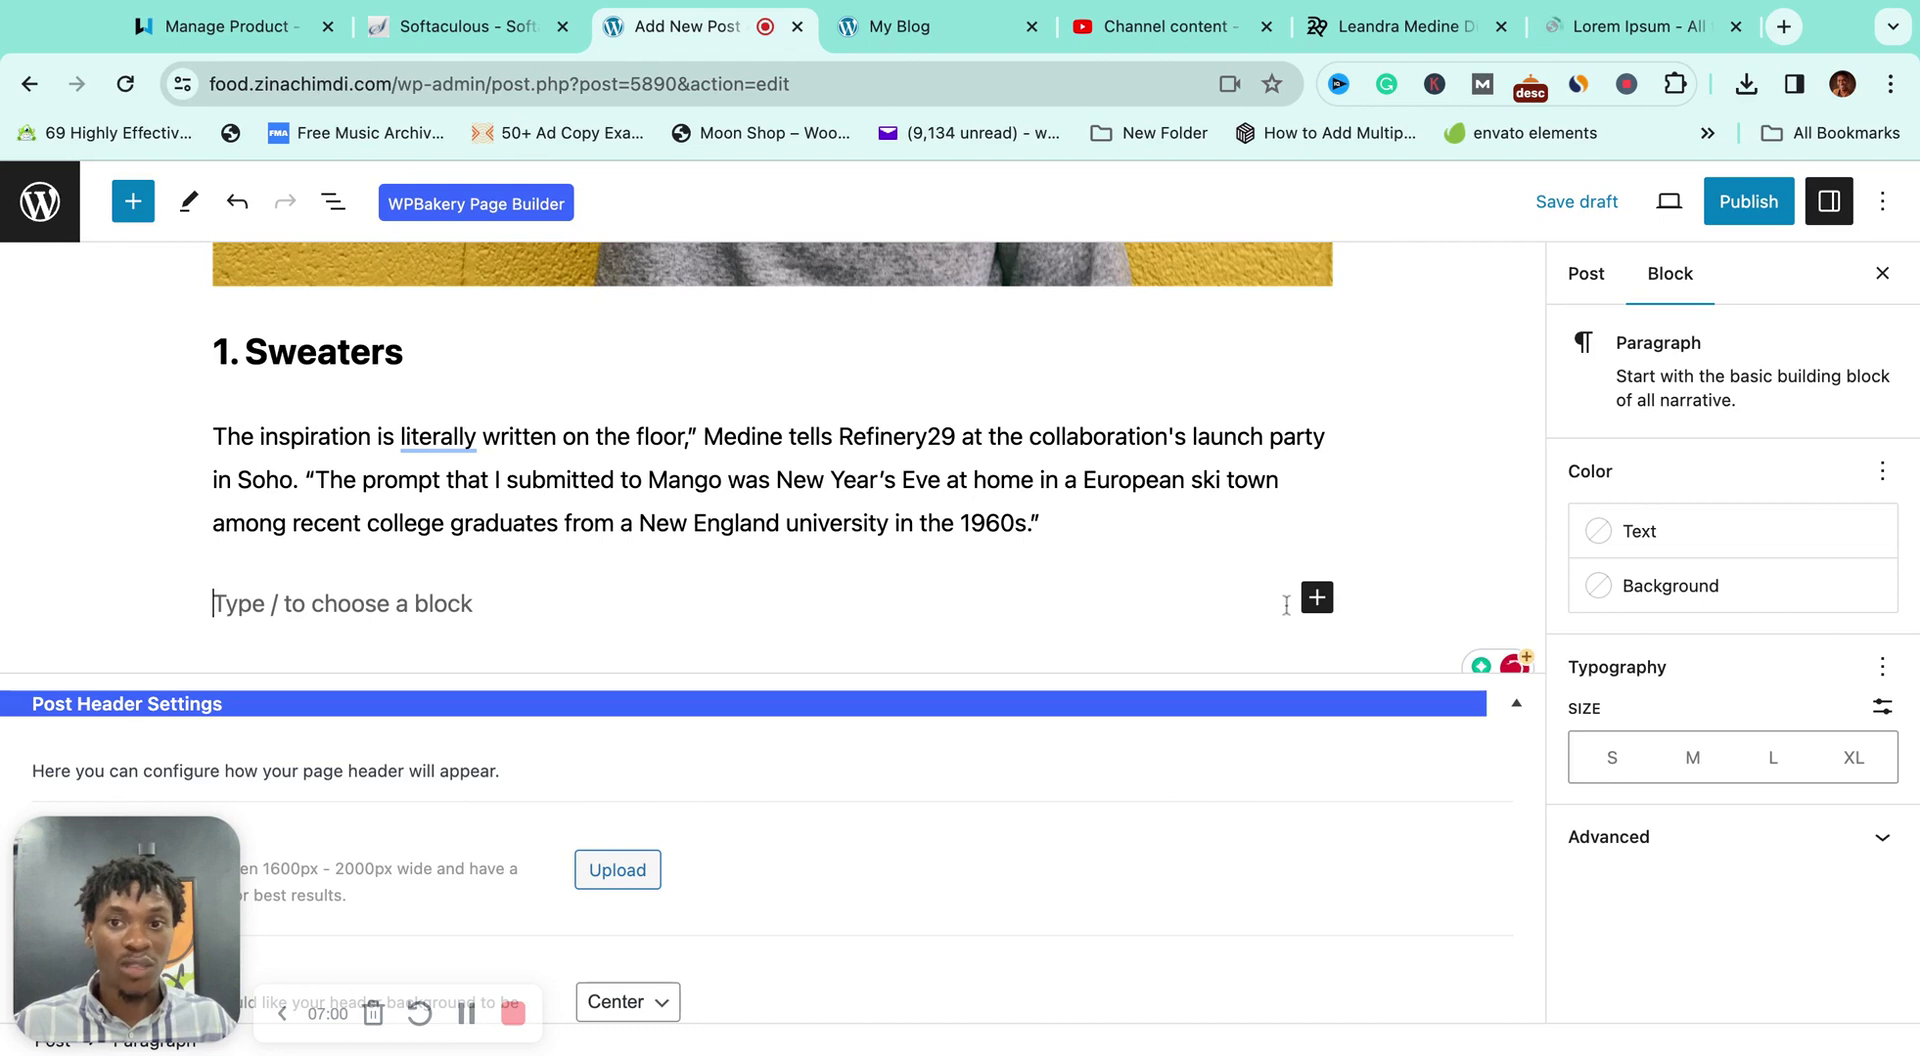
Step: Browse the quick block list and the full block library for the new block
left_click(1316, 598)
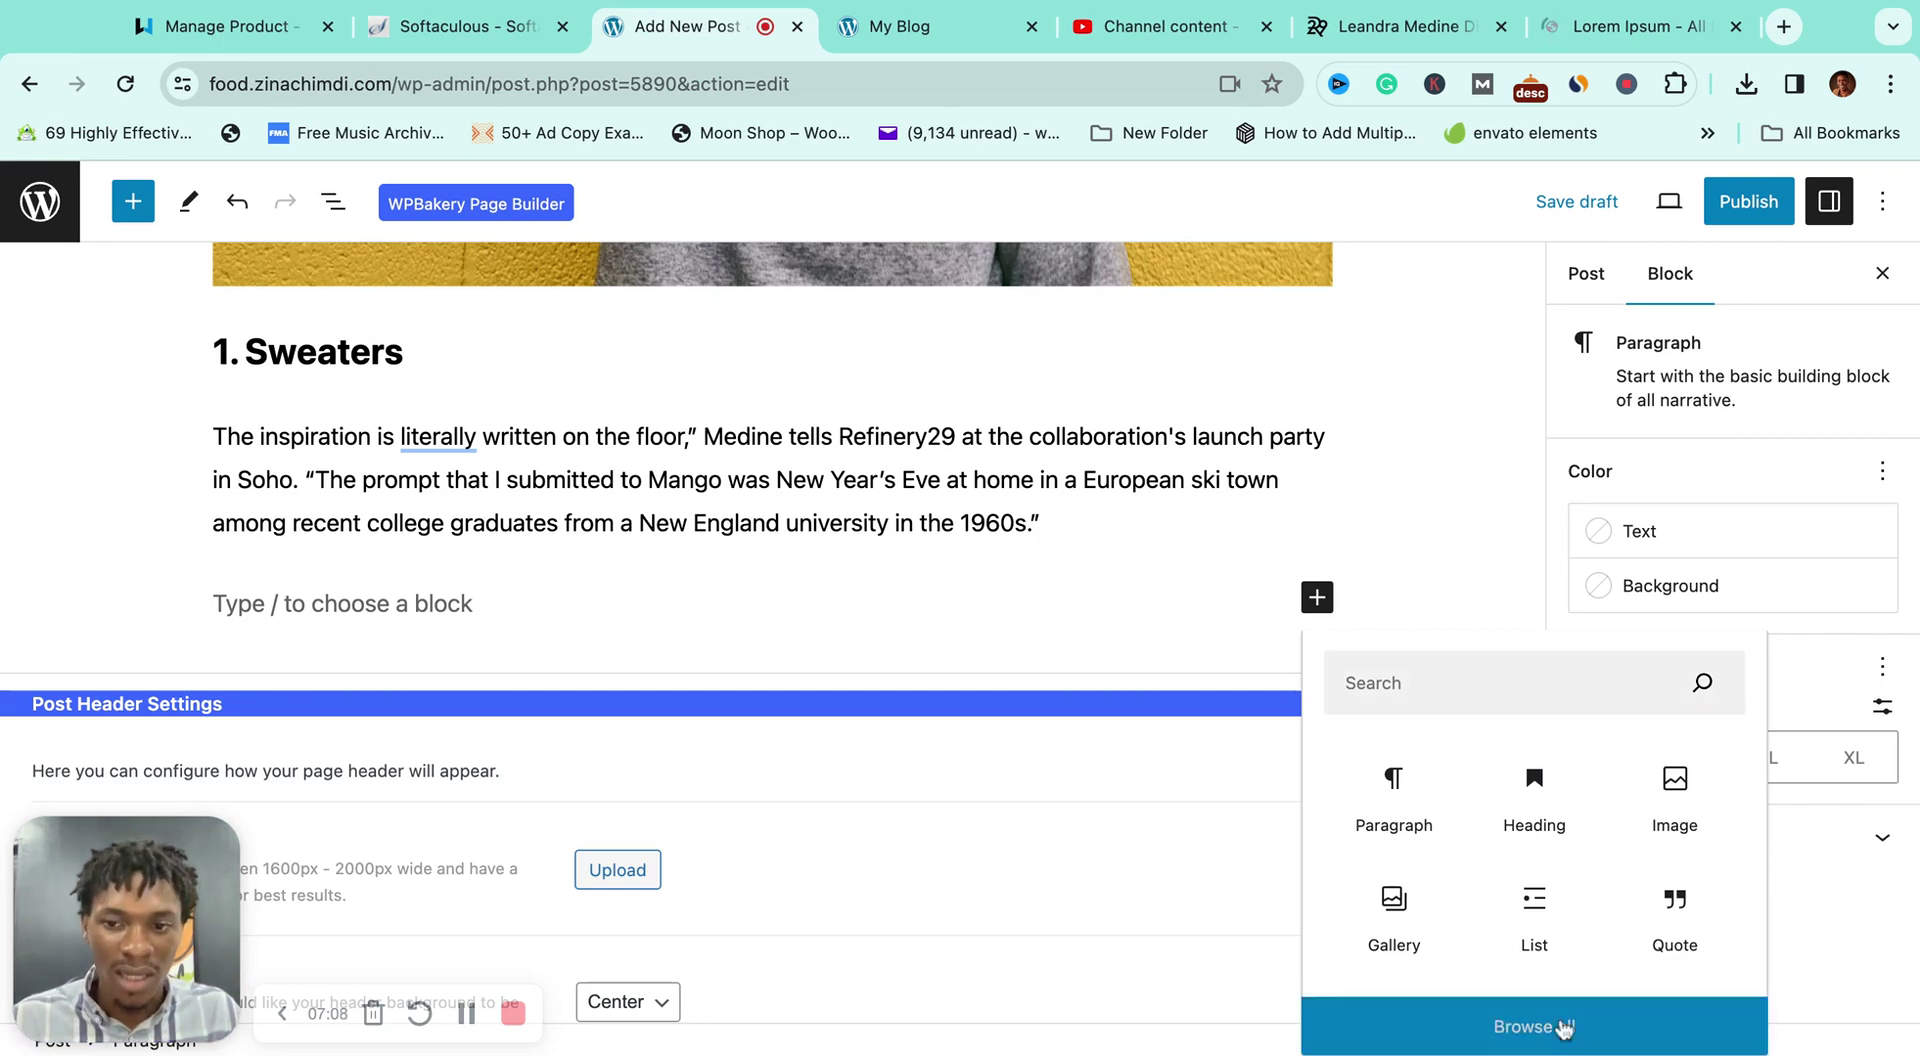
left_click(1563, 1027)
left_click_drag(226, 895, 1307, 865)
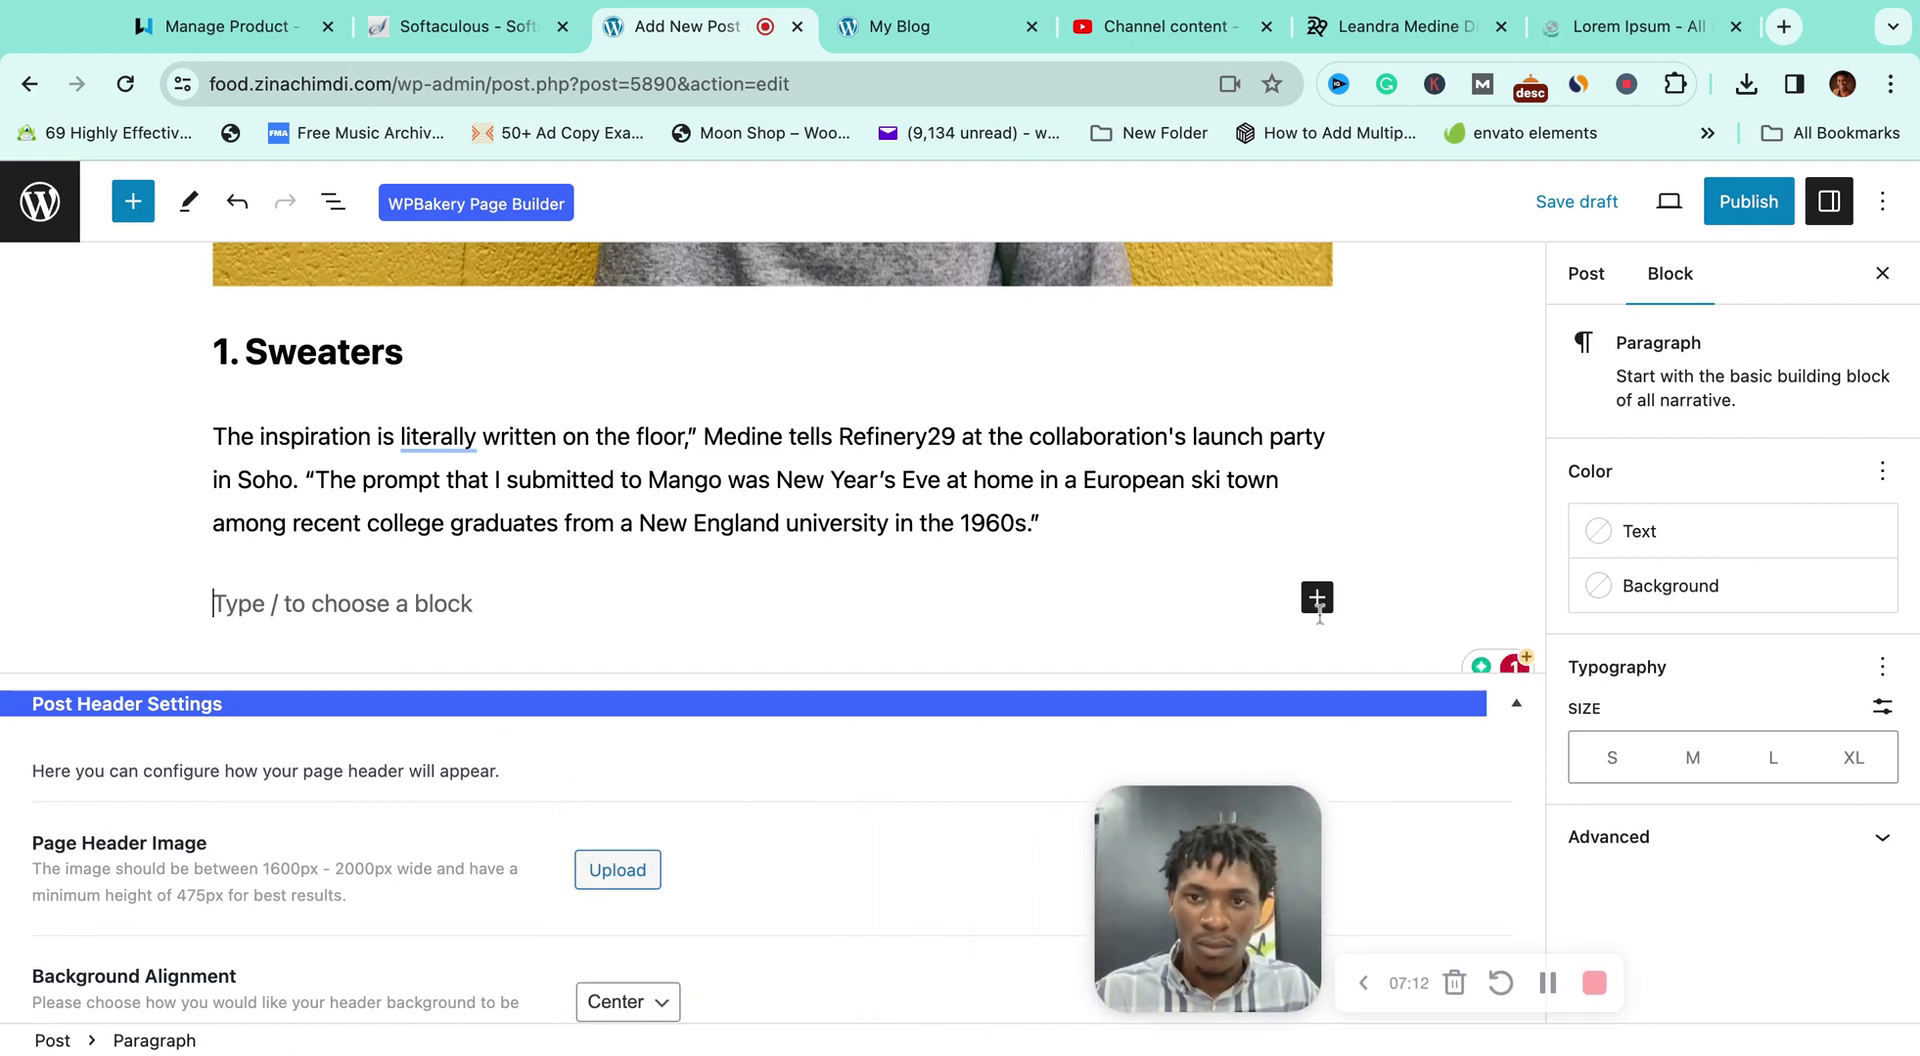
left_click(1317, 598)
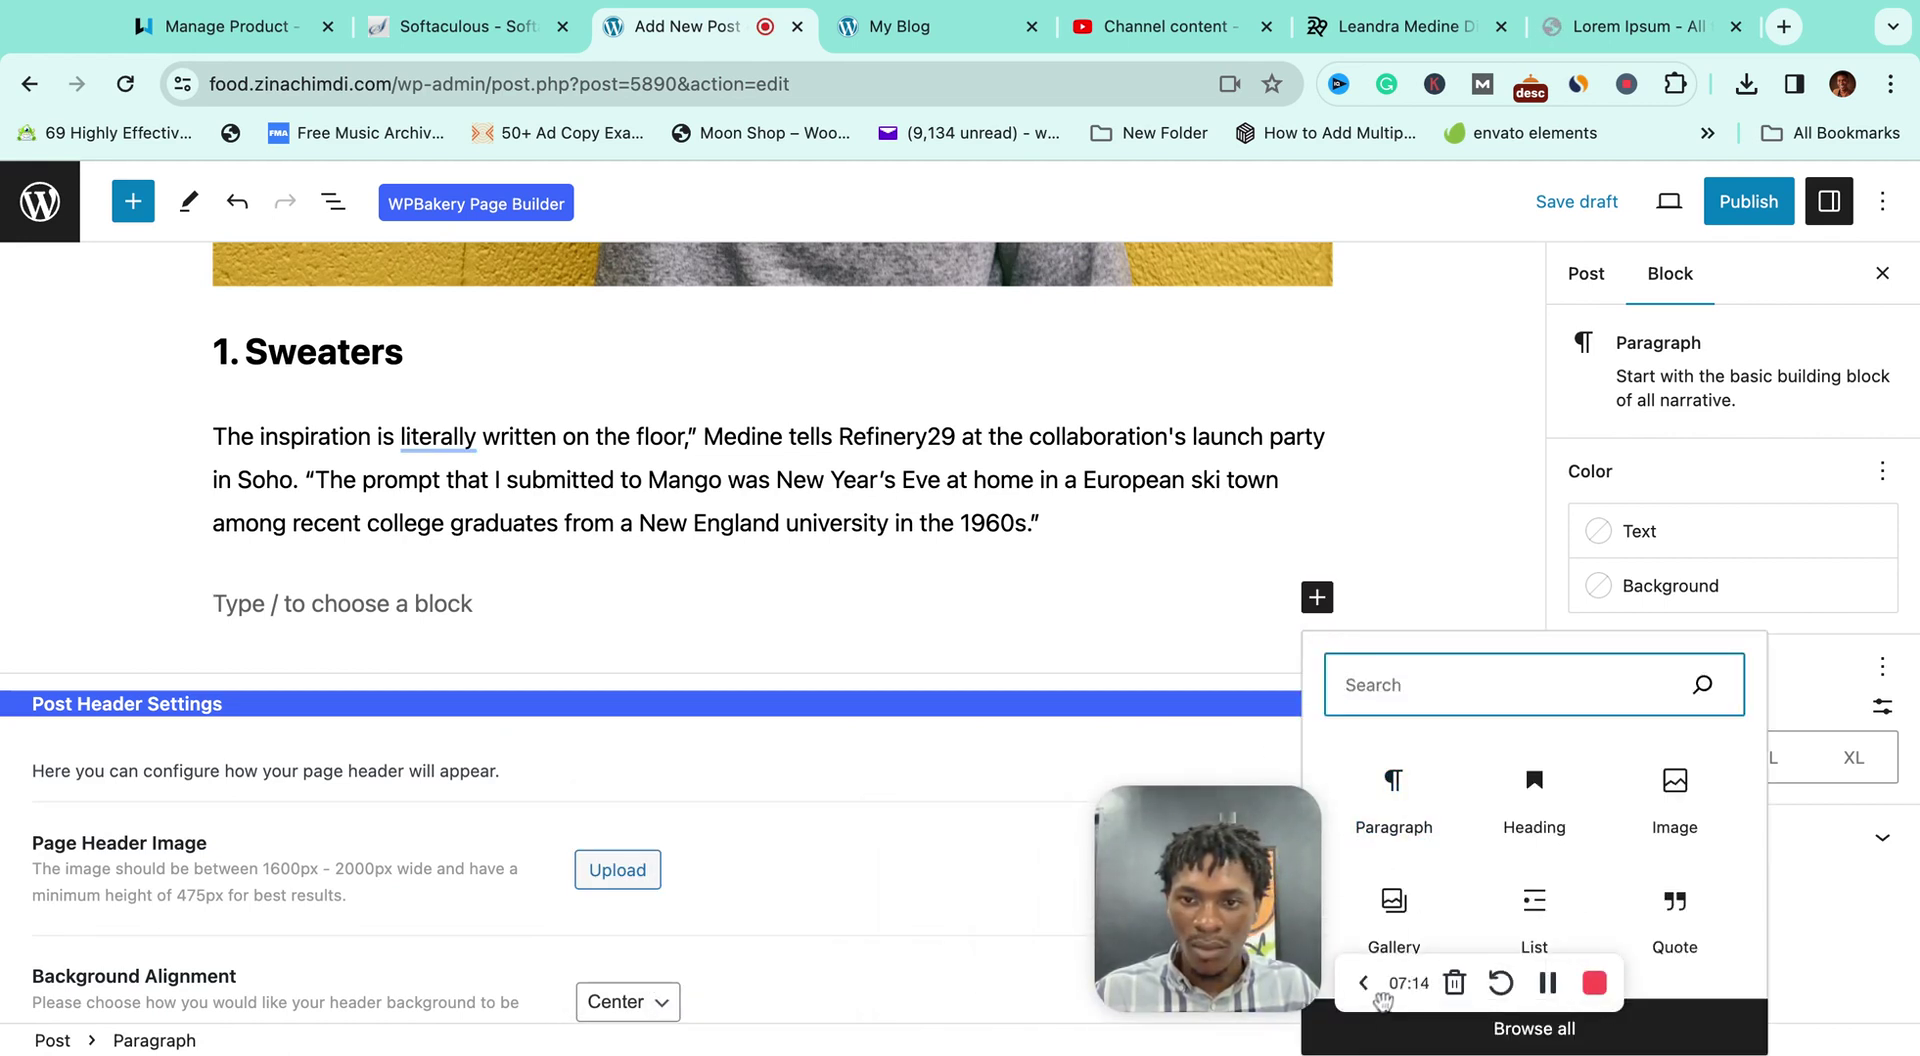
left_click(1363, 983)
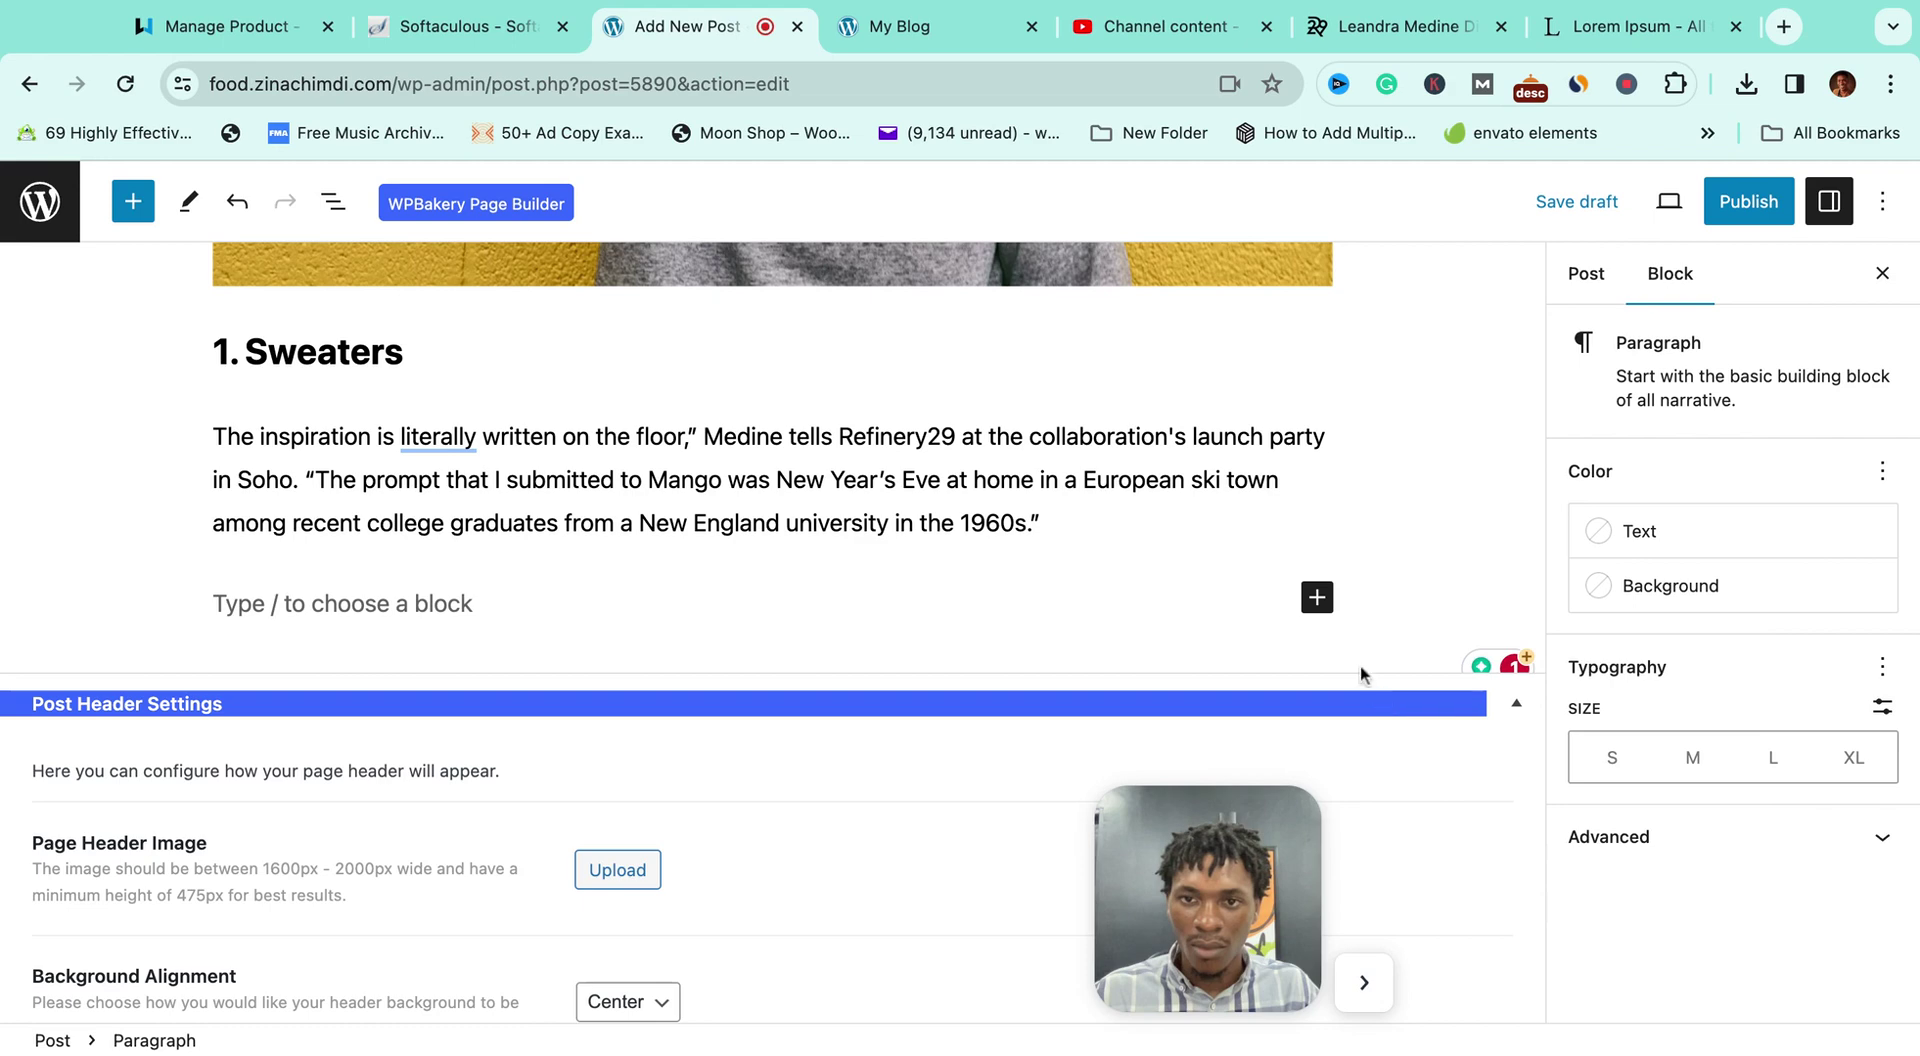
left_click(1317, 597)
Step: Search the full block library and add a Buttons block below the quote
left_click(1564, 1040)
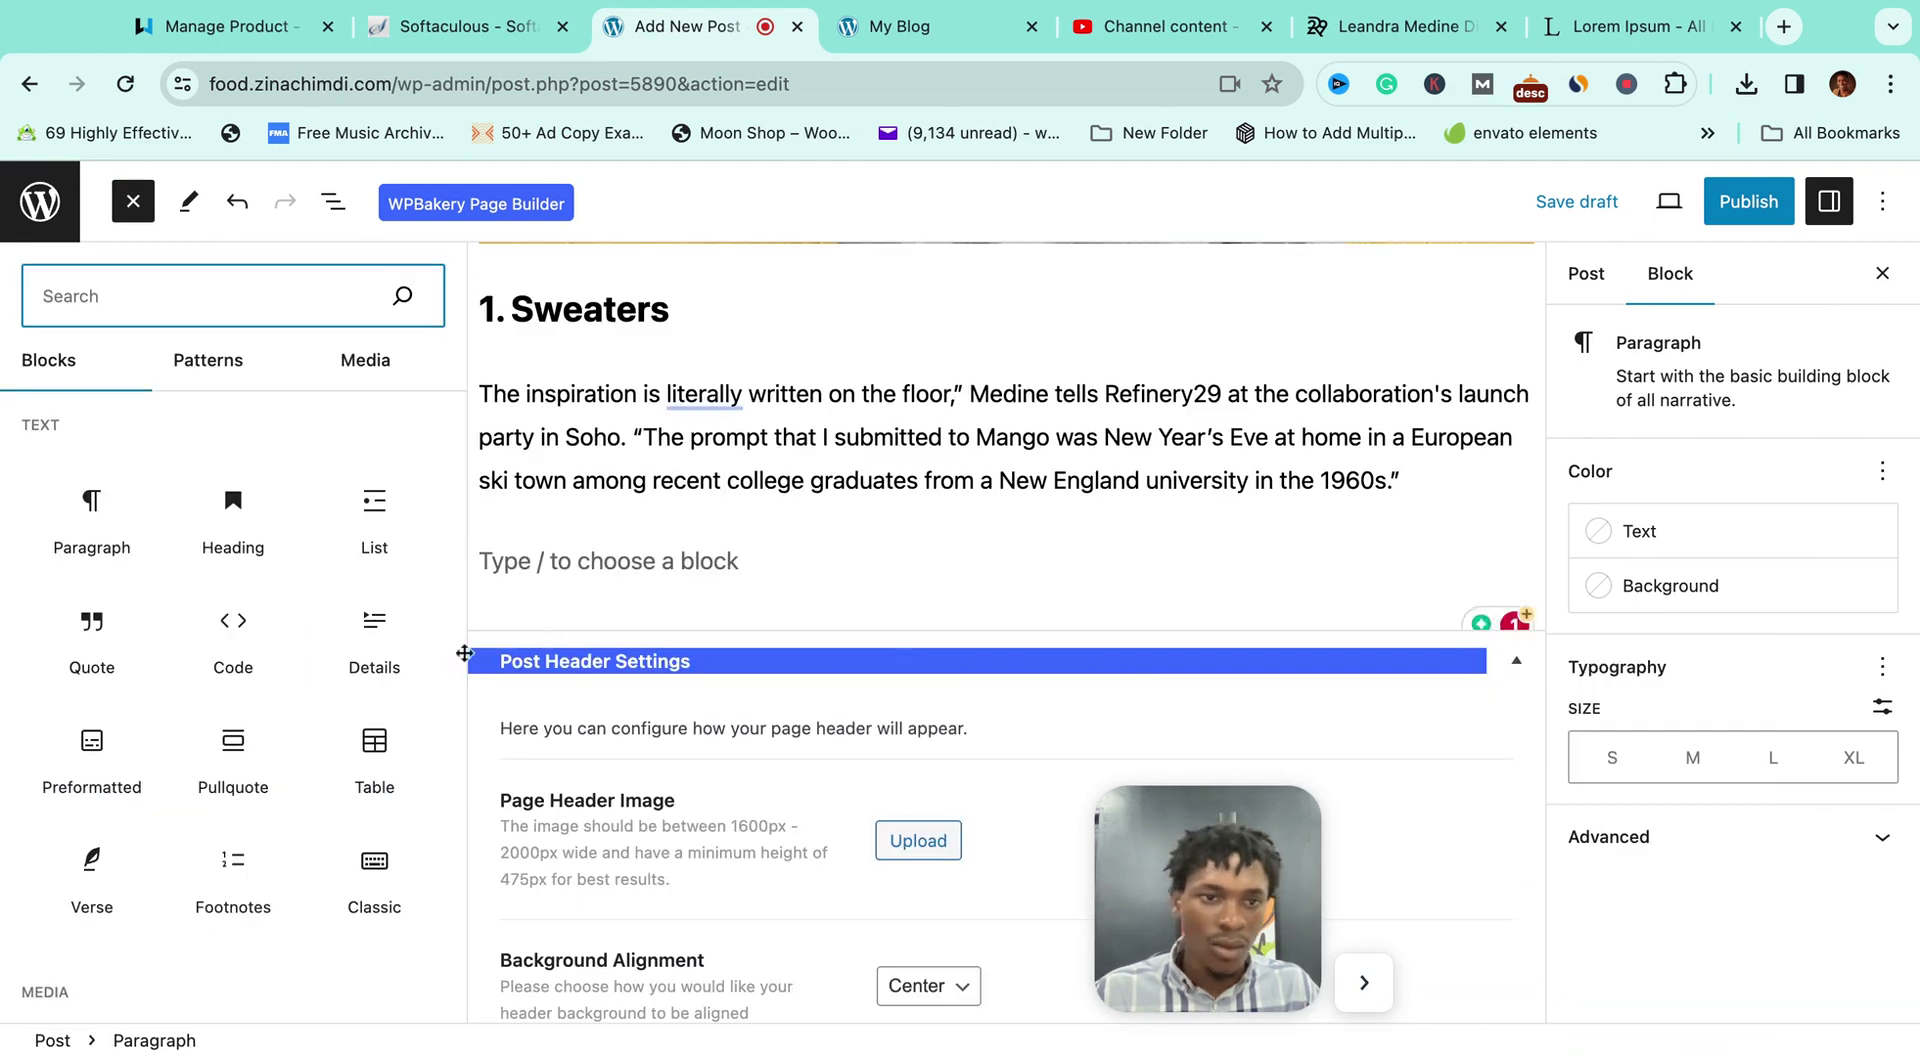
scroll(274, 712, "down", 5)
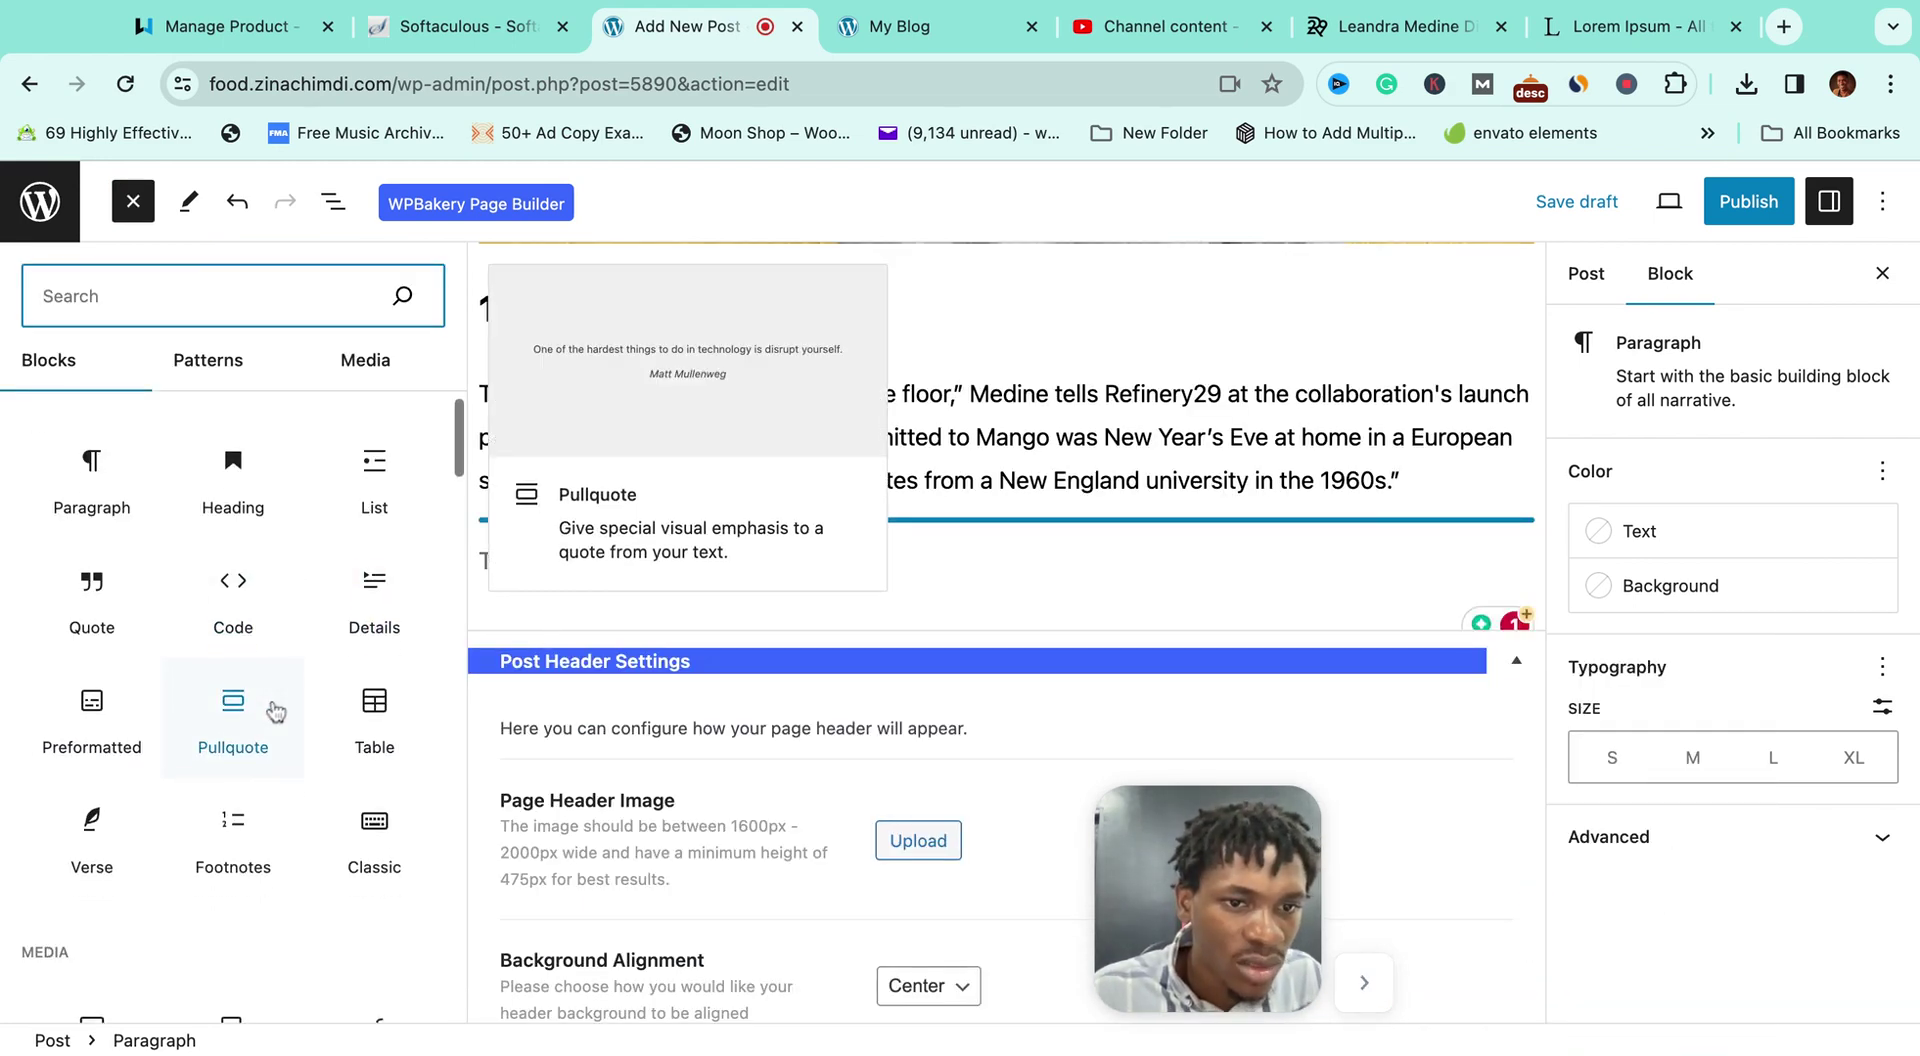
scroll(233, 700, "down", 8)
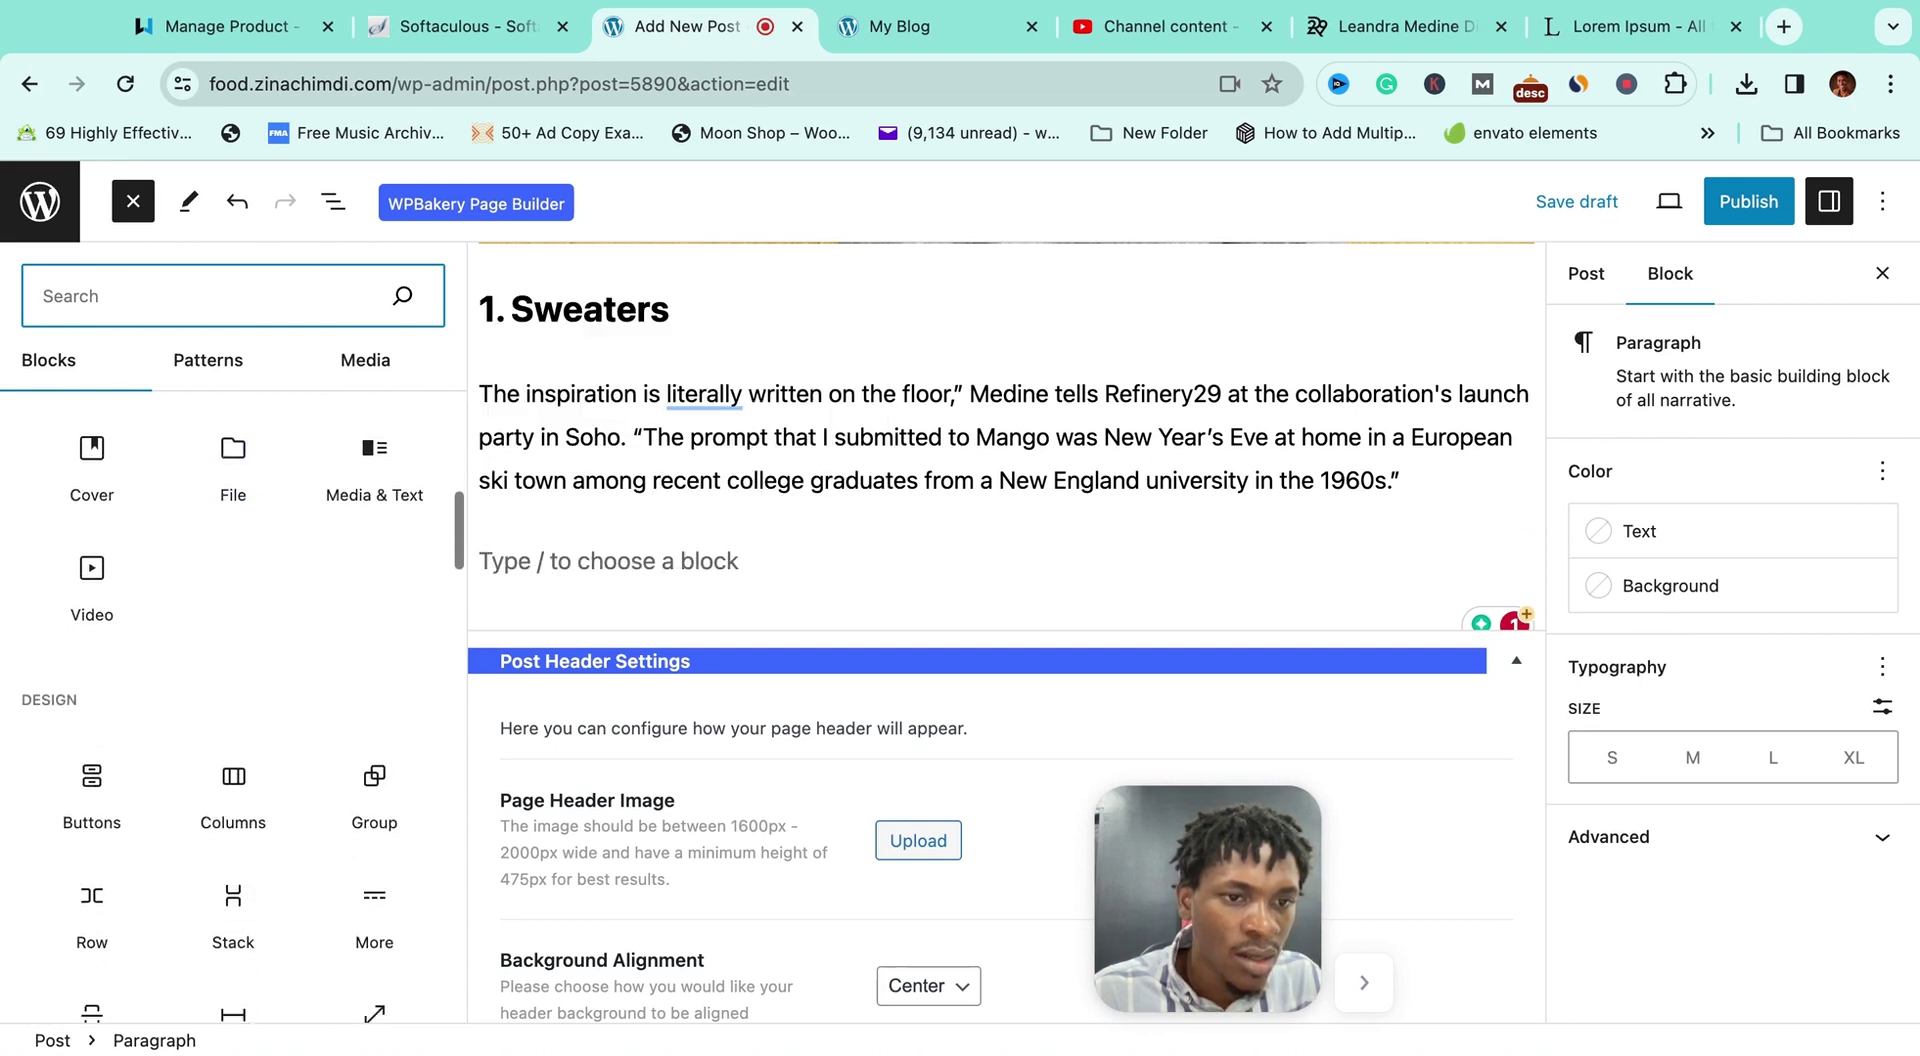
scroll(233, 650, "down", 5)
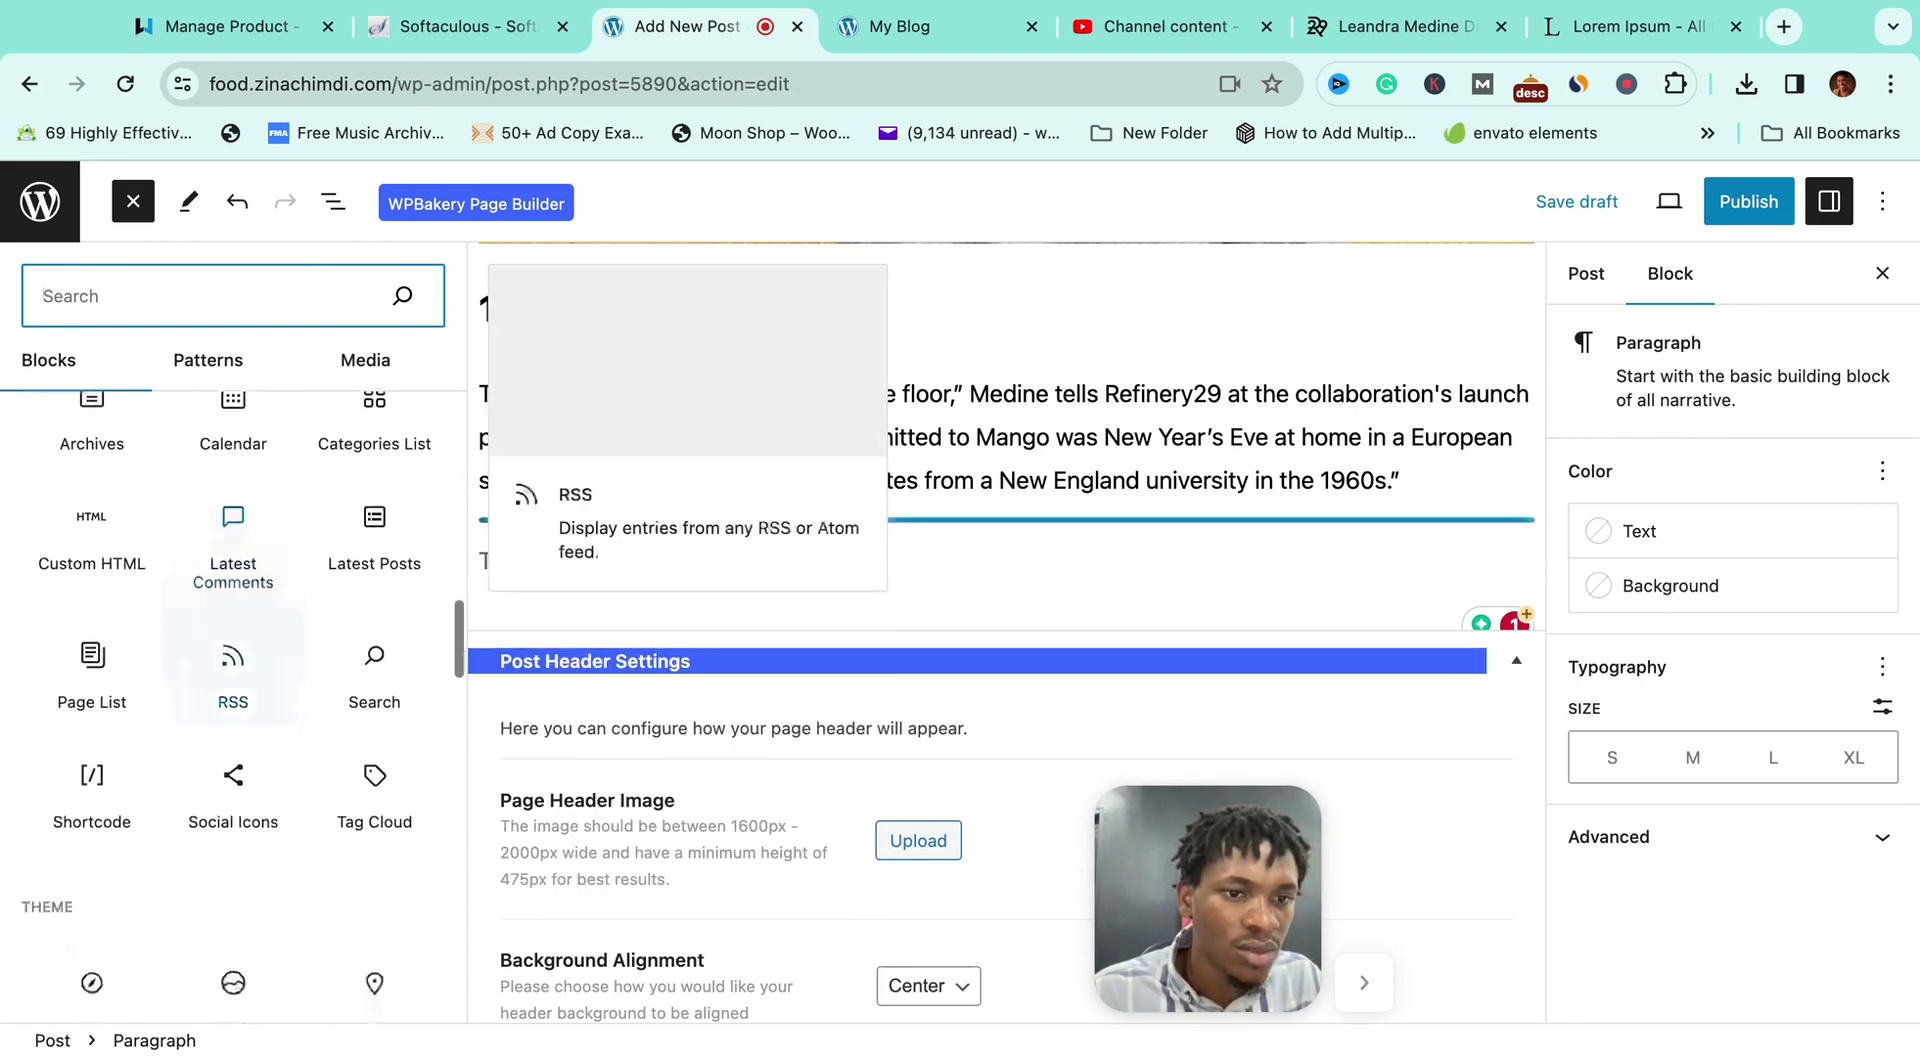
type("but")
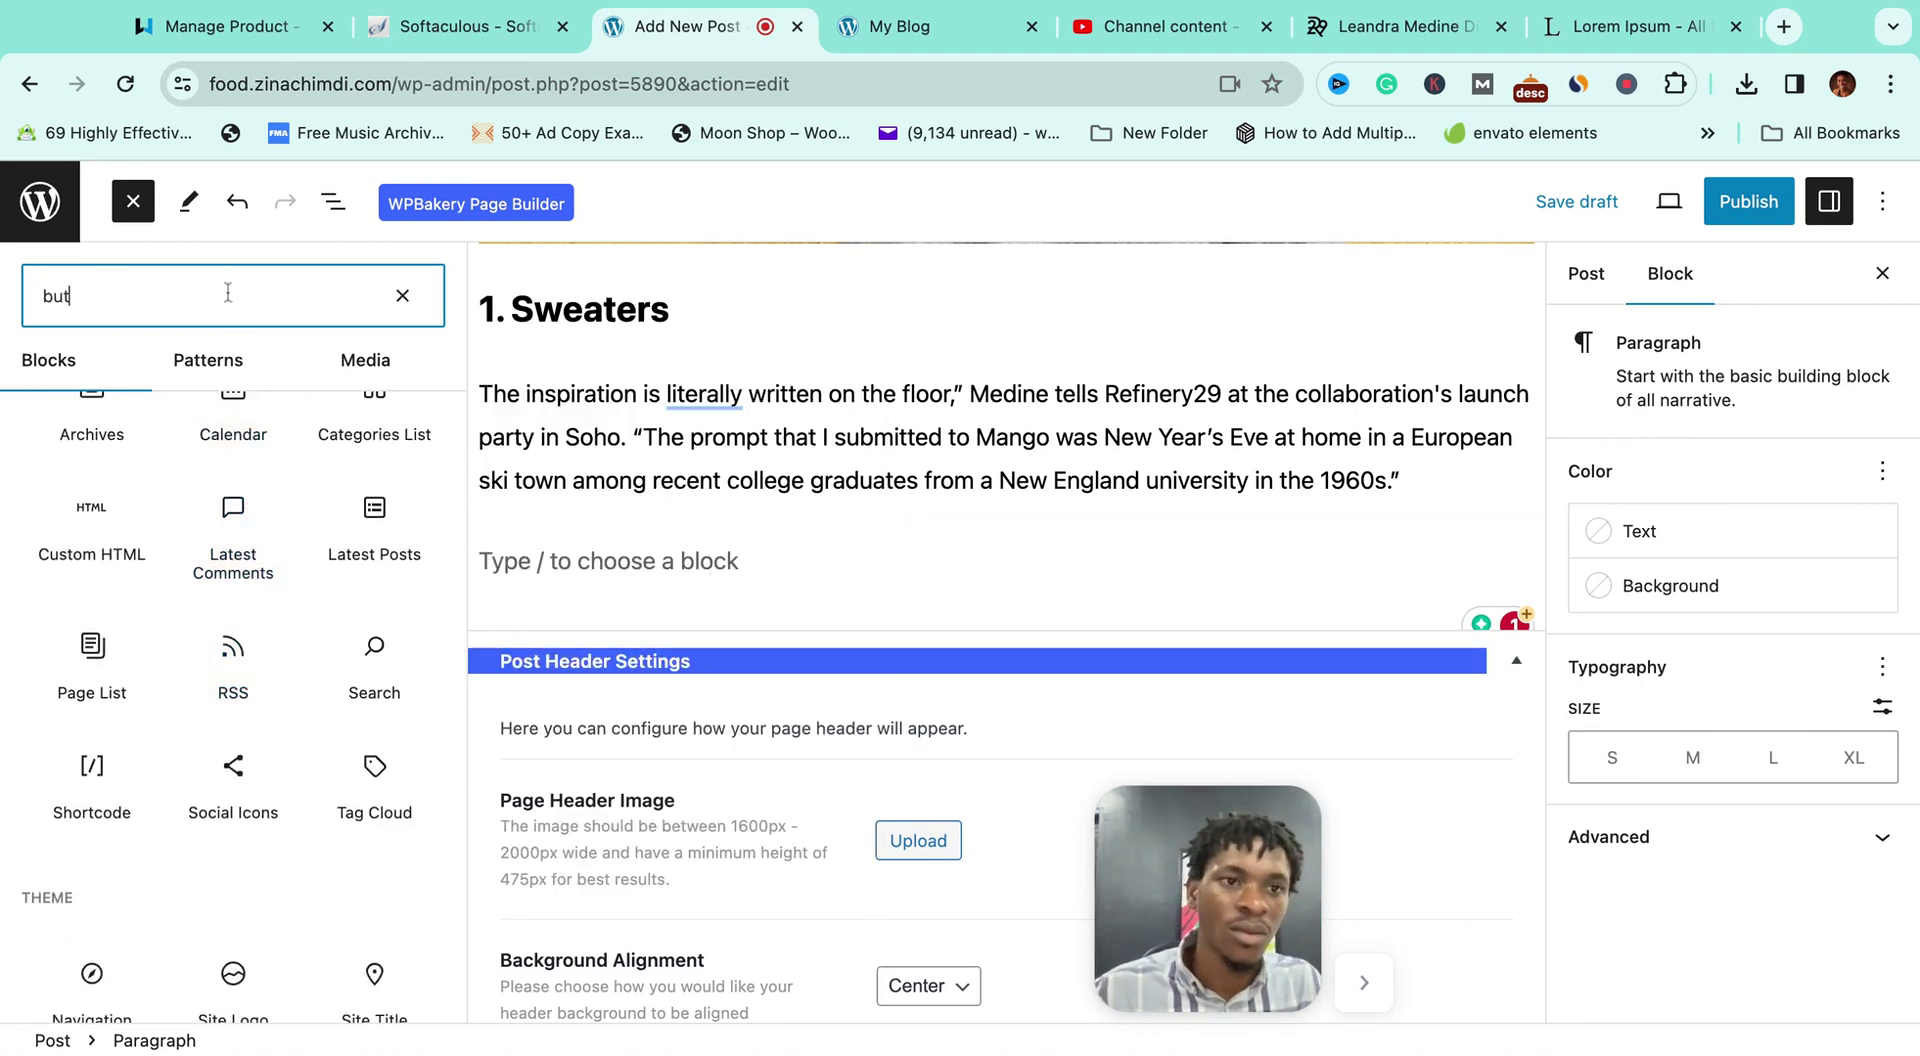
mouse_move(90, 440)
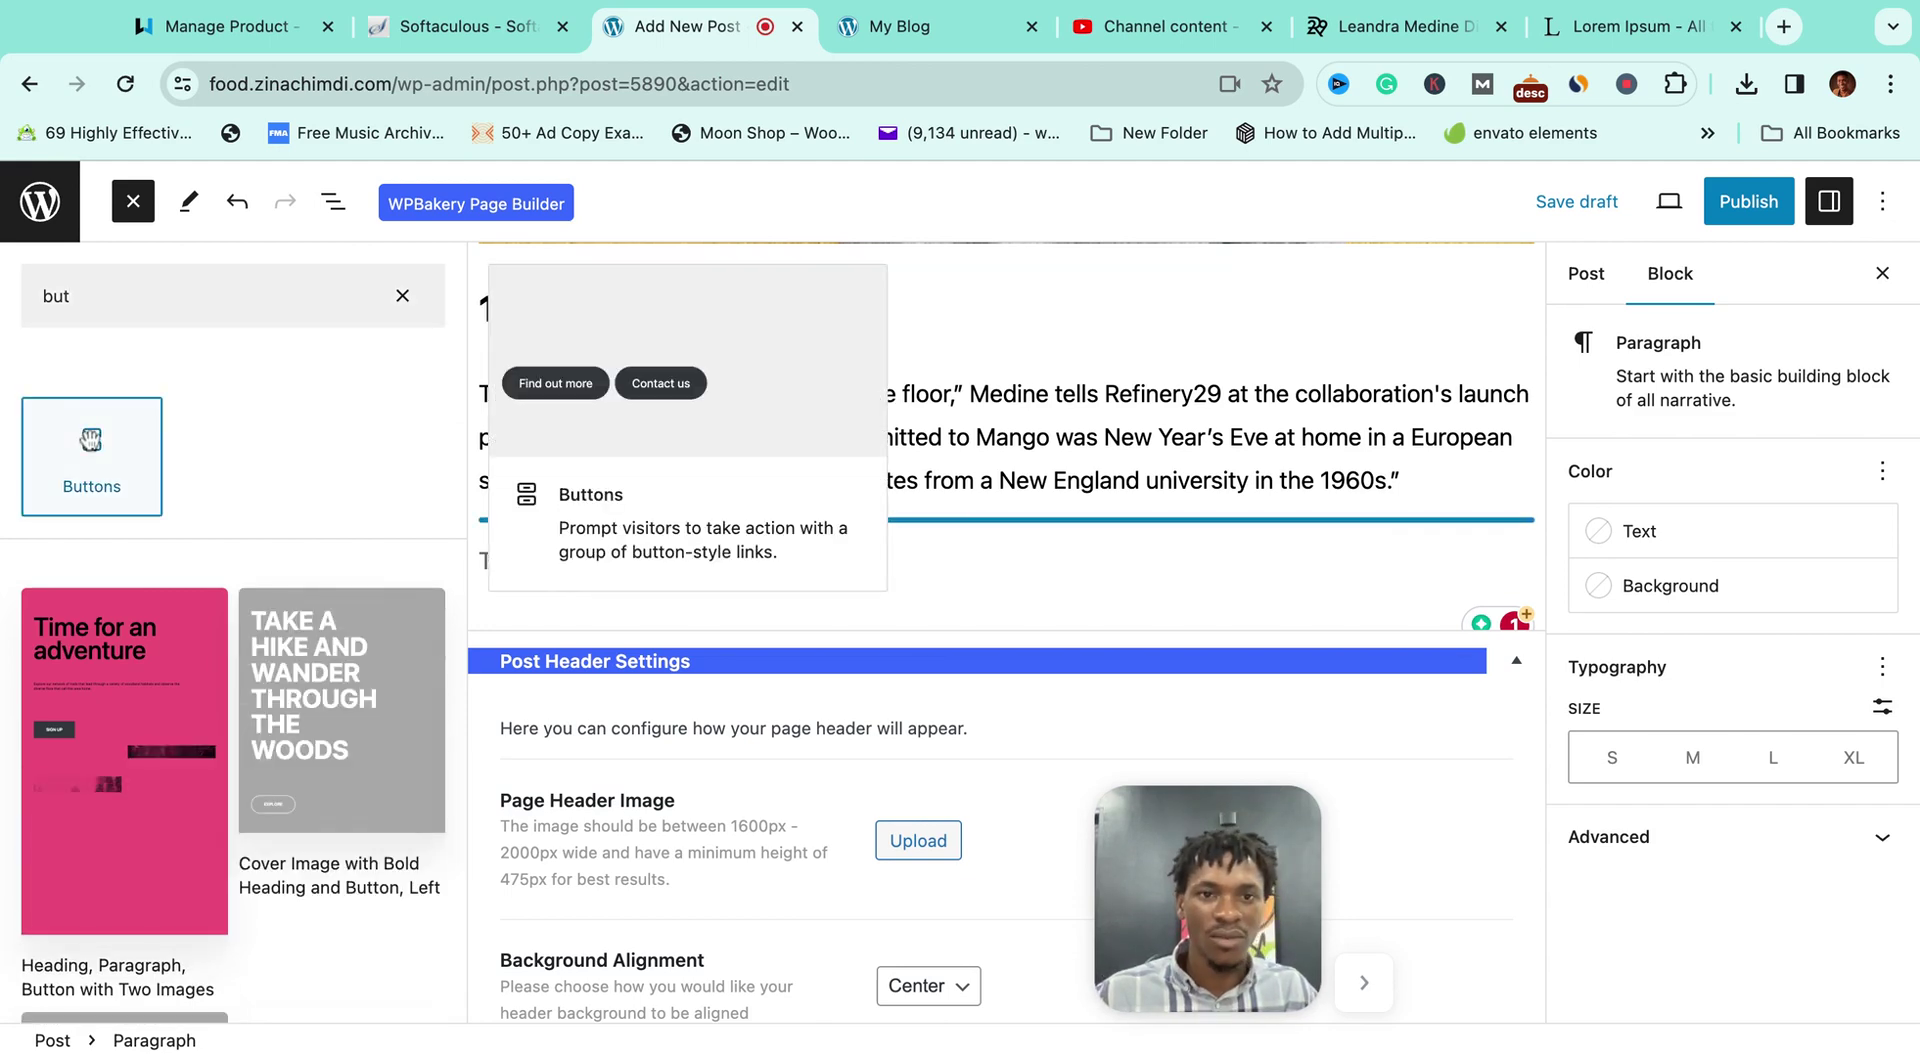
left_click(90, 440)
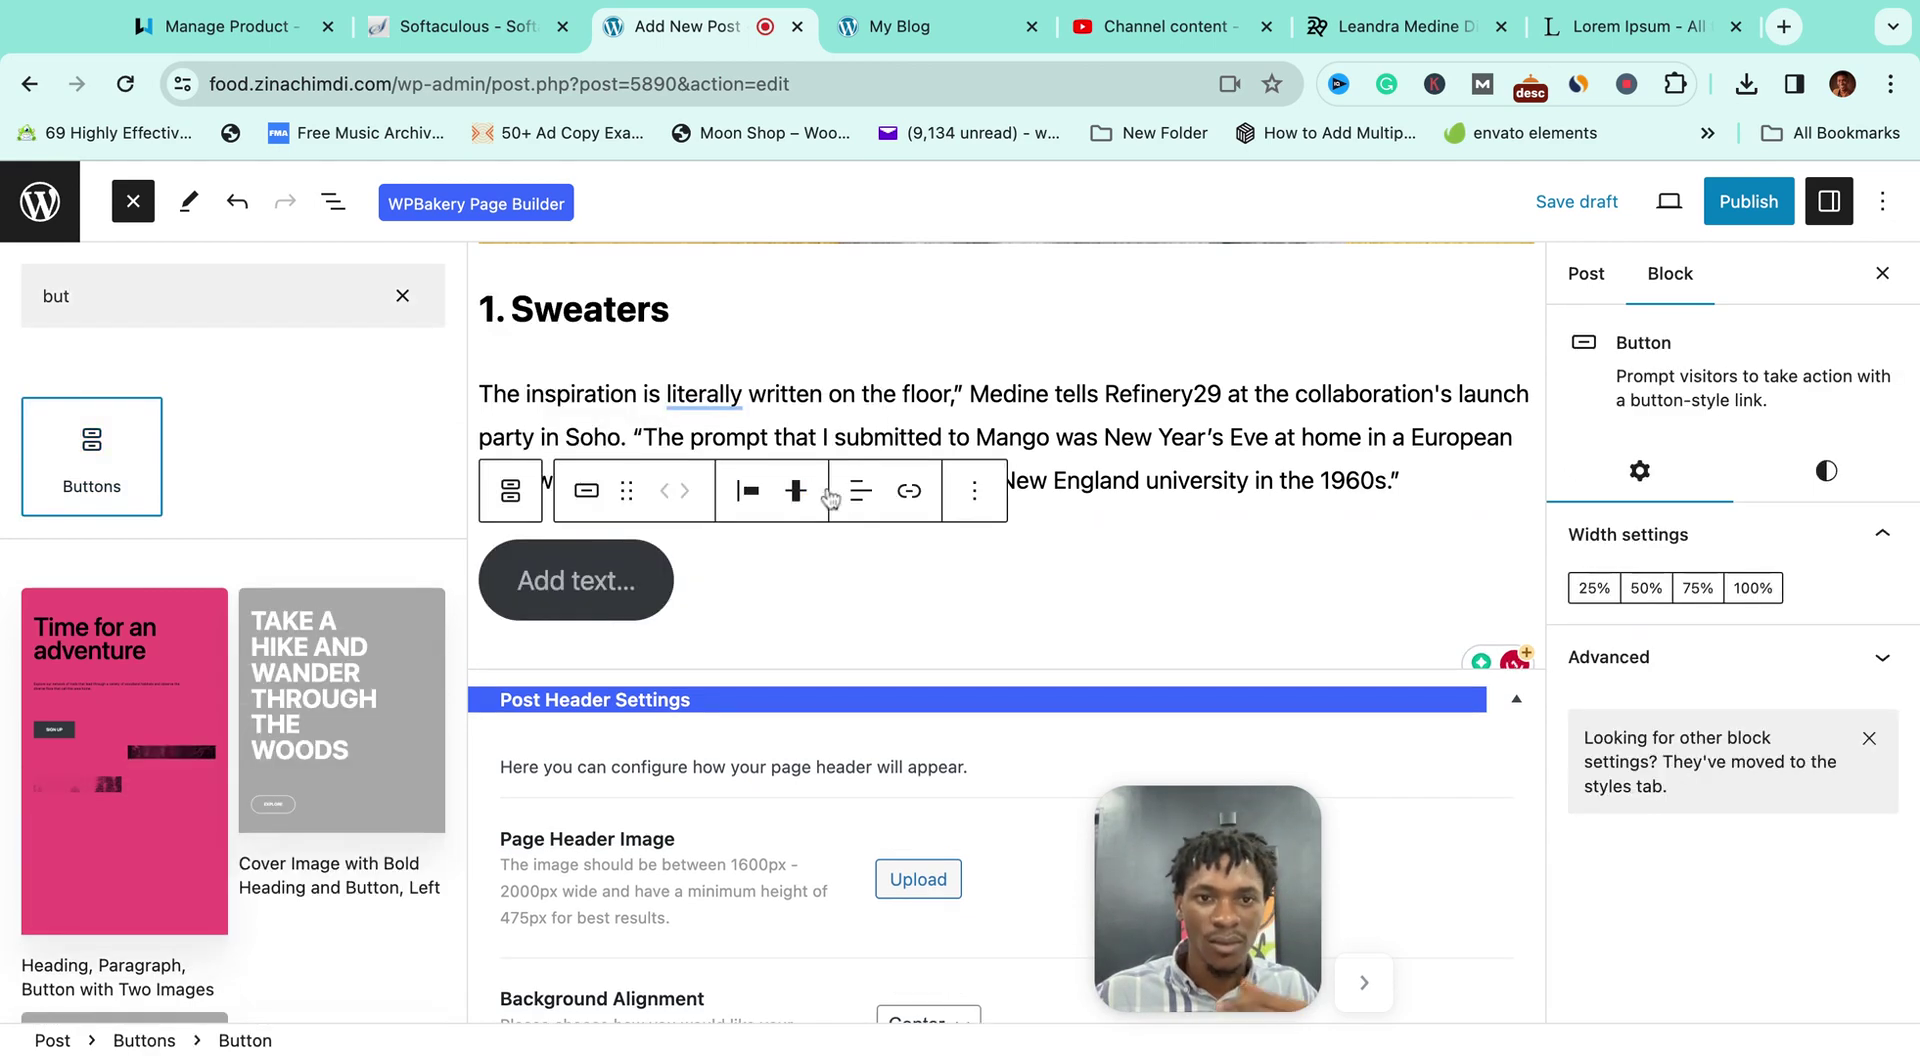
Step: Enter 'Buy Now' as the new button's label
left_click(710, 600)
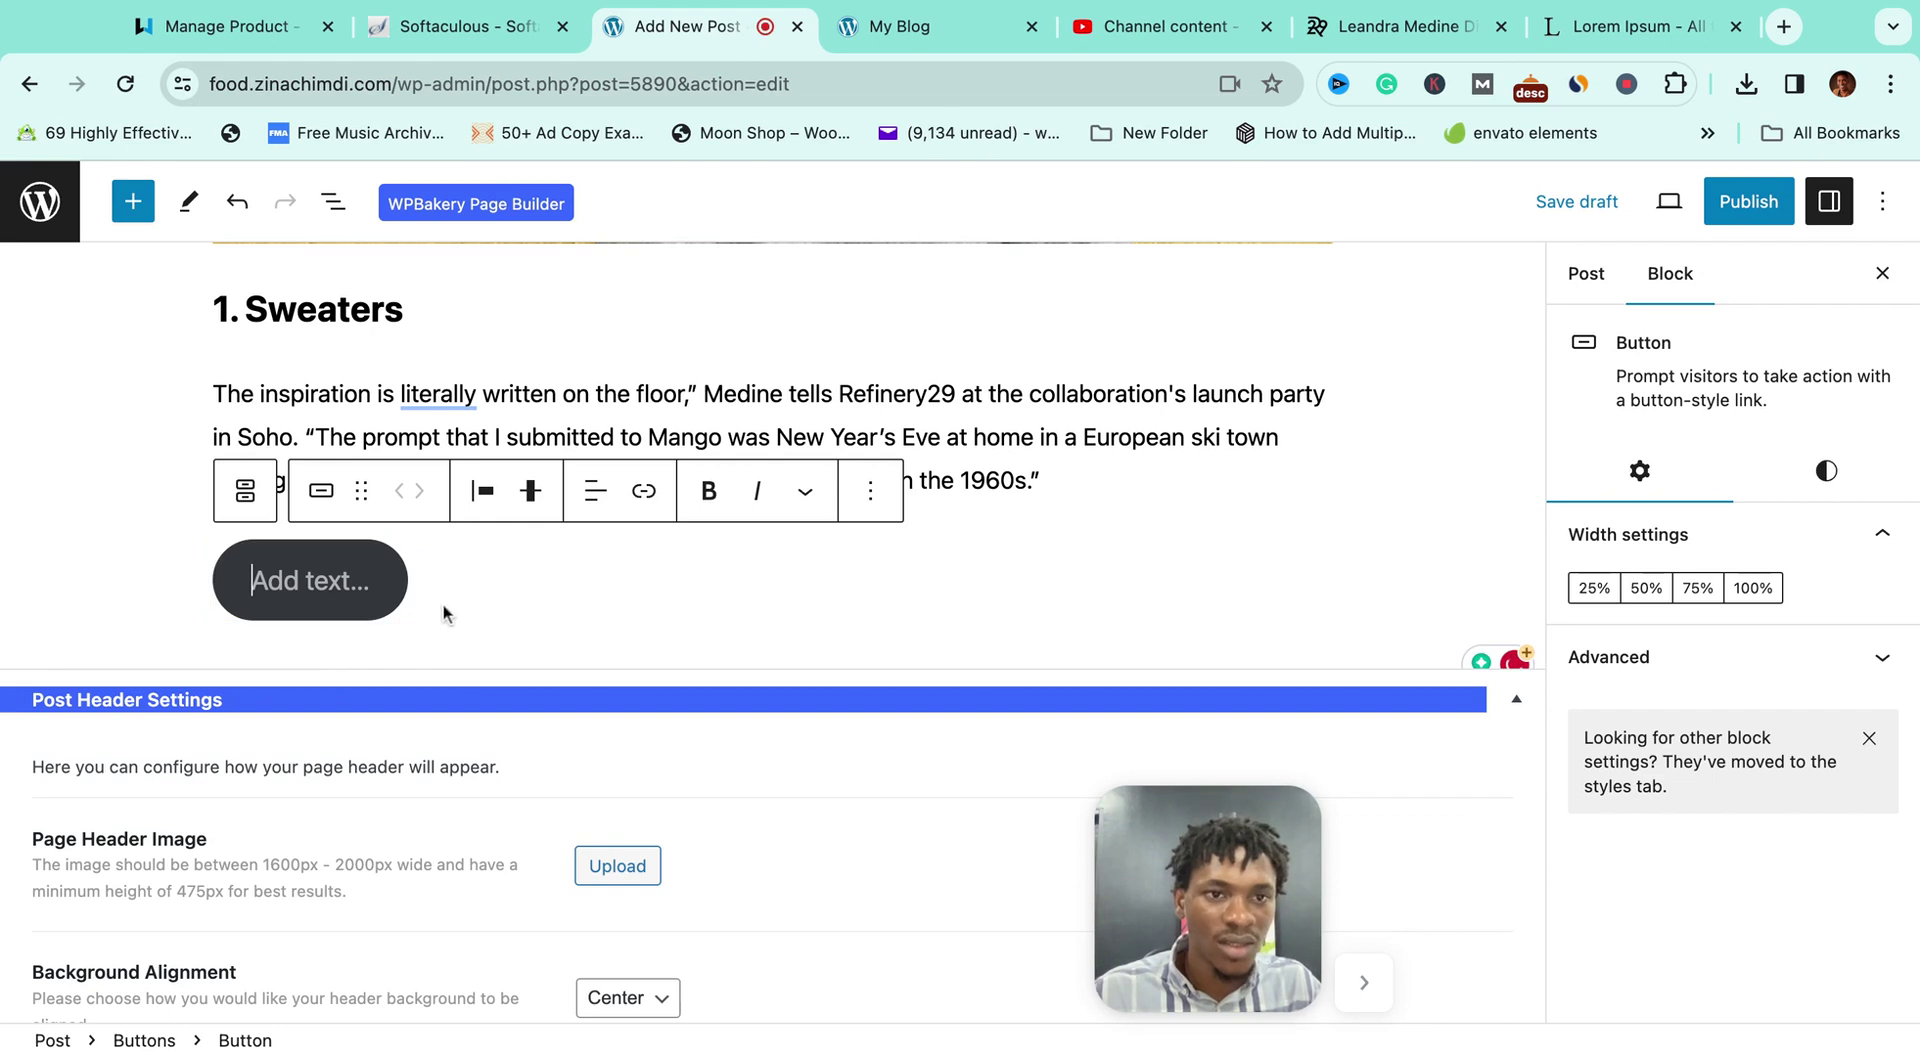
type("Buy")
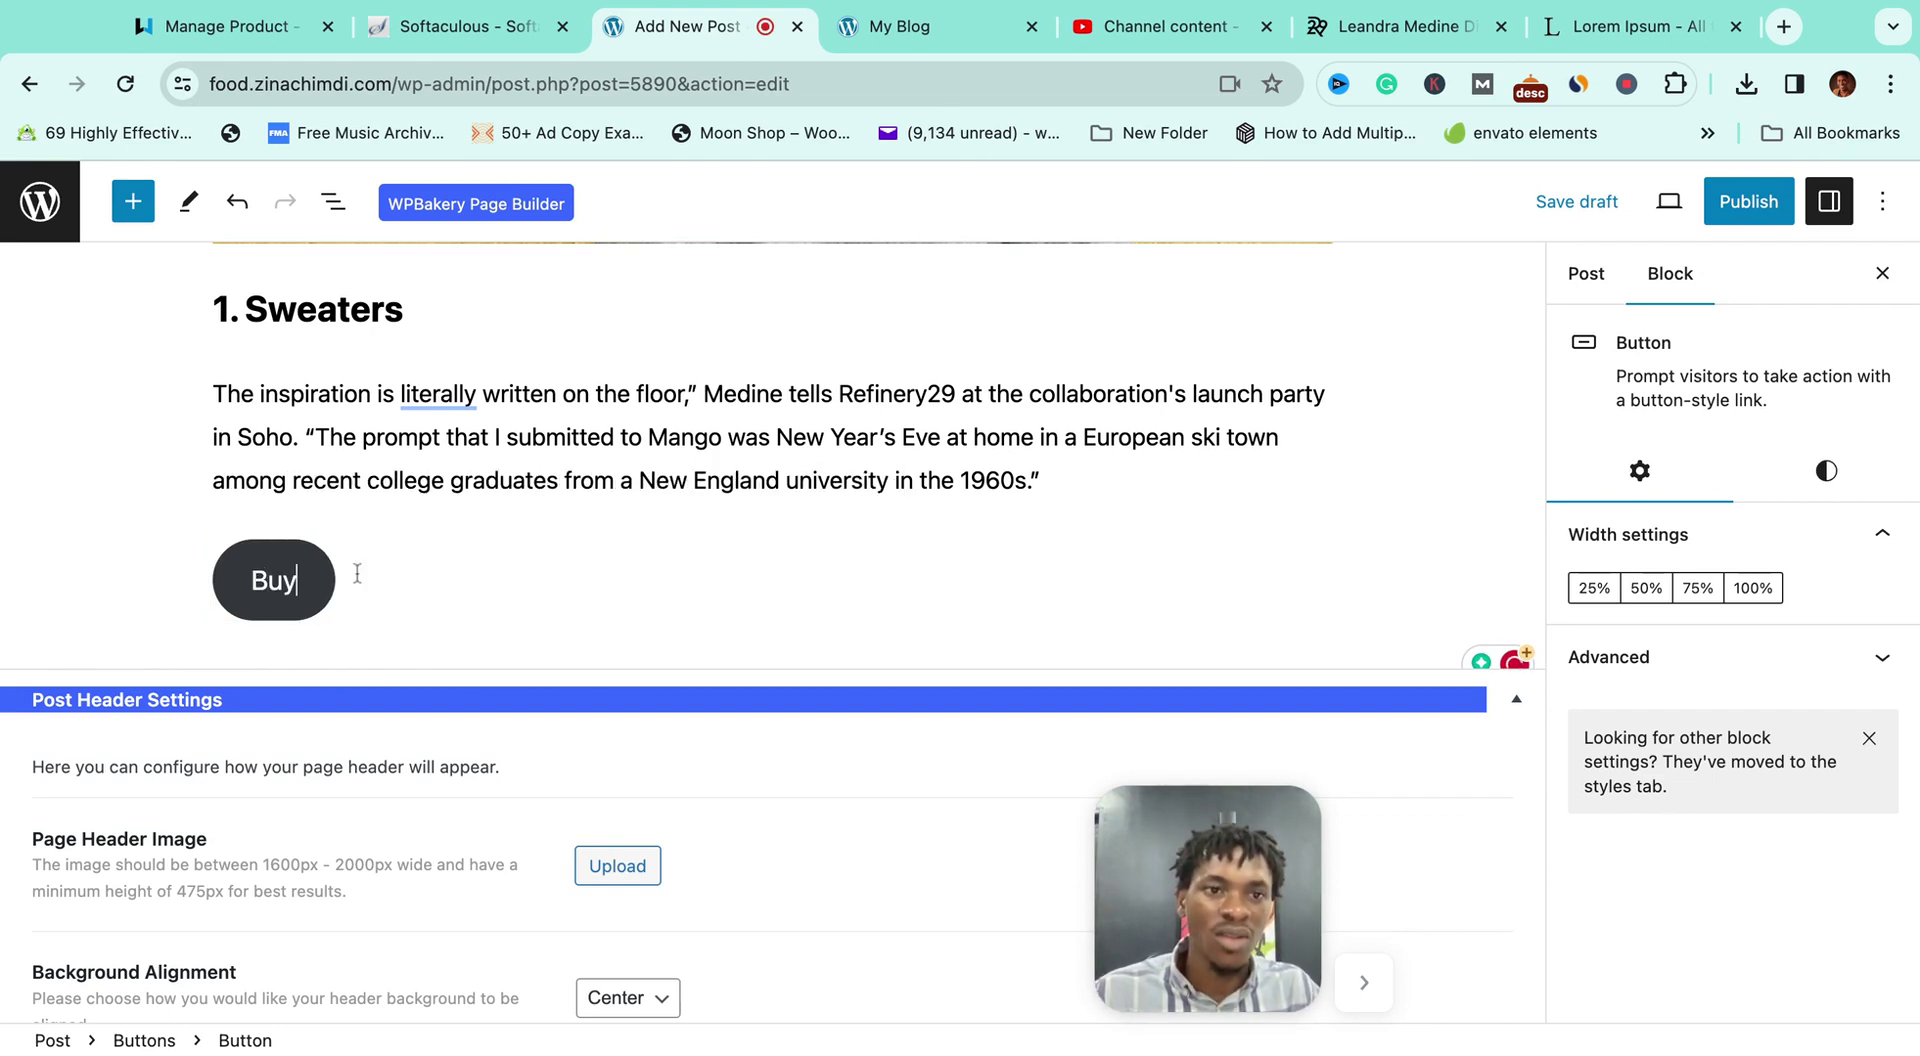
type(" Now")
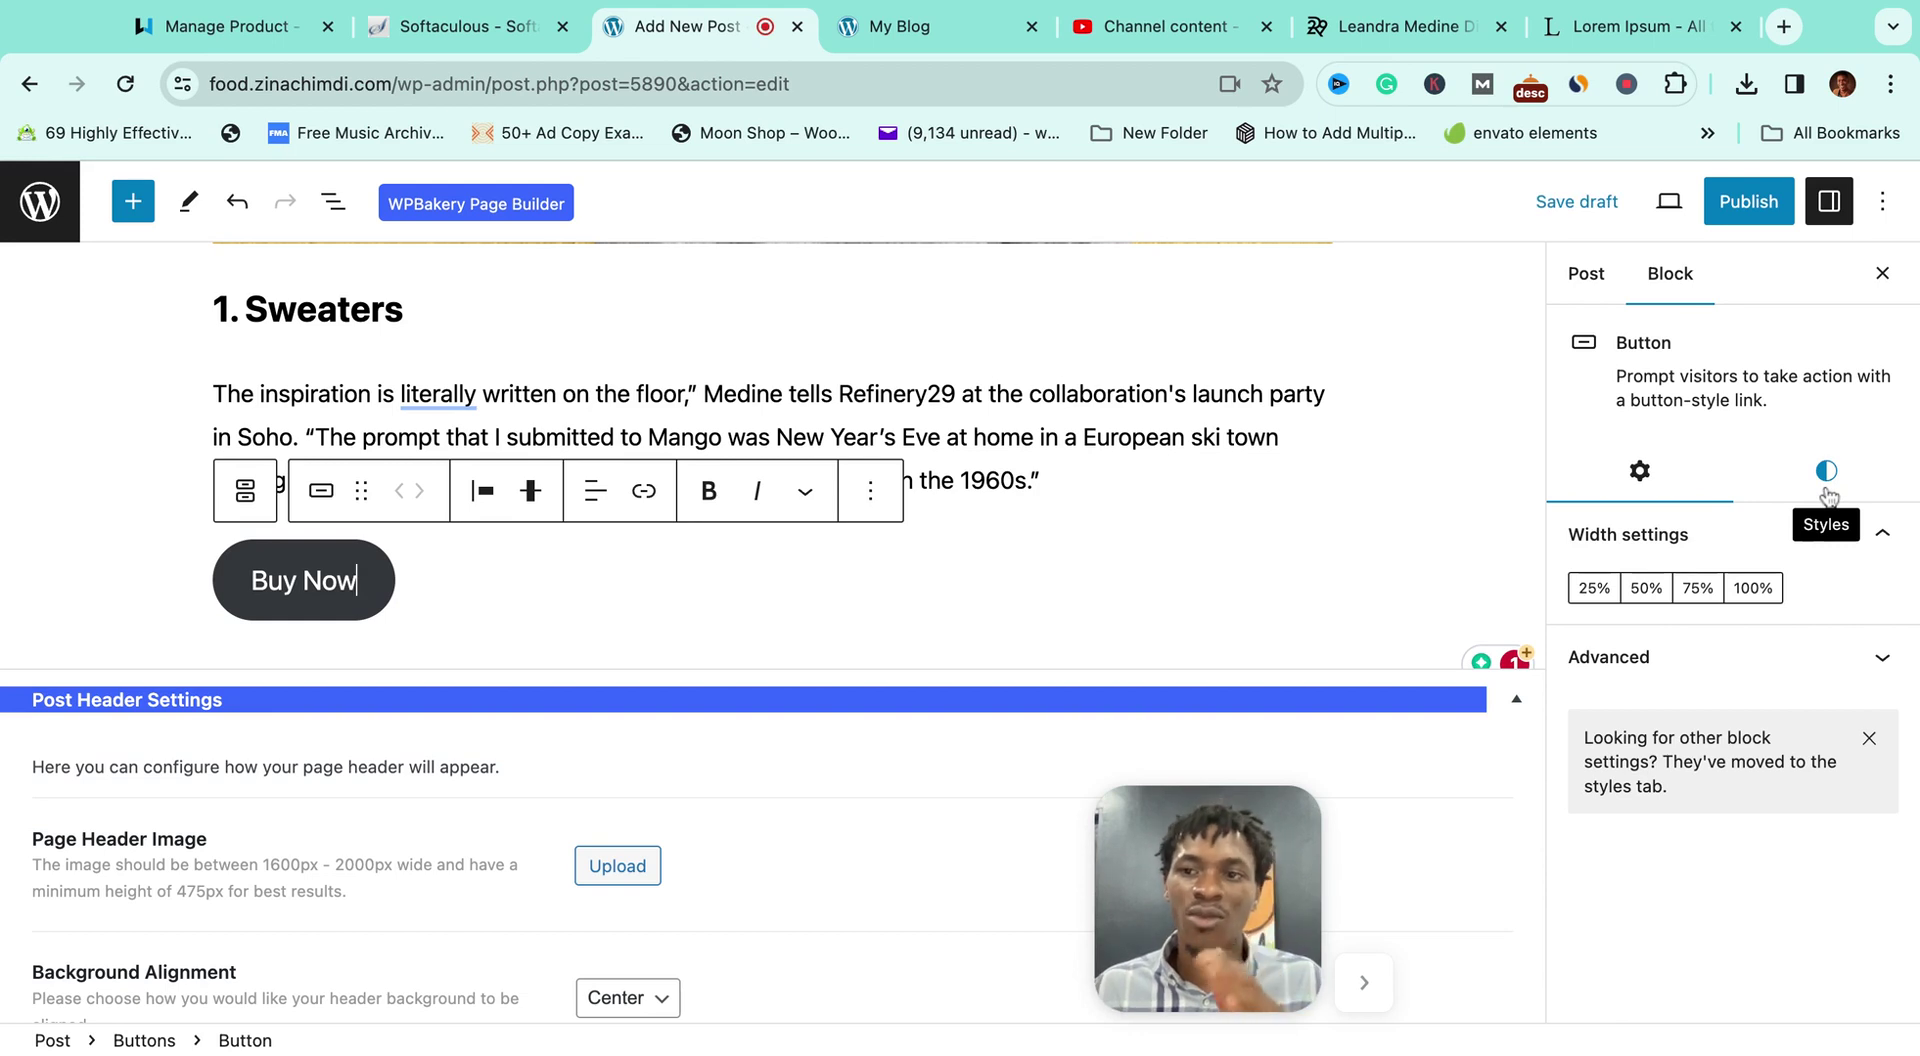
left_click(1827, 490)
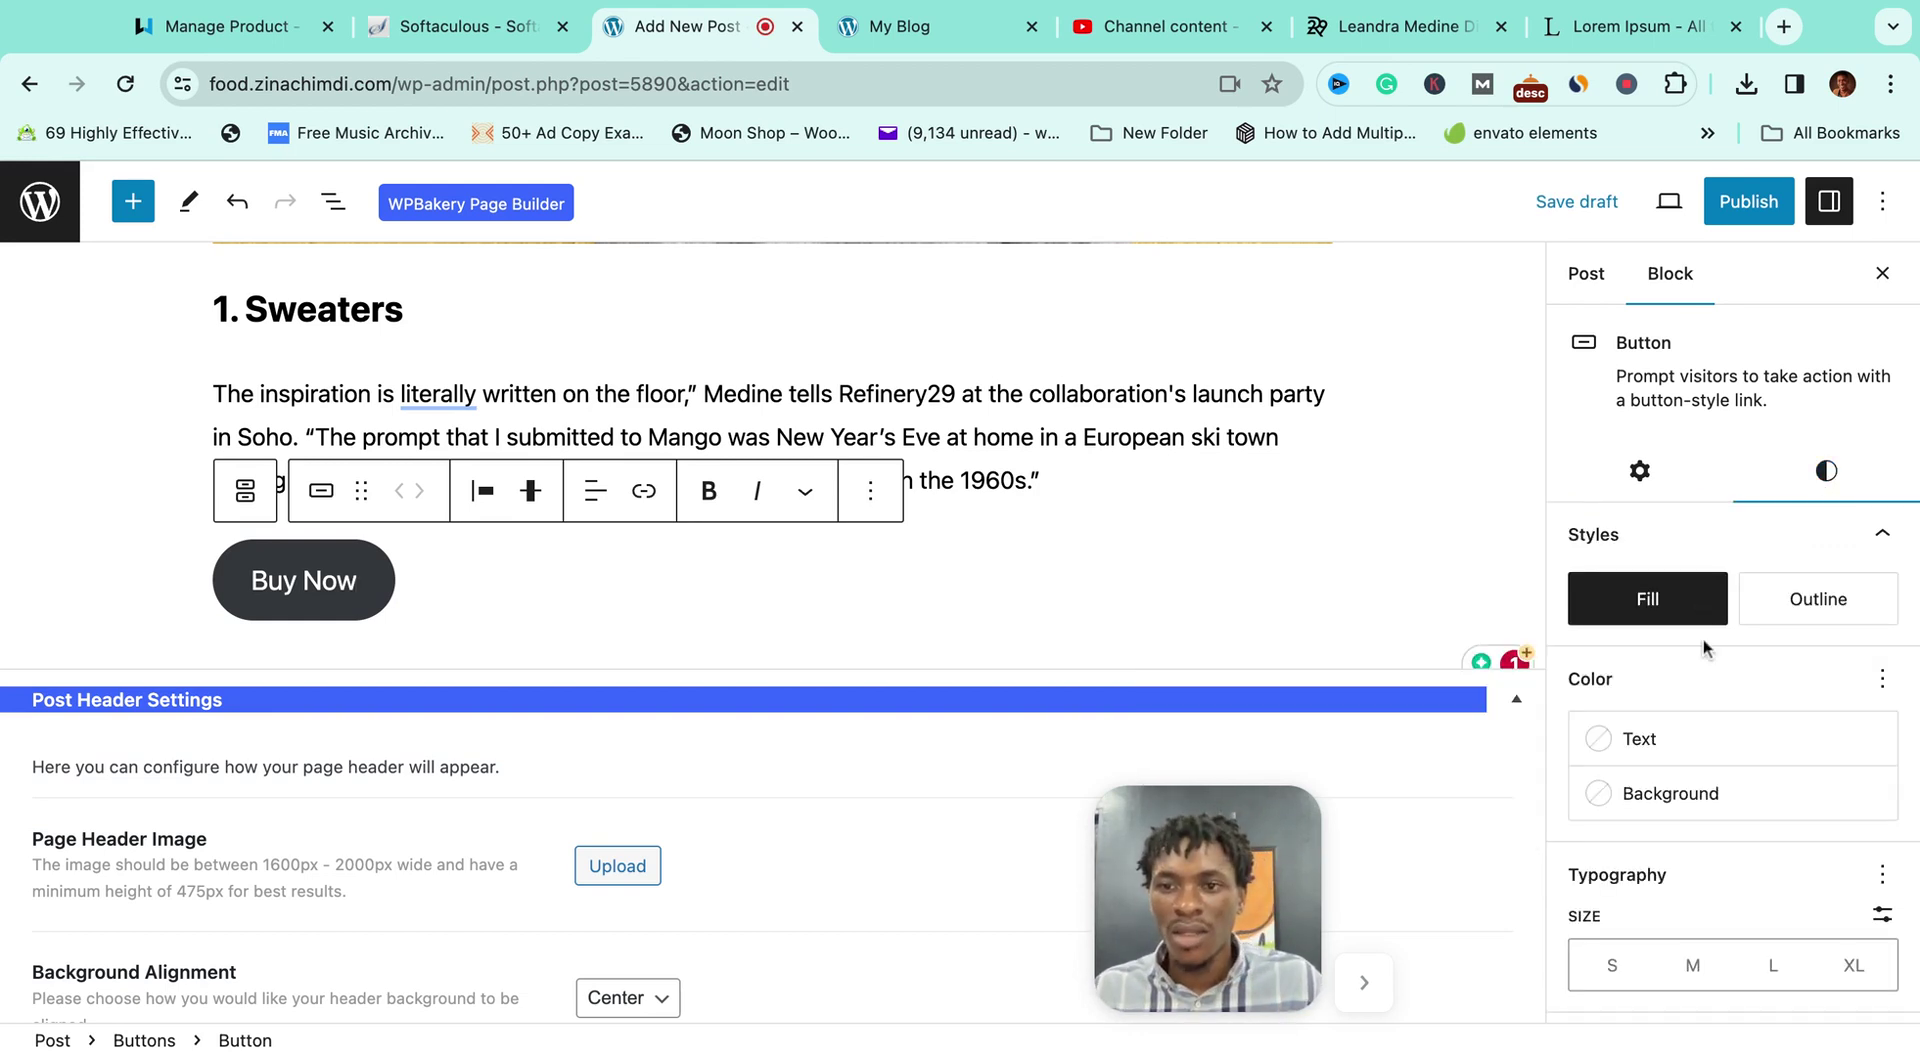
Step: Give the Buy Now button the Fill style after comparing it with Outline
scroll(1702, 639, "down", 1)
mouse_move(1654, 585)
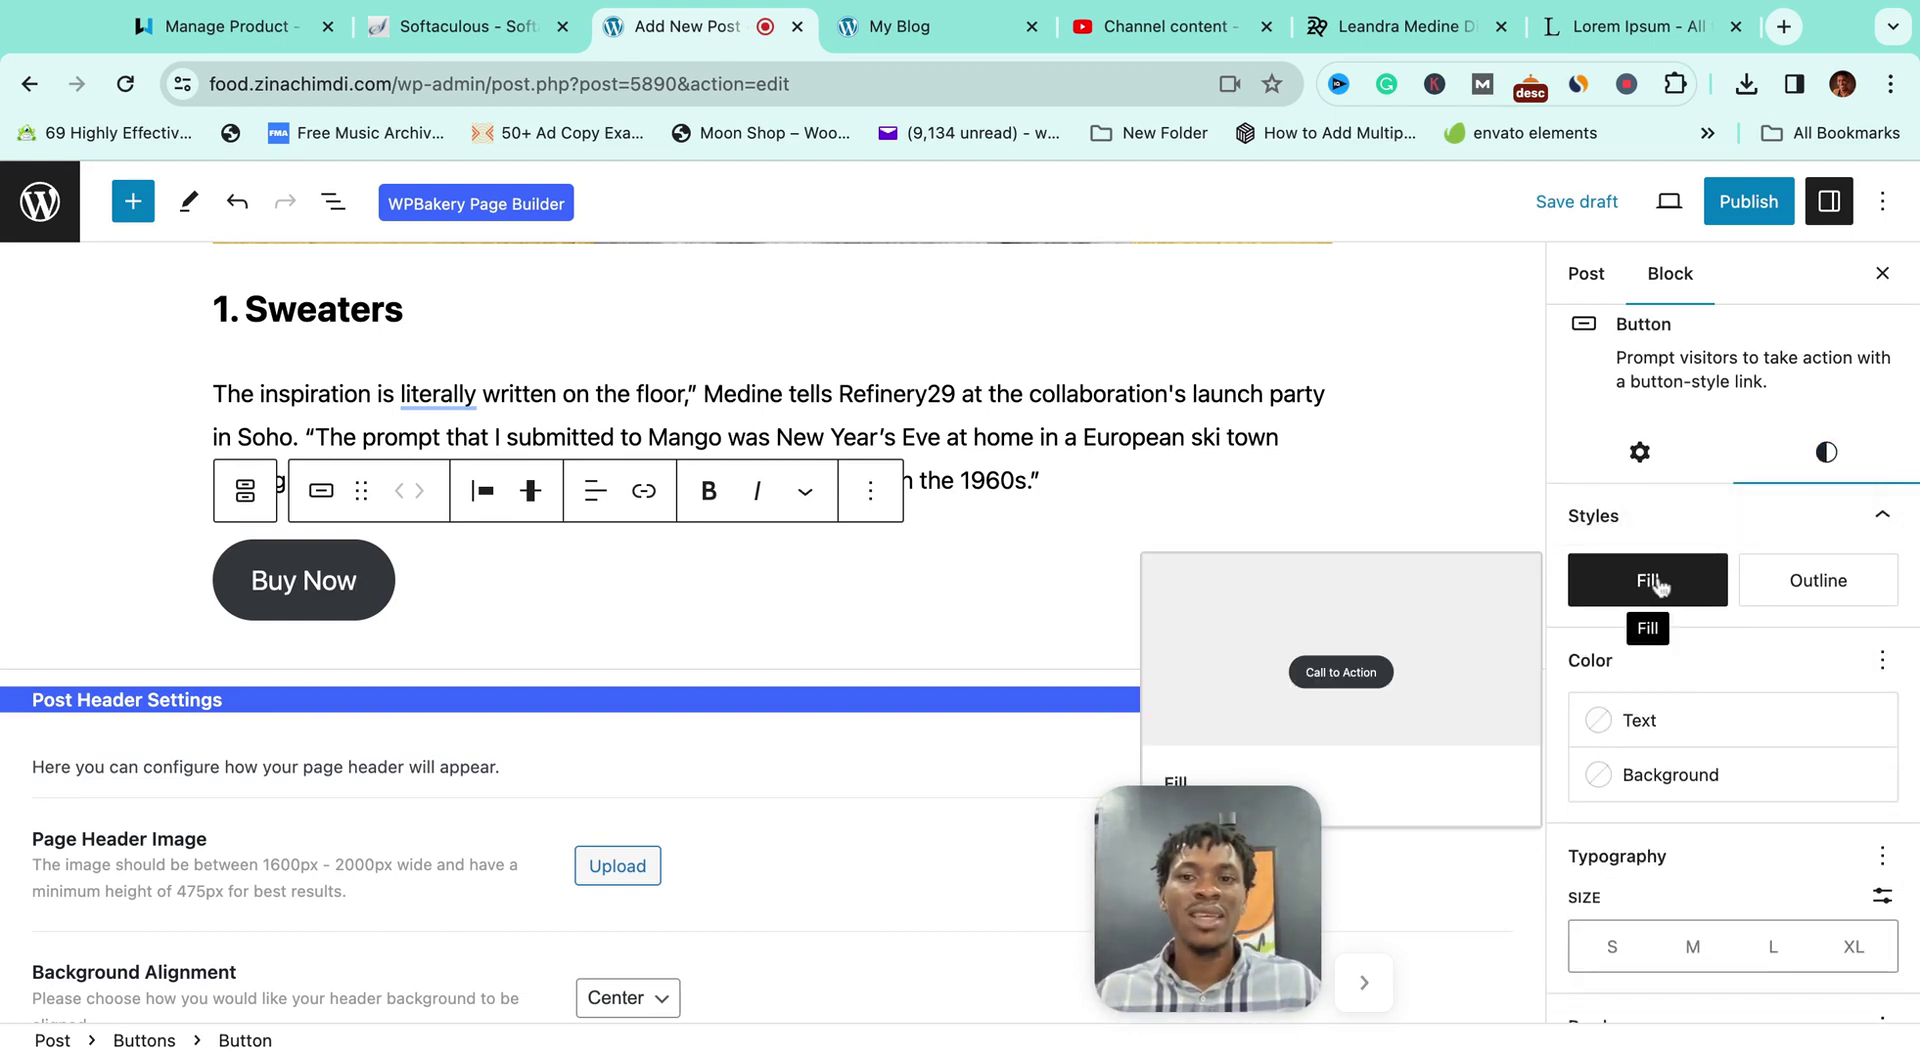
left_click(1795, 580)
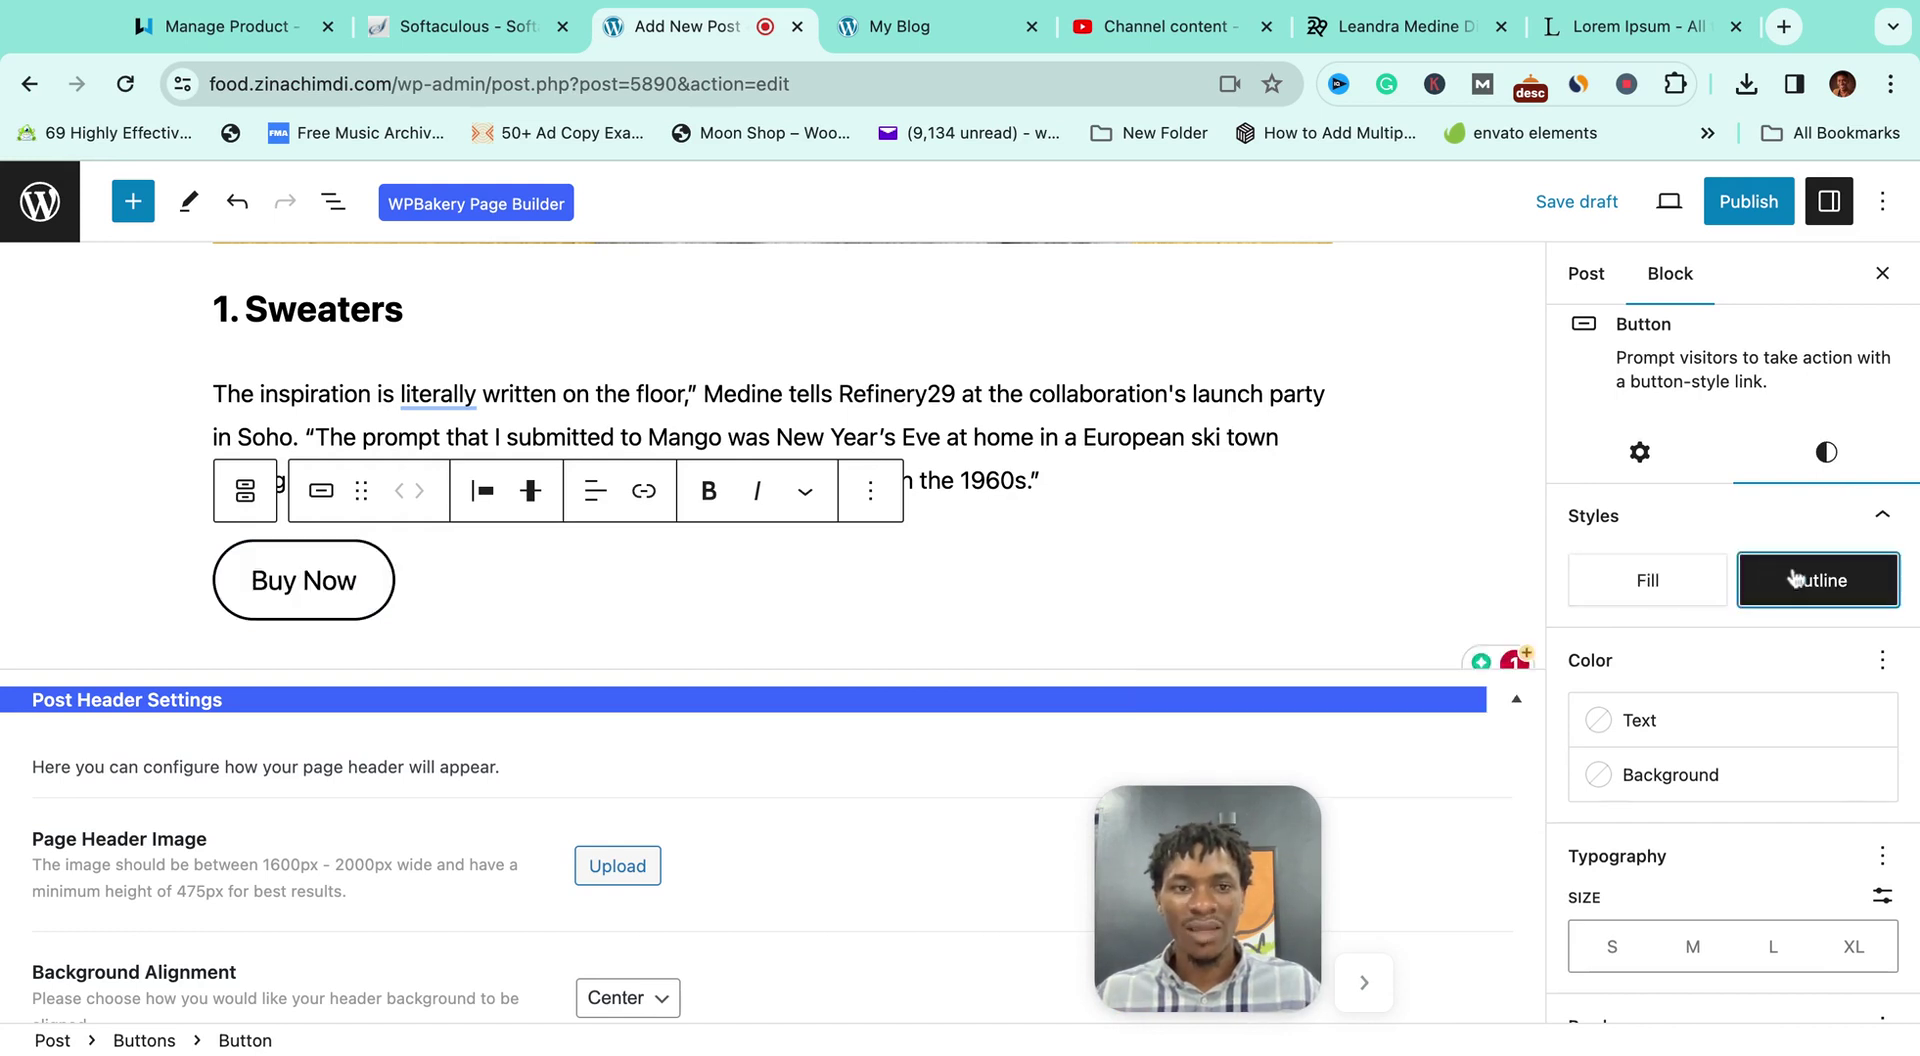
left_click(1655, 580)
left_click(1800, 572)
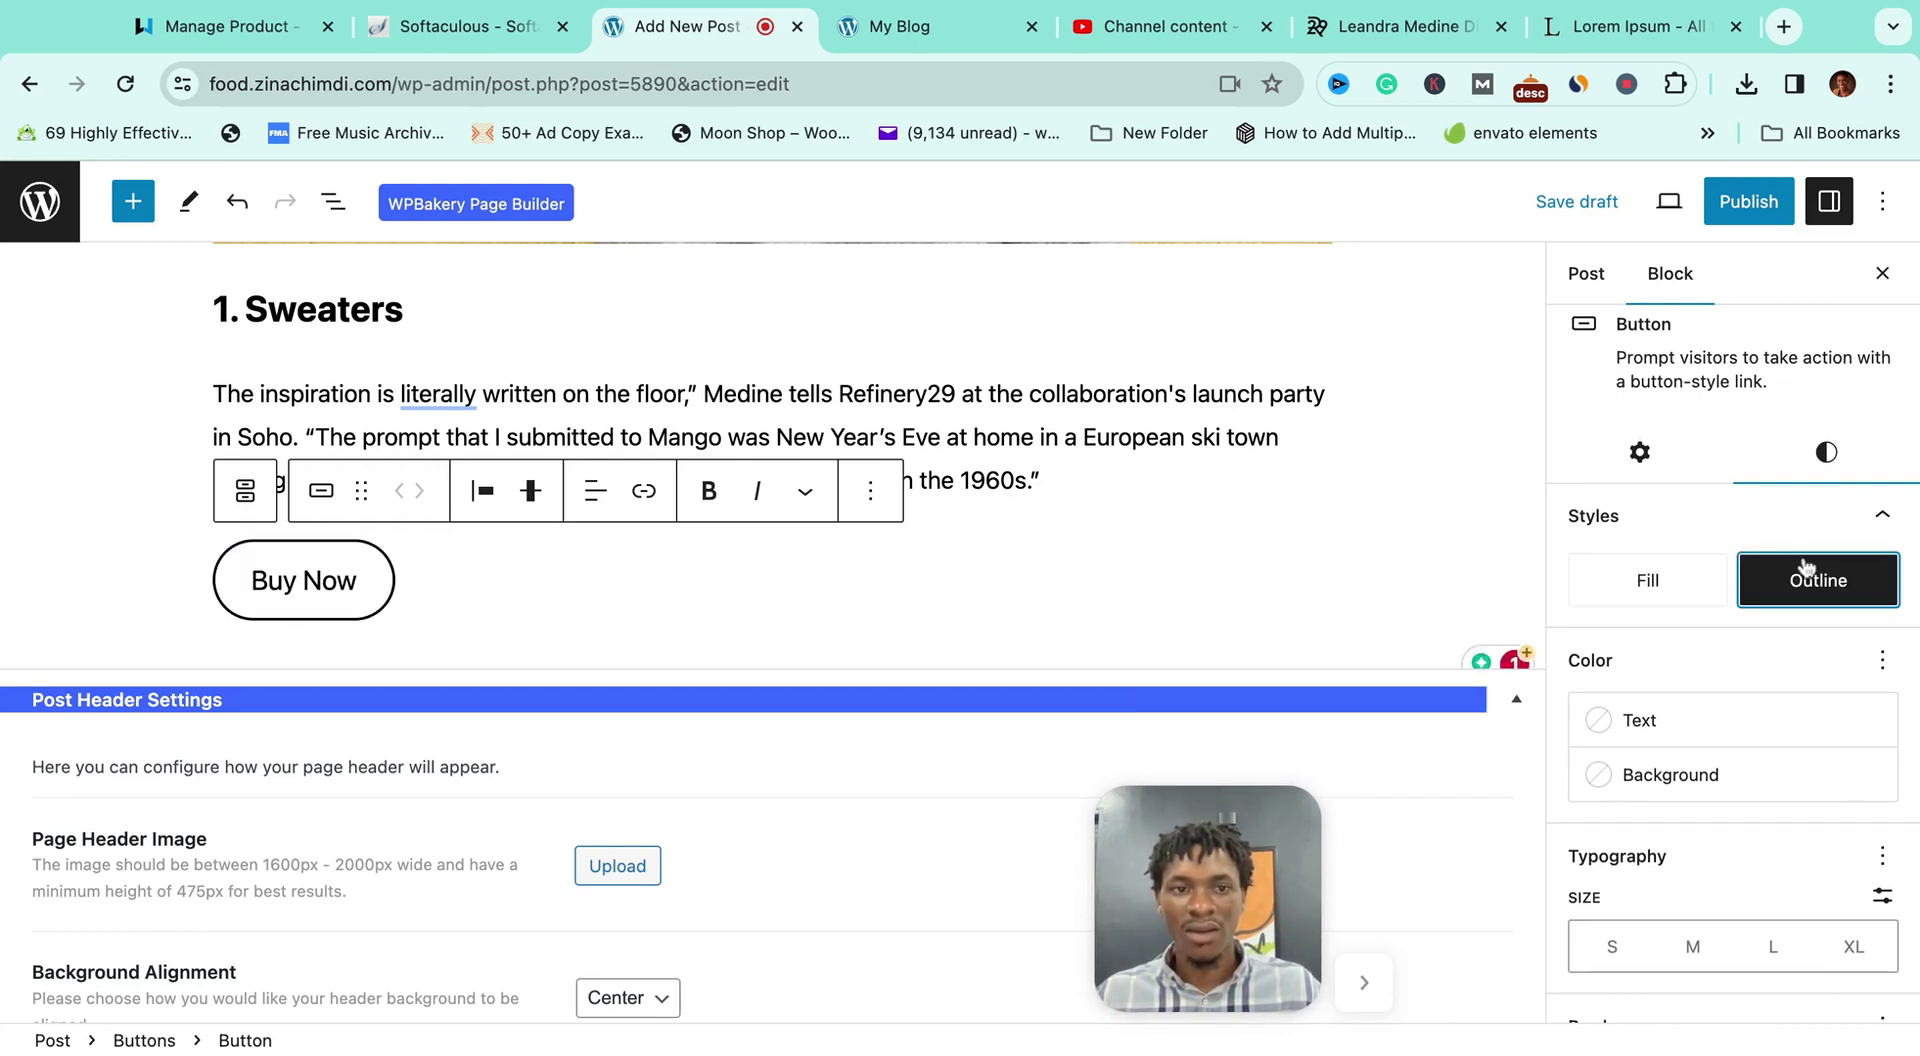
left_click(1670, 569)
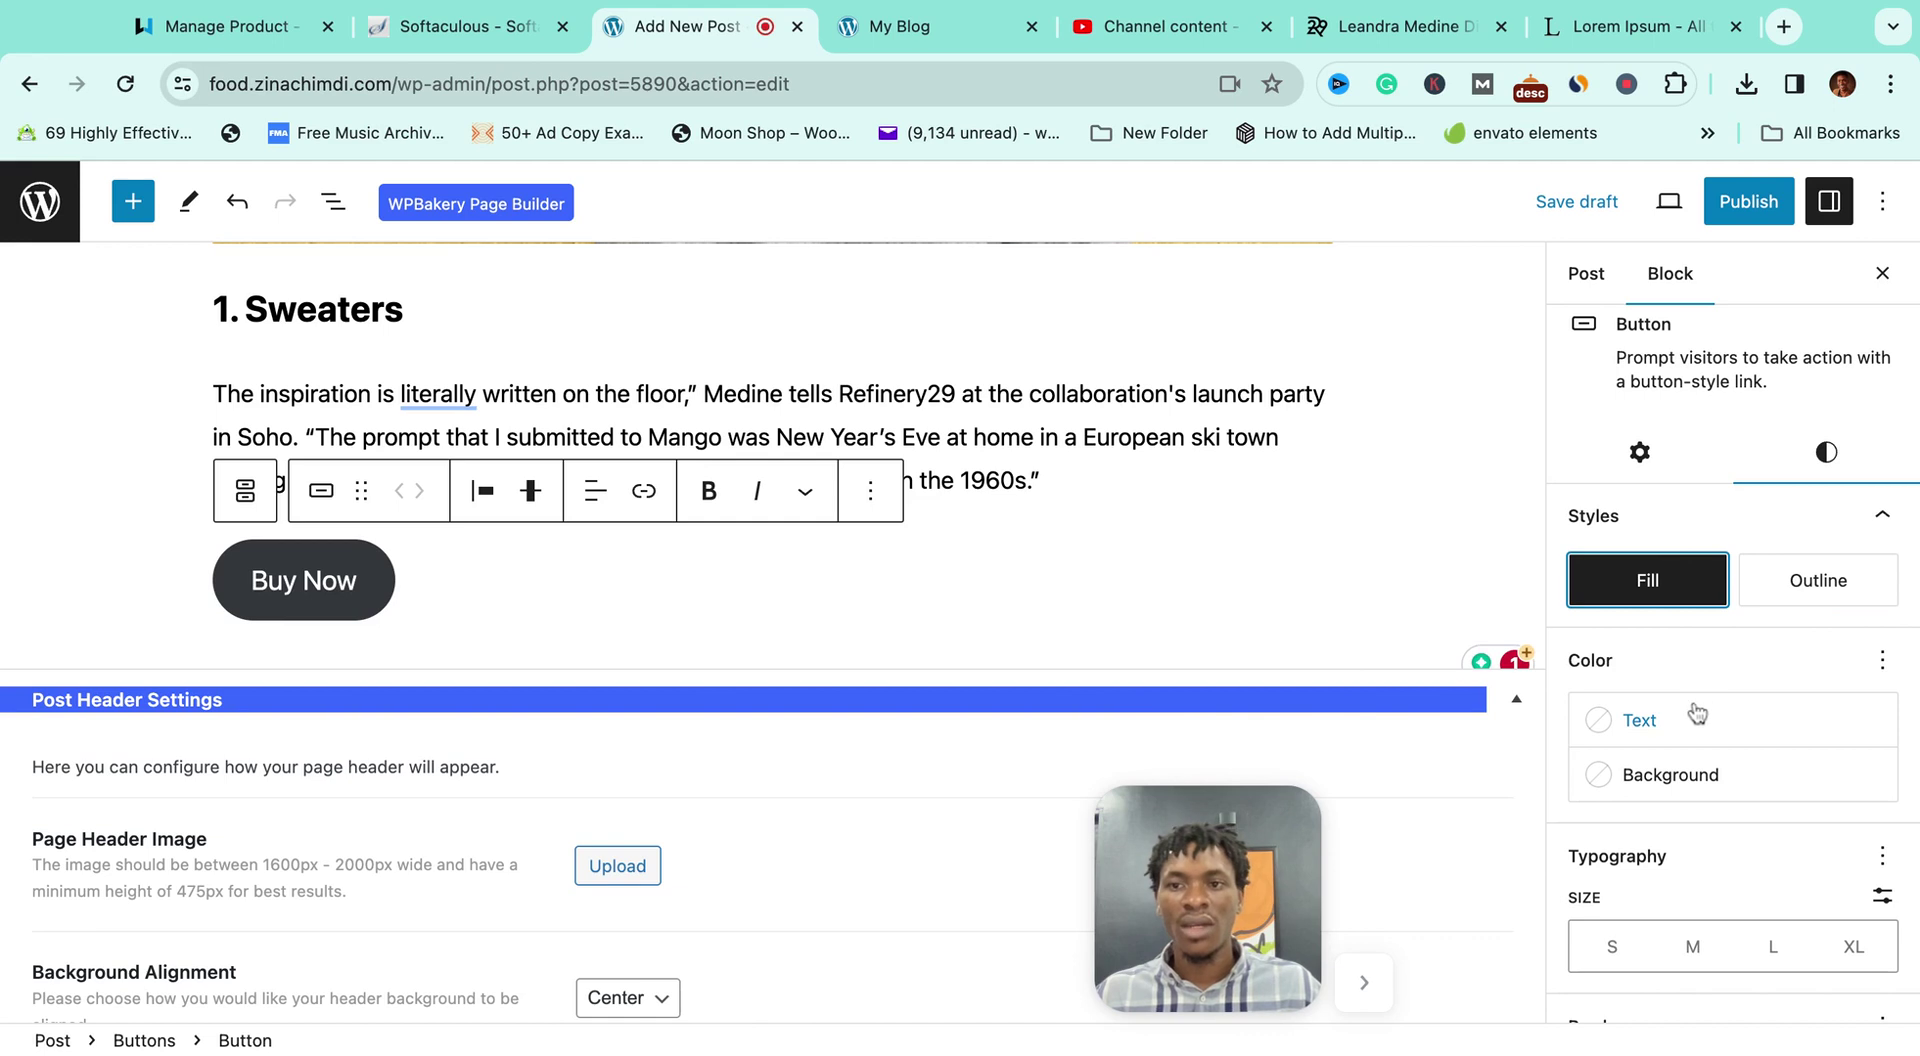
Step: Set the button background to green and its text colour to white
scroll(1628, 722, "down", 1)
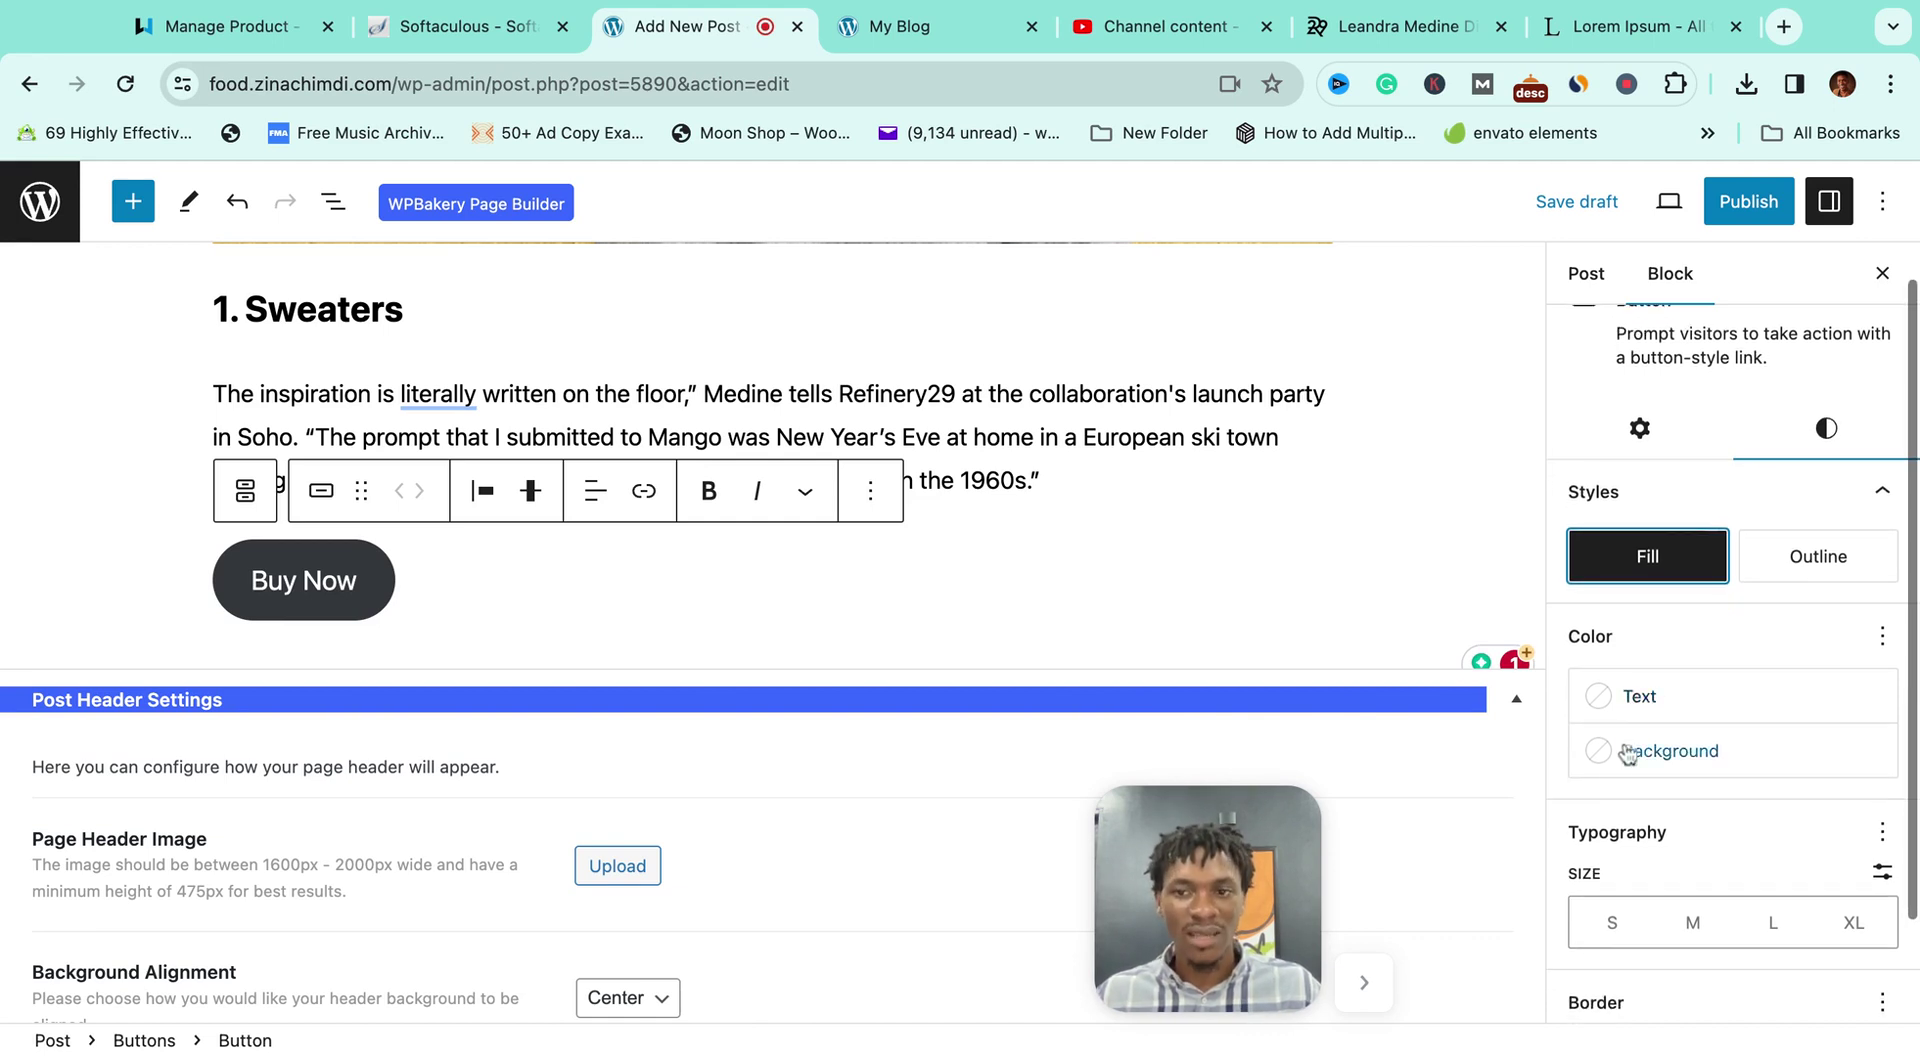
left_click(1612, 758)
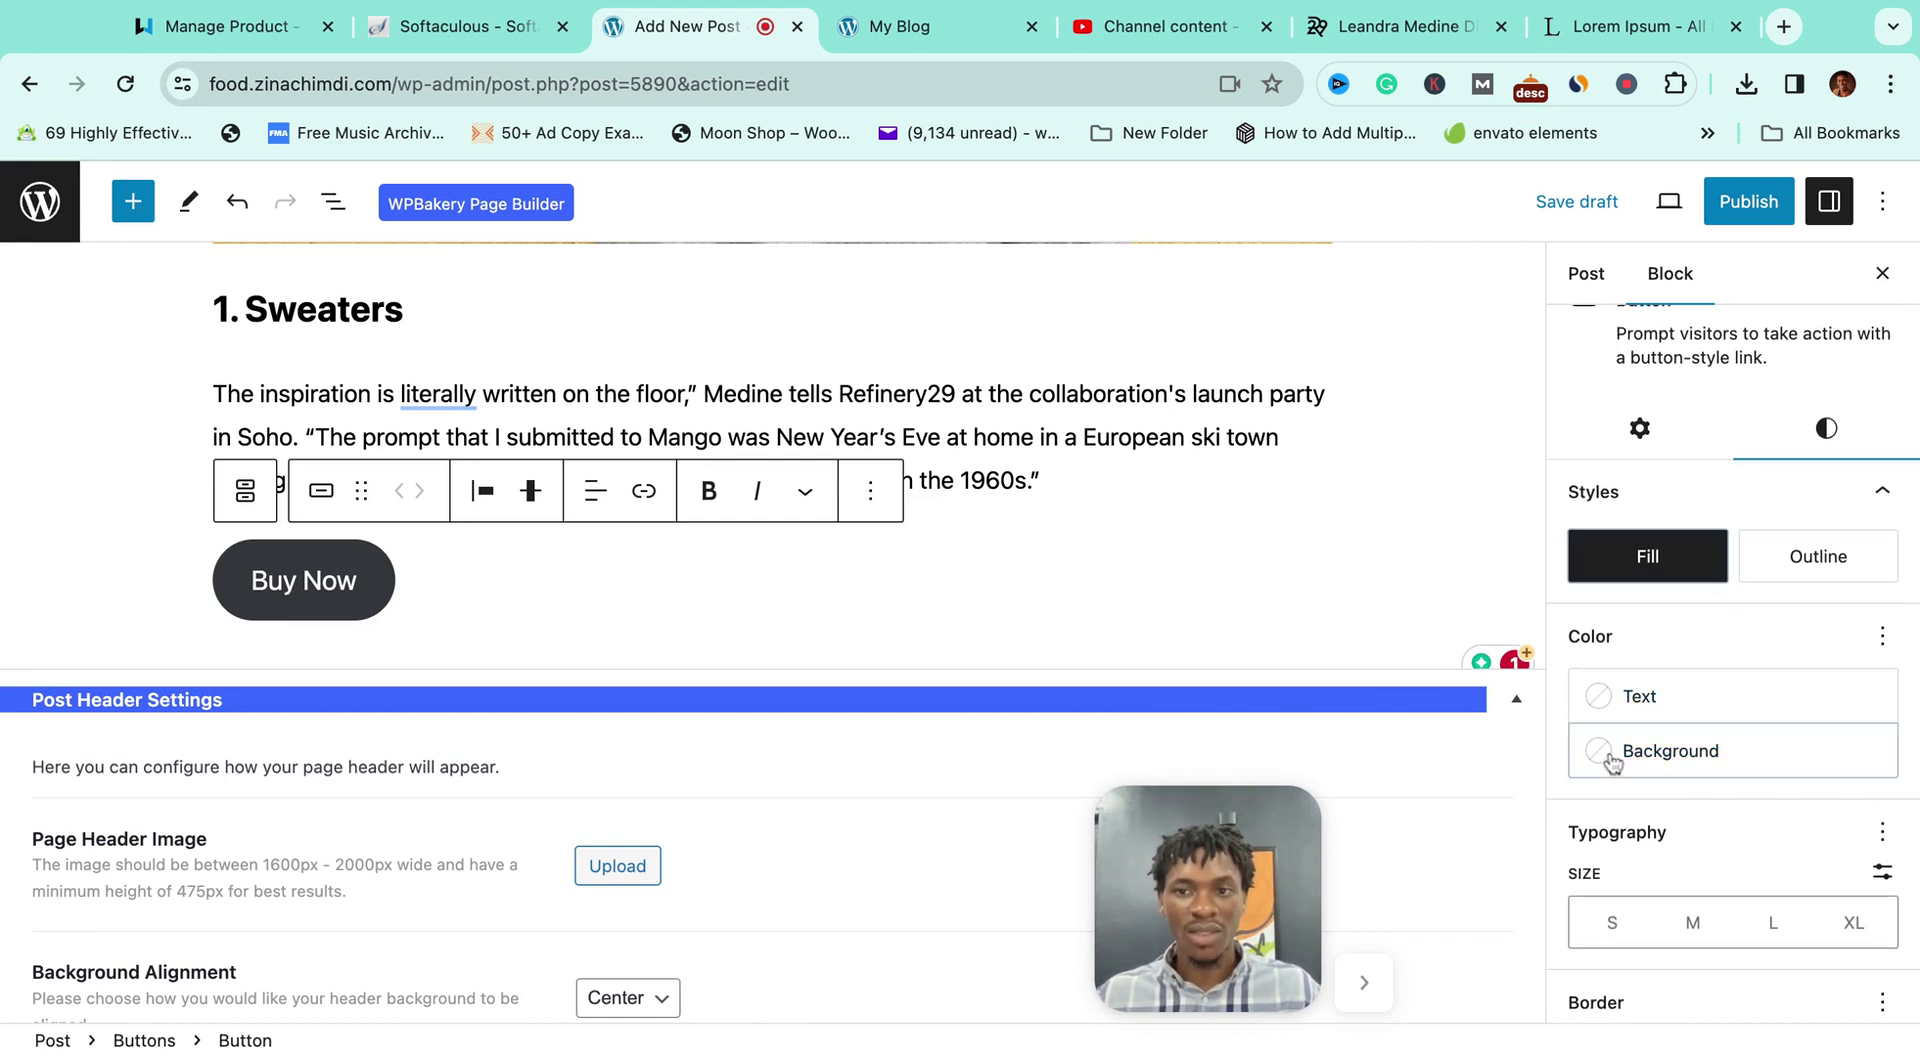
left_click(1435, 628)
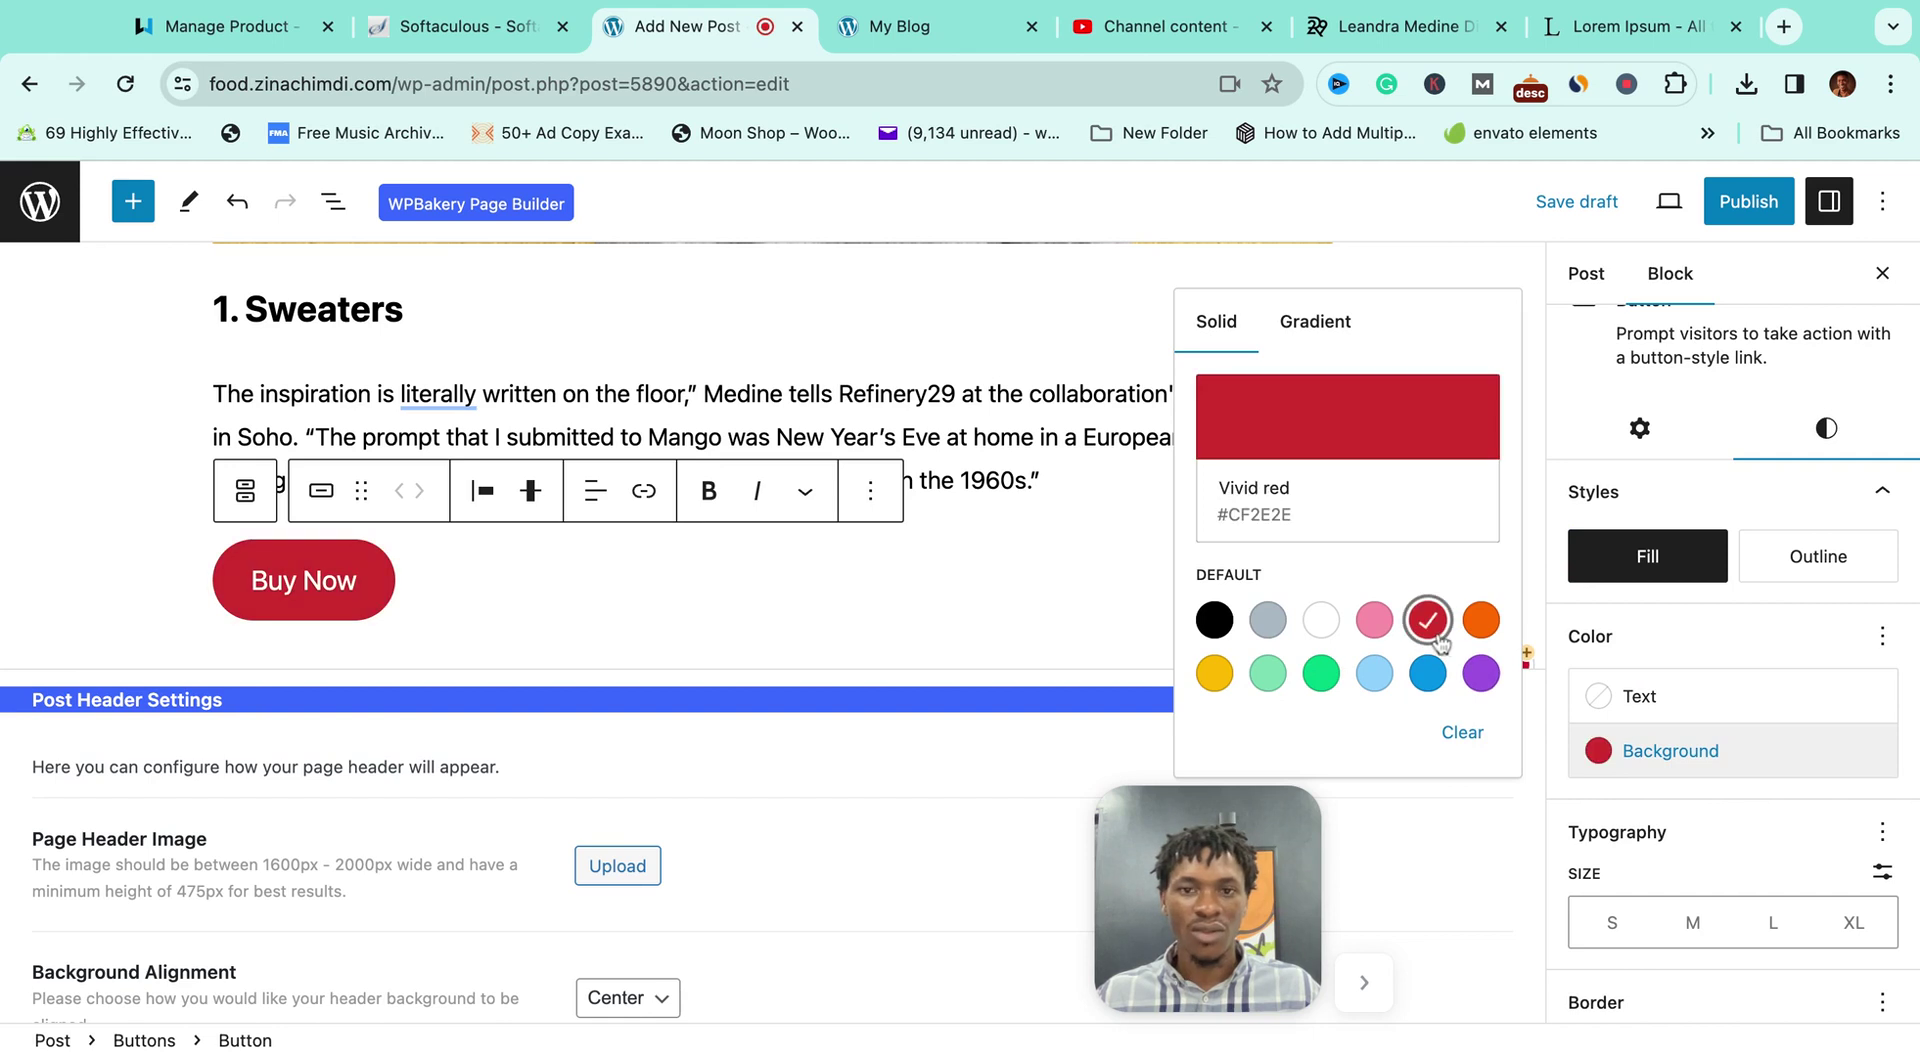
left_click(1320, 675)
left_click(1678, 718)
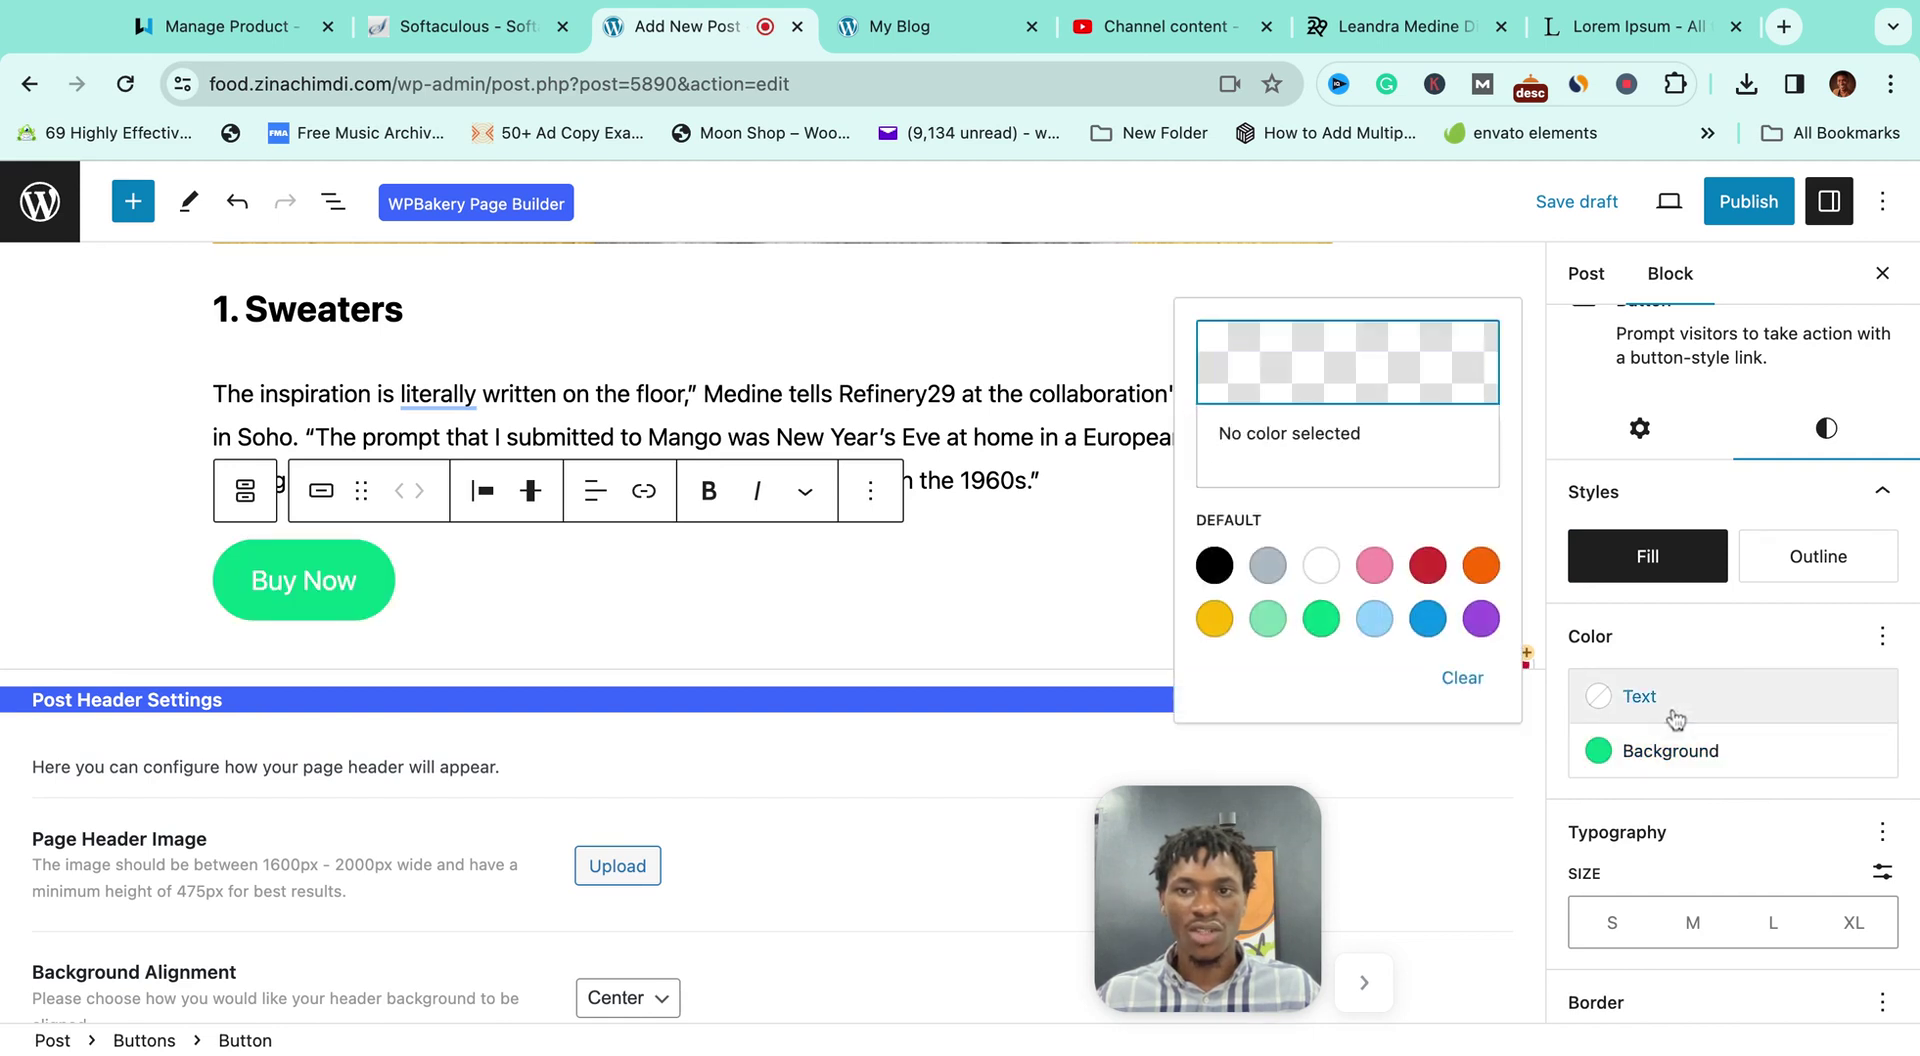
left_click(1214, 565)
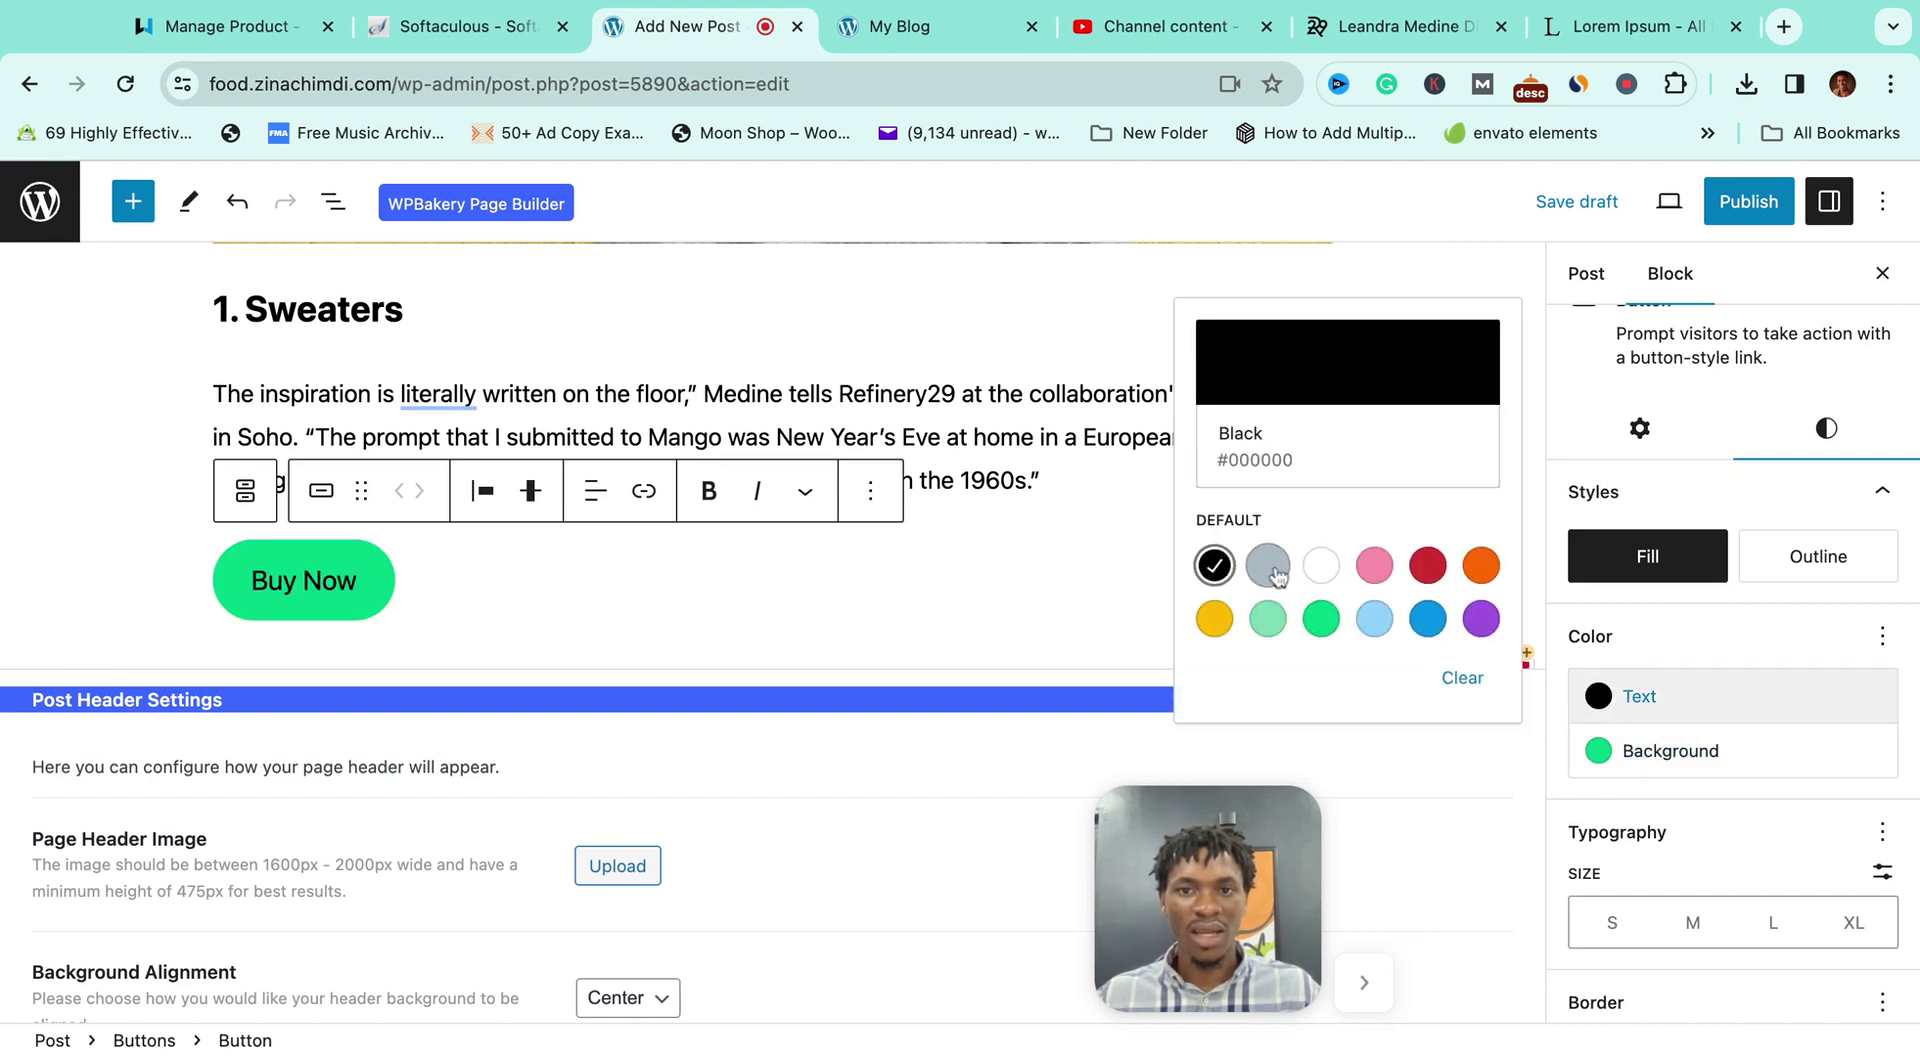
left_click(1322, 566)
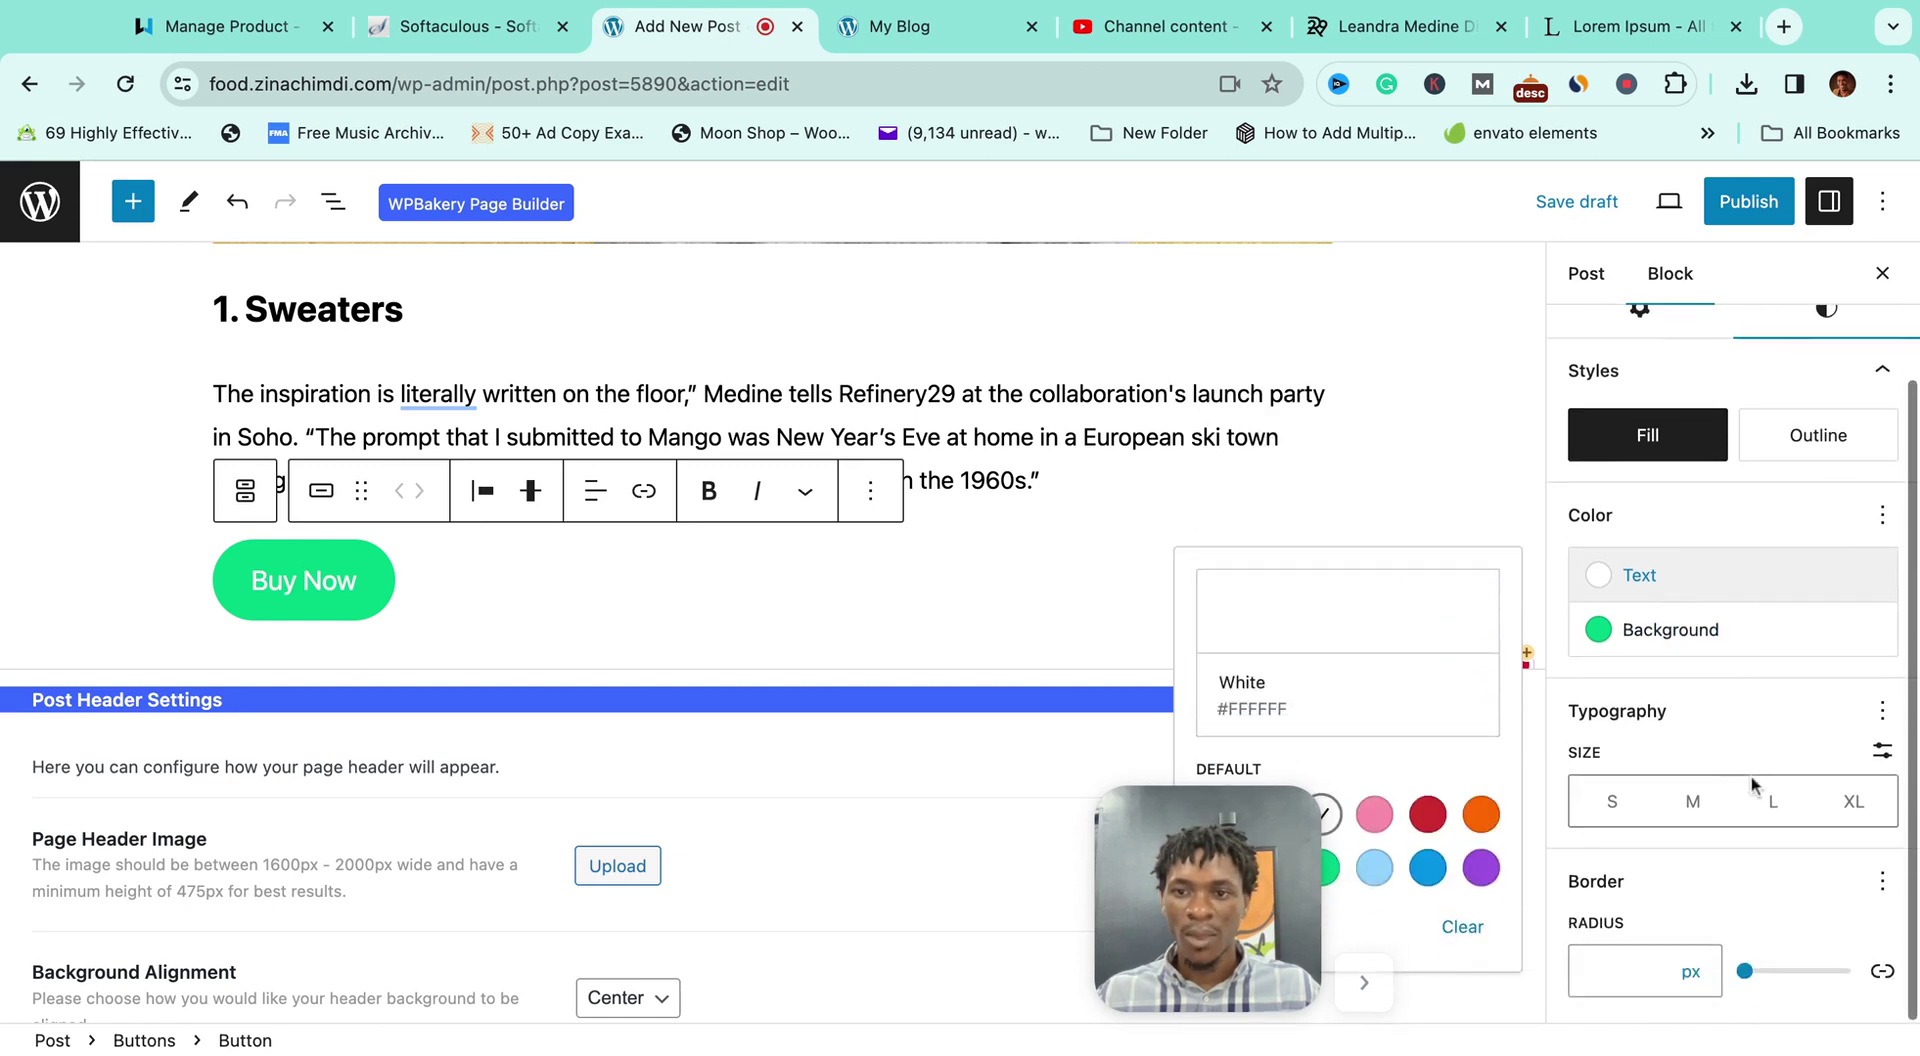
Step: Choose medium (M) size and set the corner border radius to 78 px
scroll(1712, 733, "down", 2)
left_click(1694, 804)
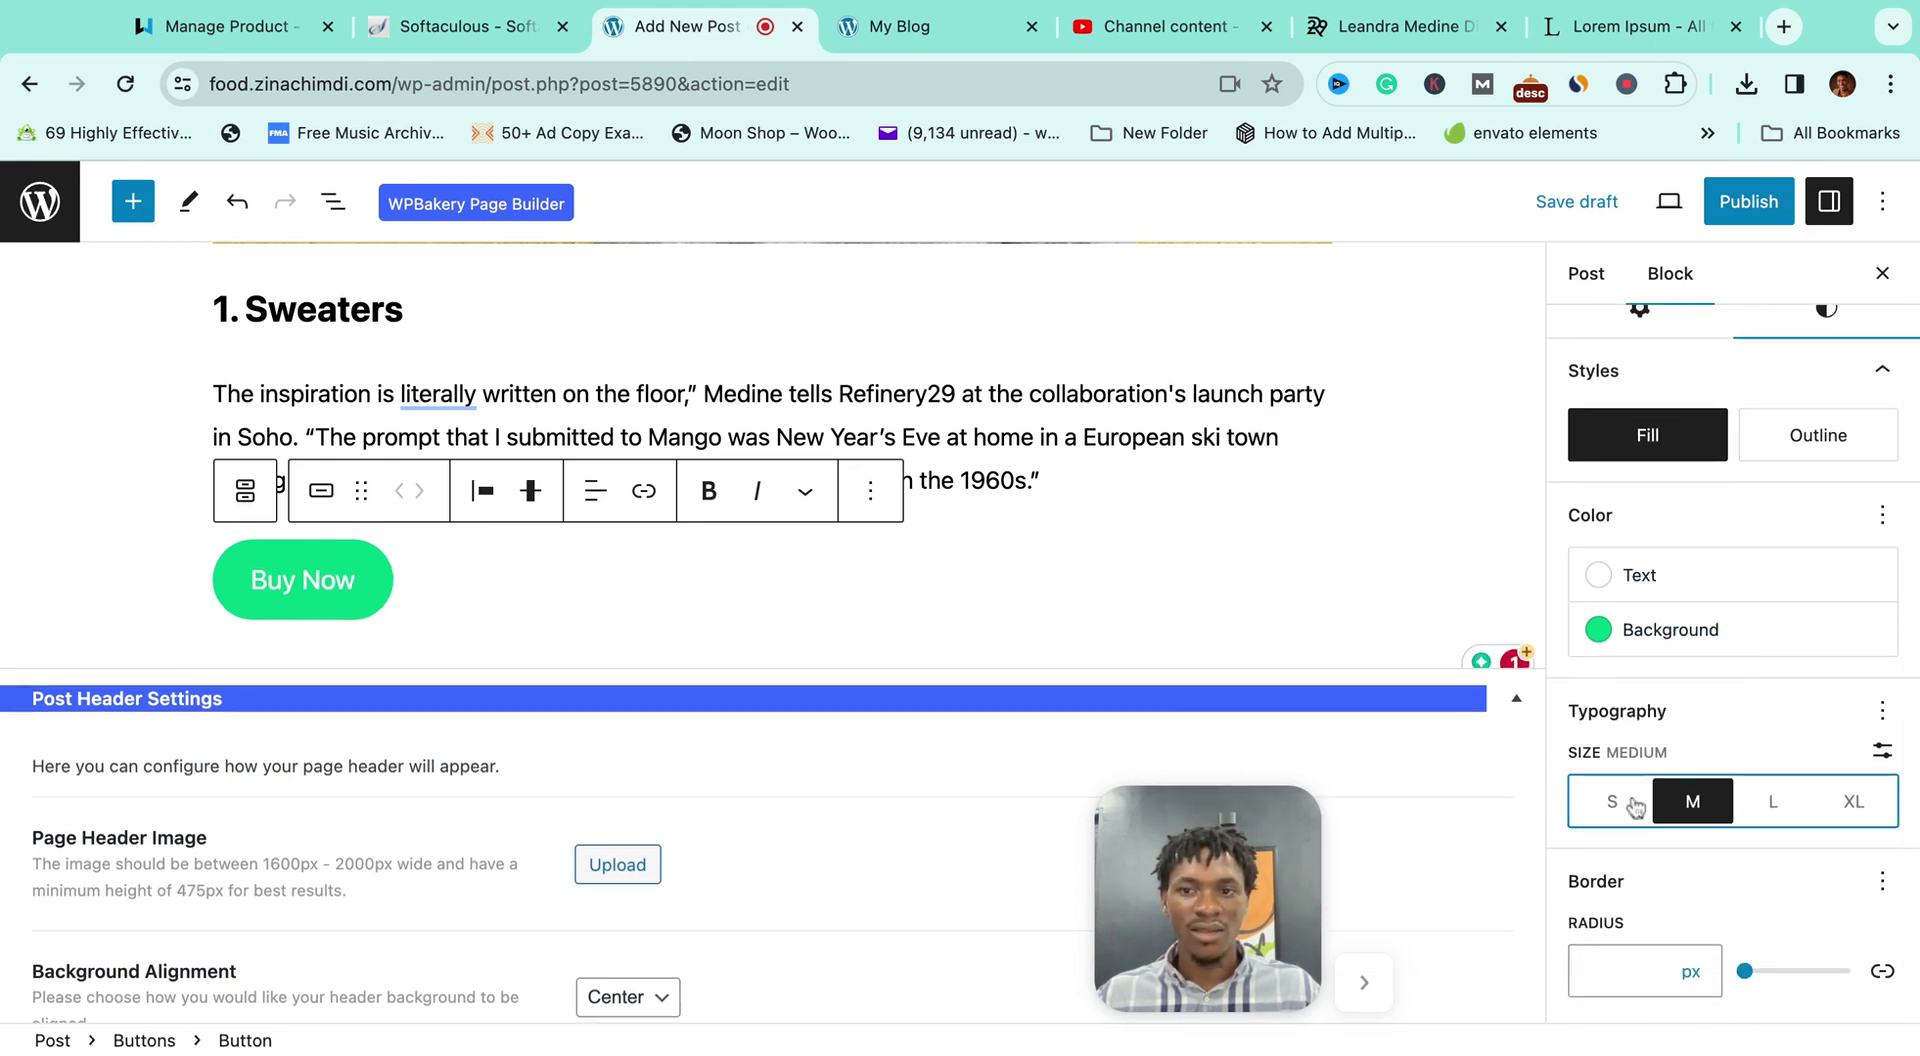
left_click(1632, 805)
left_click(1692, 801)
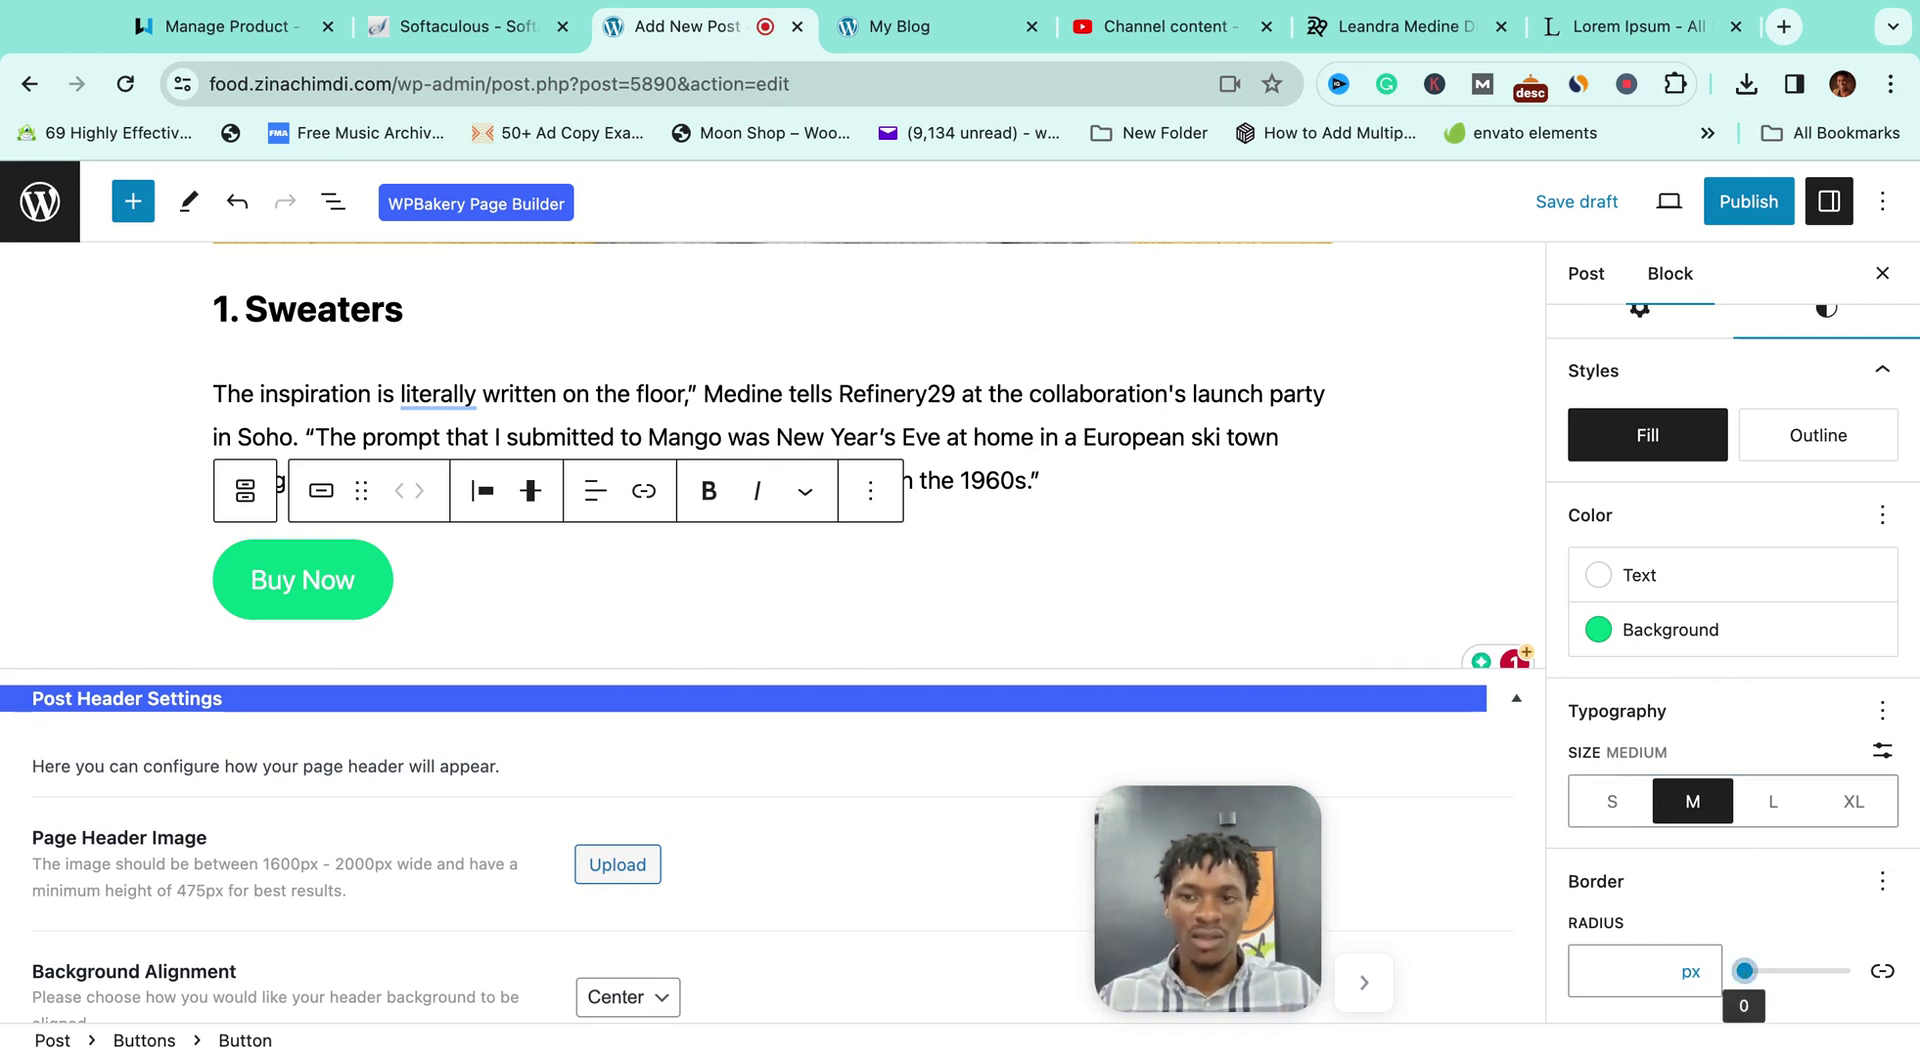
left_click_drag(1745, 972, 1826, 971)
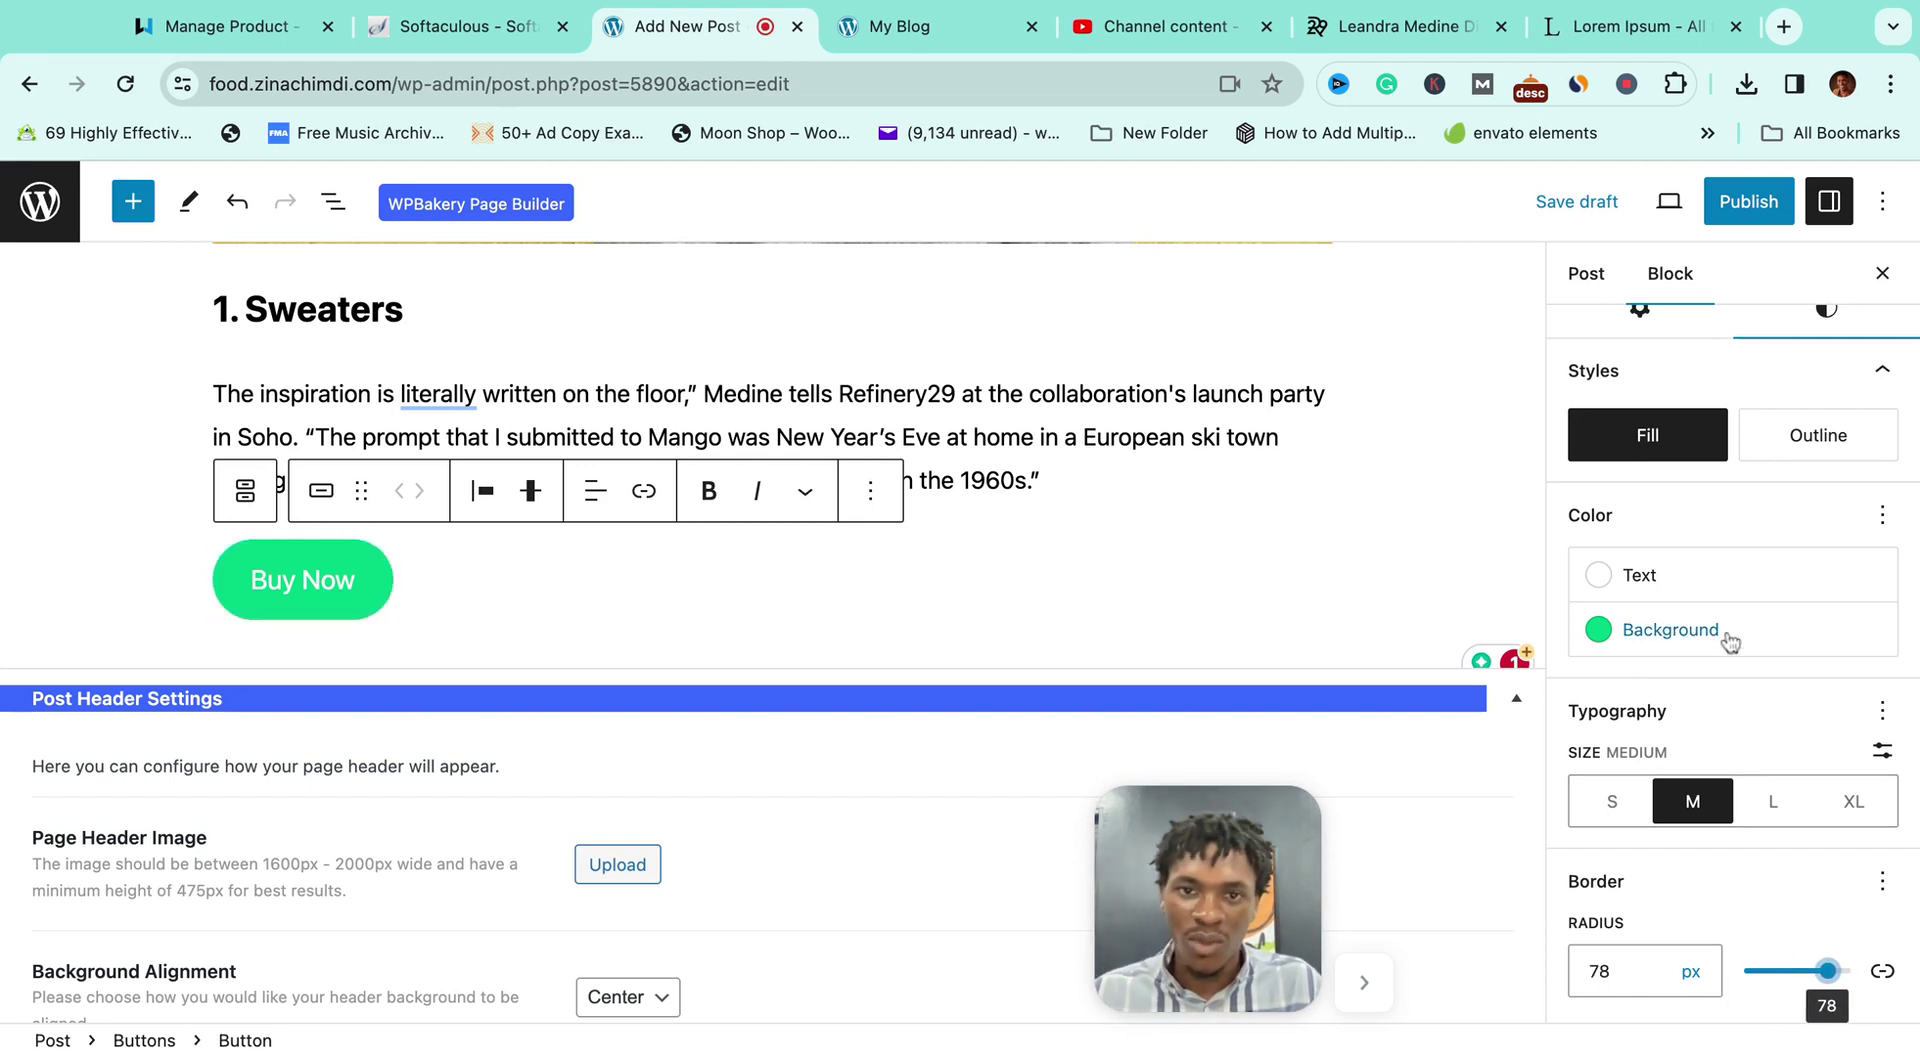
left_click(360, 583)
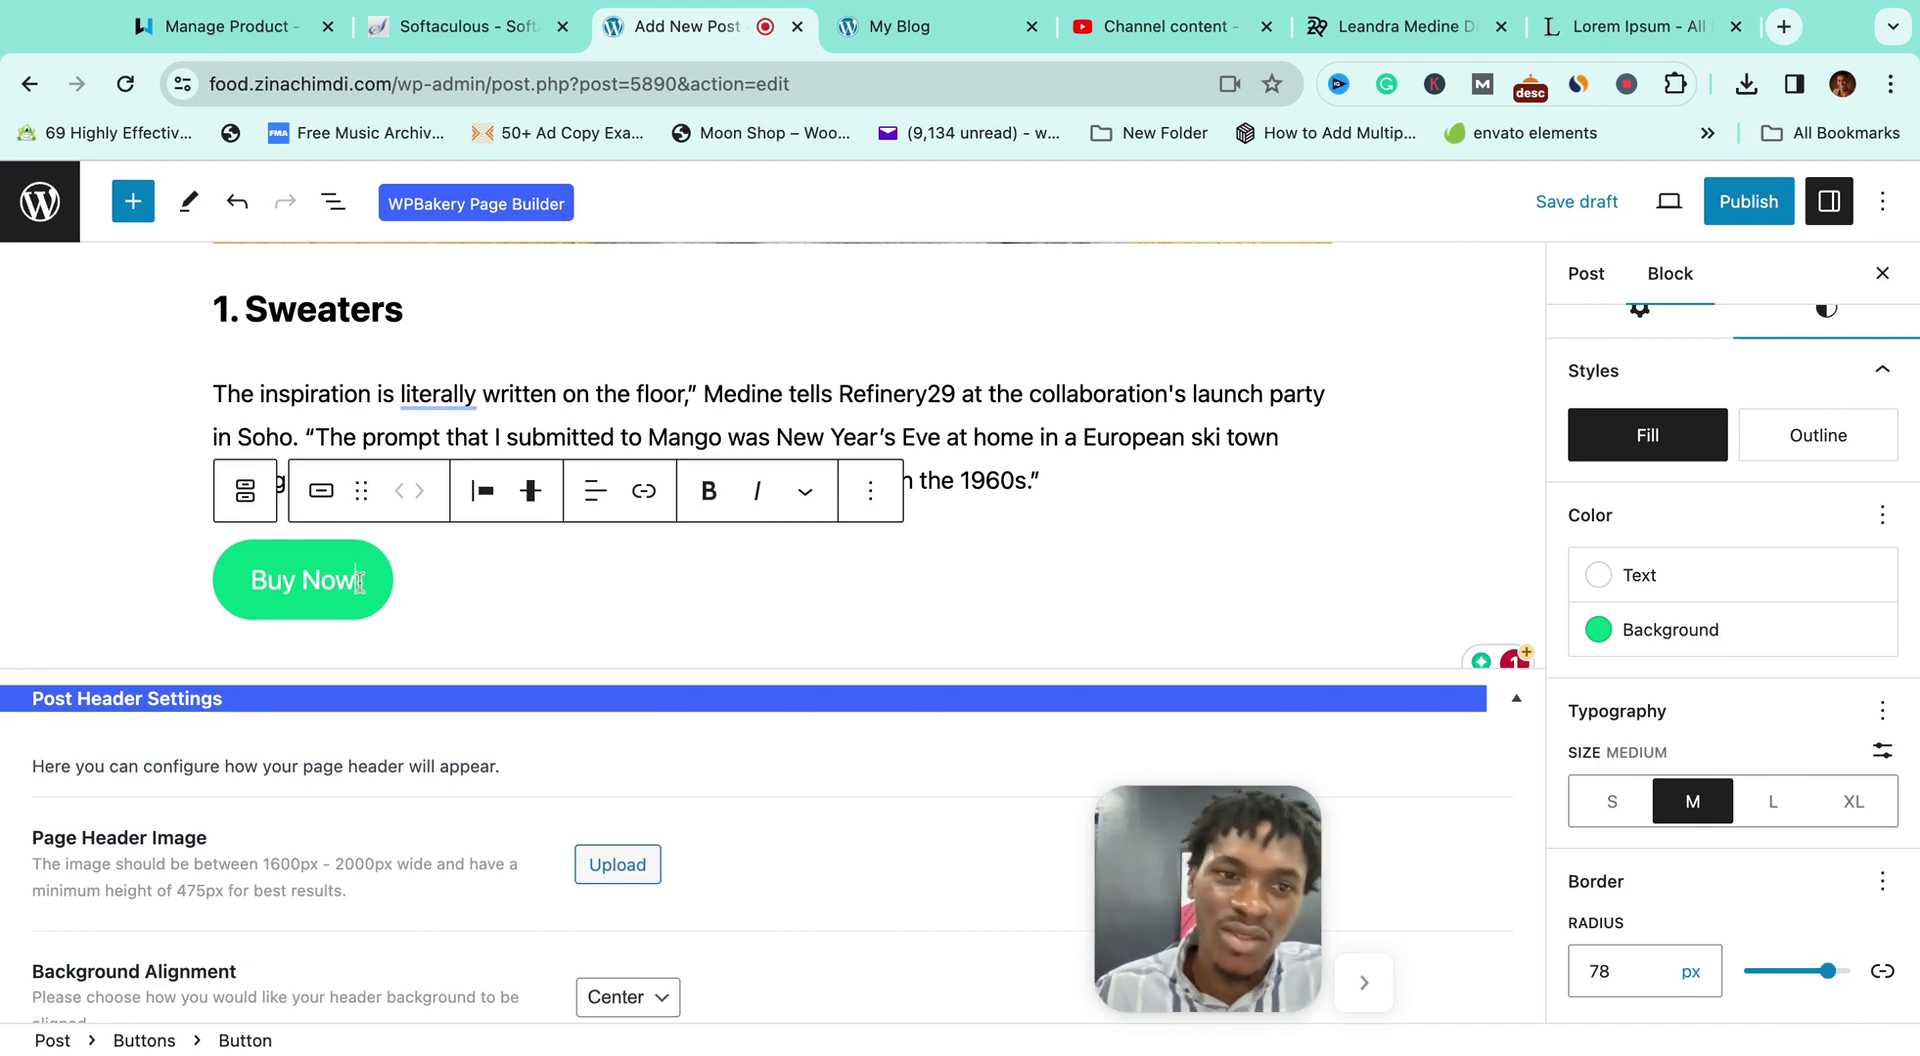
Step: Link Buy Now to the Refinery29 Leandra Medine Mango collaboration article
left_click(643, 490)
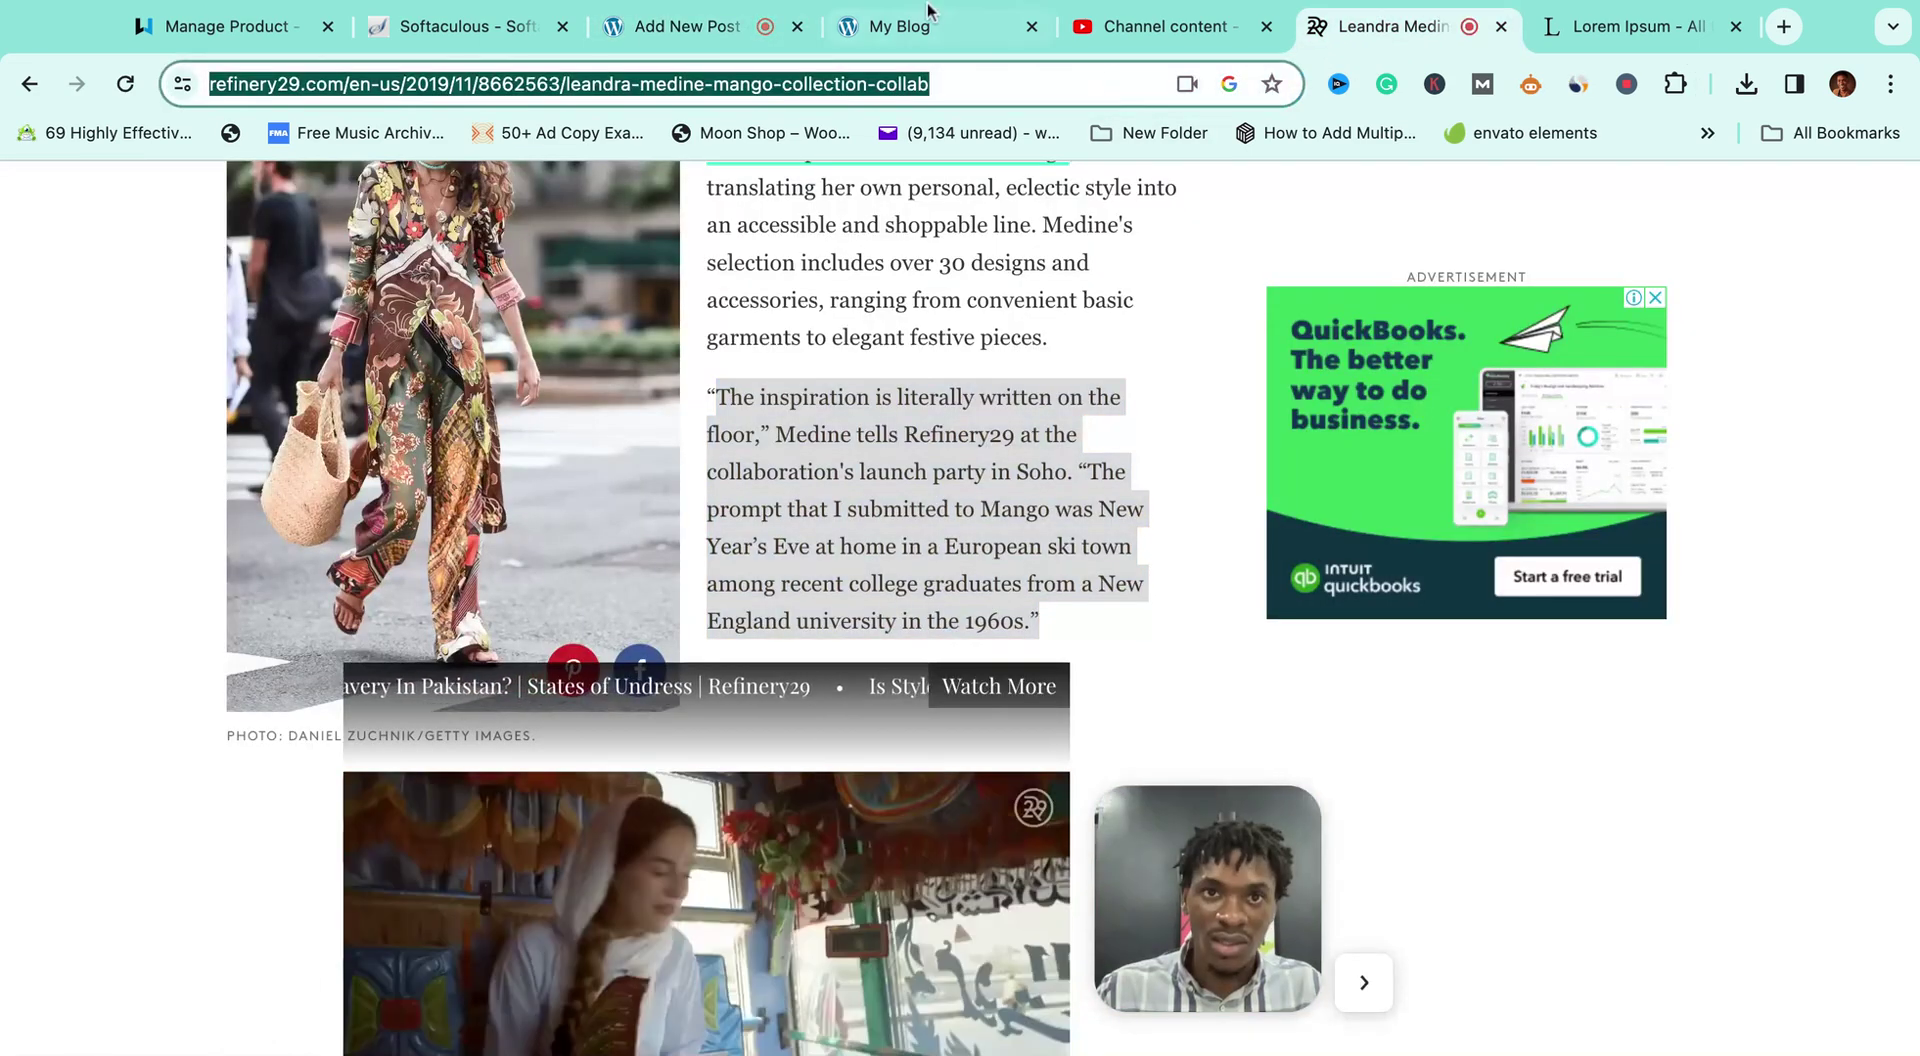
left_click(700, 26)
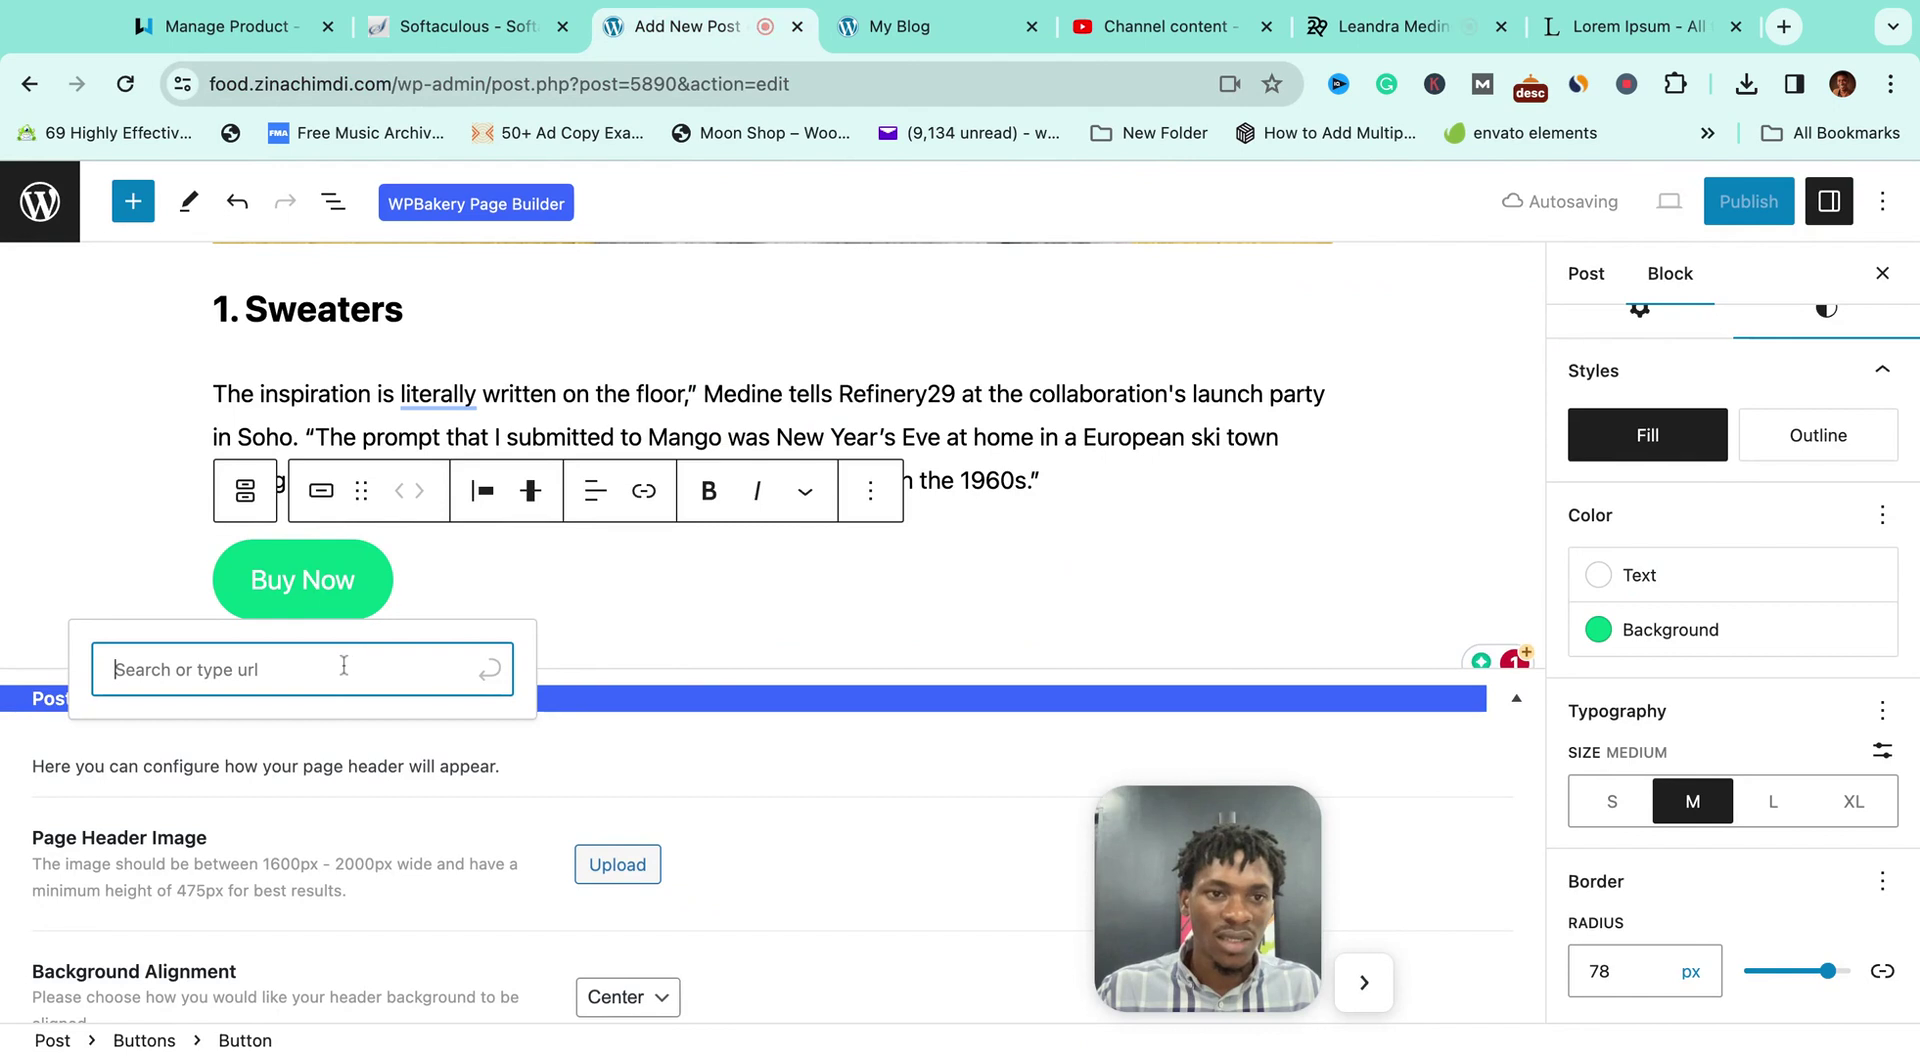
key("super+v")
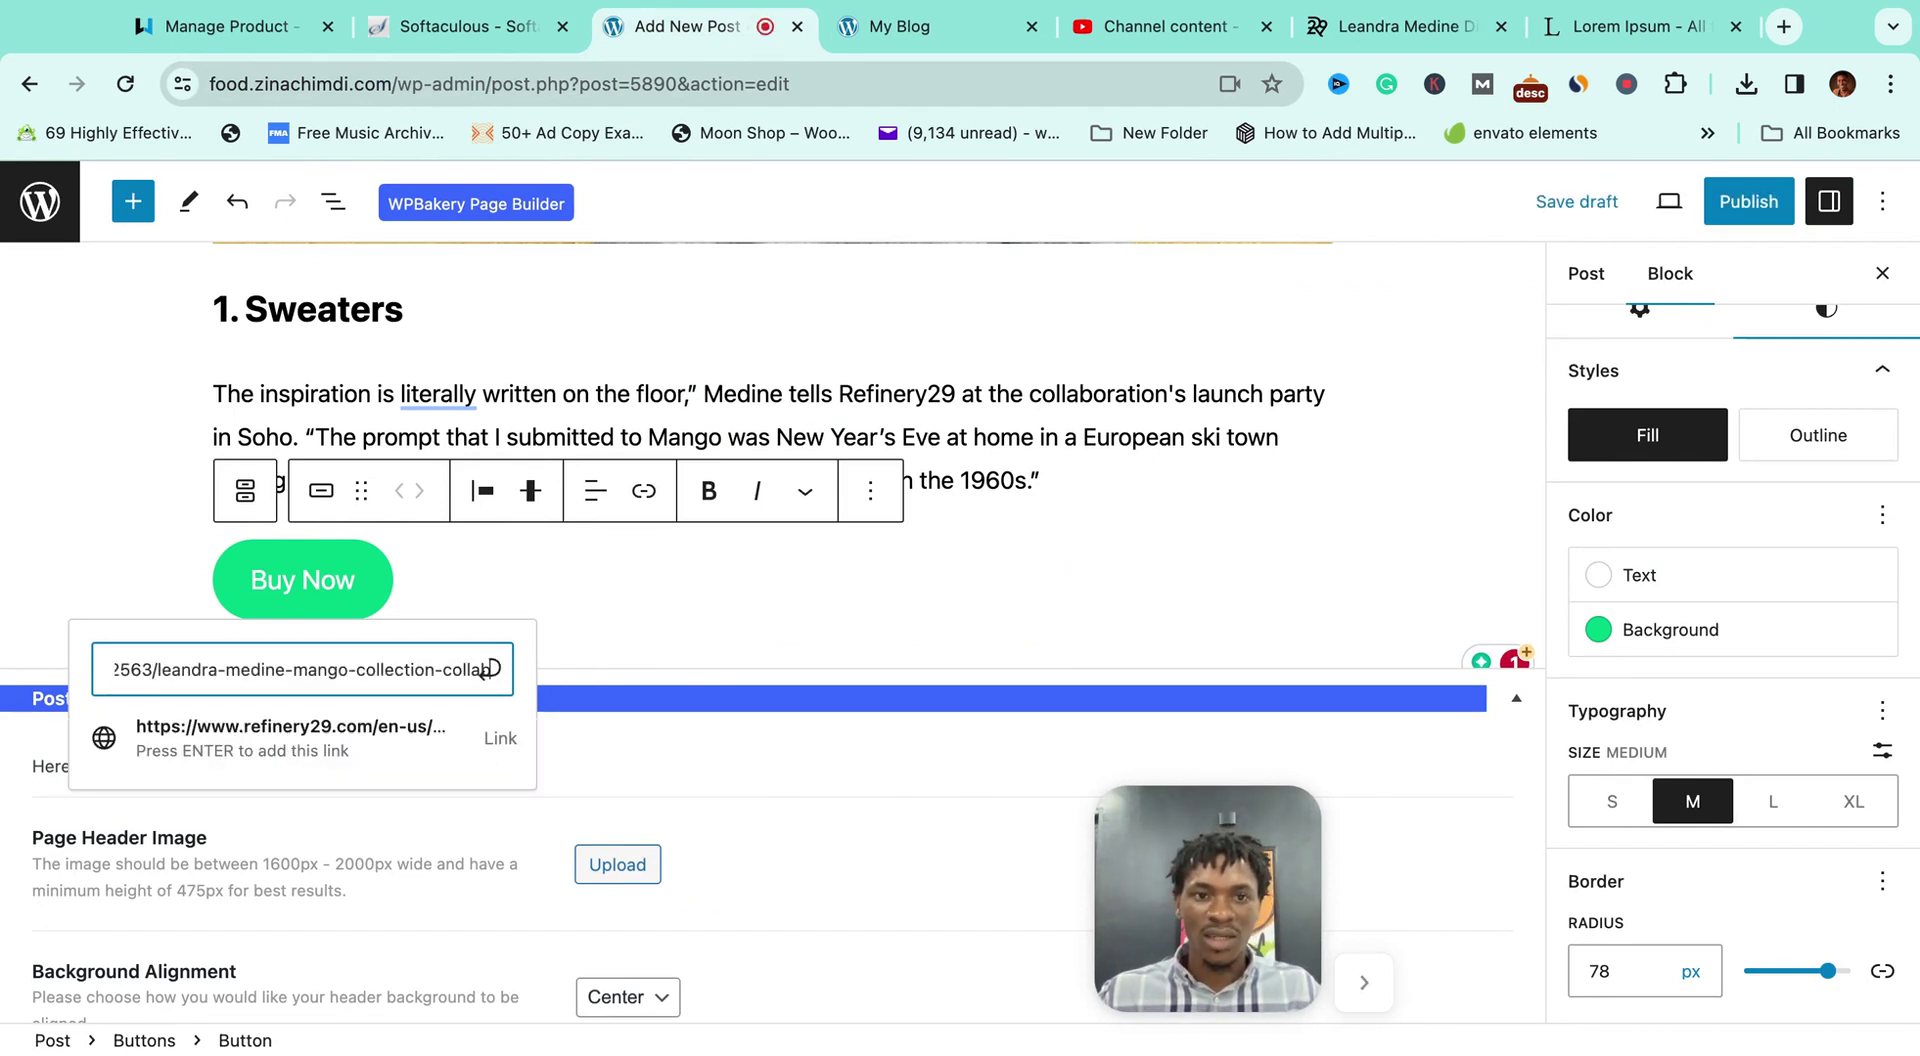
key("Return")
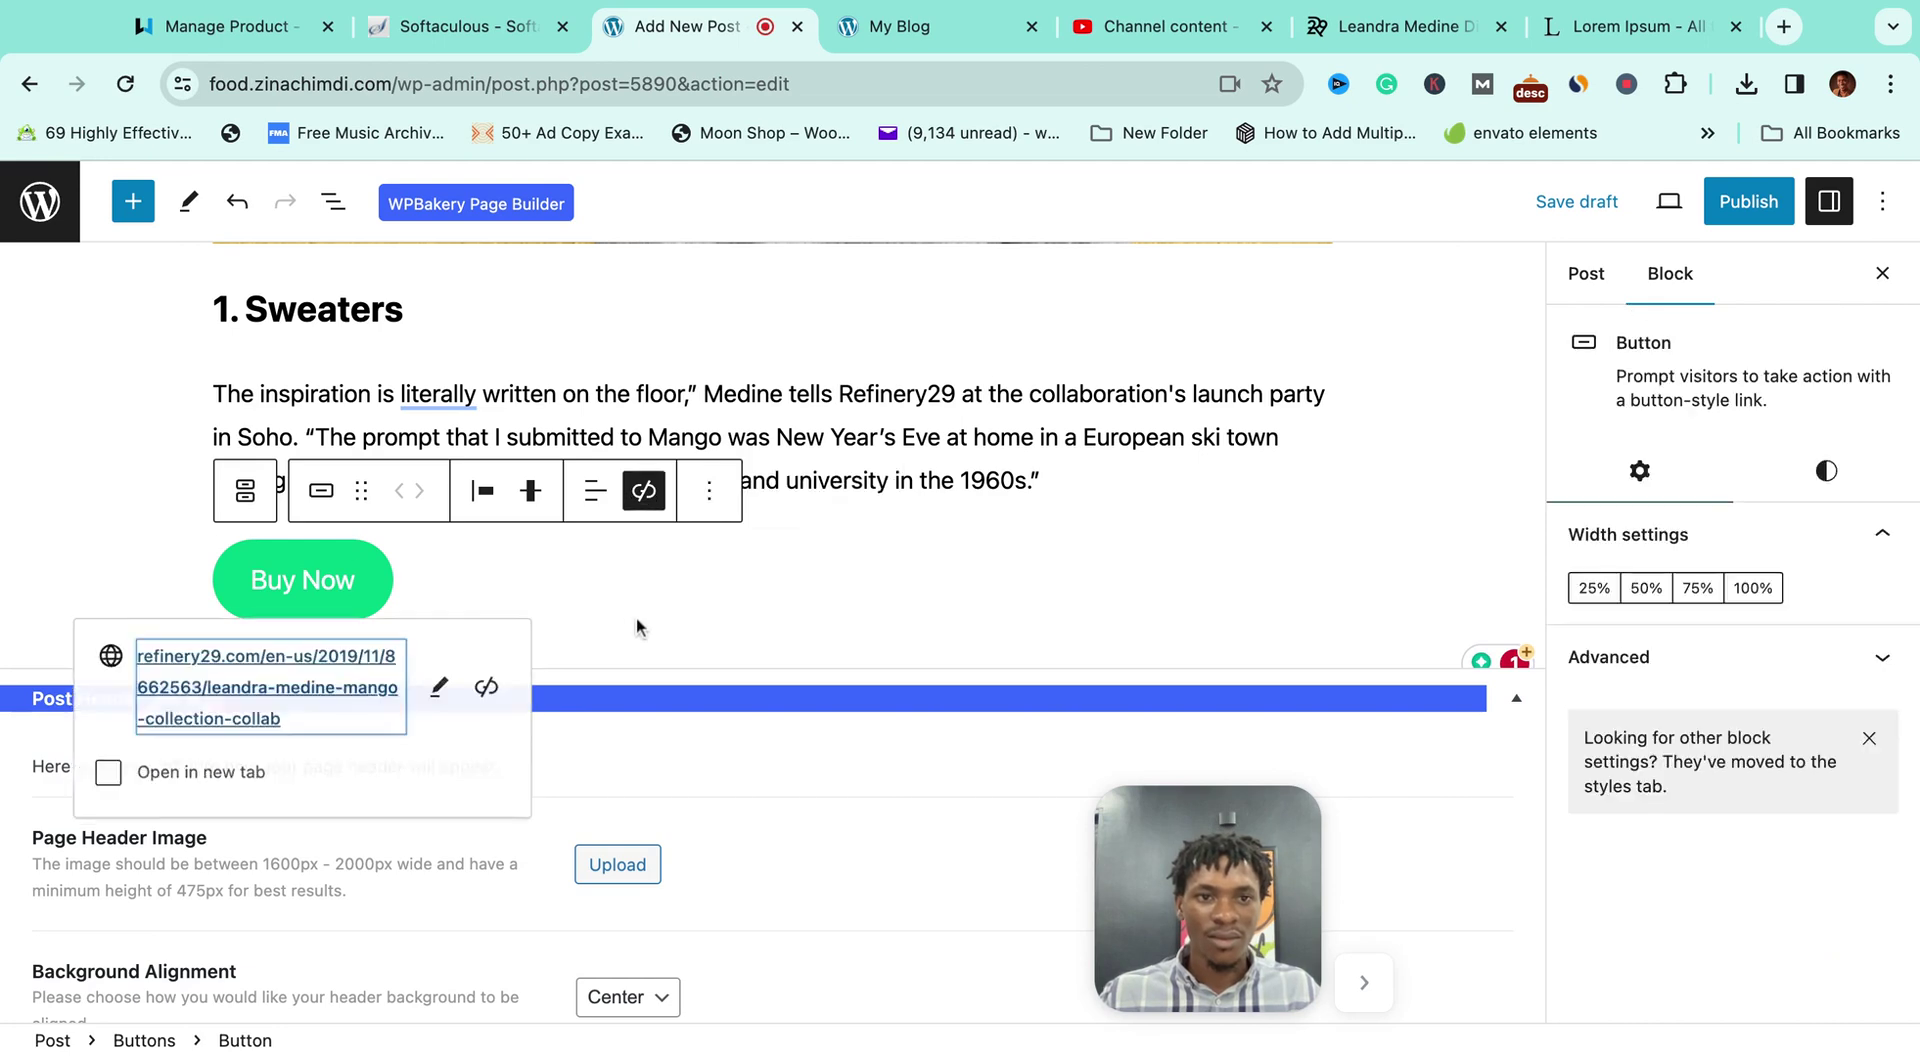
scroll(682, 589, "down", 1)
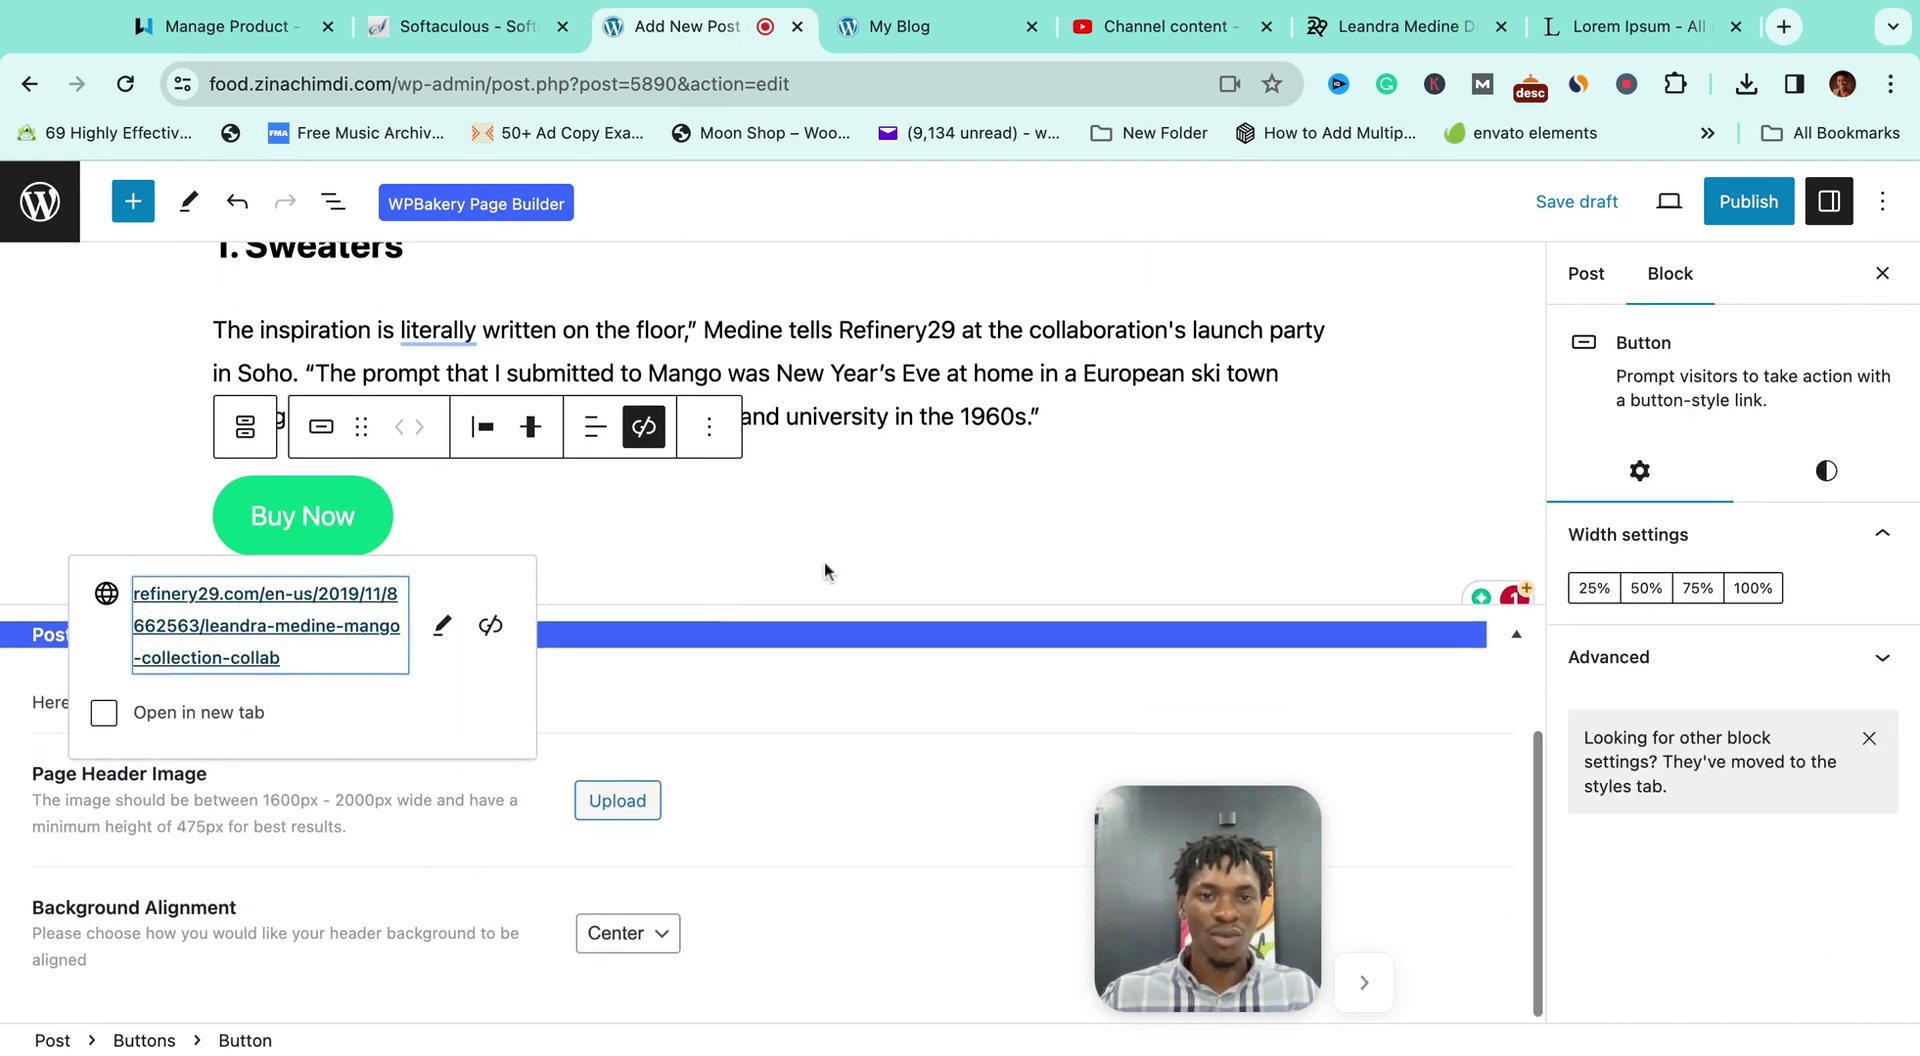
scroll(824, 562, "up", 10)
scroll(855, 767, "up", 2)
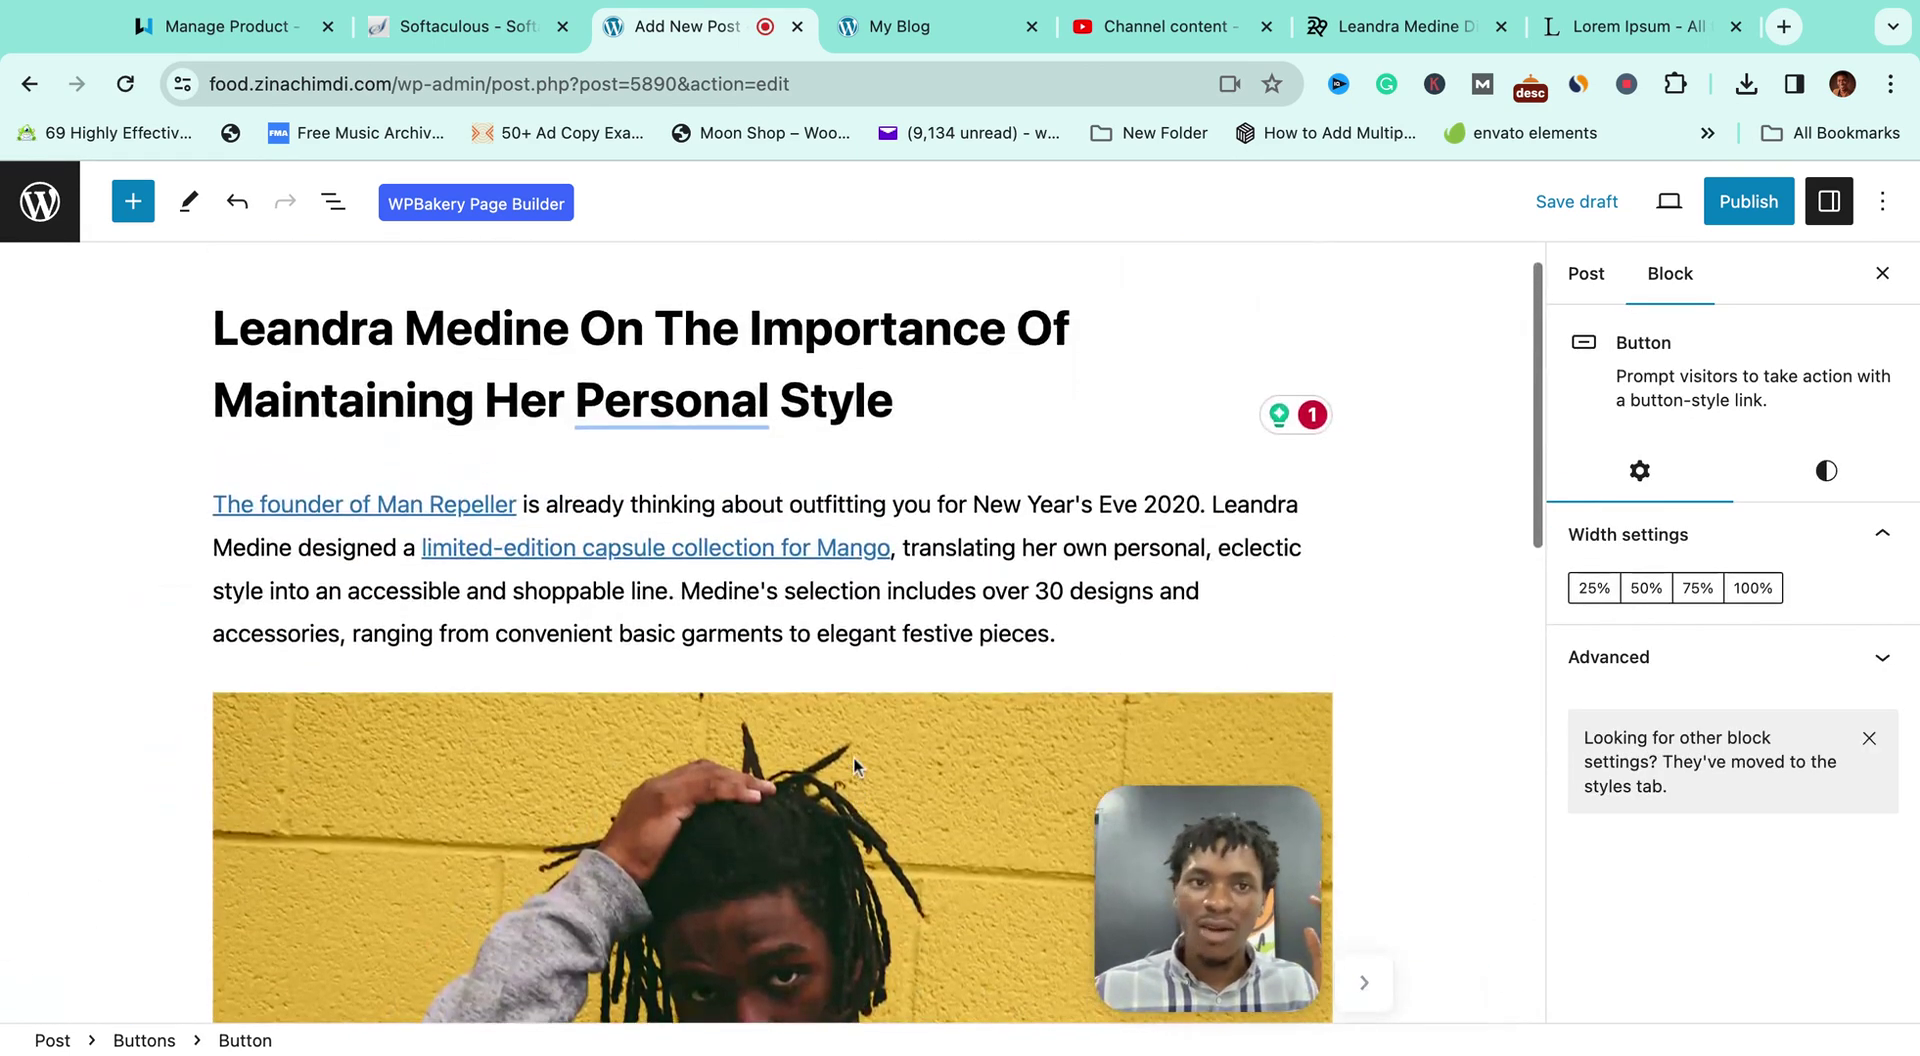
scroll(640, 655, "down", 12)
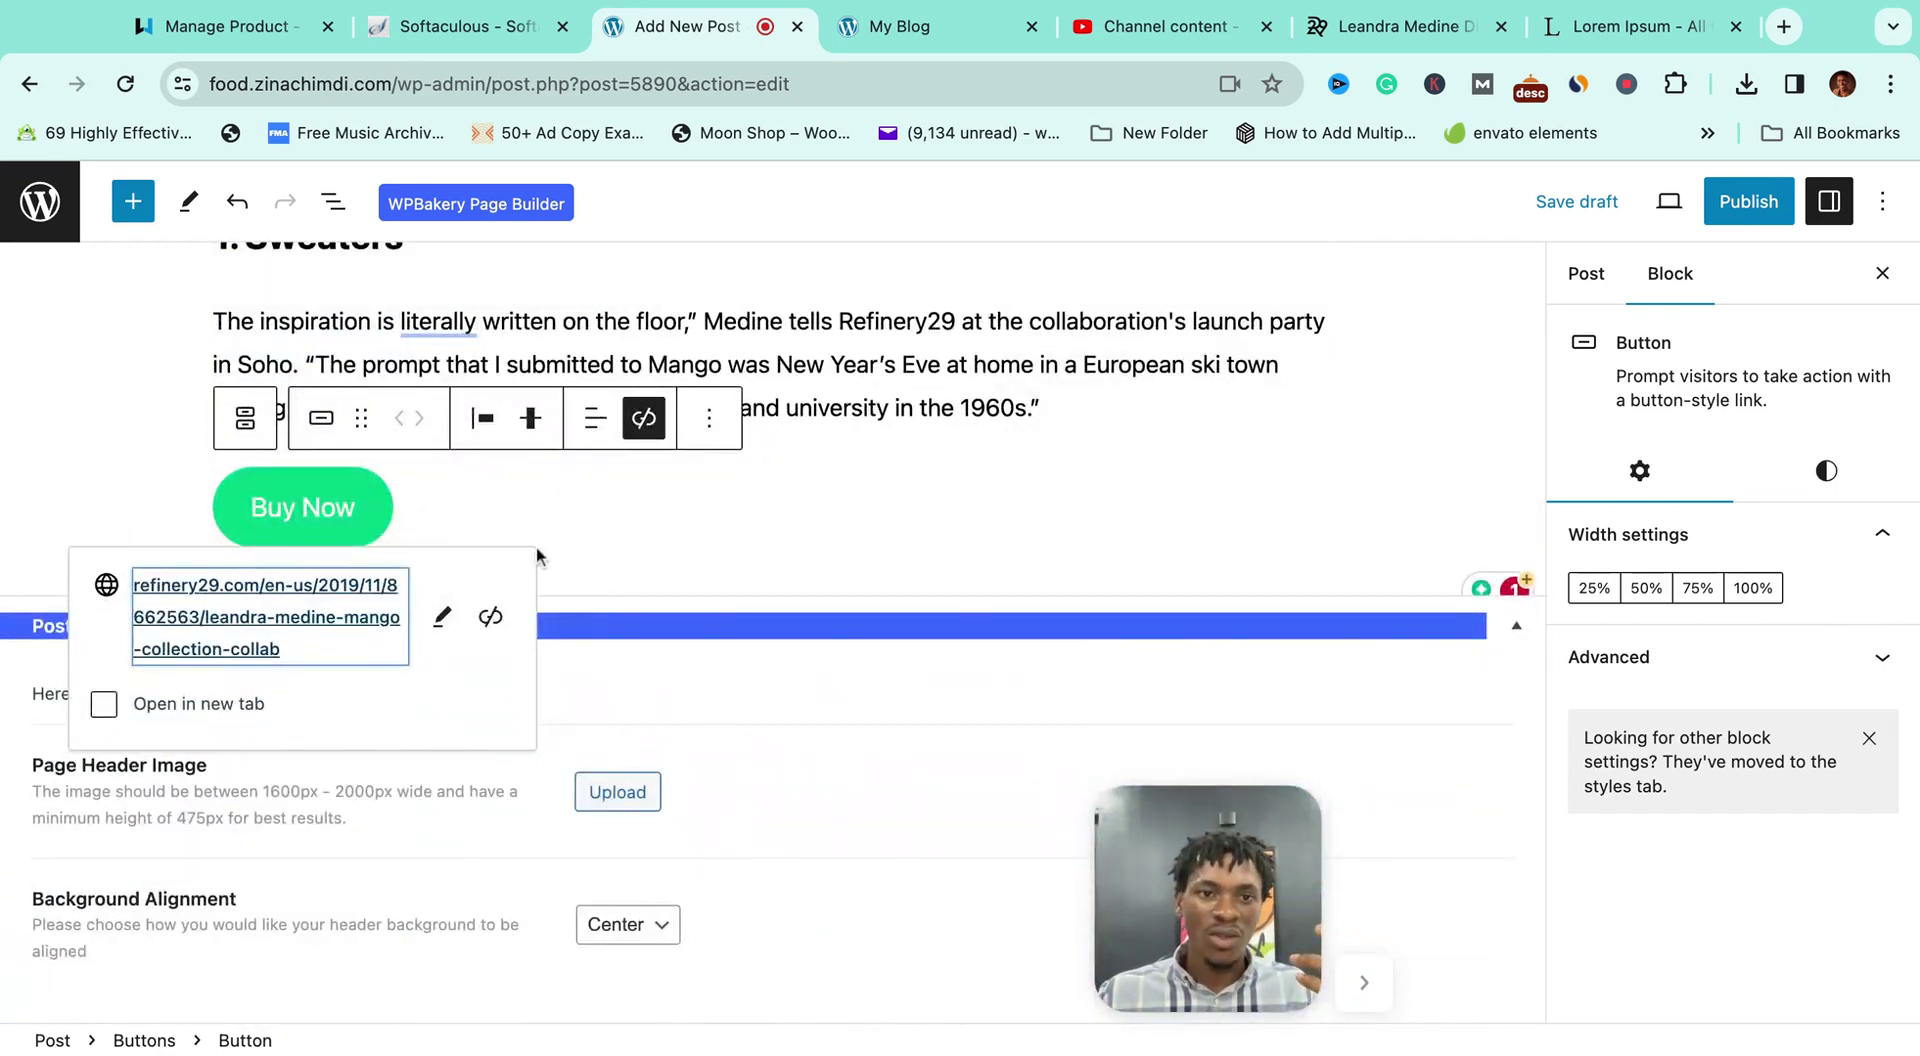
Step: Add an empty second button beside Buy Now in the Buttons group
left_click(591, 545)
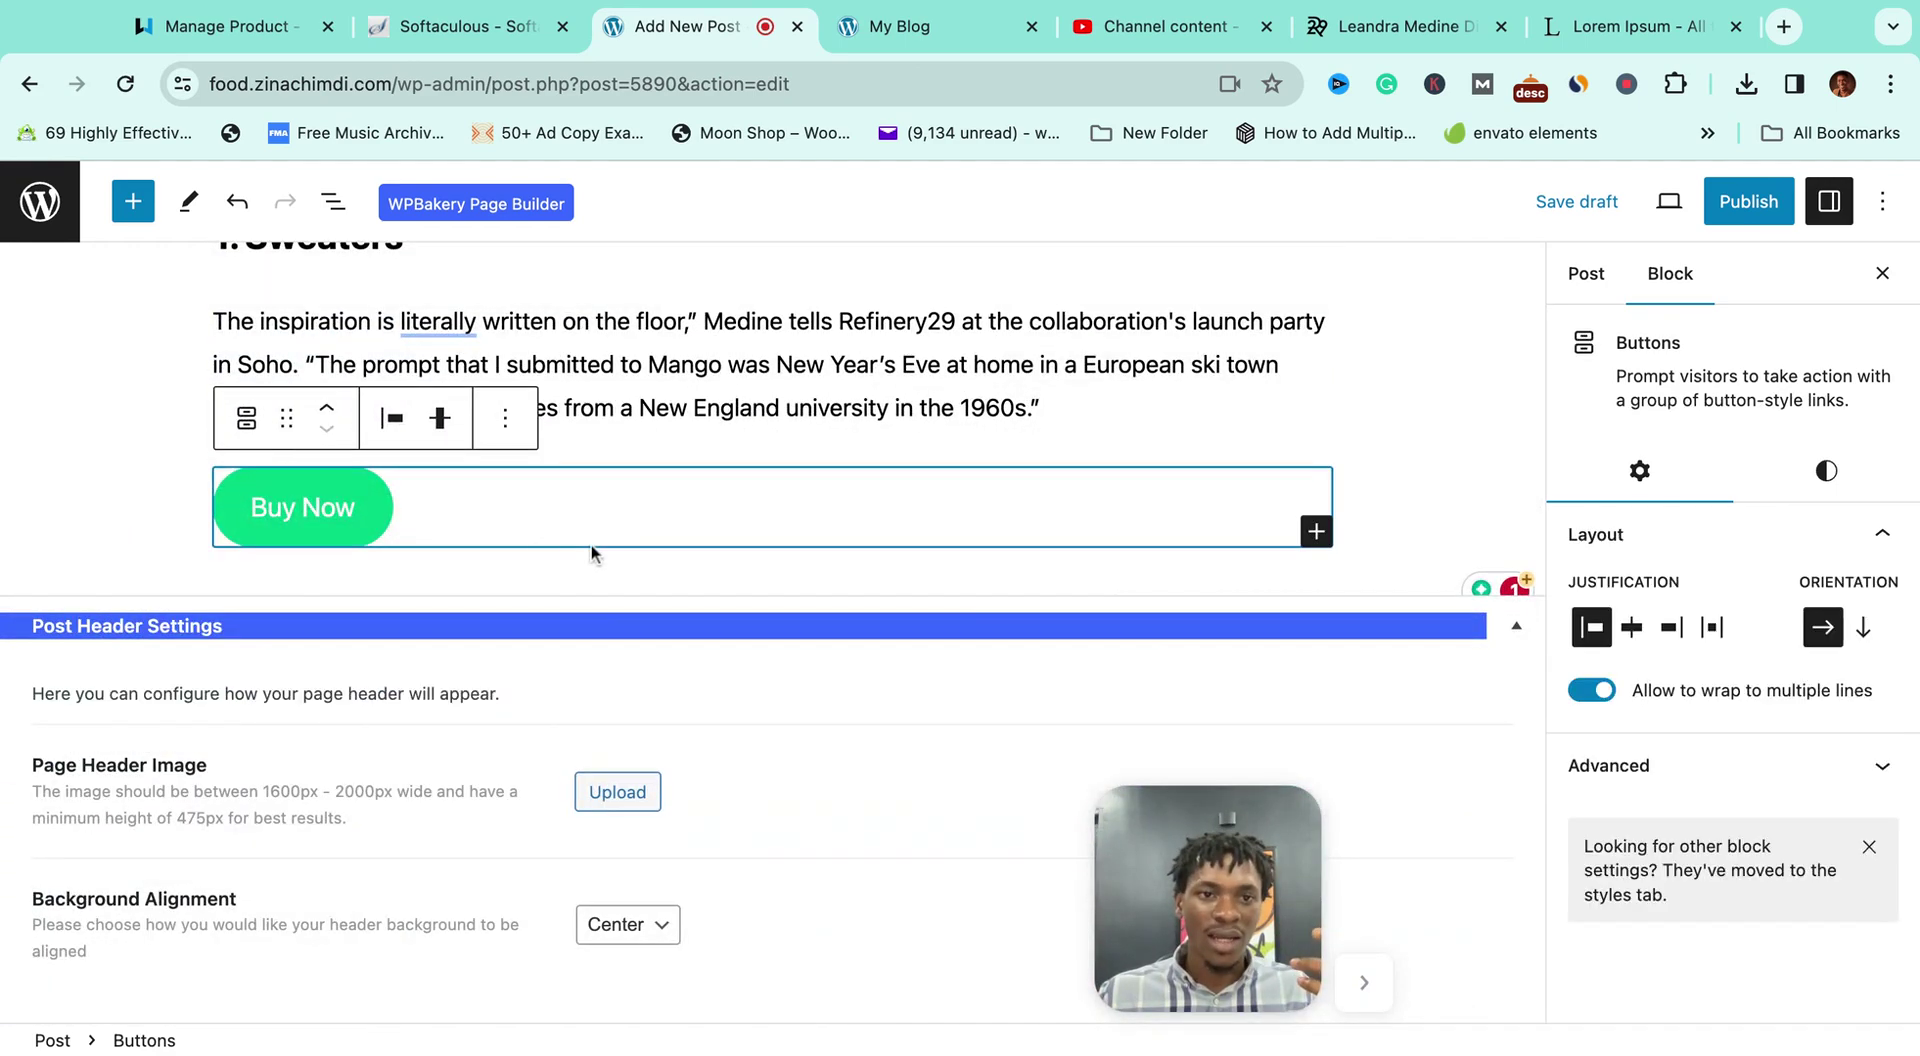
left_click(1327, 543)
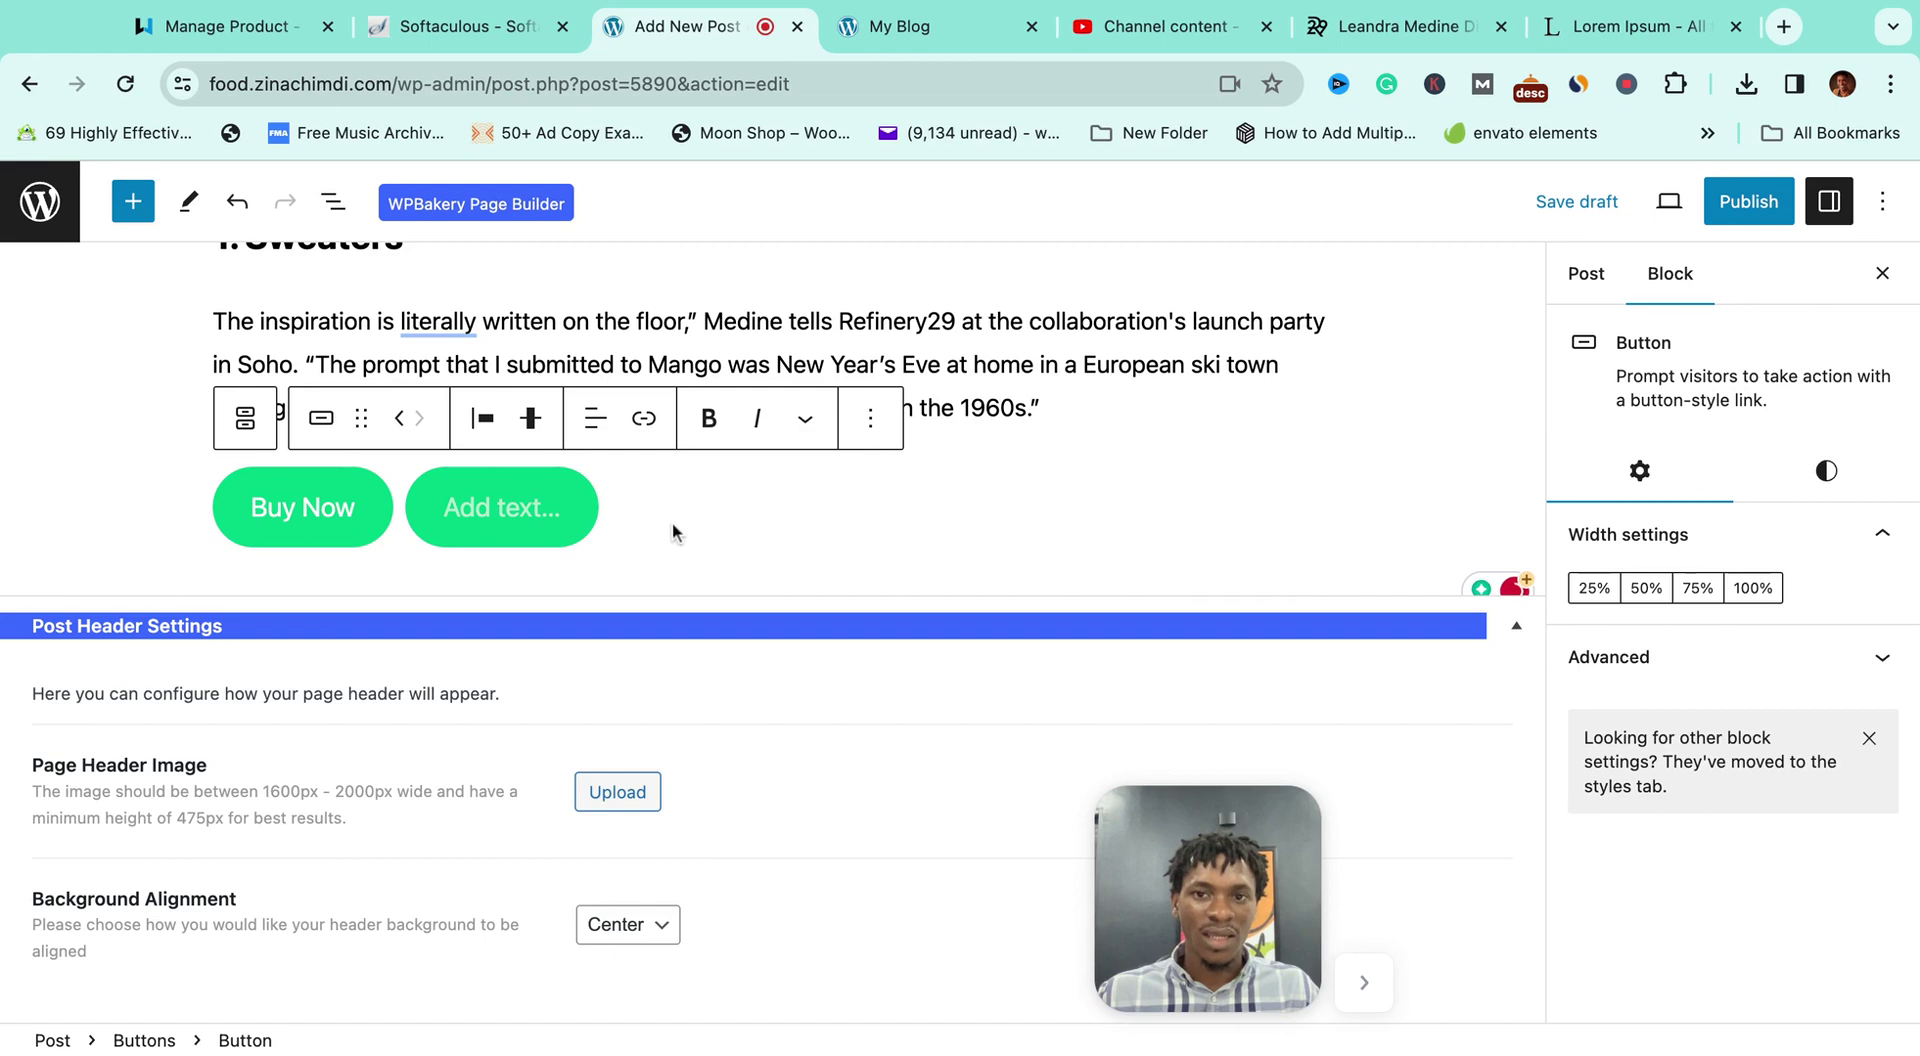
scroll(672, 520, "up", 2)
Step: Delete the empty extra button and insert a YouTube embed block below the buttons
key("BackSpace")
left_click(691, 598)
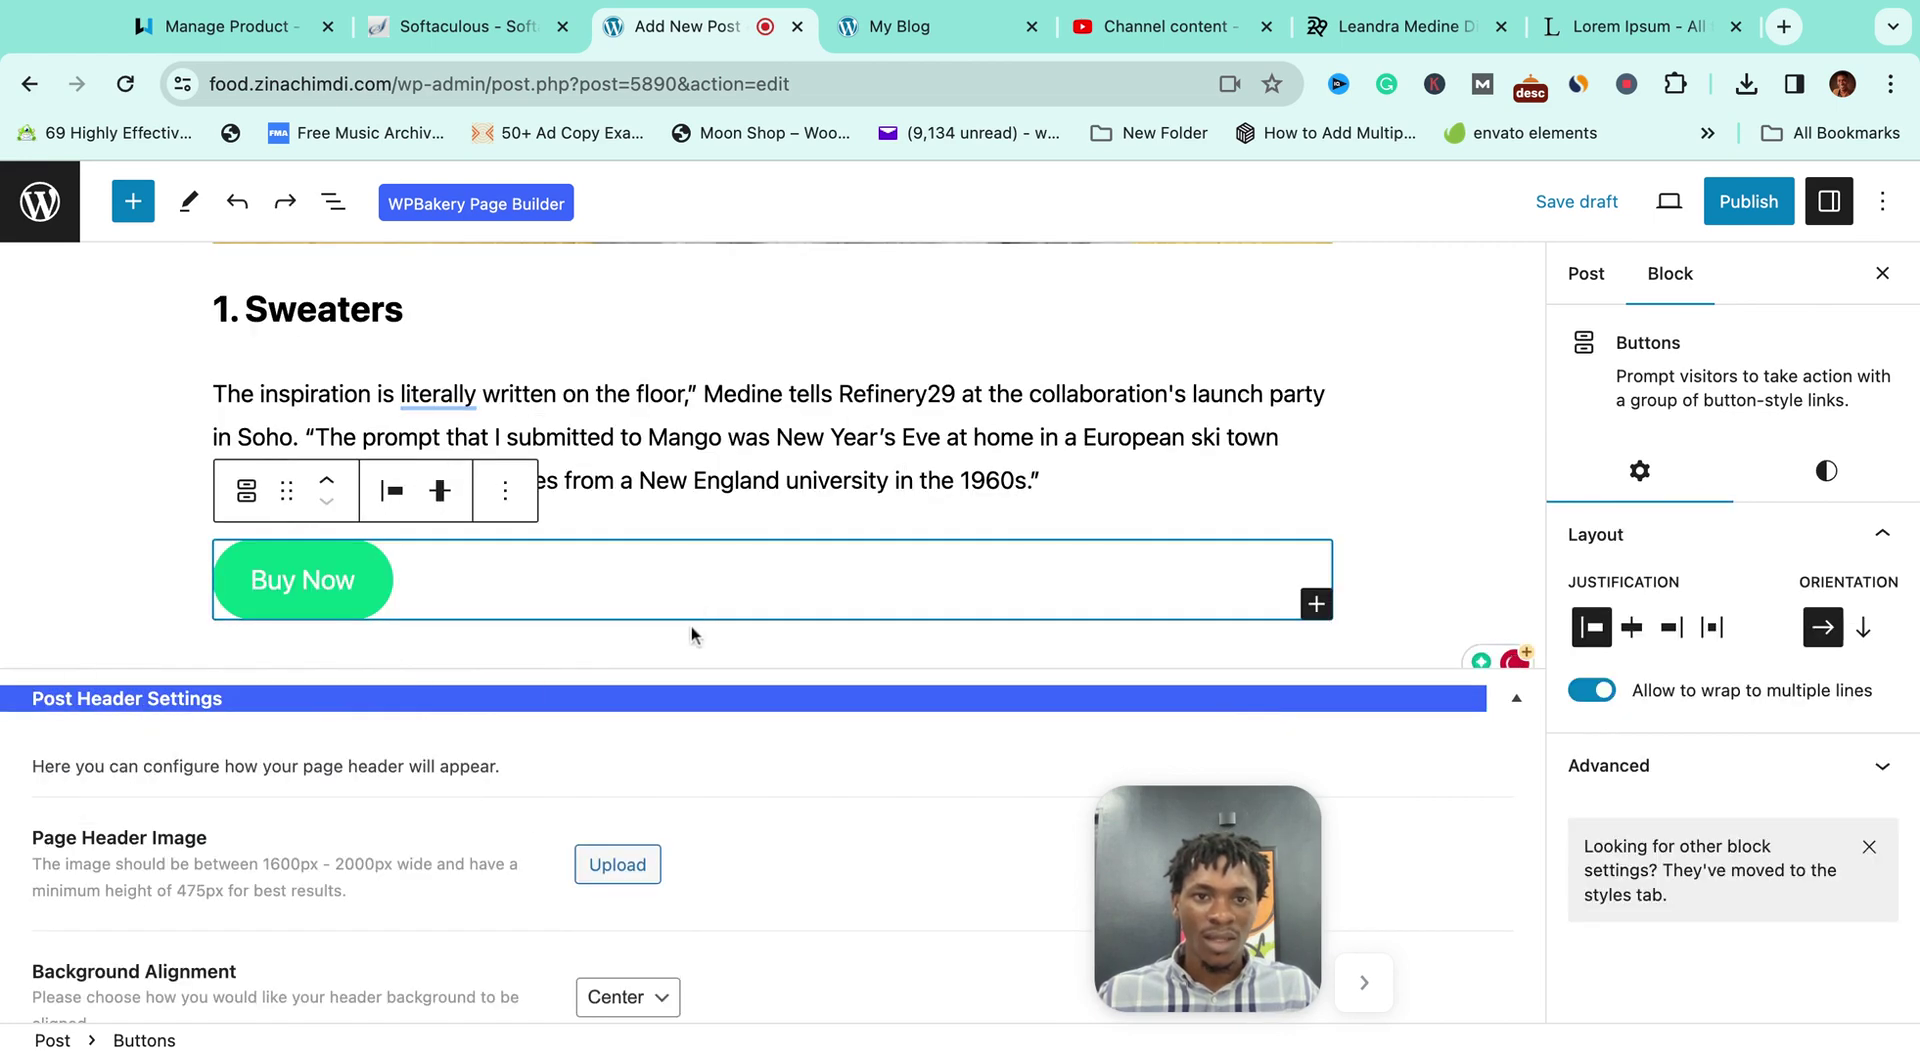
left_click(692, 630)
left_click(1316, 673)
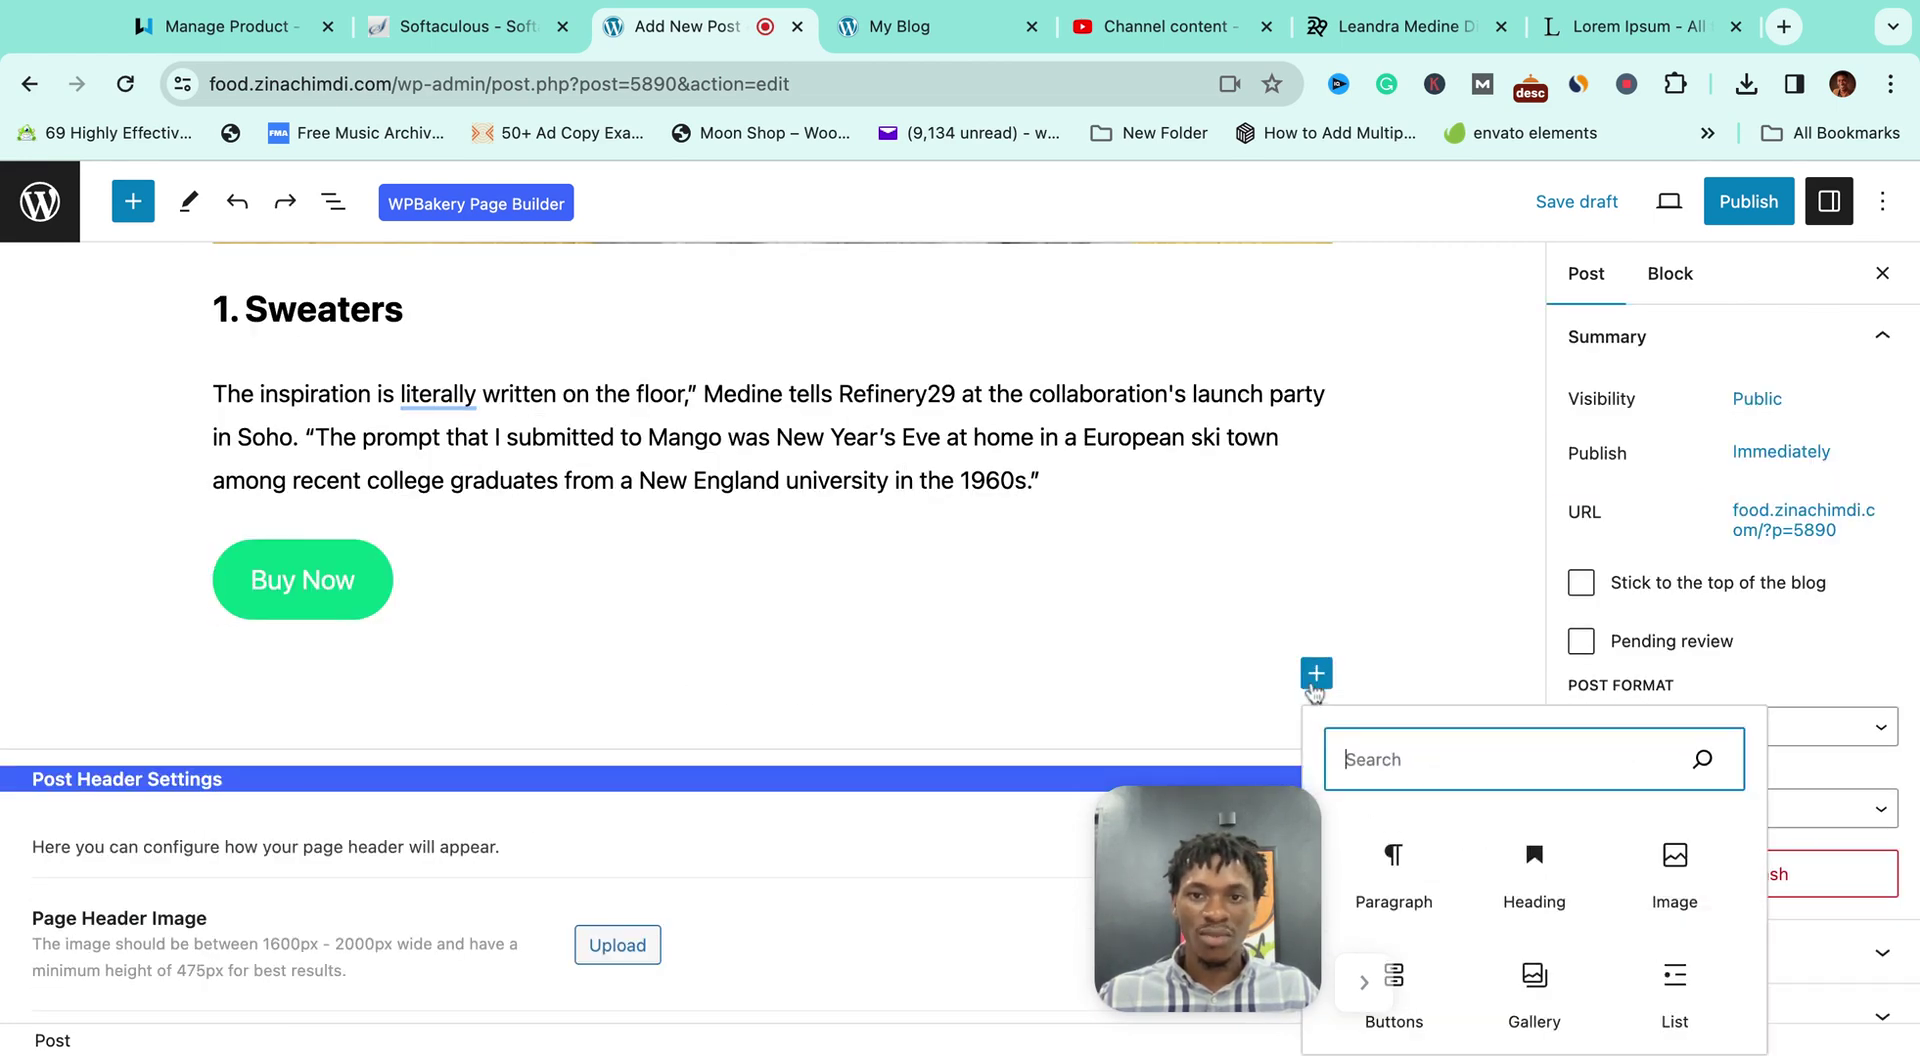
scroll(1527, 735, "down", 1)
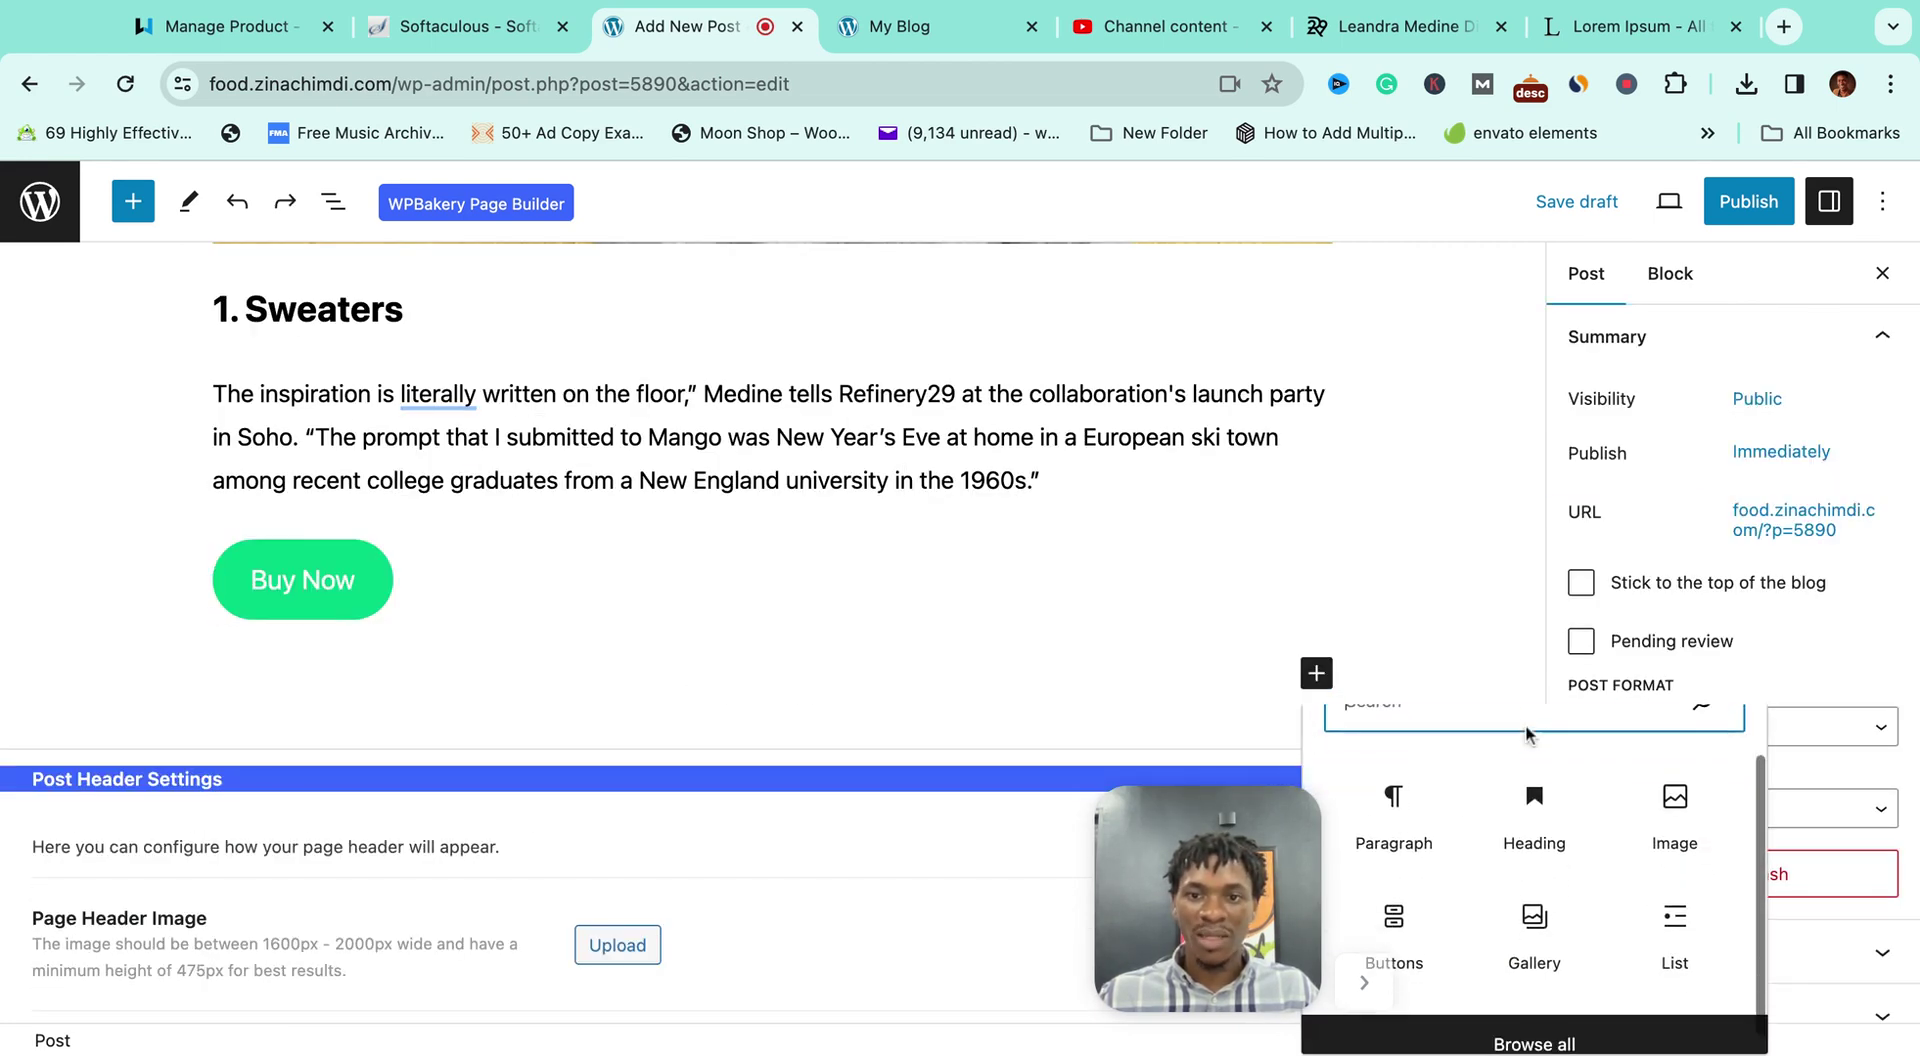
left_click(1524, 1043)
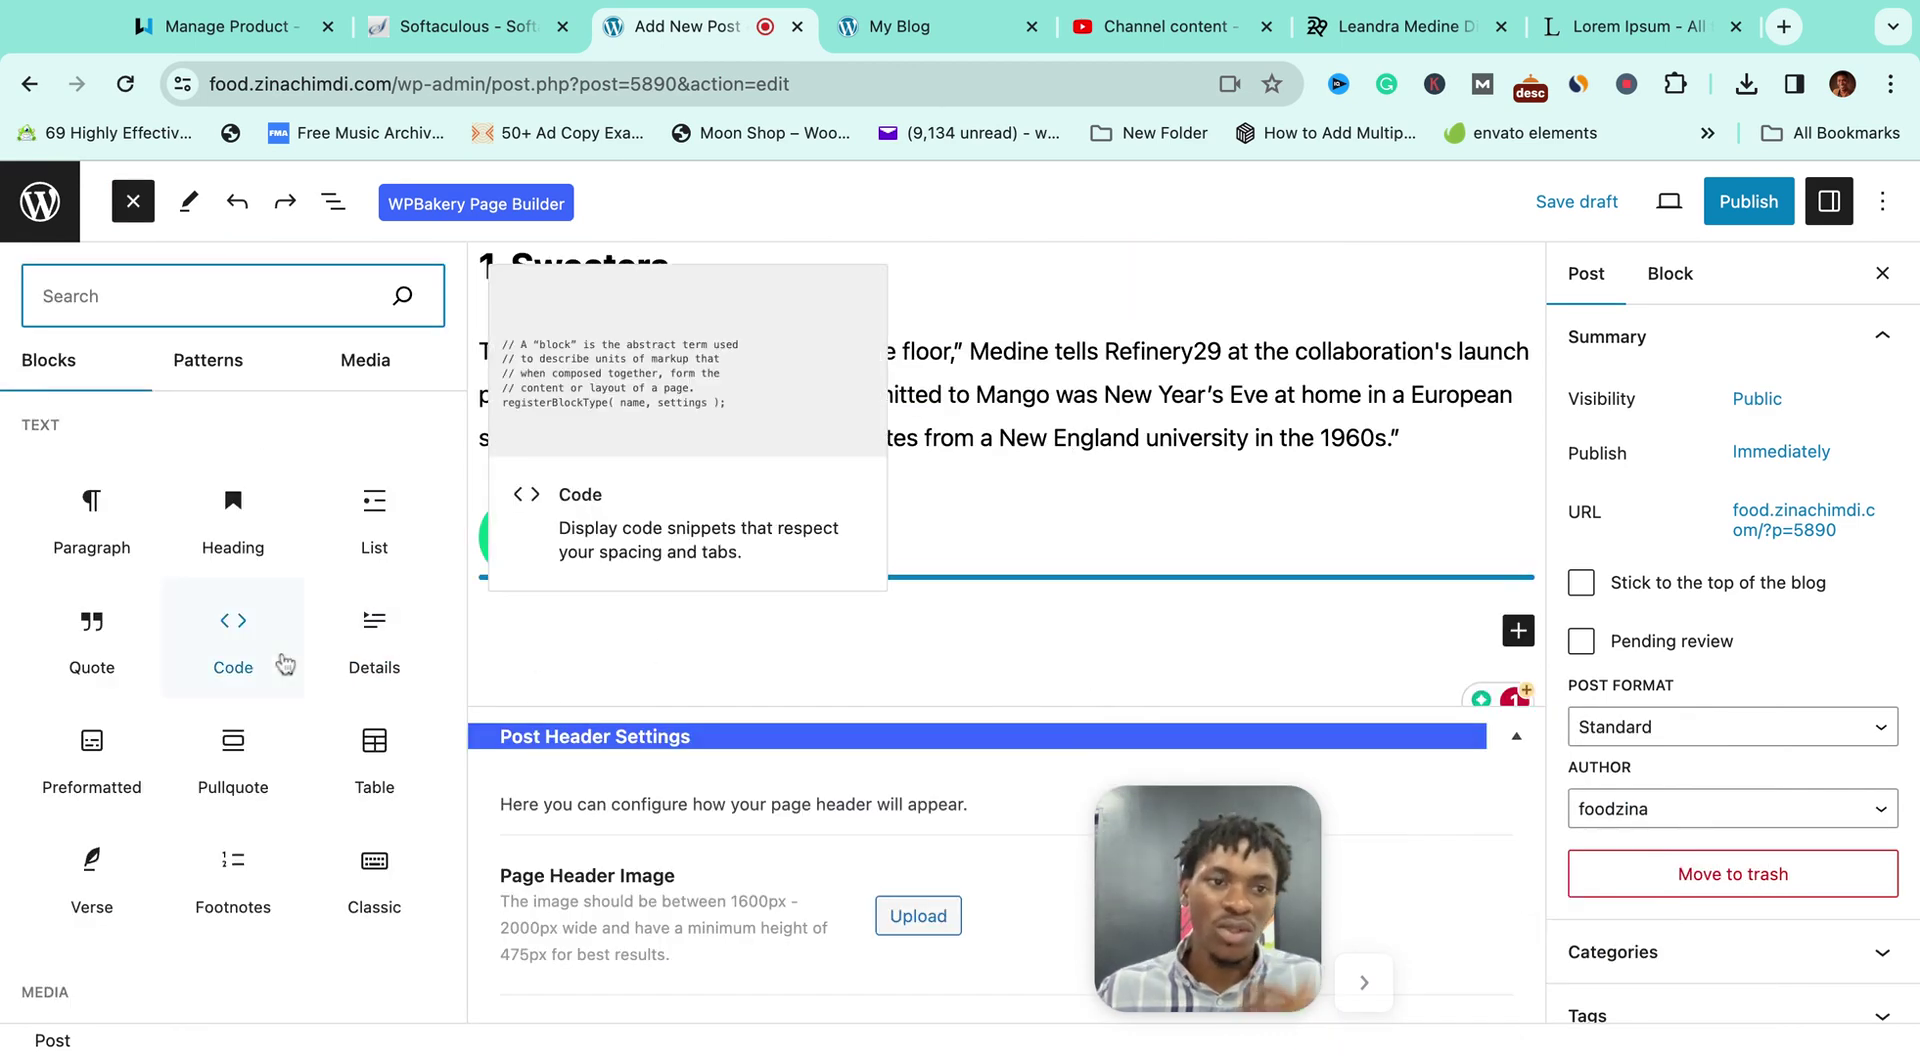
scroll(285, 663, "down", 3)
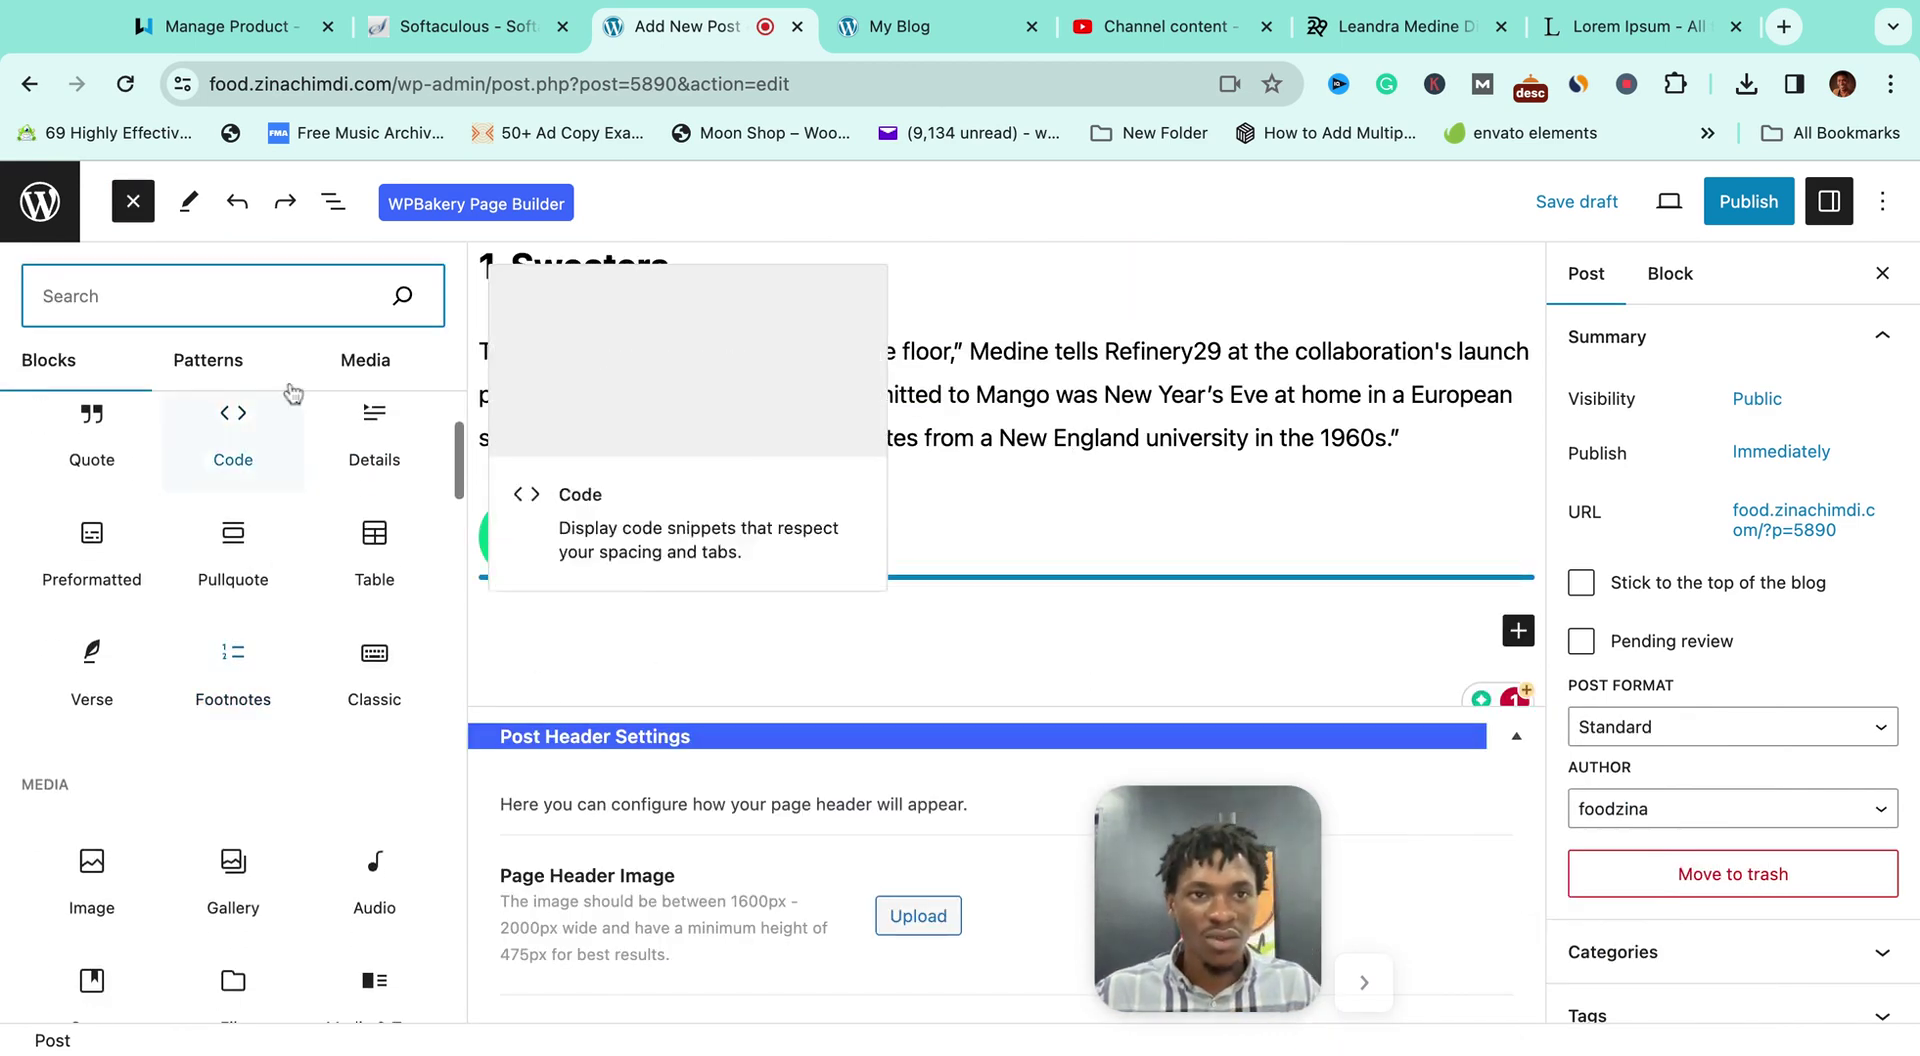
type("you")
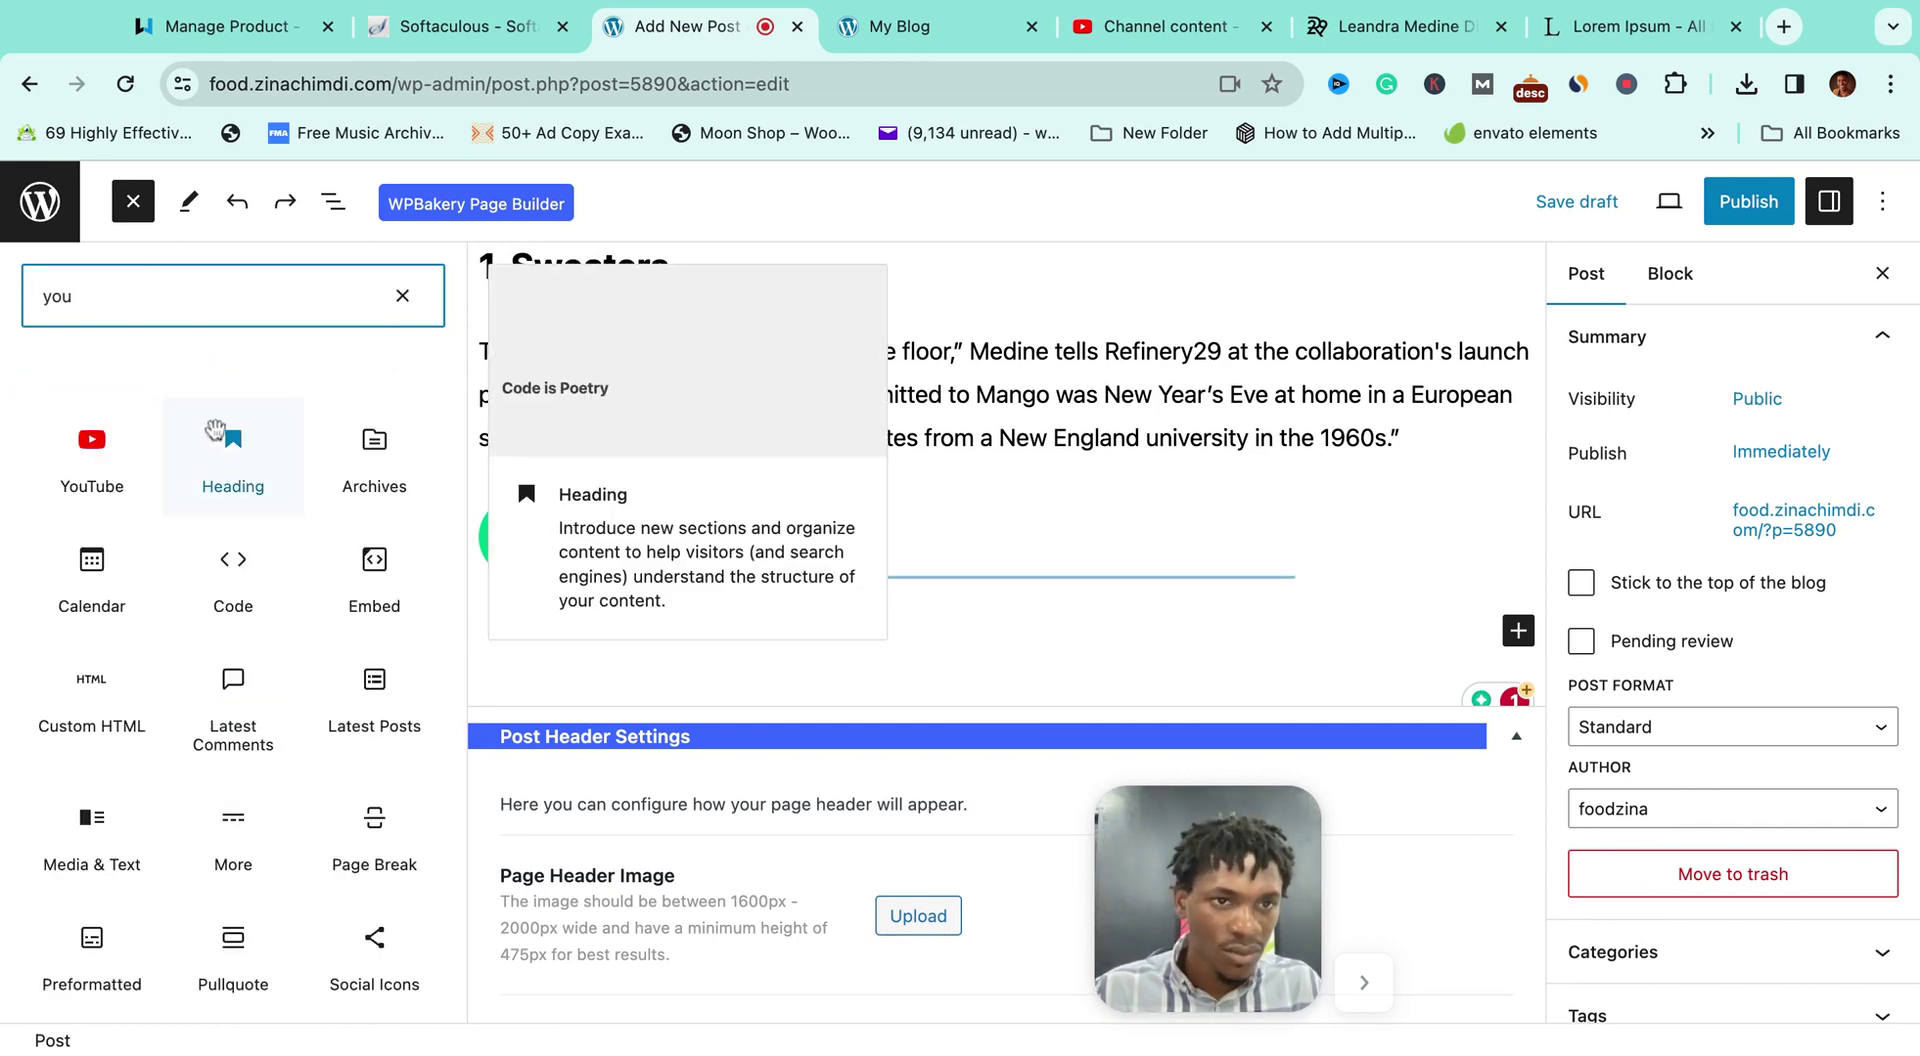
left_click(89, 456)
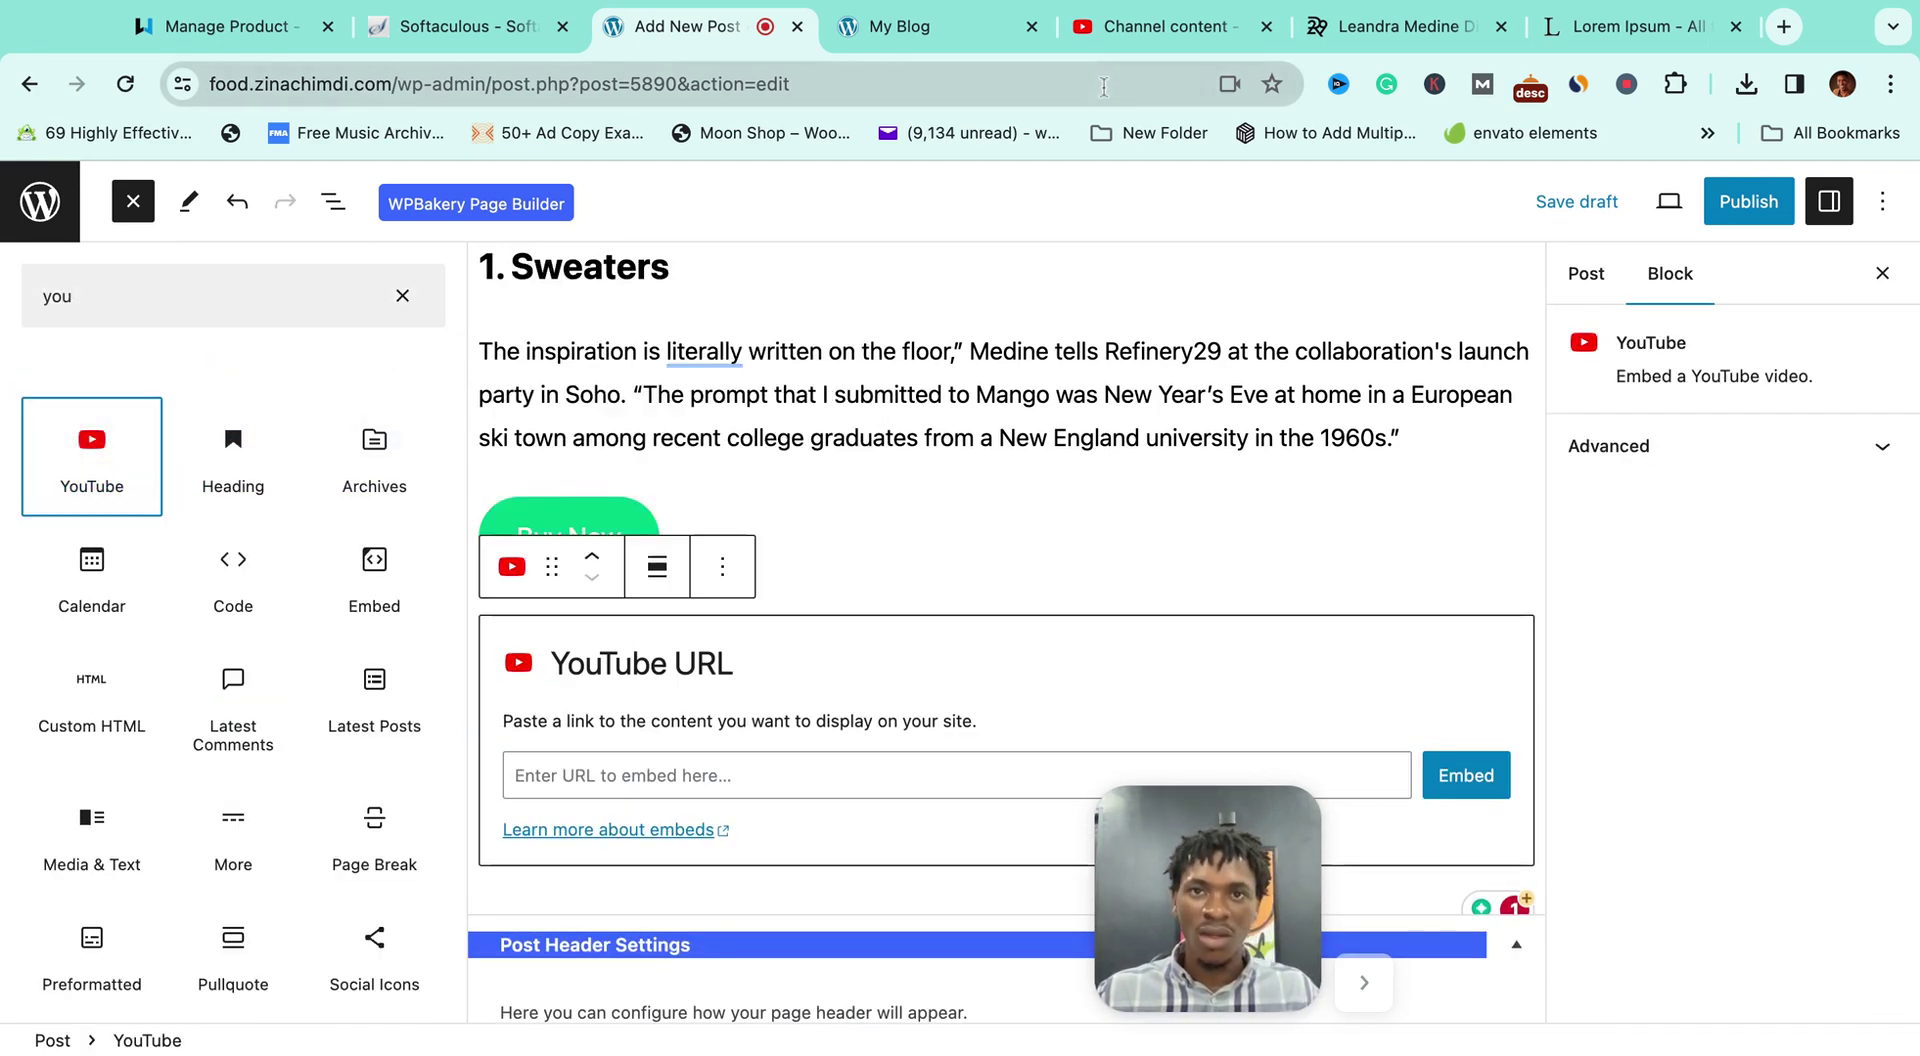
Step: Embed 'Understanding How Page Builders Work' by pasting its link from YouTube Studio
left_click(1160, 26)
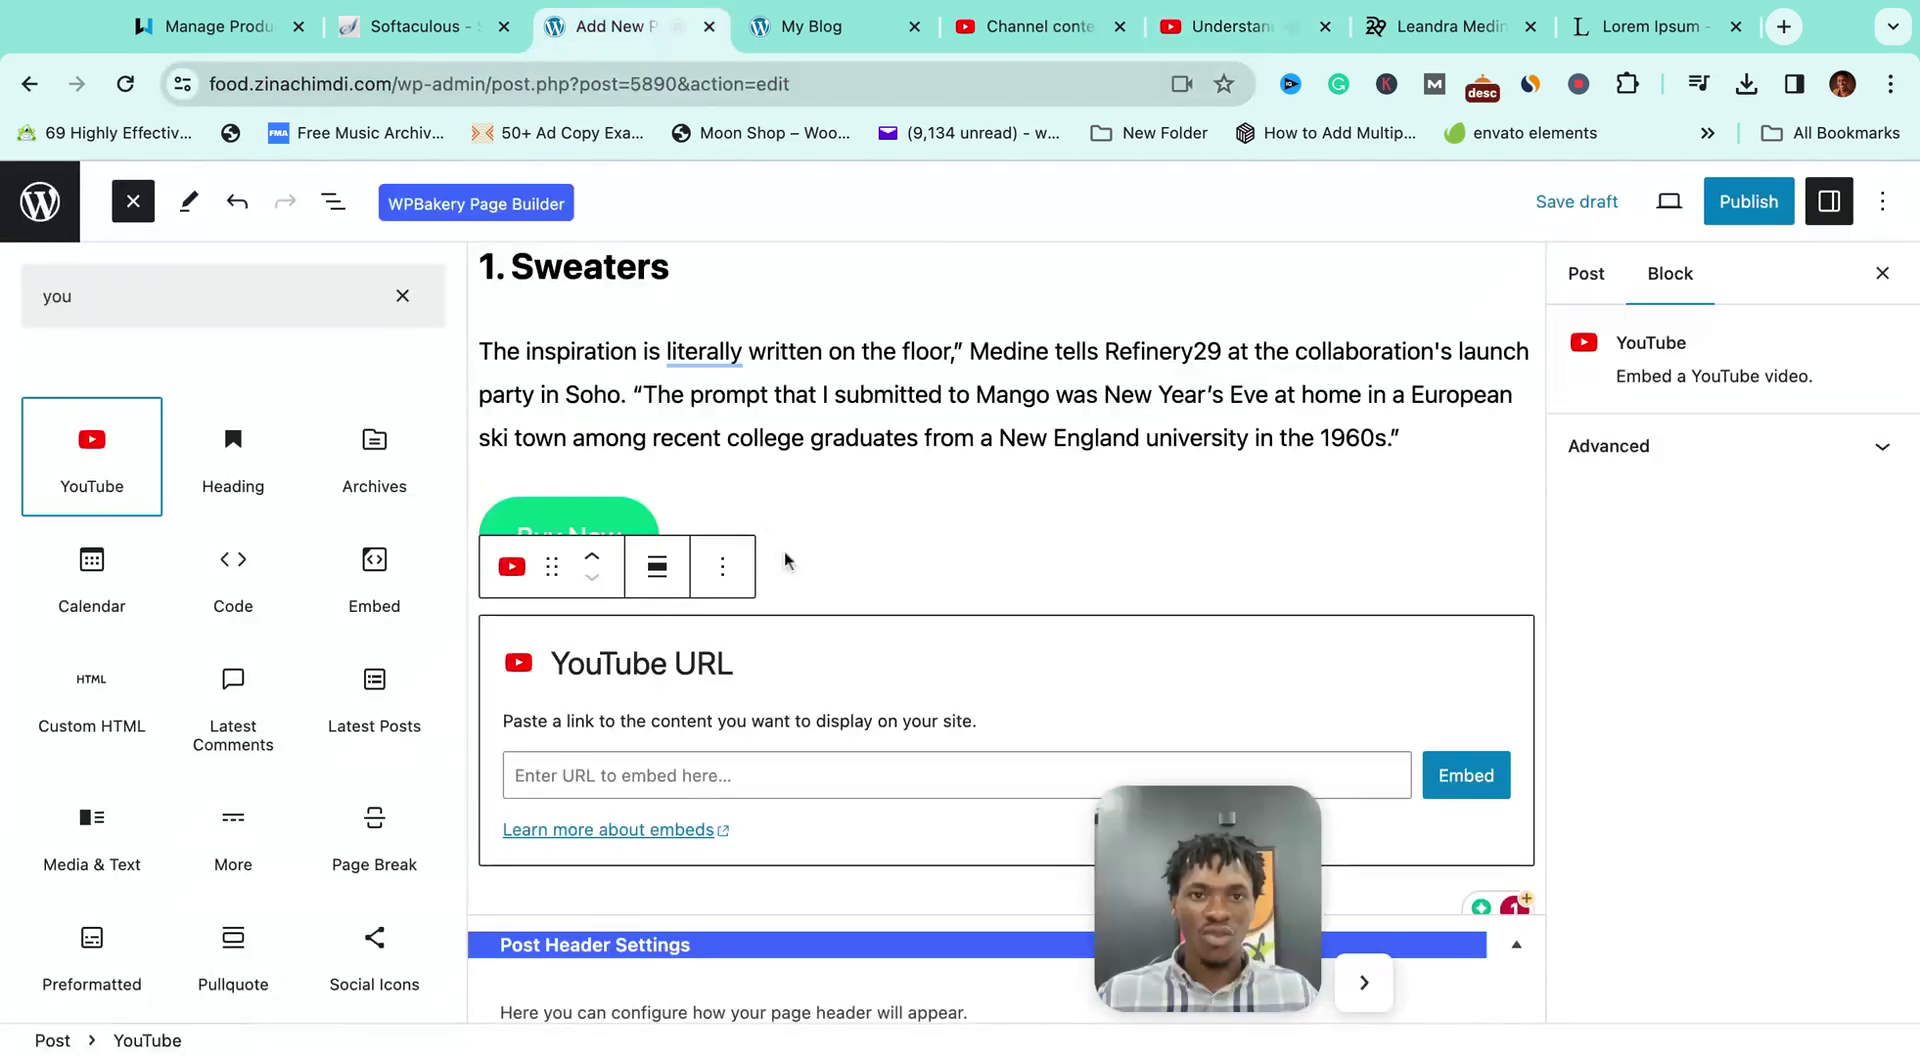
left_click(757, 785)
type("https://www.youtube.com/watch?v=EWfZnnWHnrk")
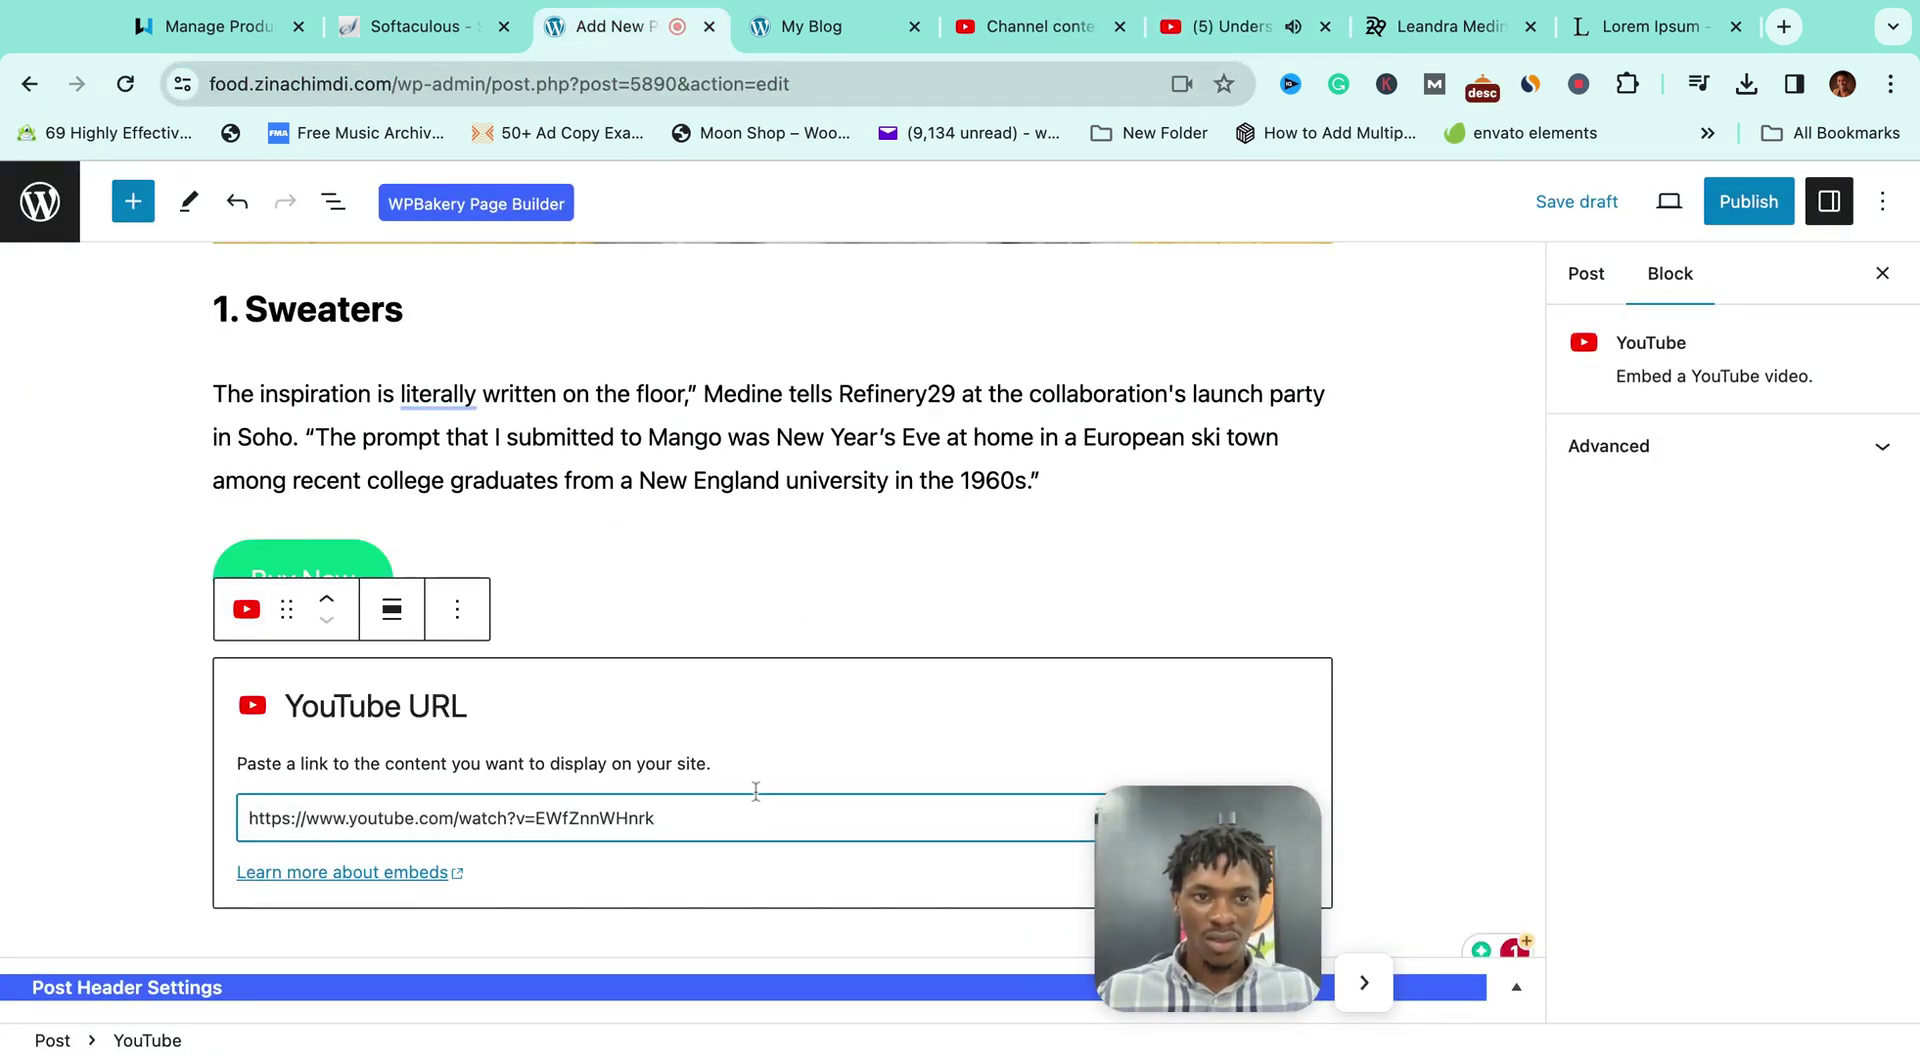
key("Return")
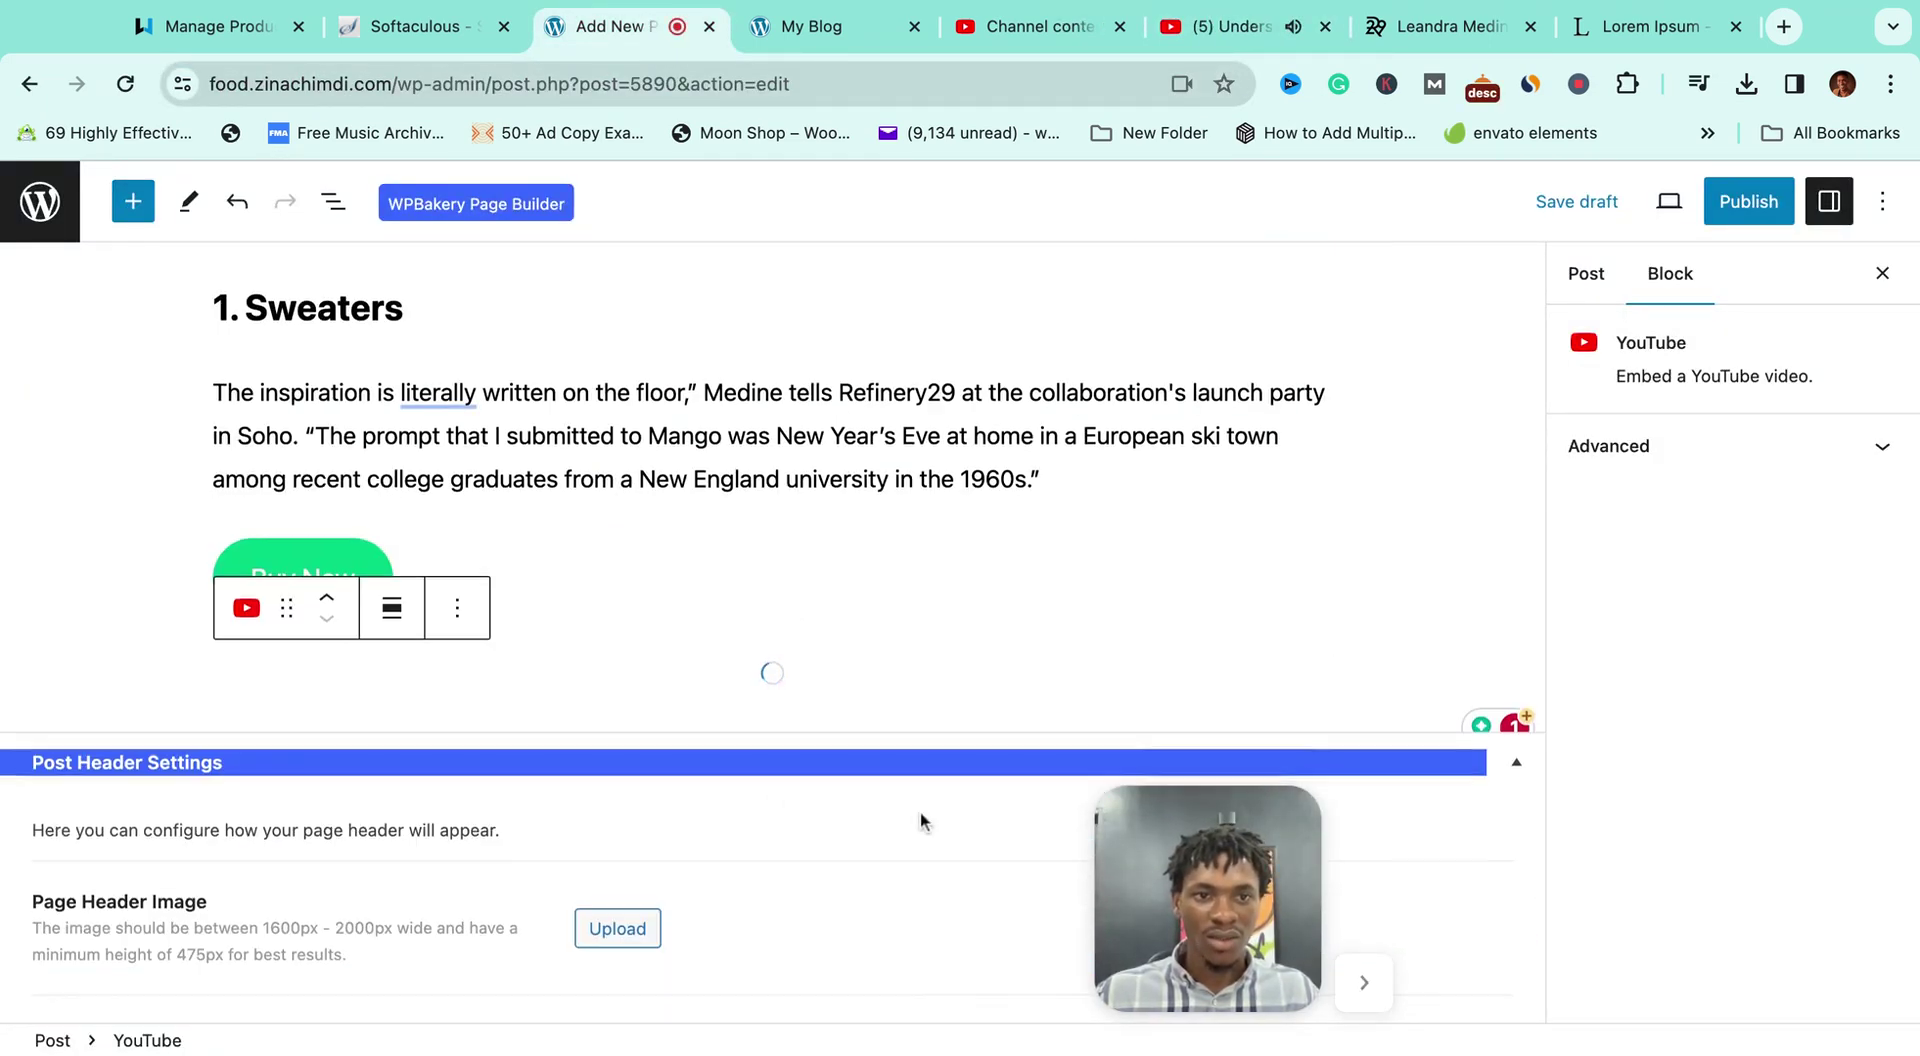
scroll(920, 822, "down", 2)
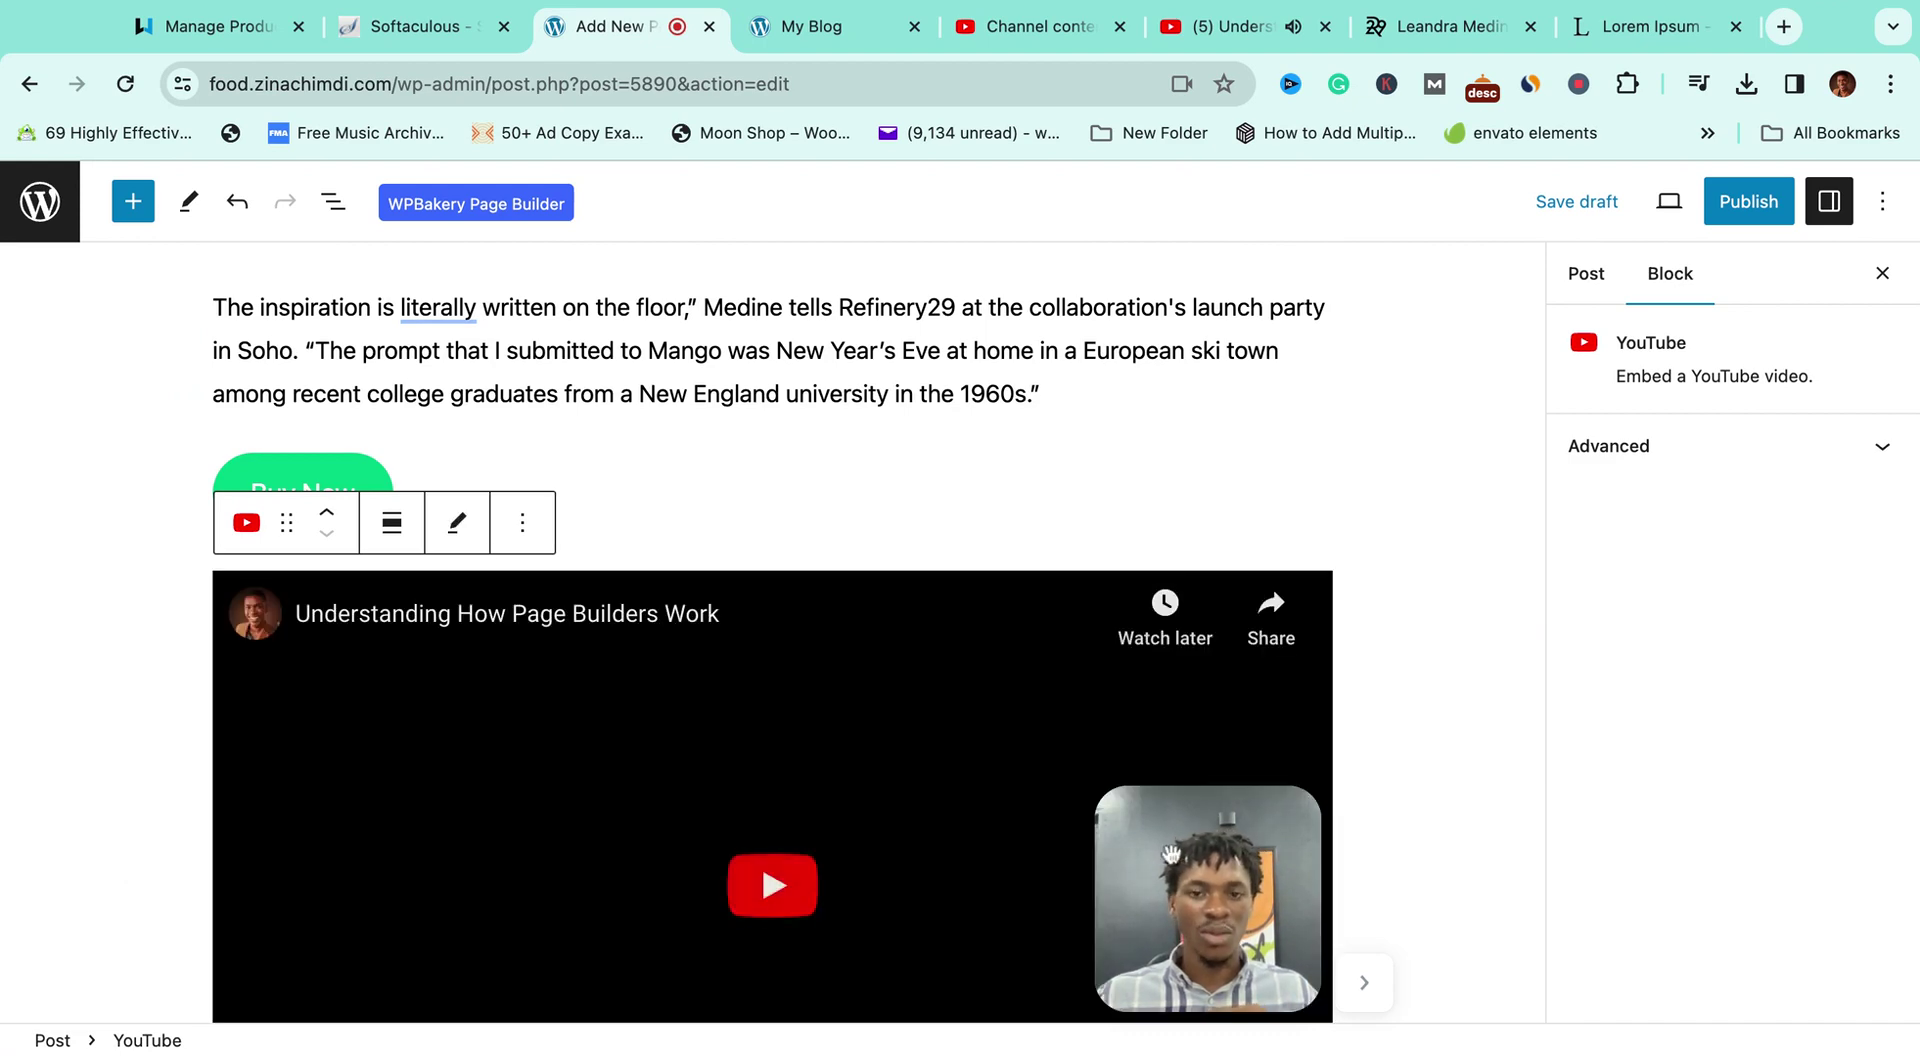
scroll(1110, 819, "down", 6)
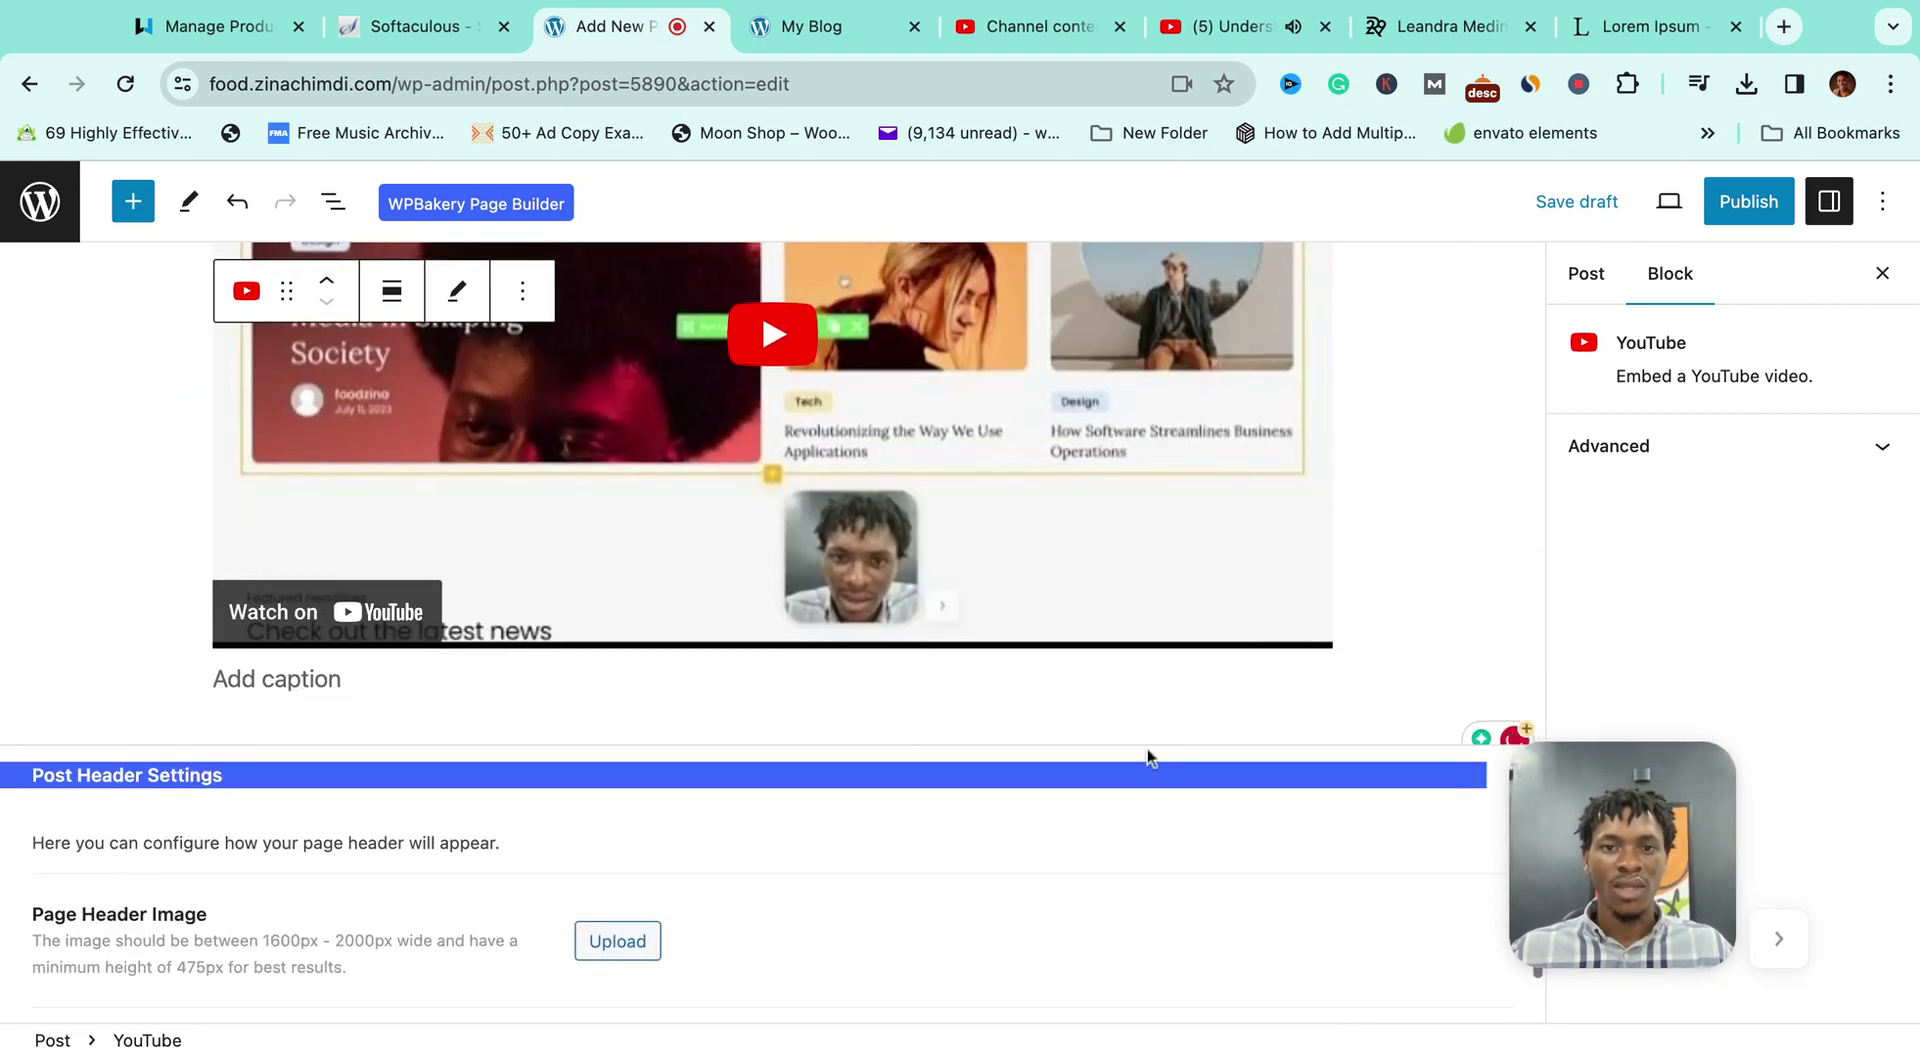
left_click(1337, 675)
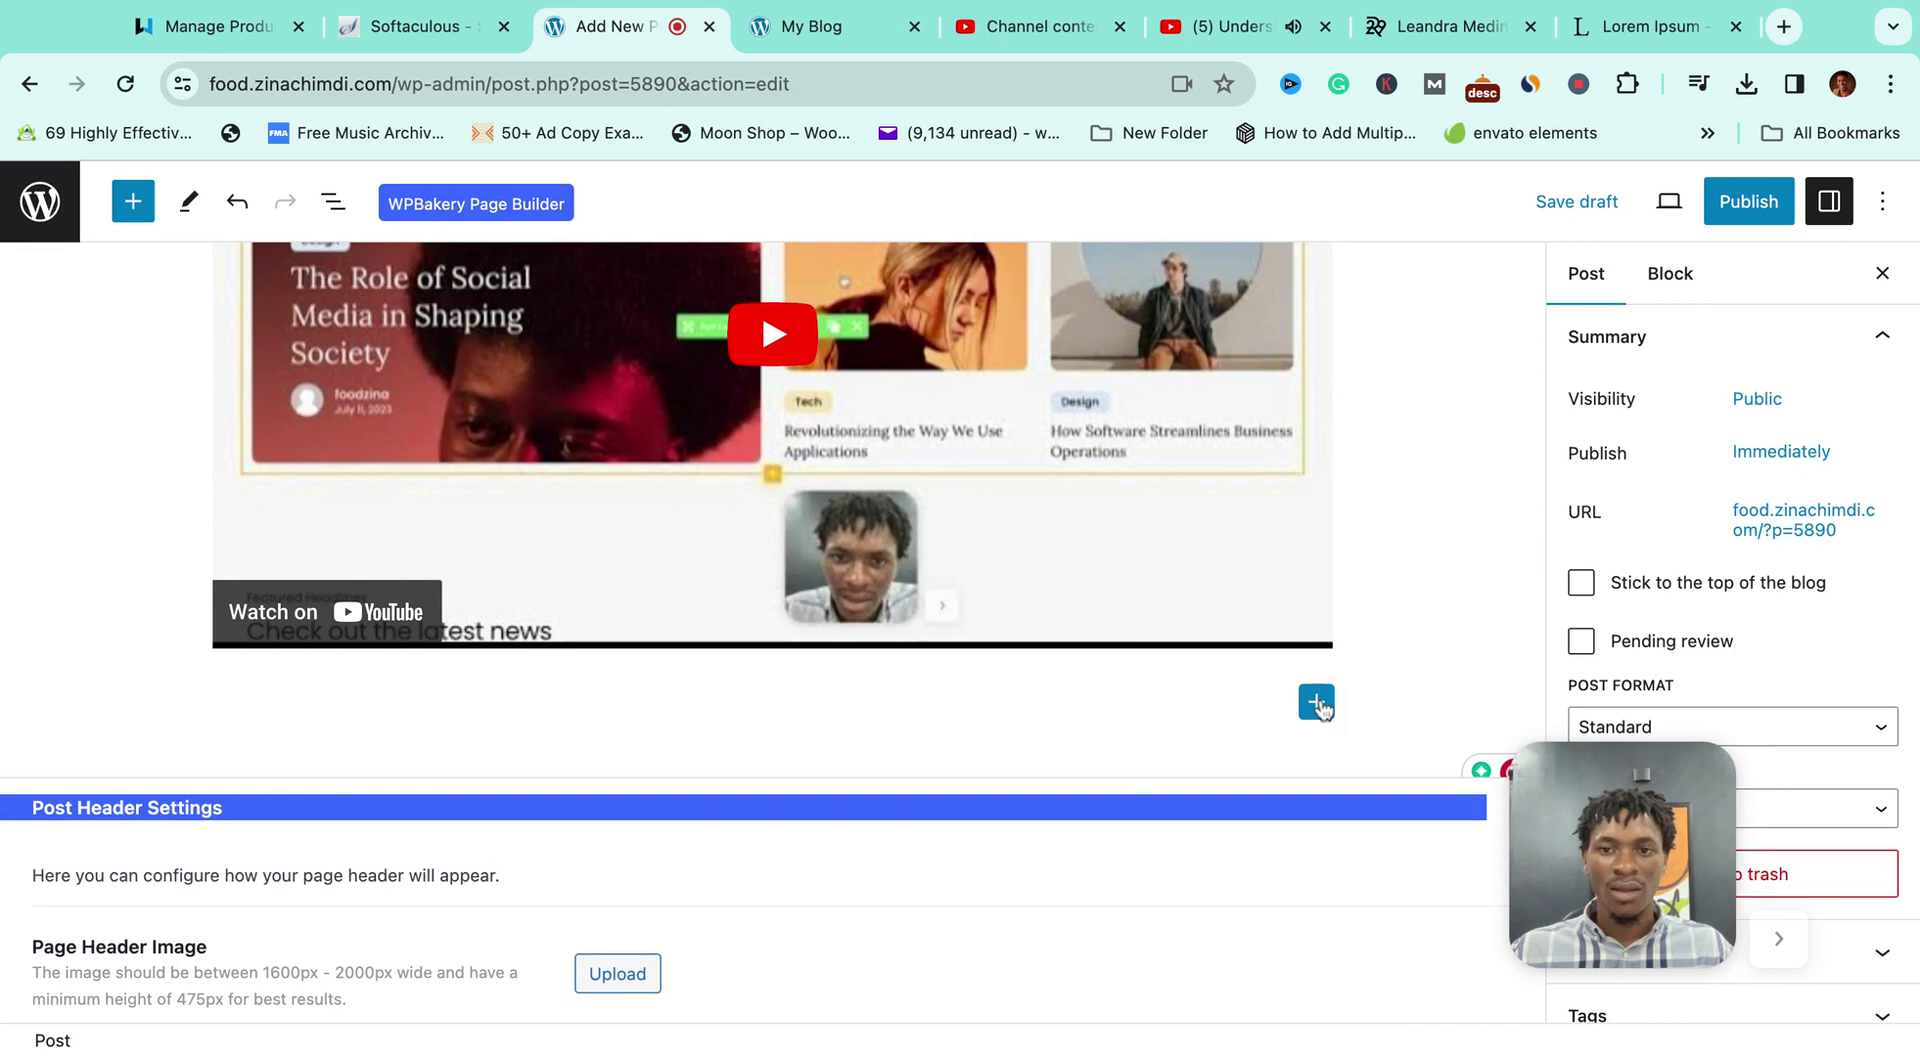
Step: Insert a List block below the embedded video
left_click(1316, 701)
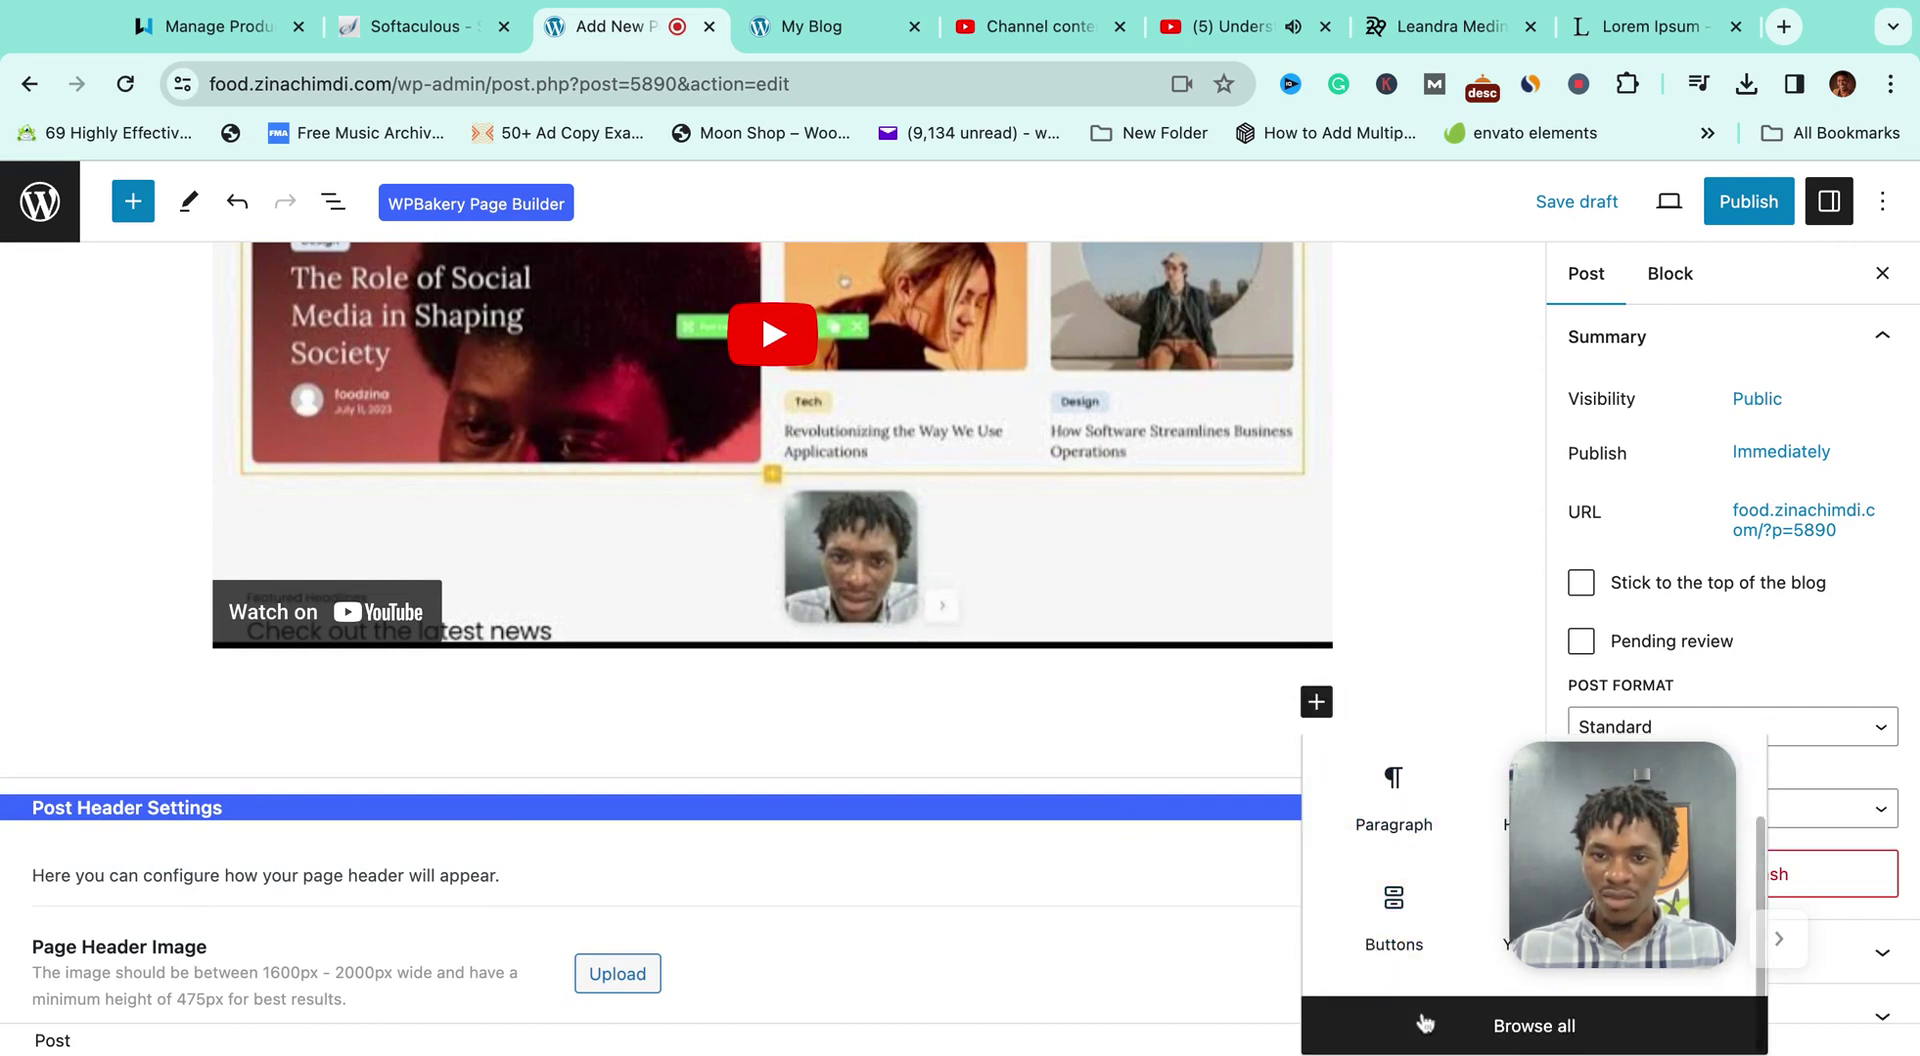
left_click(1534, 1022)
scroll(222, 795, "down", 2)
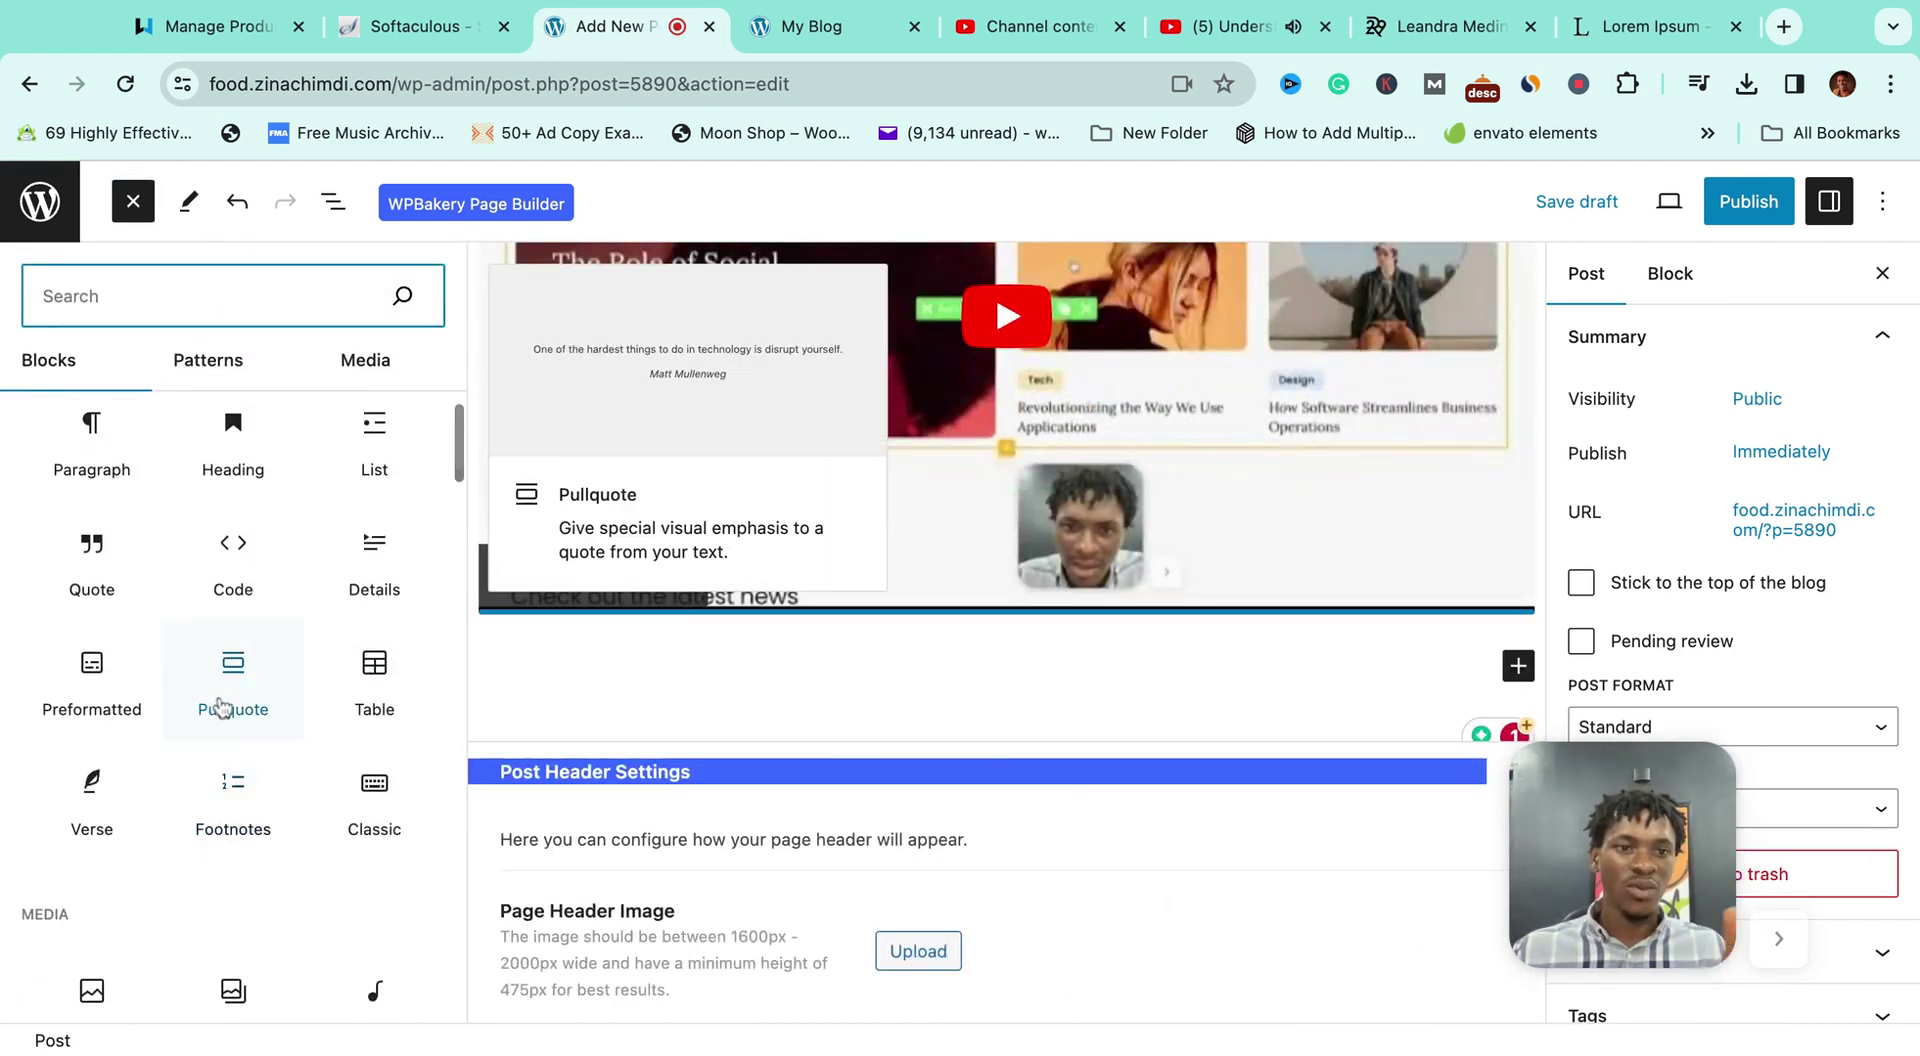
scroll(241, 665, "up", 1)
scroll(370, 510, "up", 1)
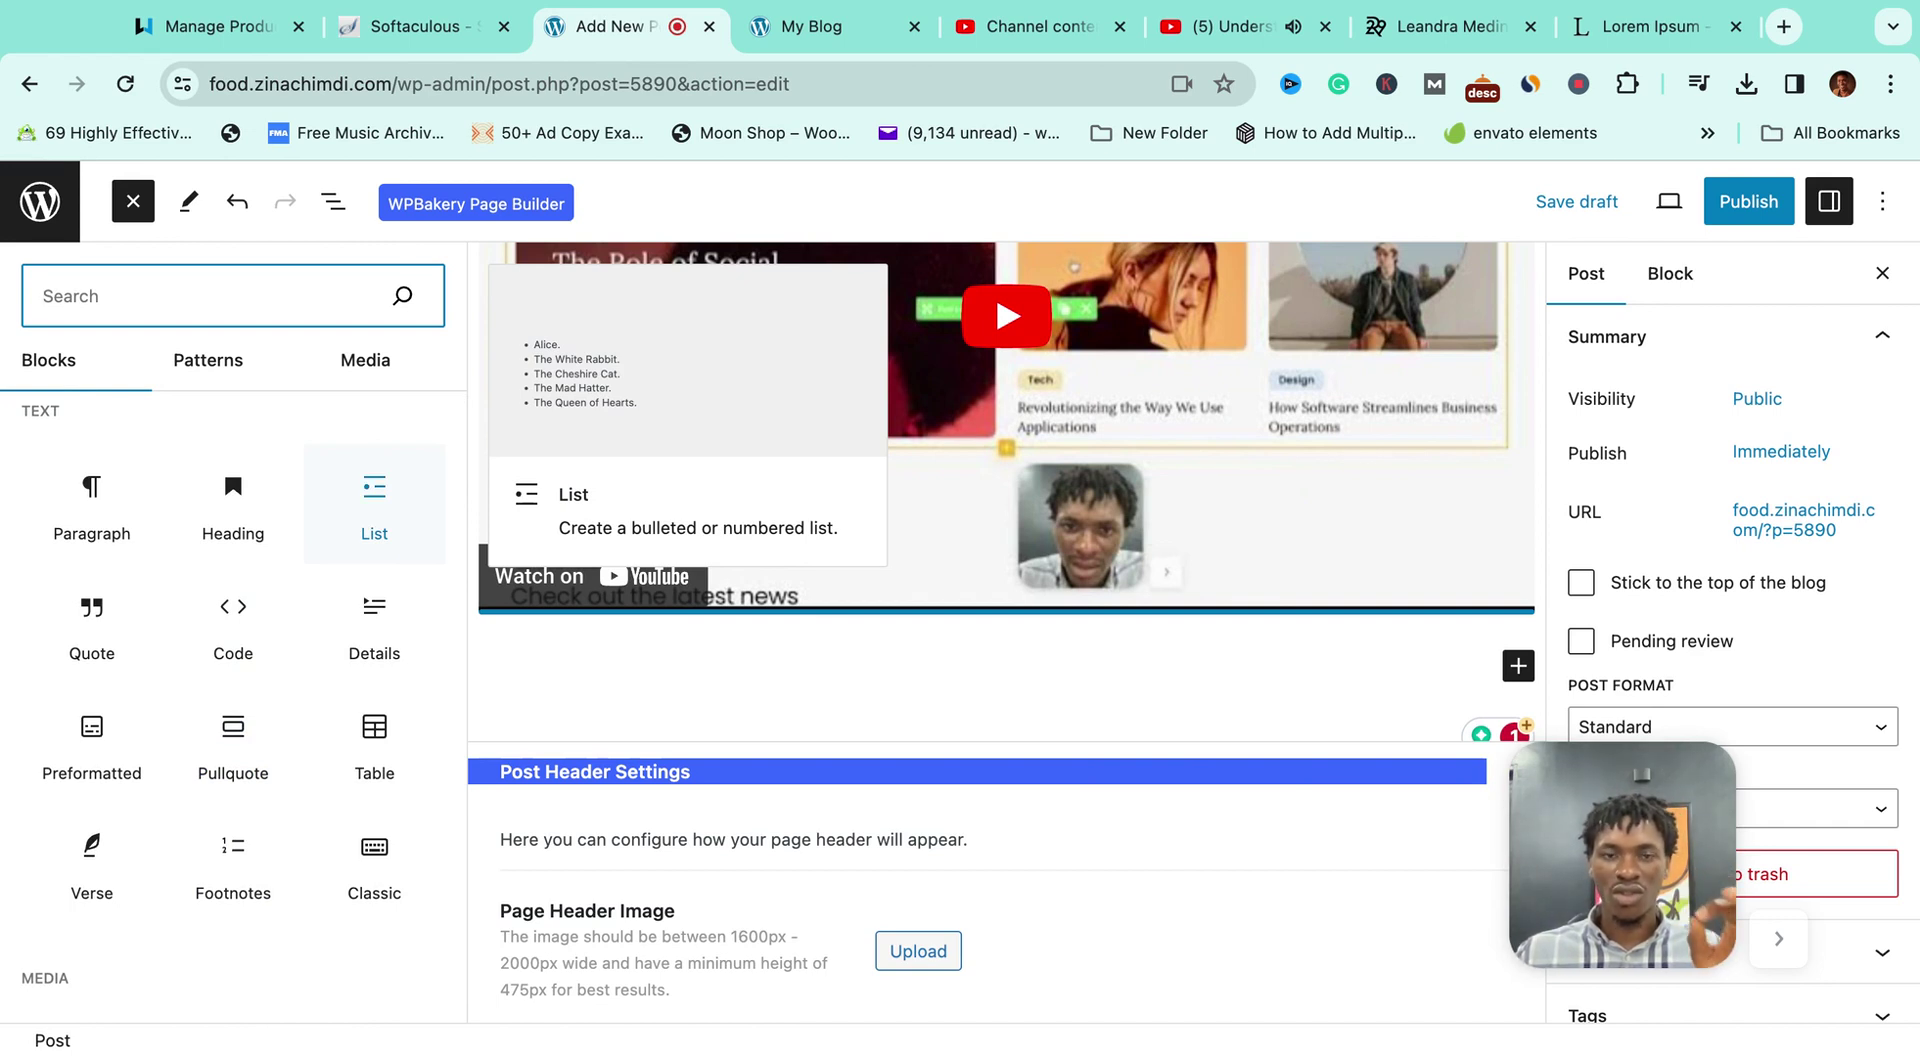
left_click(374, 500)
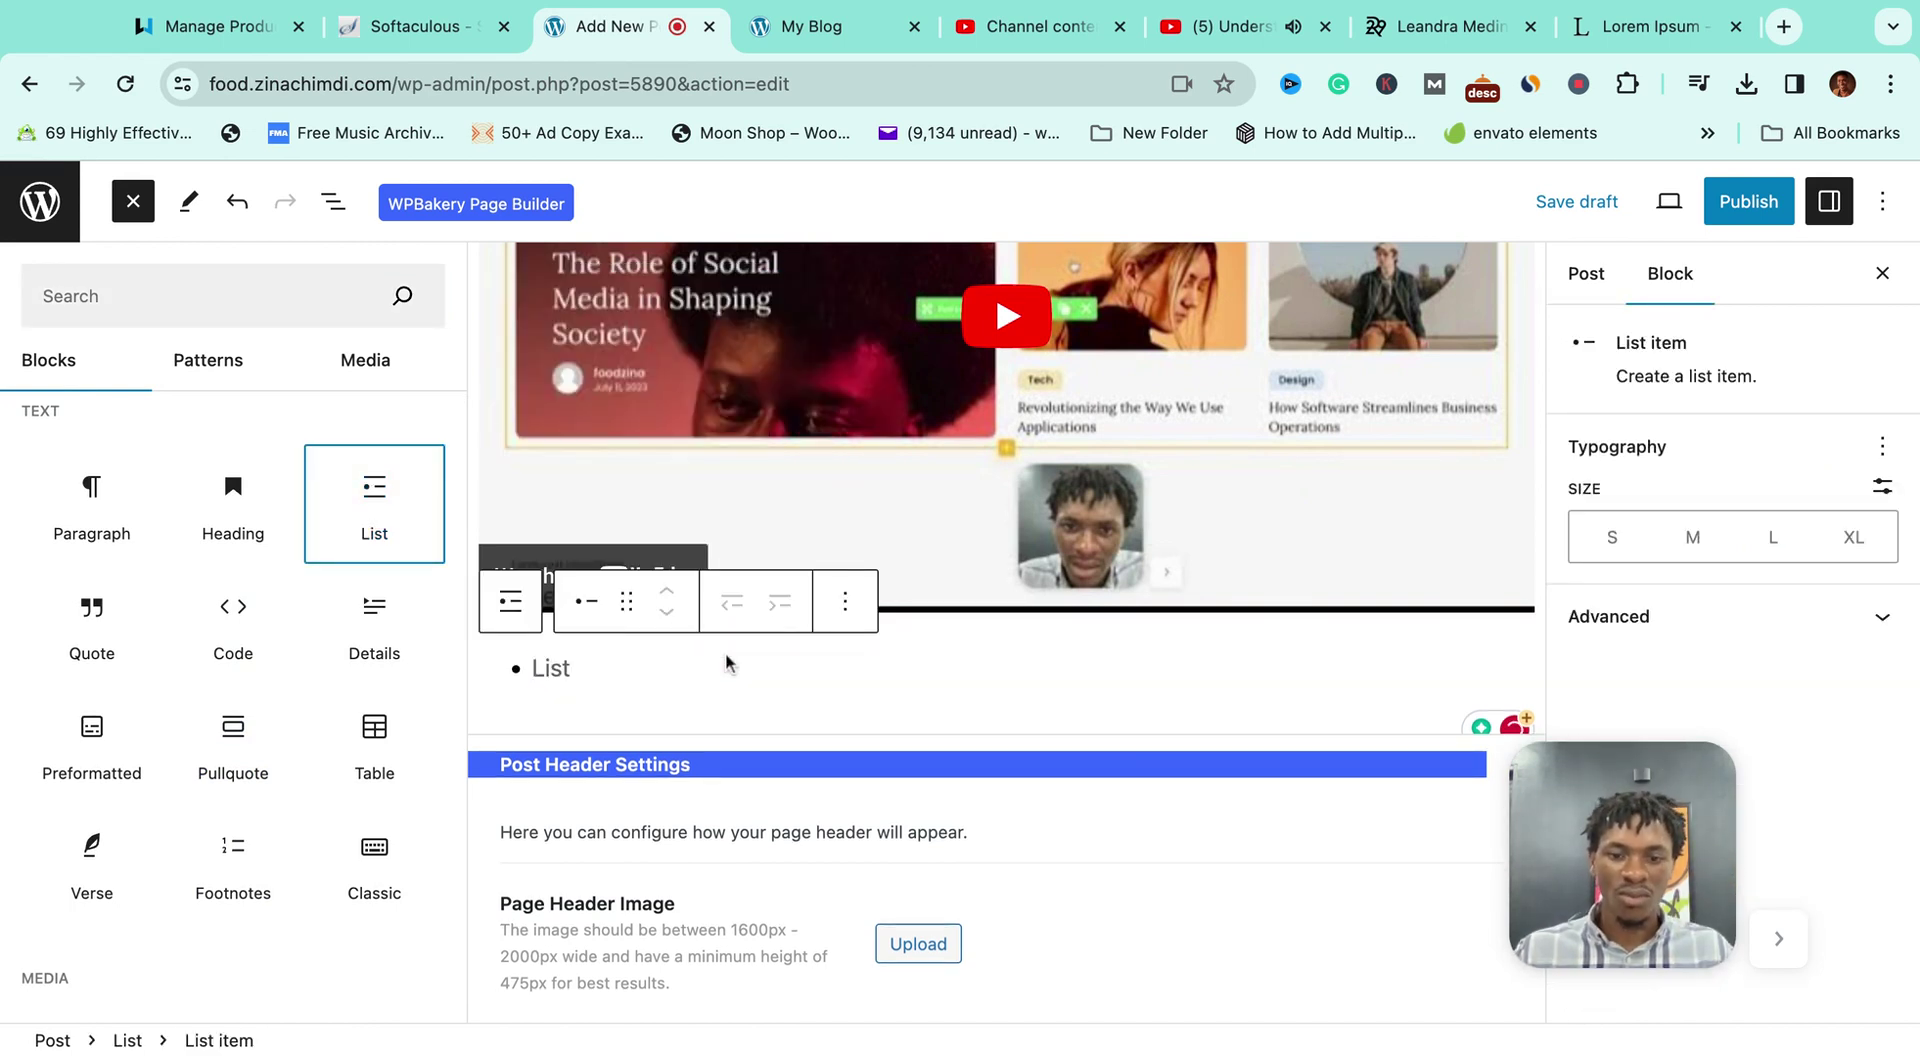
Step: Type the bullets 'Friend rice' and 'Eggs', starting a third item
left_click(727, 665)
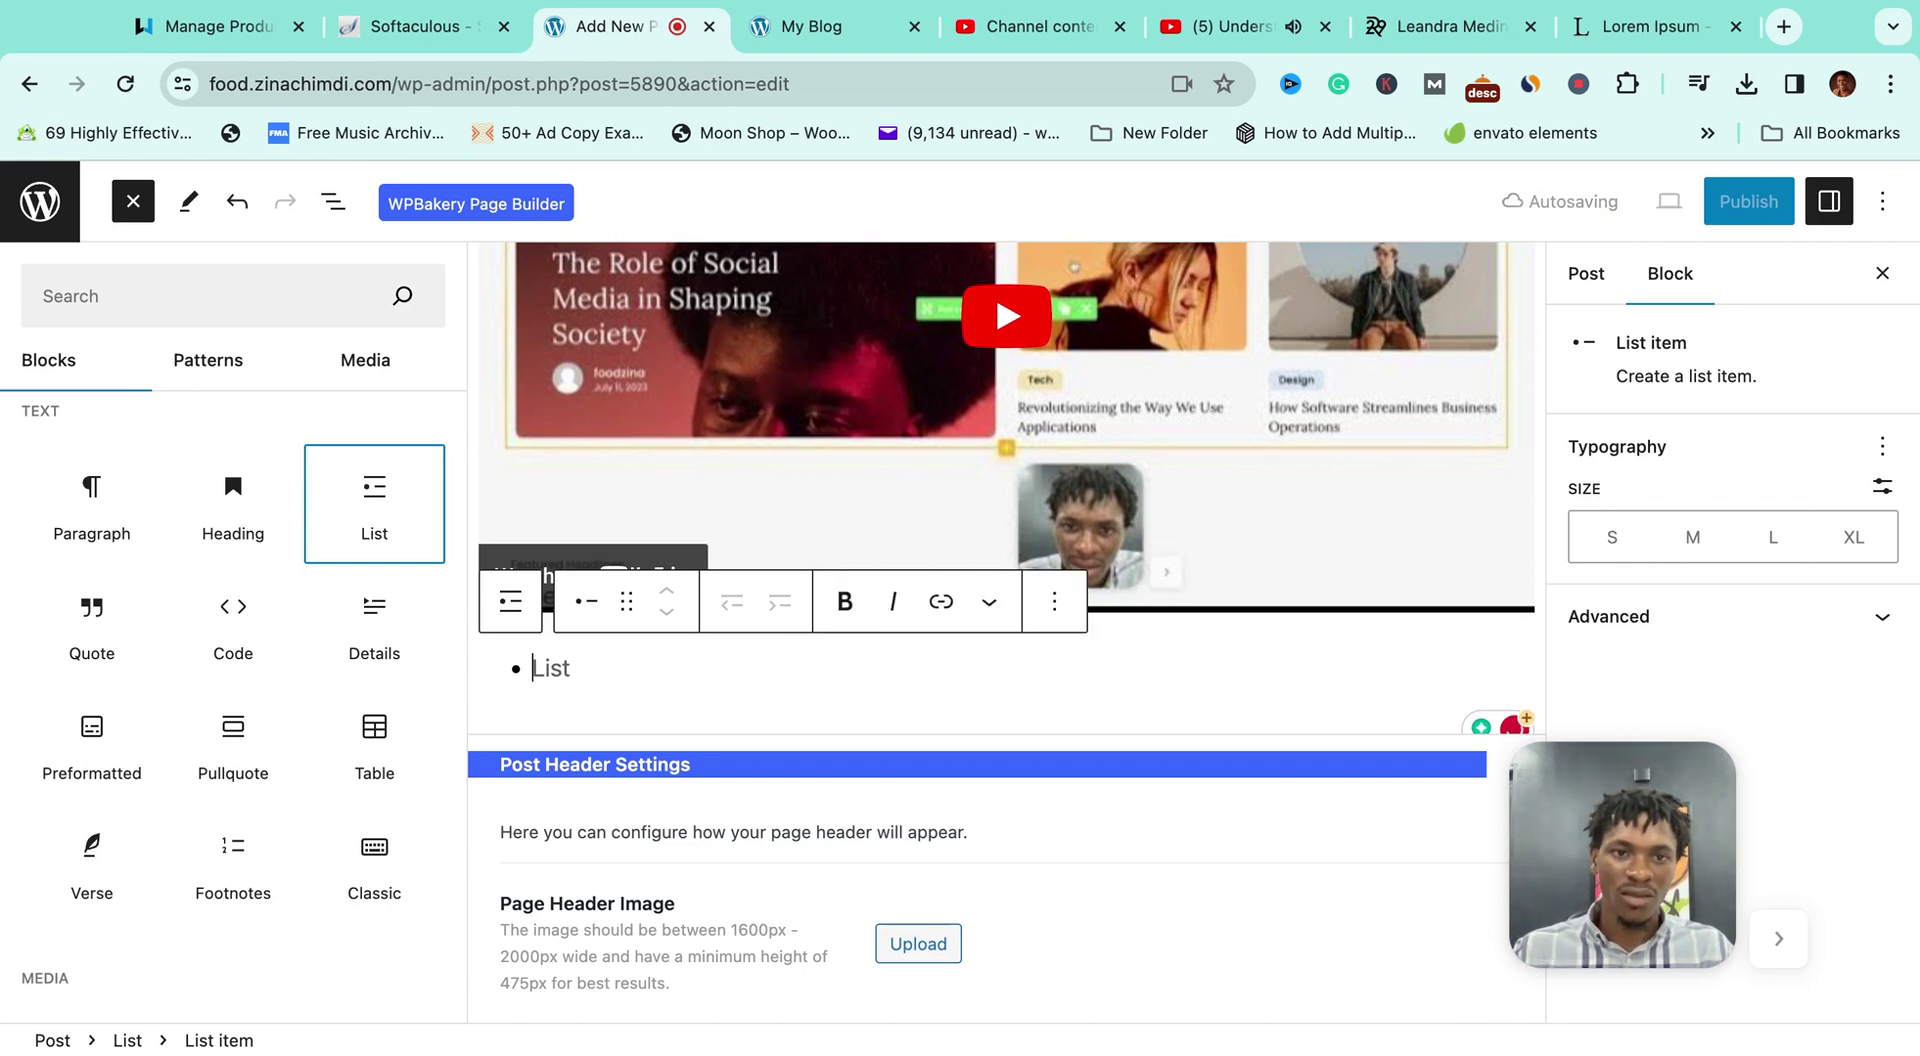
type("Fri")
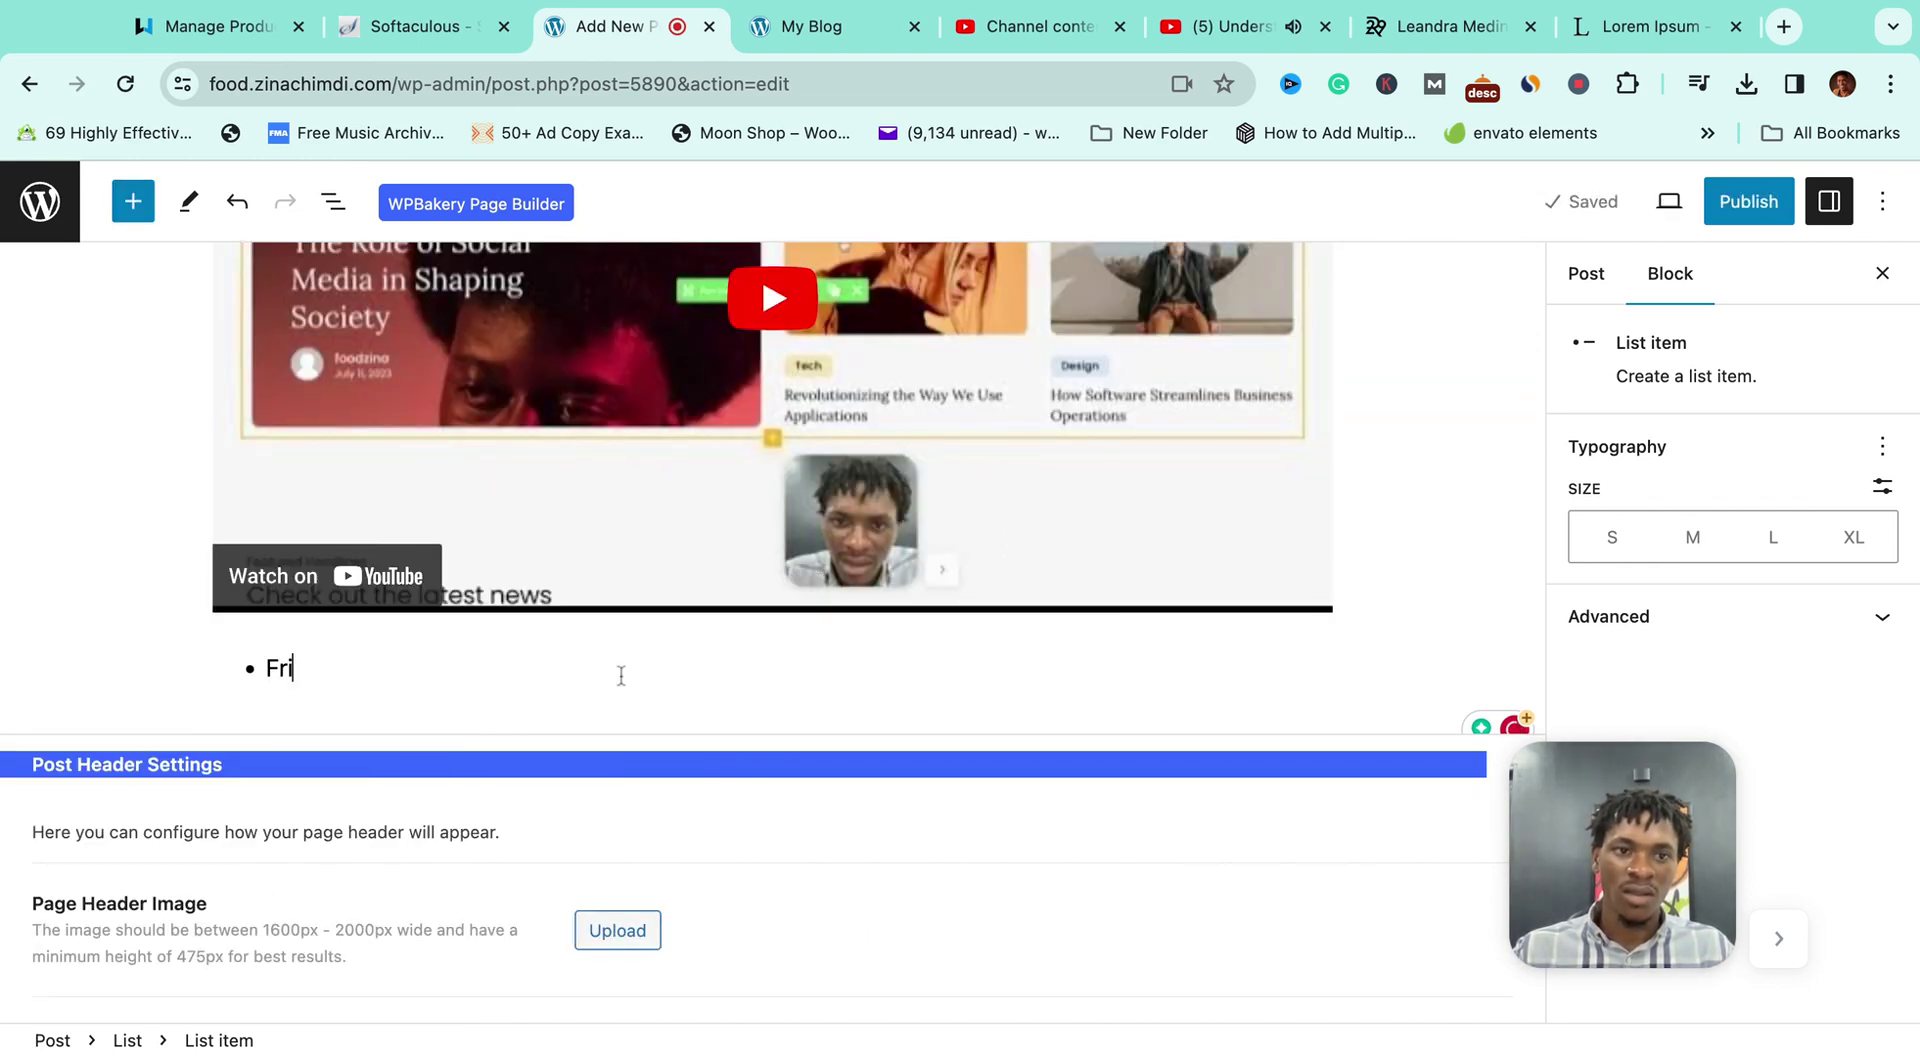
type("end rice")
key("Return")
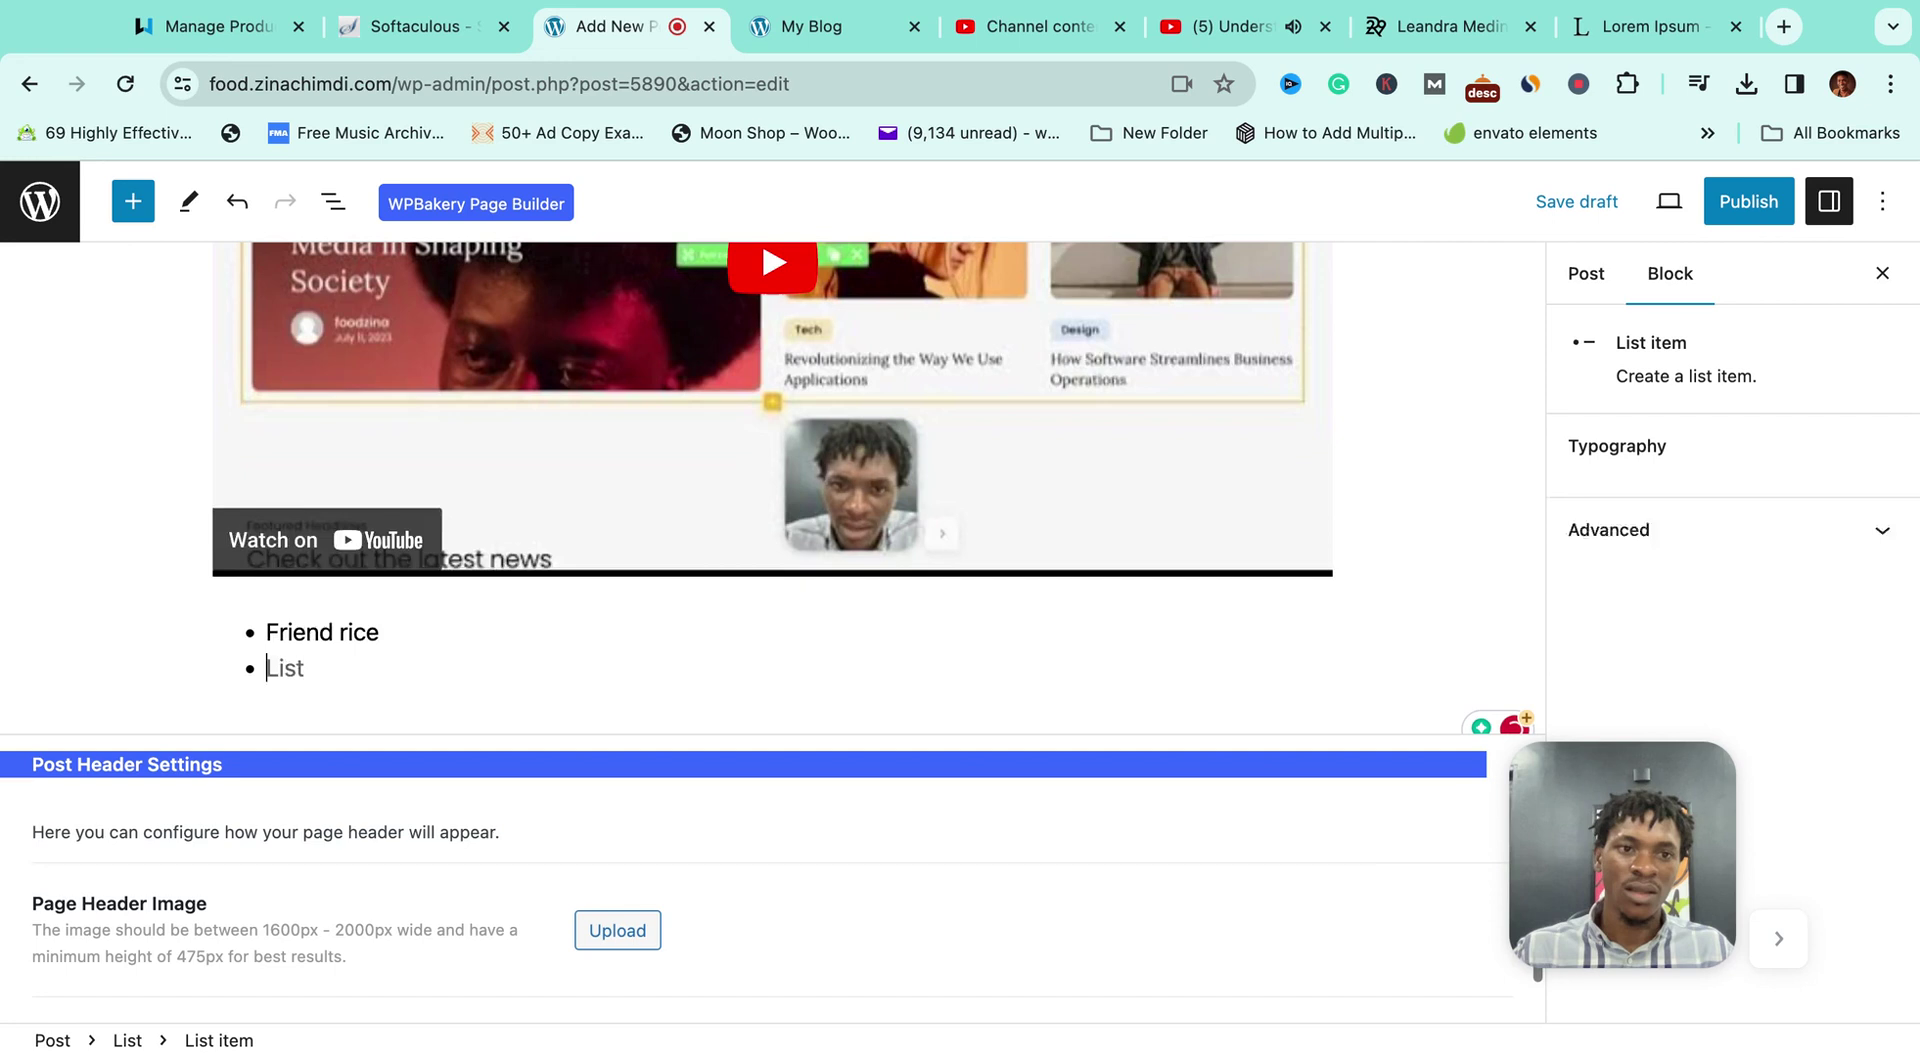
type("Eggs")
key("Return")
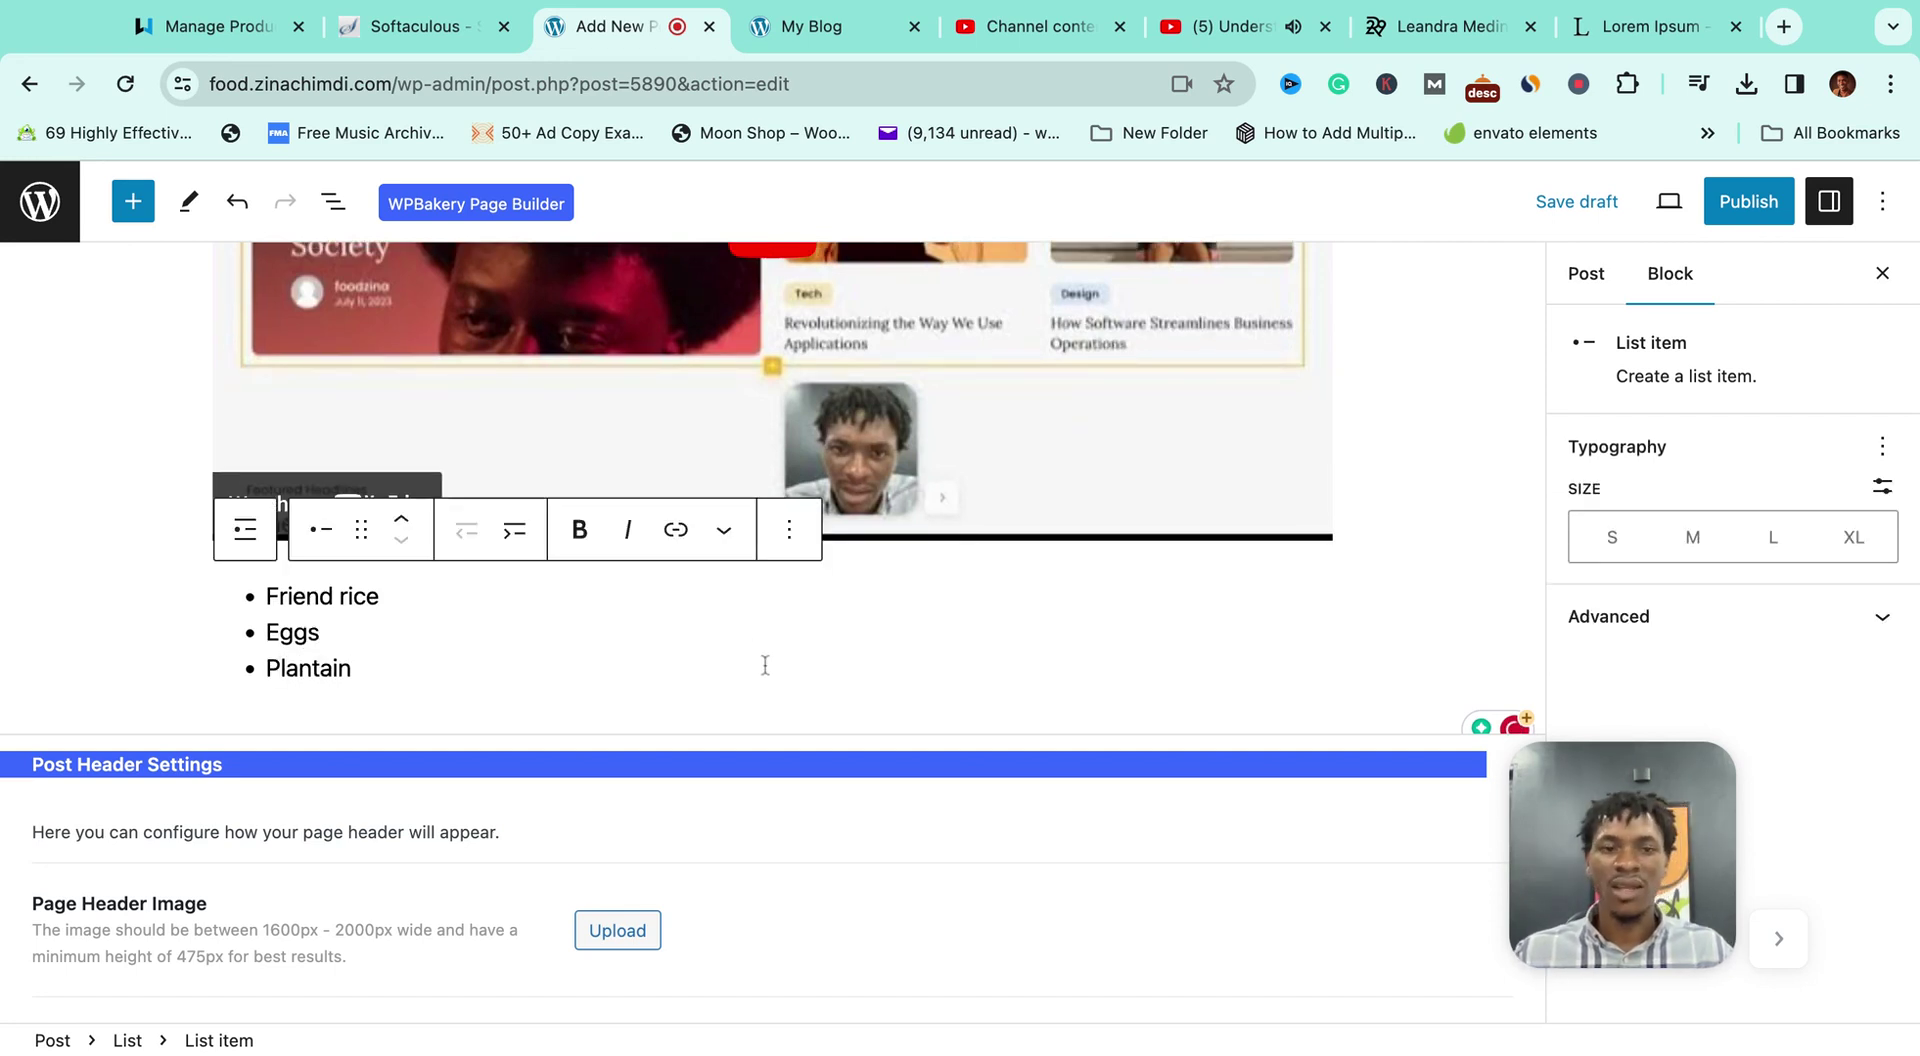
scroll(960, 674, "up", 6)
scroll(1479, 390, "up", 10)
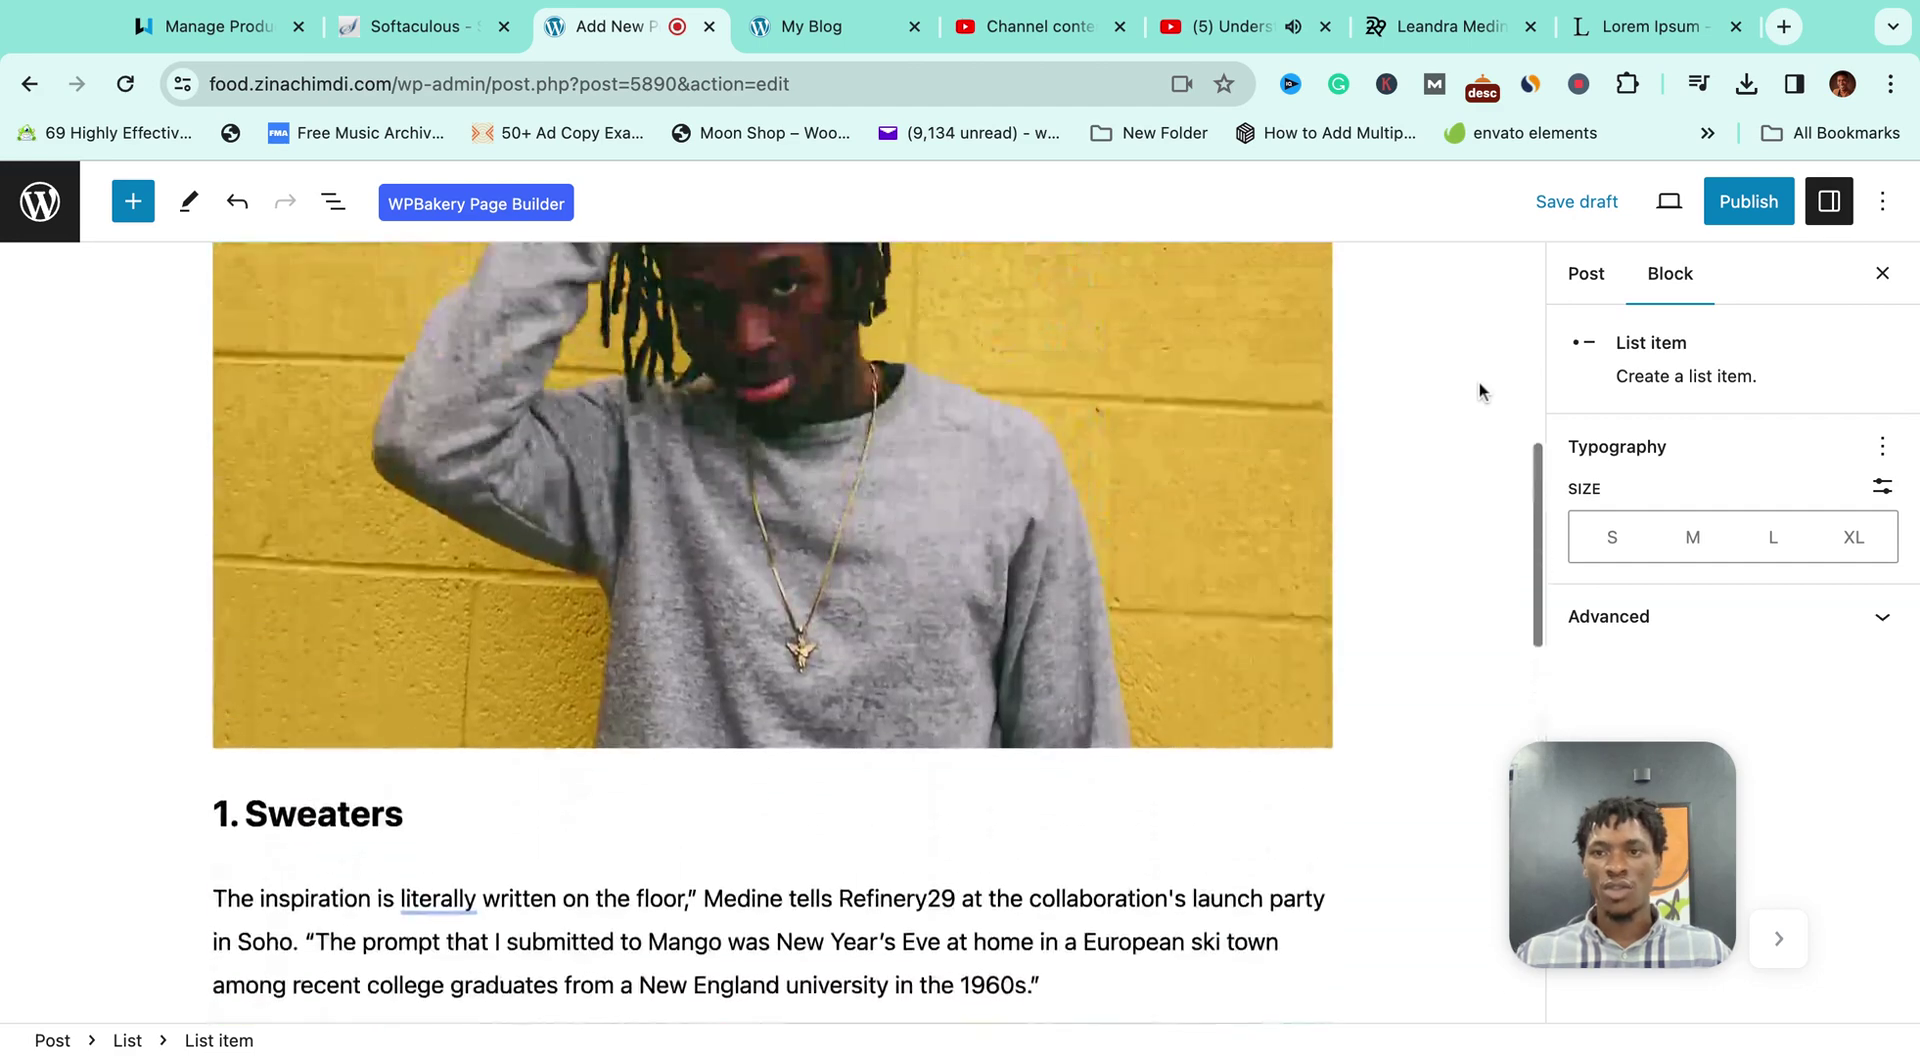
left_click(1666, 212)
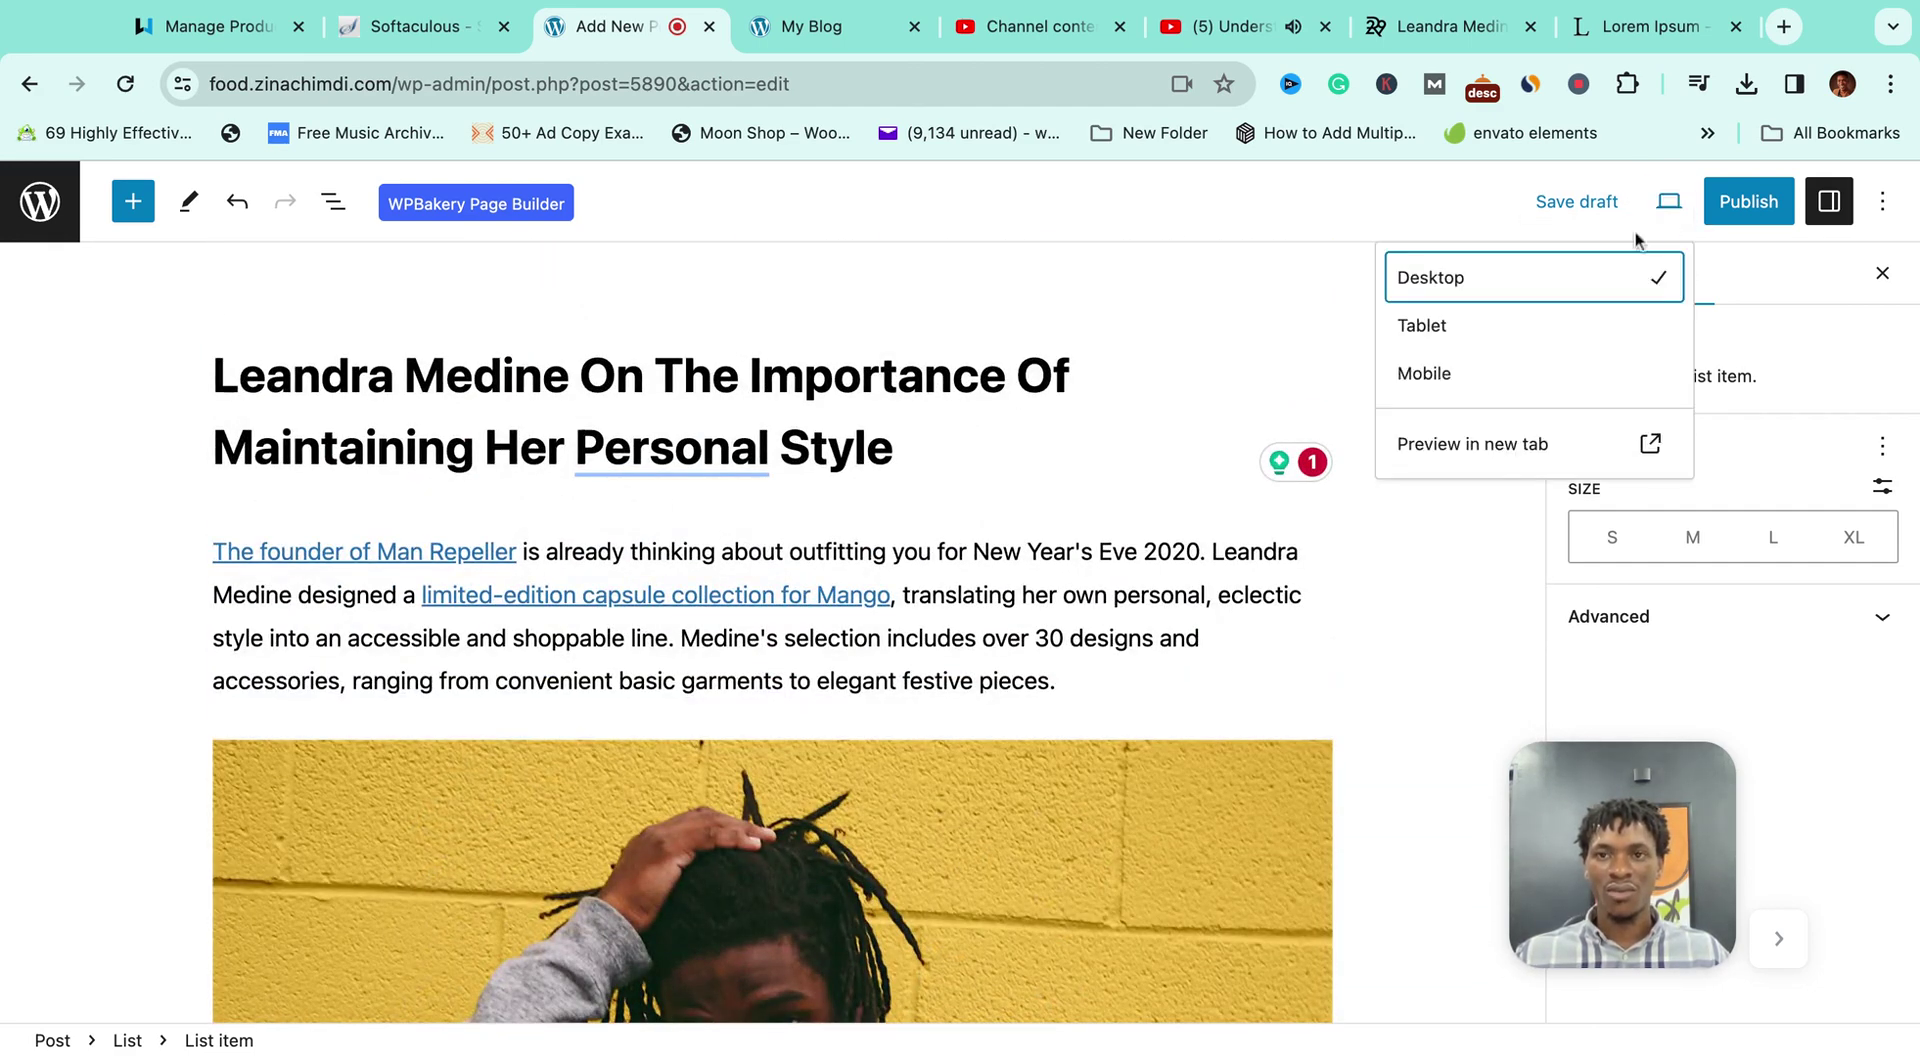
left_click(1464, 382)
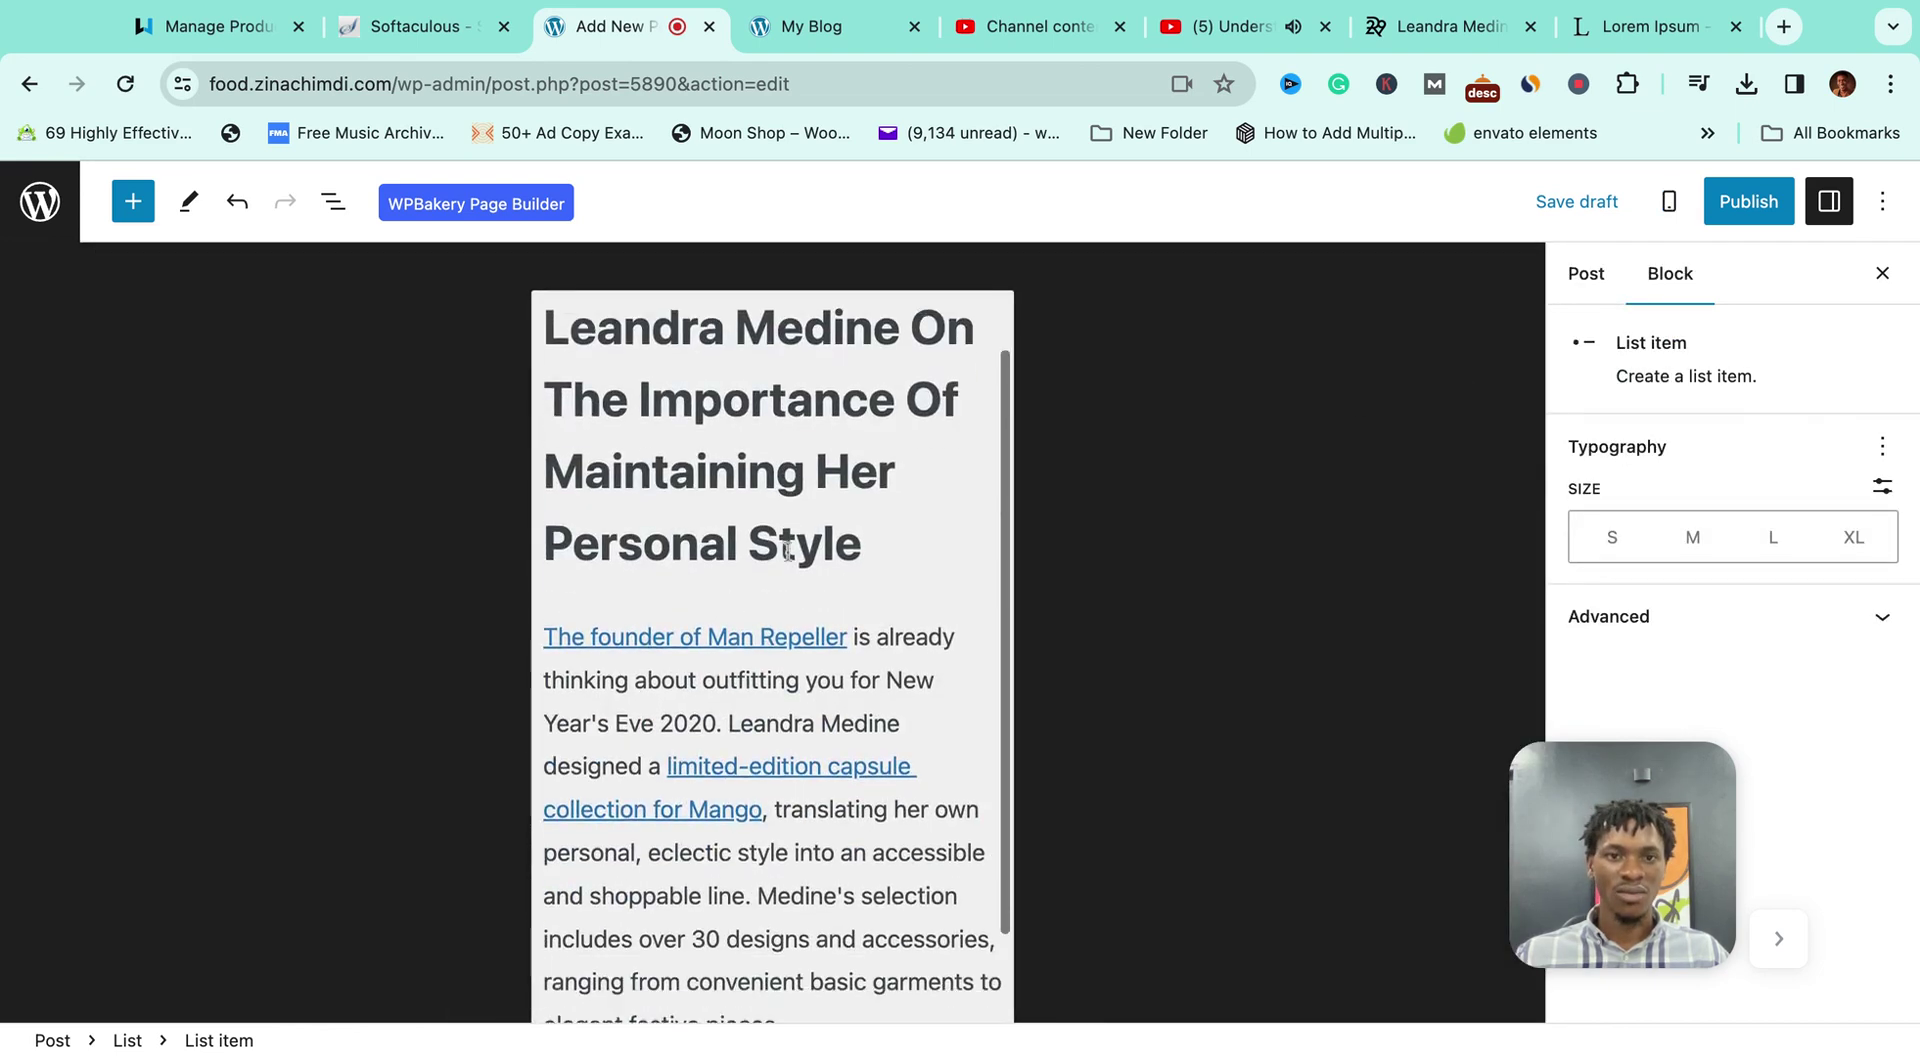
scroll(788, 551, "down", 10)
scroll(788, 551, "up", 3)
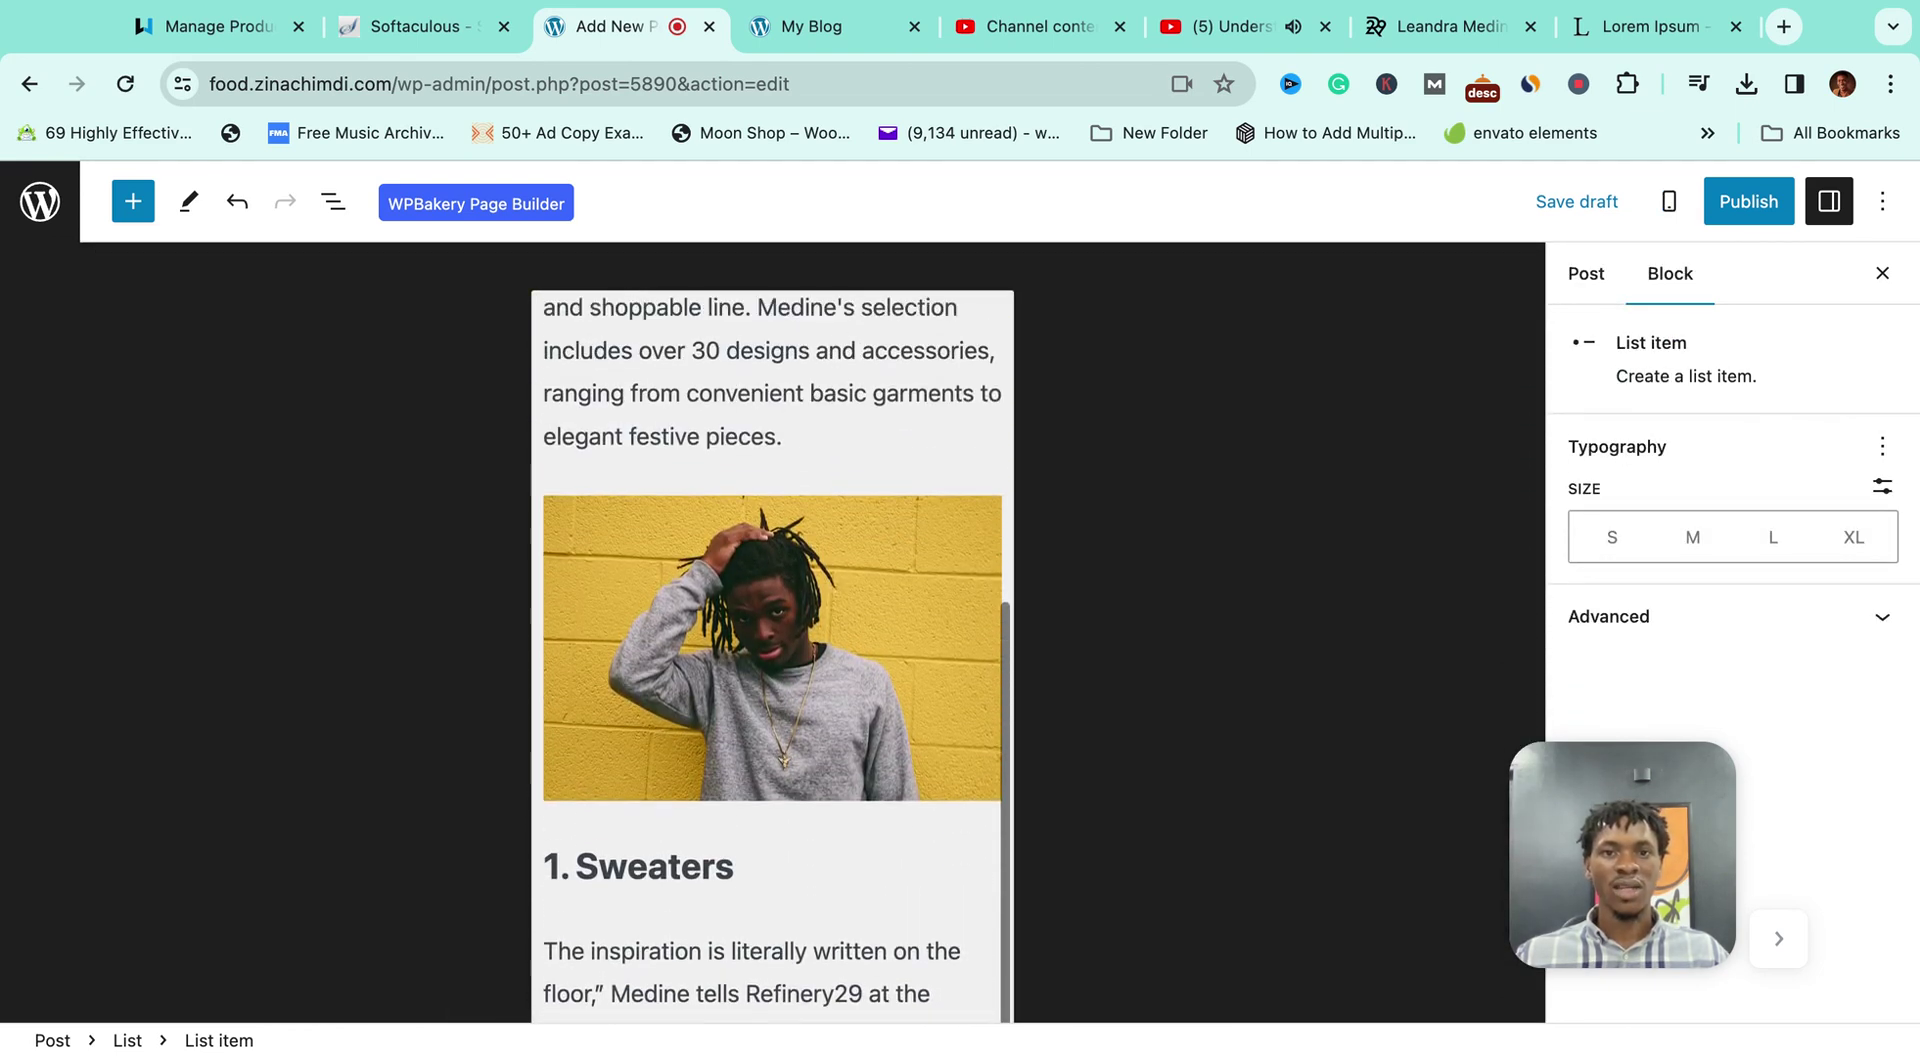
scroll(634, 545, "down", 9)
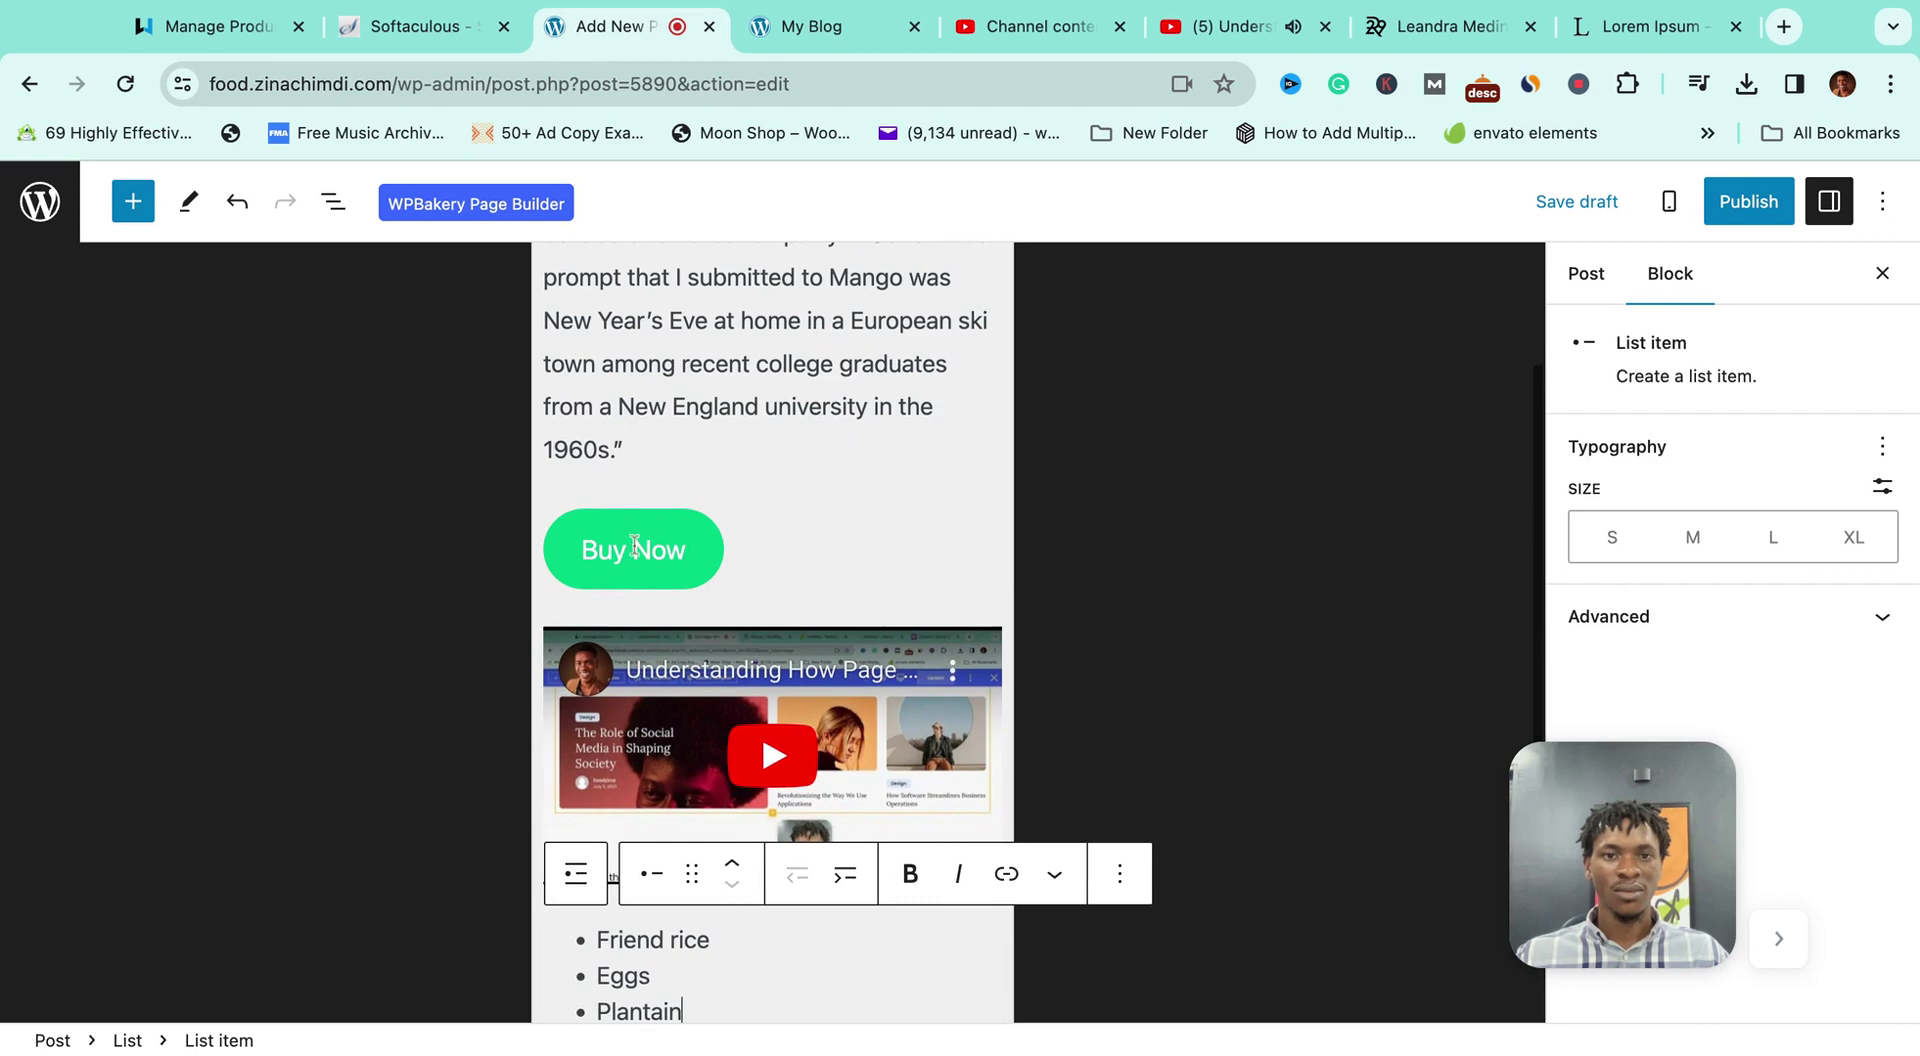
scroll(678, 635, "down", 4)
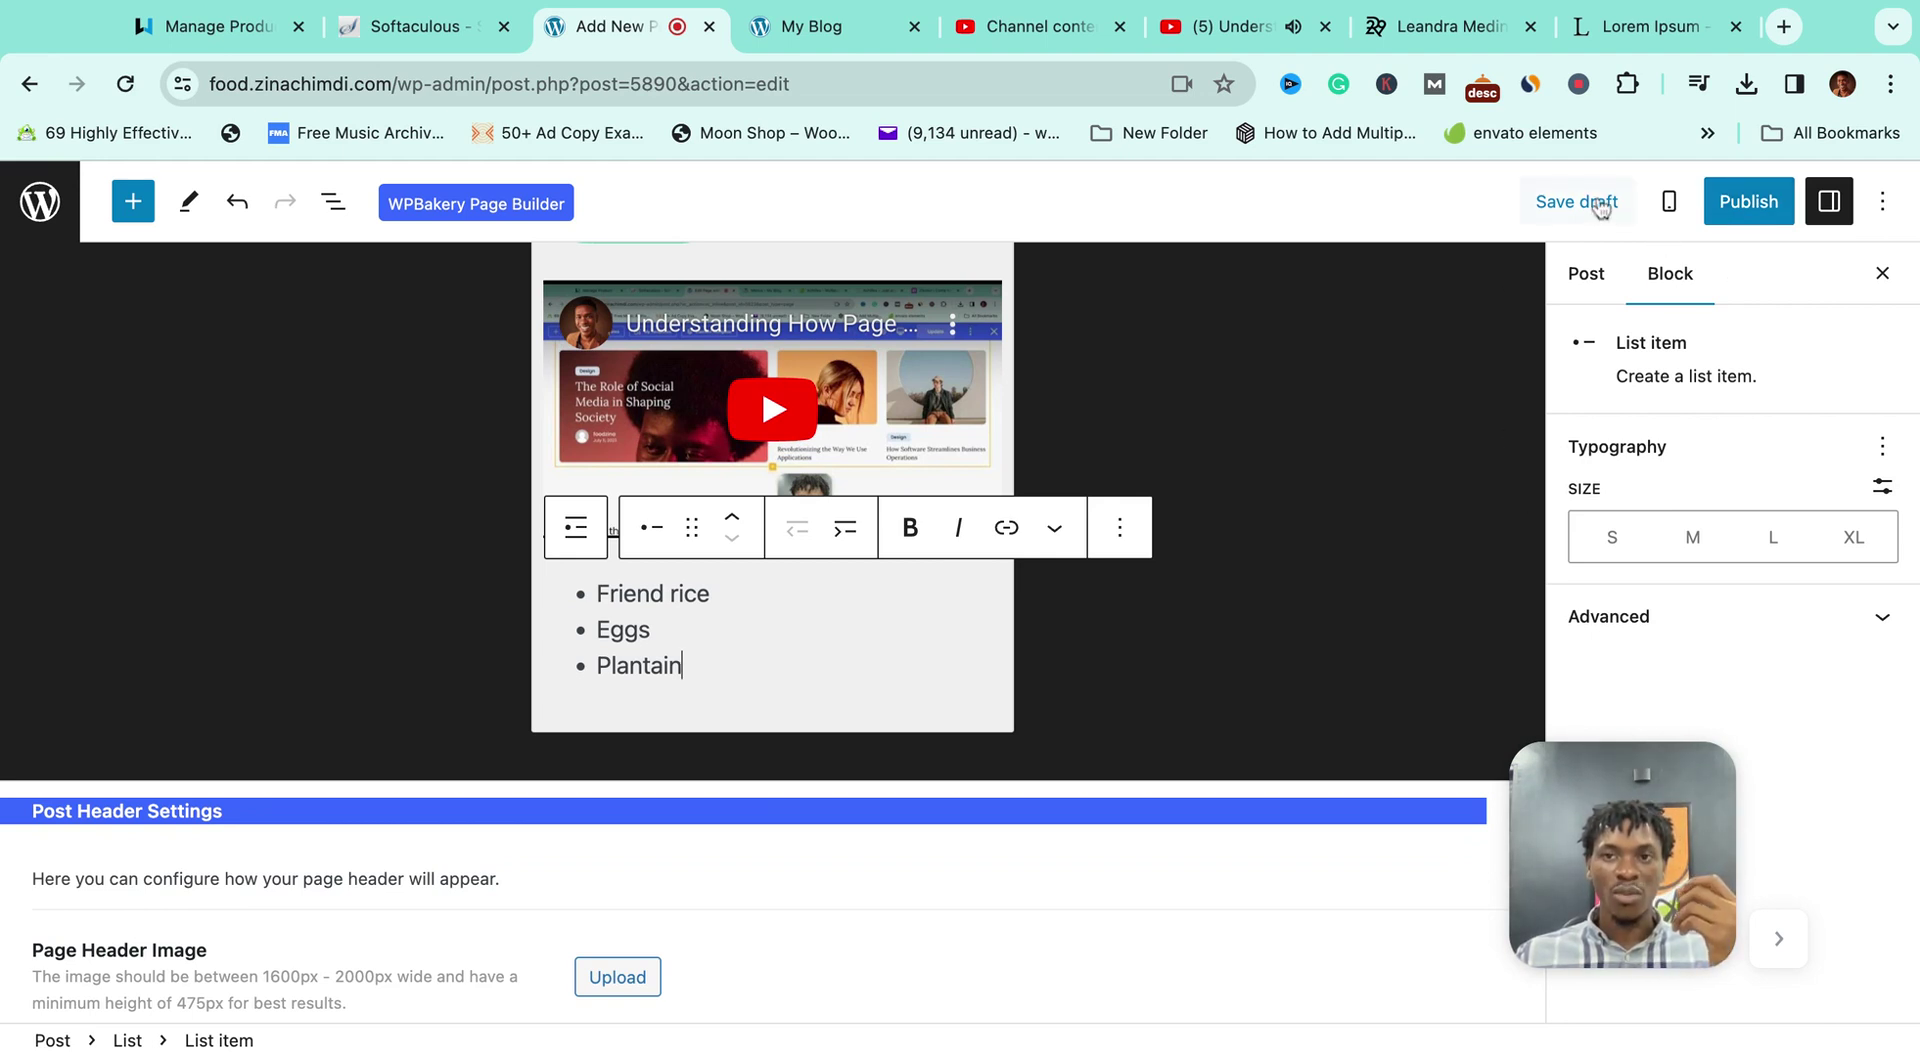
left_click(1665, 205)
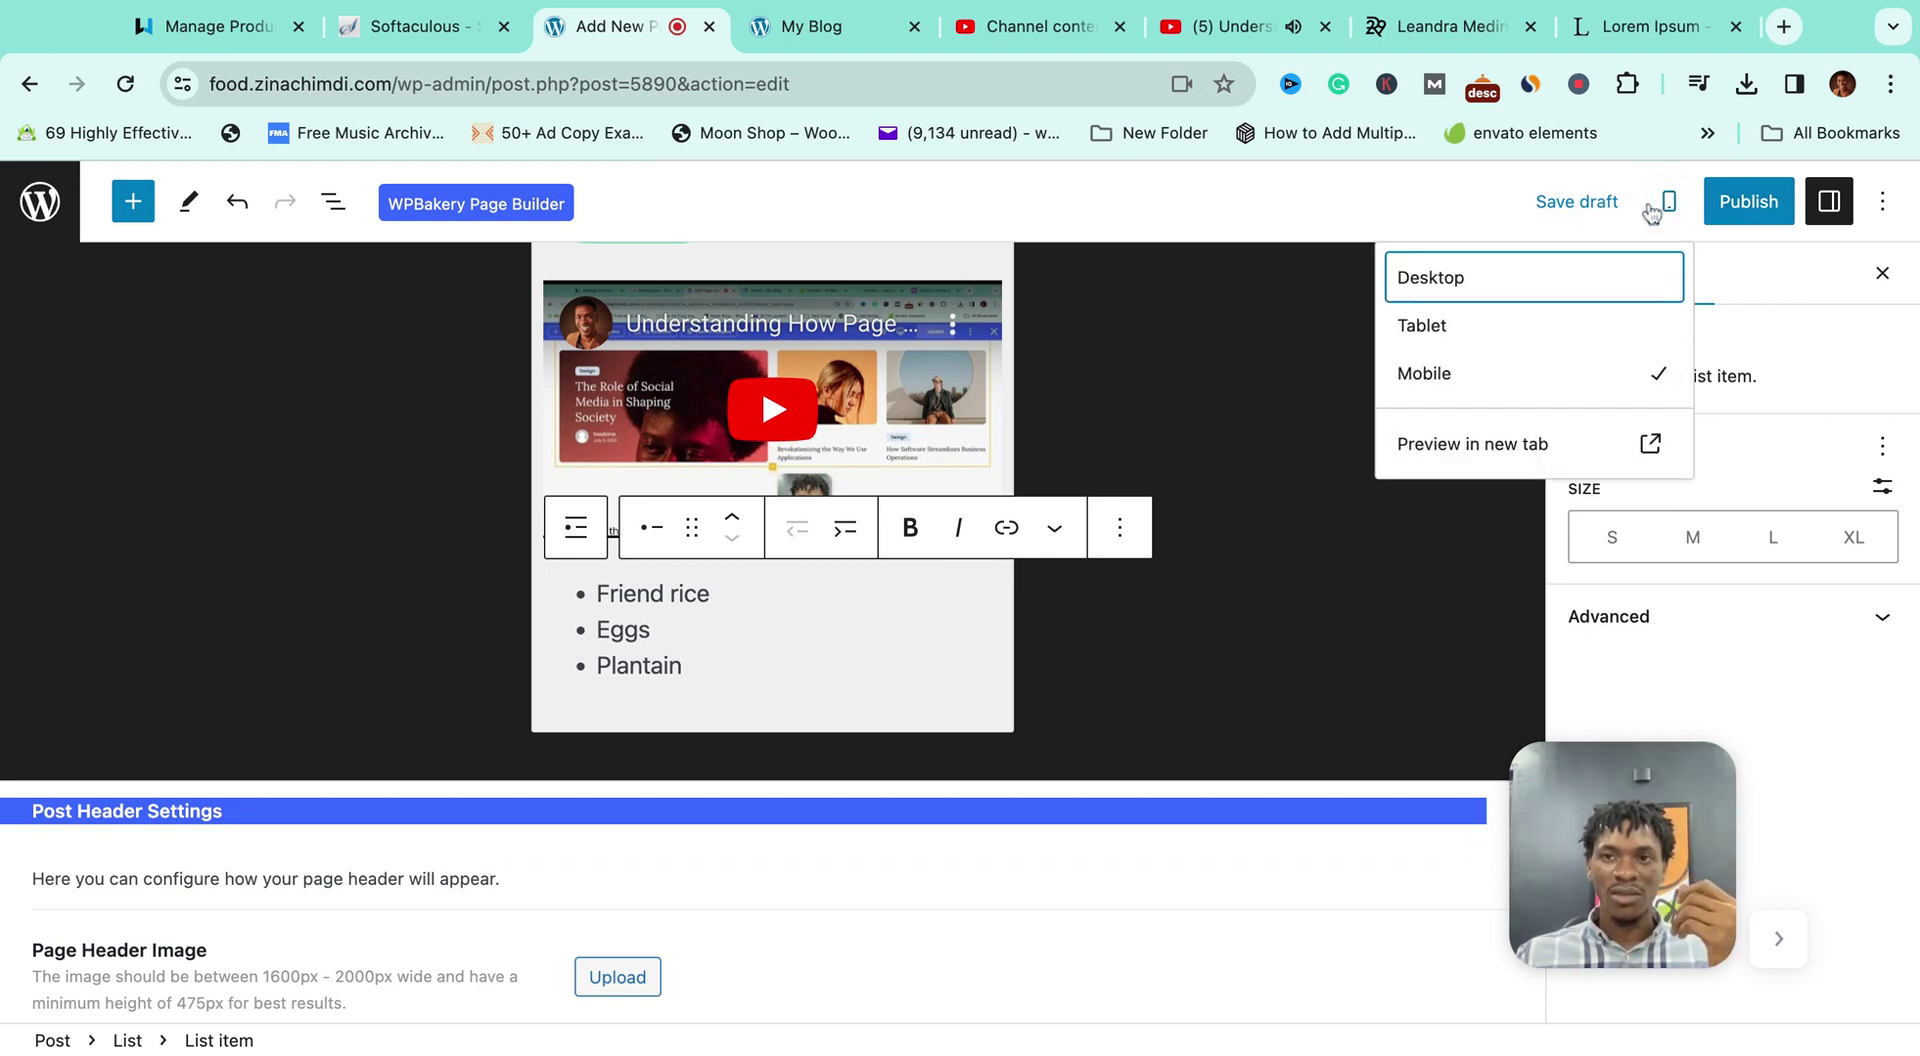
left_click(1520, 305)
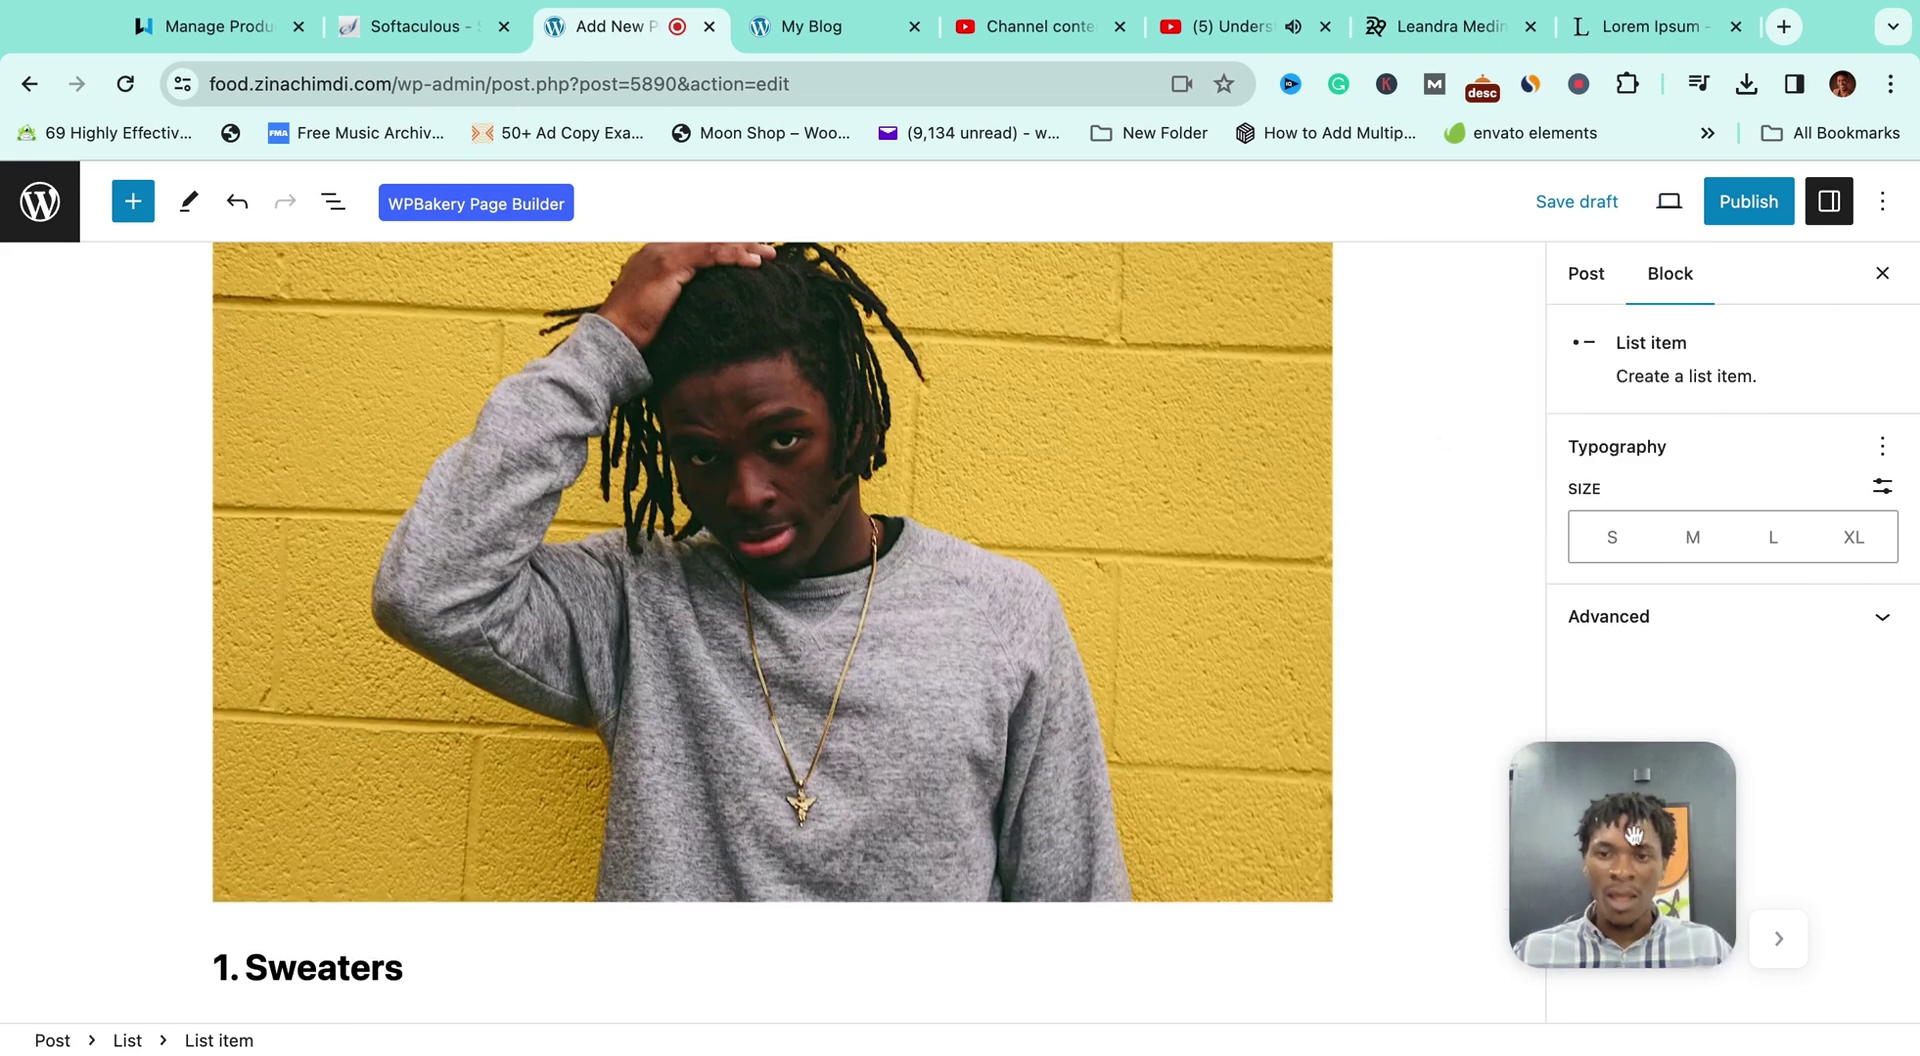
left_click(798, 26)
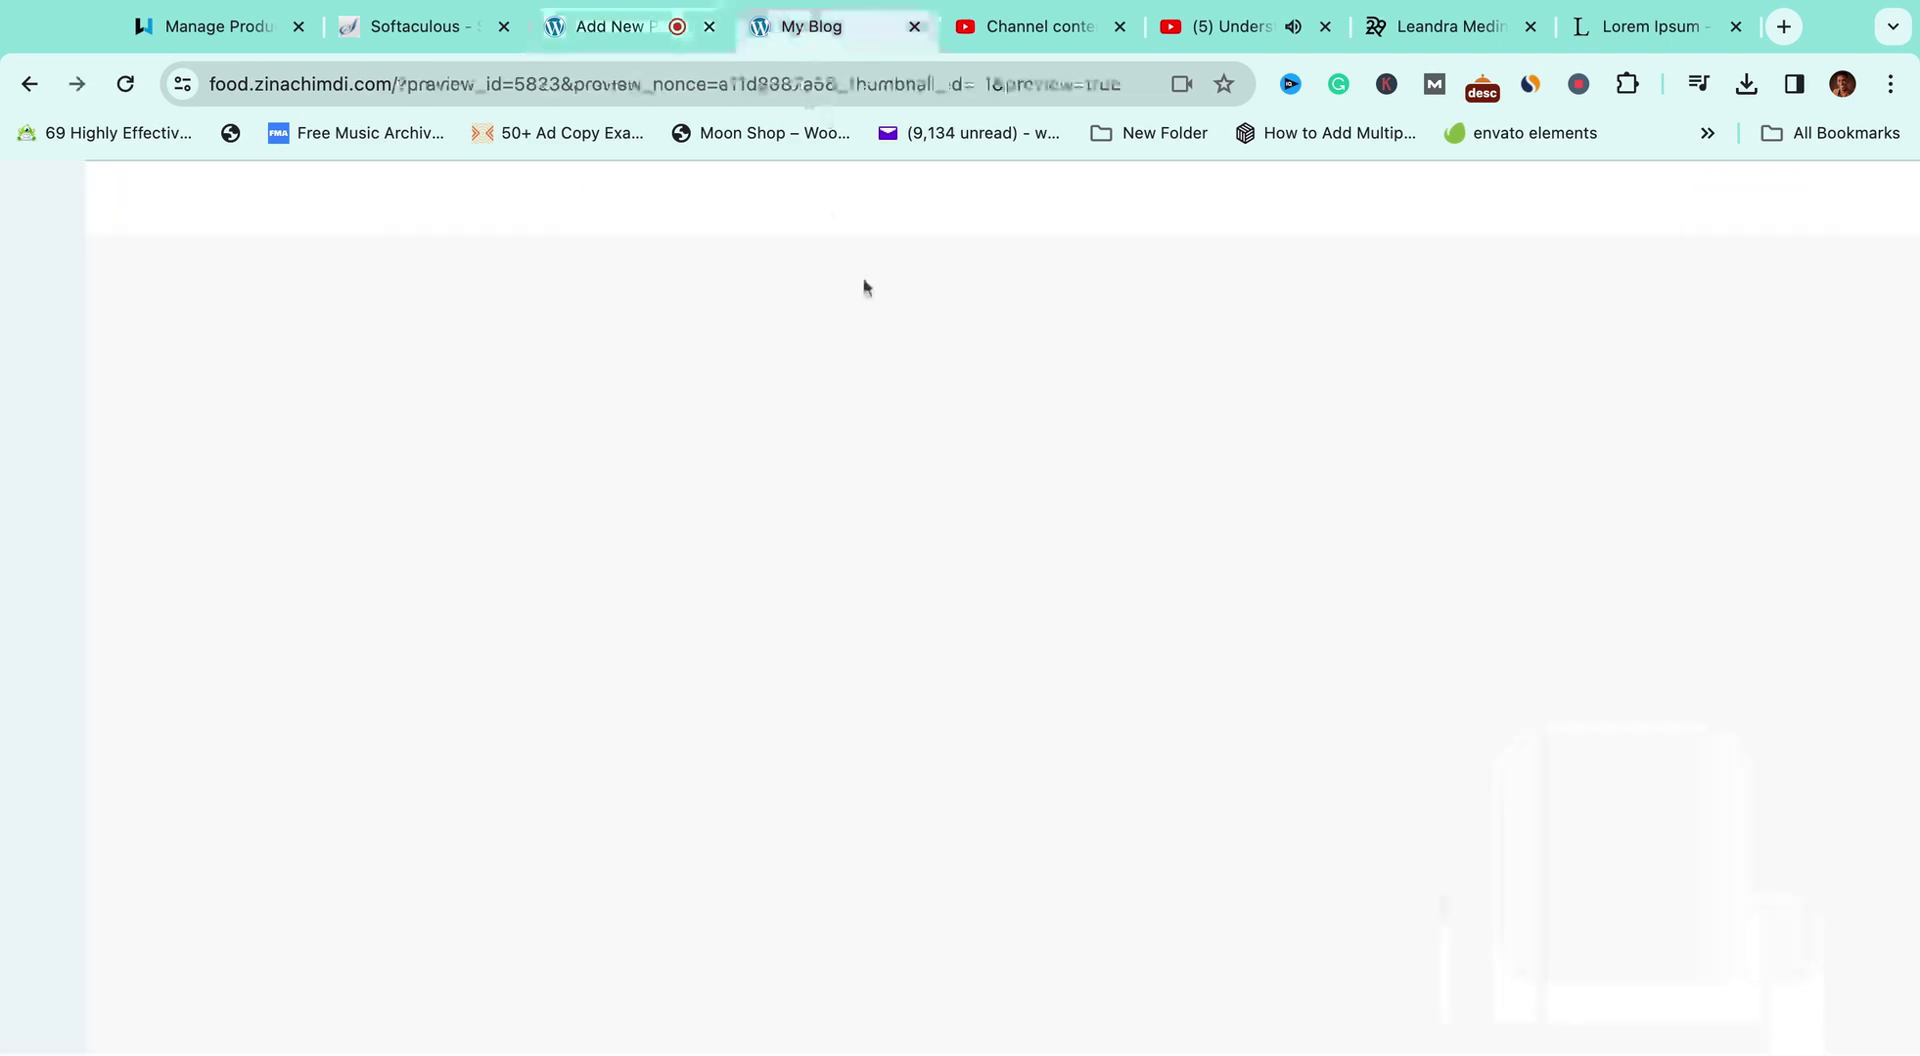
scroll(868, 448, "down", 3)
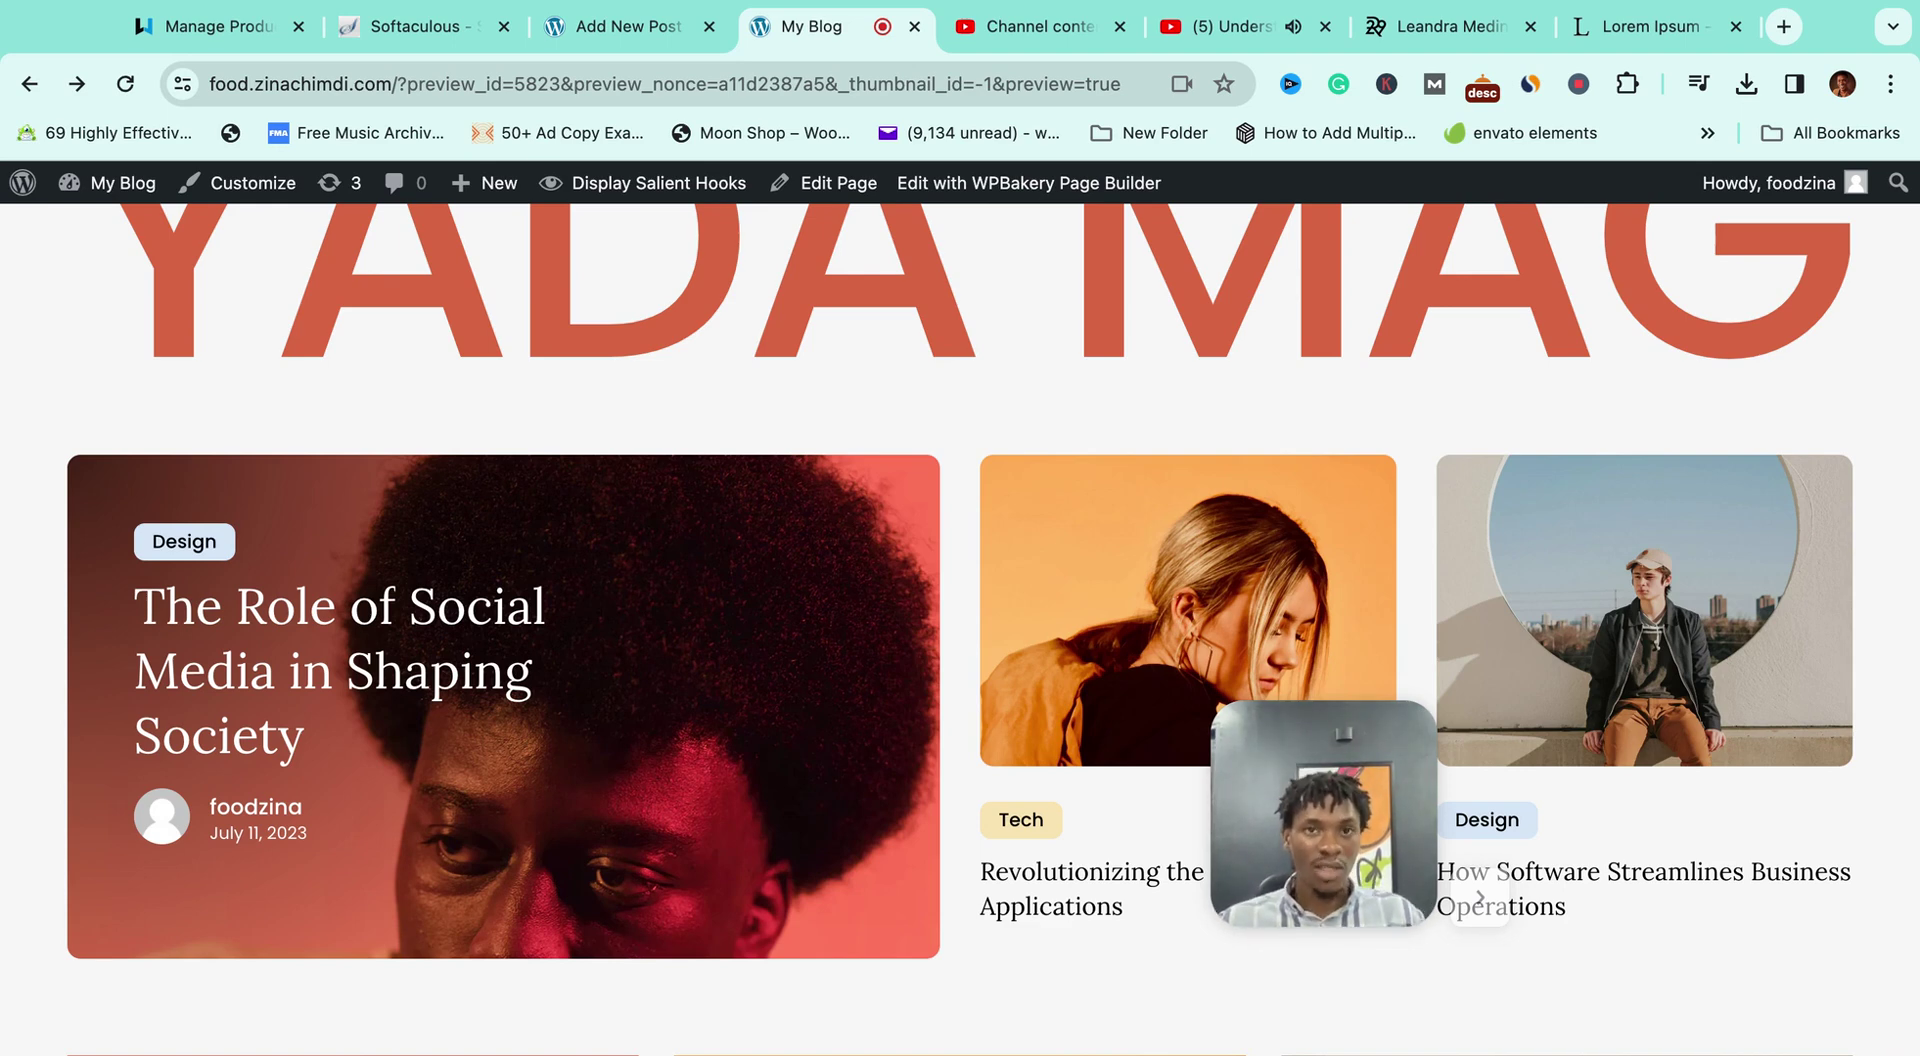
left_click(634, 38)
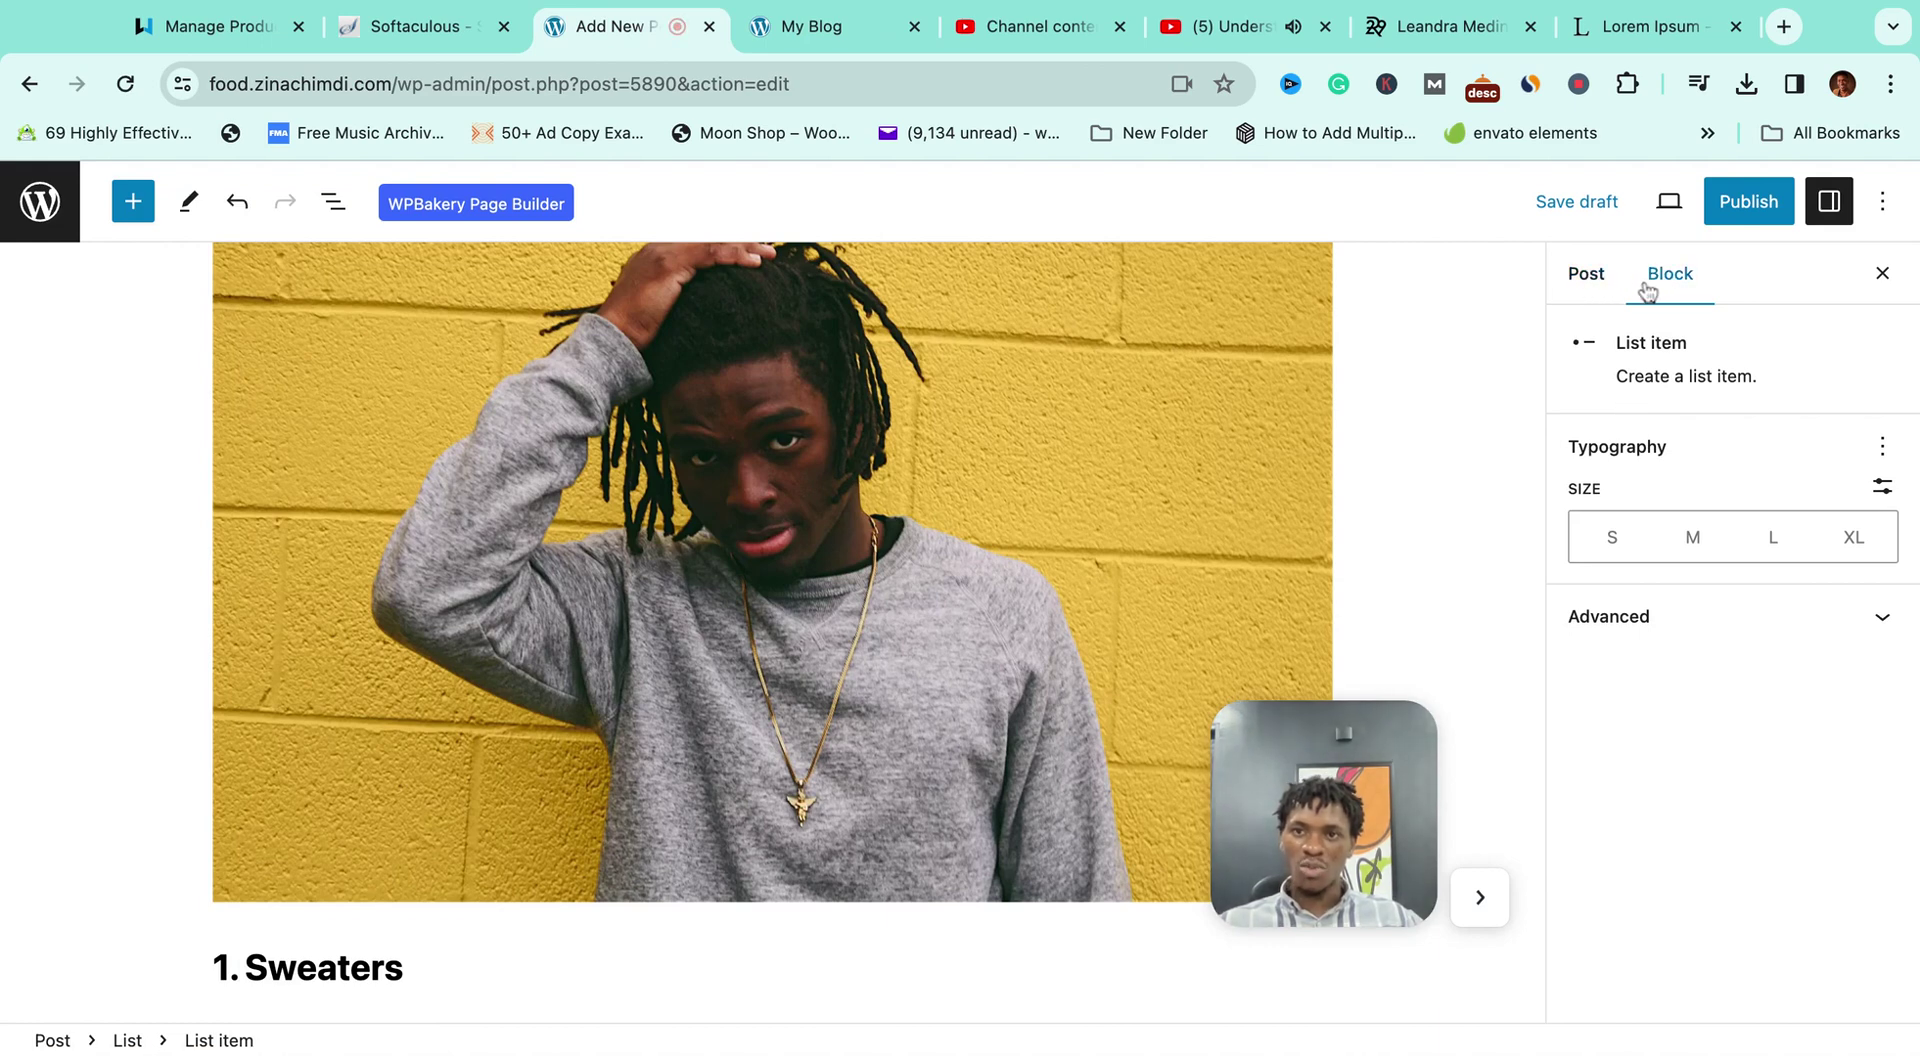
left_click(1602, 290)
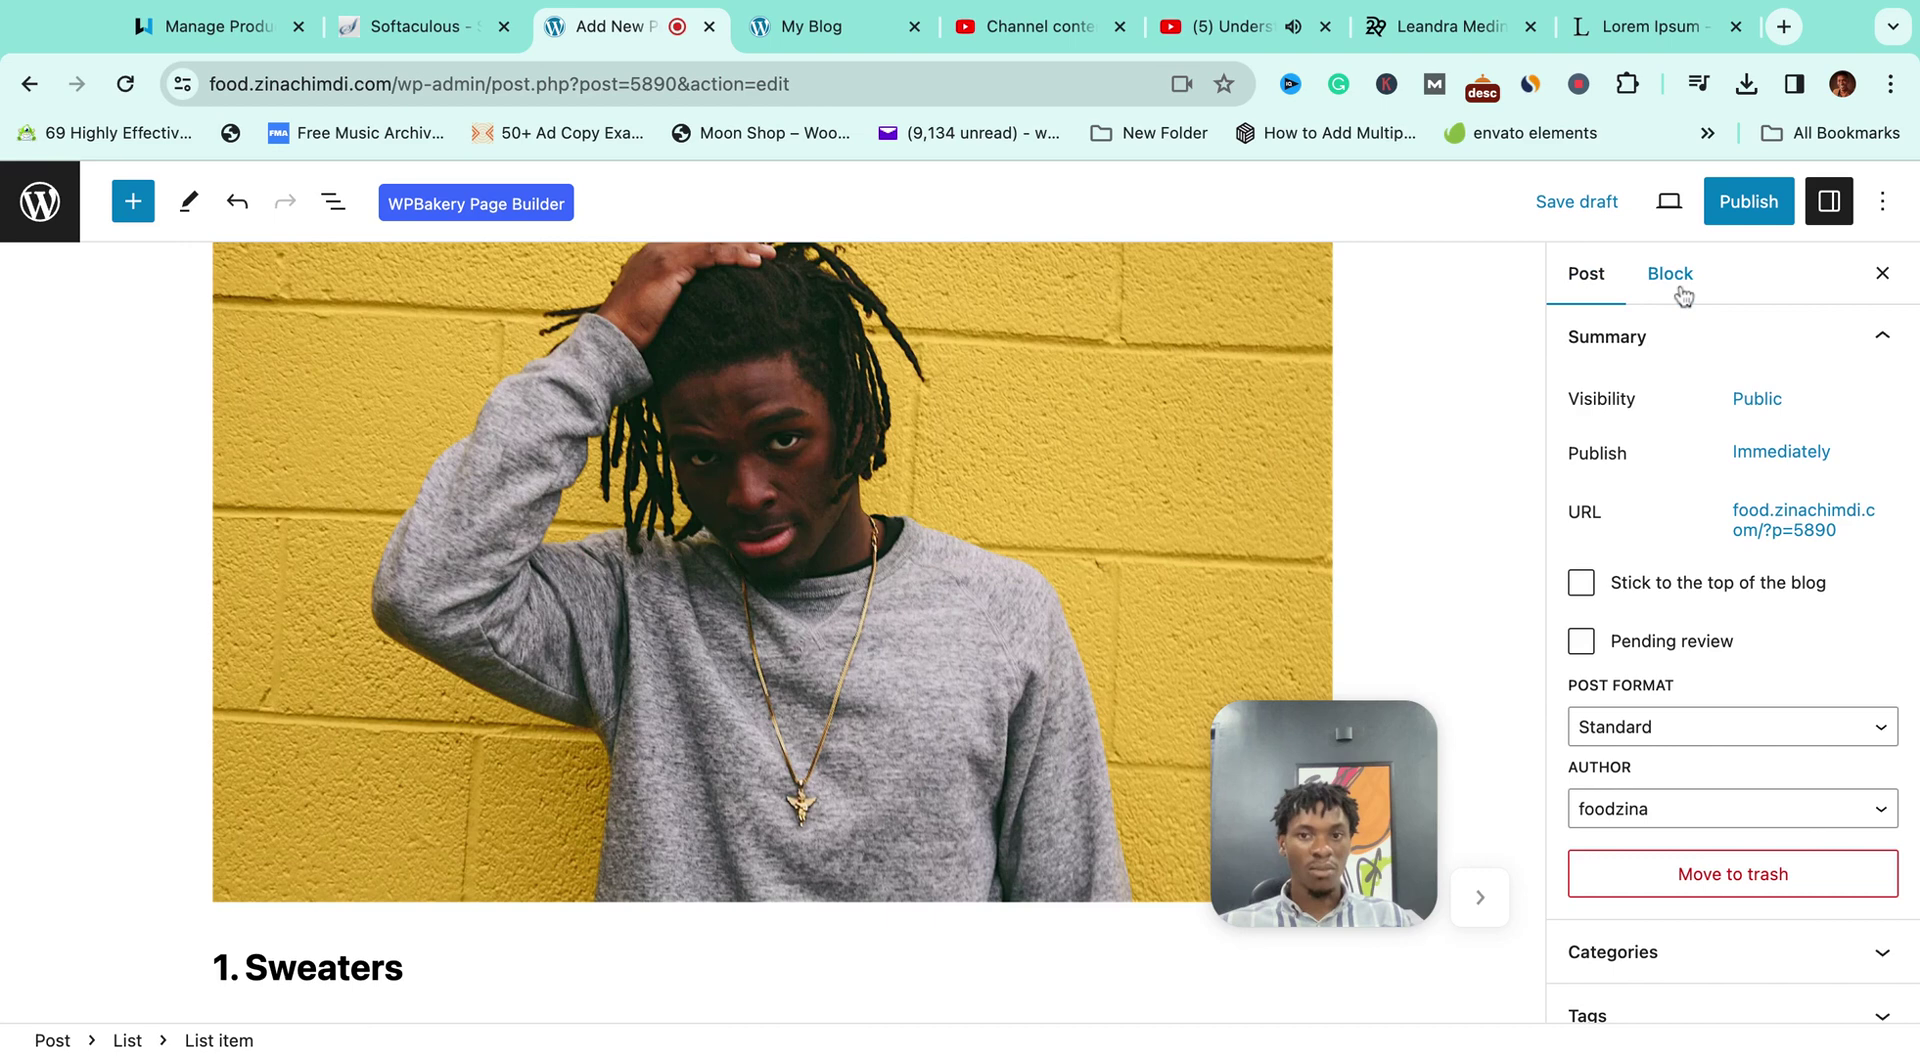
scroll(660, 596, "down", 4)
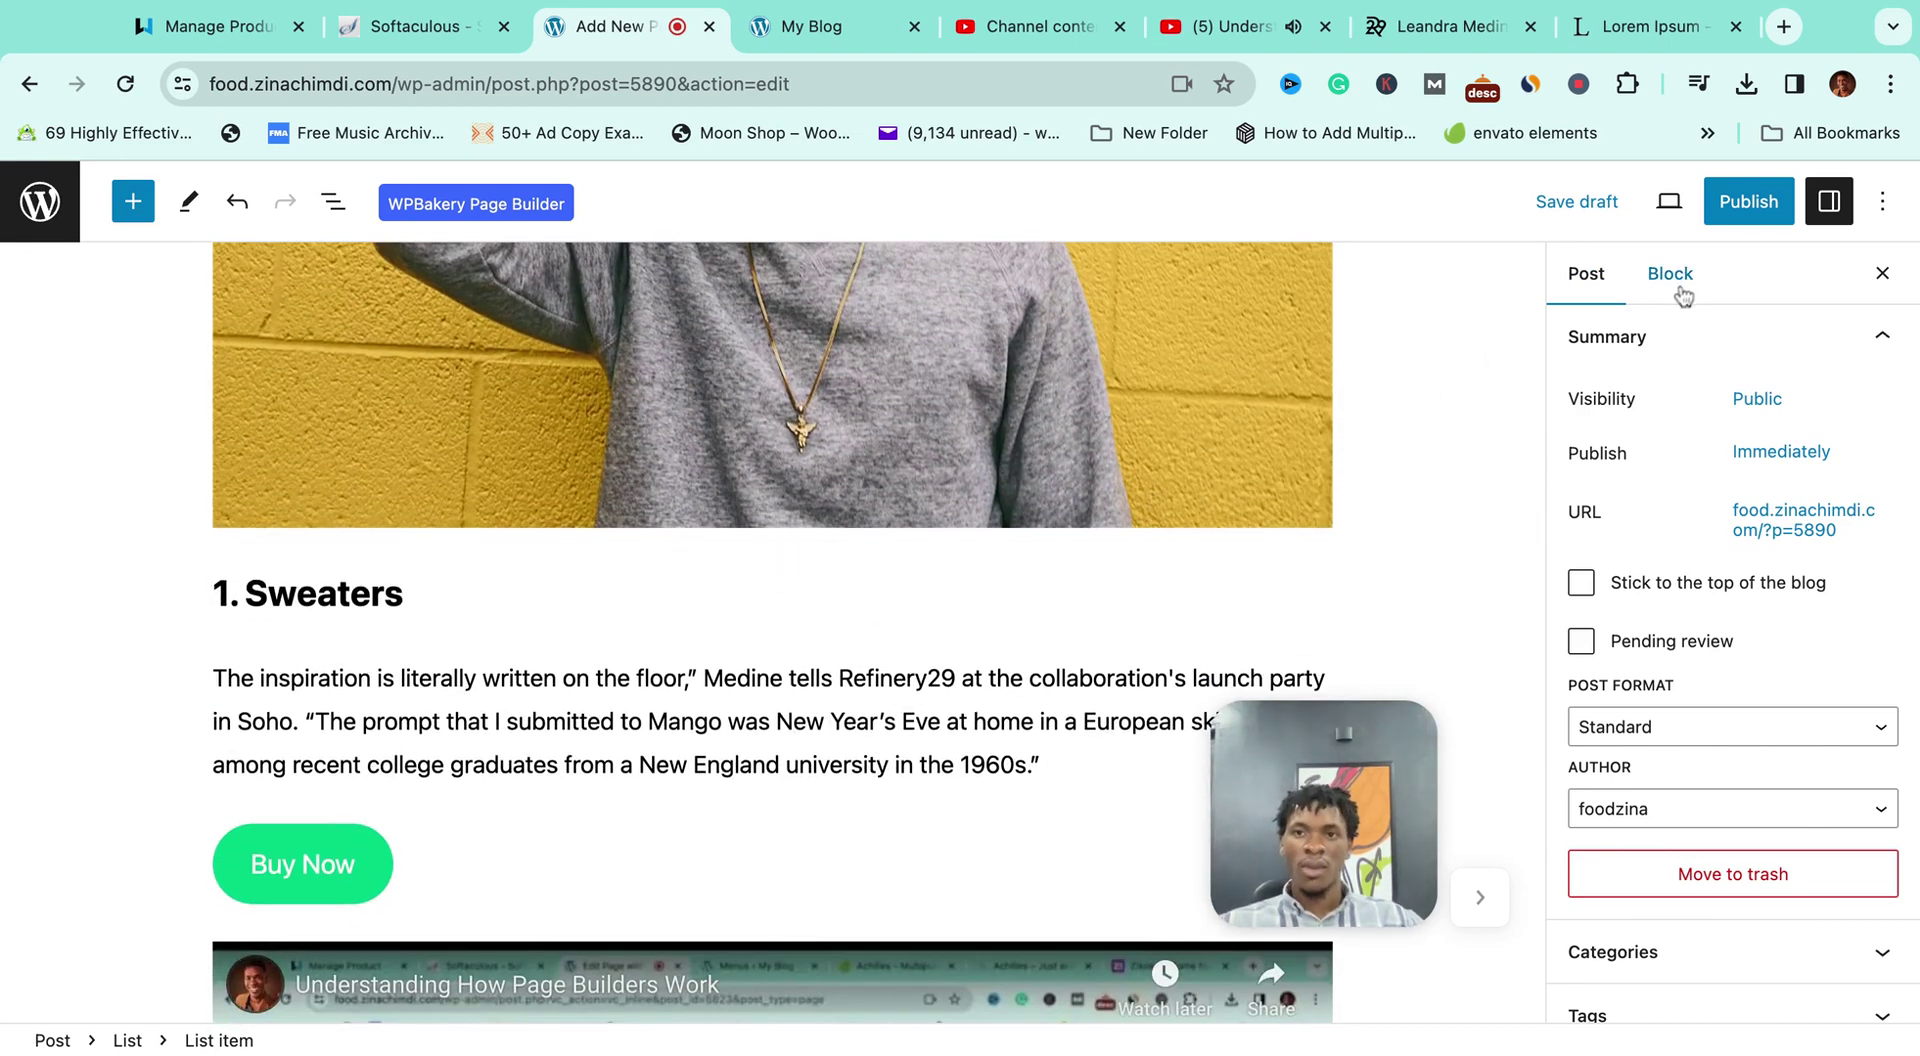
scroll(1666, 632, "down", 2)
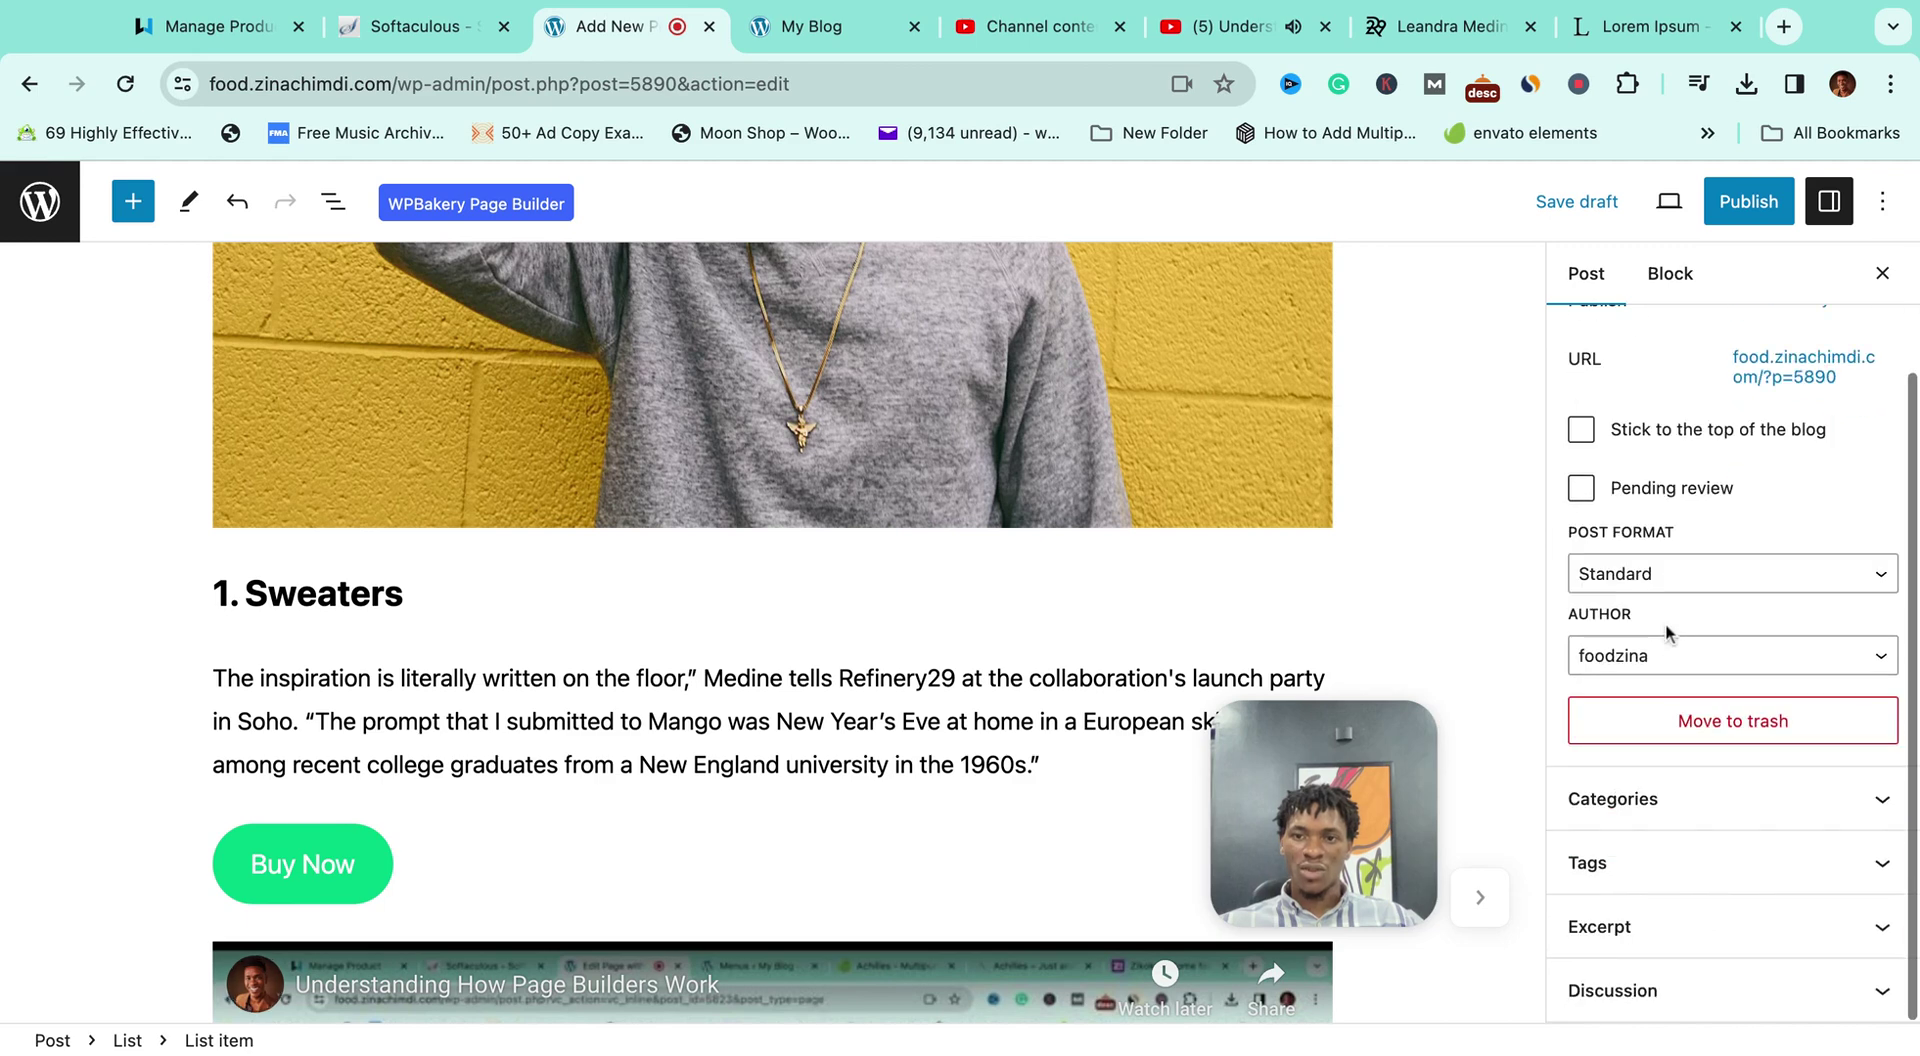
left_click(1801, 824)
left_click(1800, 824)
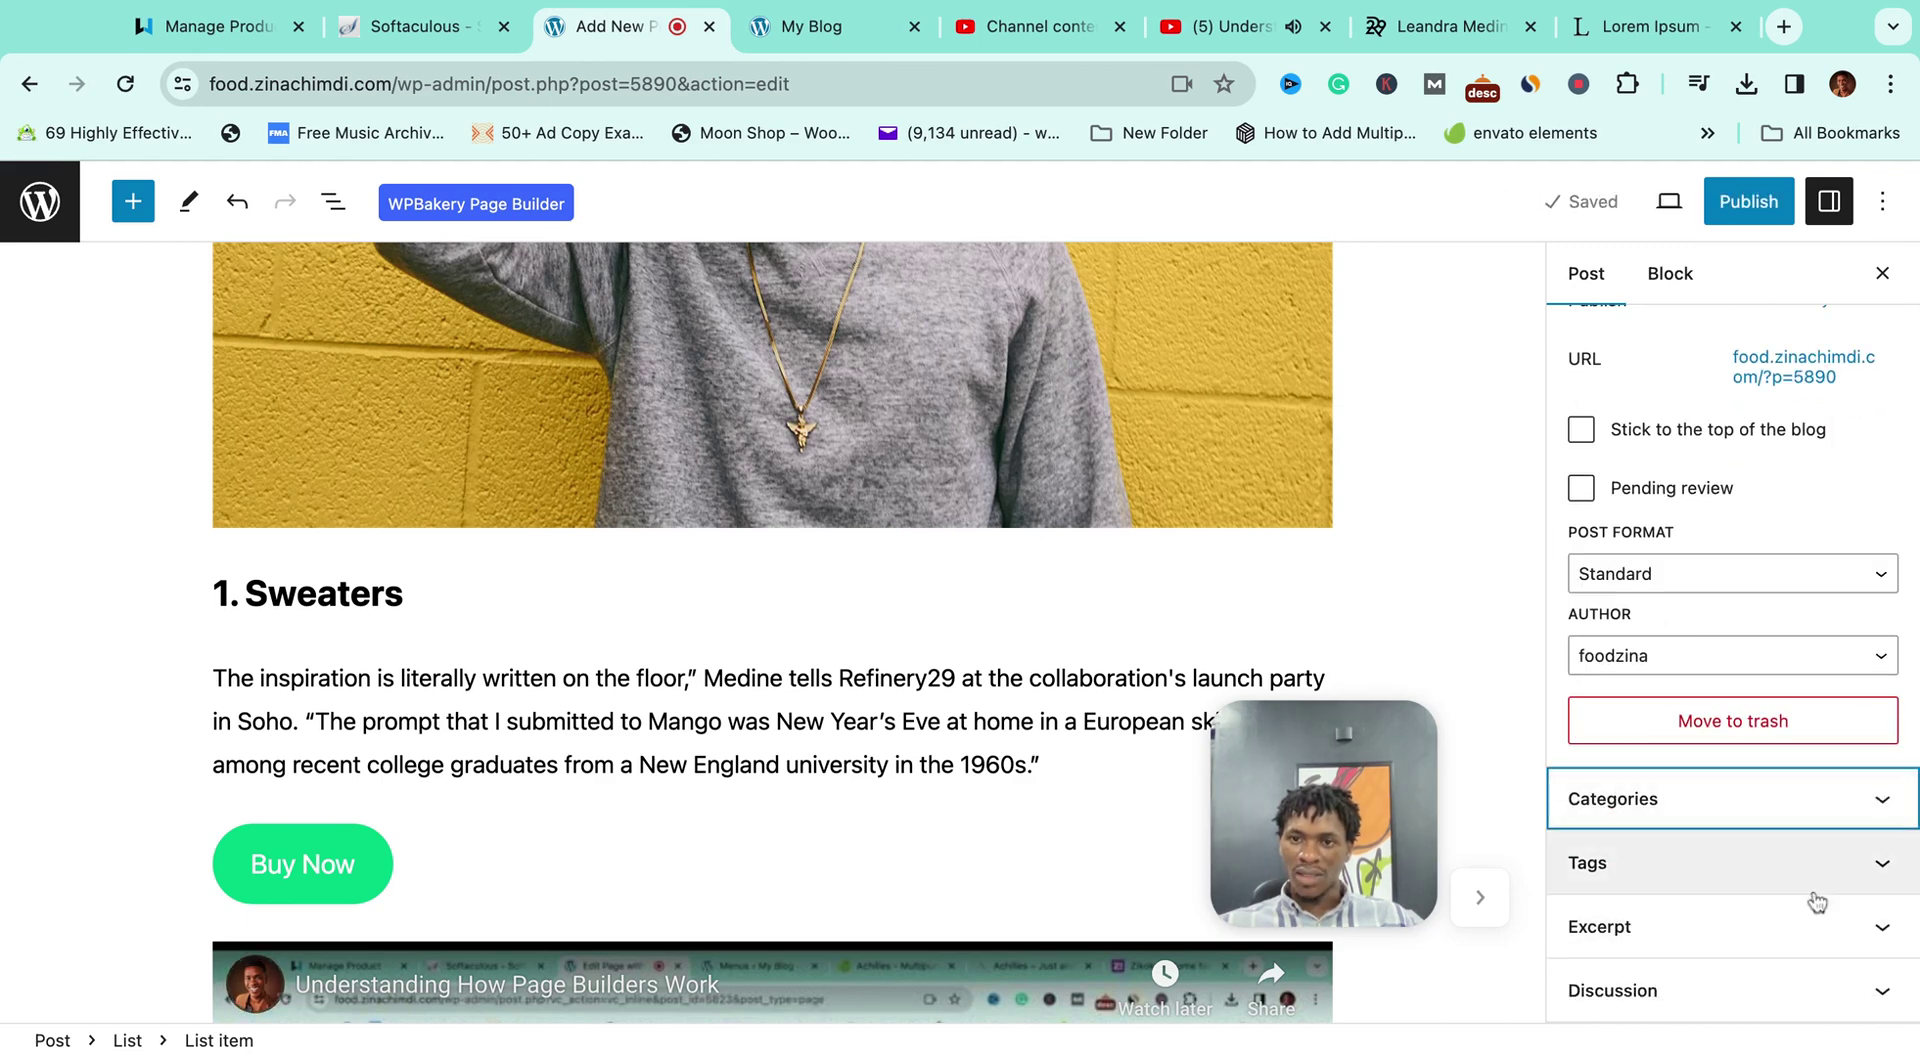
left_click(1815, 925)
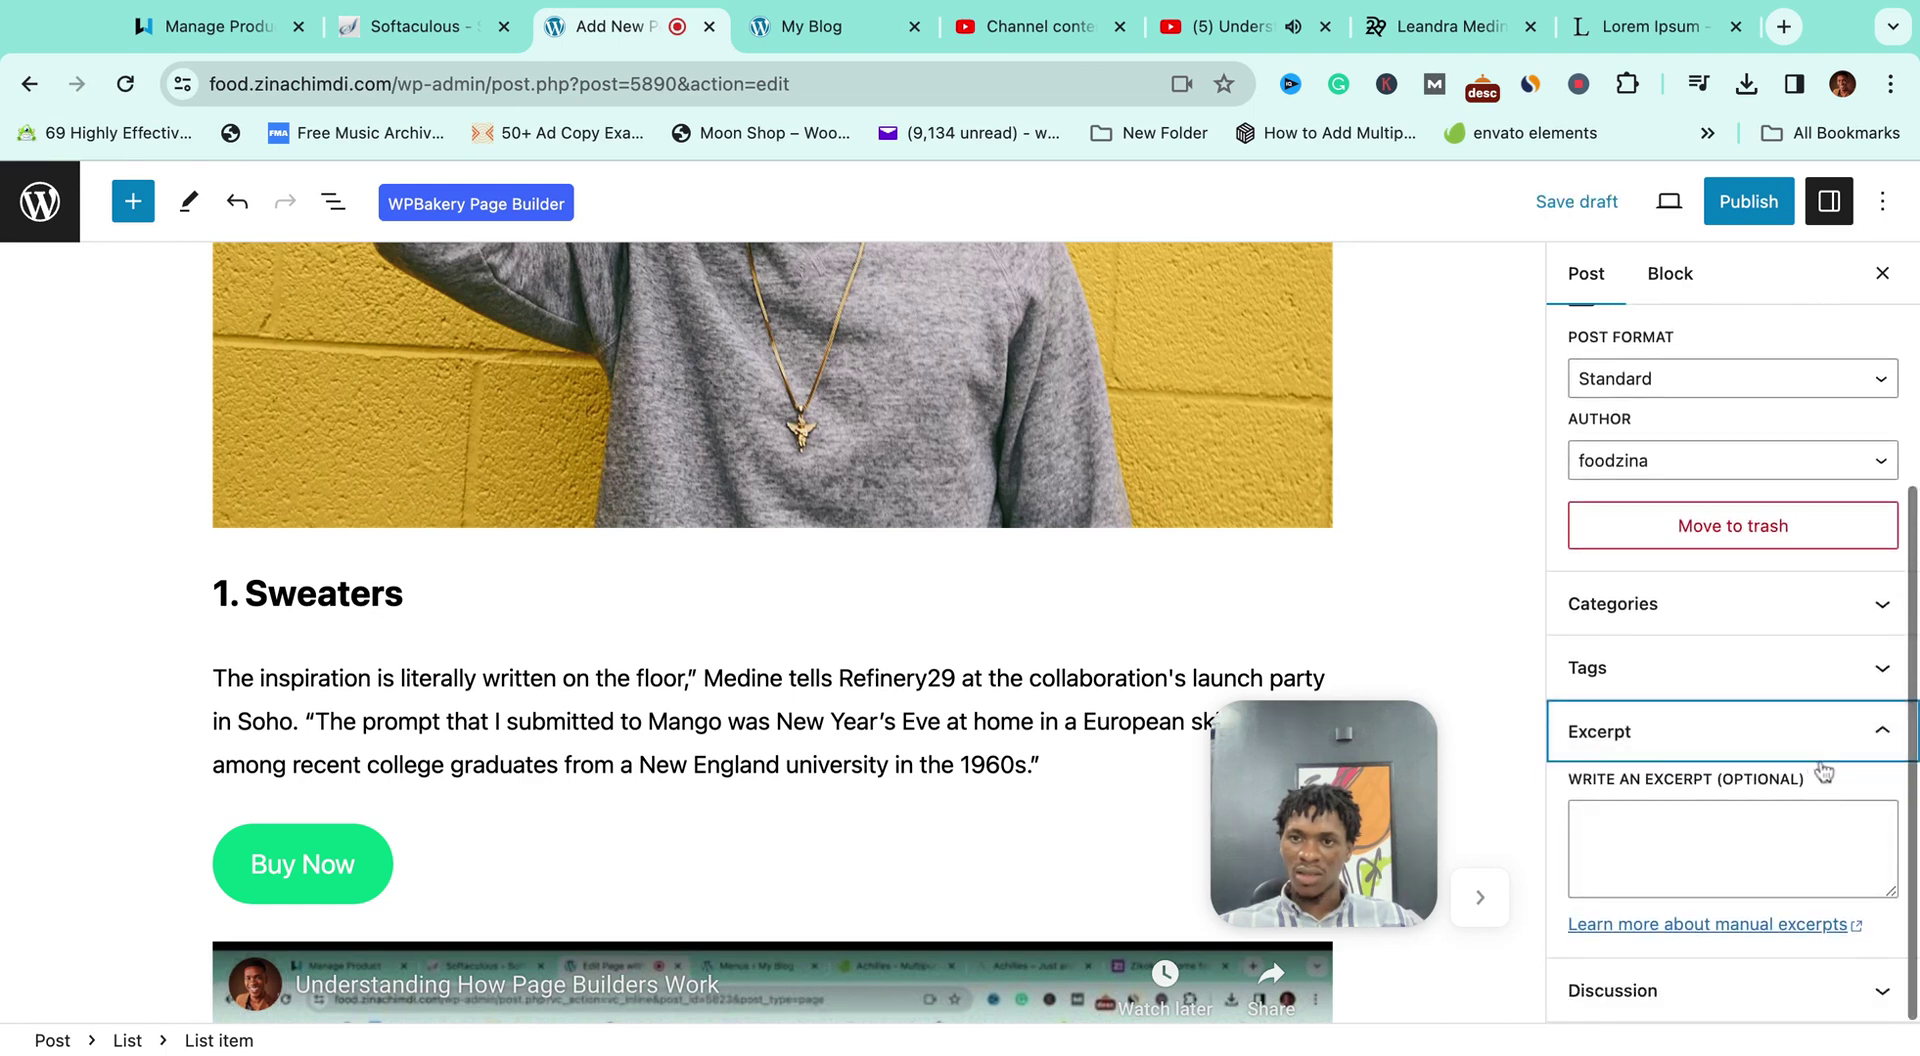
left_click(1828, 763)
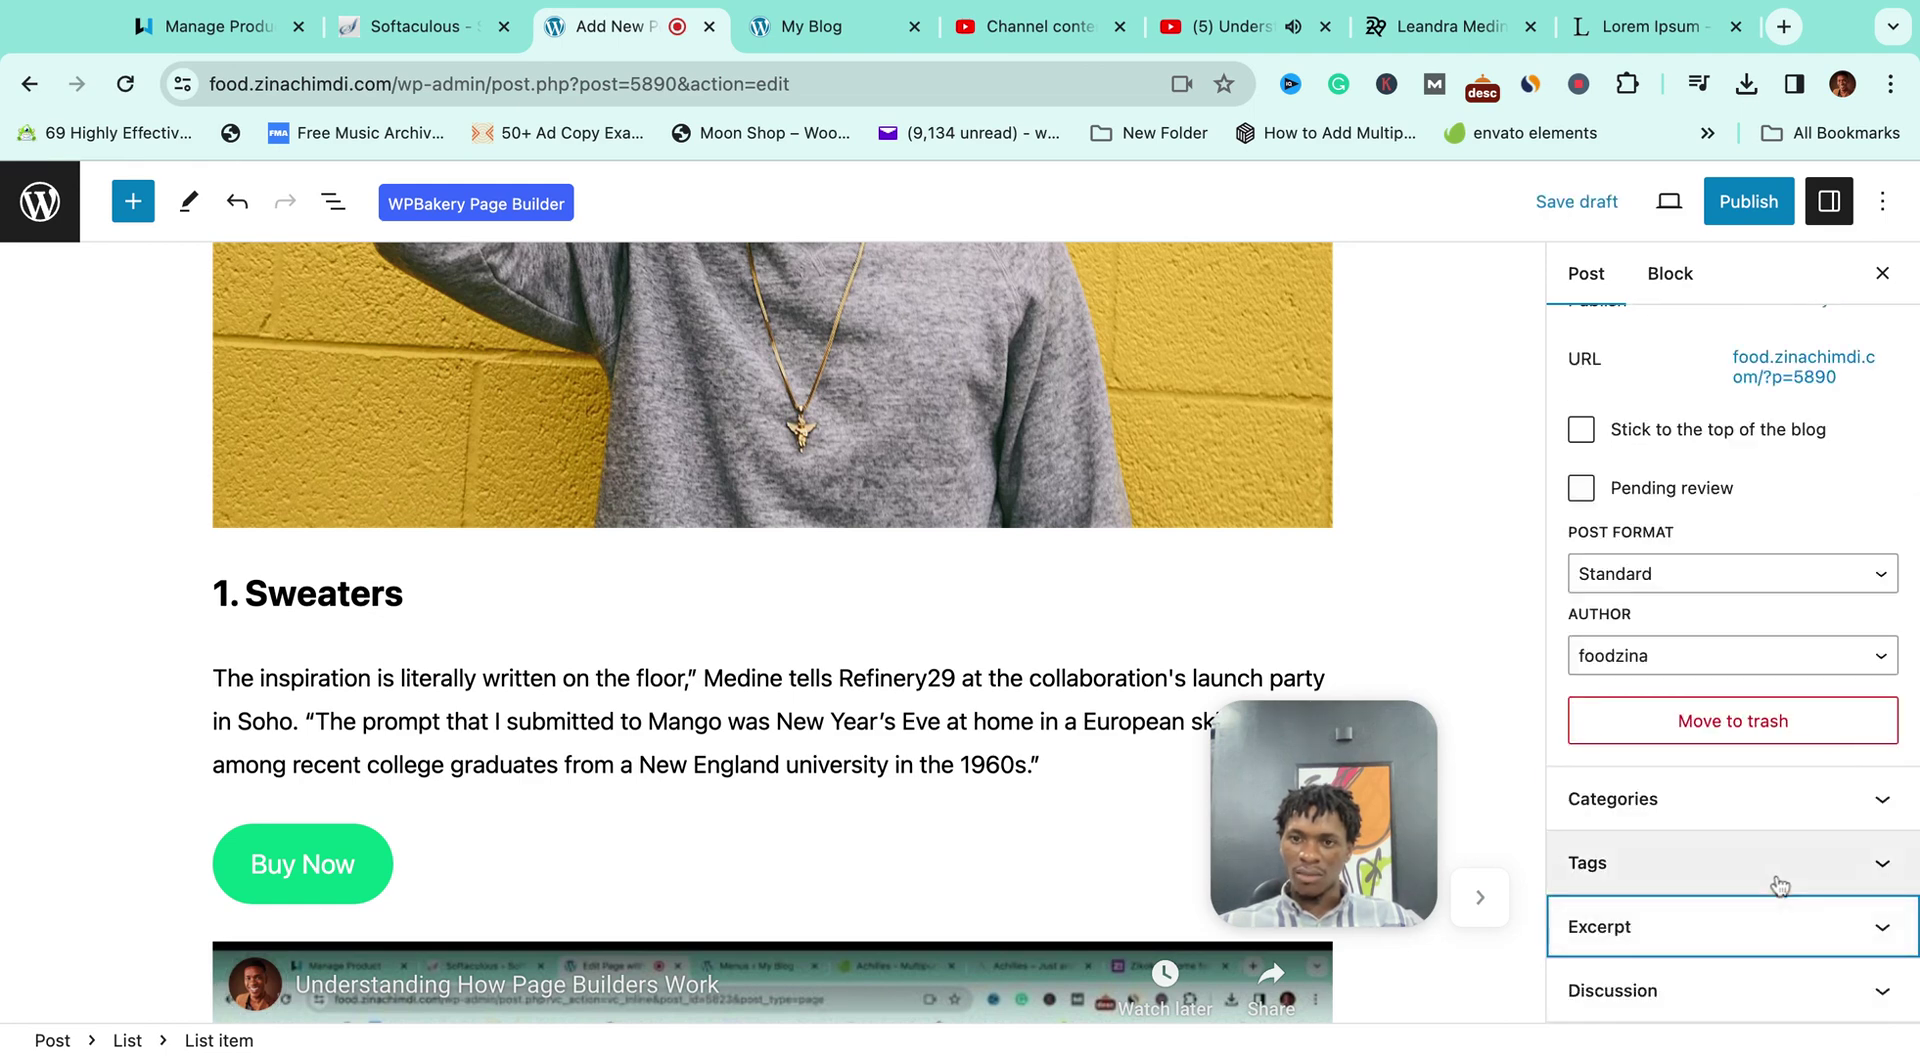
left_click(1772, 870)
left_click(1776, 843)
scroll(1780, 844, "up", 3)
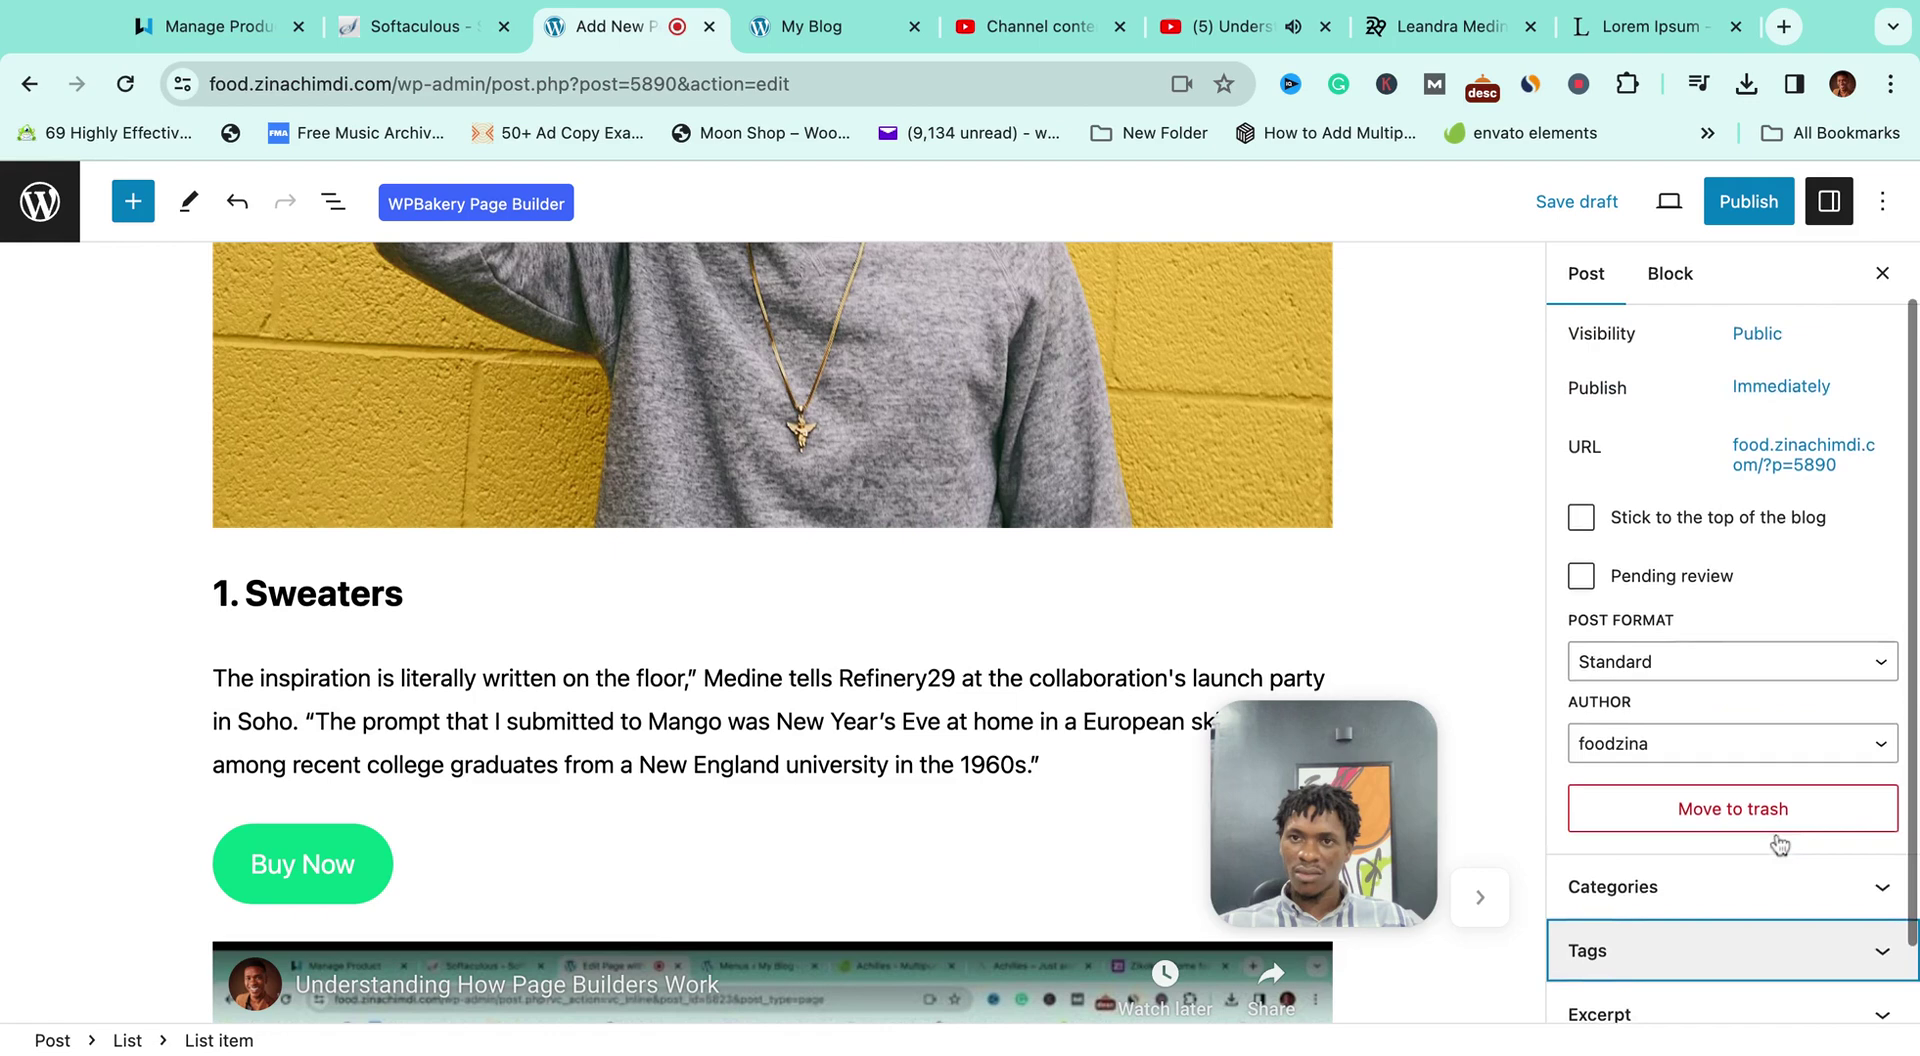
scroll(1699, 850, "down", 3)
left_click(1765, 1000)
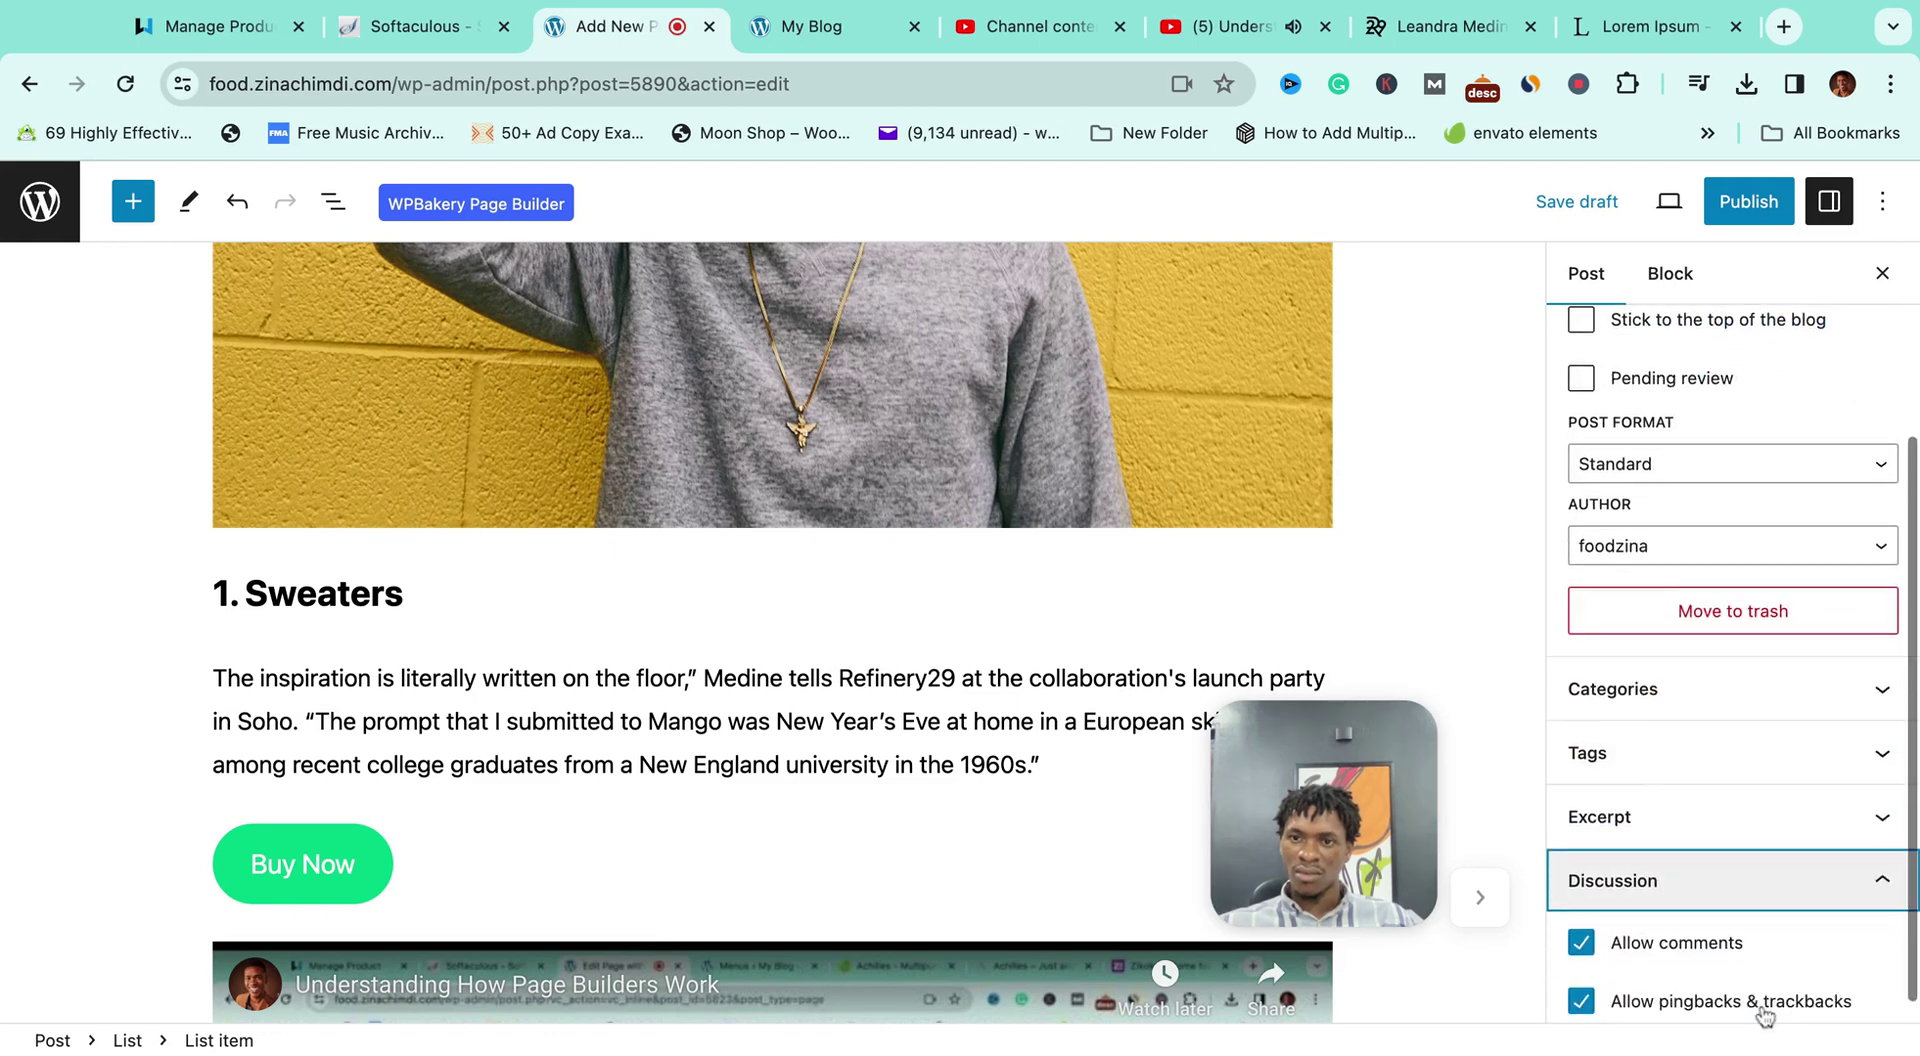
left_click(1750, 870)
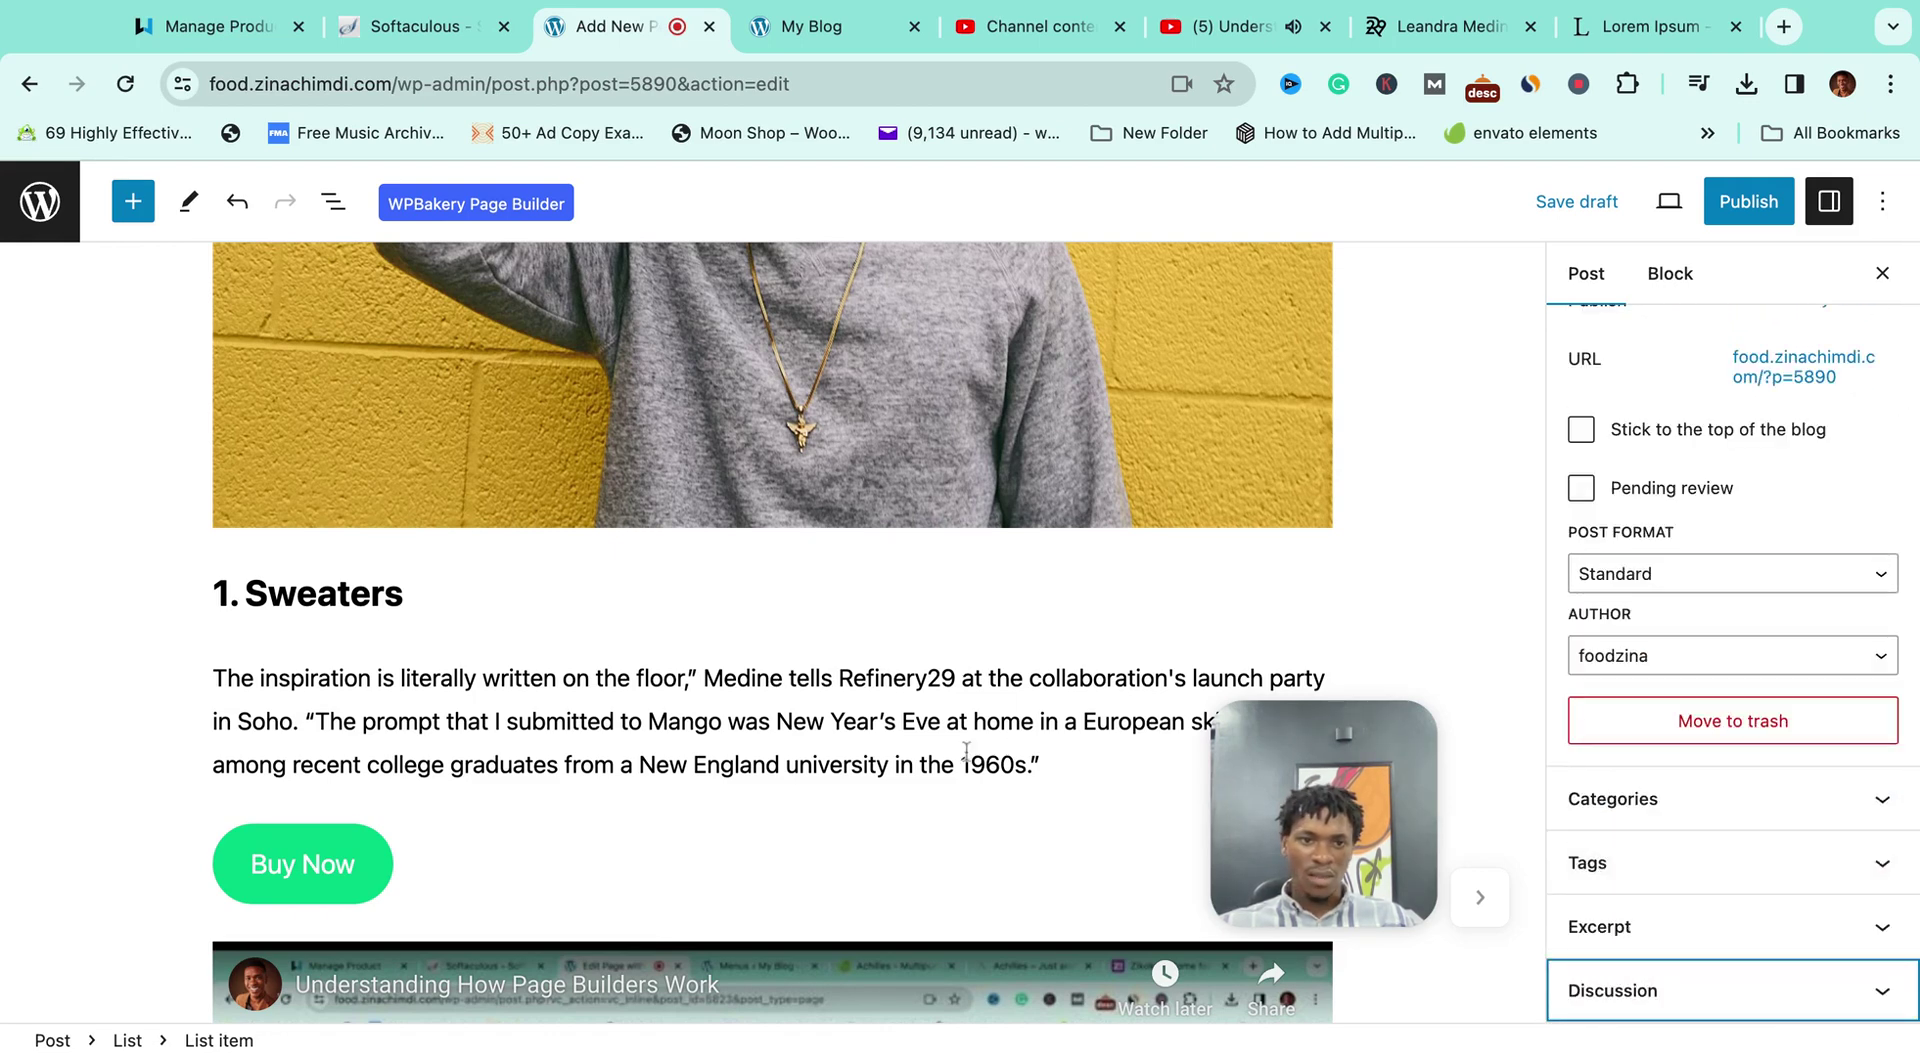
scroll(966, 750, "down", 10)
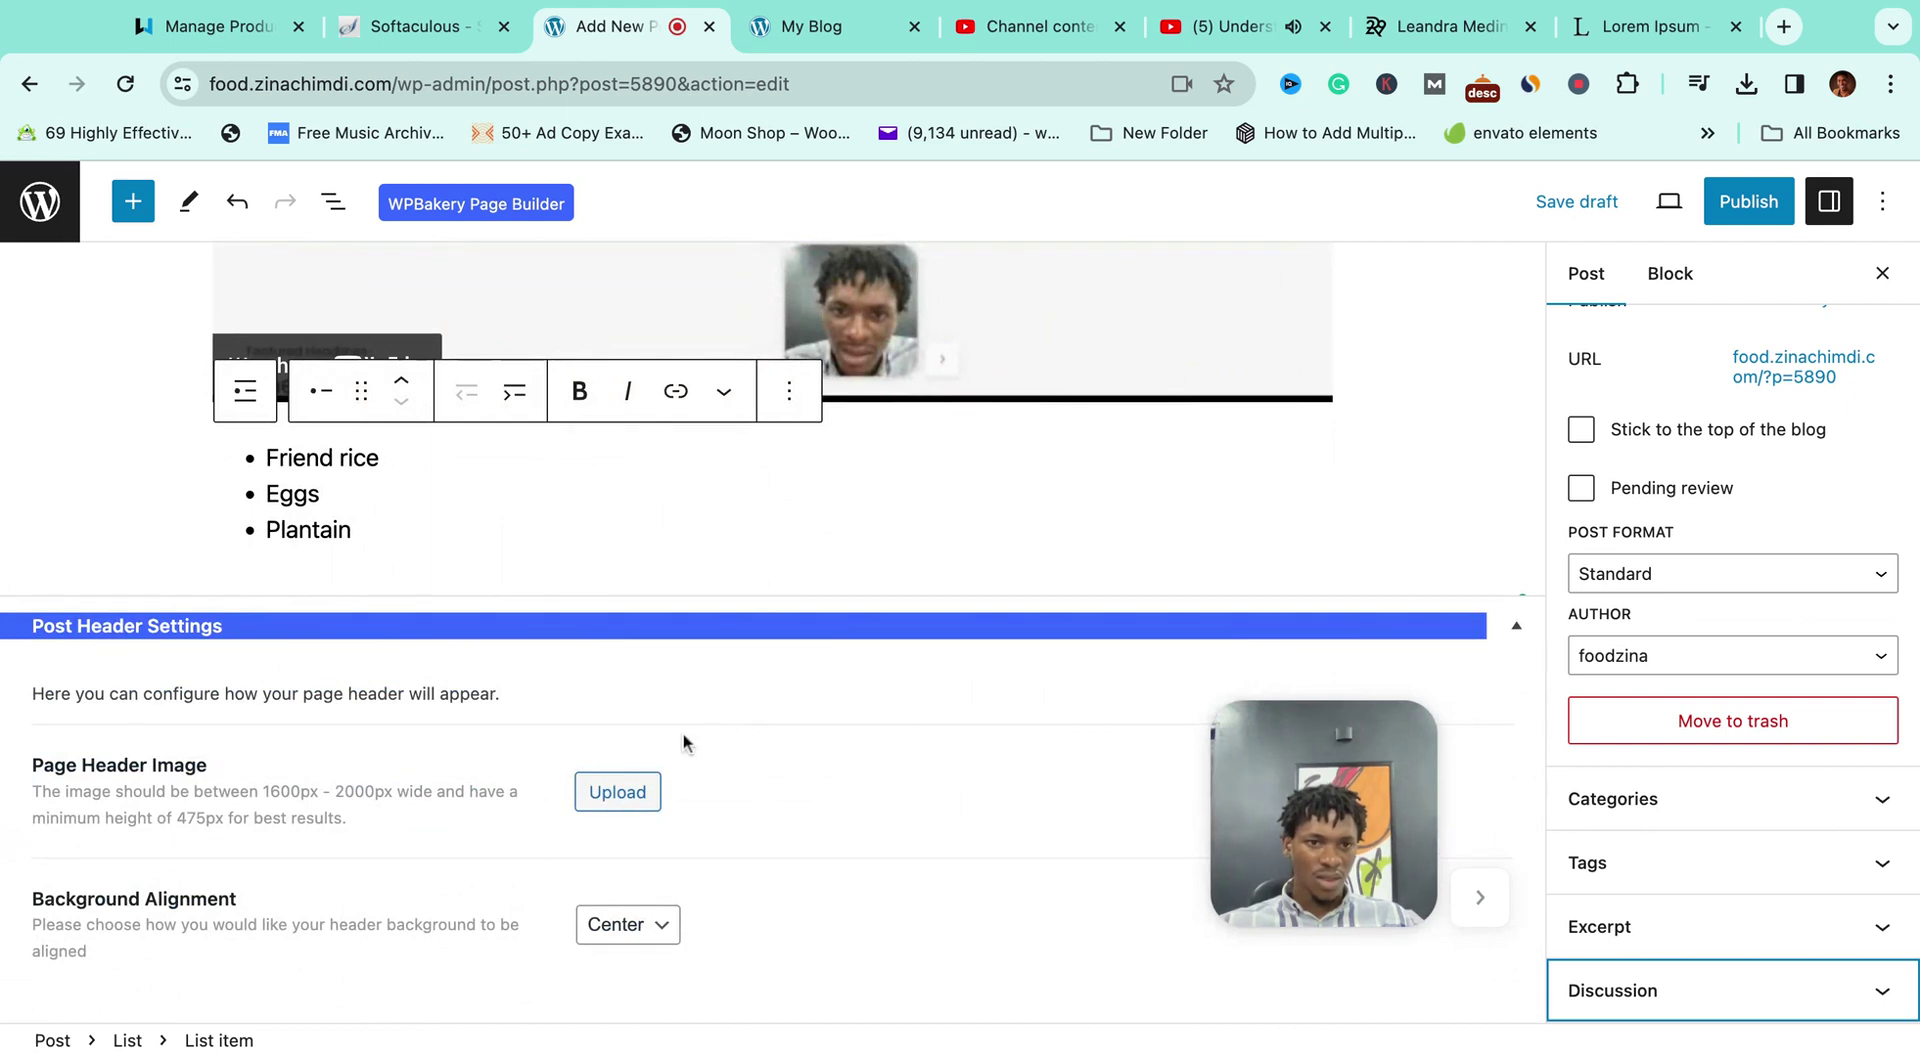
scroll(683, 740, "down", 3)
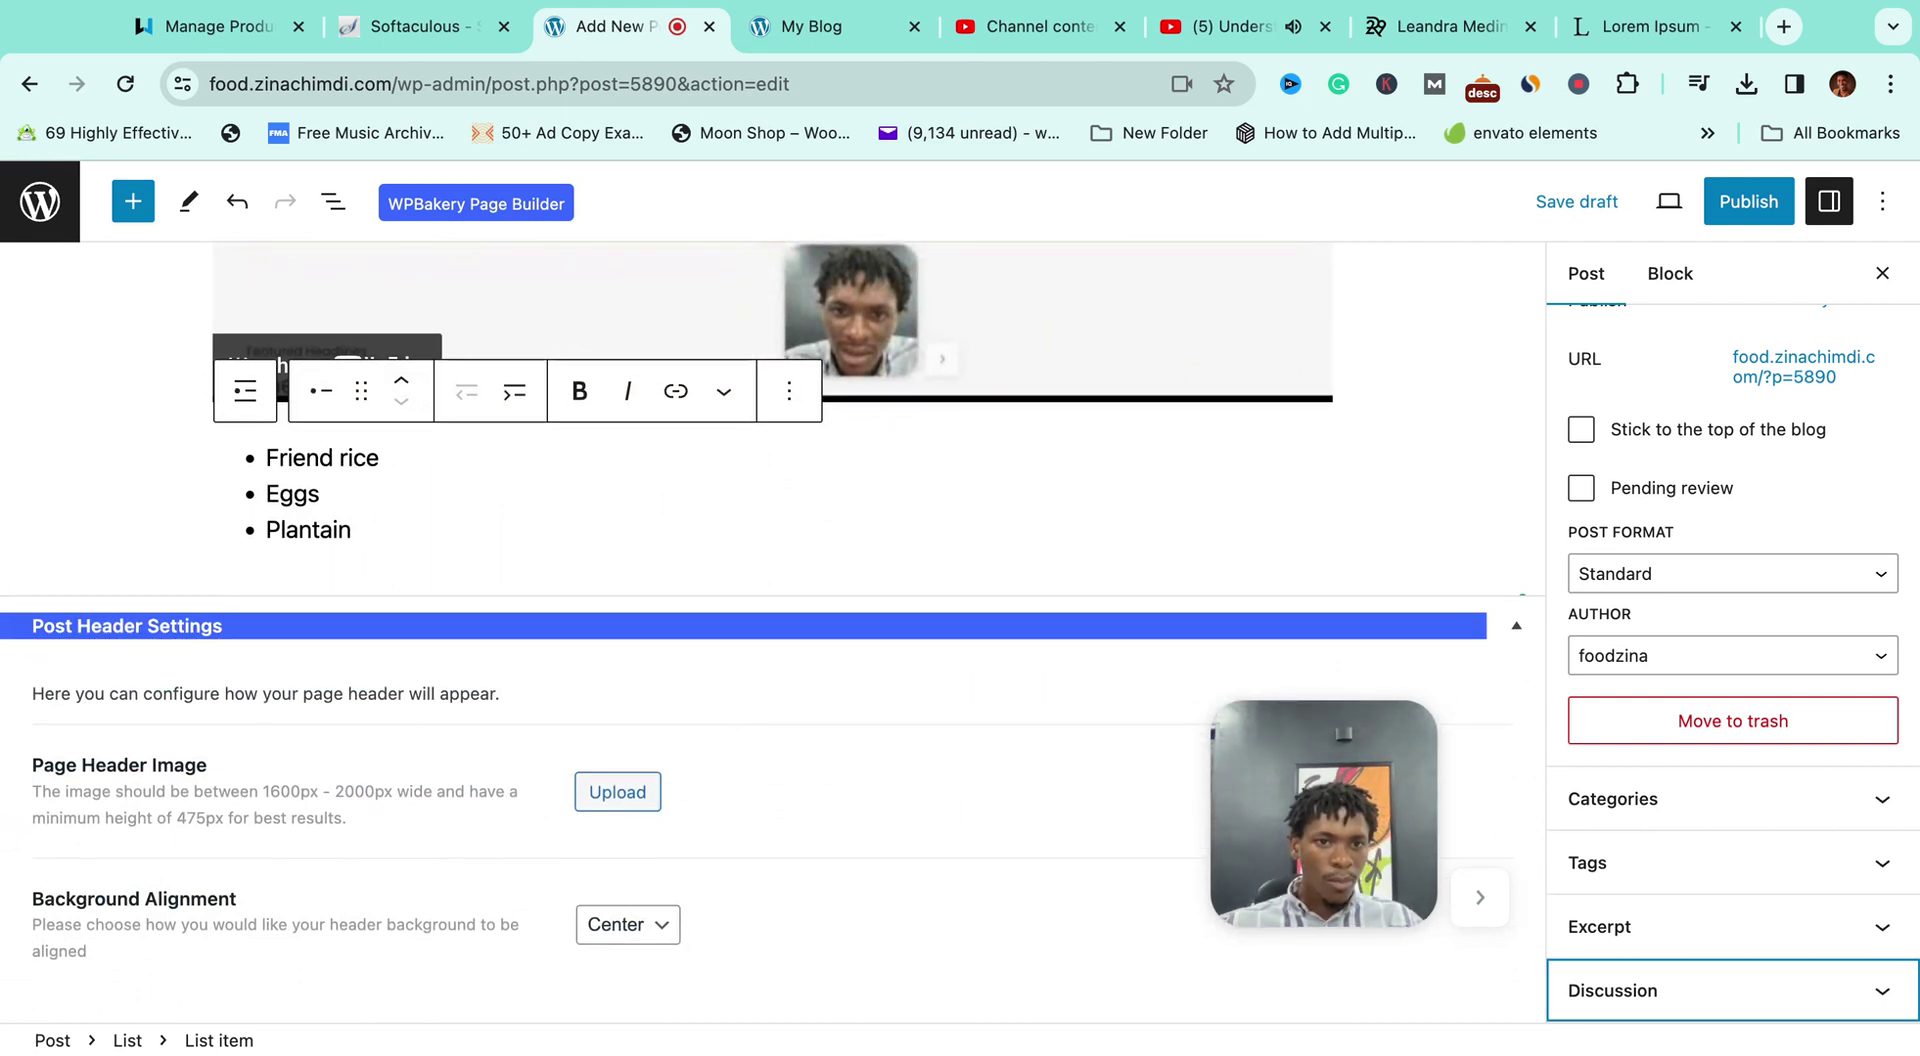
scroll(927, 555, "up", 6)
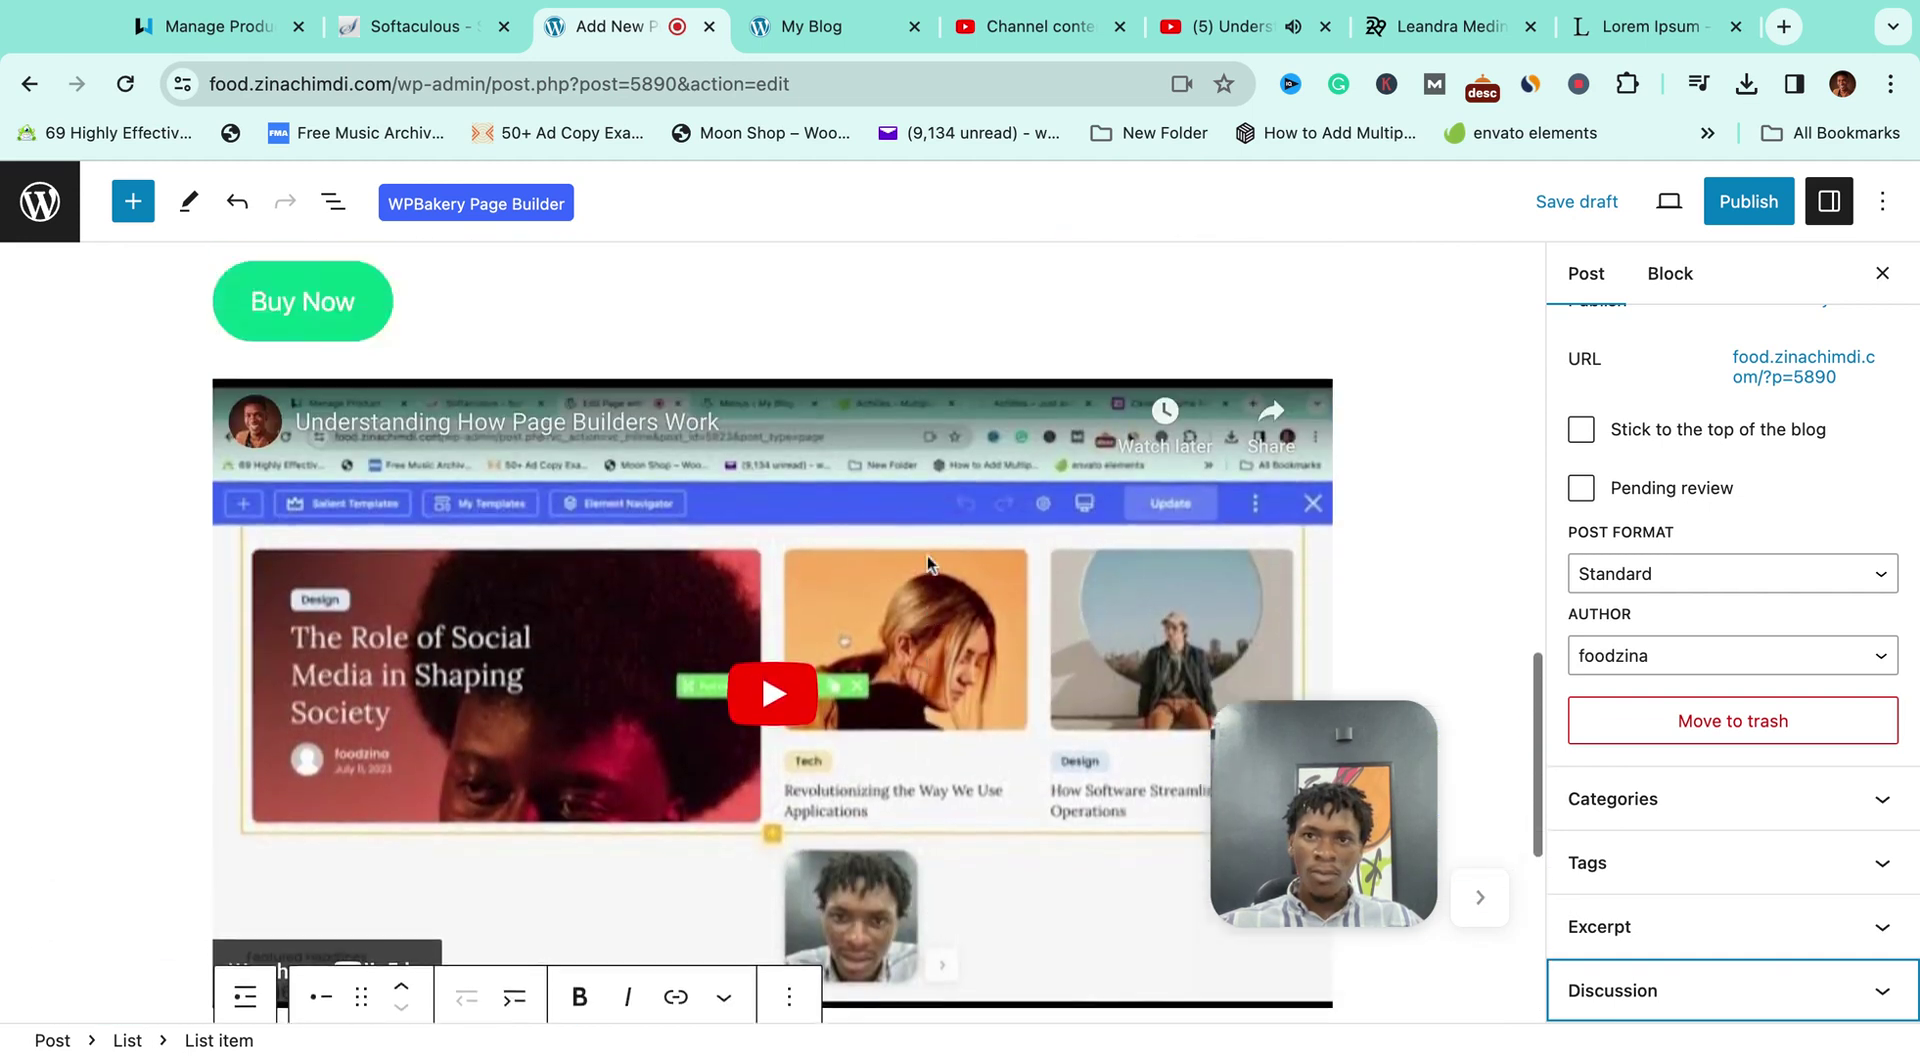
scroll(927, 555, "up", 2)
left_click(538, 206)
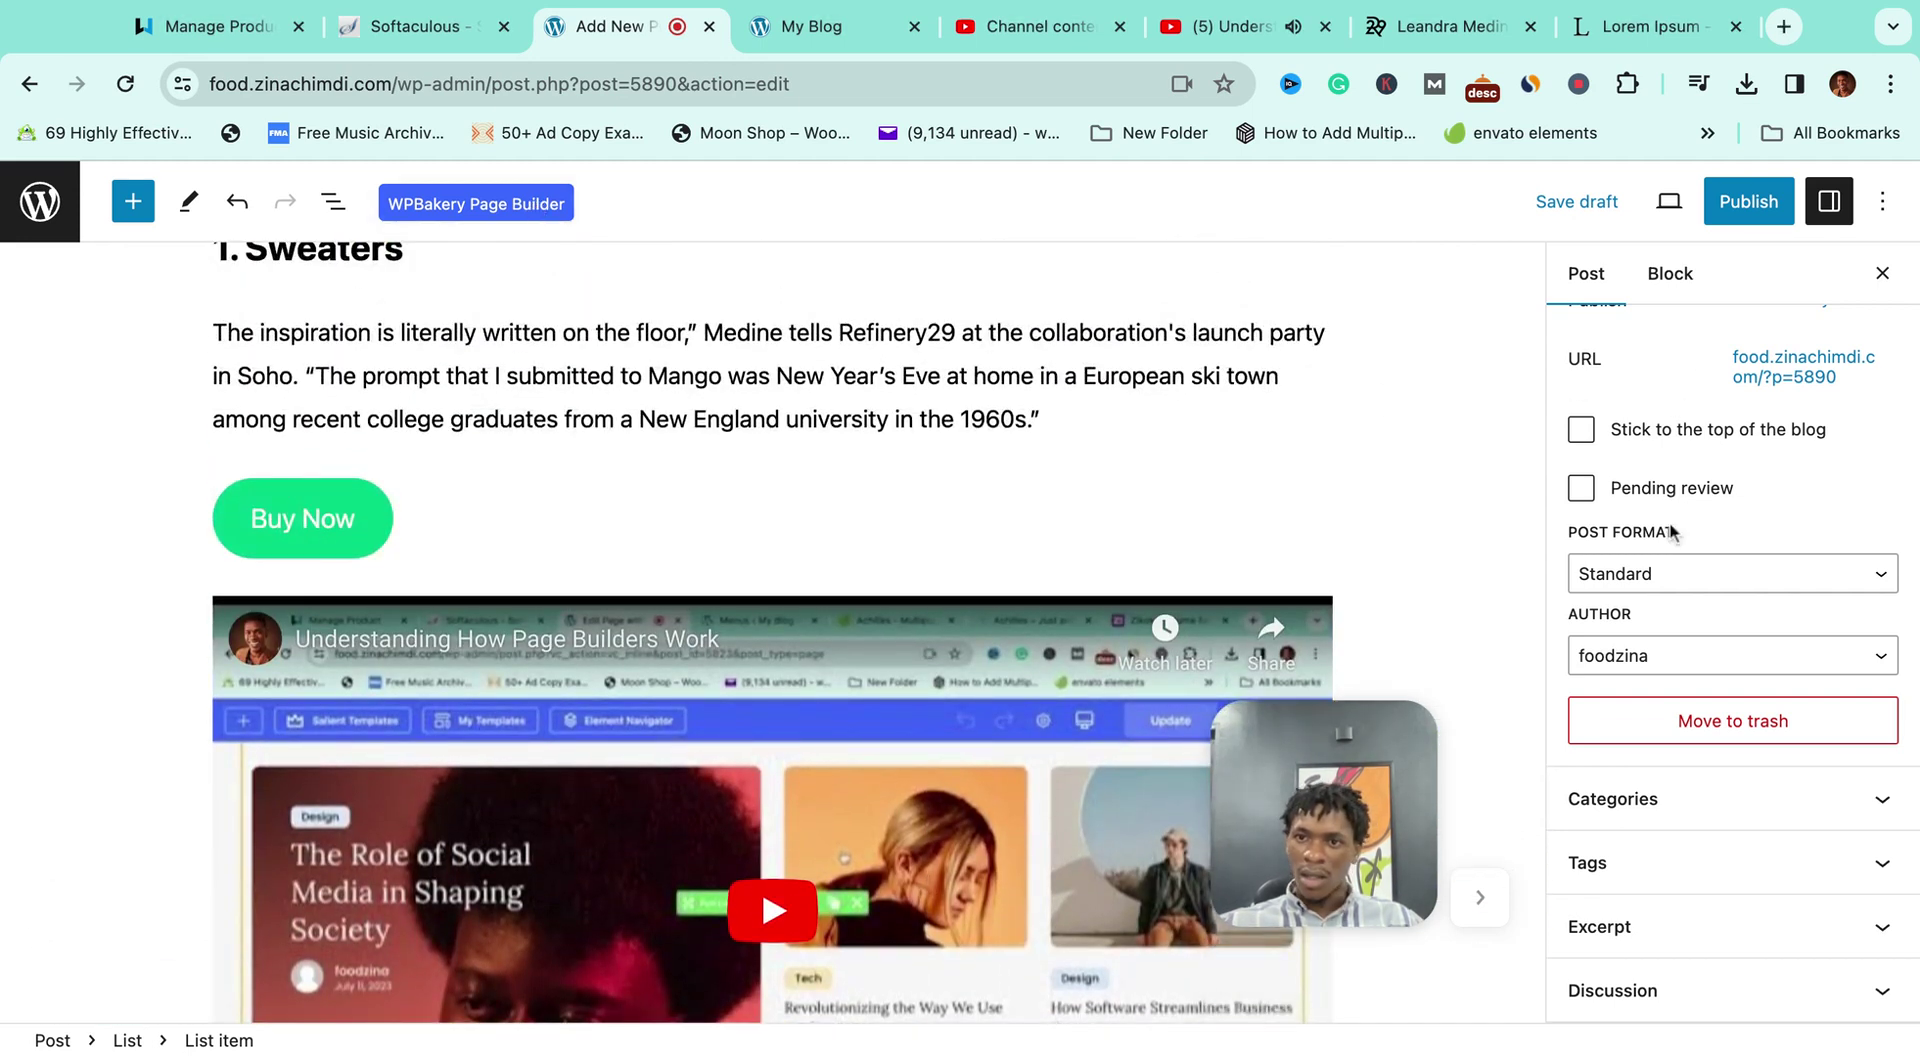
Step: Publish the Leandra Medine personal style post, confirming in the pre-publish panel
left_click(1730, 201)
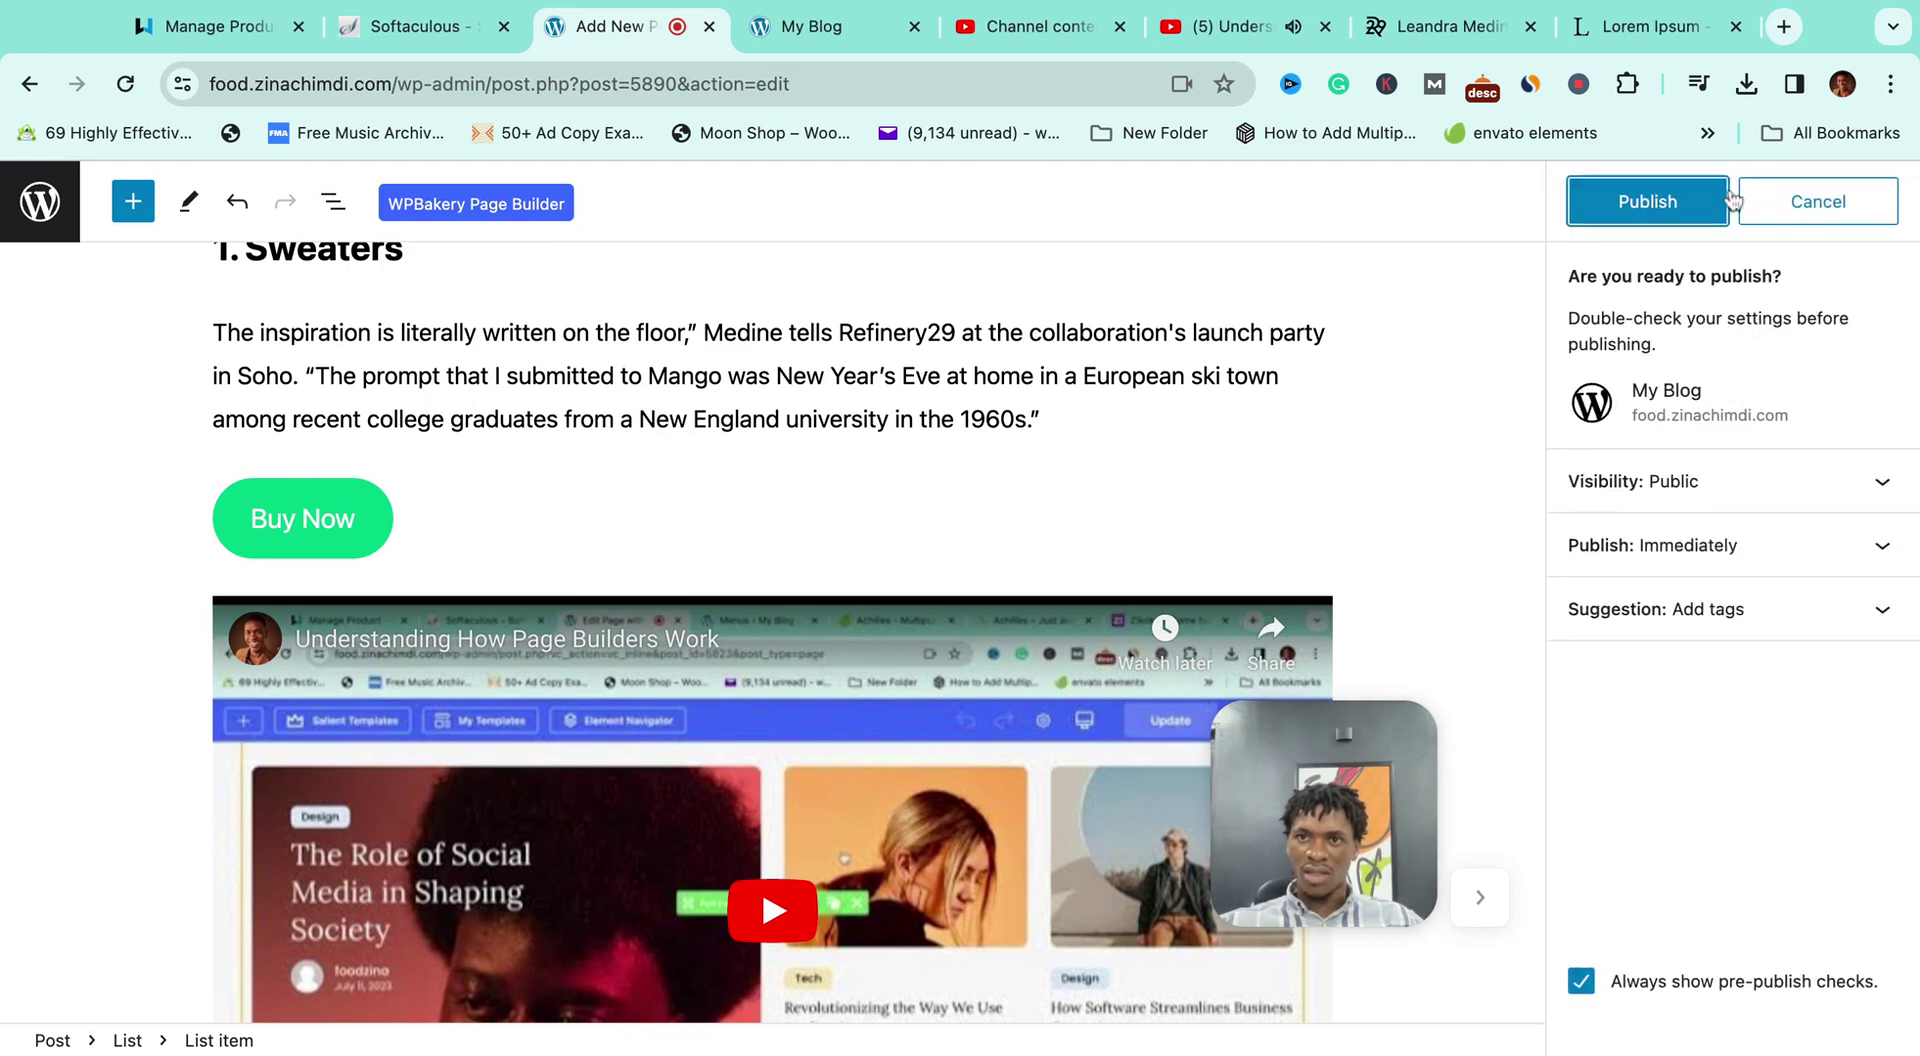
left_click(1646, 201)
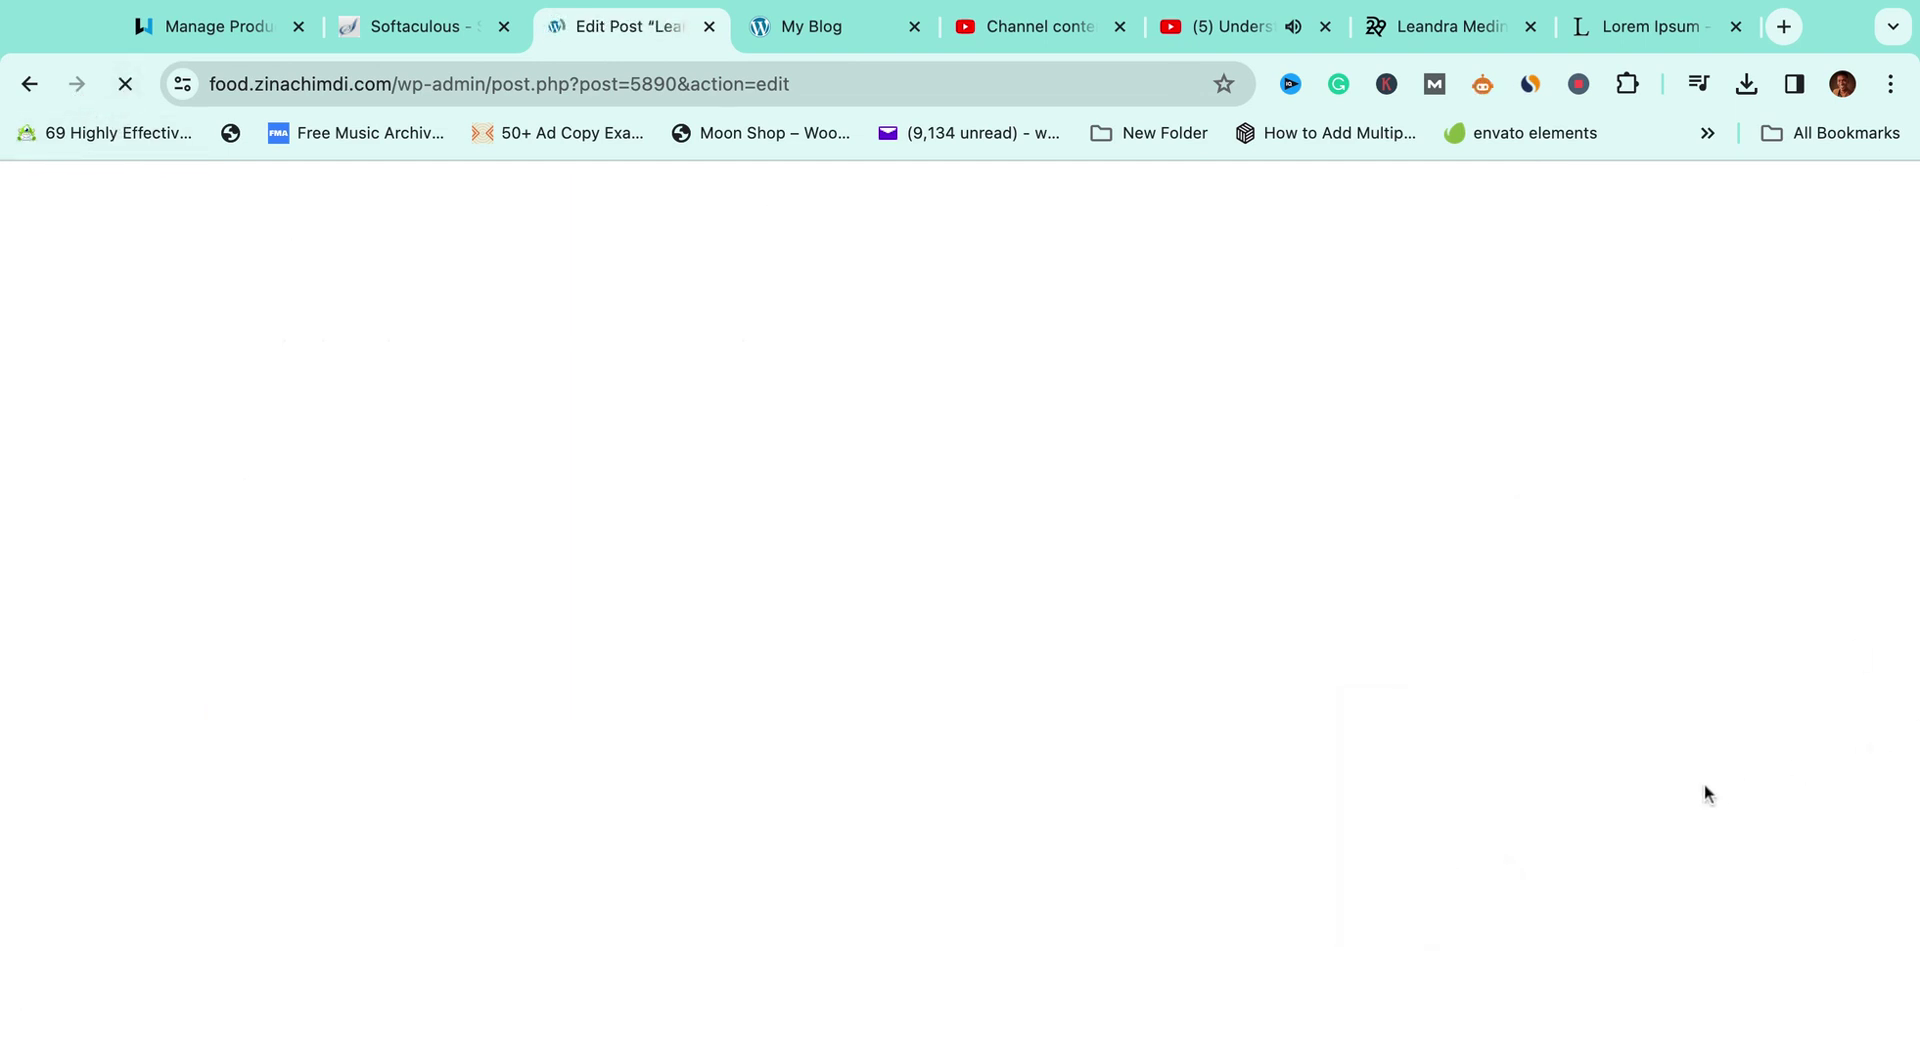
scroll(1705, 788, "down", 1)
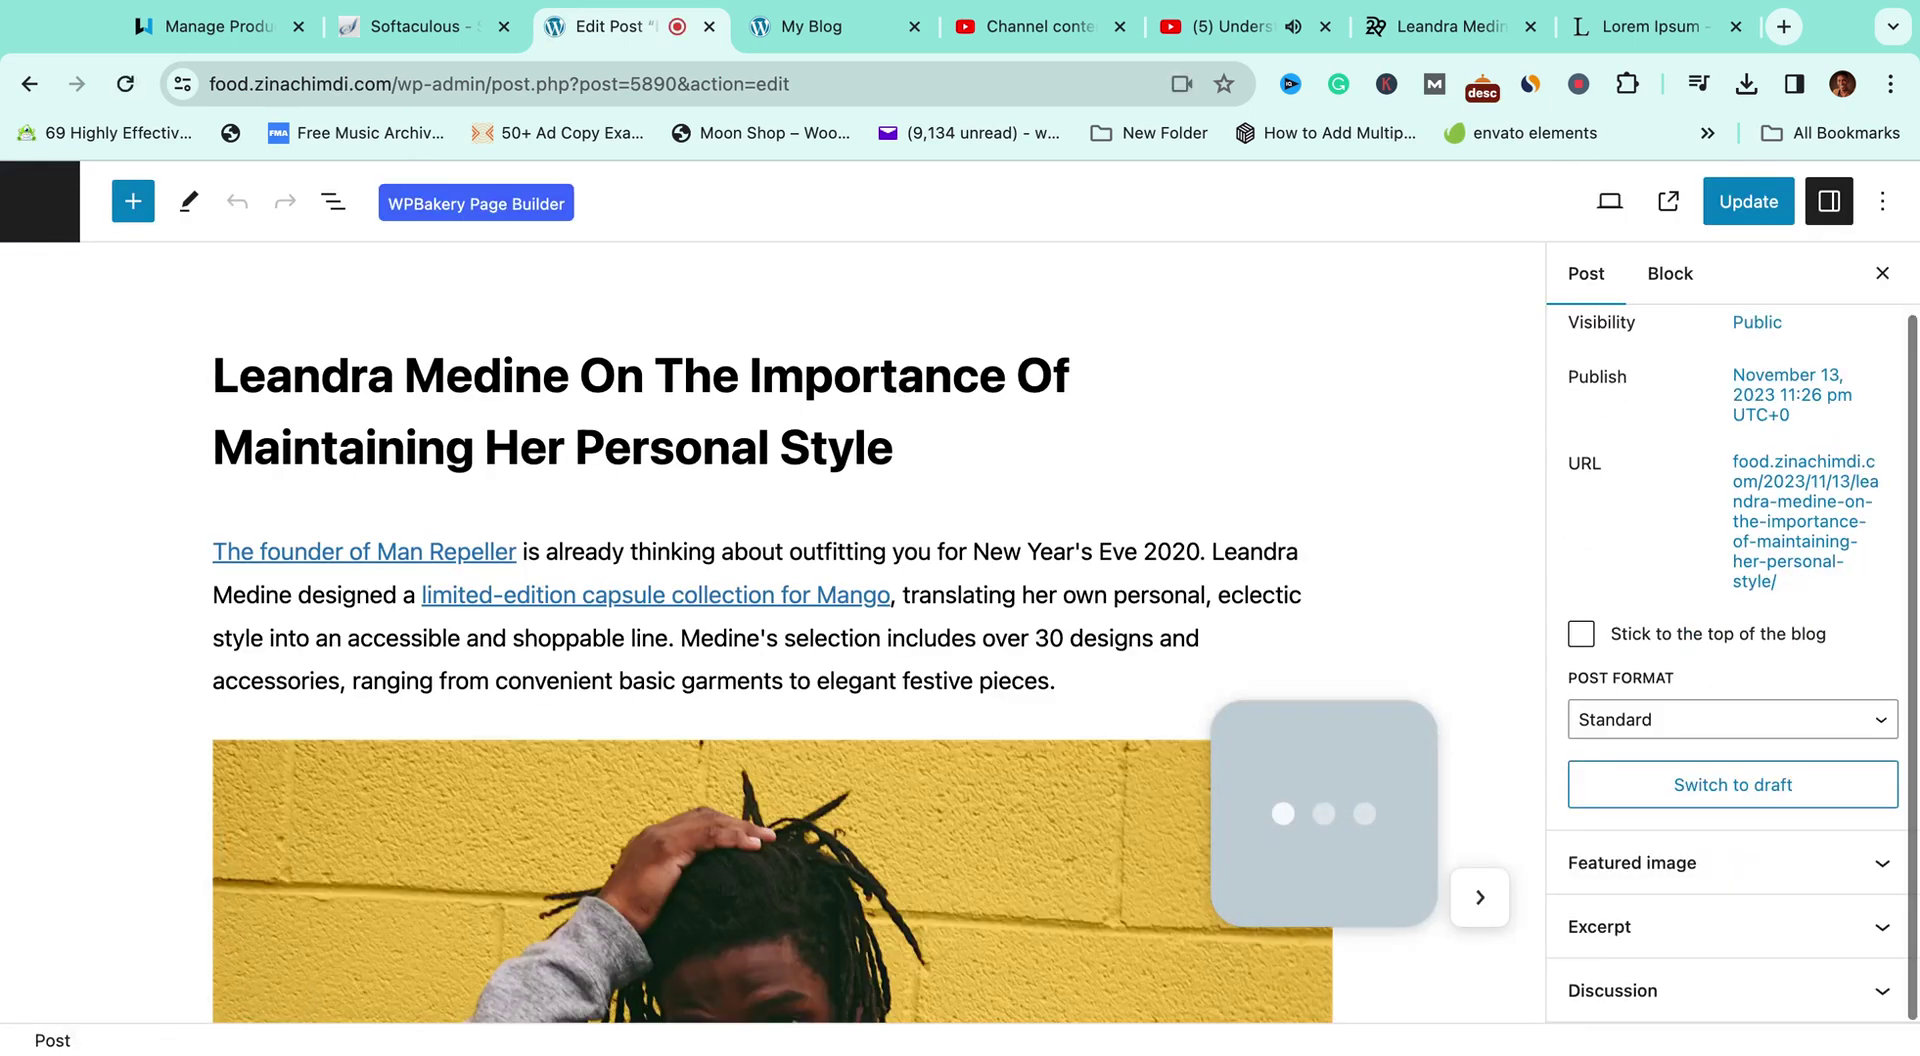
Step: Set the yellow-wall portrait as featured image, update the post, and view My Blog
scroll(1789, 966, "down", 2)
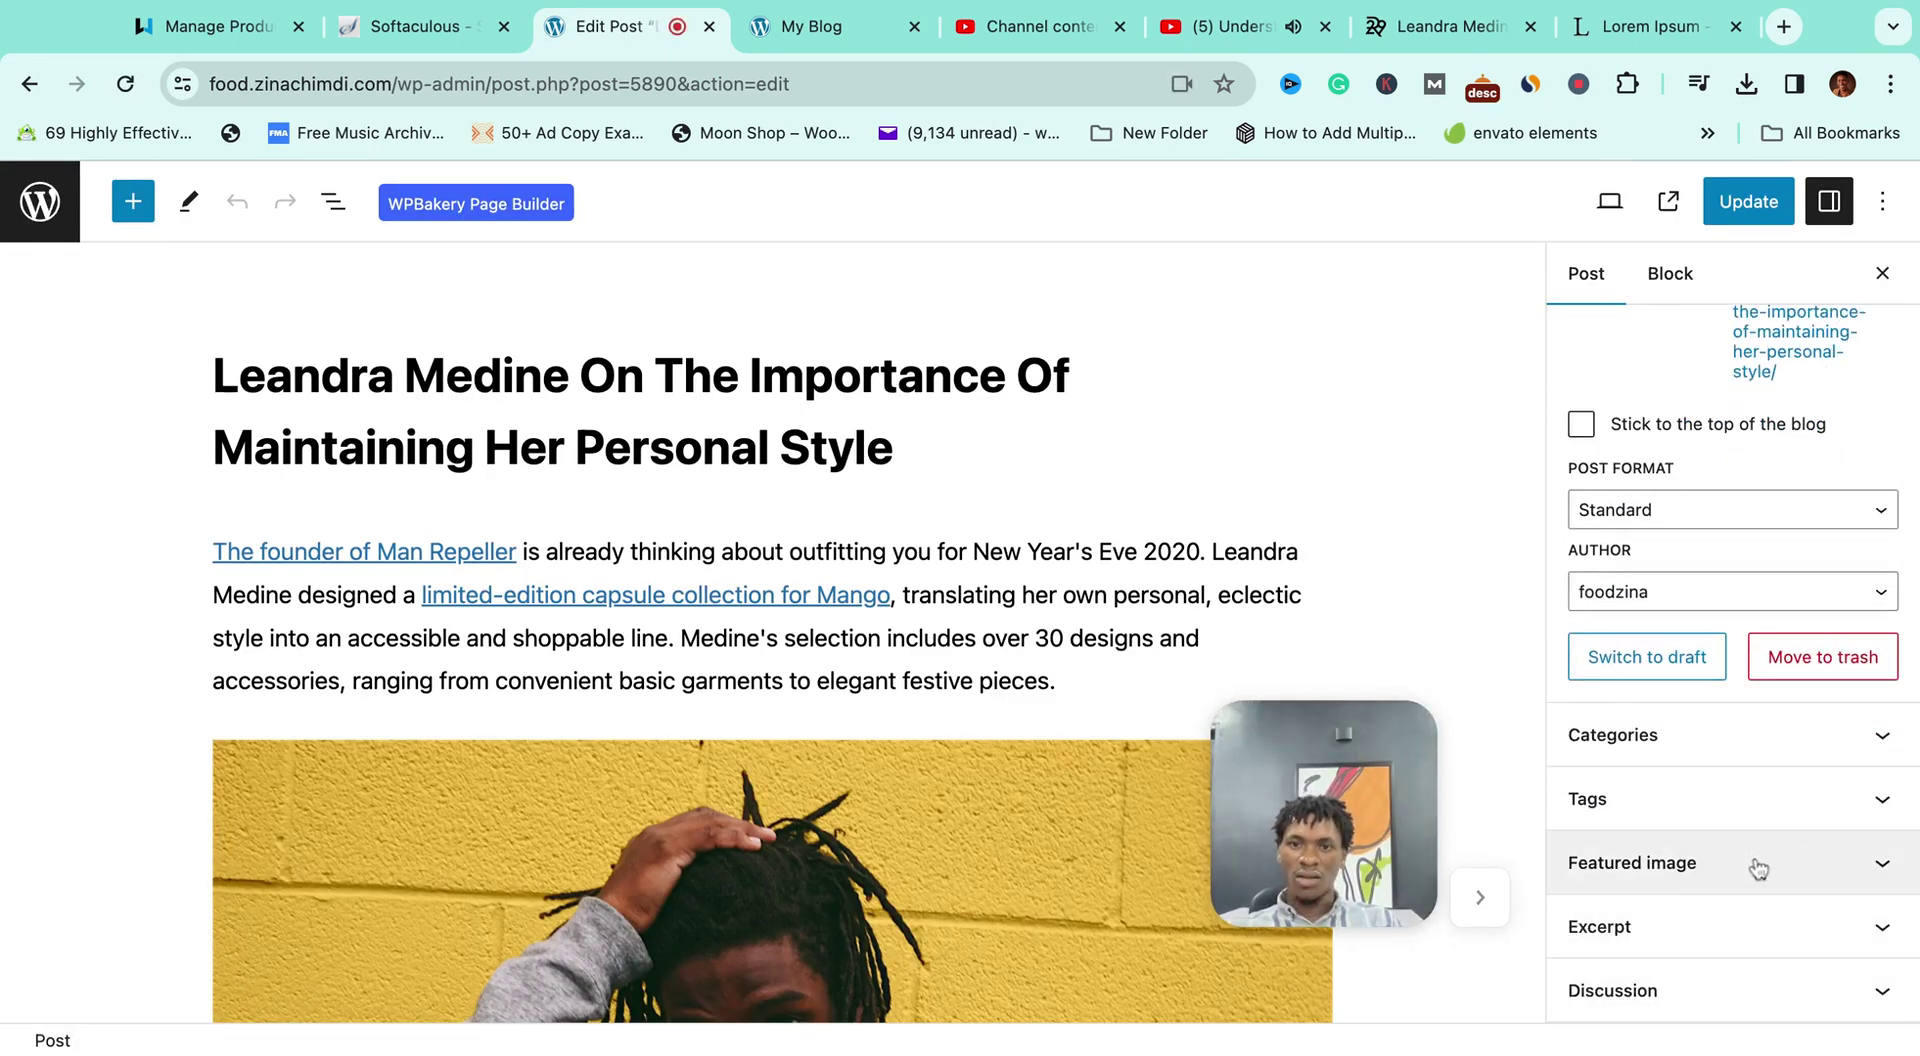
left_click(1676, 878)
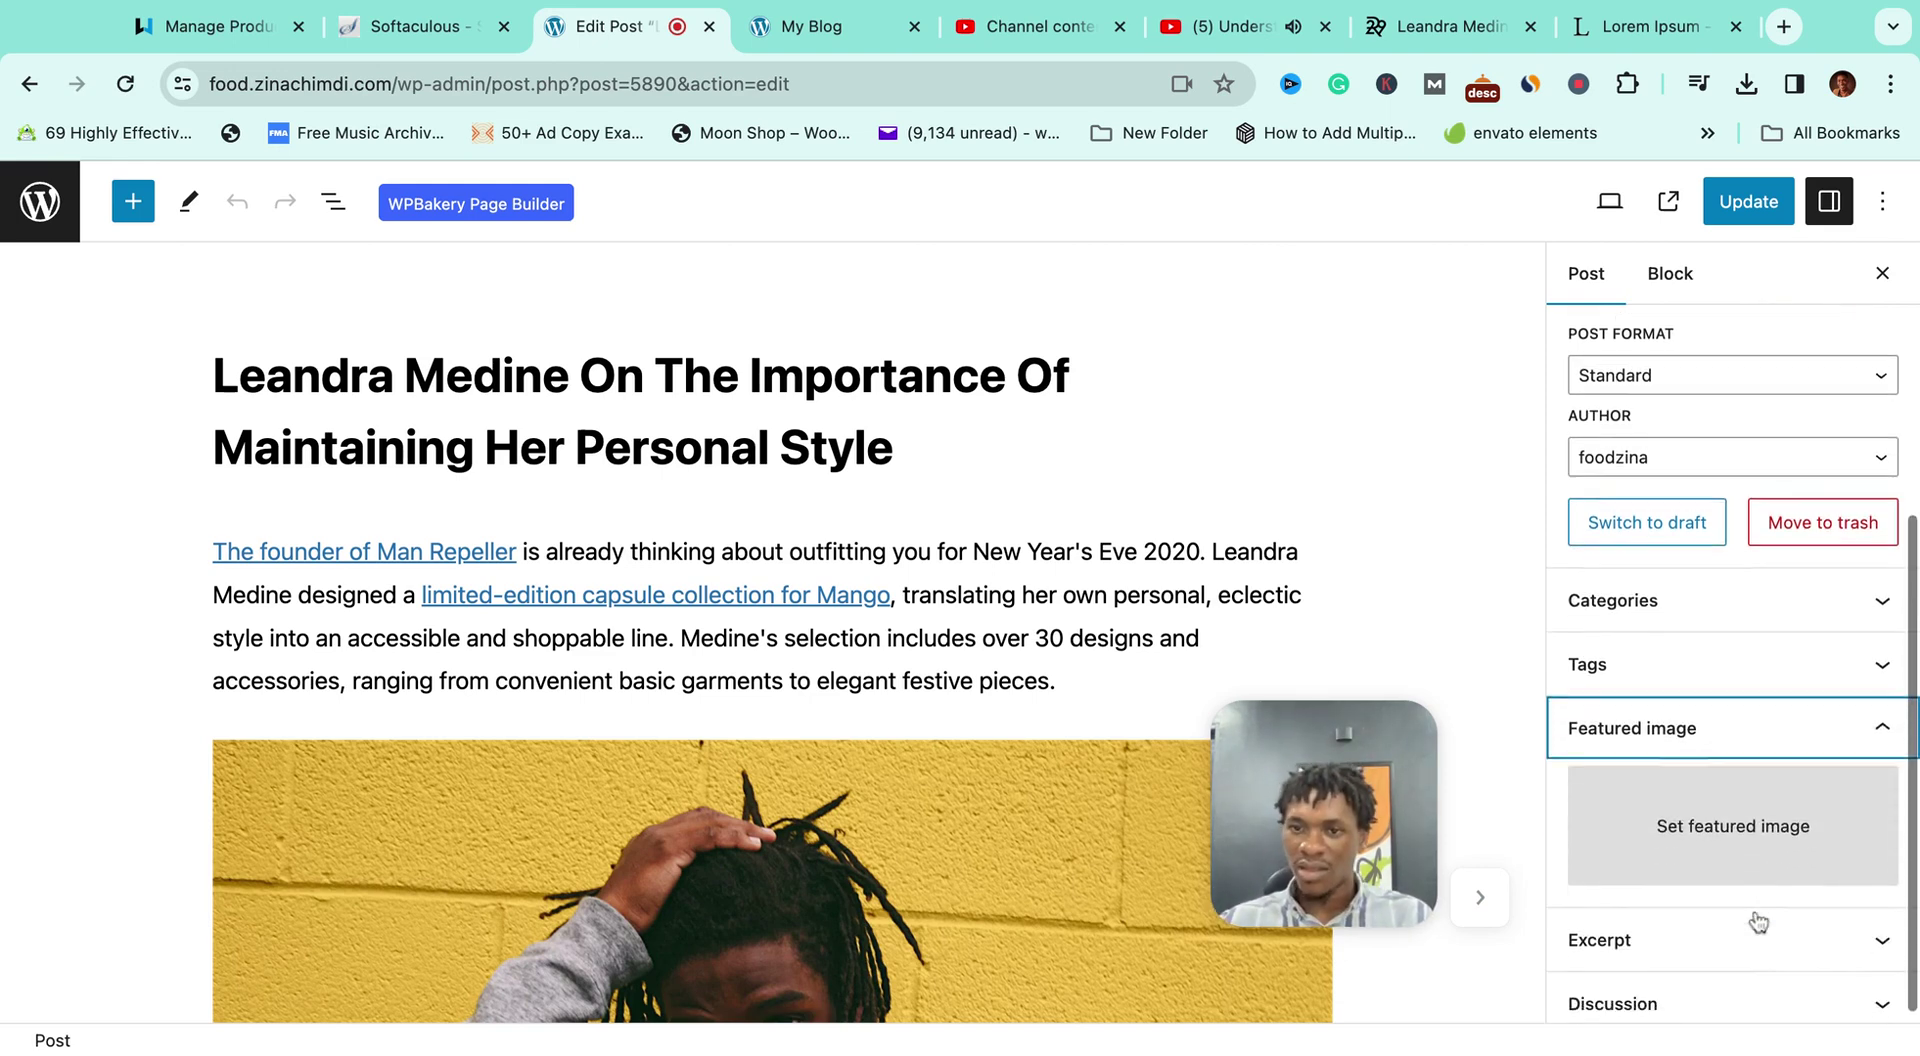
left_click(1740, 806)
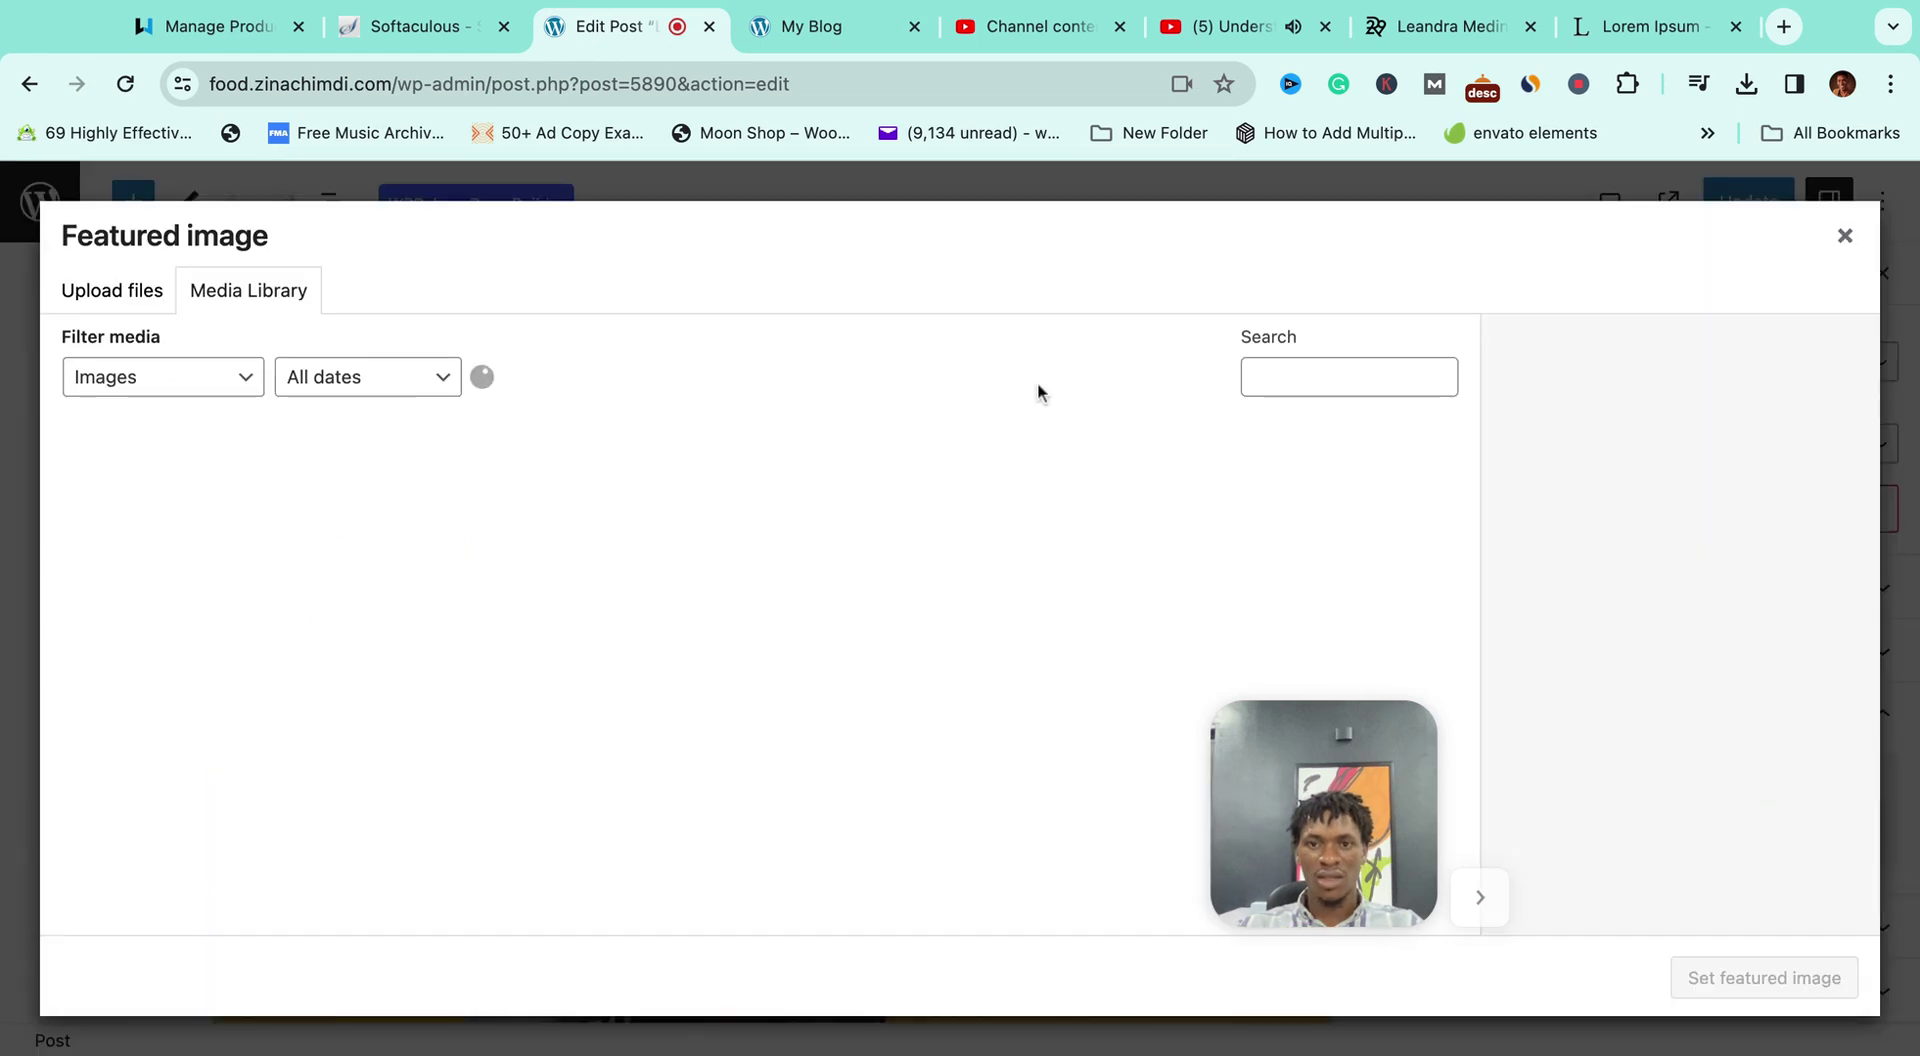
left_click(790, 525)
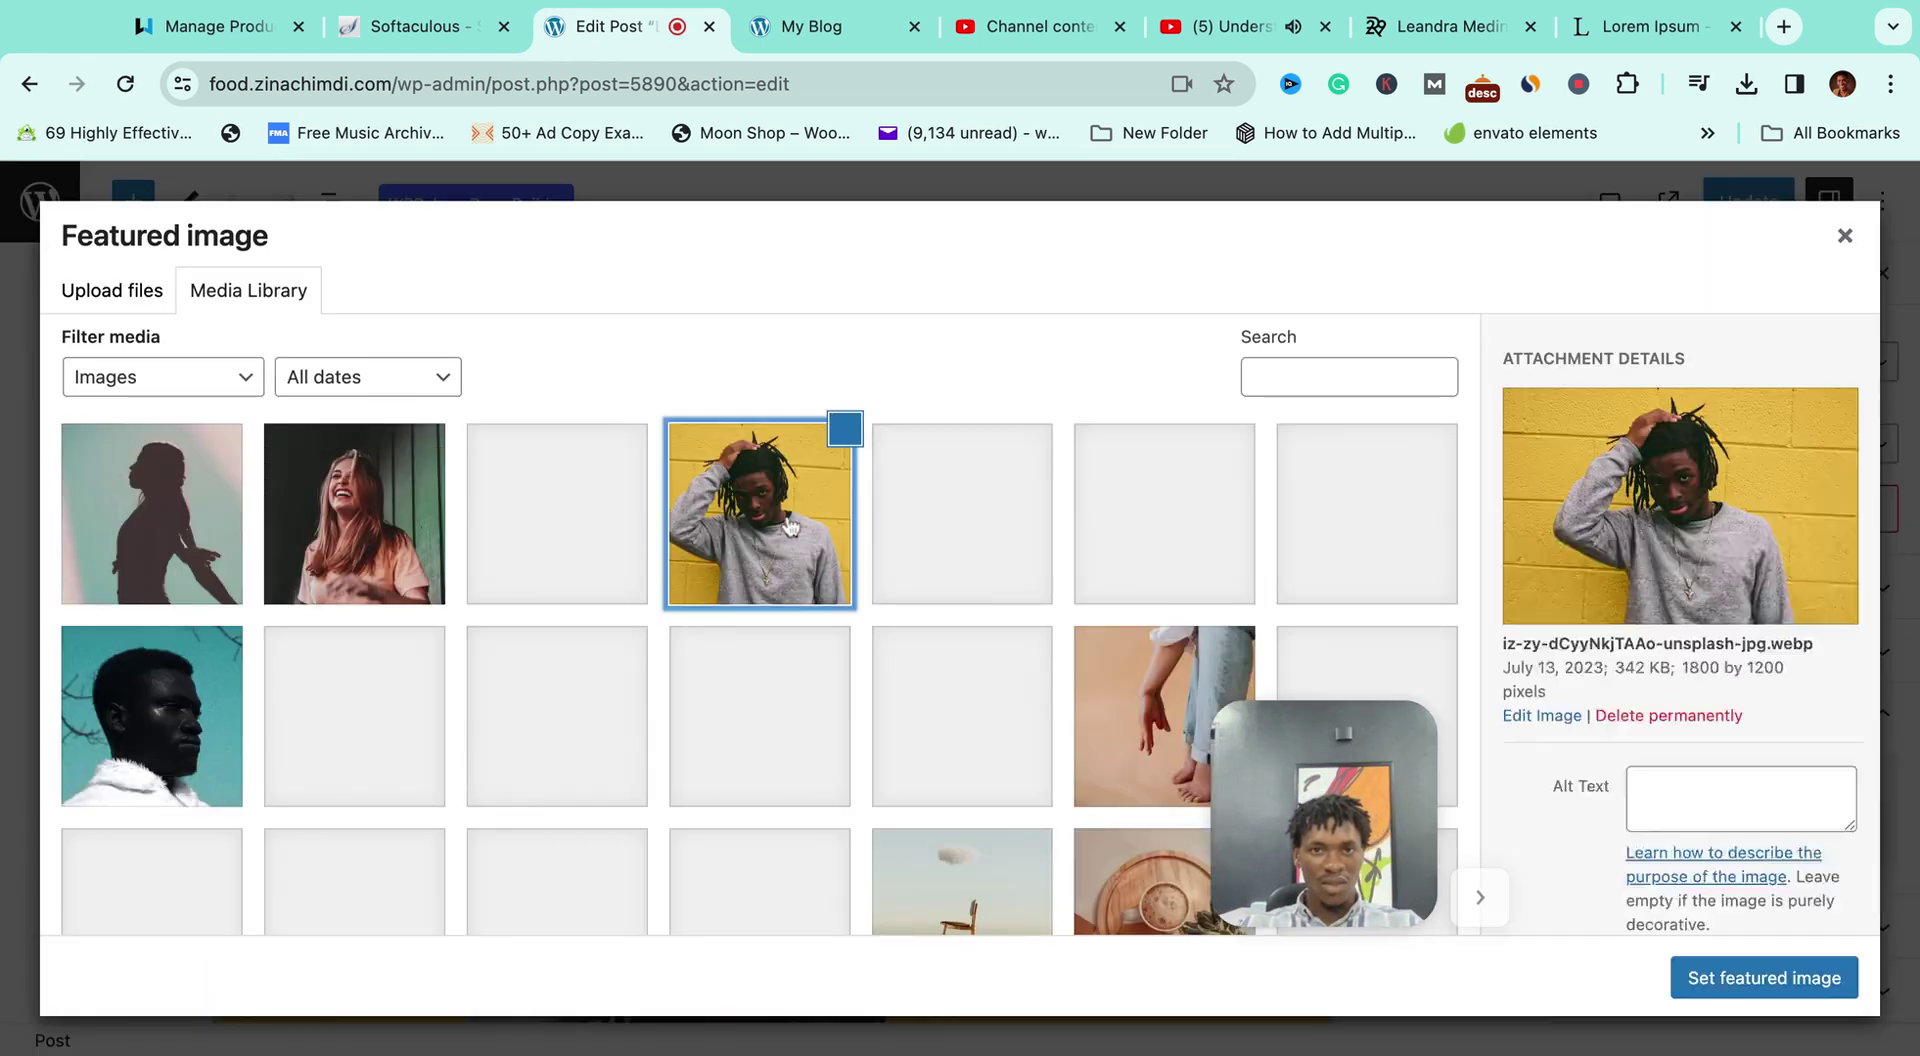
left_click(1764, 977)
left_click(1748, 207)
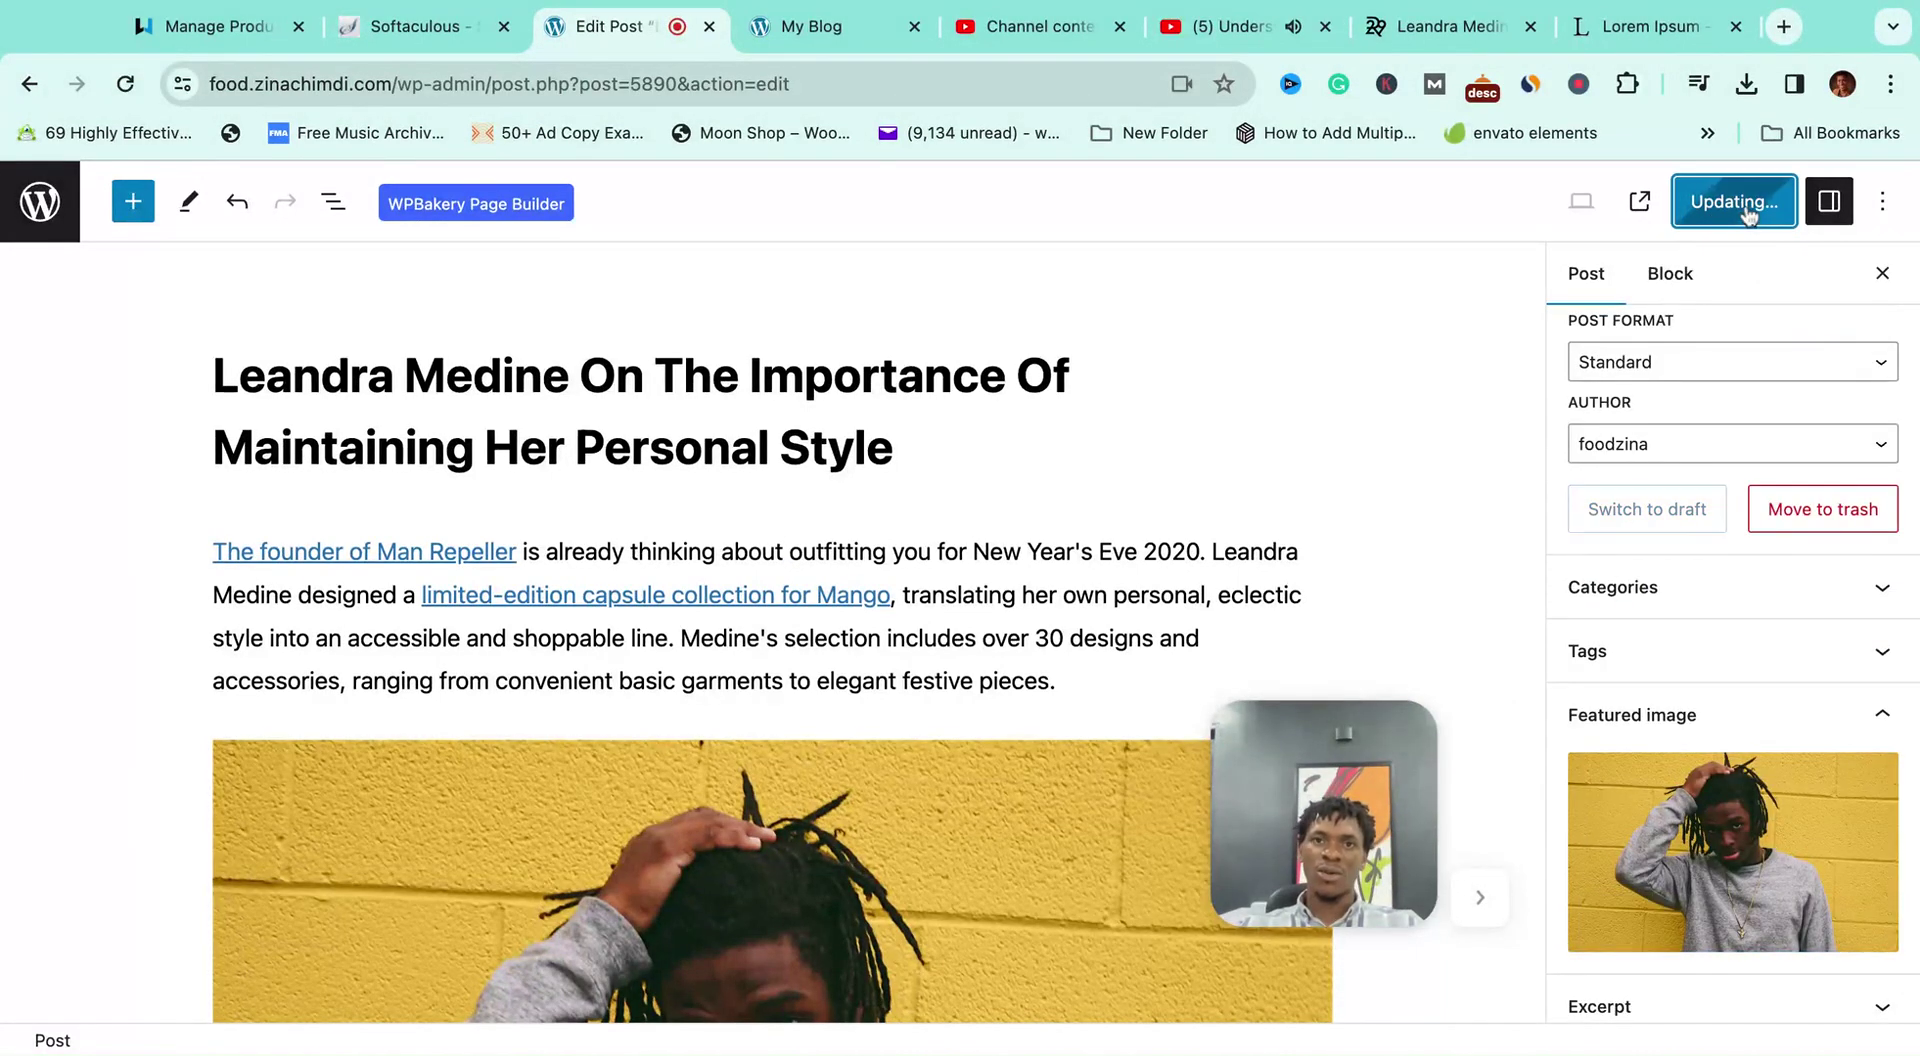
left_click(810, 30)
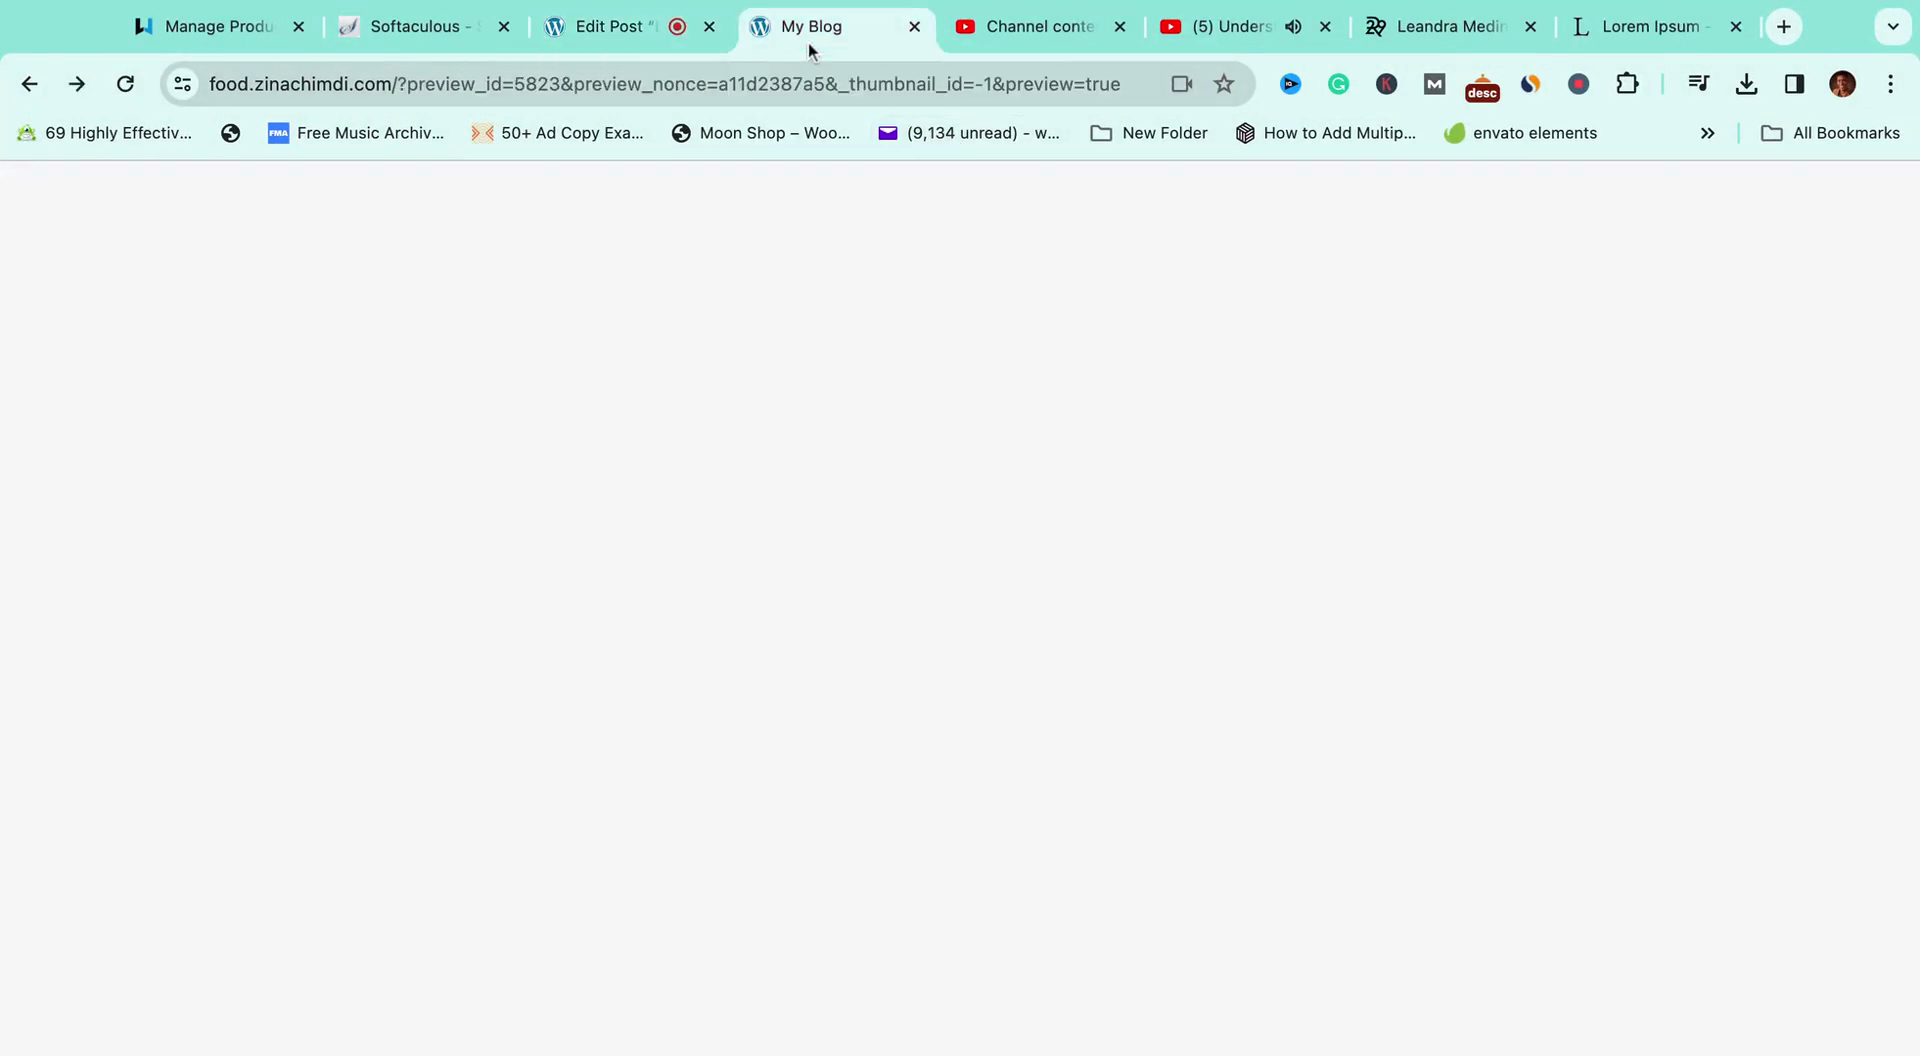
Step: Reload the blog and confirm the new post leads the grid with its yellow-wall portrait thumbnail
left_click(122, 88)
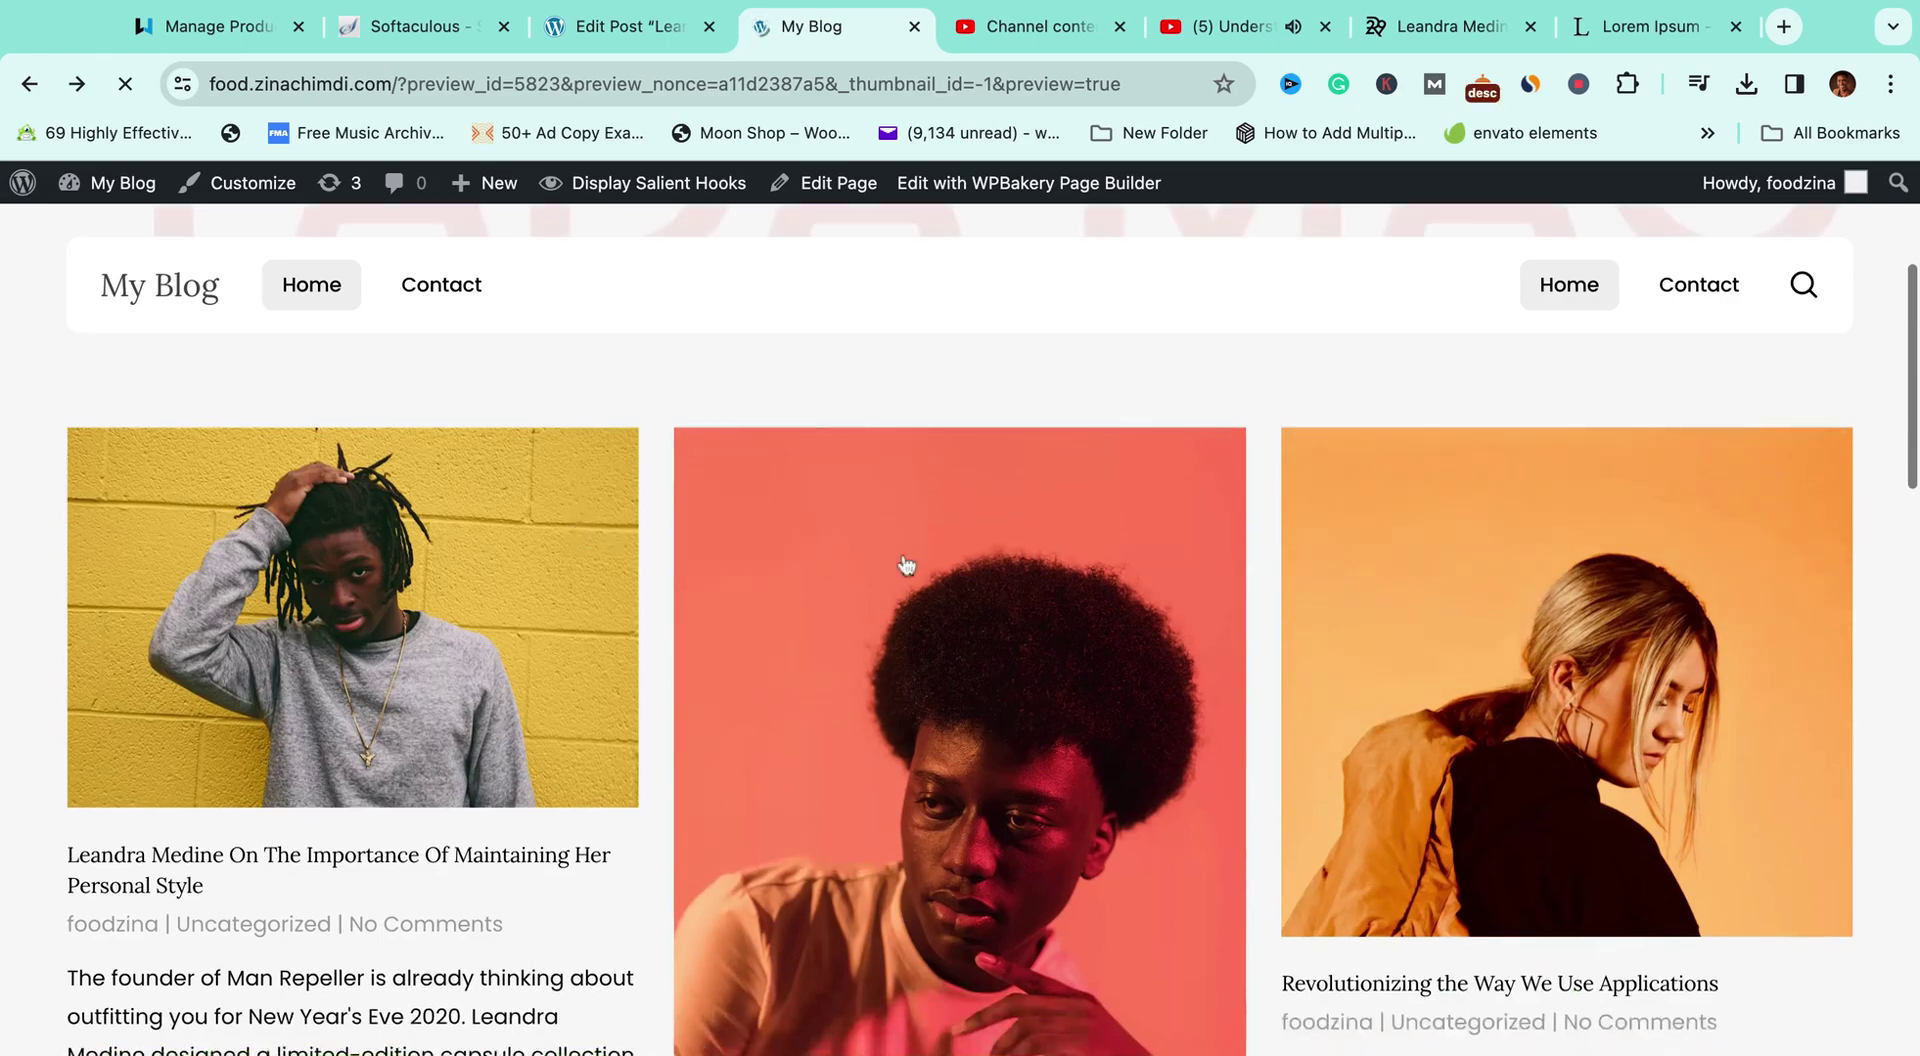
scroll(905, 565, "down", 4)
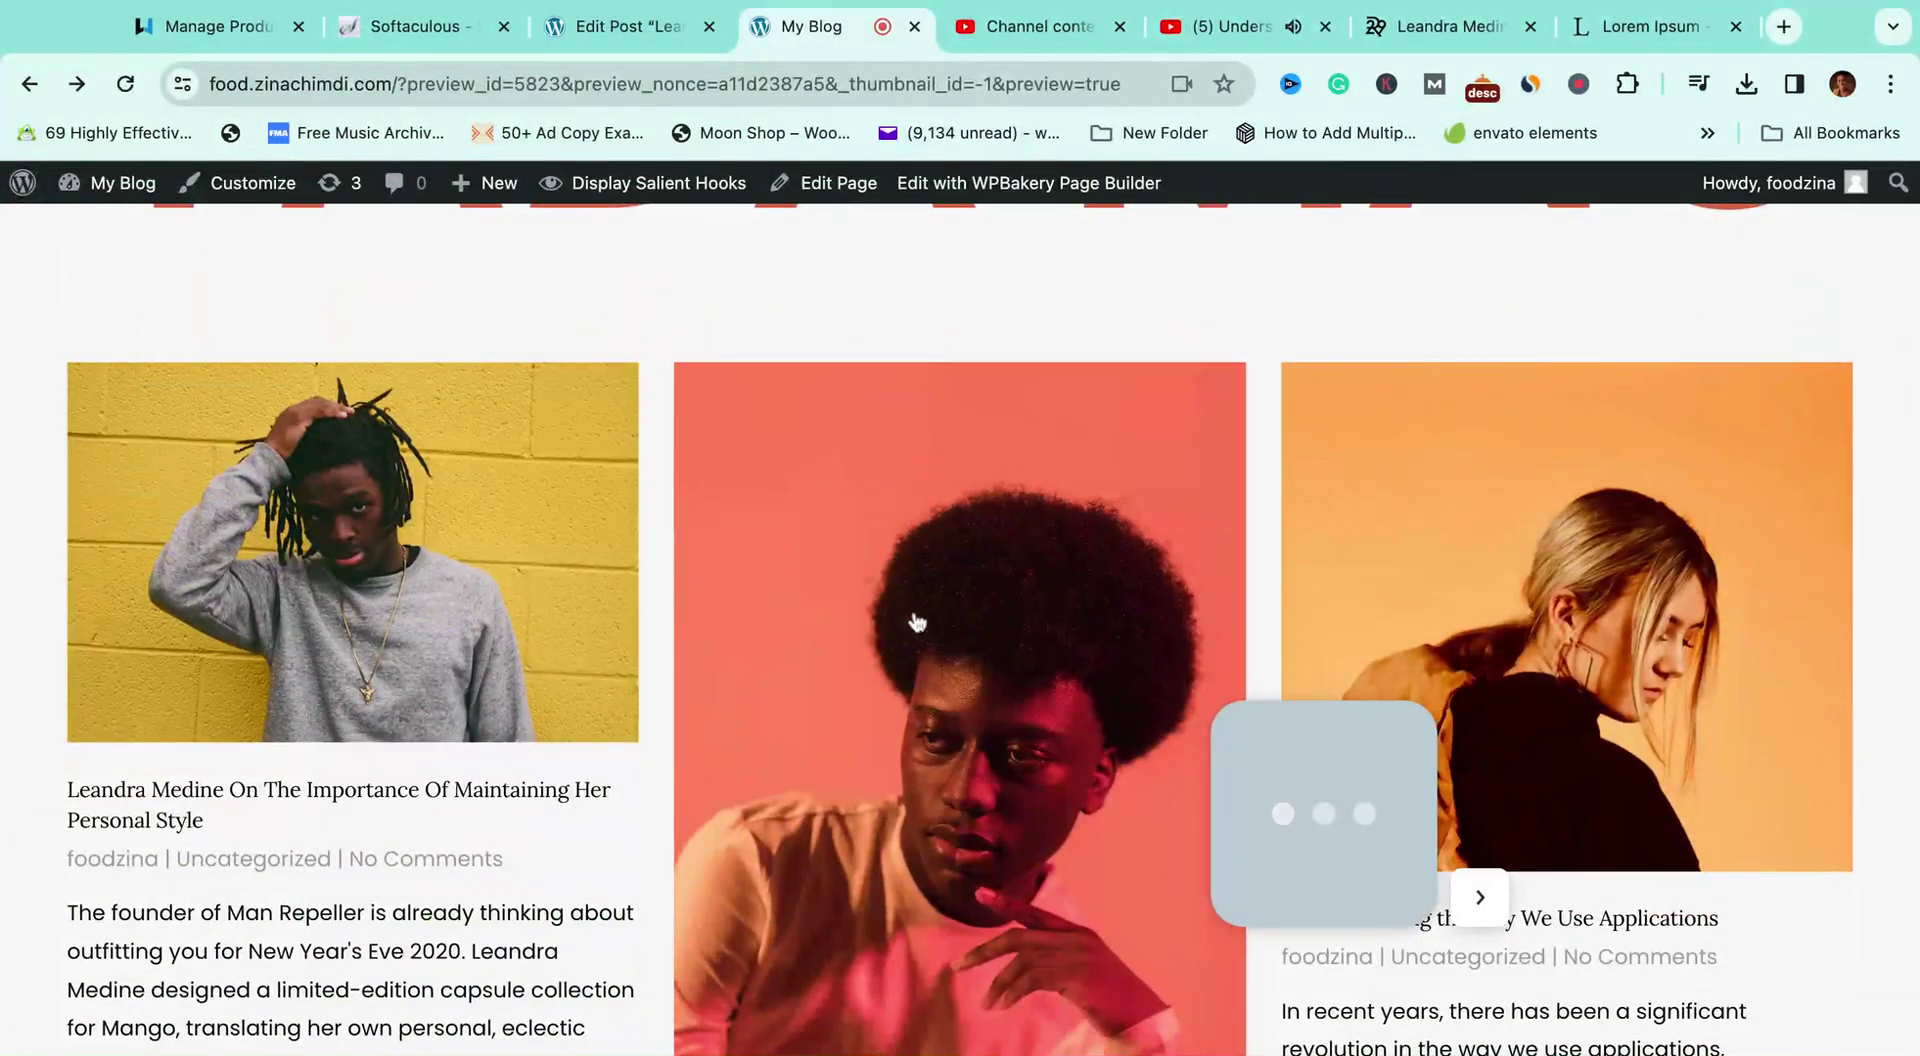
scroll(913, 620, "down", 10)
scroll(917, 622, "down", 5)
scroll(917, 622, "up", 20)
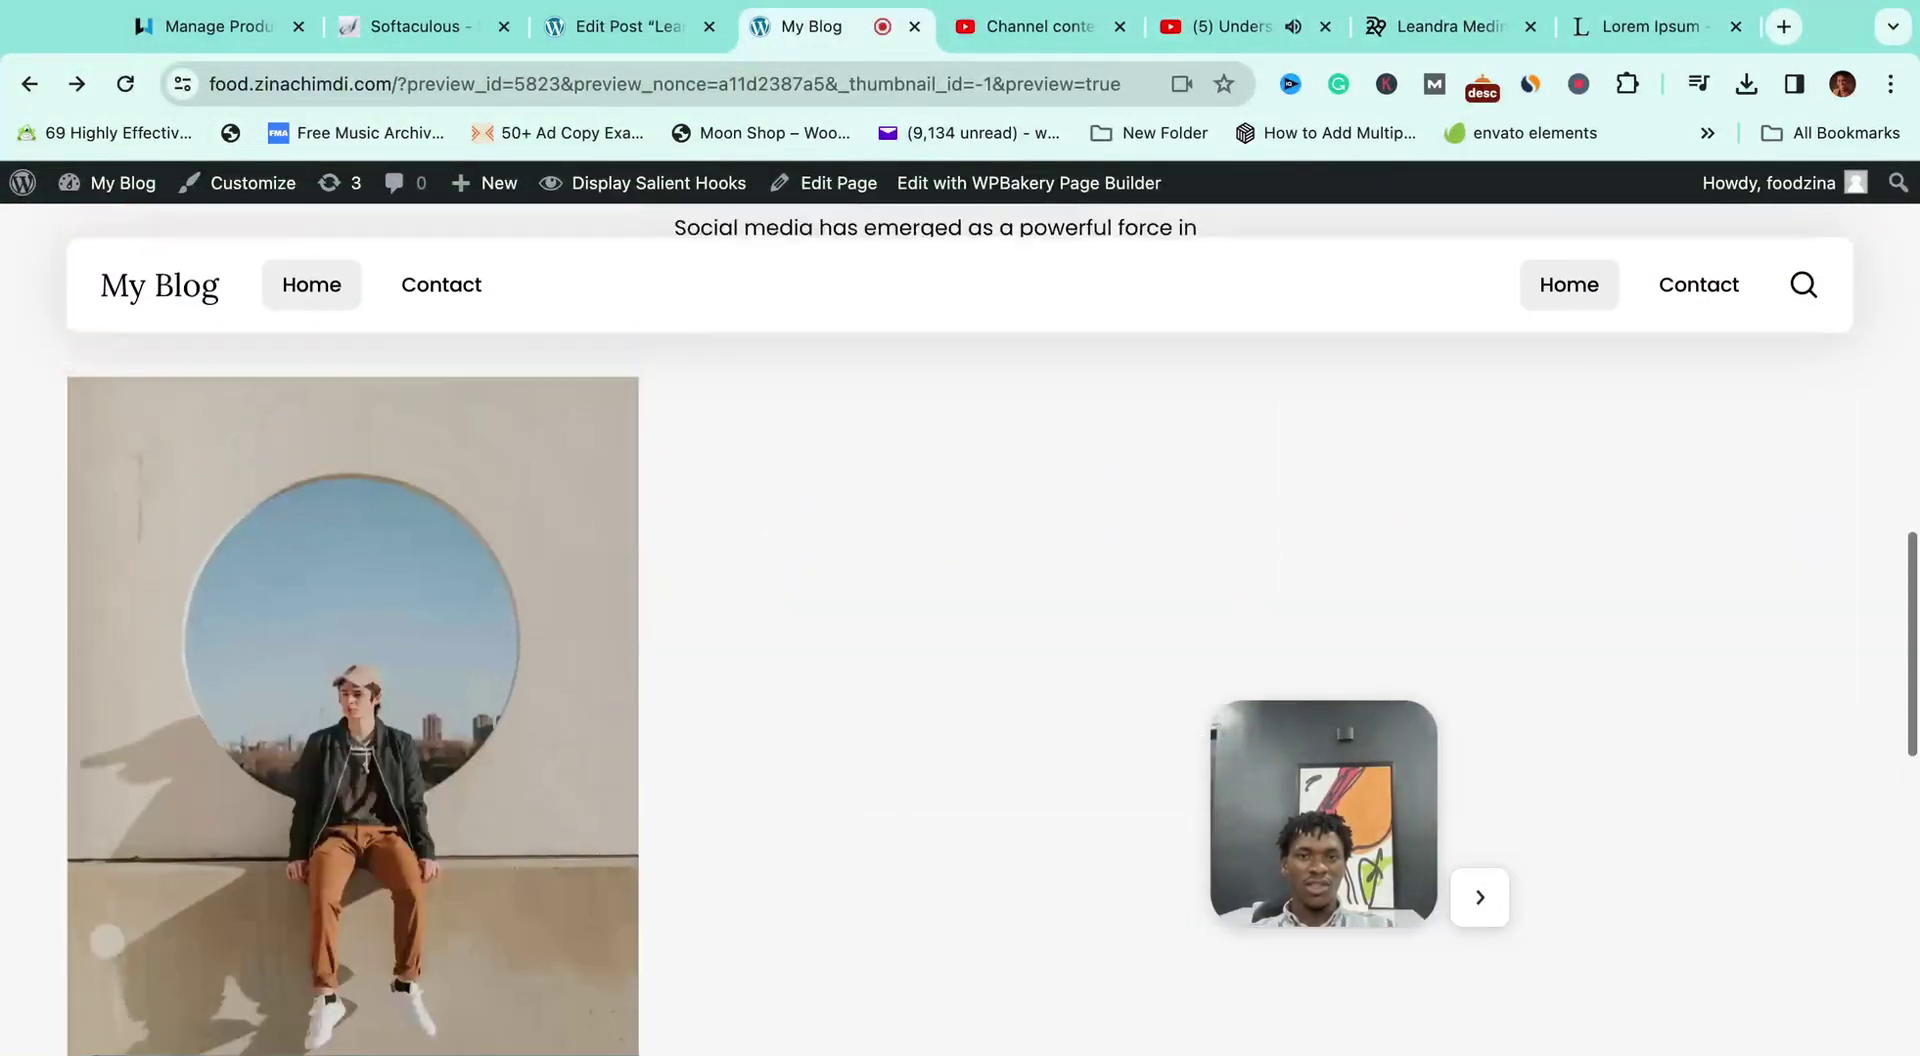
scroll(917, 622, "down", 4)
scroll(900, 600, "down", 3)
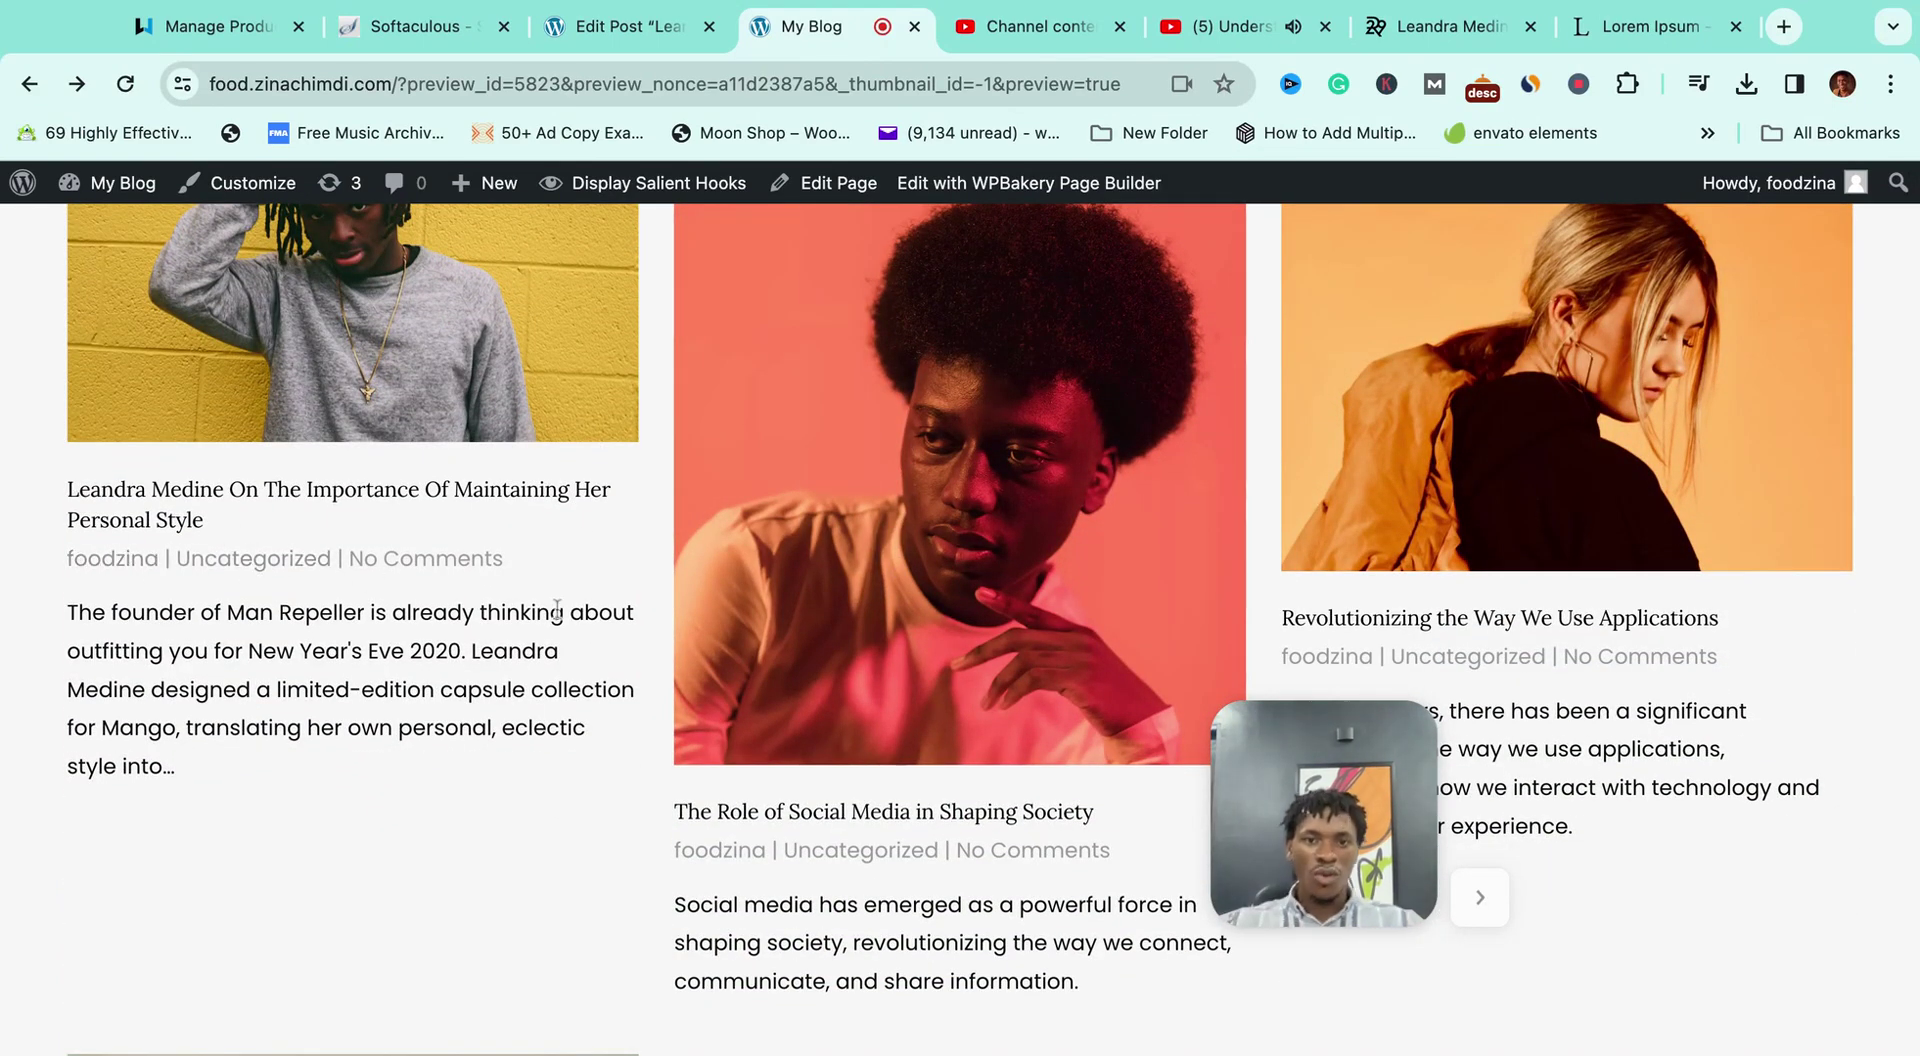
scroll(557, 610, "down", 1)
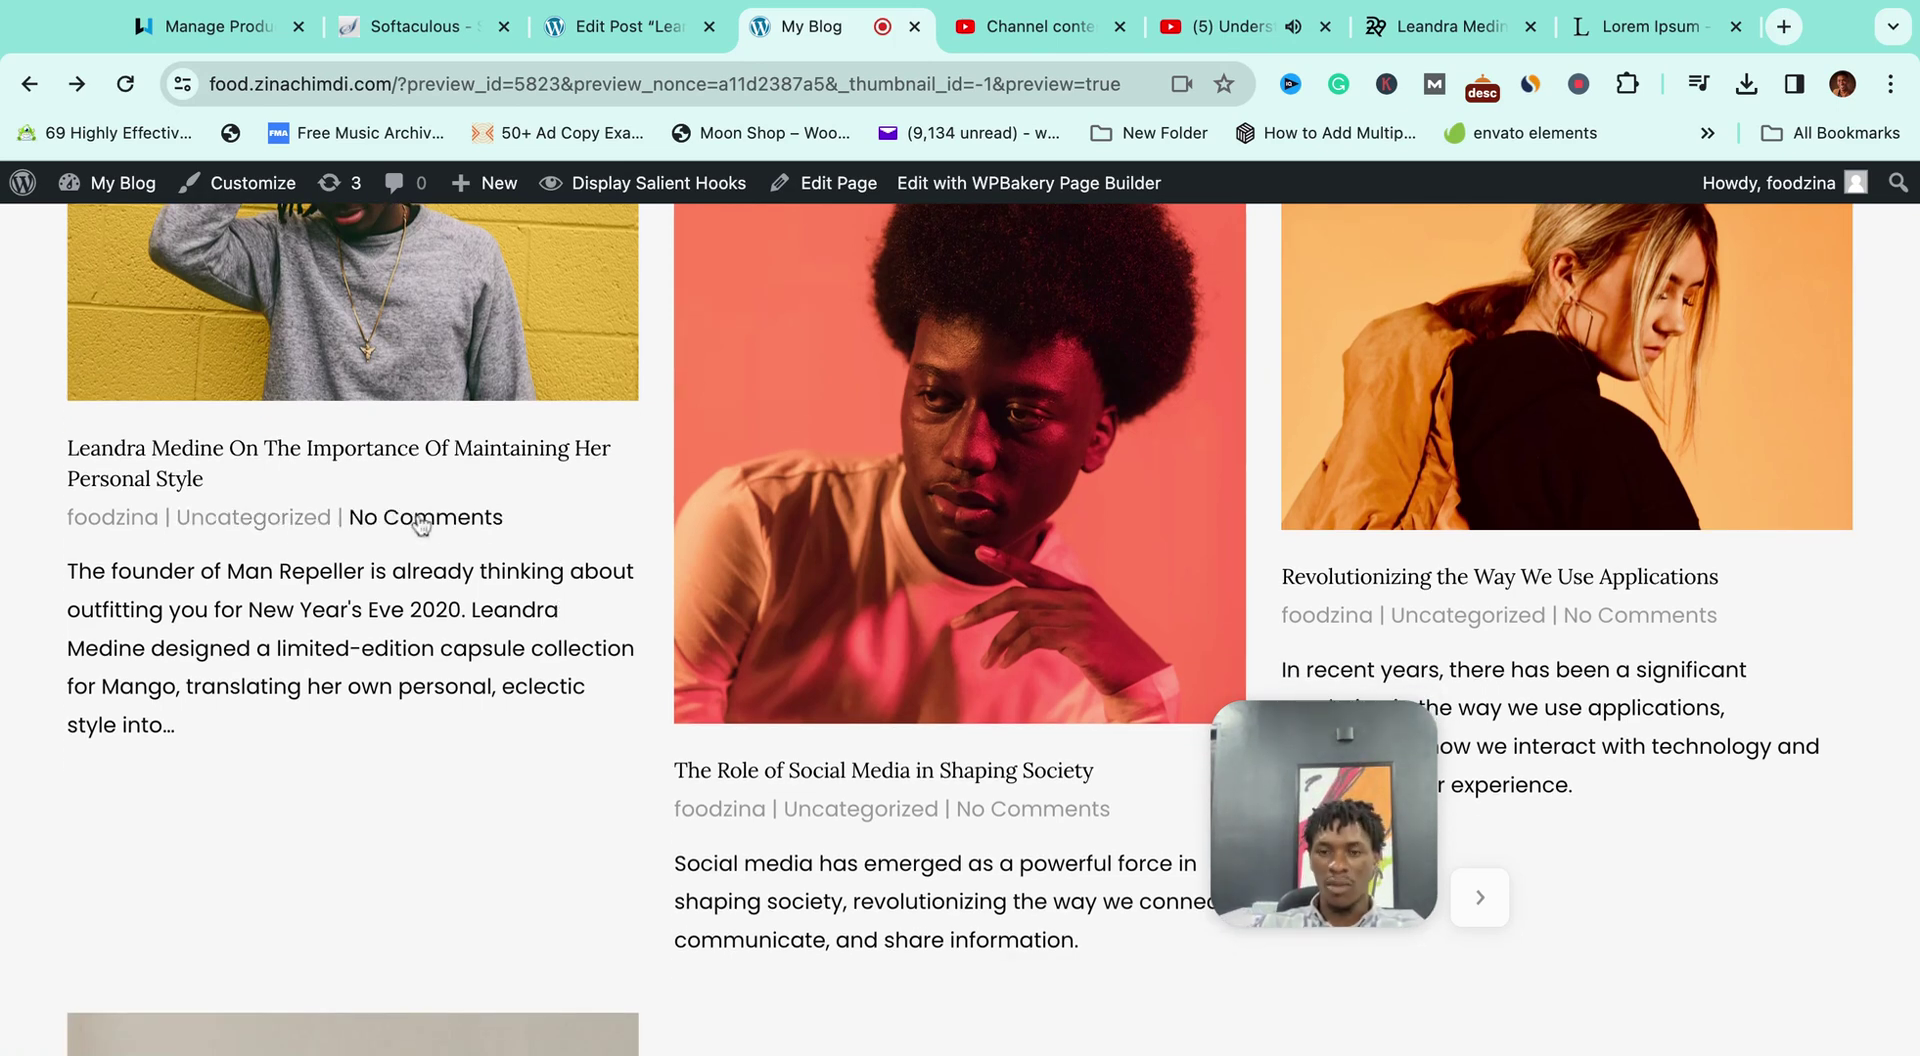
scroll(422, 527, "up", 2)
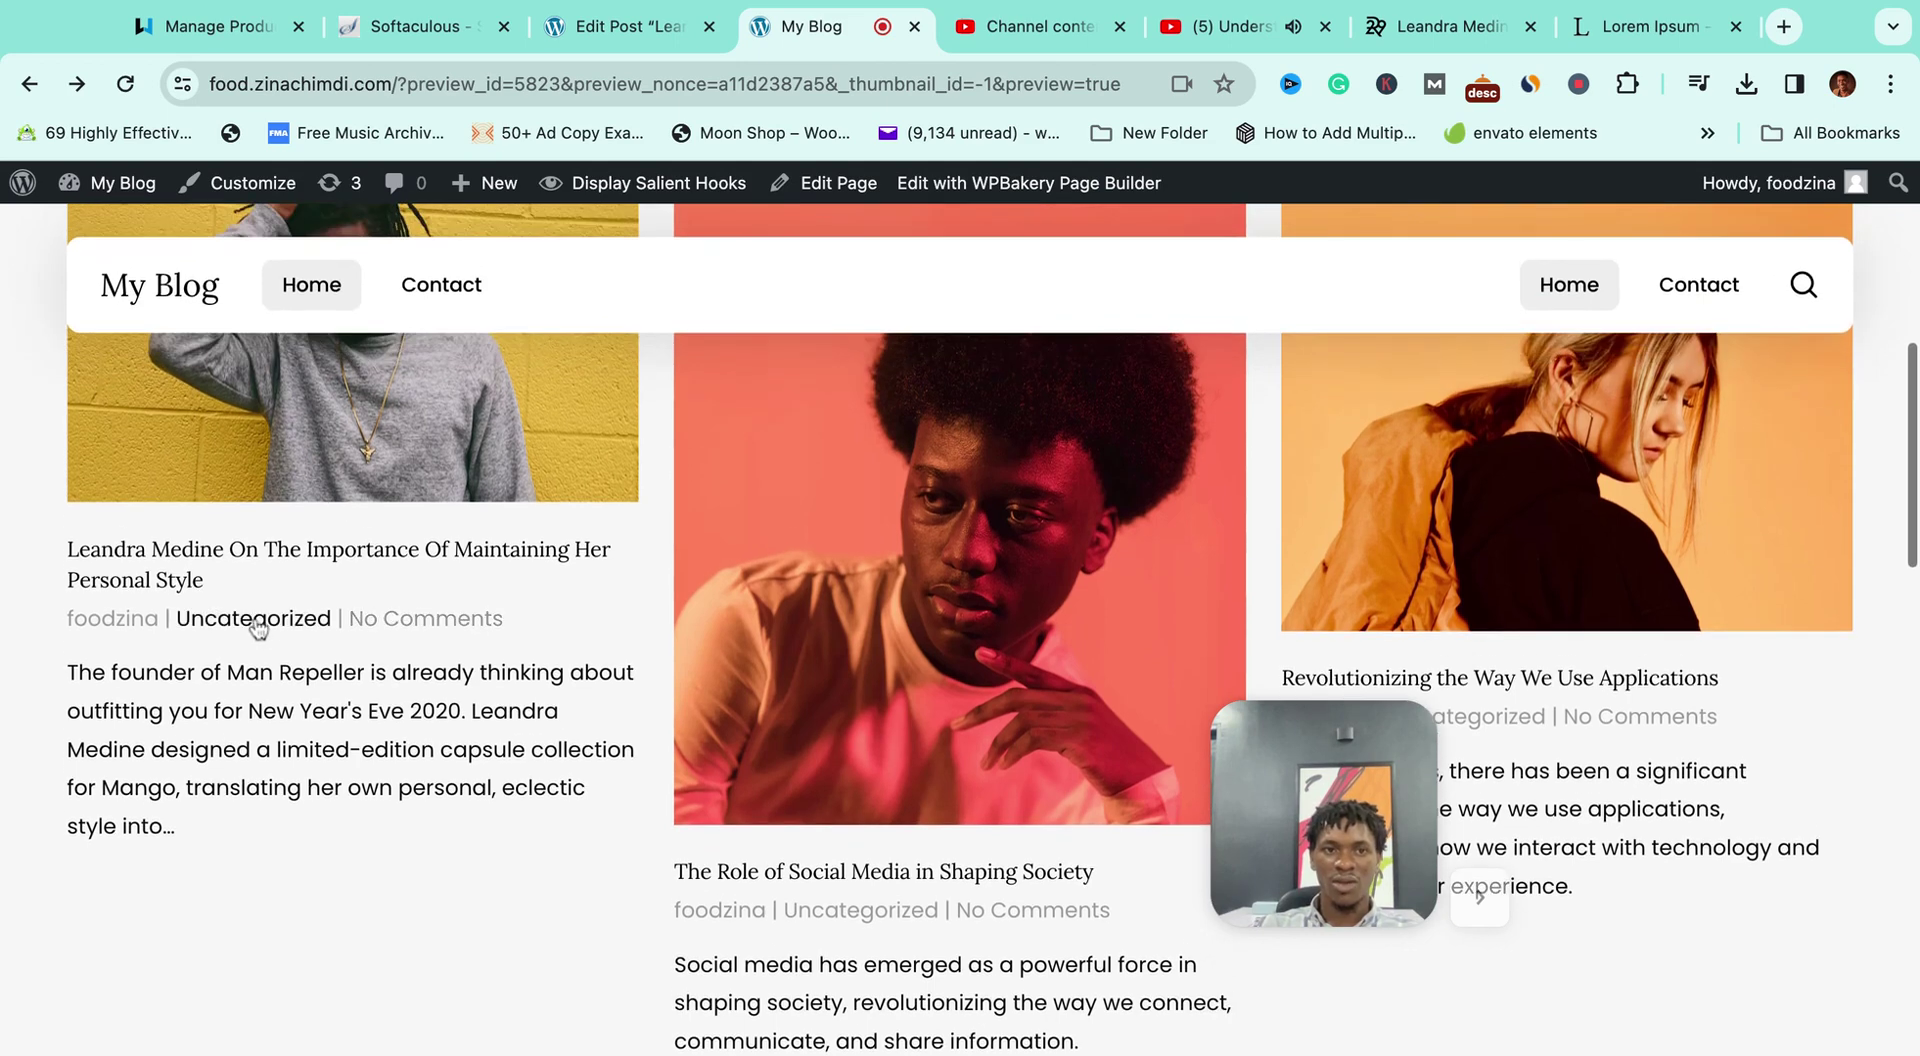
left_click(612, 30)
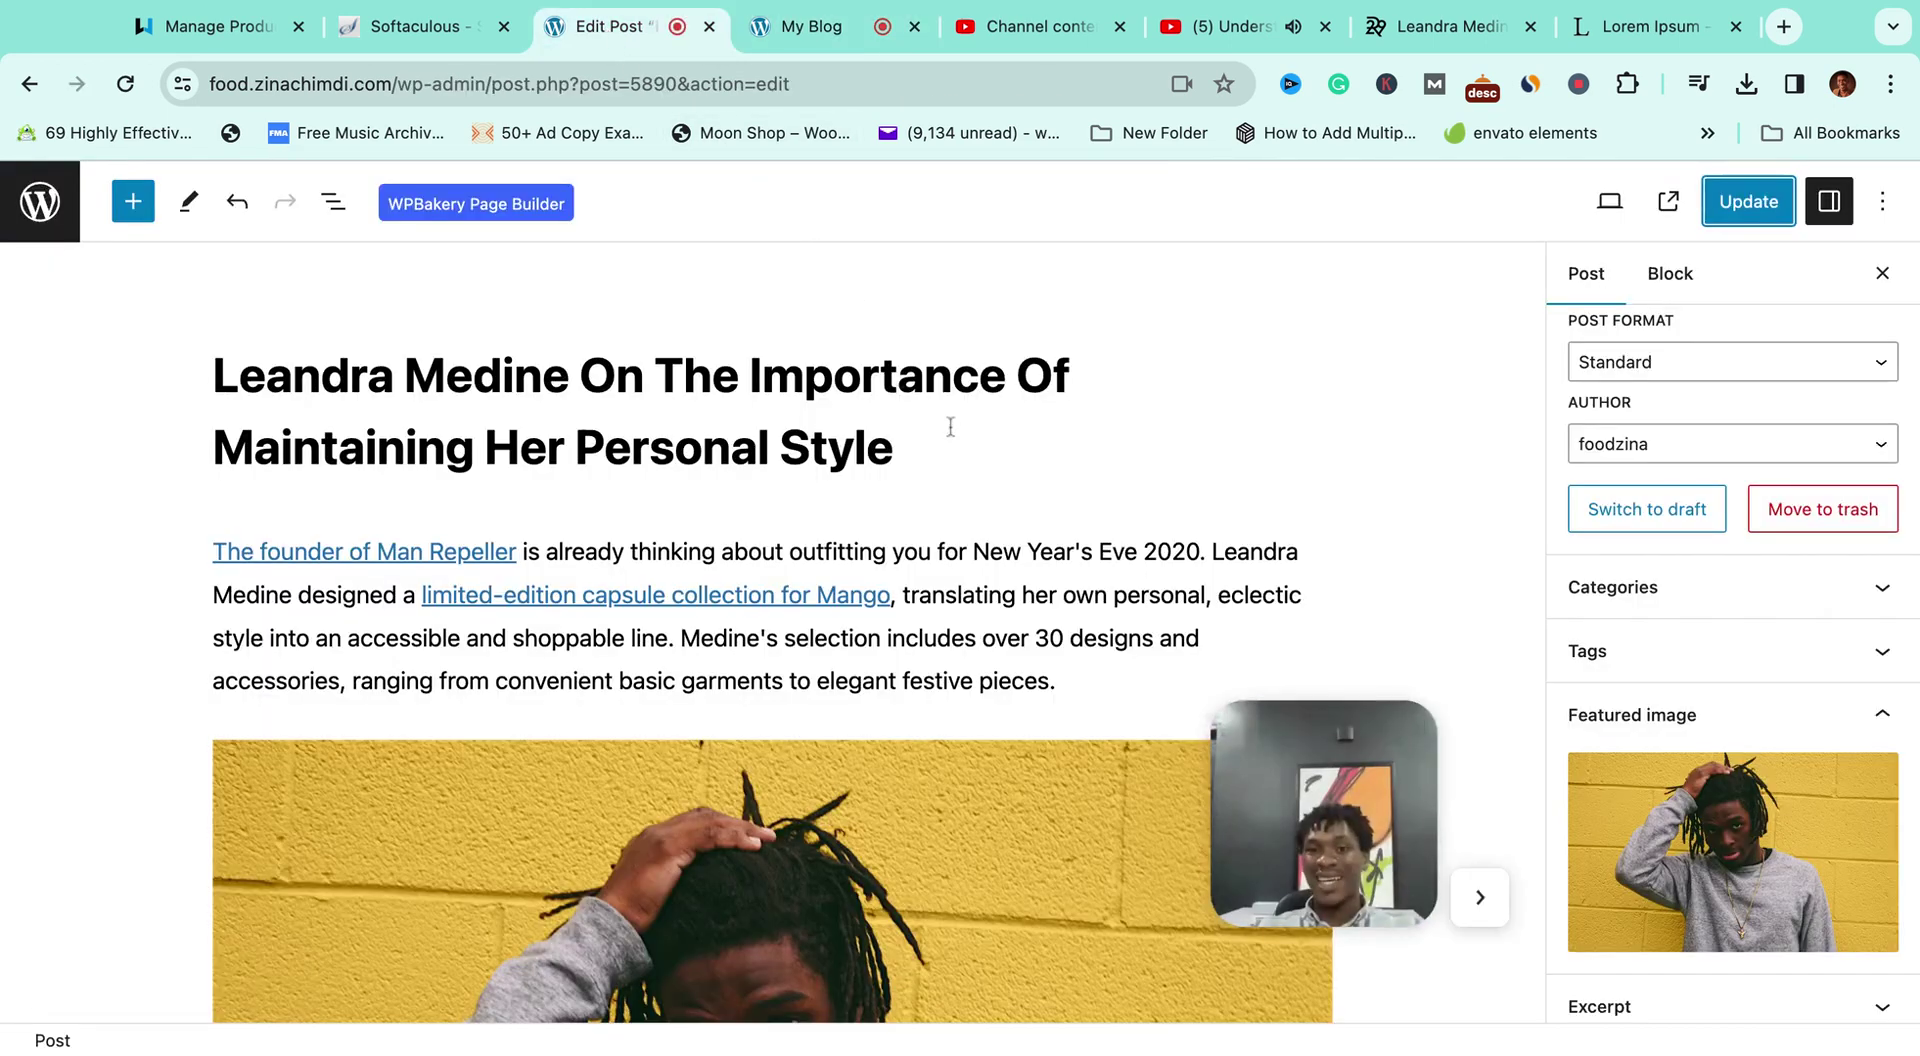
Step: Move the post from Uncategorized to the Hair category and update it
scroll(1700, 820, "down", 2)
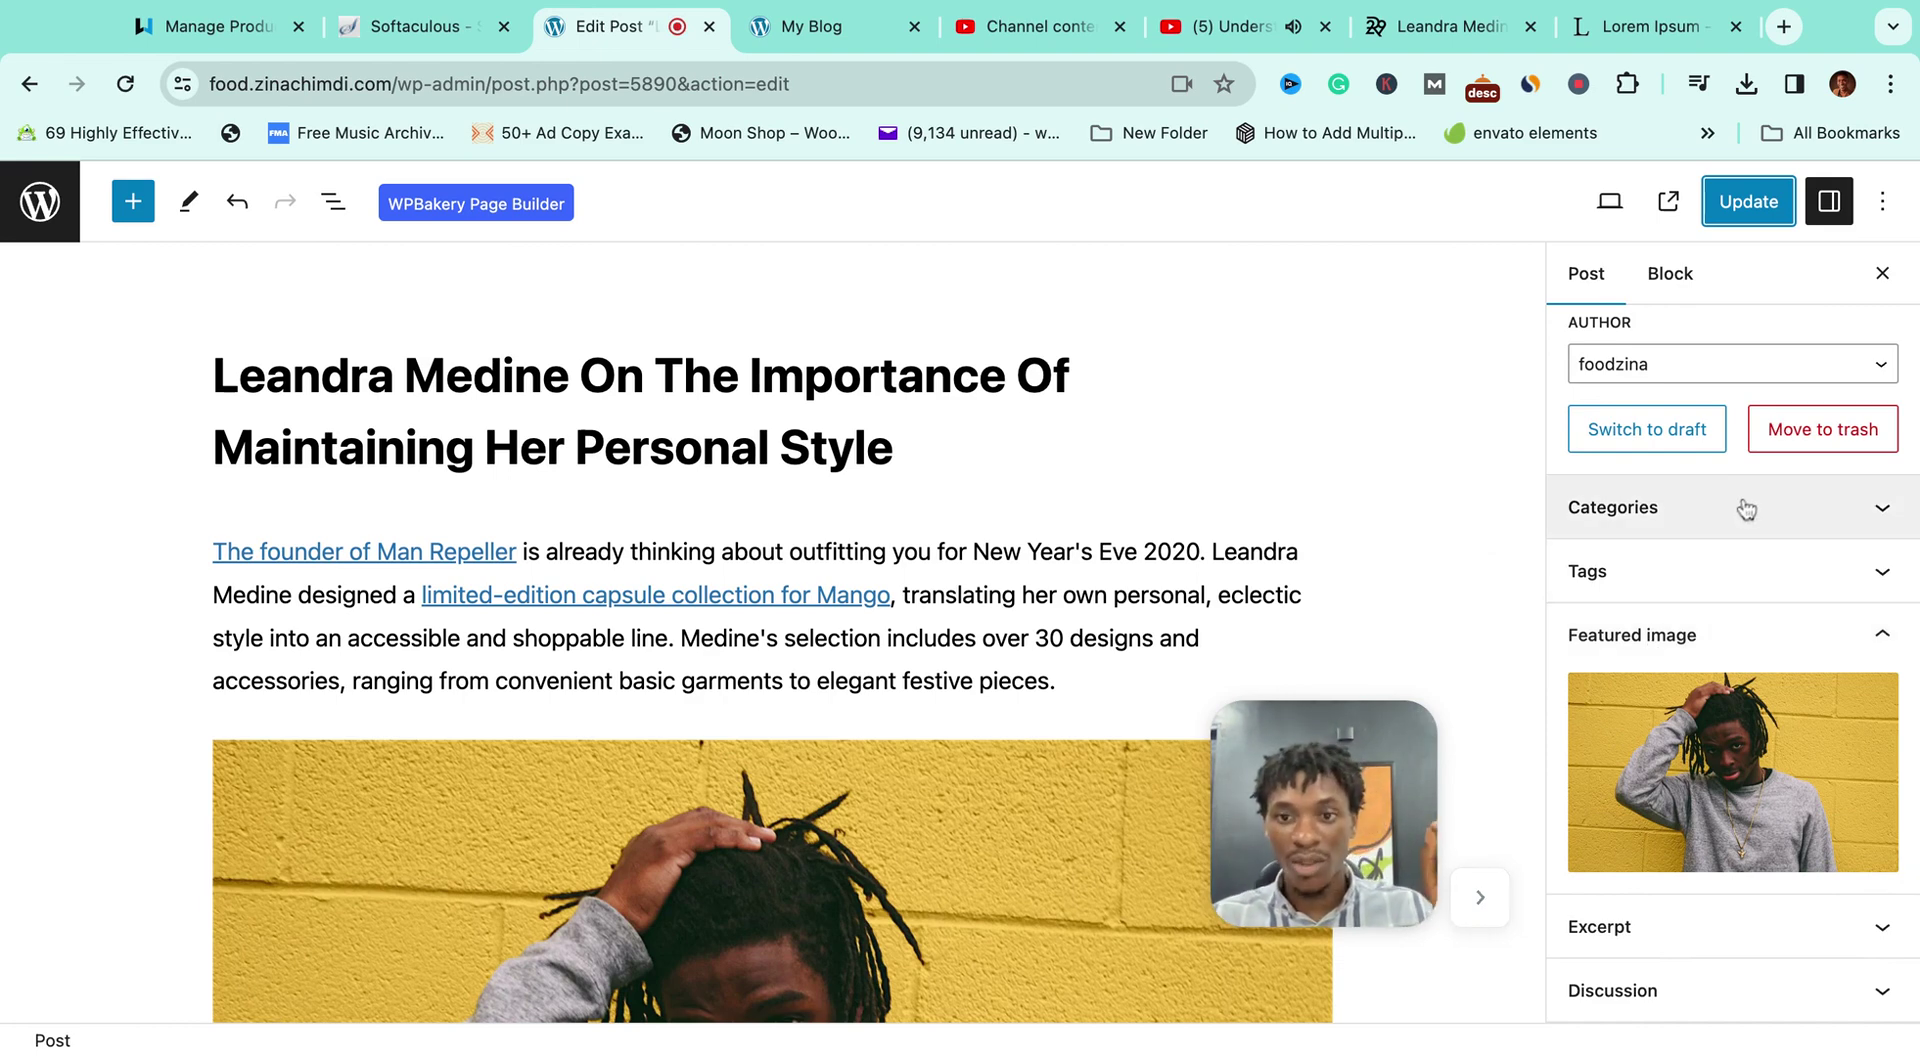
left_click(1858, 519)
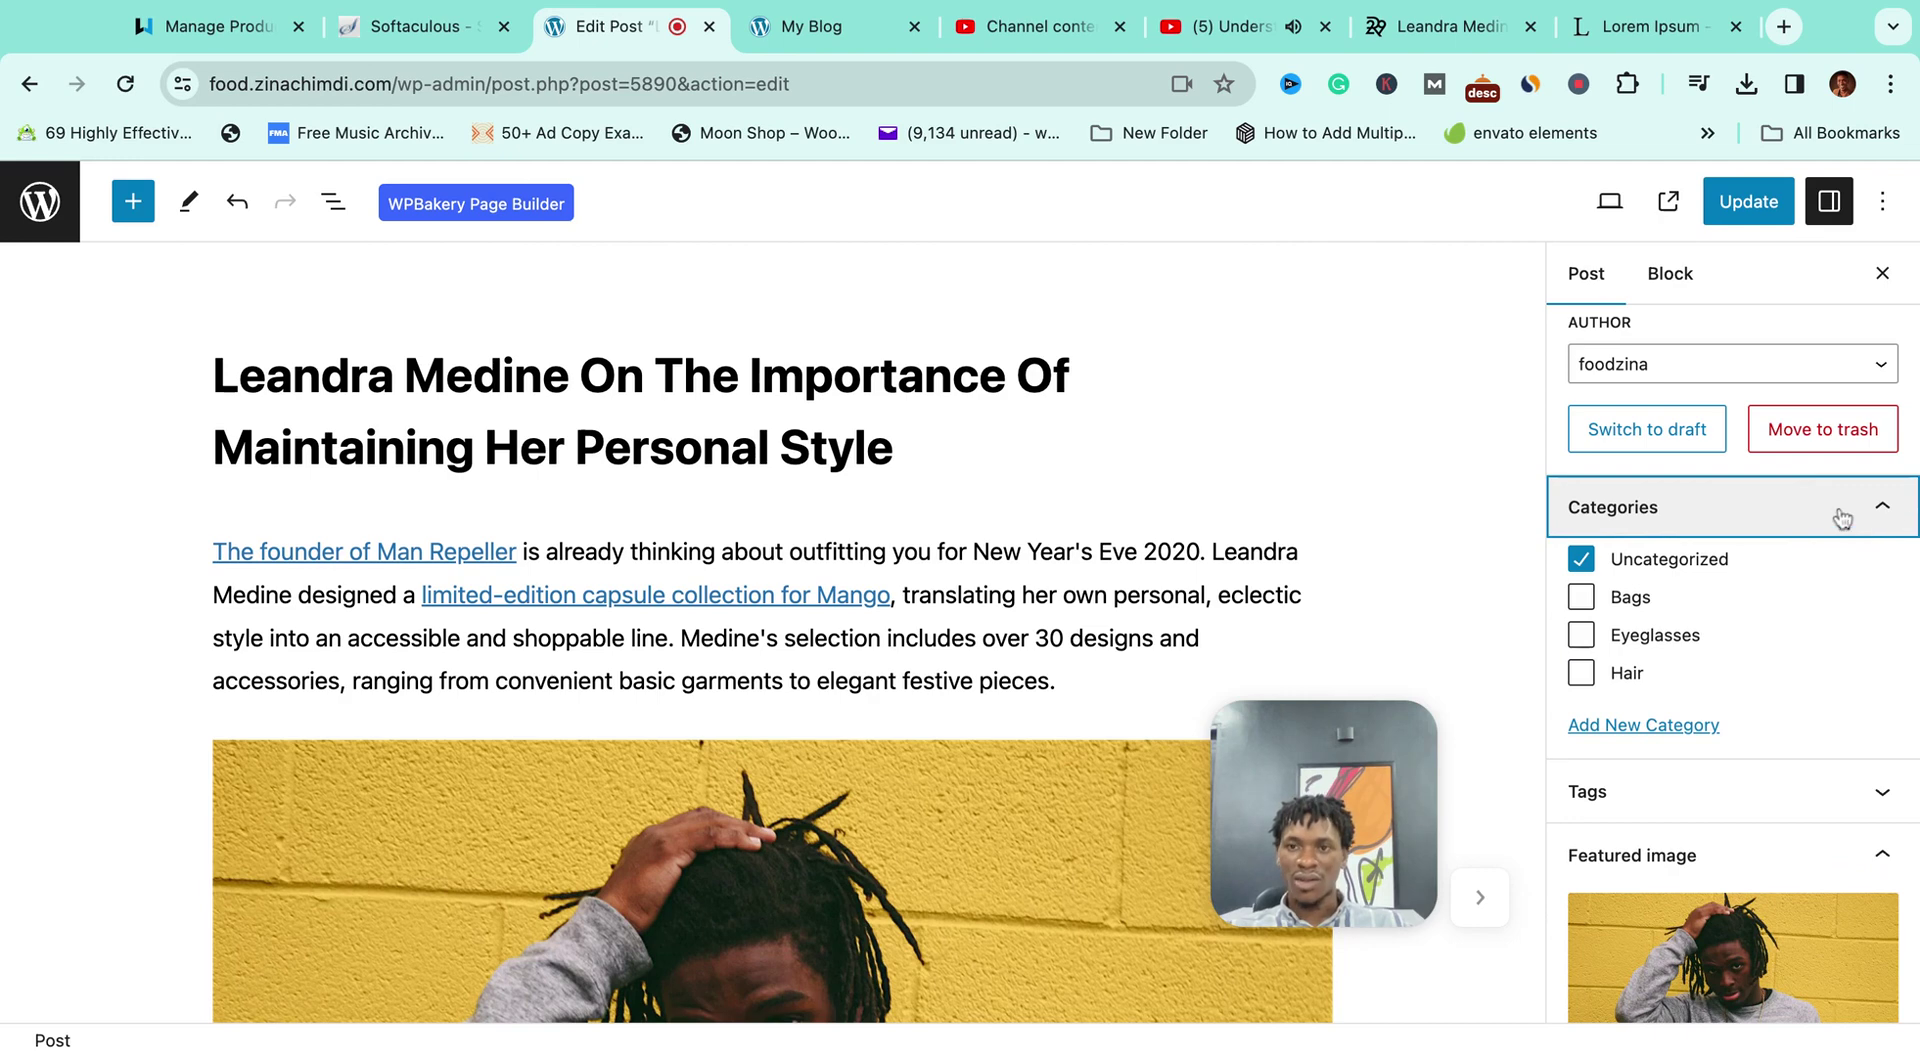
left_click(1583, 562)
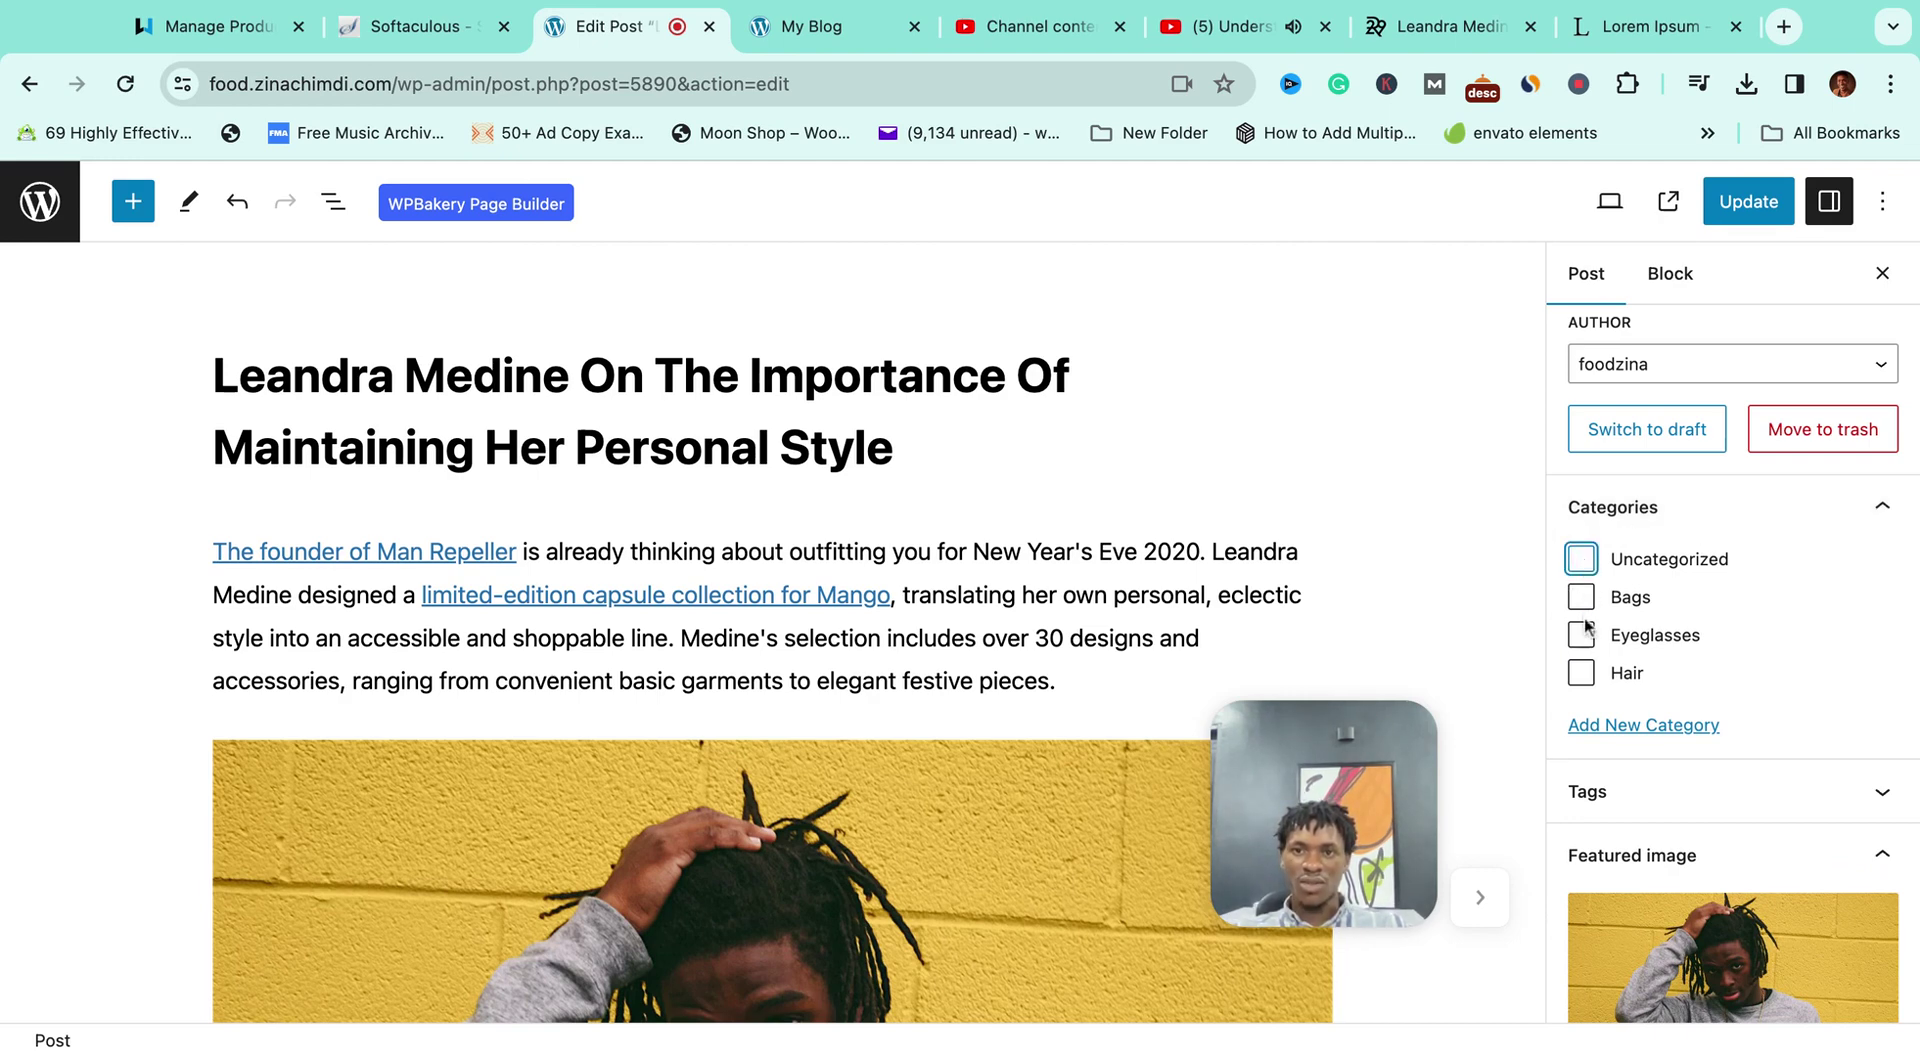
left_click(1580, 674)
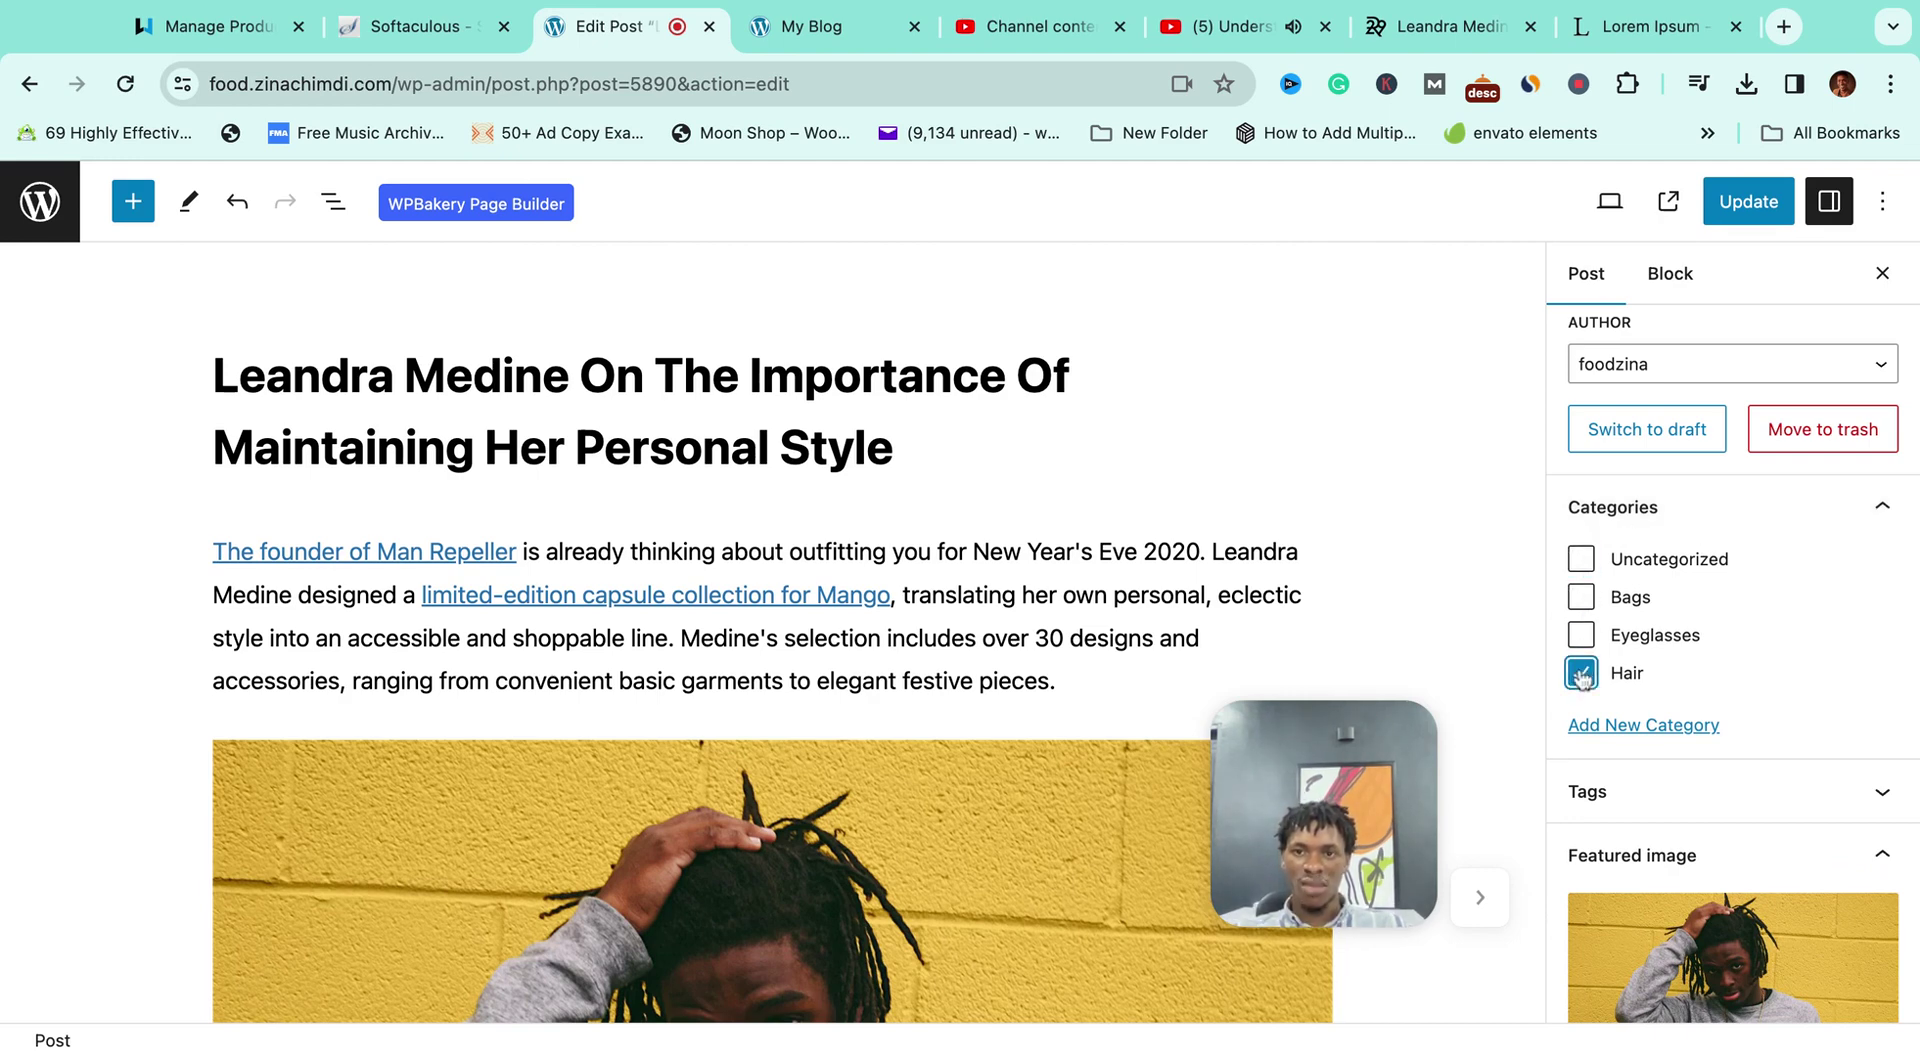
left_click(1737, 212)
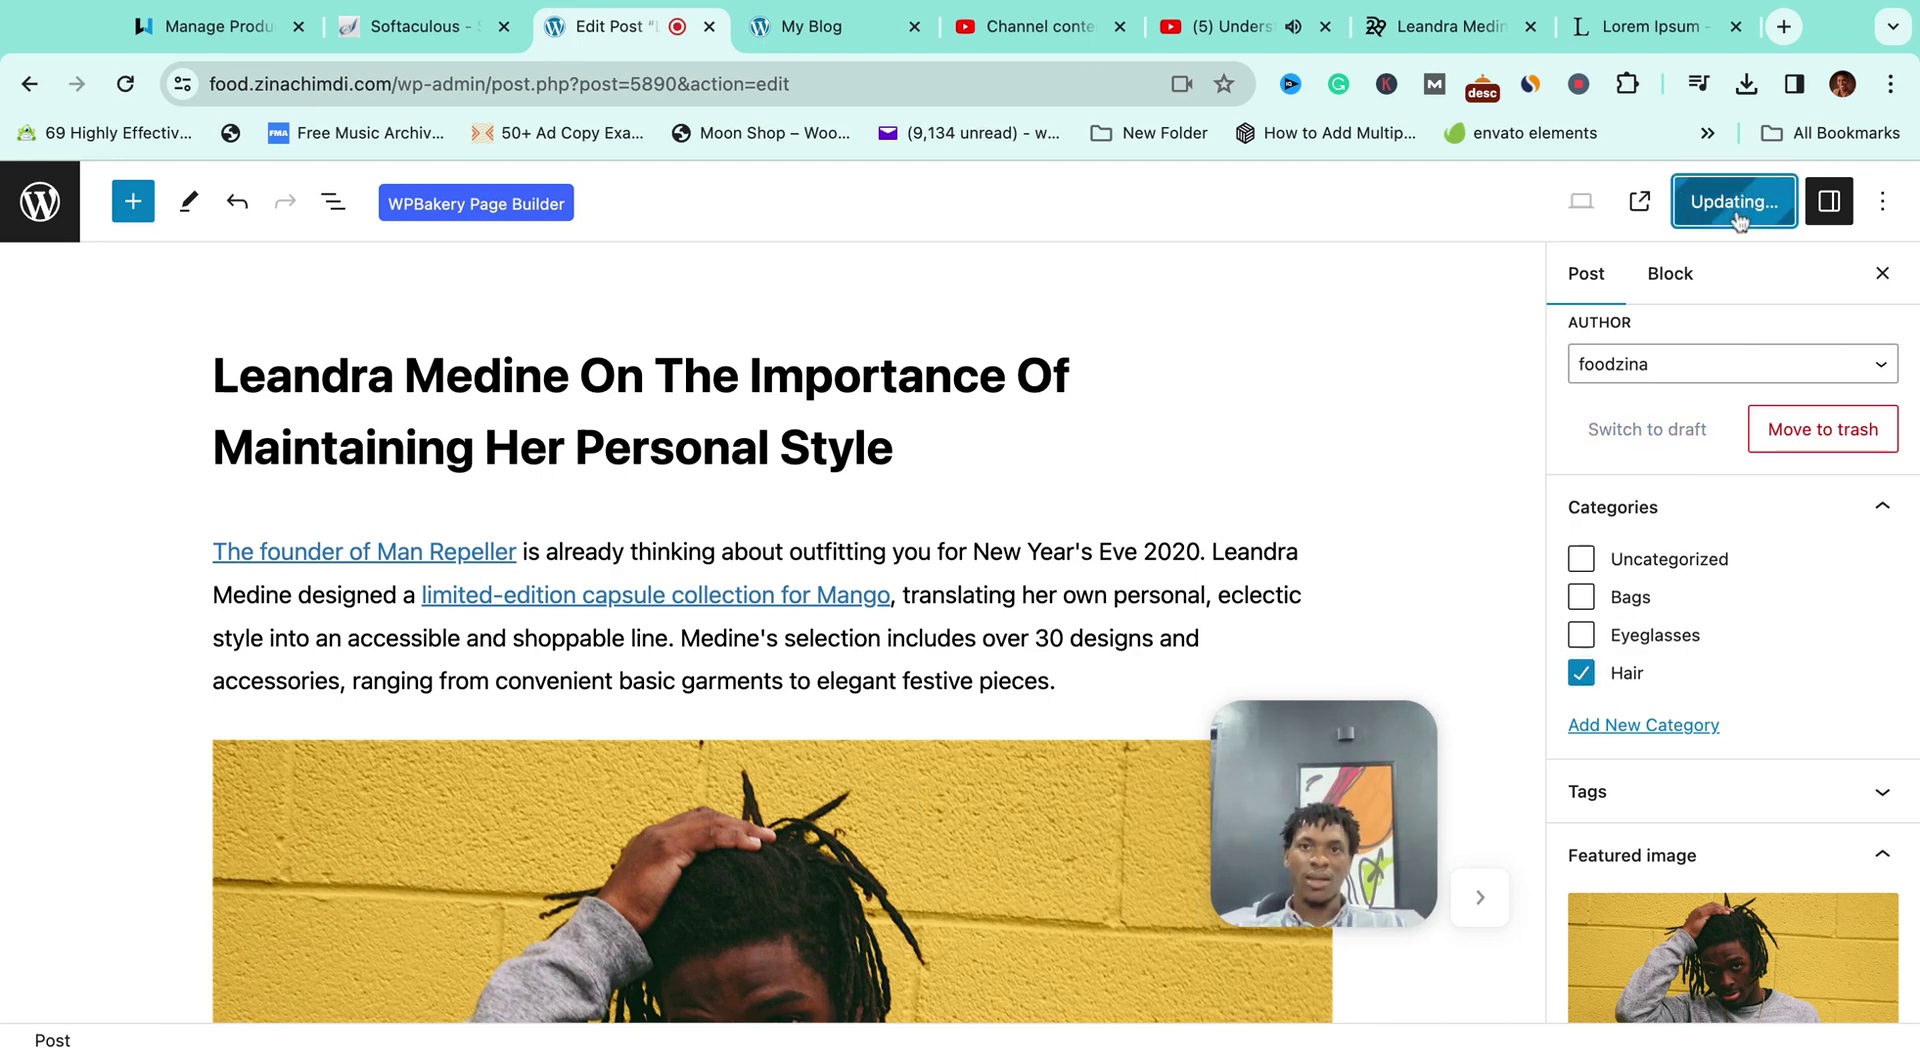
left_click(827, 28)
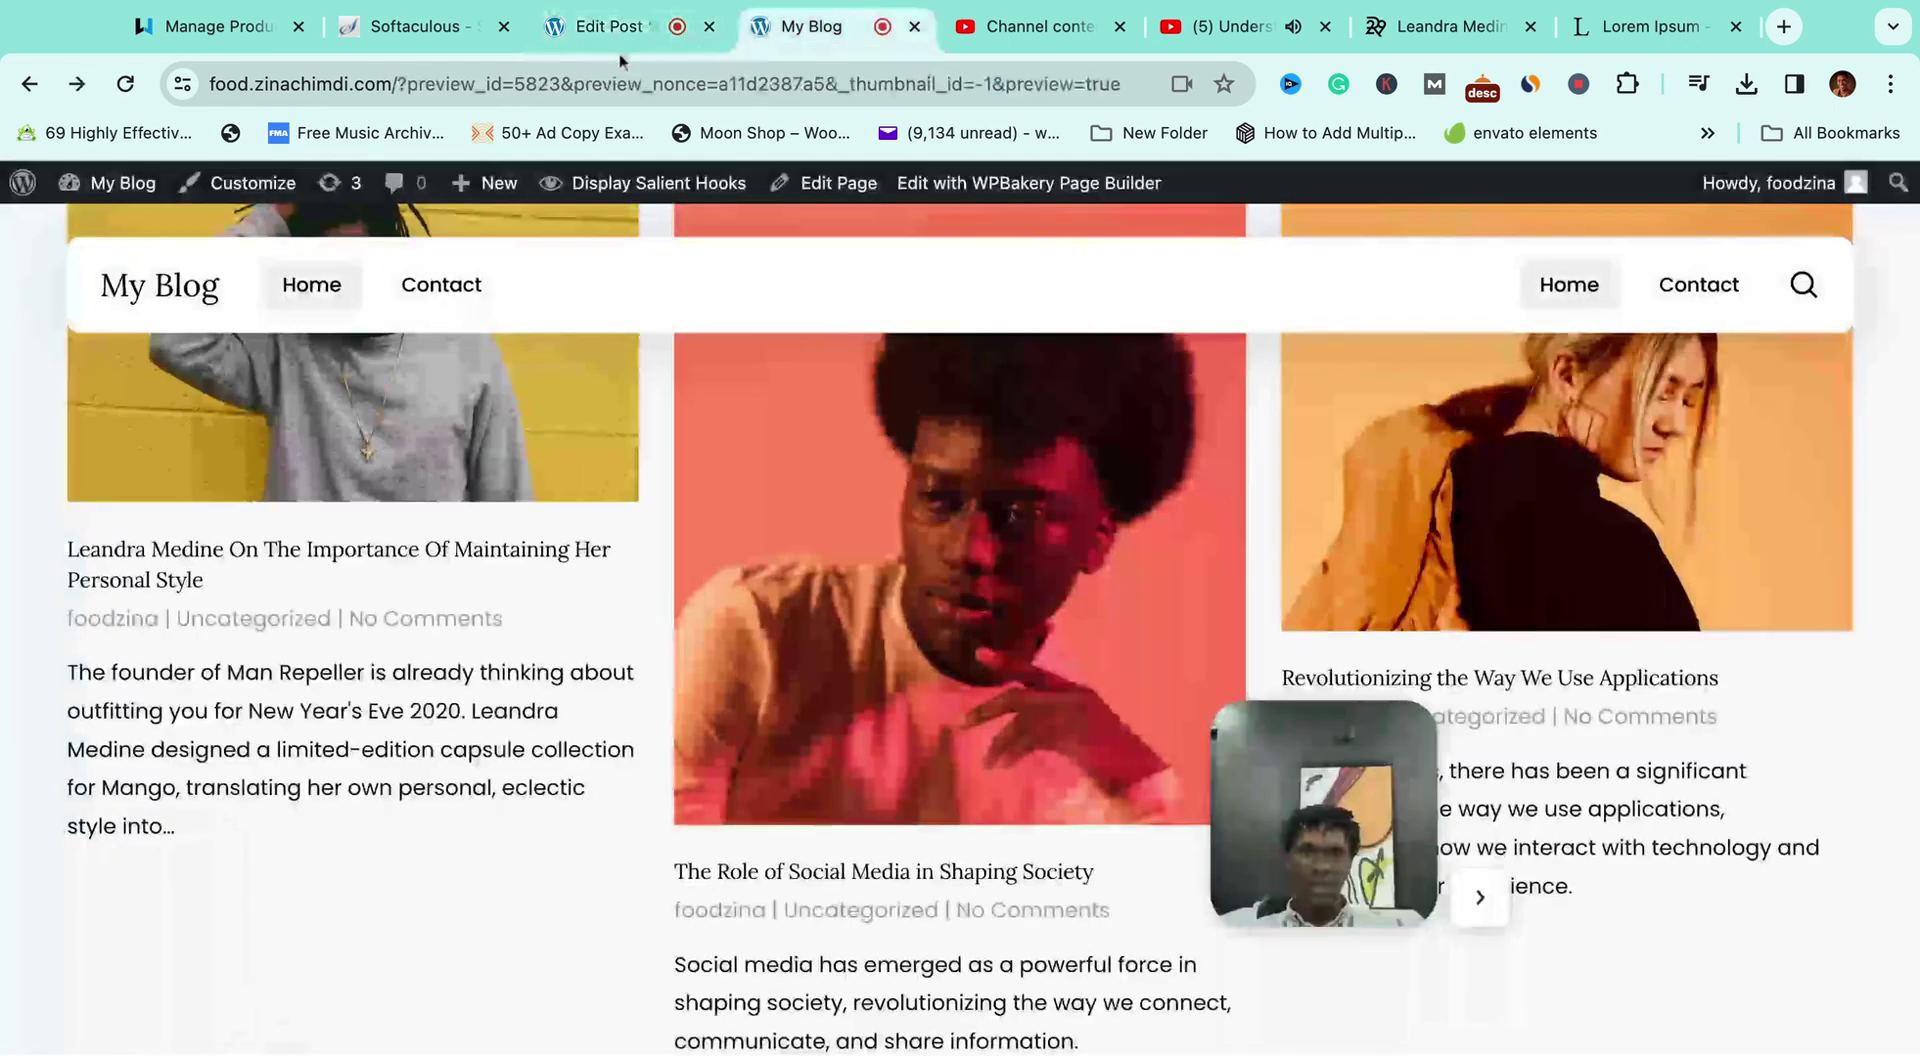
Step: Reload the blog preview to verify the post is now labelled under Hair
left_click(125, 87)
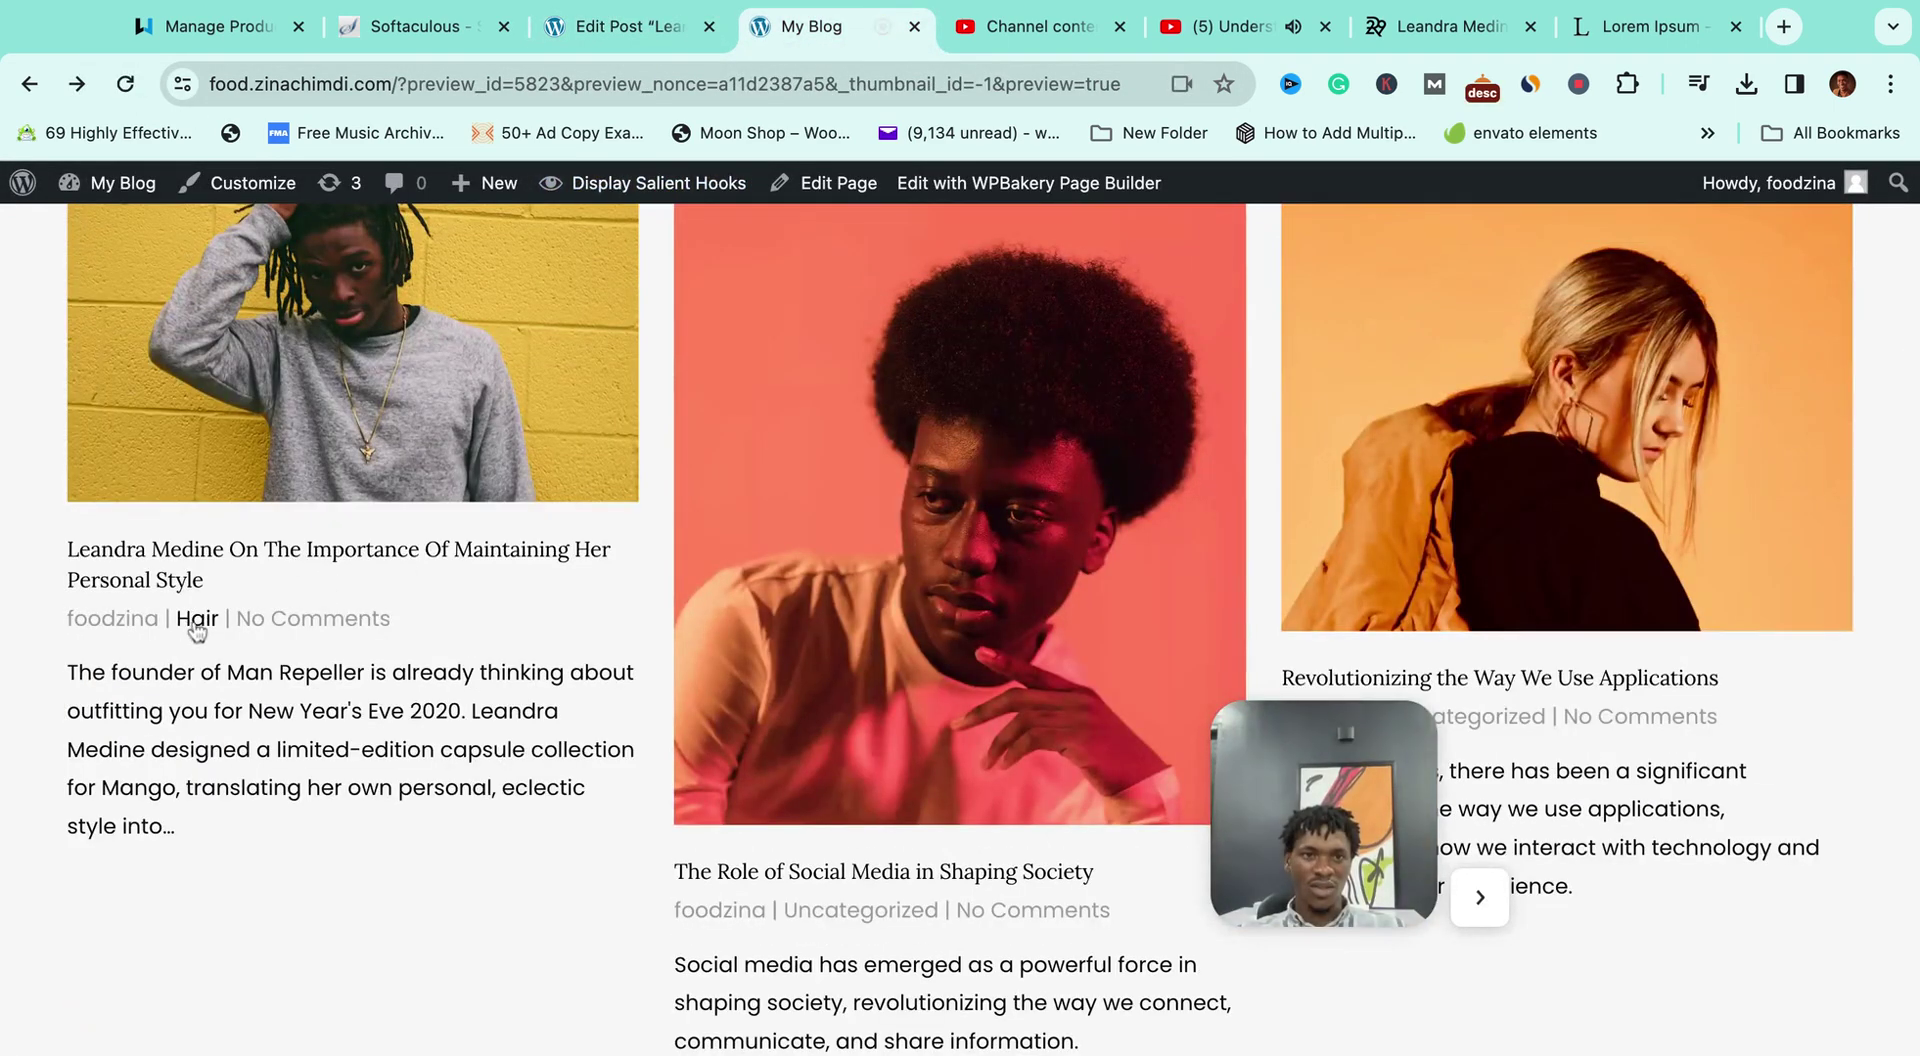
scroll(527, 770, "up", 6)
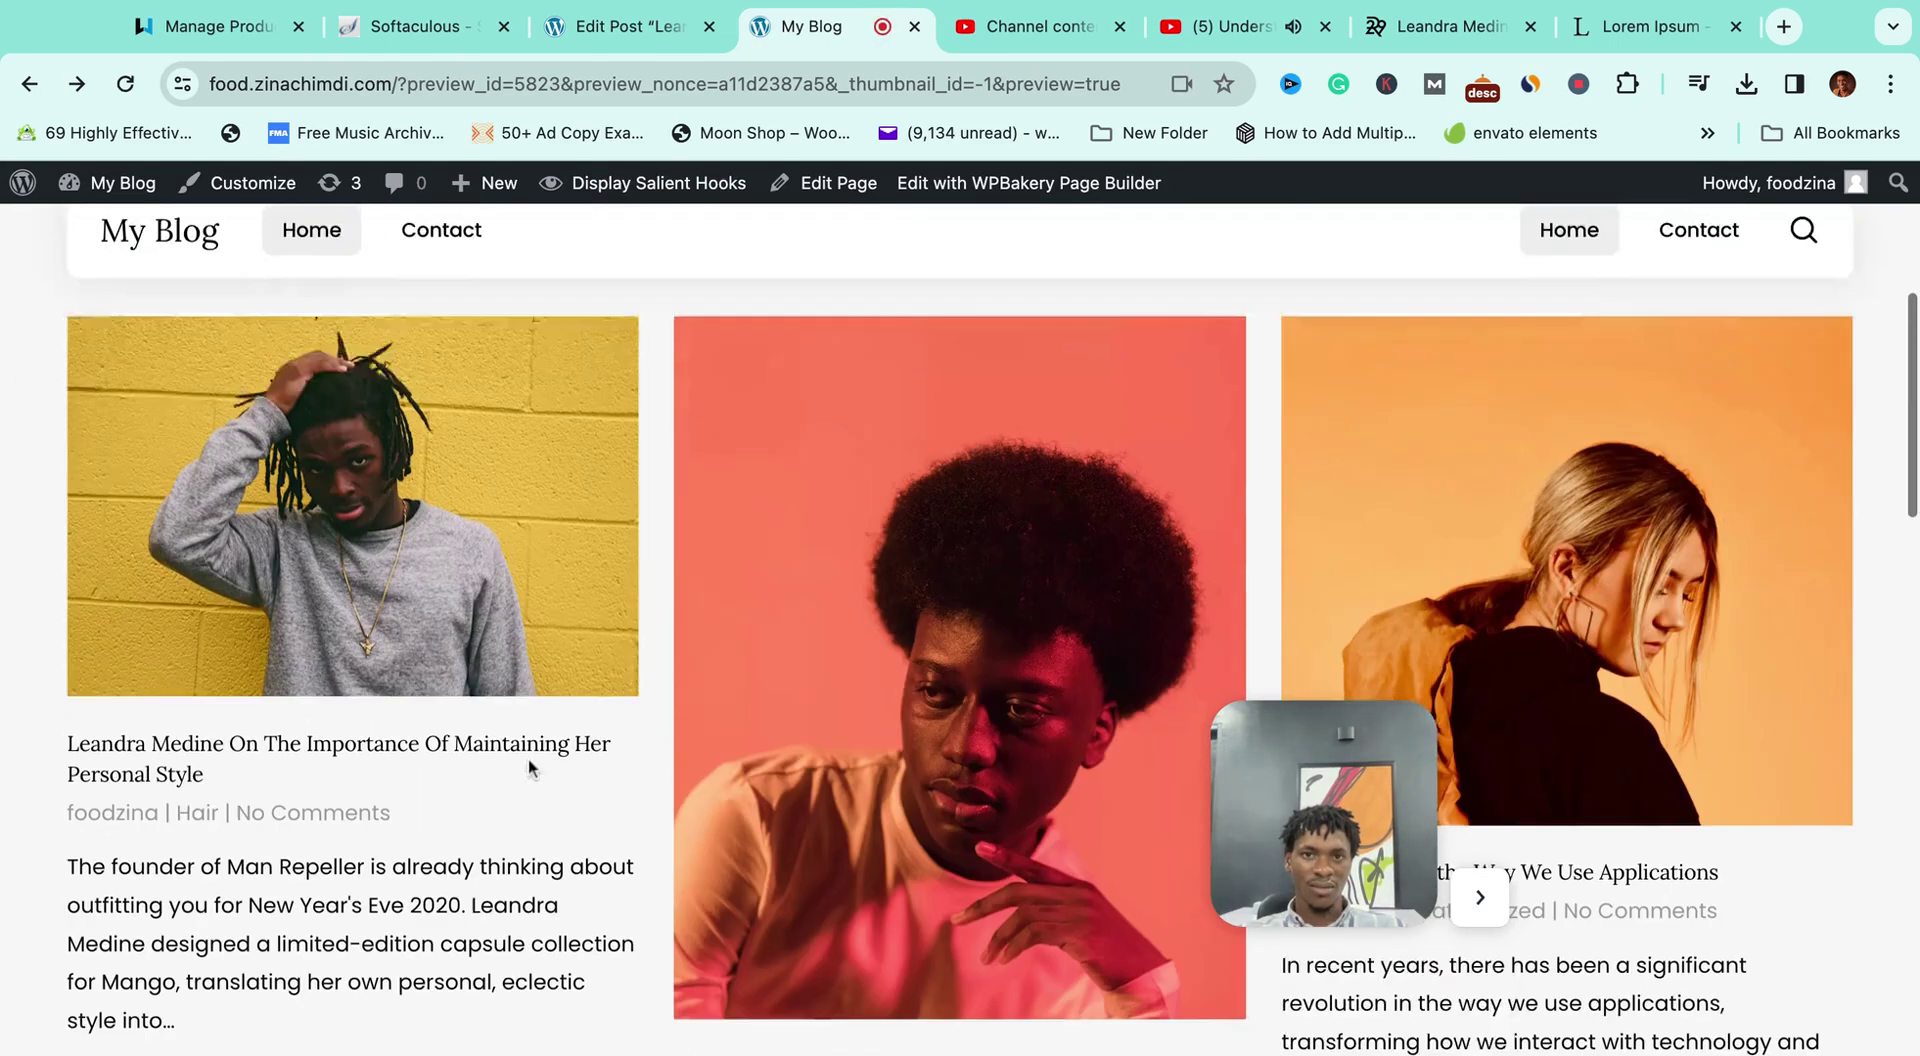
scroll(528, 763, "down", 13)
scroll(528, 759, "down", 6)
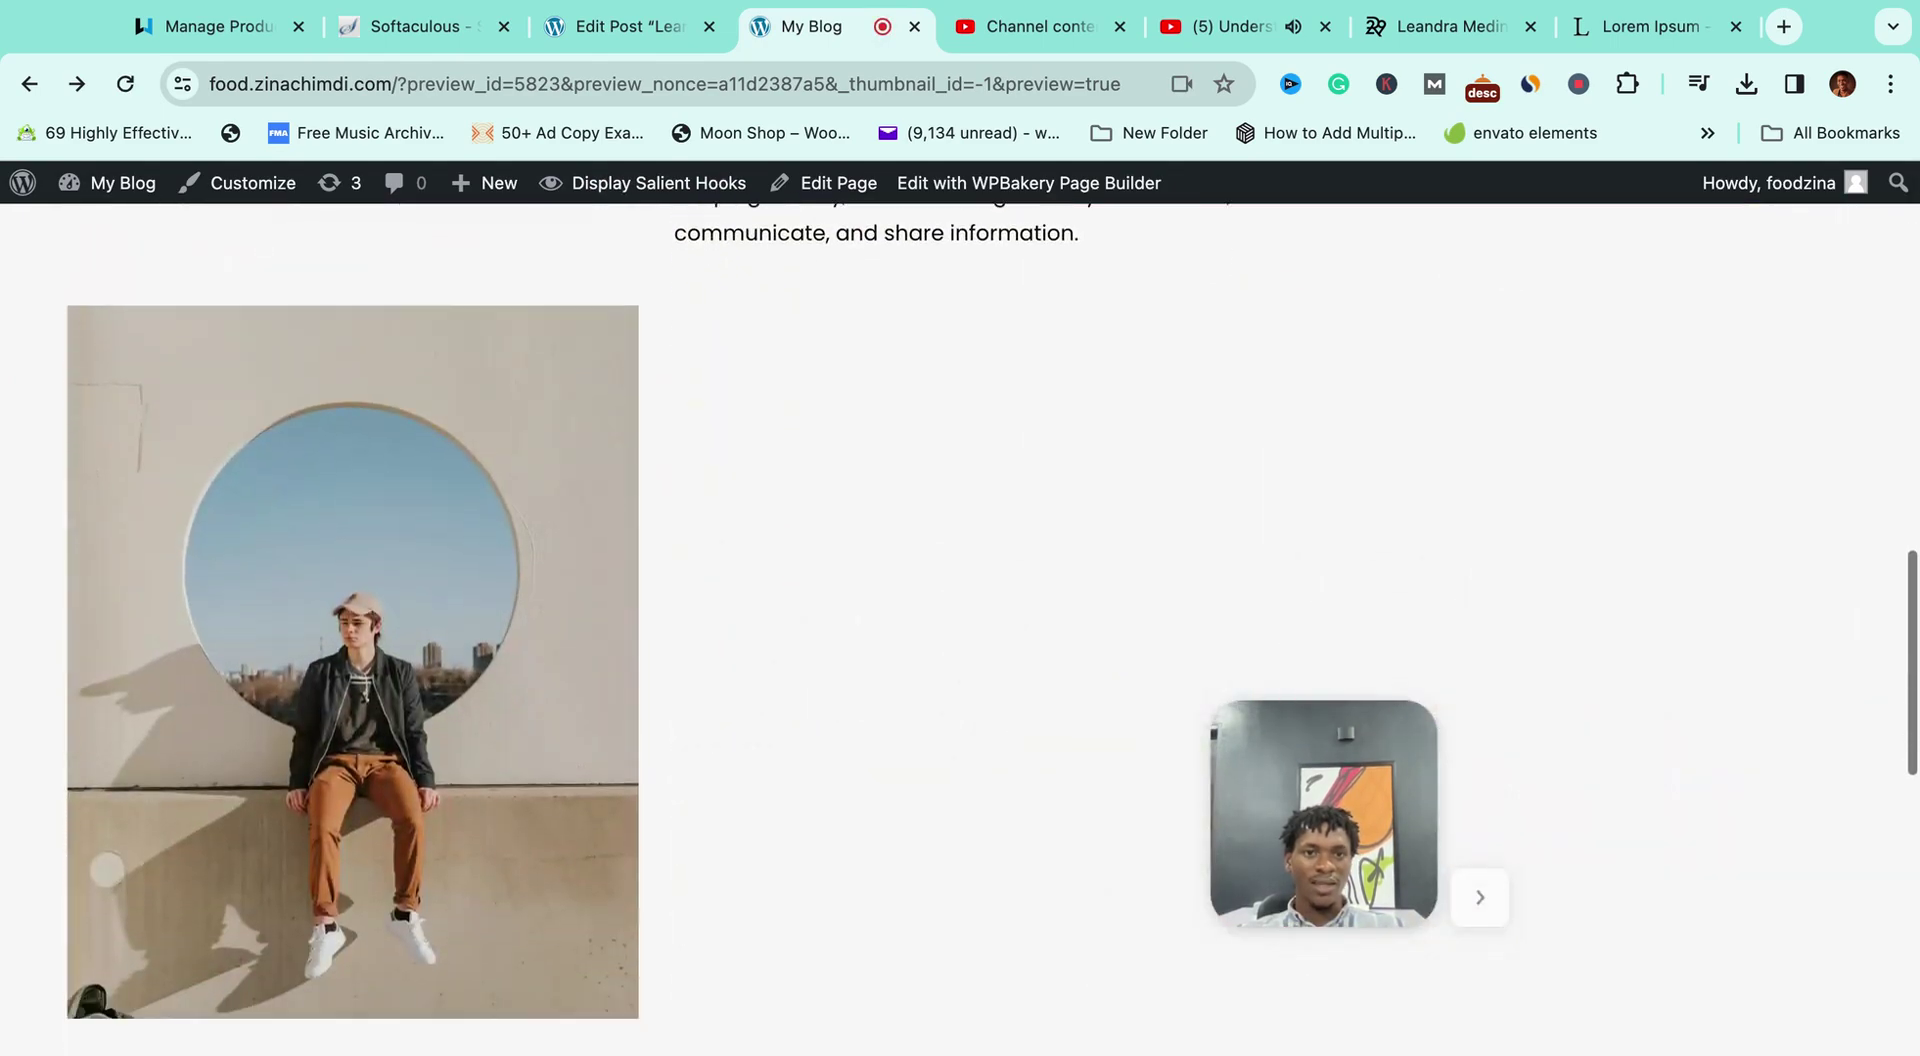
scroll(853, 700, "up", 14)
scroll(1044, 687, "up", 8)
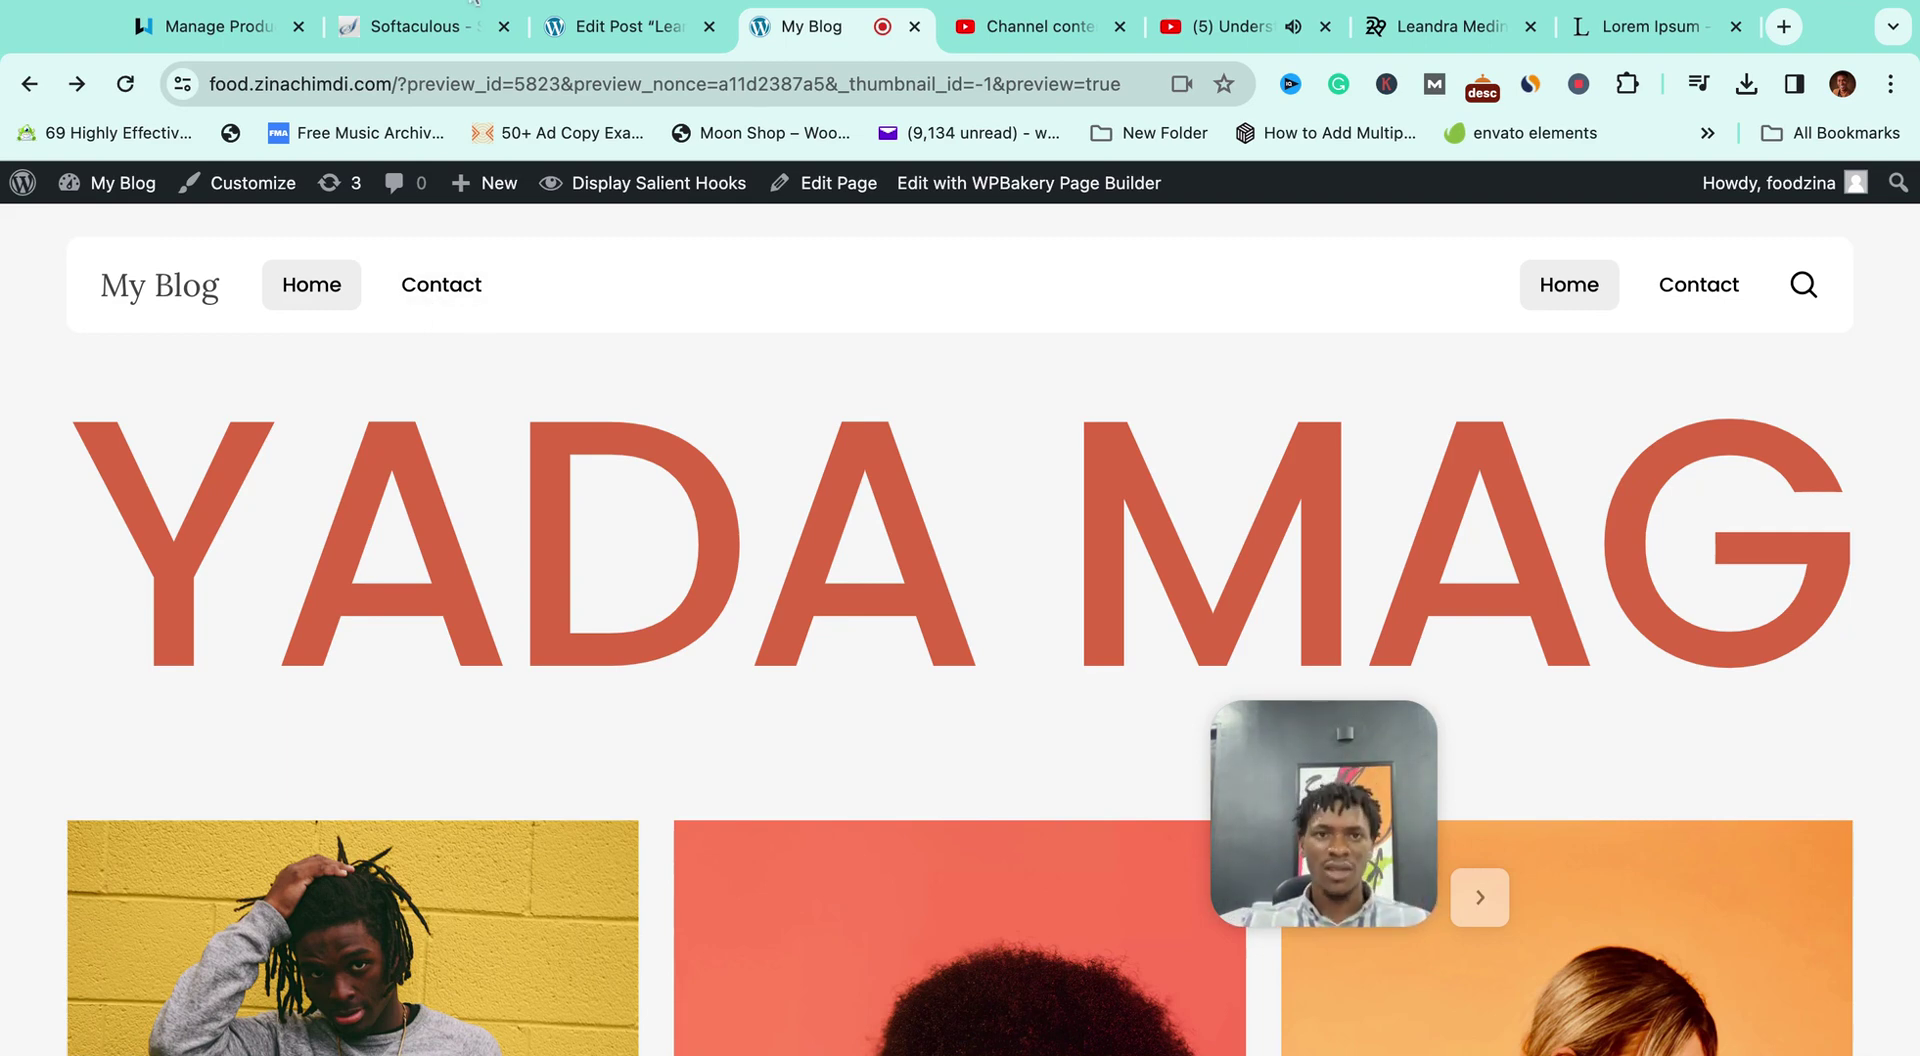
left_click(612, 30)
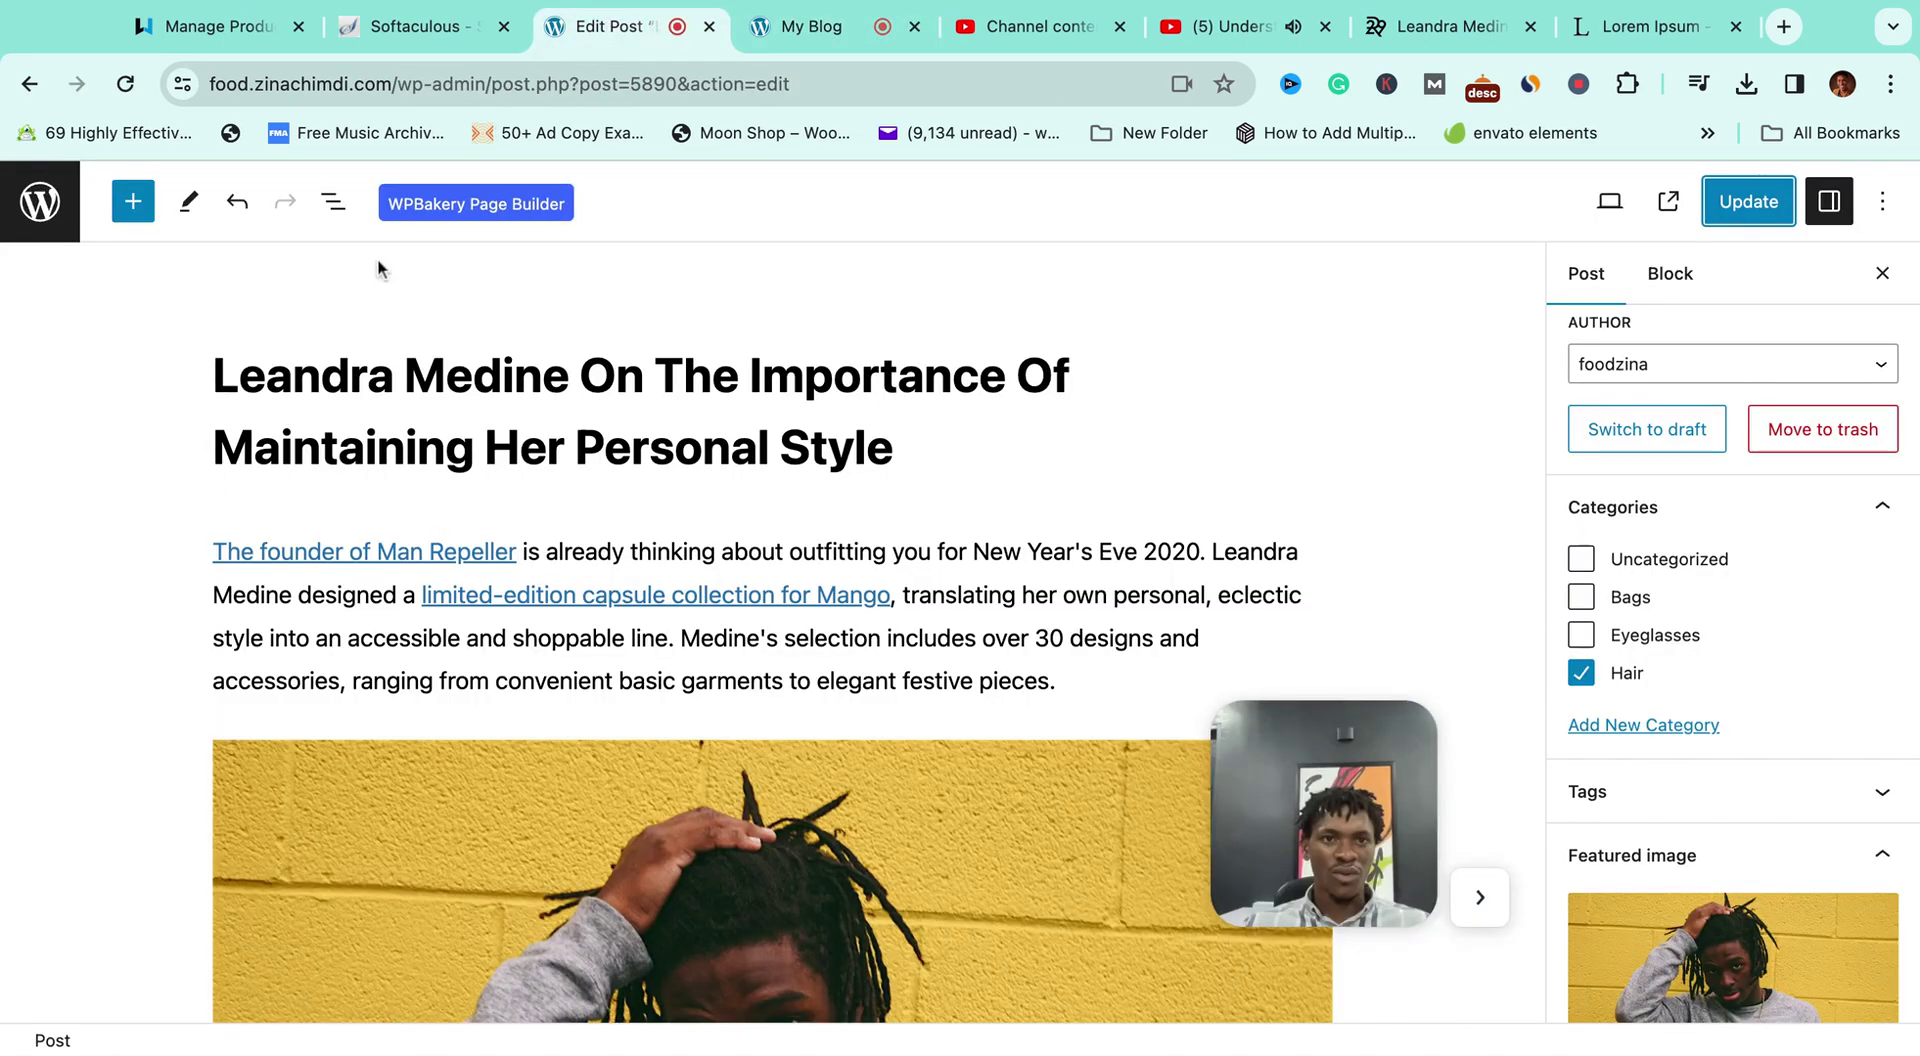
left_click(1480, 897)
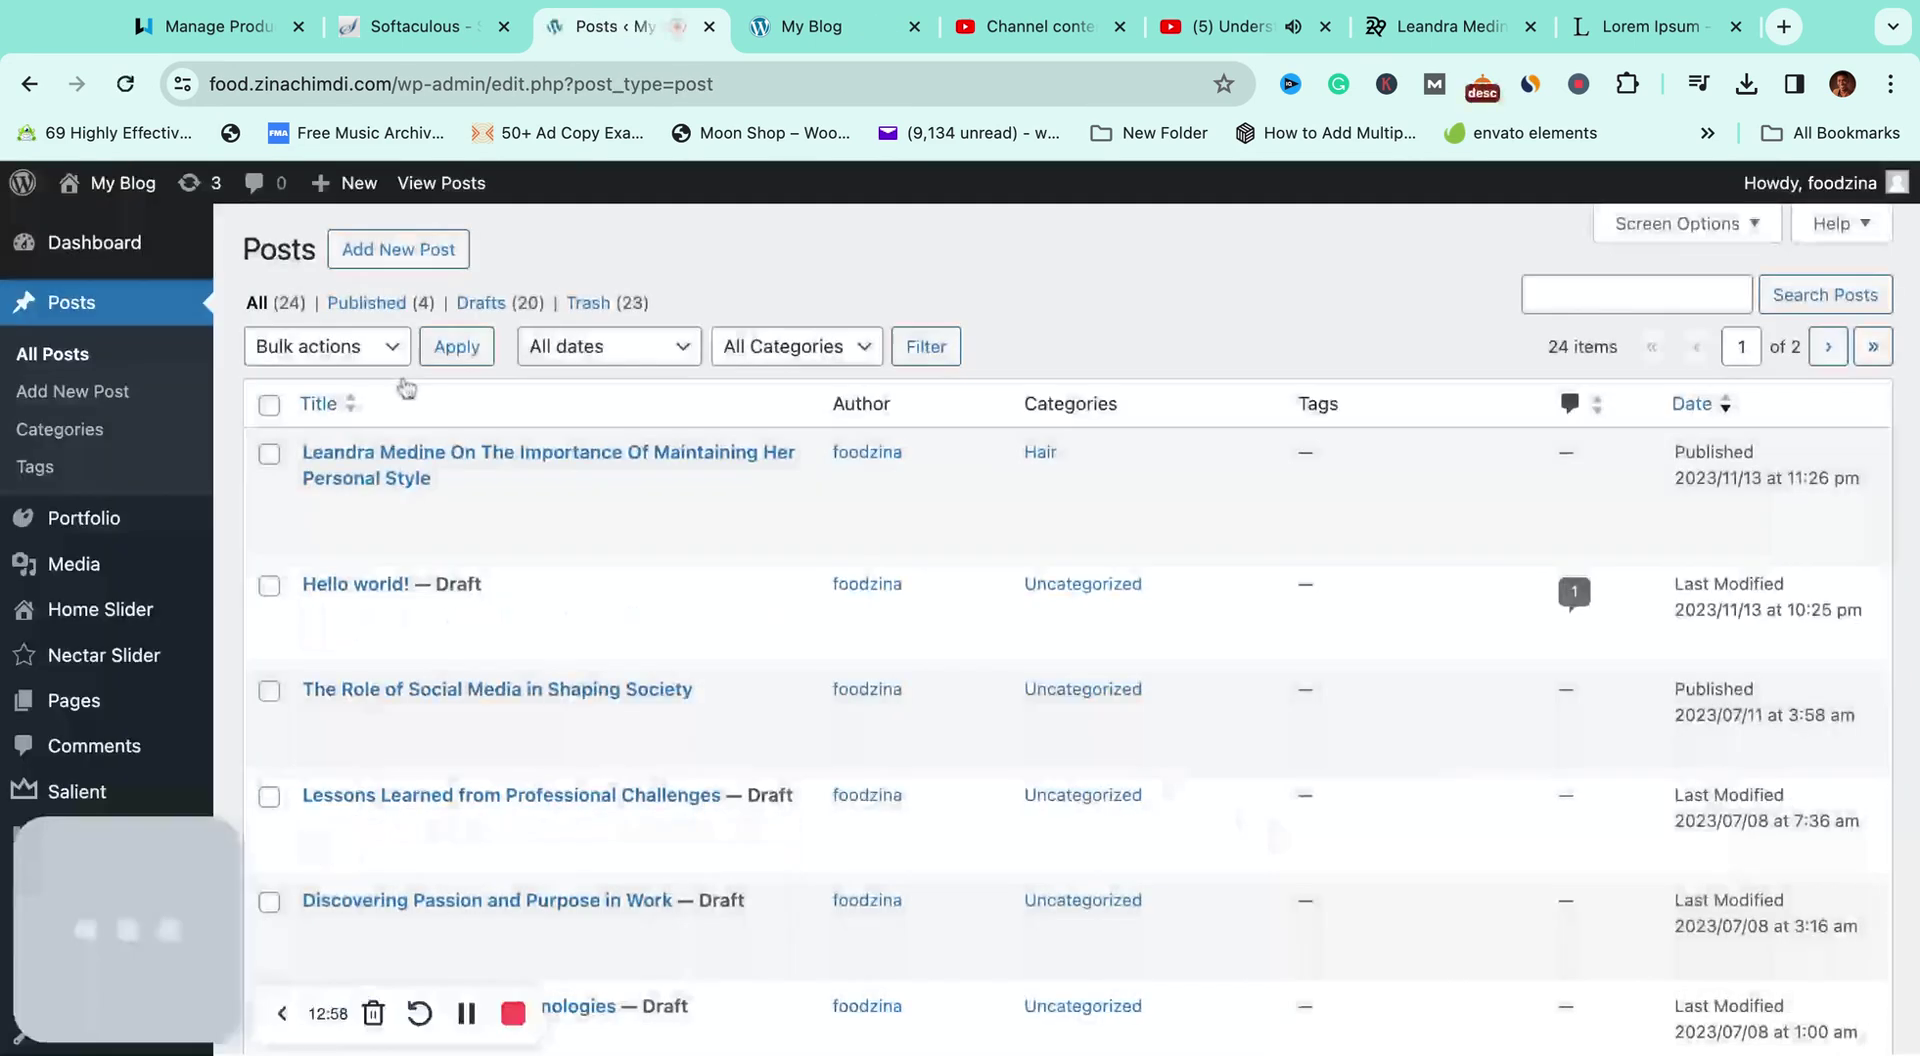
Step: Add the Bags, Eyeglasses and Hair categories to the Blog Menu
scroll(137, 750, "down", 4)
mouse_move(133, 800)
mouse_move(120, 730)
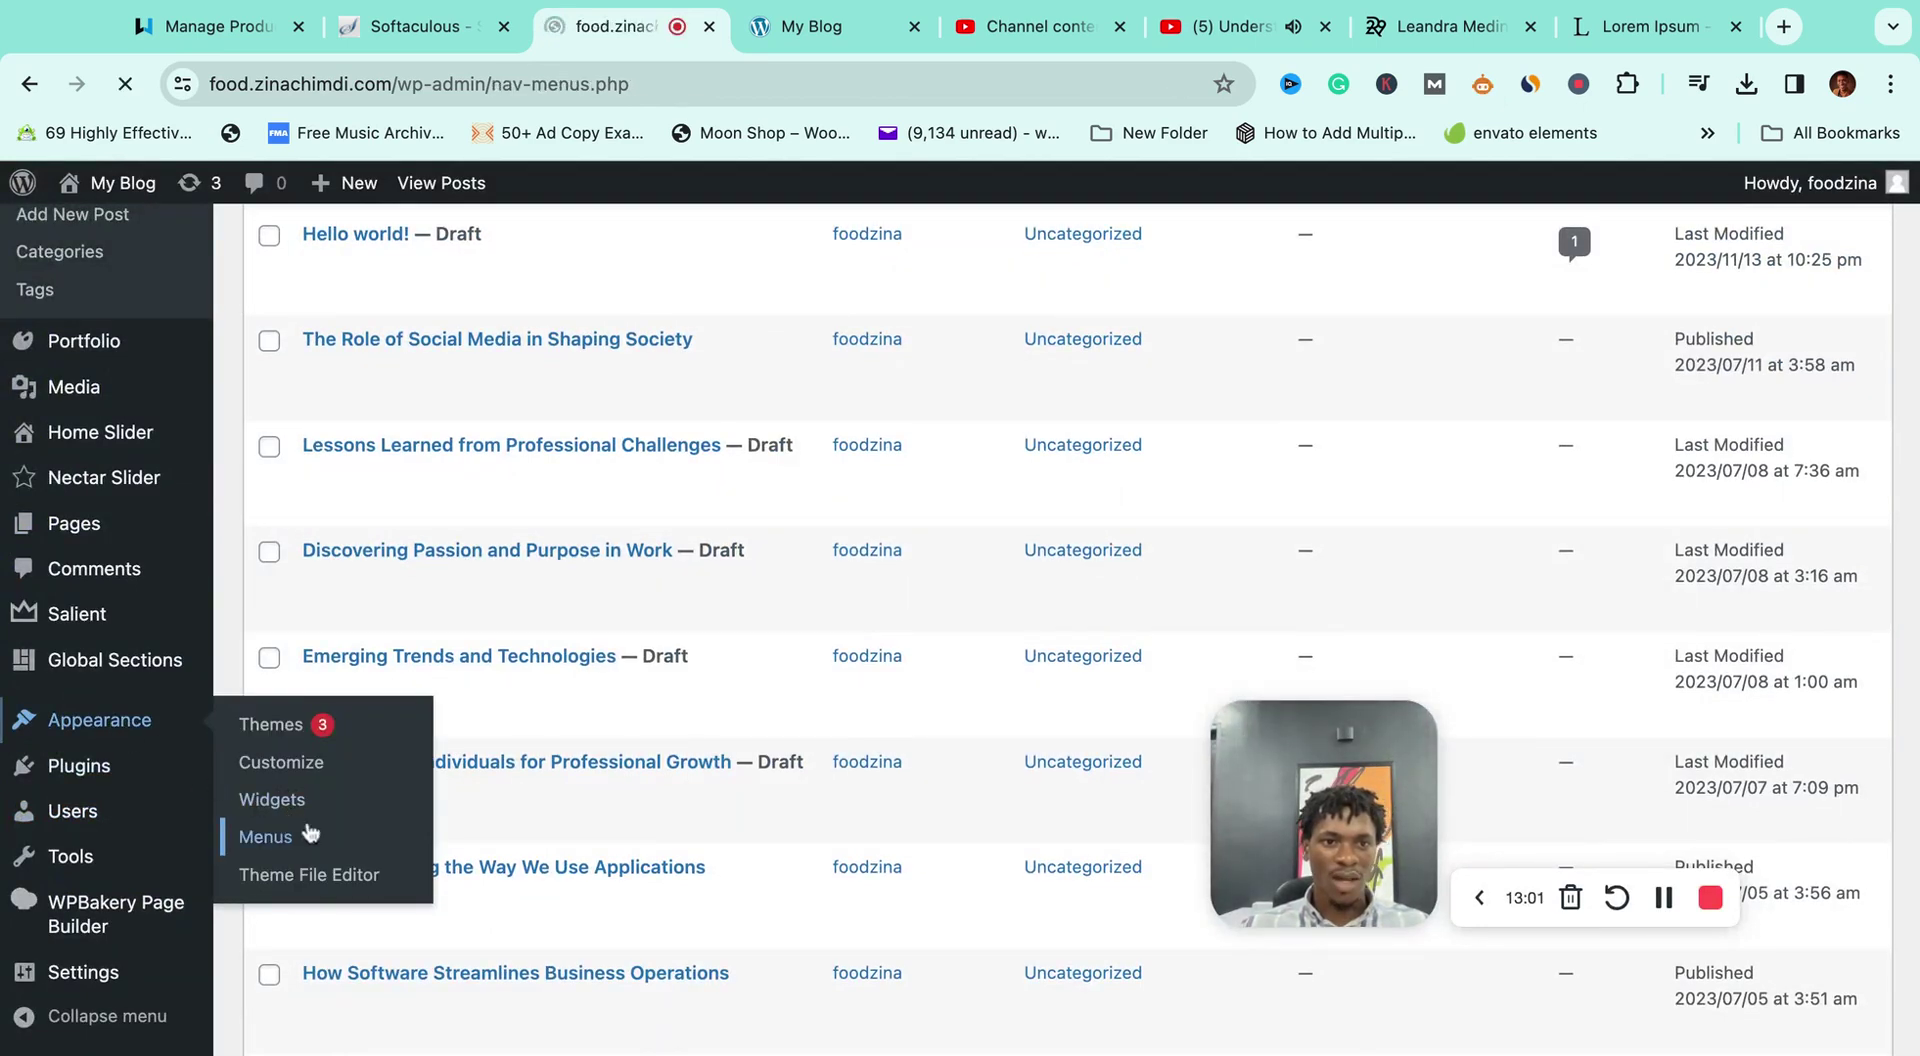
scroll(828, 826, "down", 3)
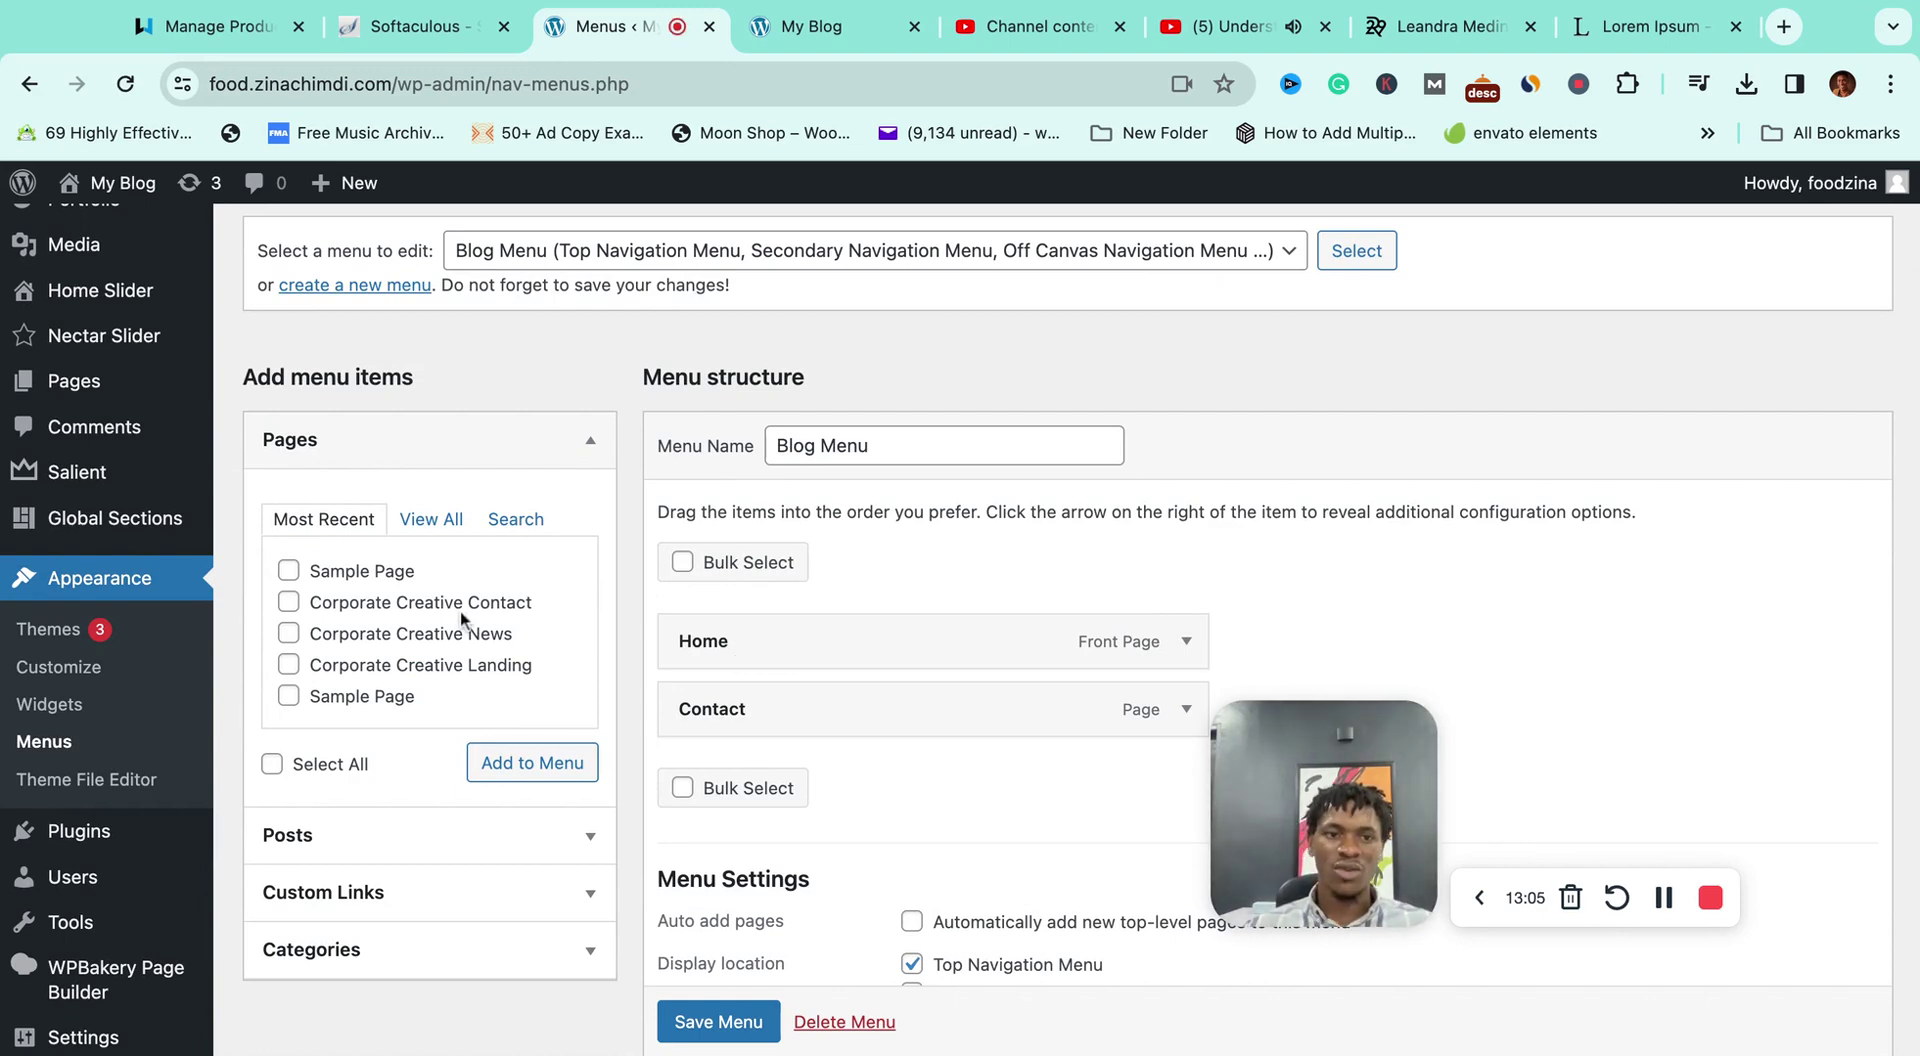
left_click(591, 958)
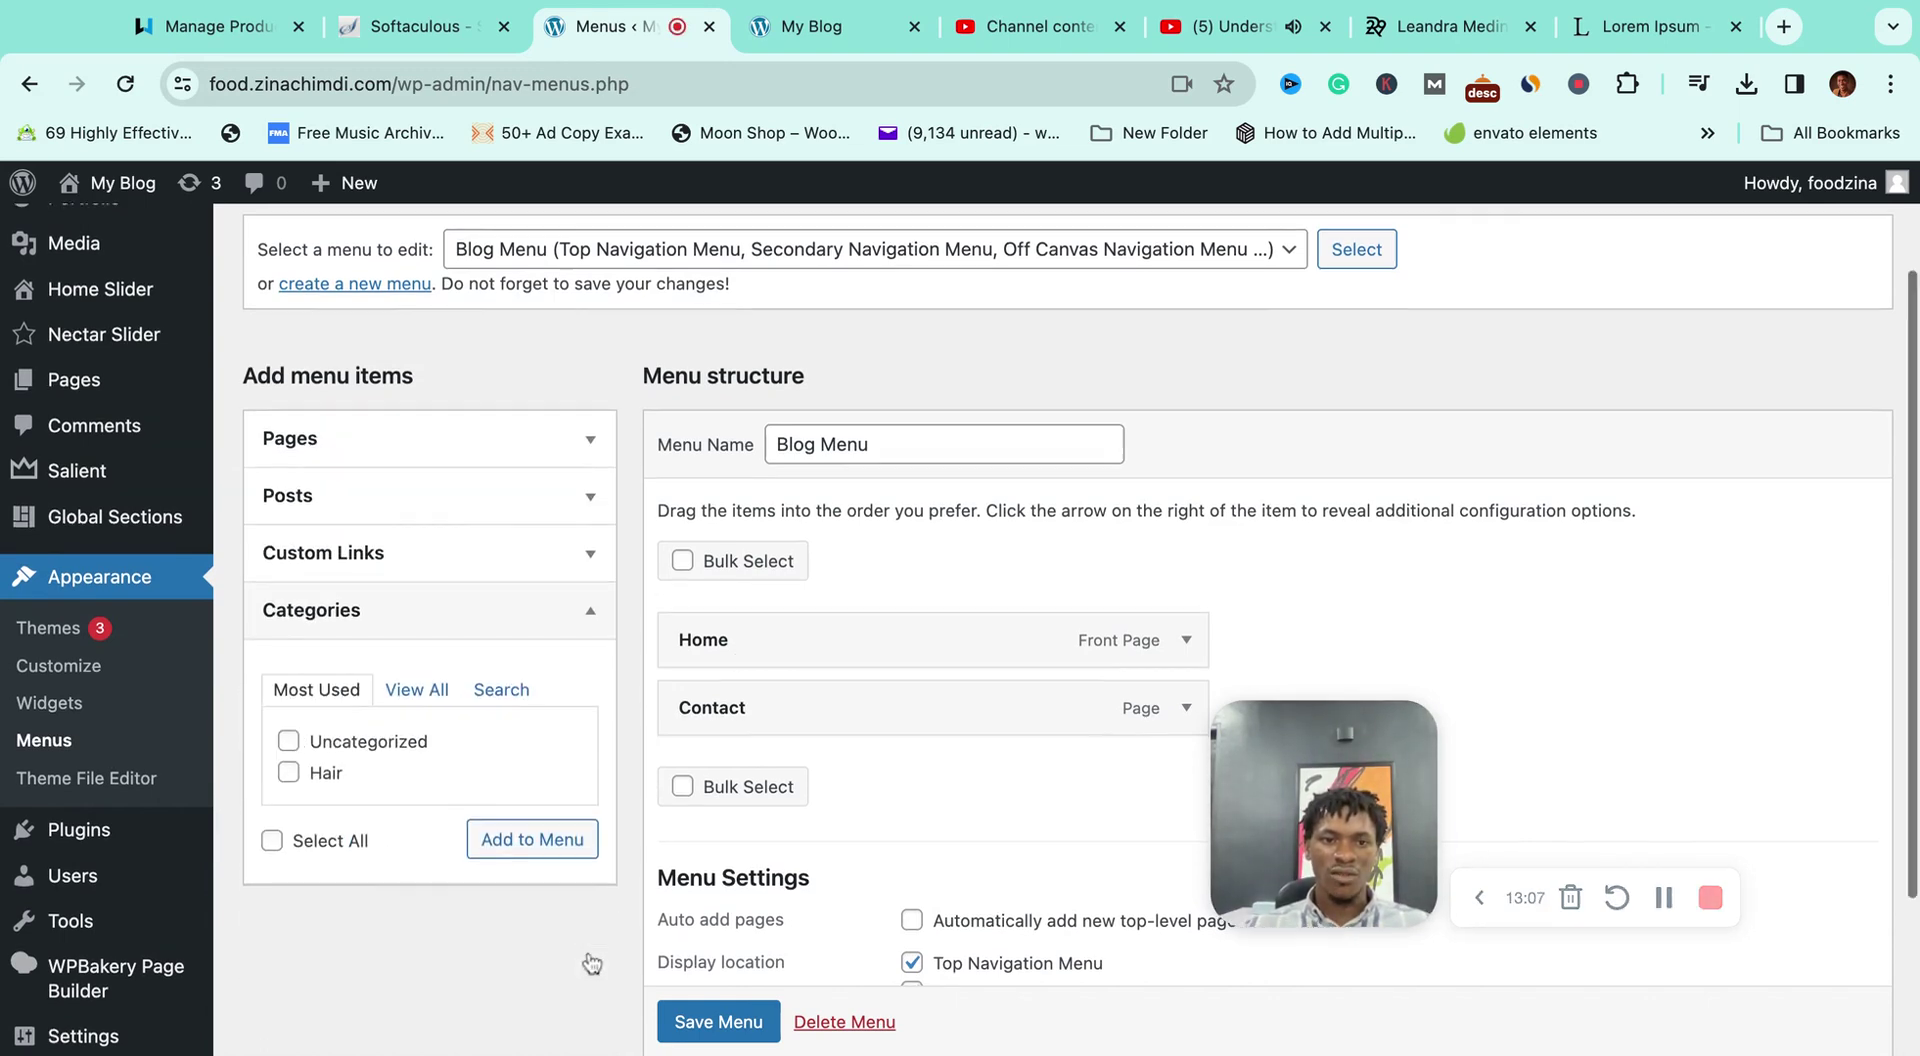
scroll(428, 634, "down", 3)
scroll(420, 550, "down", 1)
left_click(418, 472)
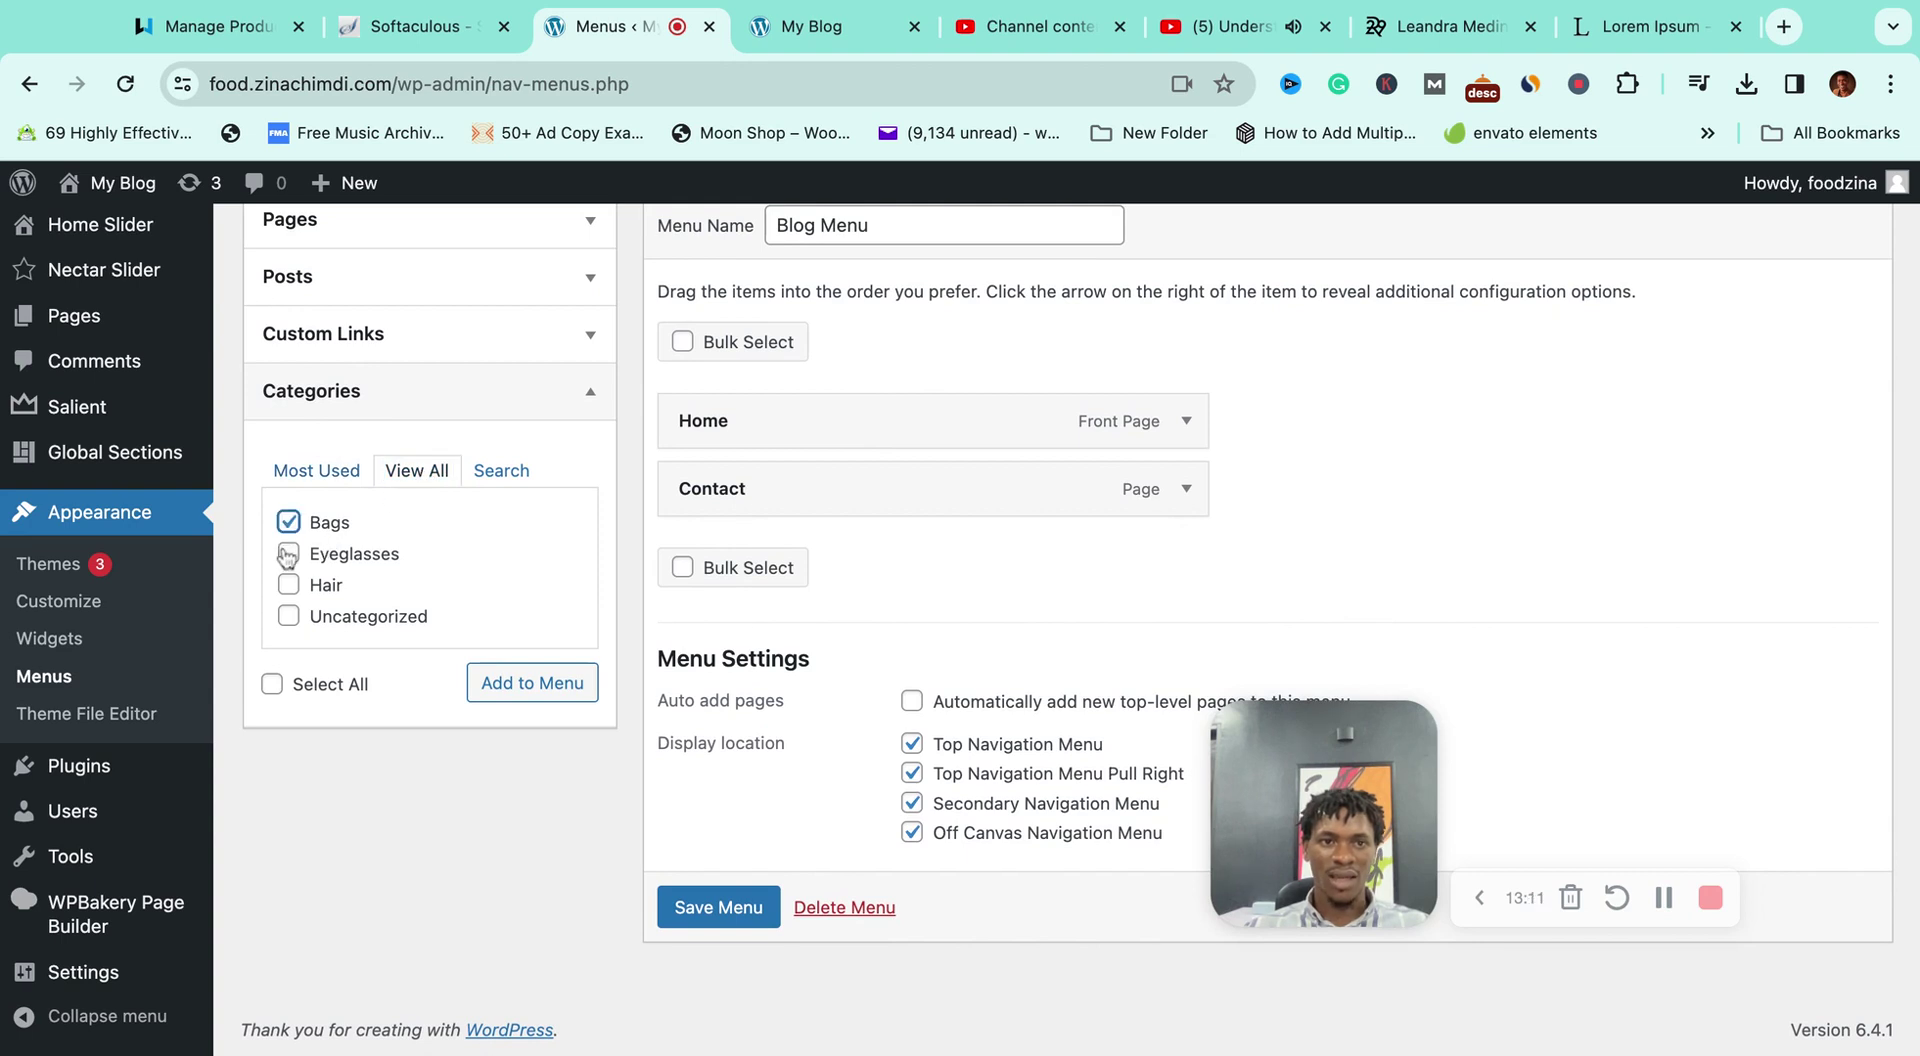
left_click(288, 585)
left_click(525, 686)
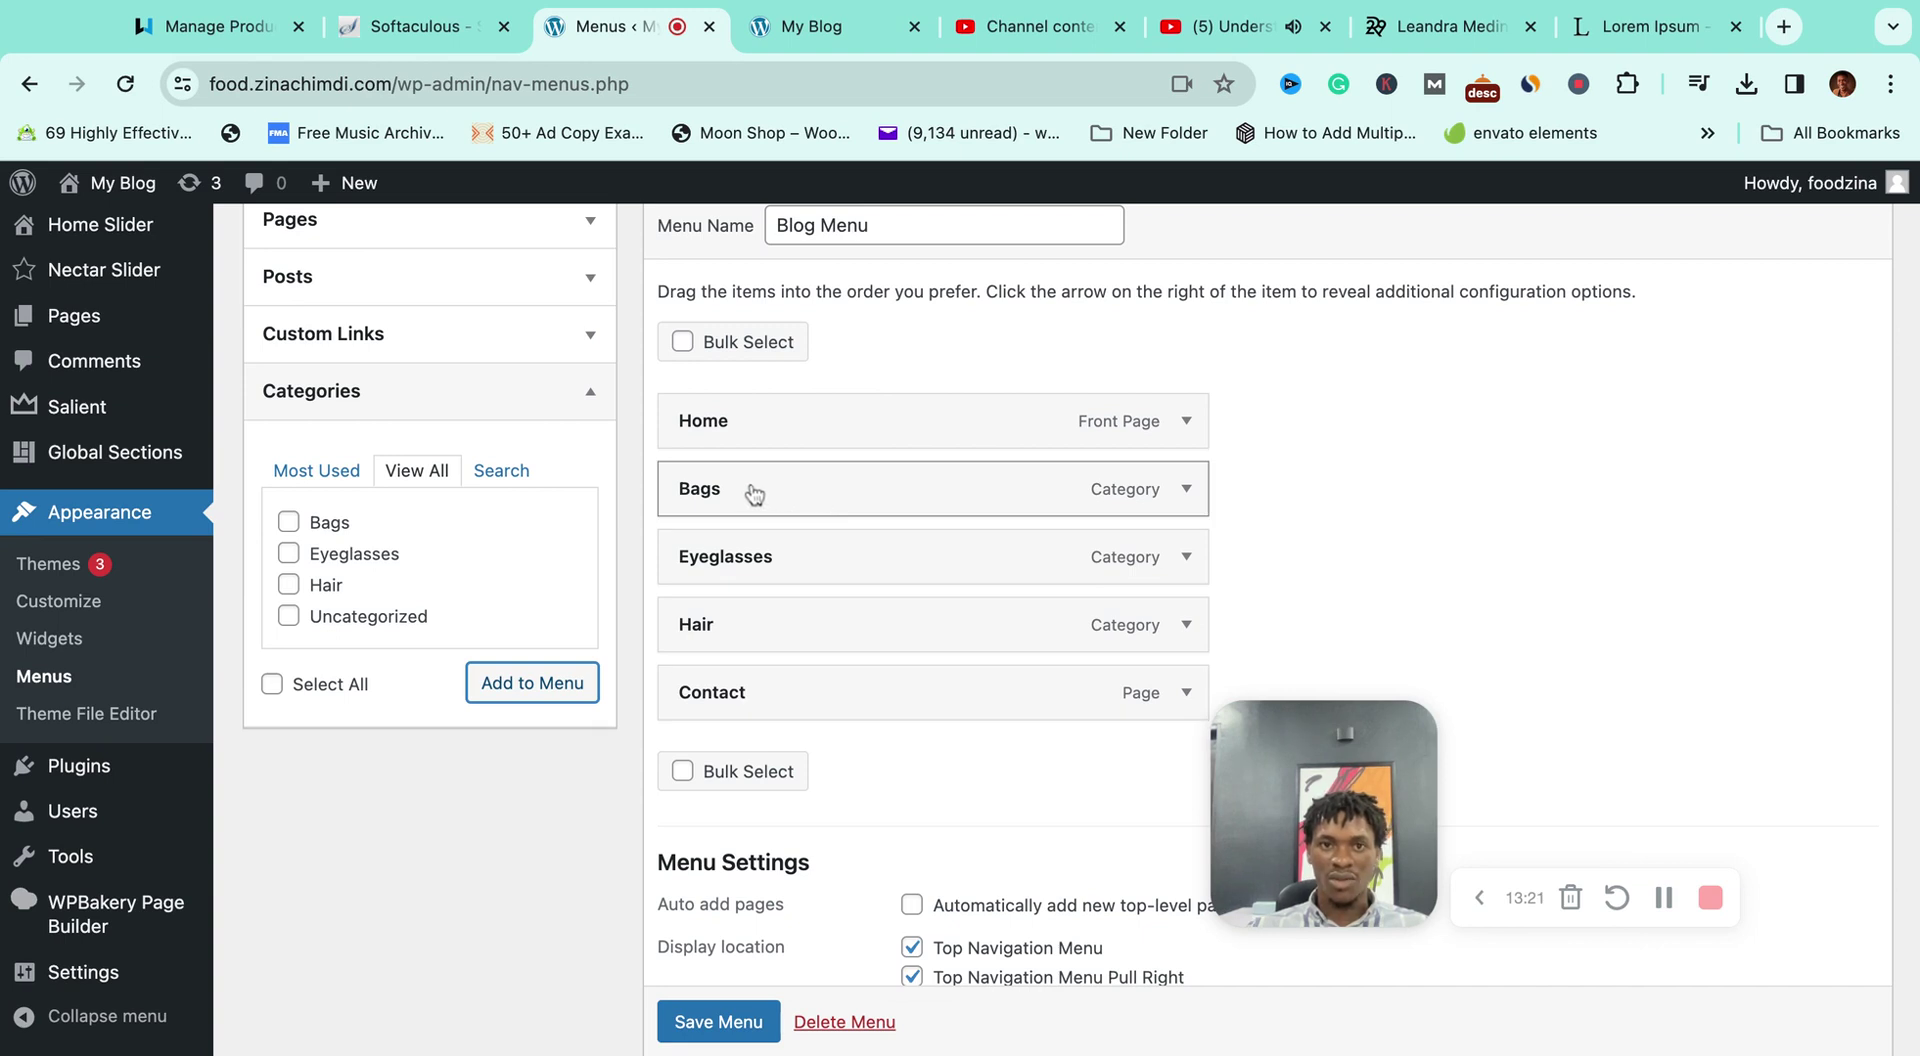
Step: Nest Bags, Eyeglasses and Hair as sub items under Home and save the menu
left_click_drag(752, 493, 792, 492)
left_click_drag(754, 553, 756, 556)
left_click_drag(754, 630, 806, 632)
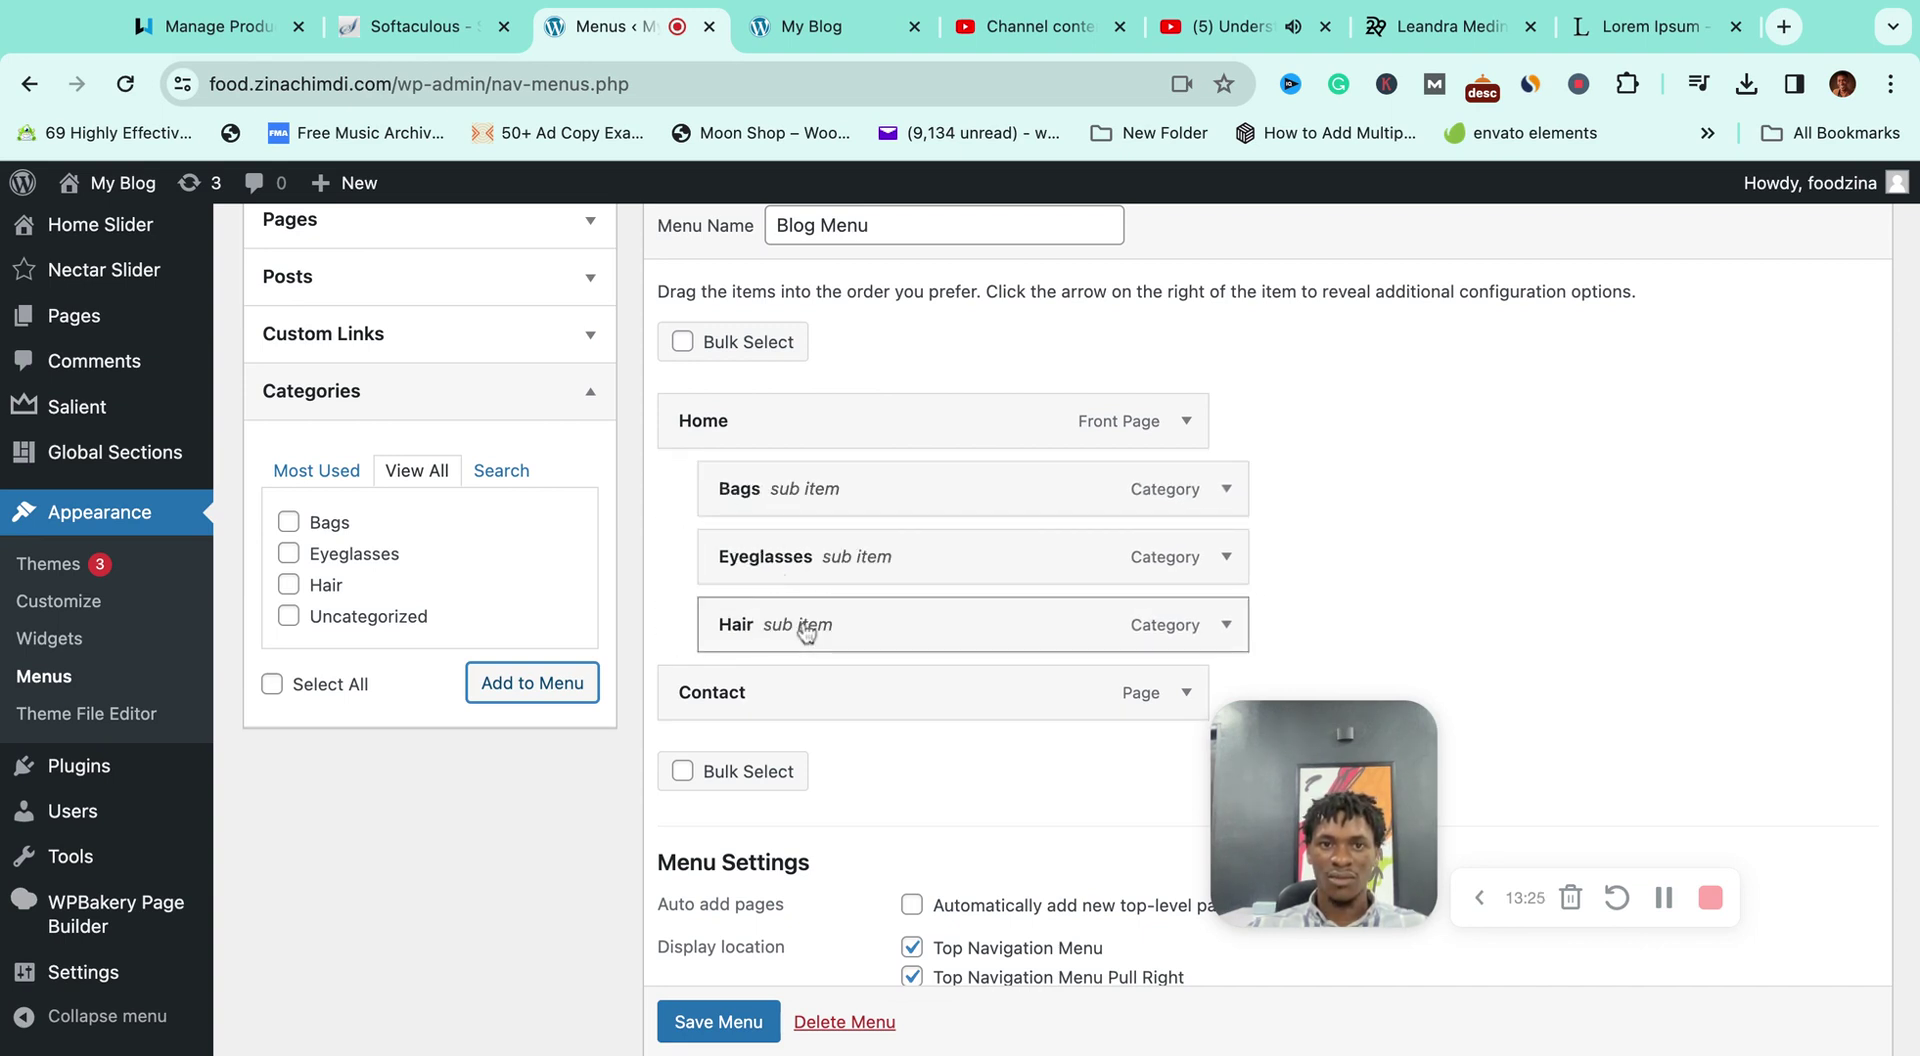
scroll(710, 1019, "down", 1)
left_click(716, 1020)
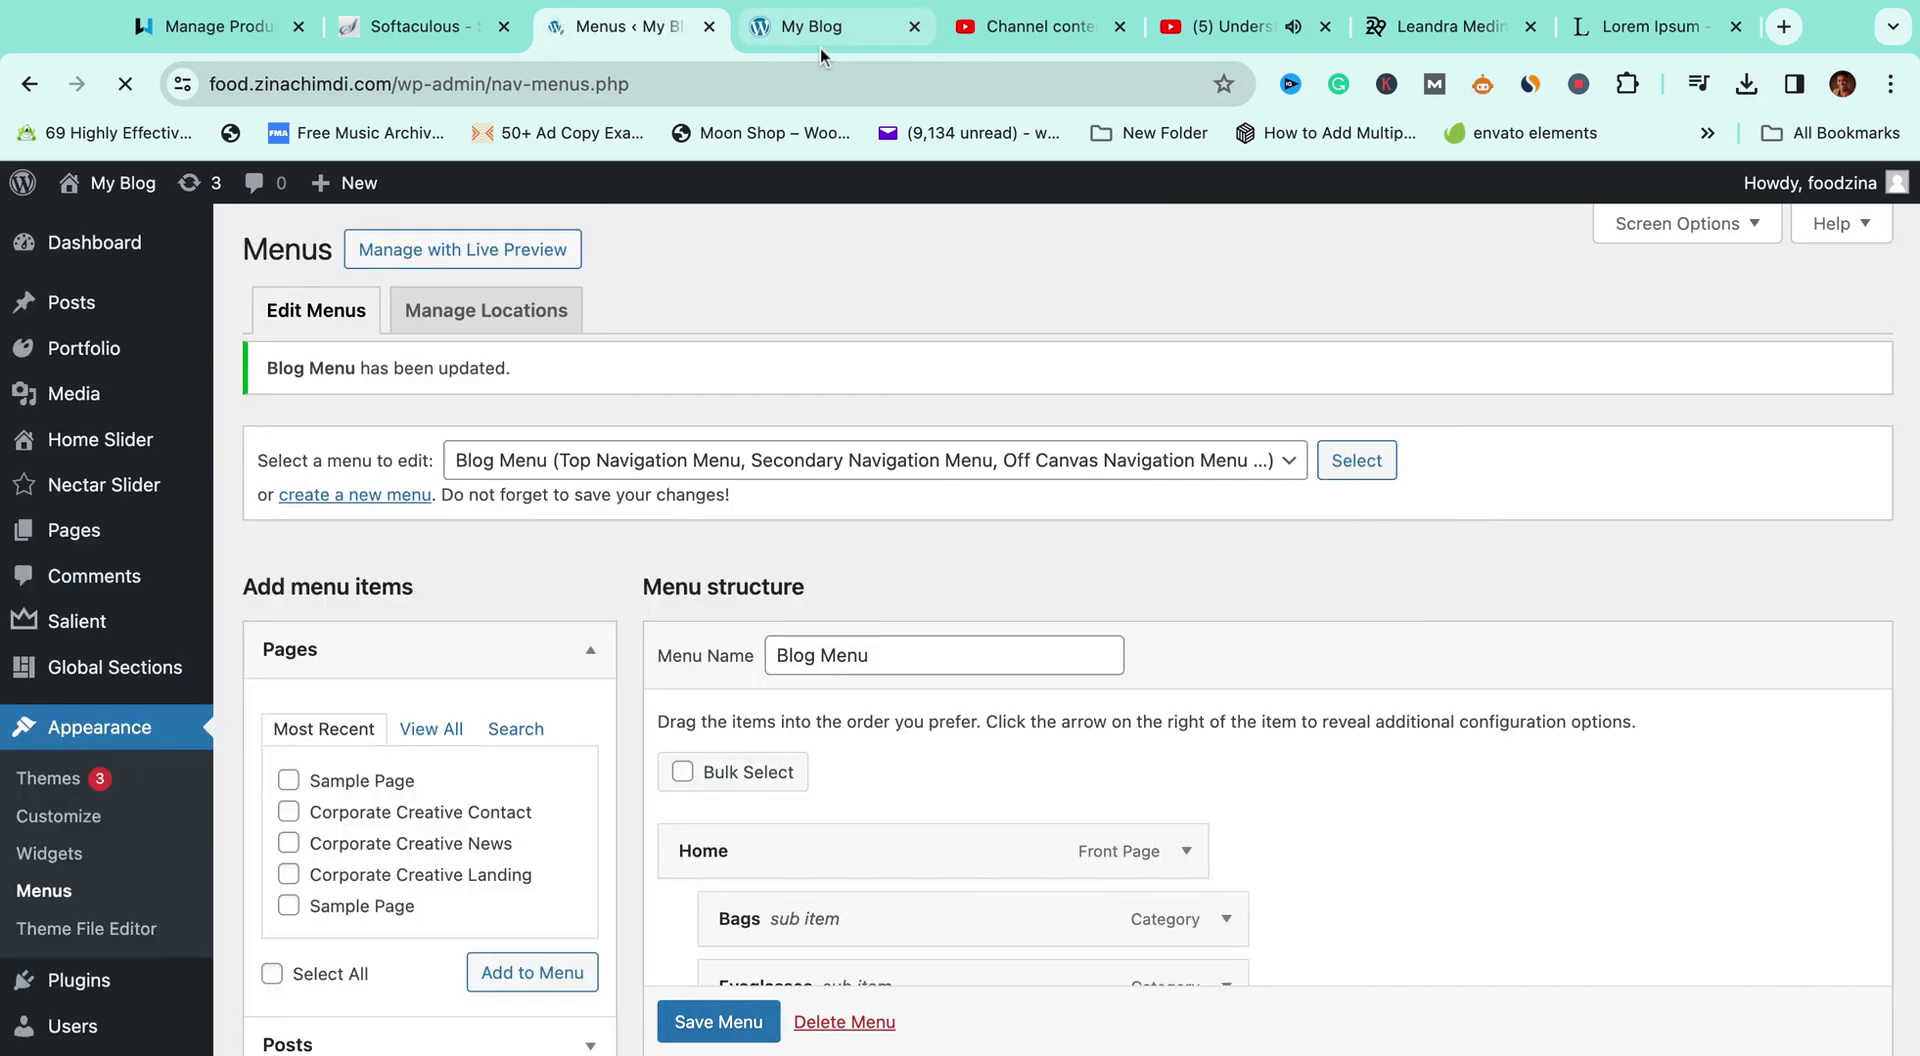
left_click(820, 42)
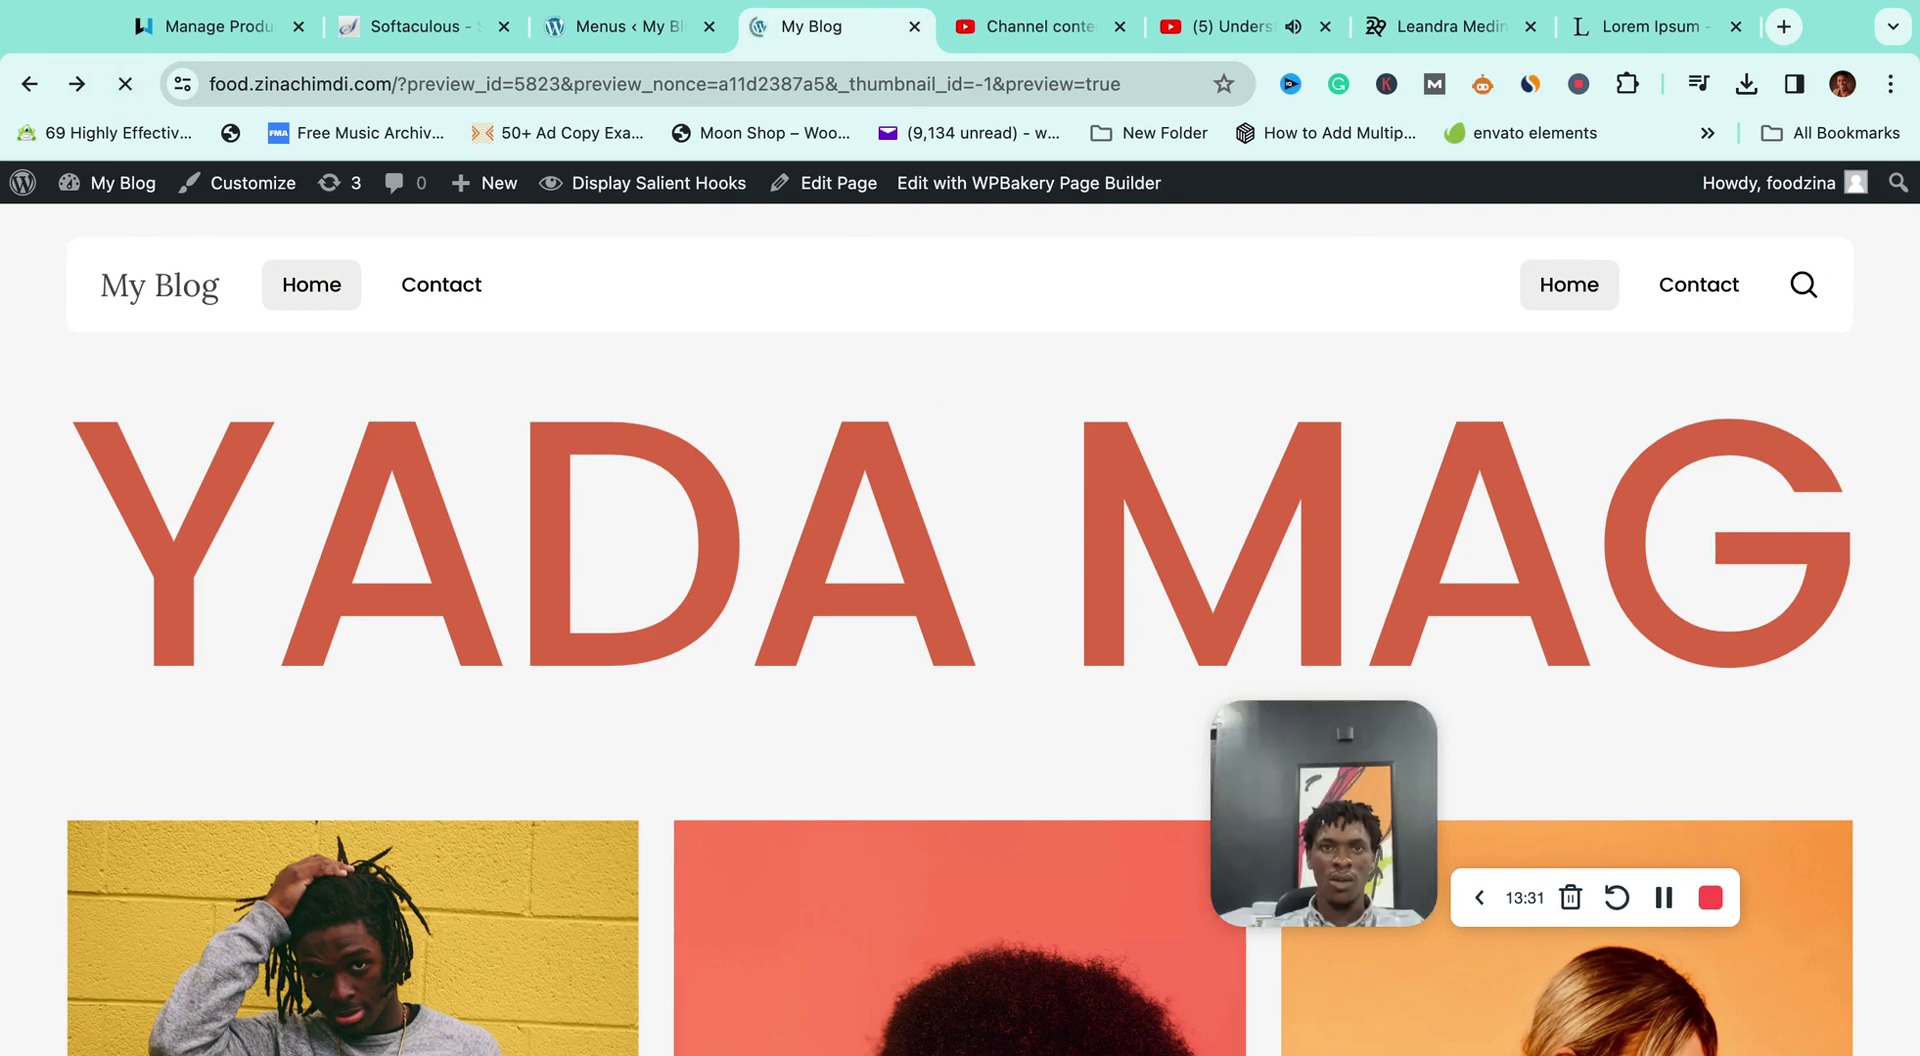
Step: Choose Hair from the Home dropdown and browse its category page showing the single post
mouse_move(321, 291)
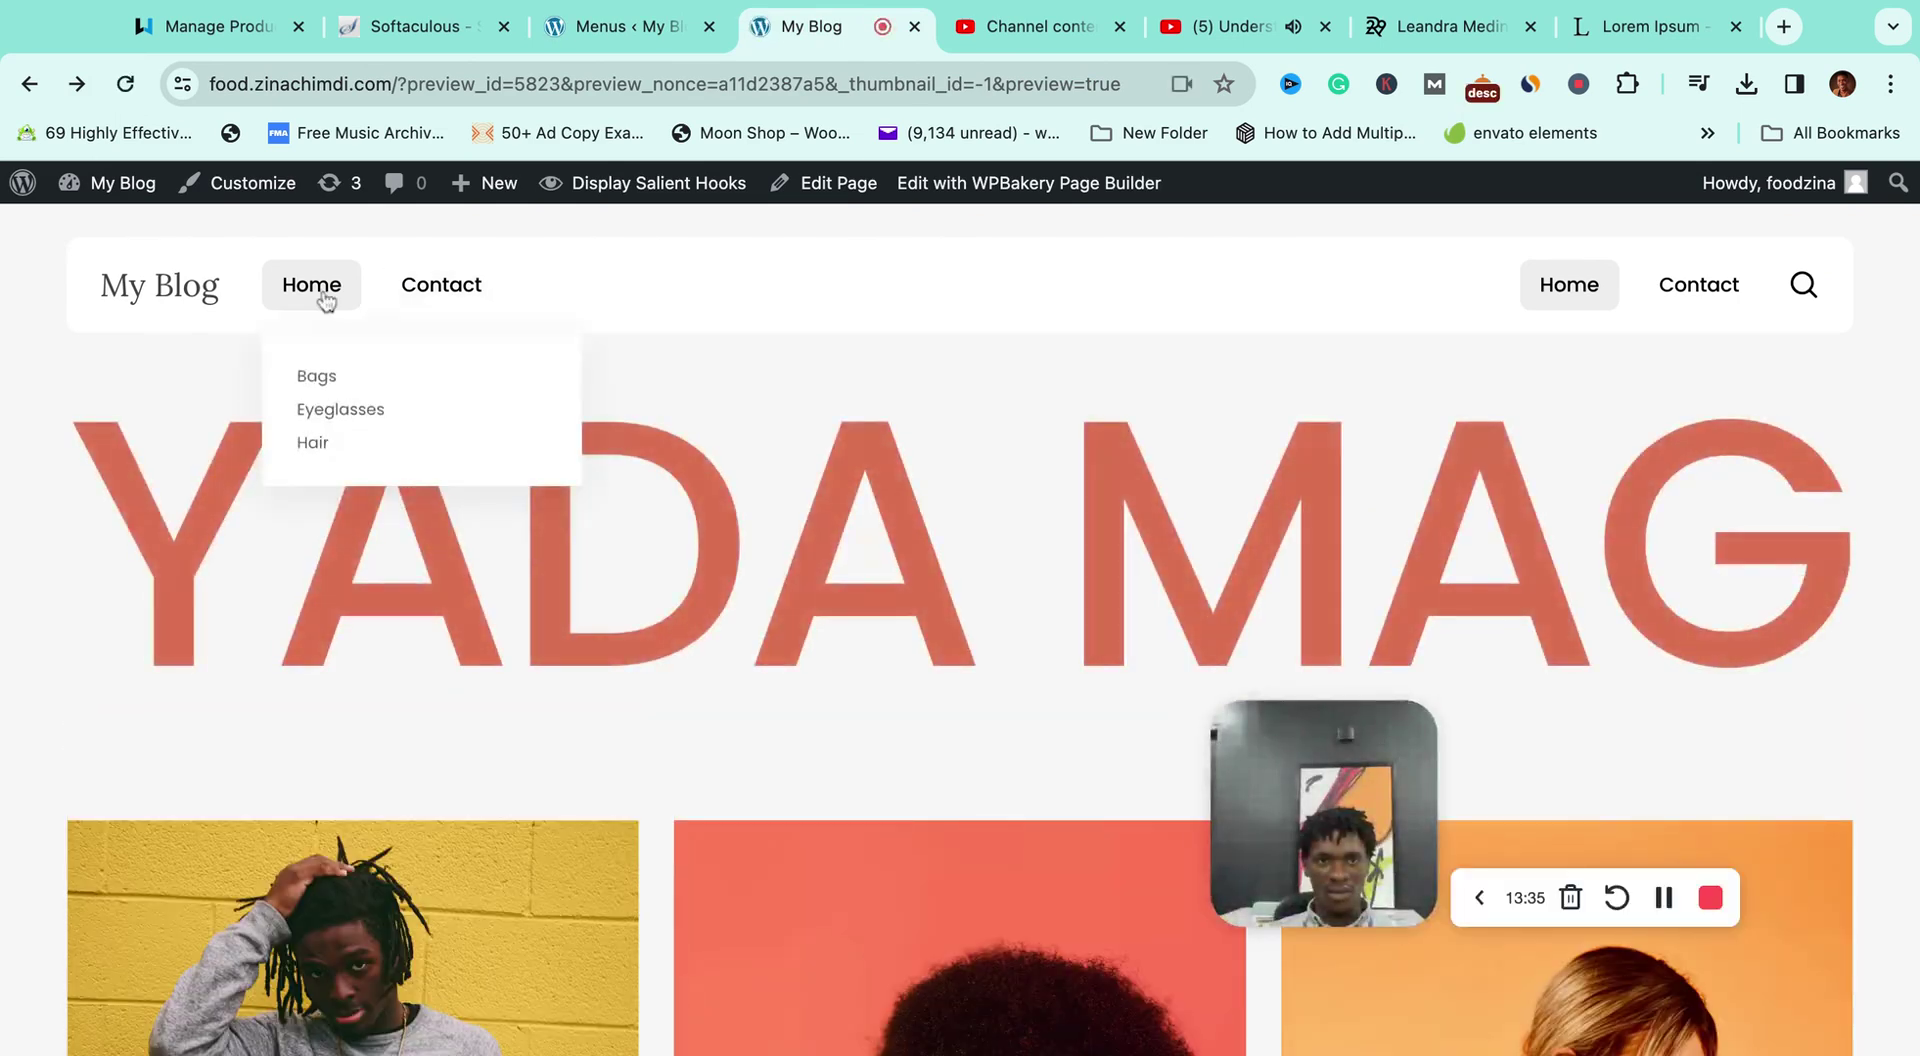
left_click(318, 445)
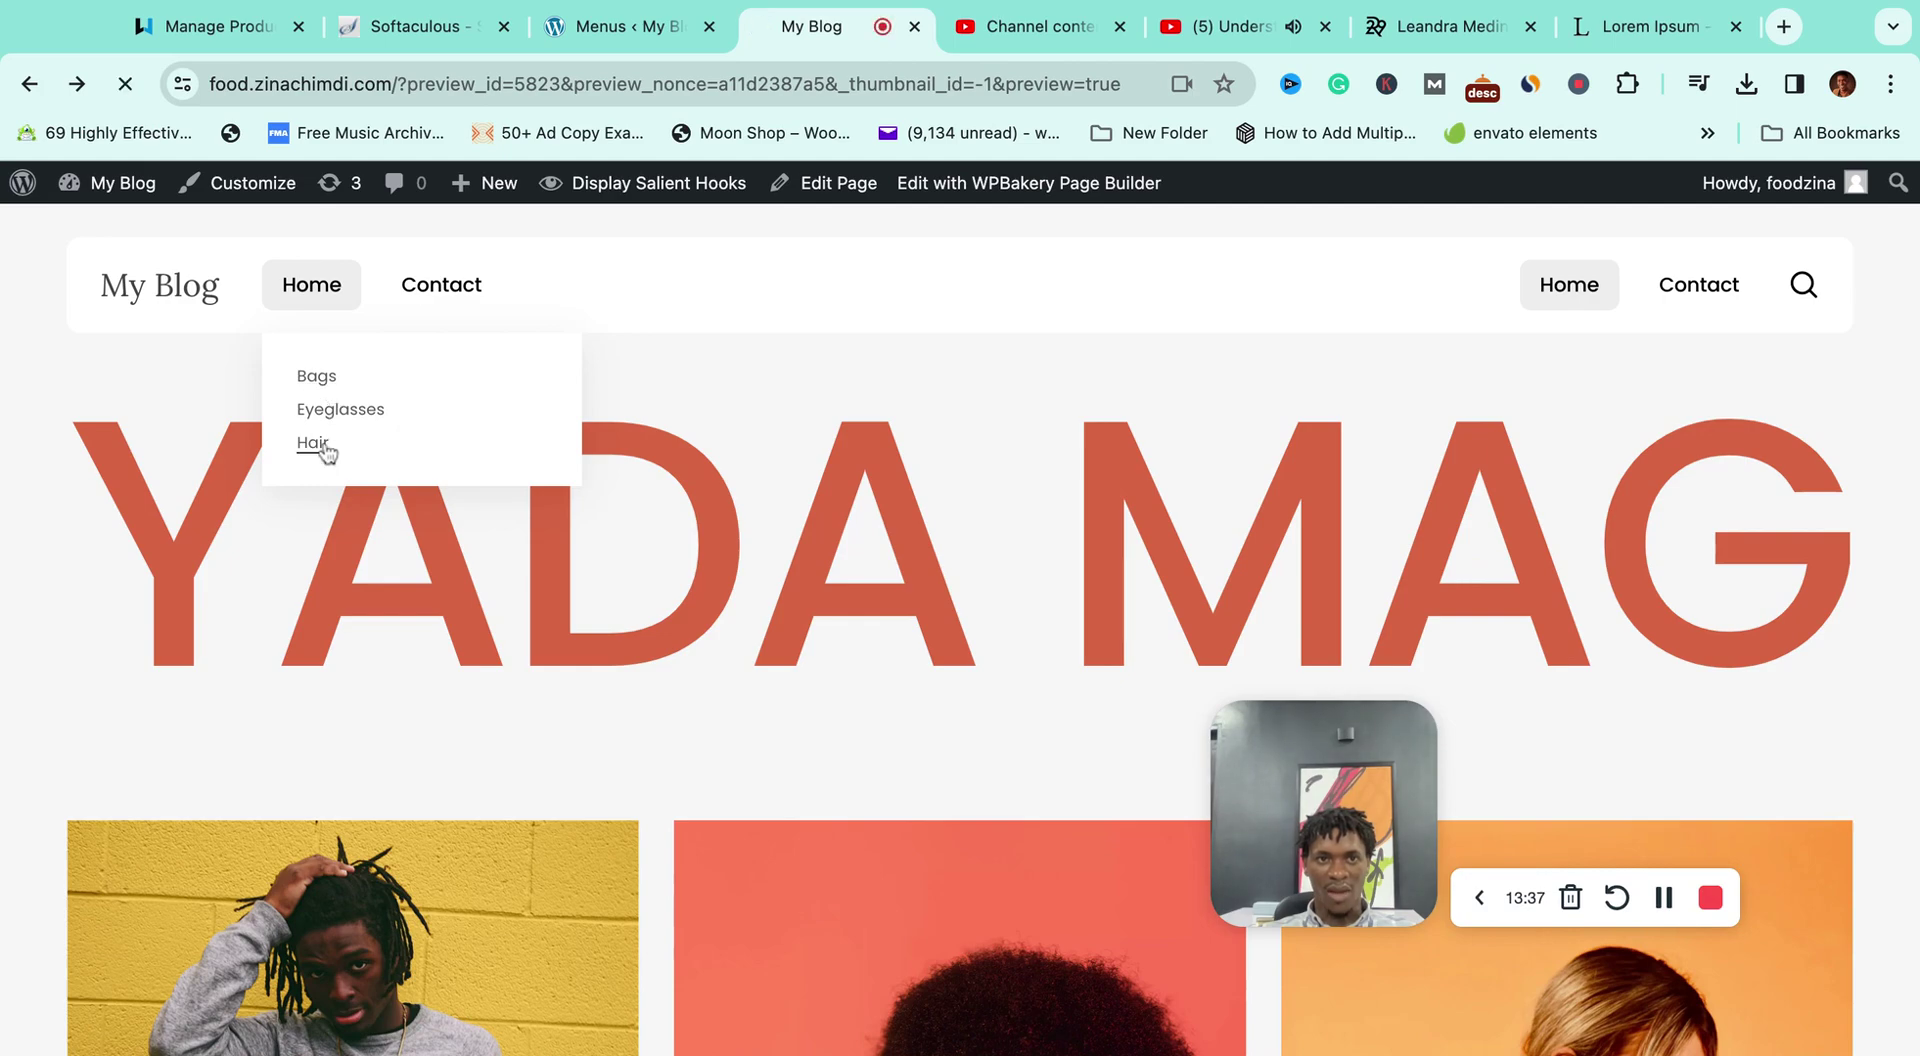
scroll(953, 415, "down", 3)
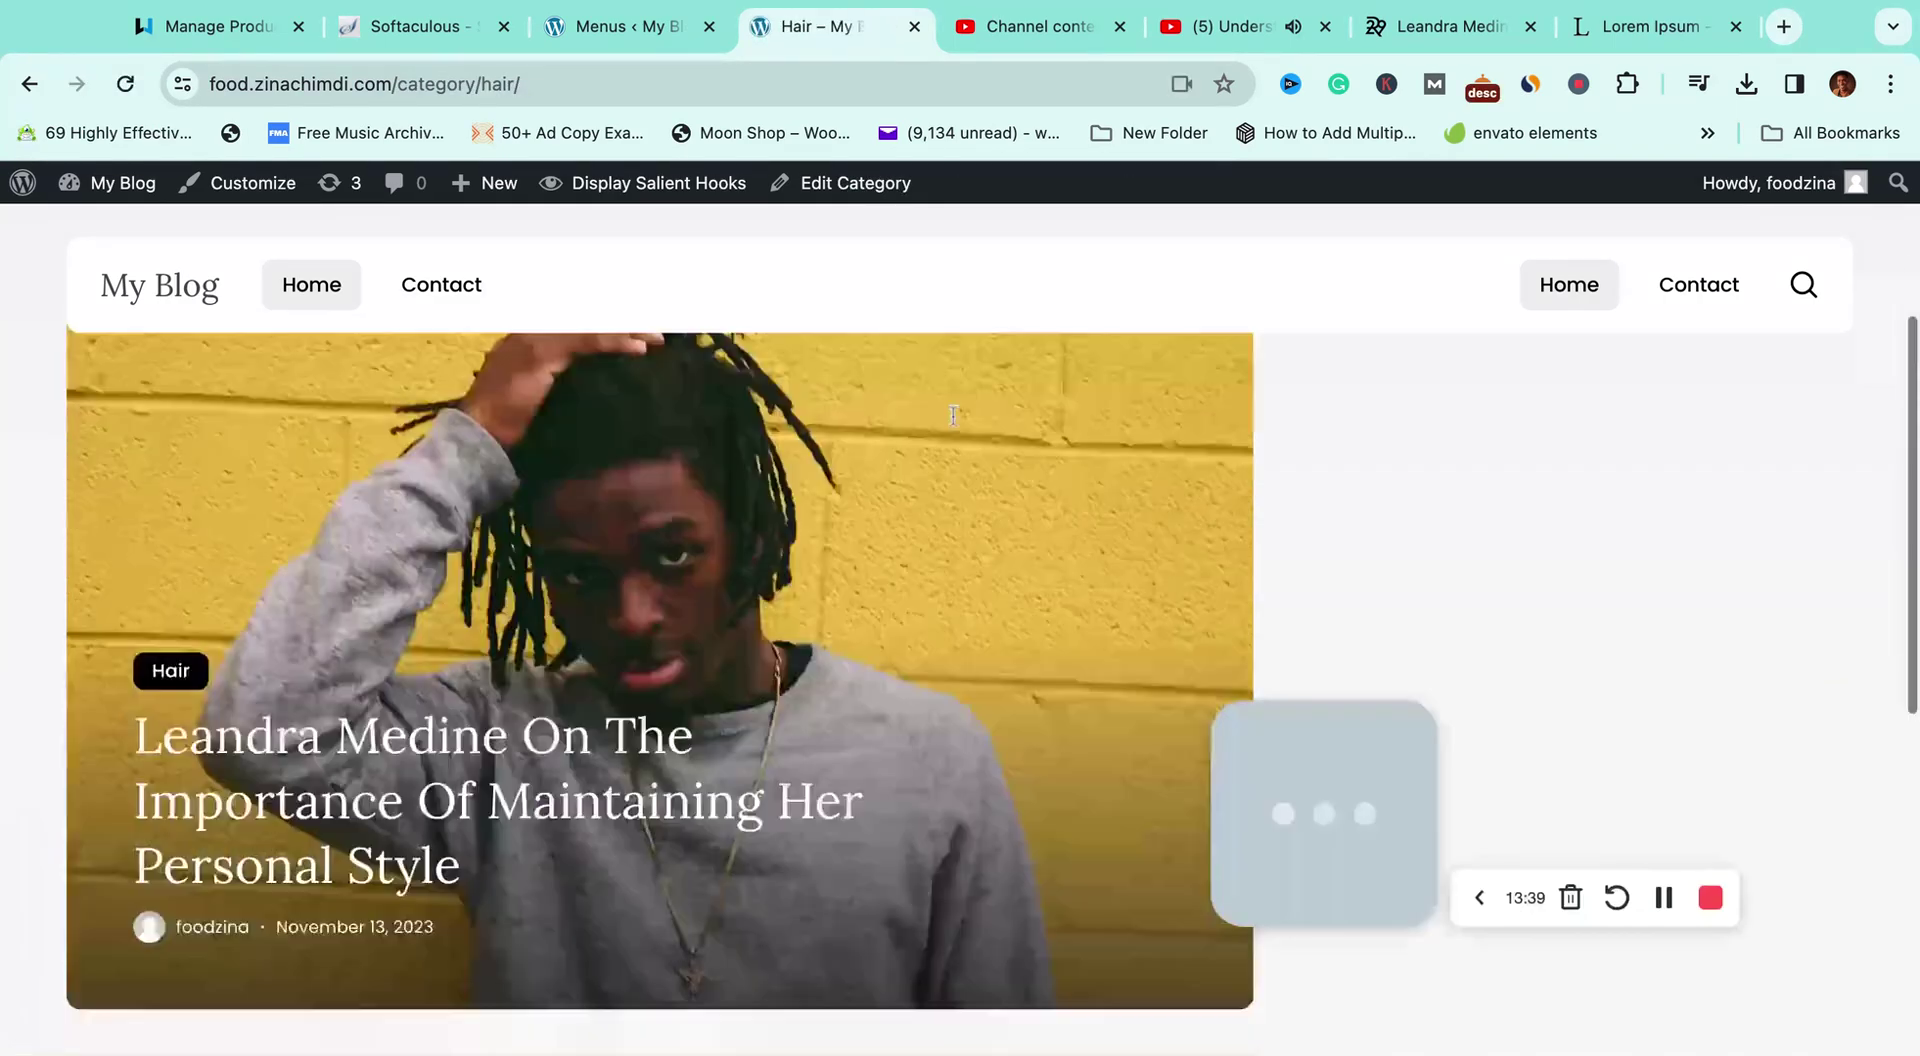
scroll(953, 415, "down", 5)
scroll(879, 433, "up", 10)
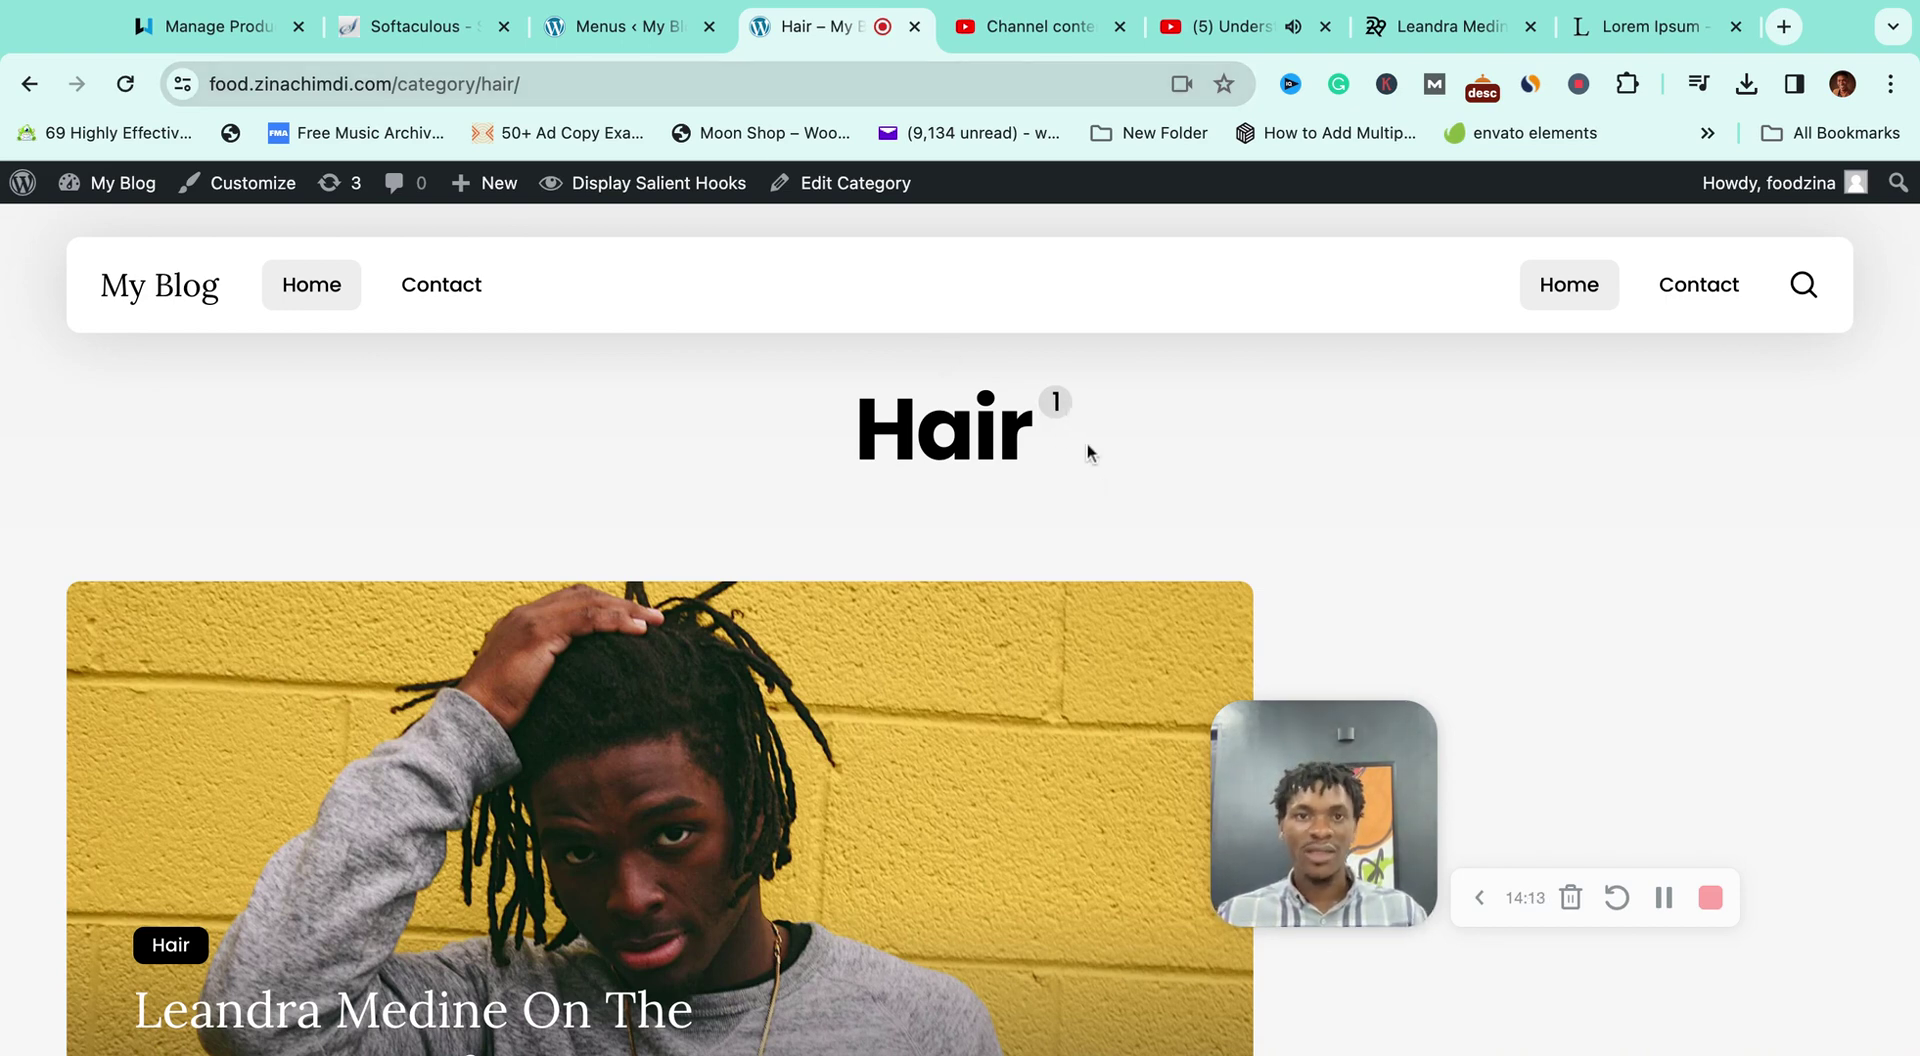
scroll(1250, 470, "down", 3)
scroll(1273, 471, "up", 4)
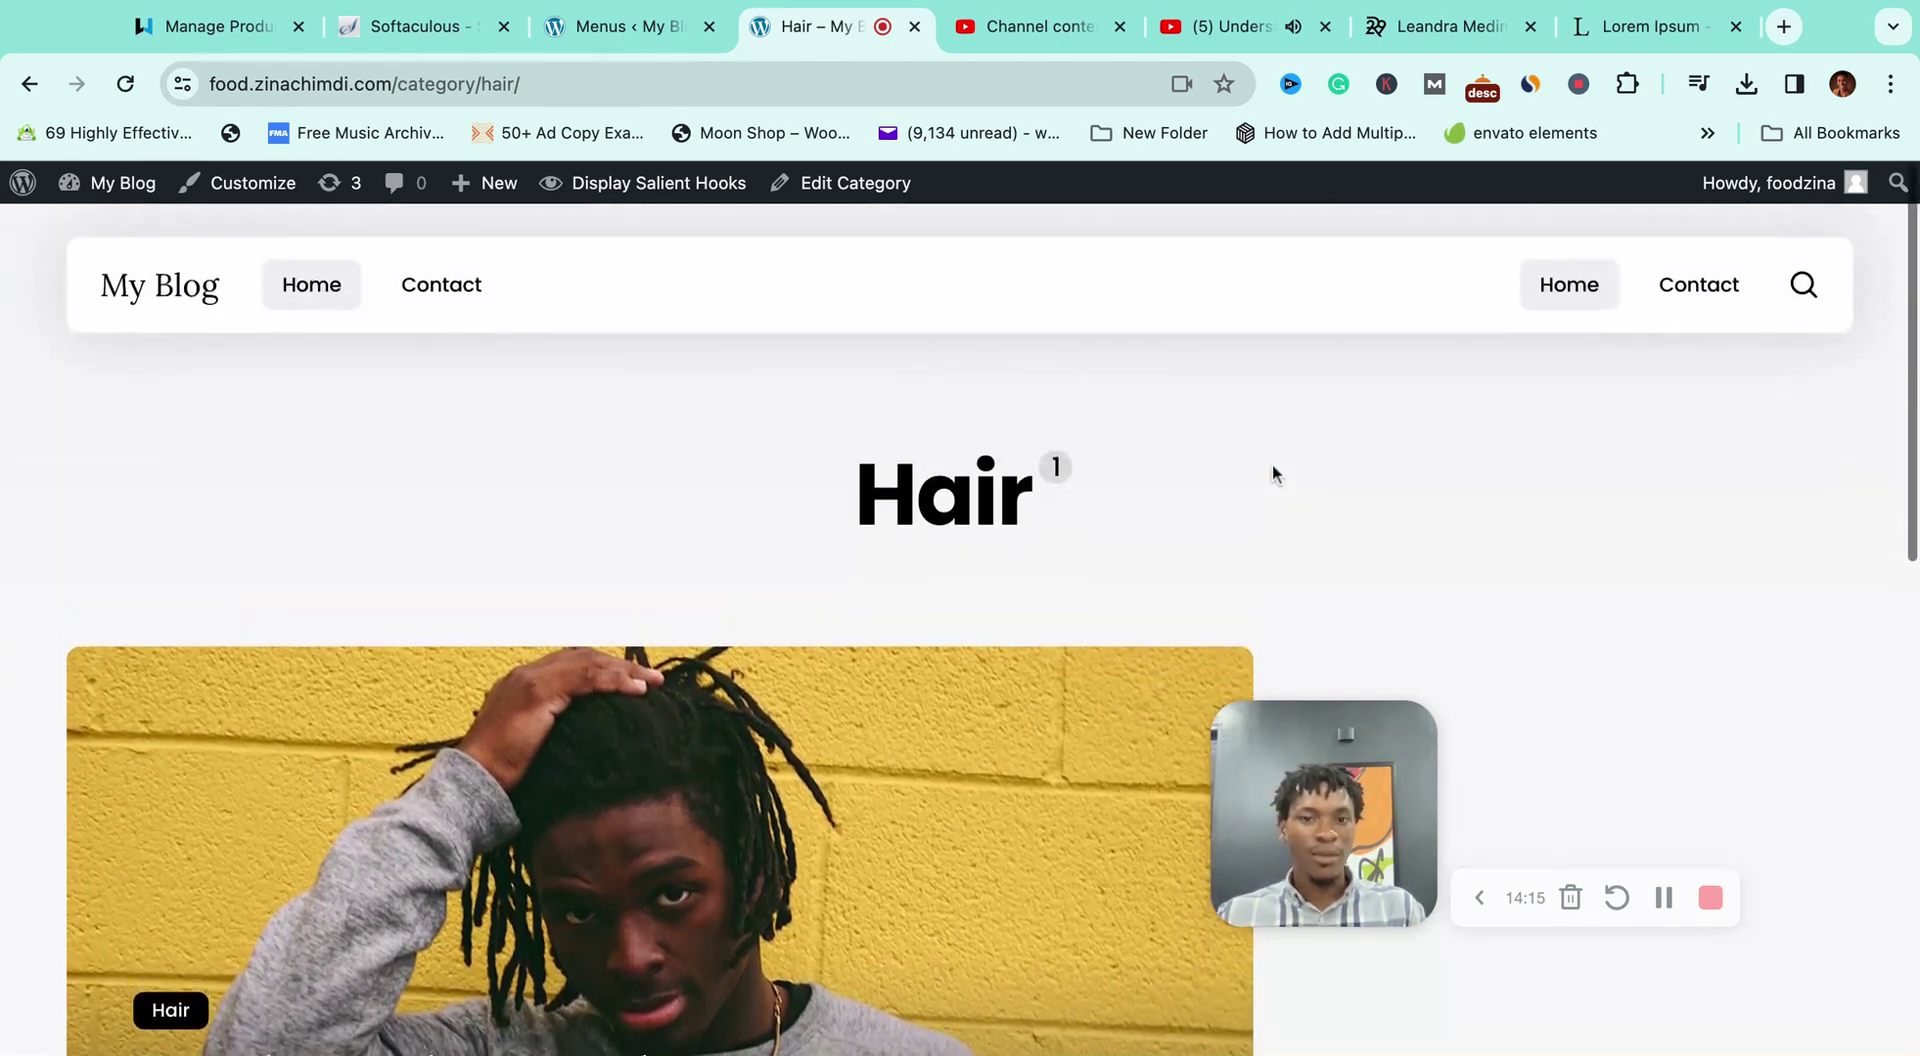
scroll(1273, 471, "down", 2)
scroll(1273, 471, "up", 1)
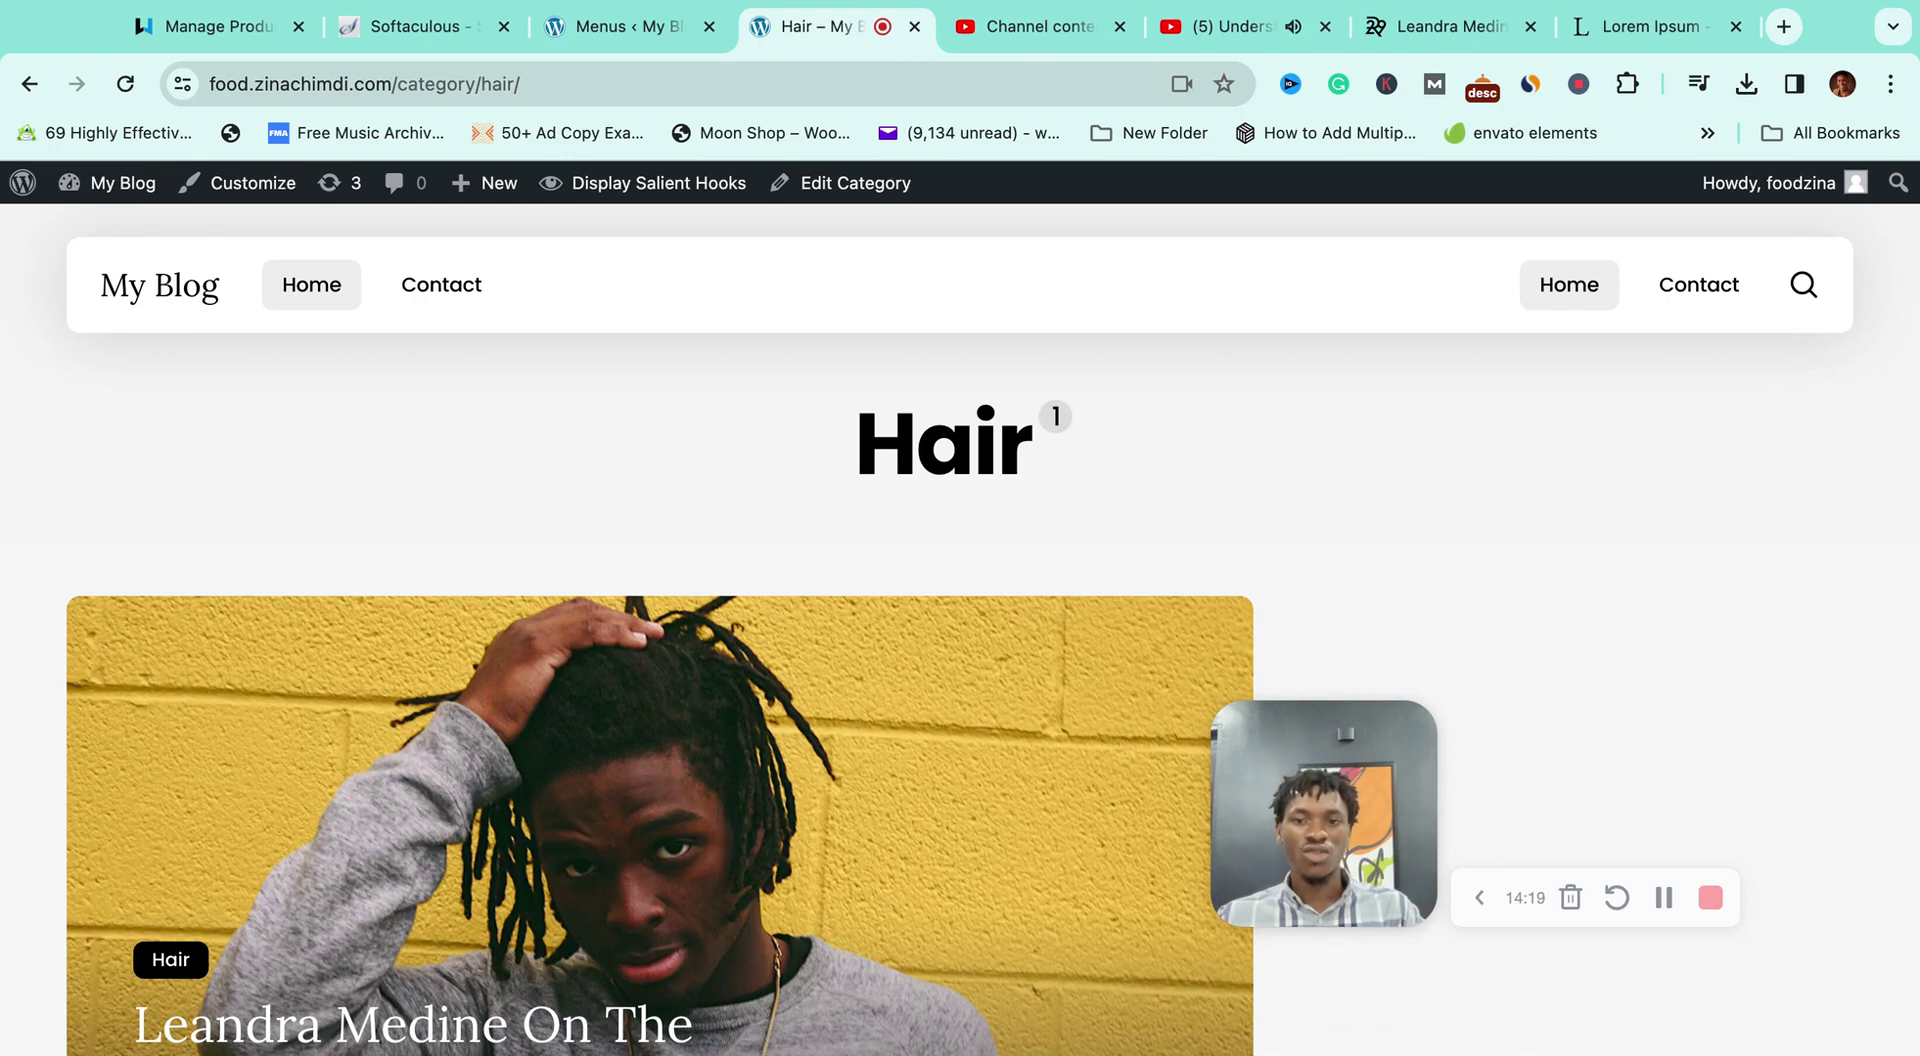
scroll(960, 630, "down", 4)
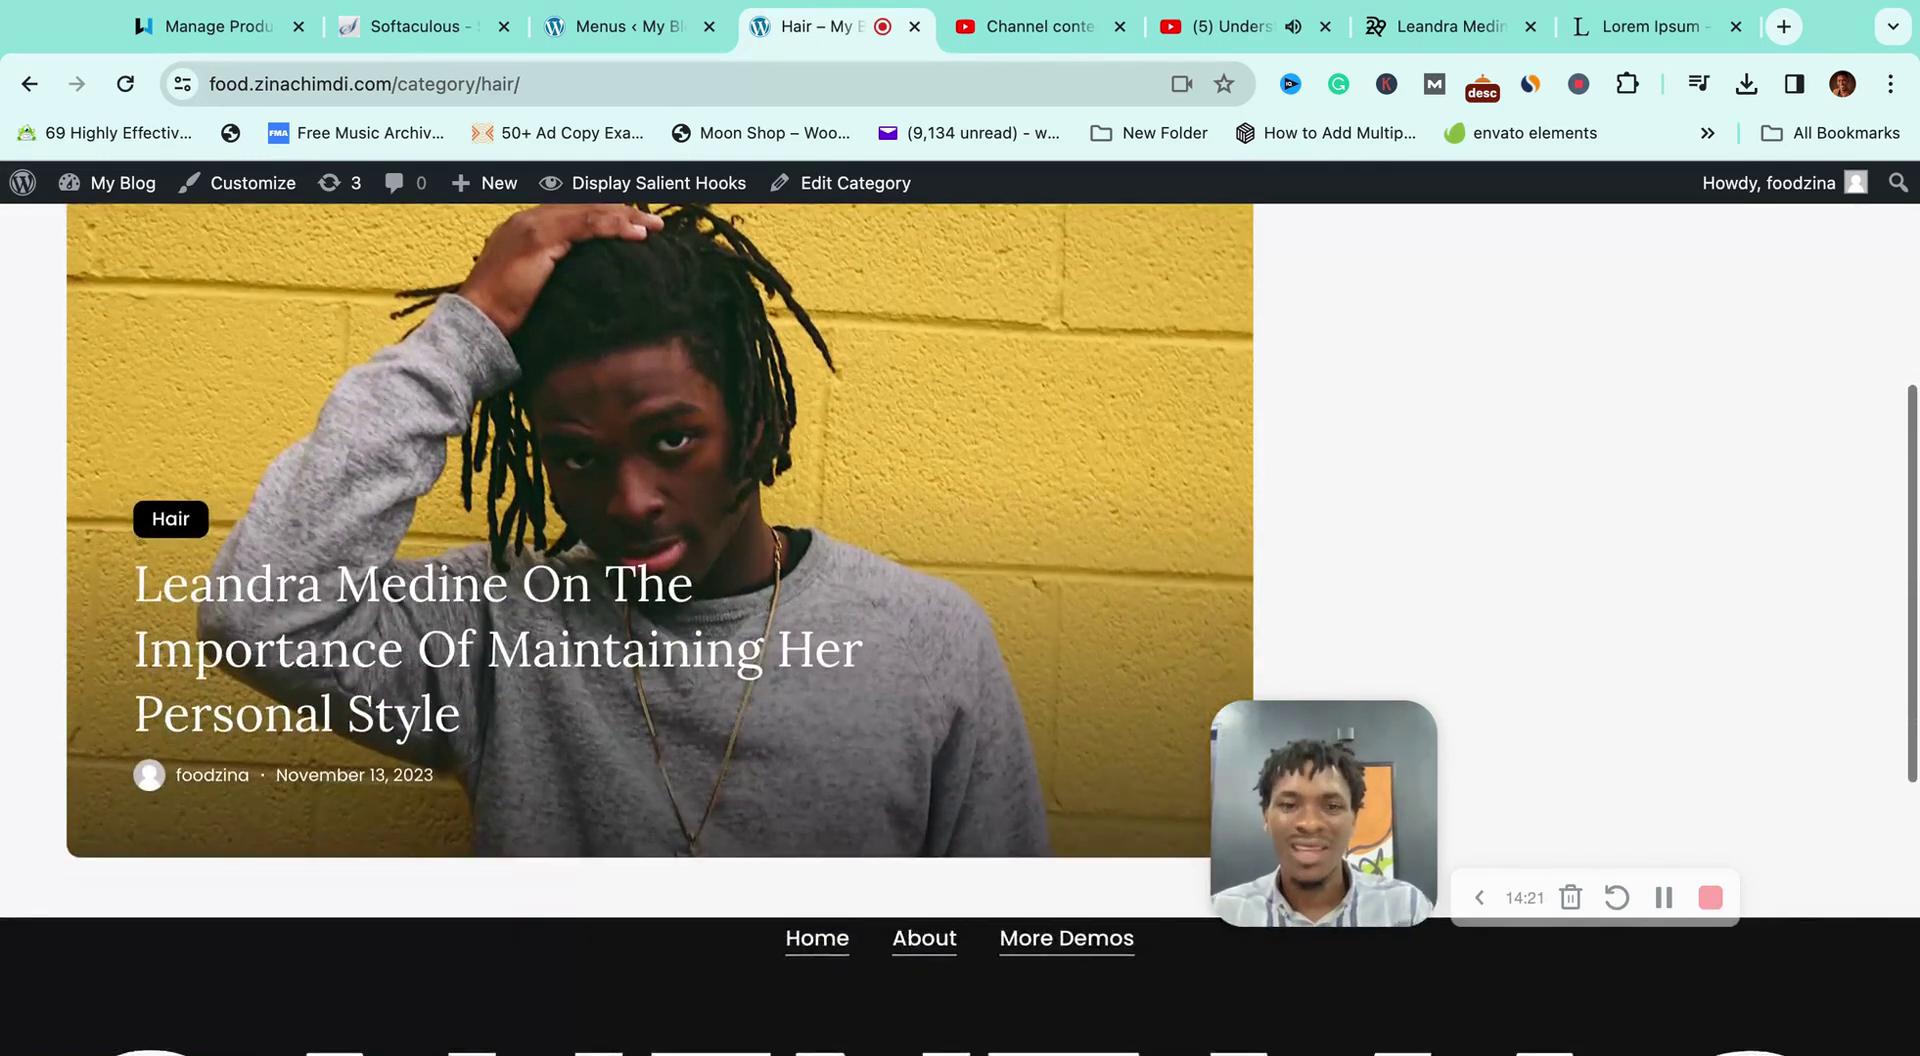
scroll(1255, 480, "down", 5)
scroll(1254, 480, "up", 5)
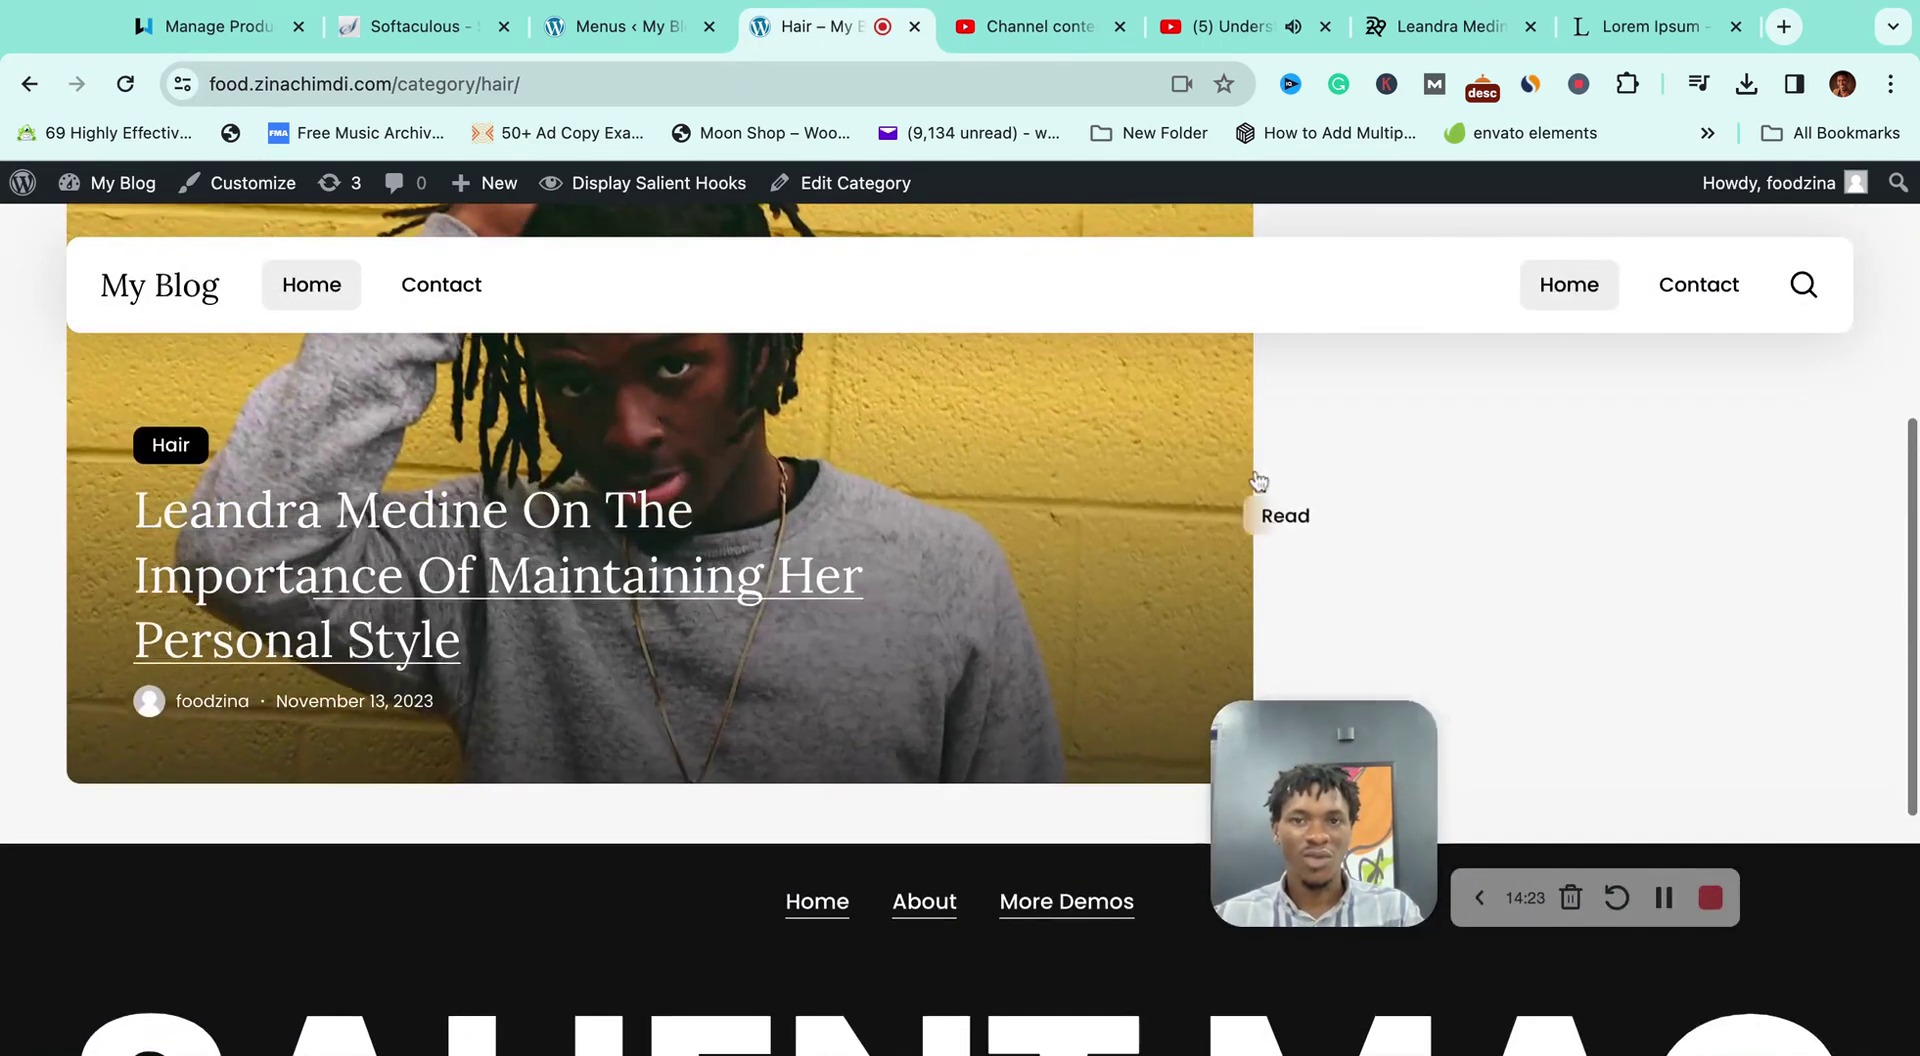
Step: Glance at the Lorem Ipsum page and menu editor, then return to the Hair category page
left_click(1606, 32)
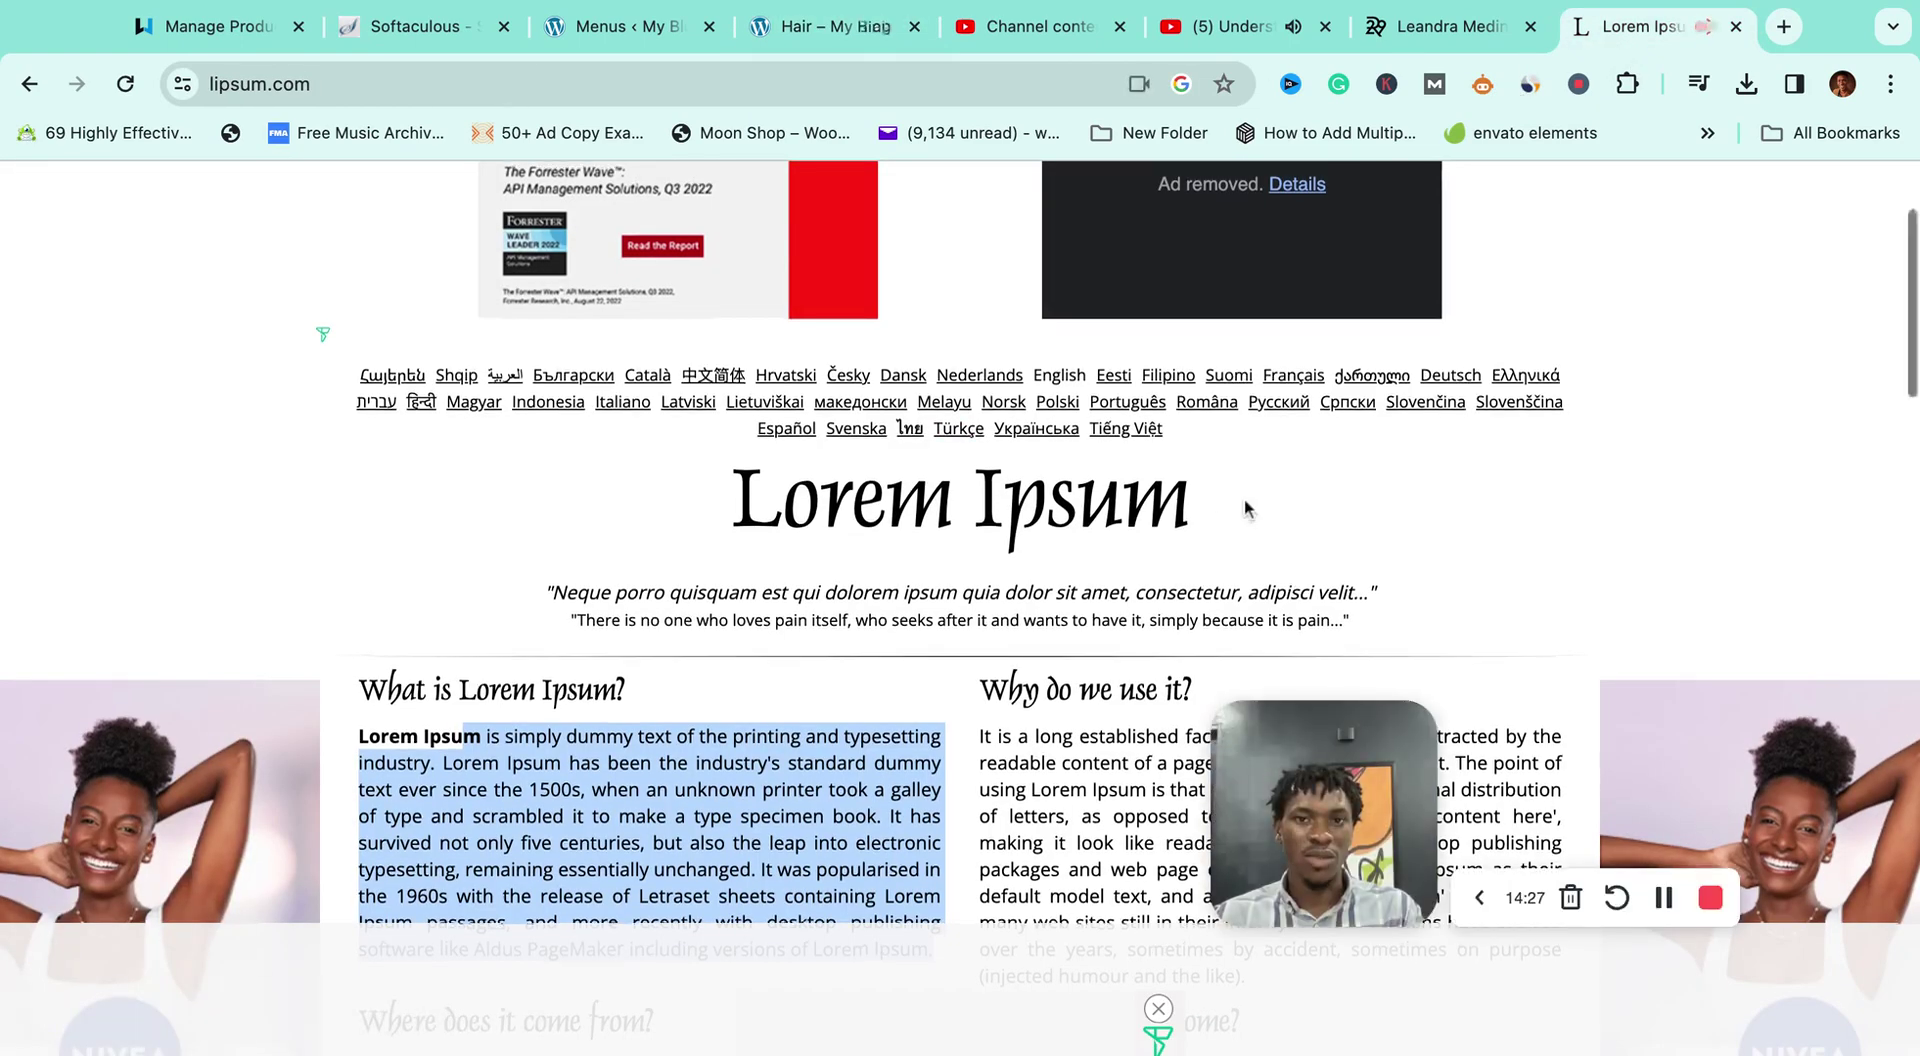
scroll(1248, 509, "up", 2)
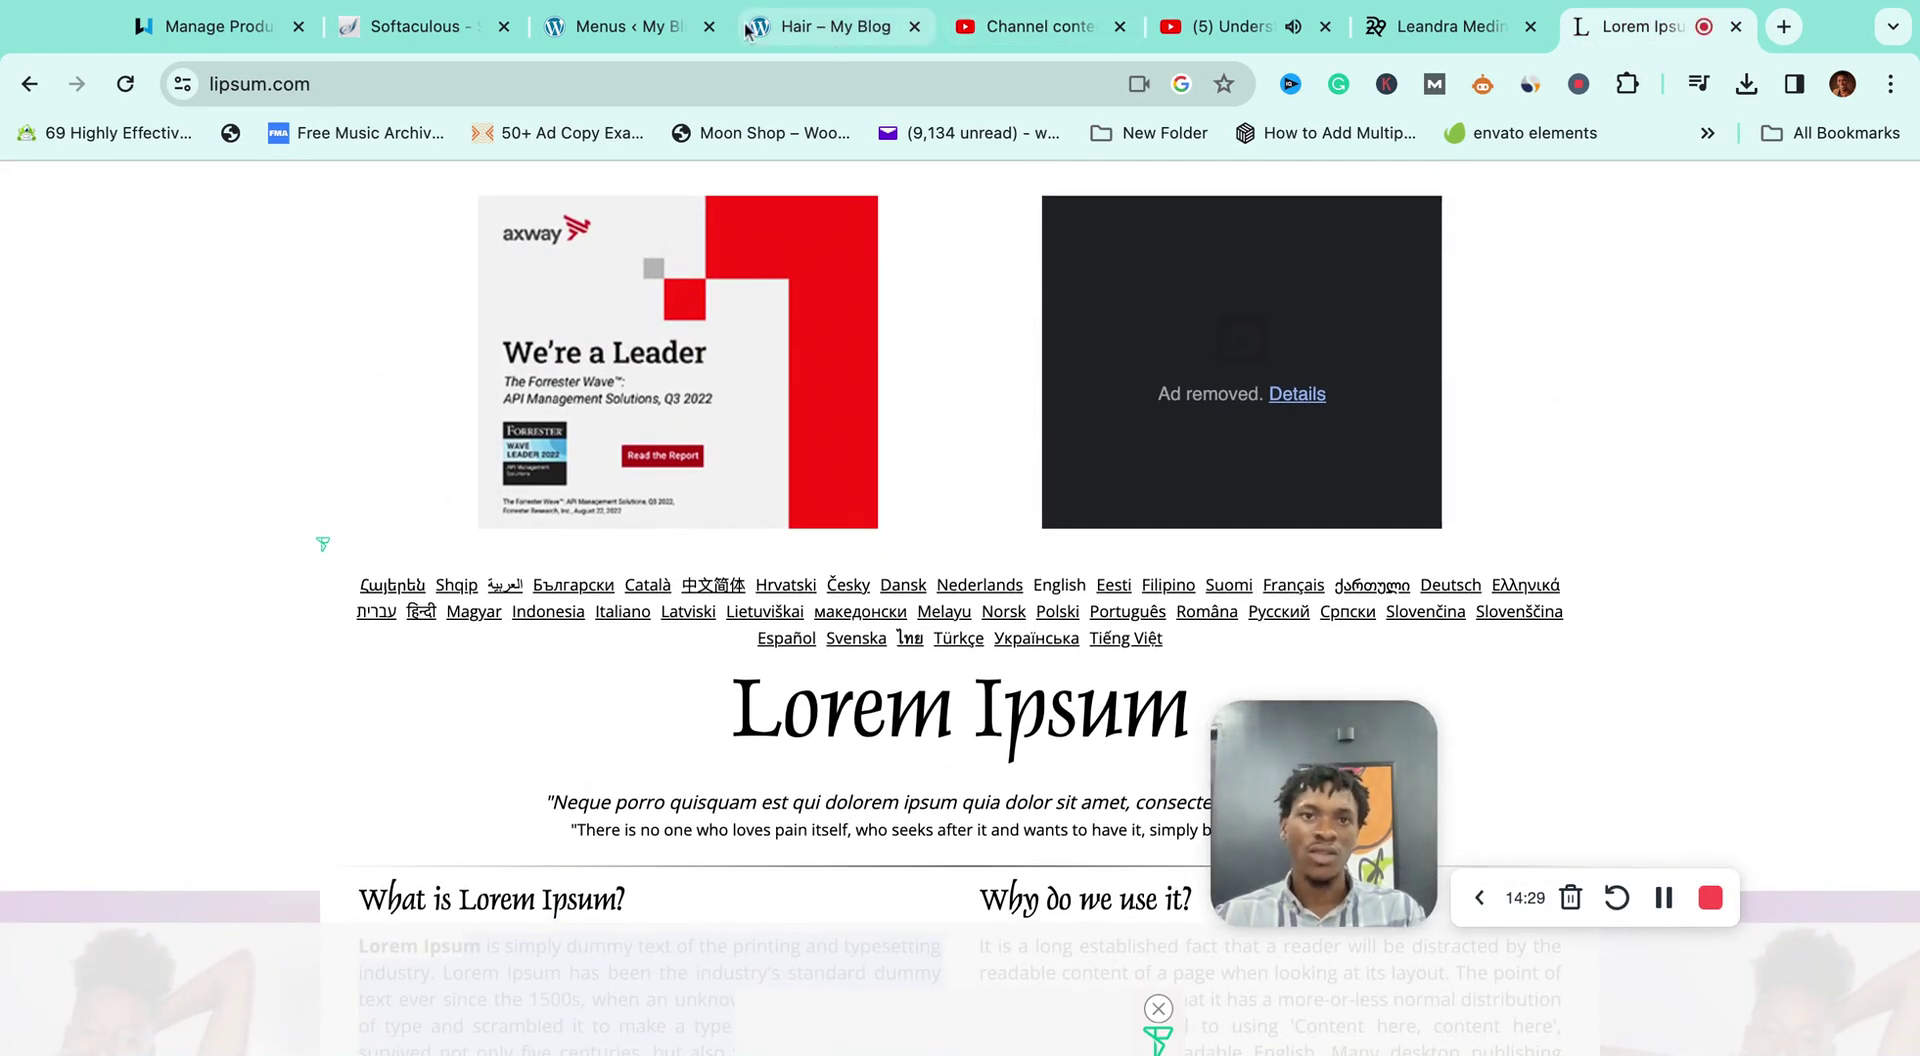
left_click(634, 30)
left_click(826, 30)
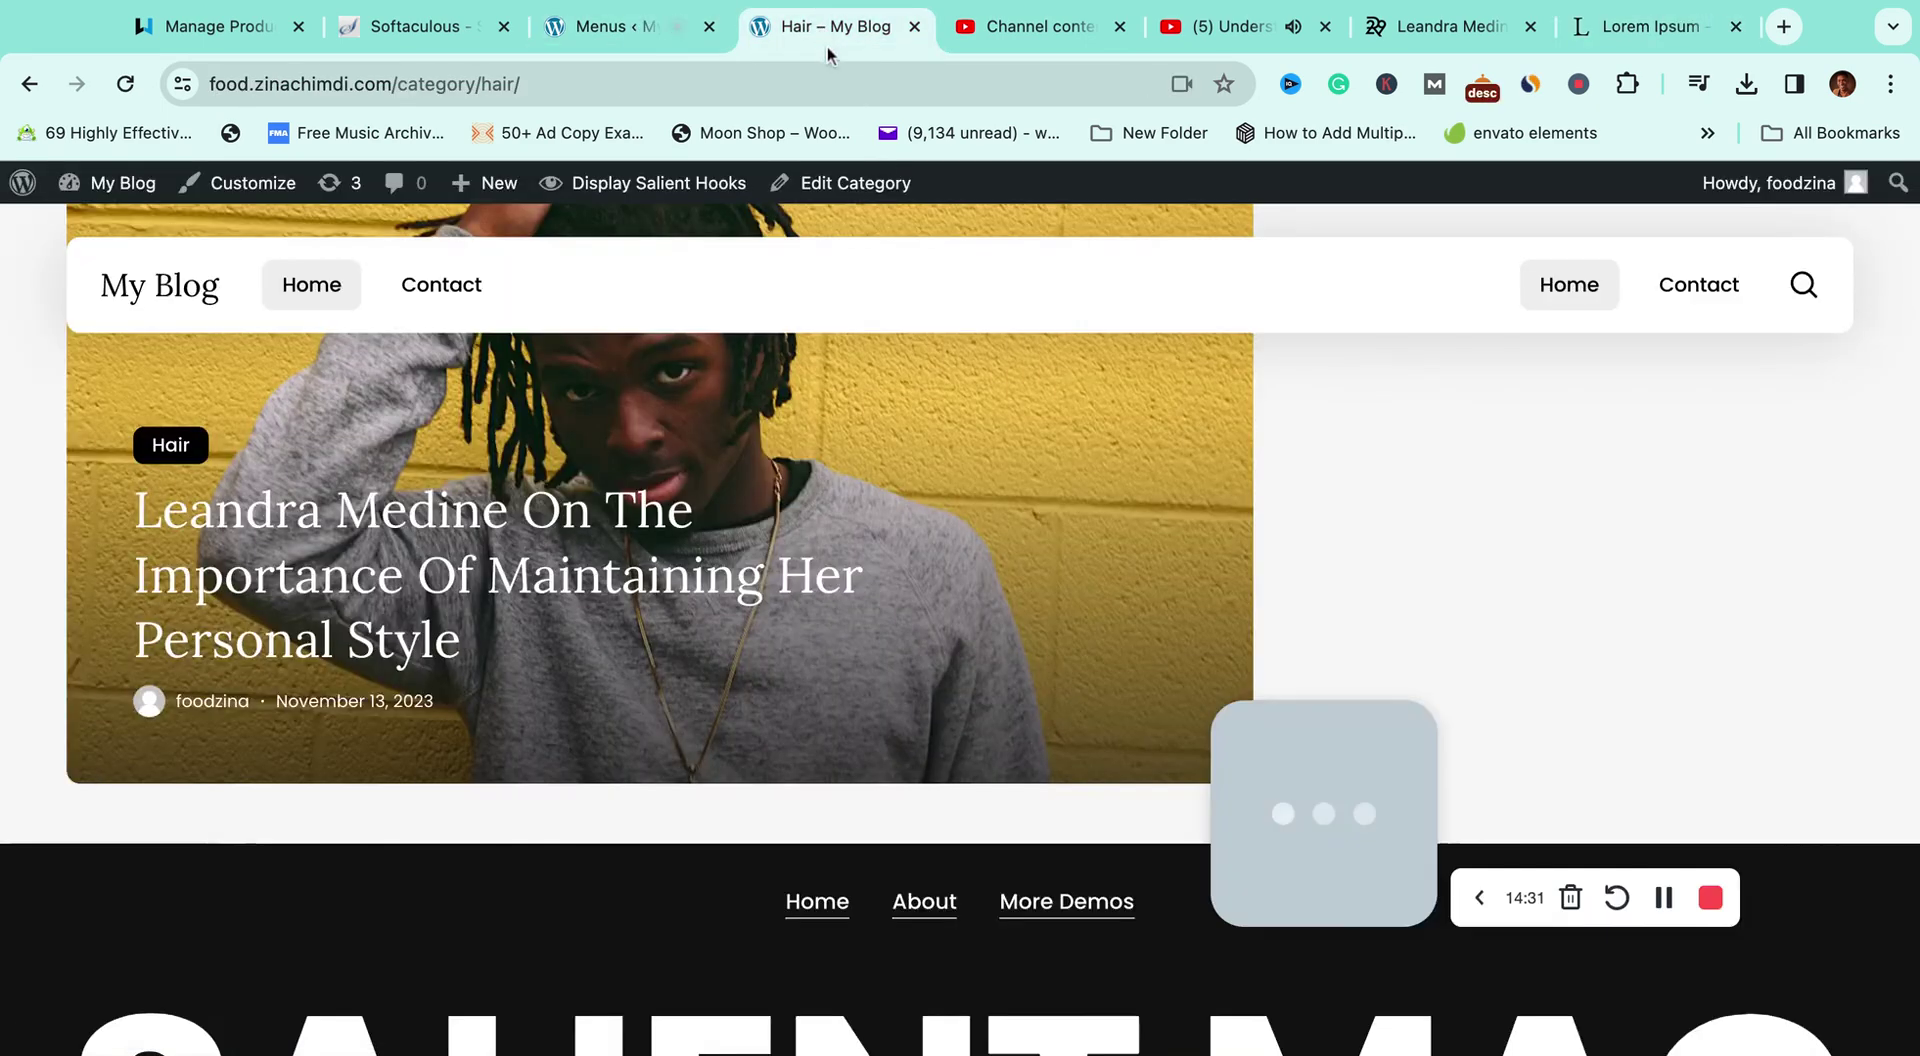